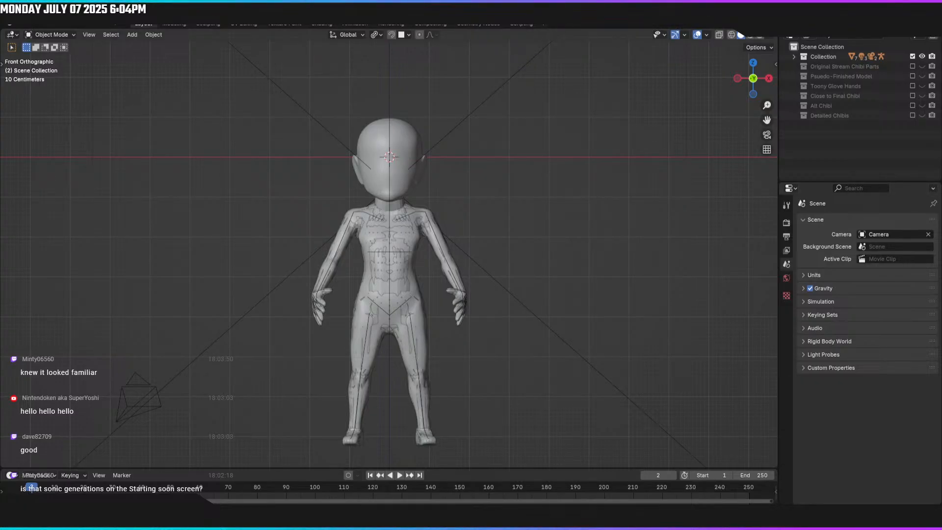
Step: Hide the character's armature in the viewport
{"action": "left_click", "coordinate": [396, 229]}
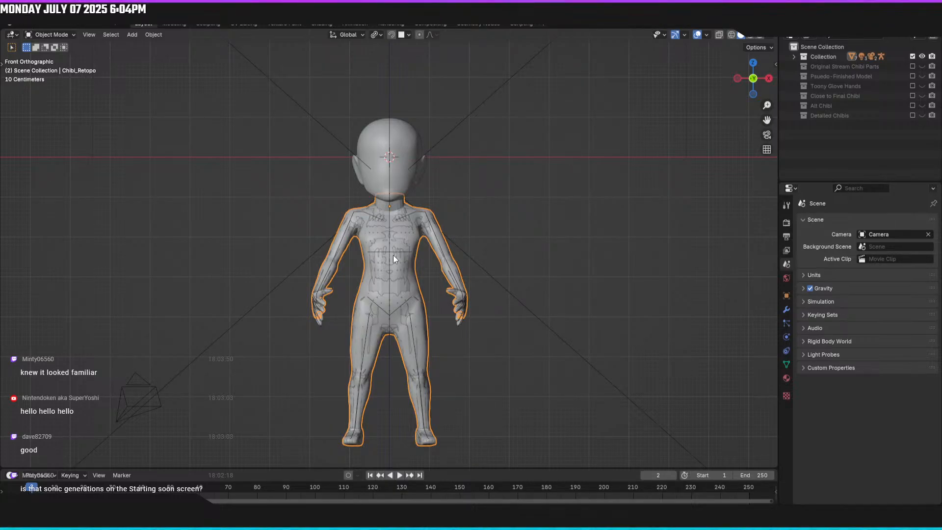
{"action": "left_click", "coordinate": [398, 253]}
{"action": "key", "text": "alt+a"}
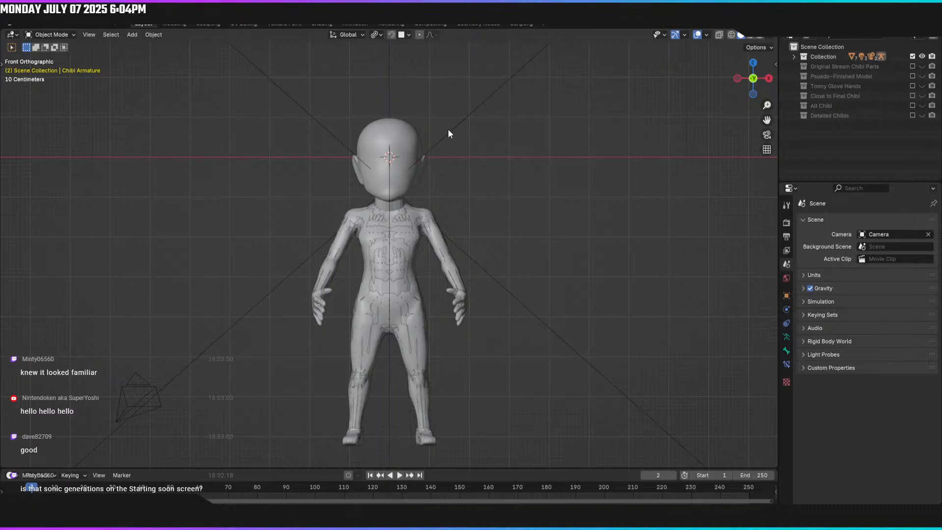
{"action": "left_click", "coordinate": [172, 24]}
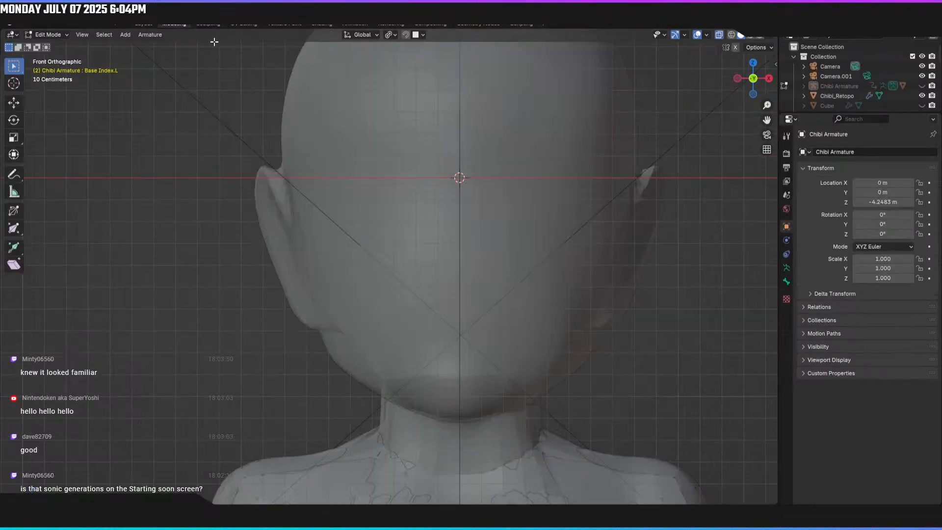
{"action": "left_click", "coordinate": [144, 23]}
Step: Hide Camera.001 in the viewport
{"action": "middle_click_drag", "start_coordinate": [451, 211], "coordinate": [416, 128]}
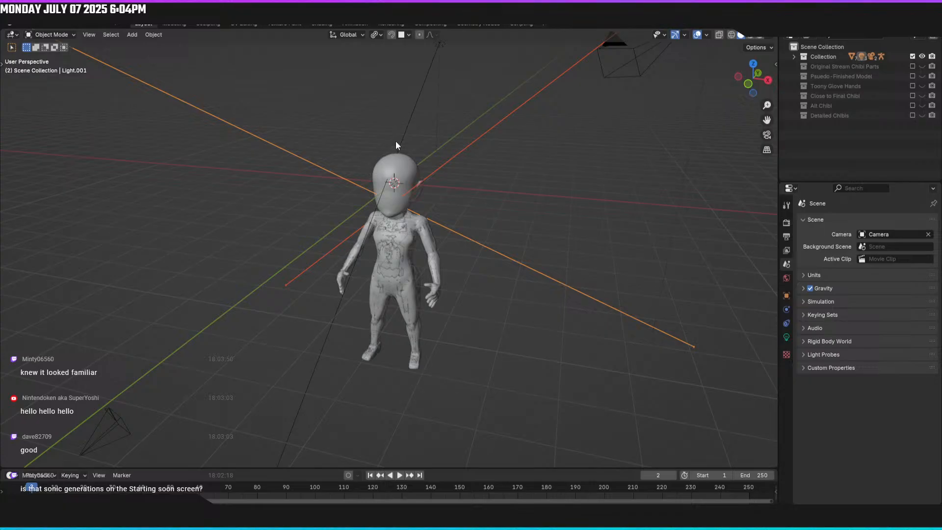
{"action": "left_click", "coordinate": [102, 432]}
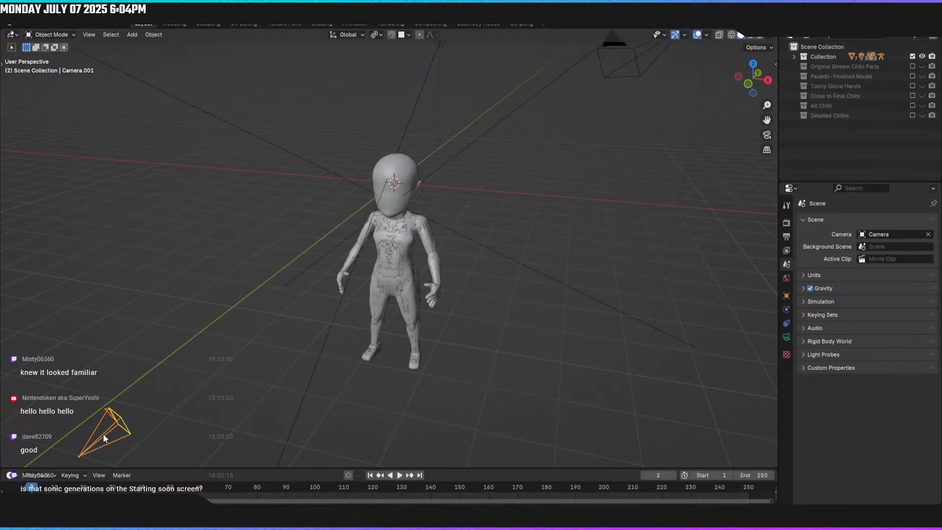
{"action": "key", "text": "h"}
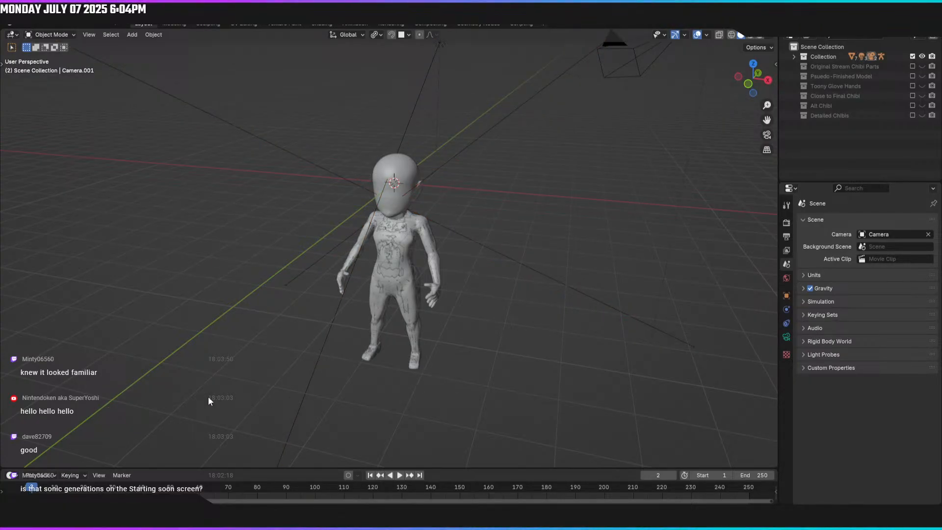
Step: Switch to the Modeling workspace with the Chibi_Retopo mesh in Edit Mode
{"action": "key", "text": "KP_1"}
{"action": "scroll", "coordinate": [446, 343], "scroll_direction": "up", "scroll_amount": 3}
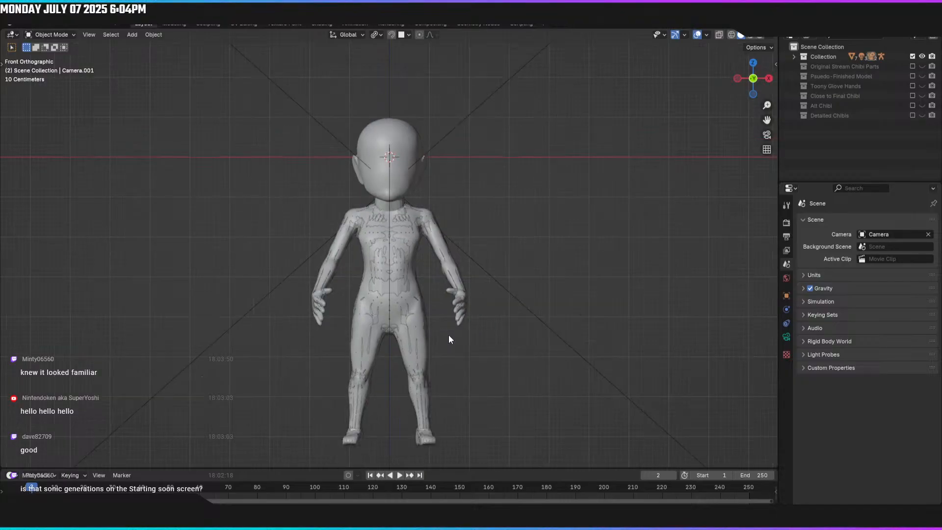
{"action": "left_click", "coordinate": [410, 227]}
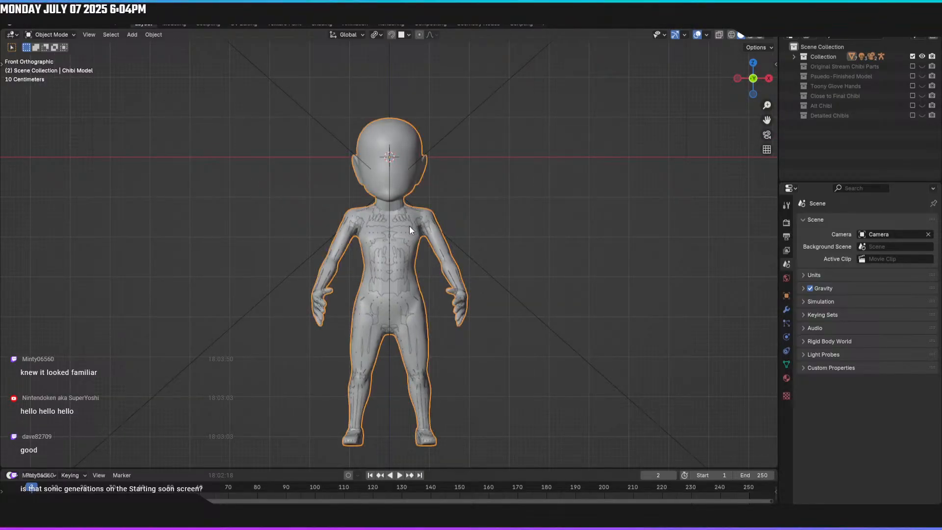
{"action": "left_click", "coordinate": [174, 24]}
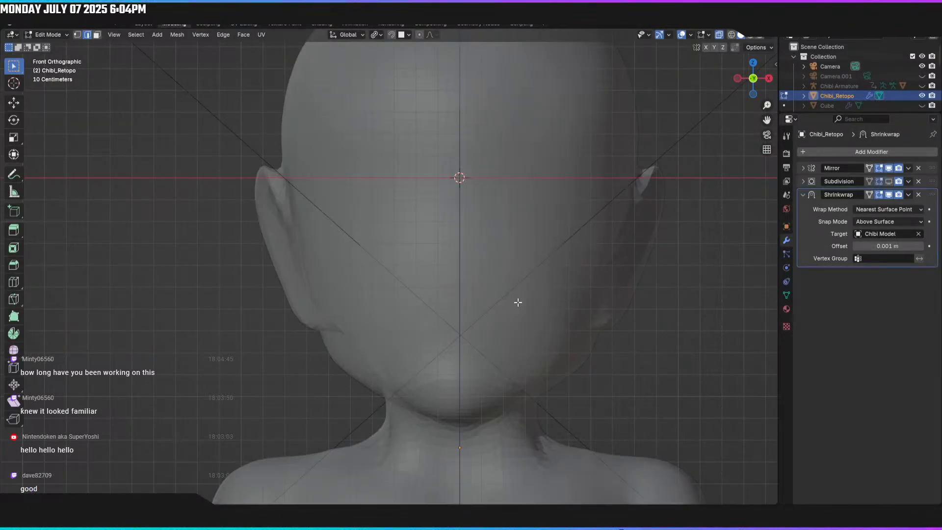
Step: Examine the hand's retopology from the side, highlighting the open edge loop at the base of the ring finger
{"action": "scroll", "coordinate": [516, 302], "scroll_direction": "down", "scroll_amount": 4}
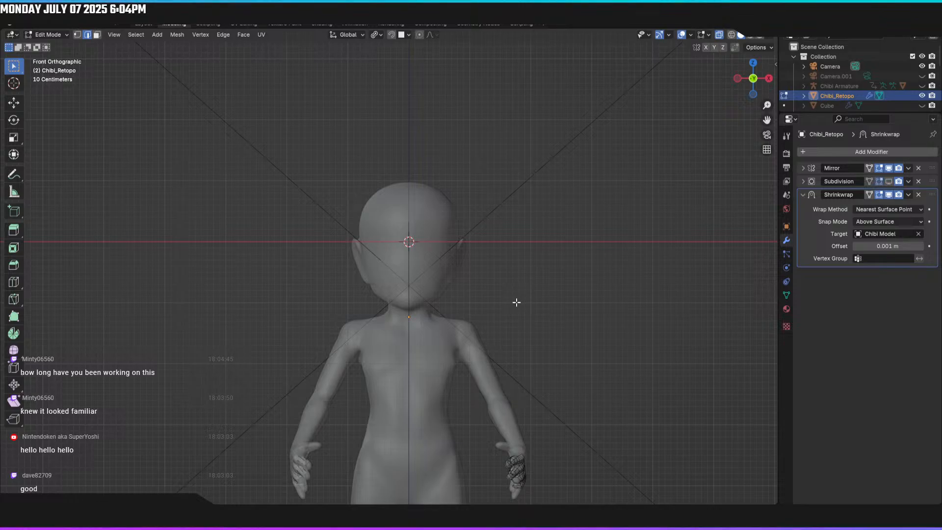
{"action": "middle_click_drag", "start_coordinate": [525, 310], "coordinate": [439, 268]}
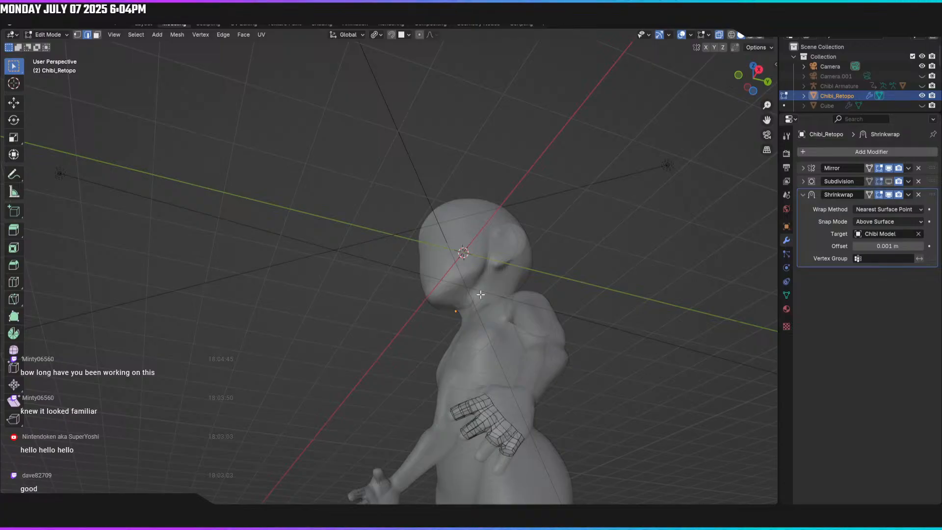
{"action": "middle_click_drag", "start_coordinate": [481, 292], "coordinate": [534, 142]}
{"action": "key", "text": "KP_3"}
{"action": "scroll", "coordinate": [538, 263], "scroll_direction": "up", "scroll_amount": 4}
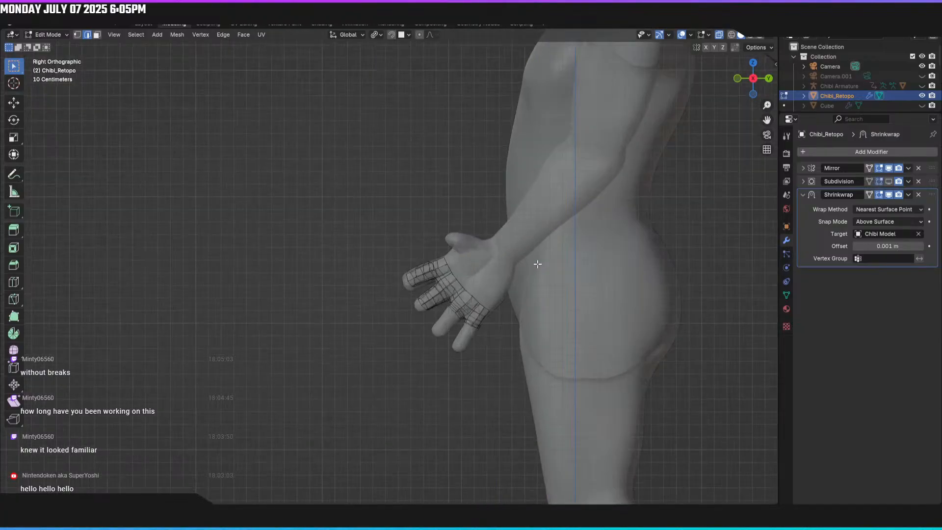
{"action": "scroll", "coordinate": [580, 297], "scroll_direction": "up", "scroll_amount": 4}
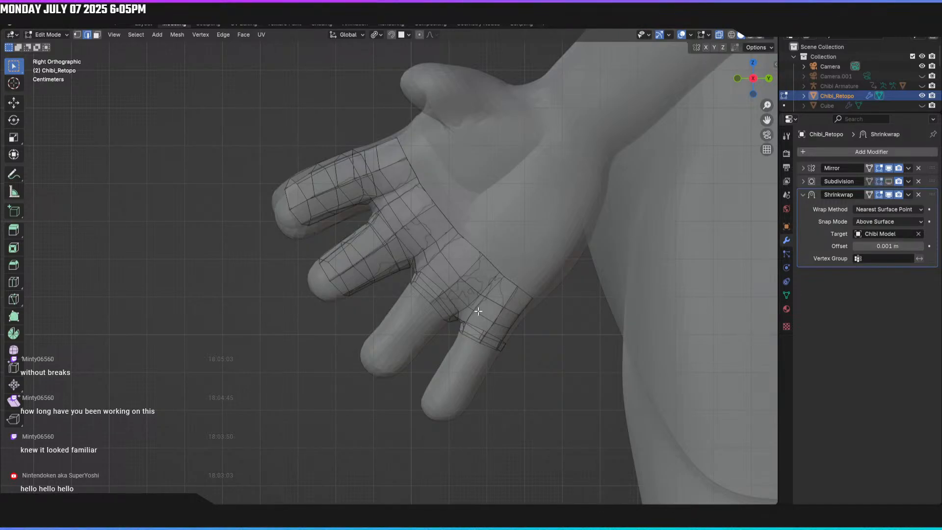
{"action": "left_click", "coordinate": [437, 313], "text": "alt"}
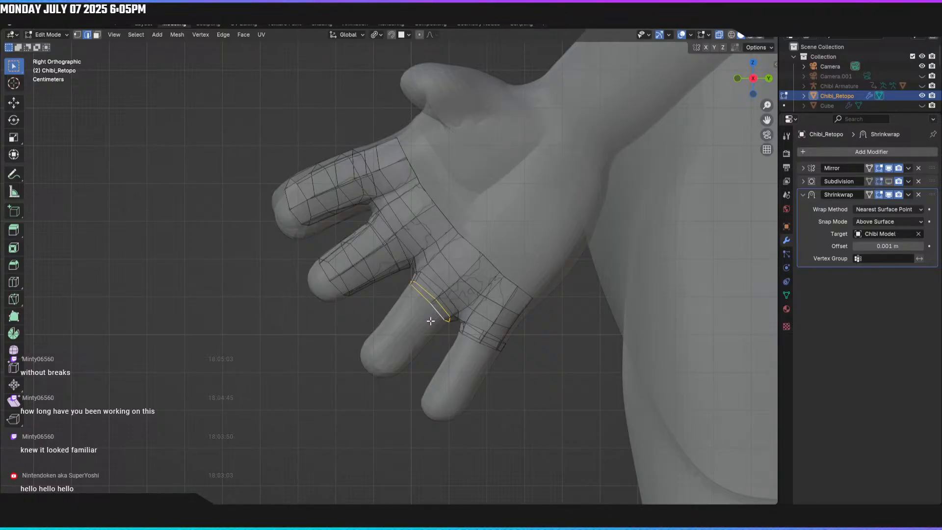
{"action": "key", "text": "1"}
{"action": "middle_click_drag", "start_coordinate": [430, 305], "coordinate": [466, 281]}
{"action": "scroll", "coordinate": [458, 309], "scroll_direction": "down", "scroll_amount": 5}
{"action": "scroll", "coordinate": [458, 309], "scroll_direction": "down", "scroll_amount": 1}
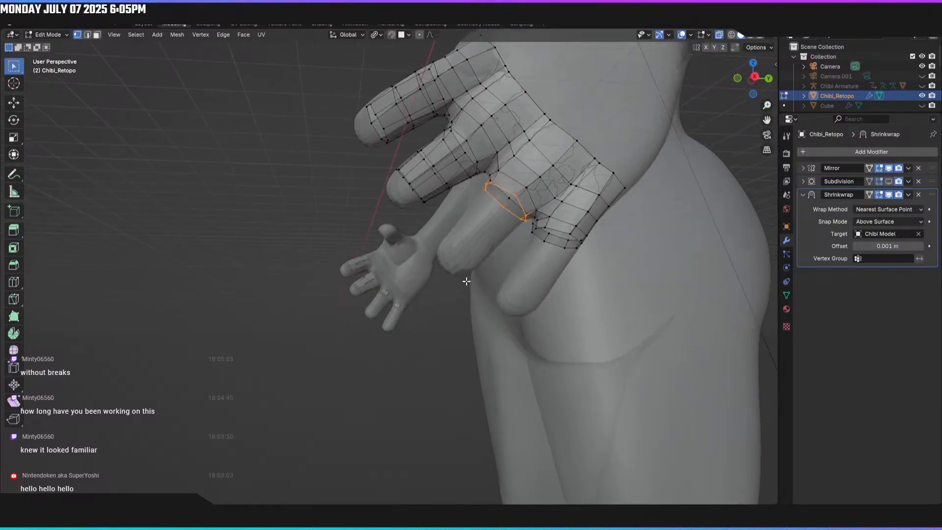
Step: Extrude the two outer-side edges of the ring finger's open loop partway along the finger toward its tip
{"action": "key", "text": "2"}
{"action": "left_click", "coordinate": [504, 188]}
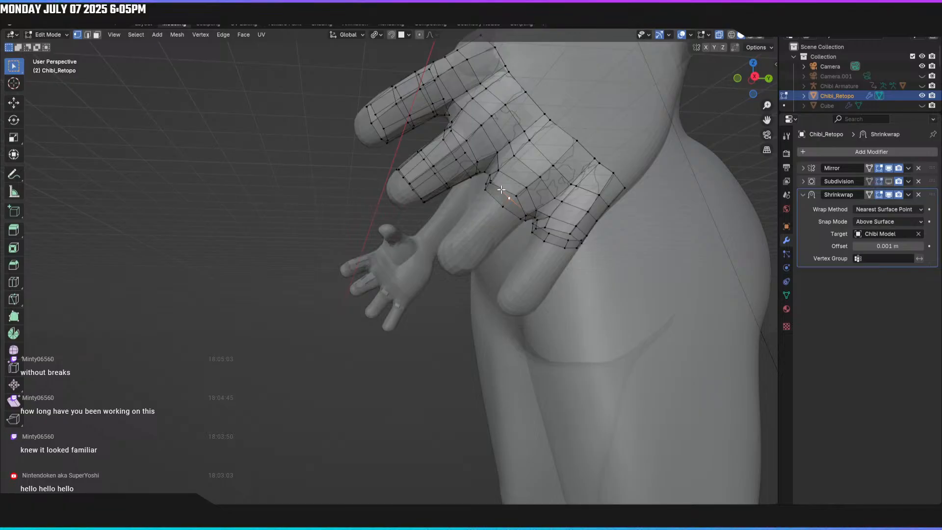
{"action": "key", "text": "KP_3"}
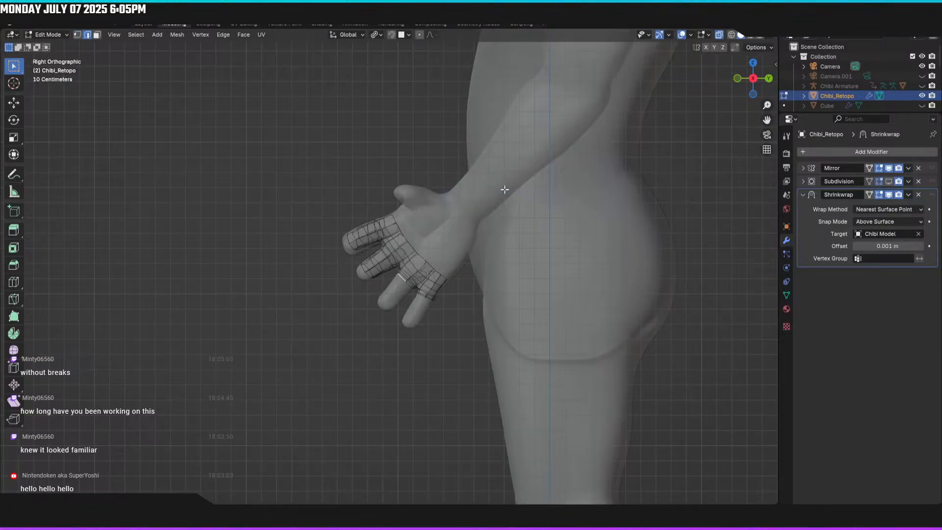
{"action": "scroll", "coordinate": [421, 252], "scroll_direction": "up", "scroll_amount": 4}
{"action": "scroll", "coordinate": [421, 251], "scroll_direction": "up", "scroll_amount": 2}
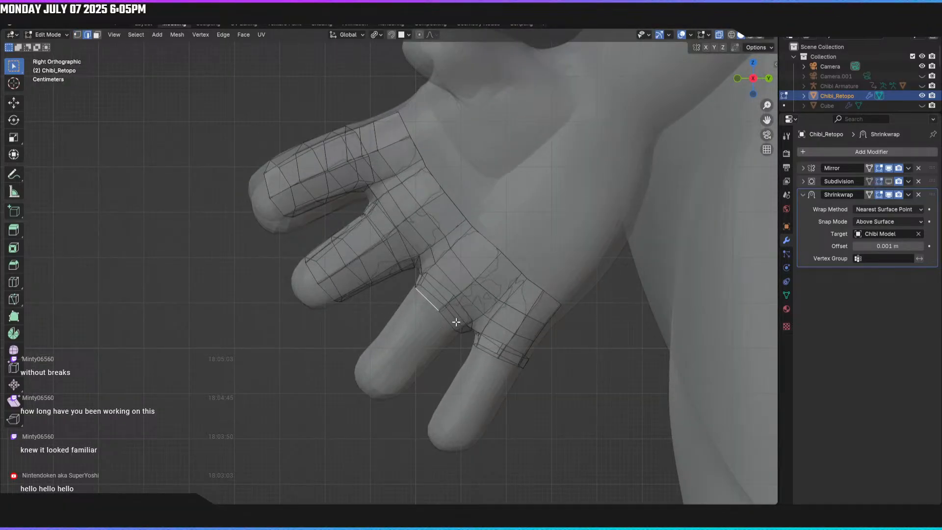
{"action": "mouse_move", "coordinate": [483, 299]}
{"action": "middle_mouse_down"}
{"action": "mouse_move", "coordinate": [496, 288]}
{"action": "mouse_move", "coordinate": [475, 292]}
{"action": "middle_mouse_up"}
{"action": "scroll", "coordinate": [480, 292], "scroll_direction": "up", "scroll_amount": 4}
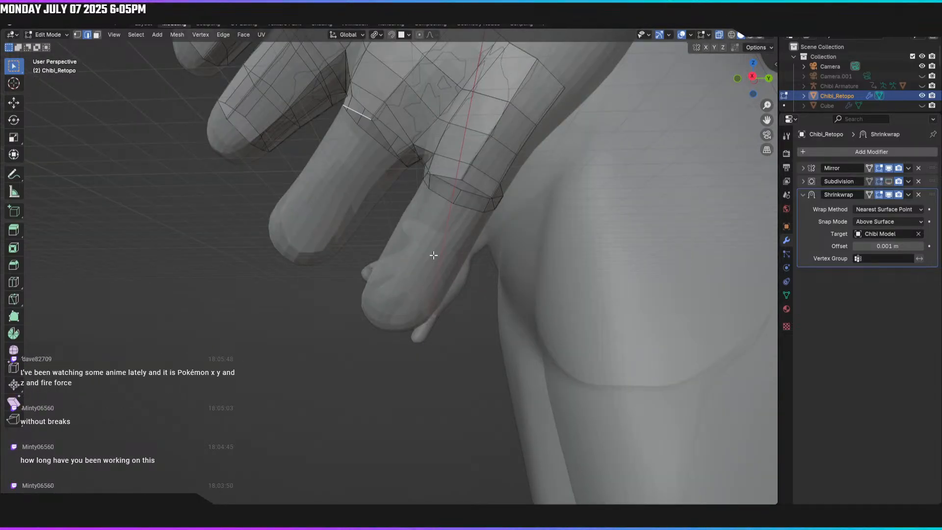
{"action": "middle_click_drag", "start_coordinate": [438, 257], "coordinate": [414, 238]}
{"action": "scroll", "coordinate": [412, 236], "scroll_direction": "down", "scroll_amount": 2}
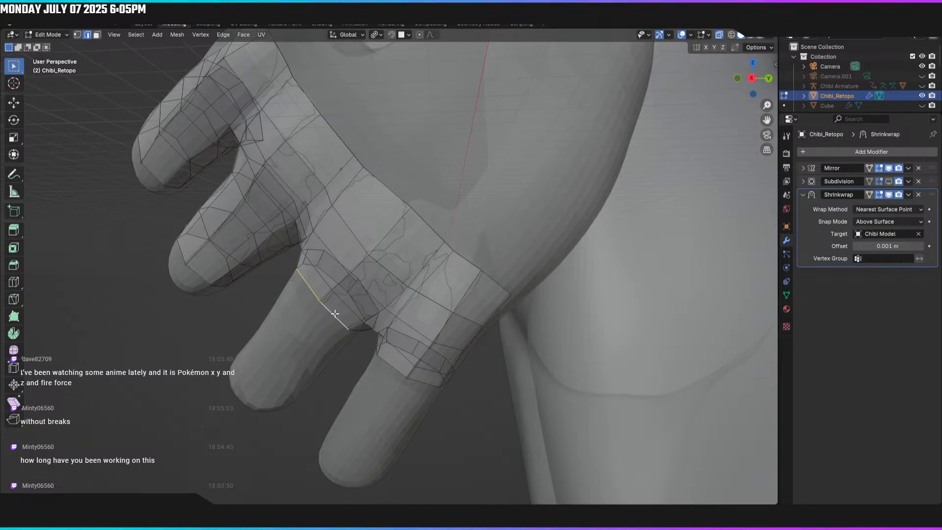
{"action": "key", "text": "KP_3"}
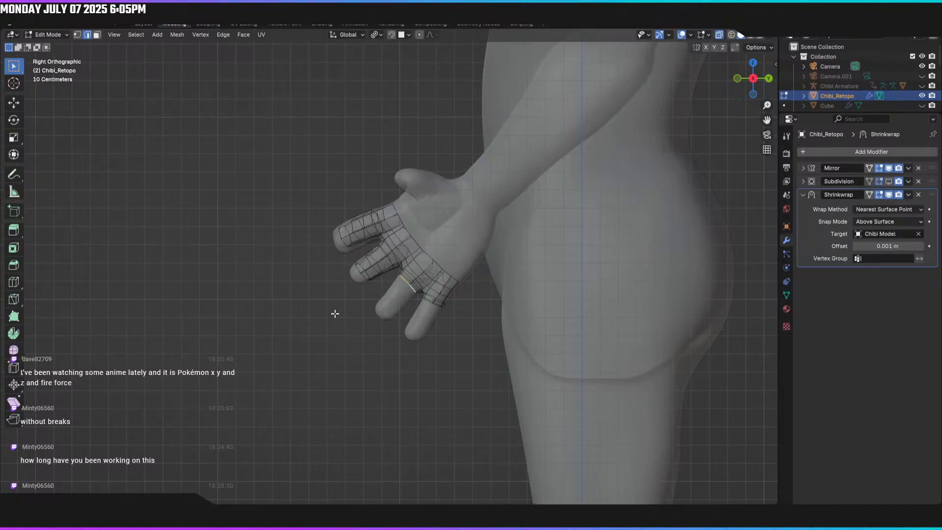
{"action": "scroll", "coordinate": [335, 313], "scroll_direction": "up", "scroll_amount": 2}
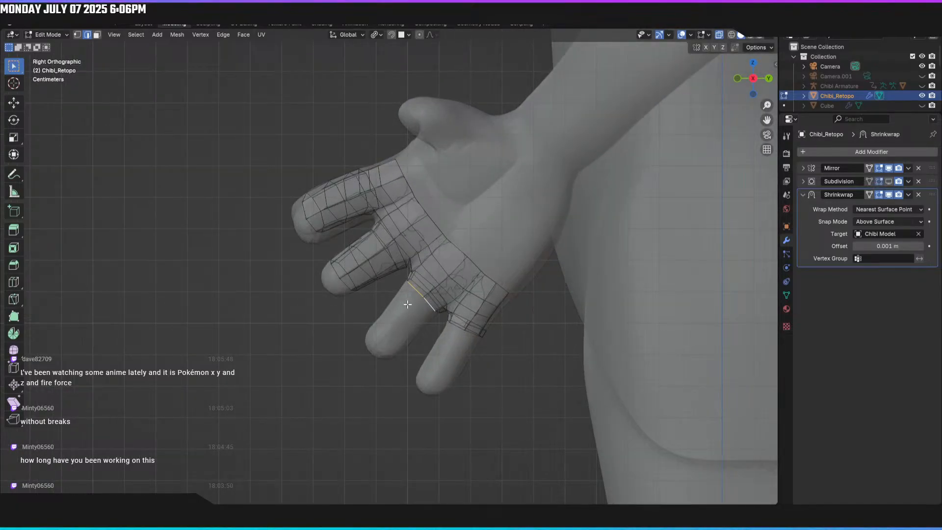
{"action": "key", "text": "g"}
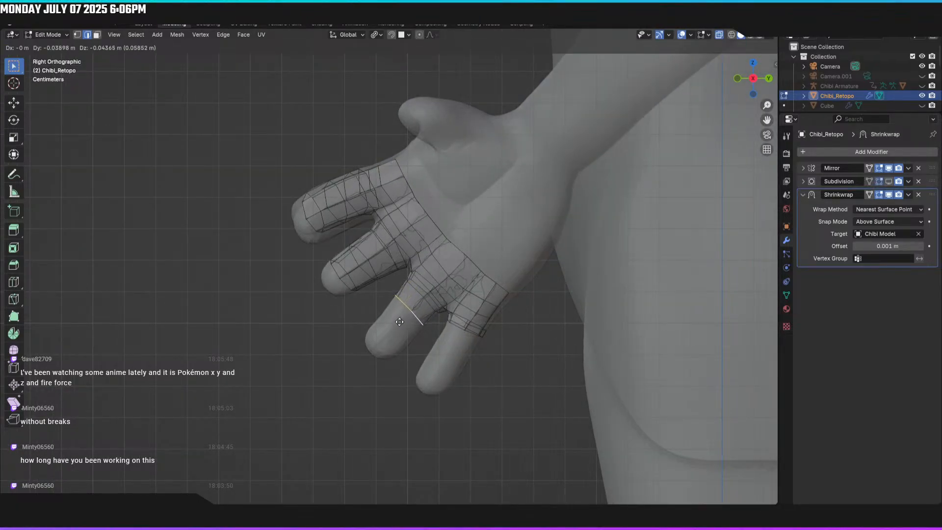
{"action": "left_click", "coordinate": [397, 329]}
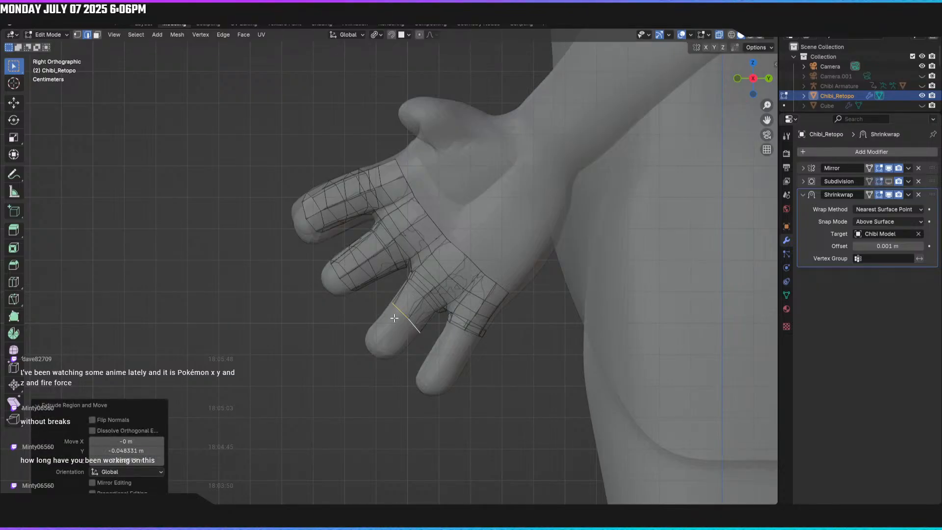
Step: Move the corner vertex of the extruded ring finger strip by about 0.008 m to fit the finger
{"action": "key", "text": "1"}
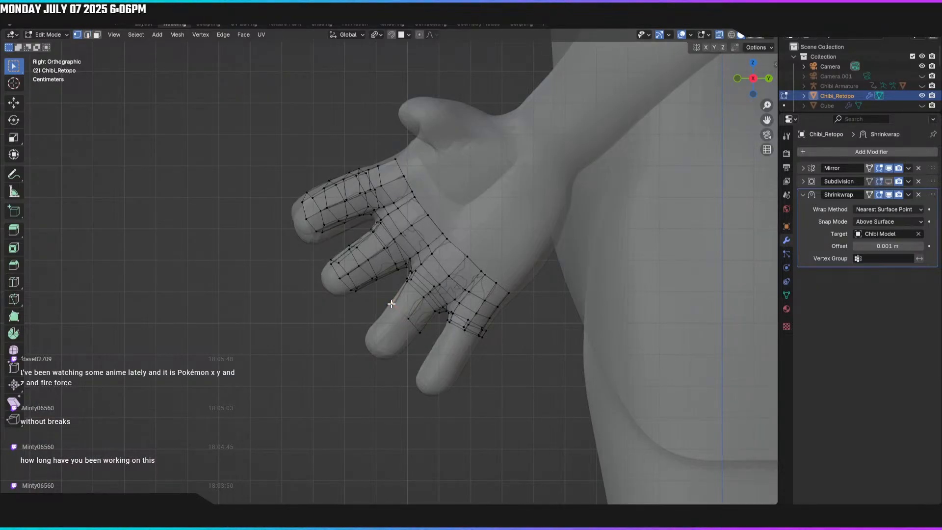
{"action": "key", "text": "g"}
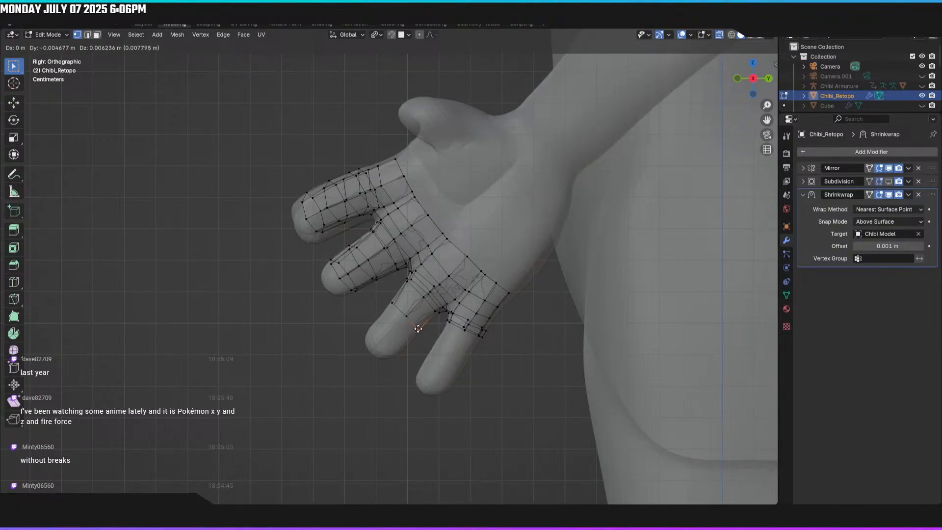
{"action": "left_click", "coordinate": [419, 329]}
Step: Examine the retopology around the fingers from below and from the palm side with X-ray turned off
{"action": "scroll", "coordinate": [438, 330], "scroll_direction": "down", "scroll_amount": 4}
{"action": "middle_click_drag", "start_coordinate": [487, 286], "coordinate": [476, 265]}
{"action": "scroll", "coordinate": [488, 309], "scroll_direction": "up", "scroll_amount": 5}
{"action": "scroll", "coordinate": [358, 293], "scroll_direction": "up", "scroll_amount": 2}
{"action": "middle_click_drag", "start_coordinate": [368, 285], "coordinate": [323, 441]}
{"action": "scroll", "coordinate": [322, 441], "scroll_direction": "down", "scroll_amount": 2}
{"action": "middle_click_drag", "start_coordinate": [348, 389], "coordinate": [412, 441]}
{"action": "mouse_move", "coordinate": [403, 408]}
{"action": "middle_mouse_down"}
{"action": "mouse_move", "coordinate": [425, 391]}
{"action": "mouse_move", "coordinate": [468, 393]}
{"action": "mouse_move", "coordinate": [415, 410]}
{"action": "middle_mouse_up"}
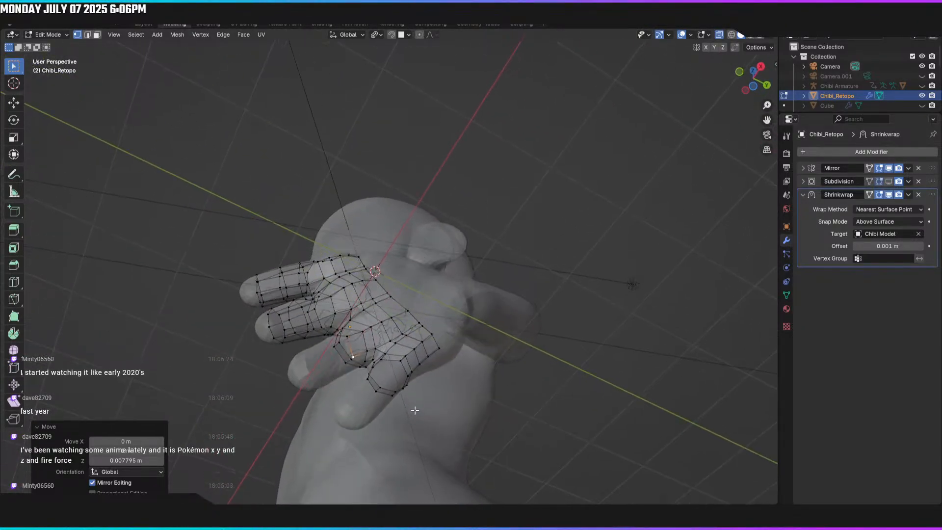
{"action": "left_click", "coordinate": [719, 37]}
{"action": "middle_click_drag", "start_coordinate": [301, 358], "coordinate": [328, 296]}
{"action": "scroll", "coordinate": [382, 251], "scroll_direction": "up", "scroll_amount": 3}
{"action": "scroll", "coordinate": [382, 250], "scroll_direction": "up", "scroll_amount": 4}
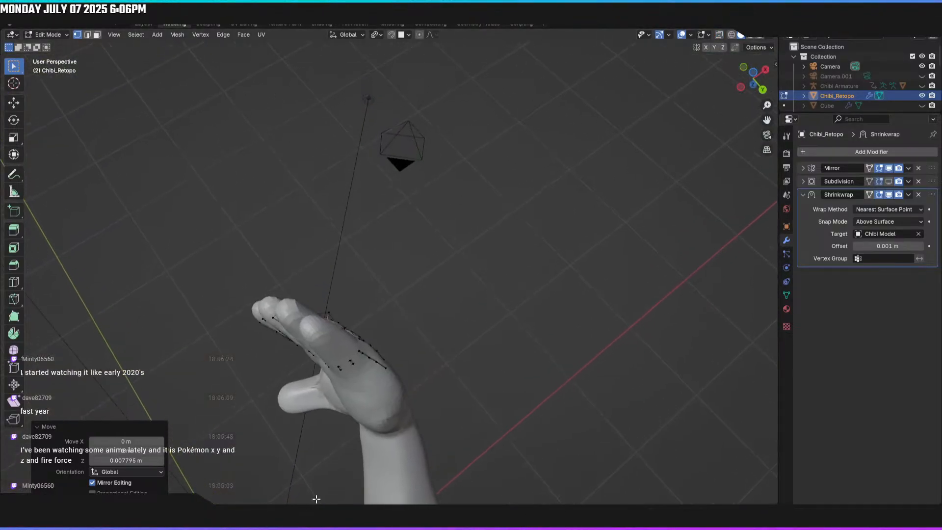
{"action": "middle_click_drag", "start_coordinate": [252, 225], "coordinate": [345, 281]}
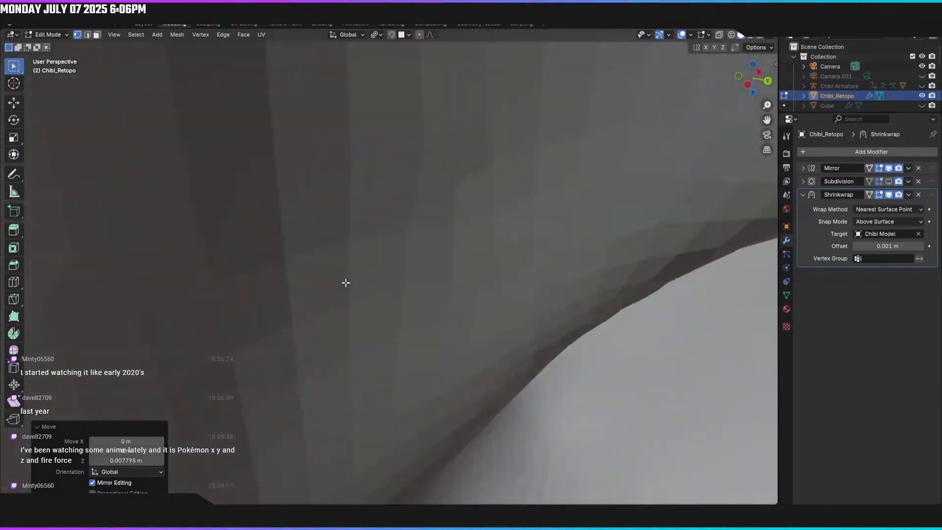
{"action": "scroll", "coordinate": [345, 281], "scroll_direction": "up", "scroll_amount": 3}
{"action": "middle_click_drag", "start_coordinate": [499, 164], "coordinate": [377, 410], "text": "shift"}
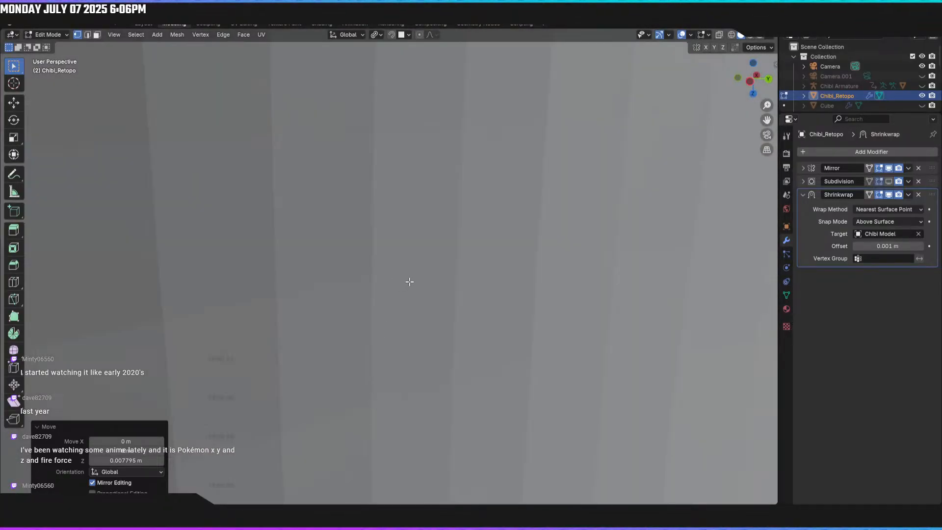
{"action": "scroll", "coordinate": [406, 281], "scroll_direction": "down", "scroll_amount": 5}
{"action": "middle_click_drag", "start_coordinate": [406, 282], "coordinate": [436, 269]}
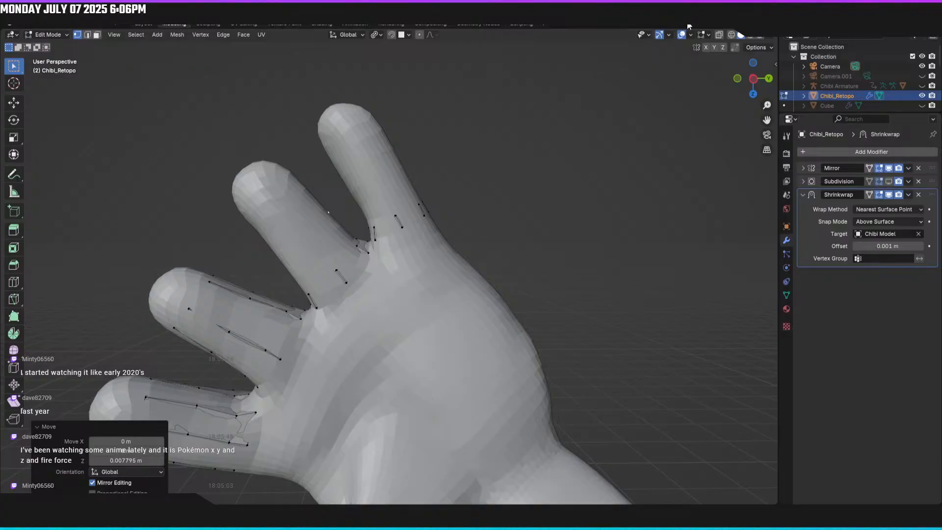
Step: Extrude the two palm-side base edges of the ring finger's open loop about 0.084 m toward the fingertip, with X-ray turned on
{"action": "key", "text": "2"}
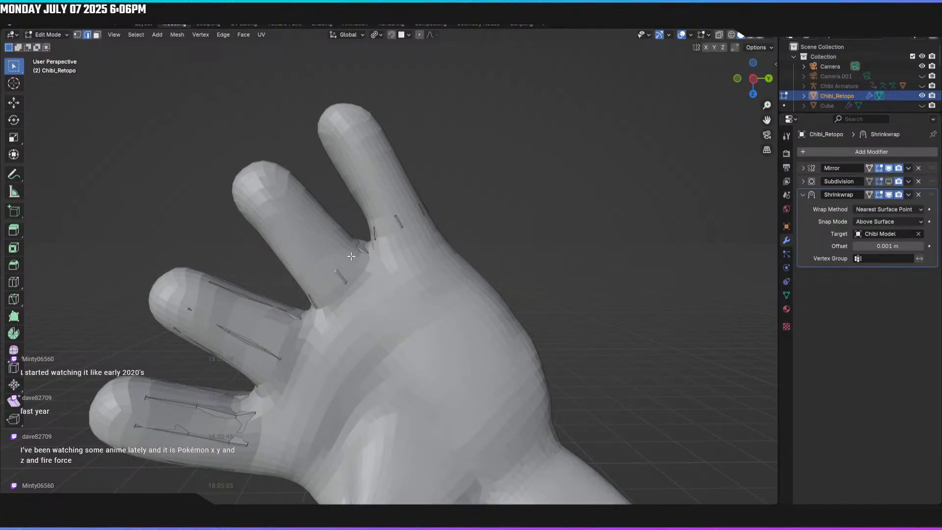
{"action": "left_click", "coordinate": [718, 34]}
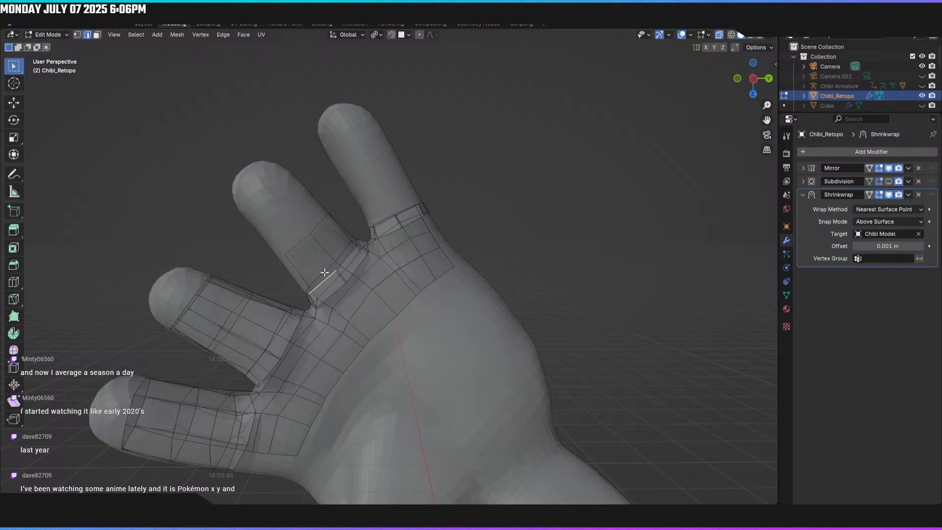
{"action": "middle_click_drag", "start_coordinate": [385, 189], "coordinate": [320, 281], "text": "shift"}
{"action": "scroll", "coordinate": [319, 281], "scroll_direction": "down", "scroll_amount": 3}
{"action": "middle_click_drag", "start_coordinate": [319, 236], "coordinate": [311, 250]}
{"action": "scroll", "coordinate": [320, 352], "scroll_direction": "up", "scroll_amount": 2}
{"action": "middle_click_drag", "start_coordinate": [320, 352], "coordinate": [500, 240]}
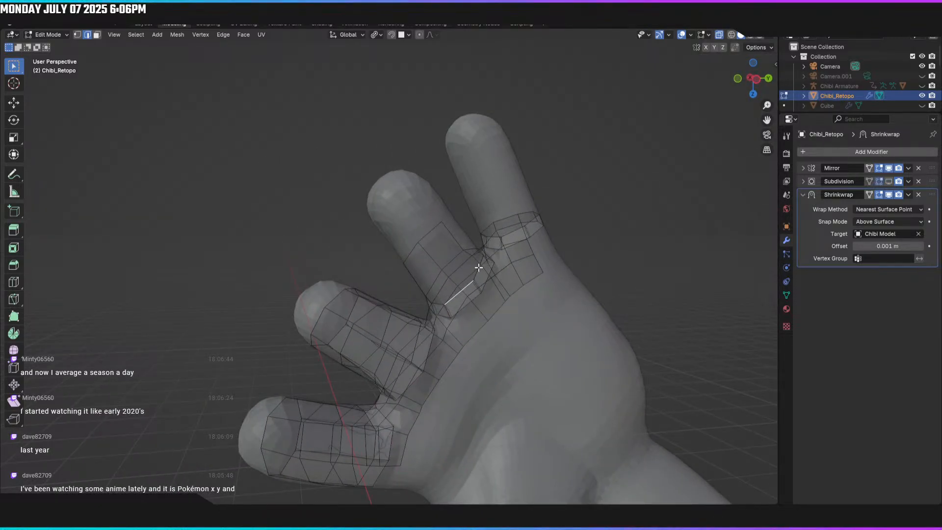
{"action": "middle_click_drag", "start_coordinate": [456, 275], "coordinate": [310, 255]}
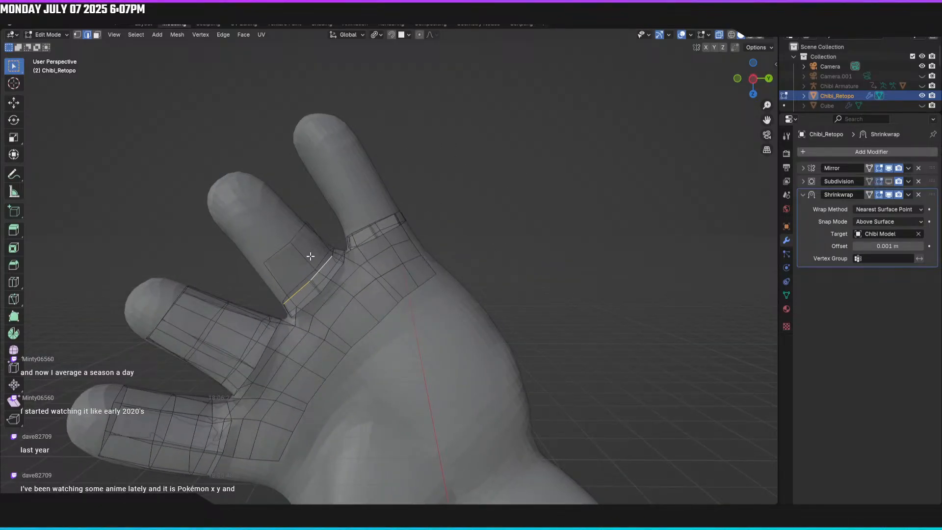
{"action": "key", "text": "e"}
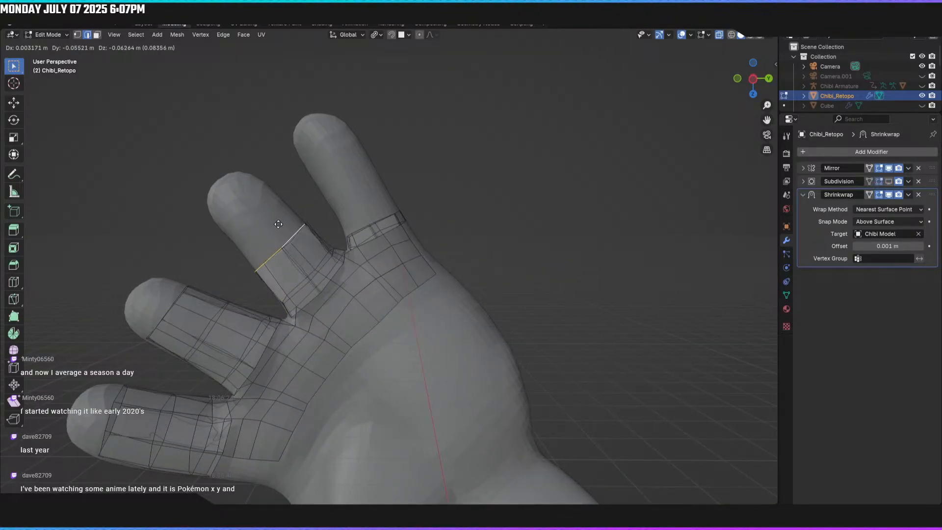
{"action": "left_click", "coordinate": [278, 224]}
Step: Adjust the end vertices of the new palm-side ring finger strip one by one to follow the finger
{"action": "middle_click_drag", "start_coordinate": [273, 269], "coordinate": [305, 269]}
{"action": "left_click", "coordinate": [341, 270]}
{"action": "key", "text": "g"}
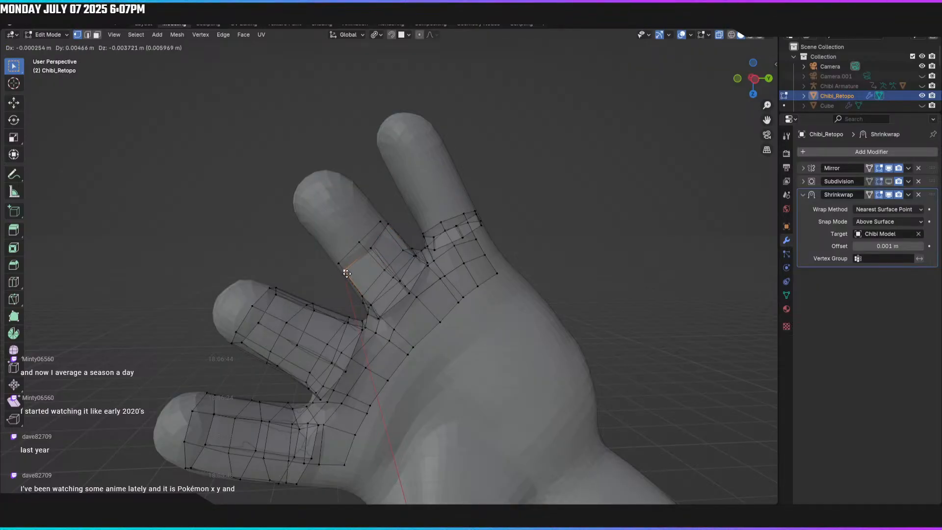
{"action": "left_click", "coordinate": [345, 271]}
{"action": "left_click", "coordinate": [371, 247]}
{"action": "key", "text": "g"}
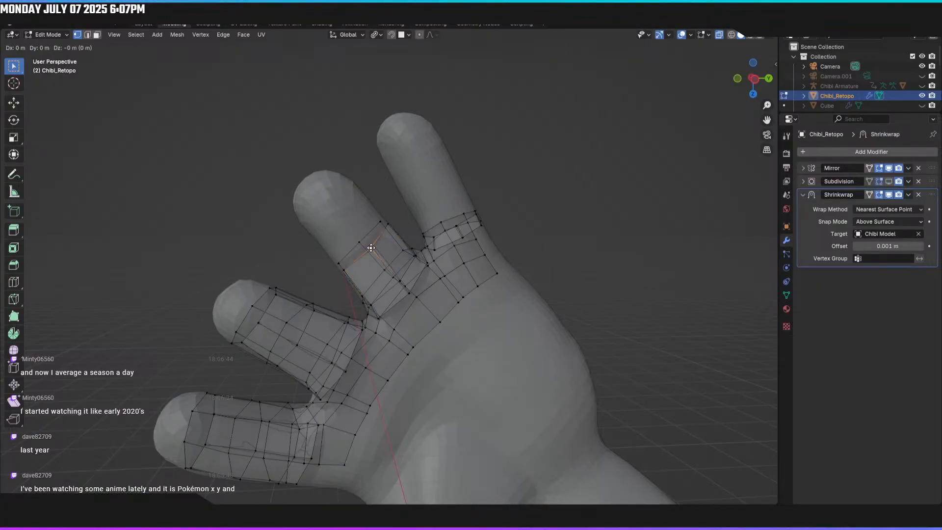
{"action": "left_click", "coordinate": [369, 247]}
{"action": "left_click", "coordinate": [387, 225]}
{"action": "key", "text": "g"}
{"action": "left_click", "coordinate": [388, 225]}
Step: Extrude the ring finger's base vertex facing the middle finger about 0.073 m toward the fingertip as a loose edge
{"action": "middle_click_drag", "start_coordinate": [388, 224], "coordinate": [406, 235]}
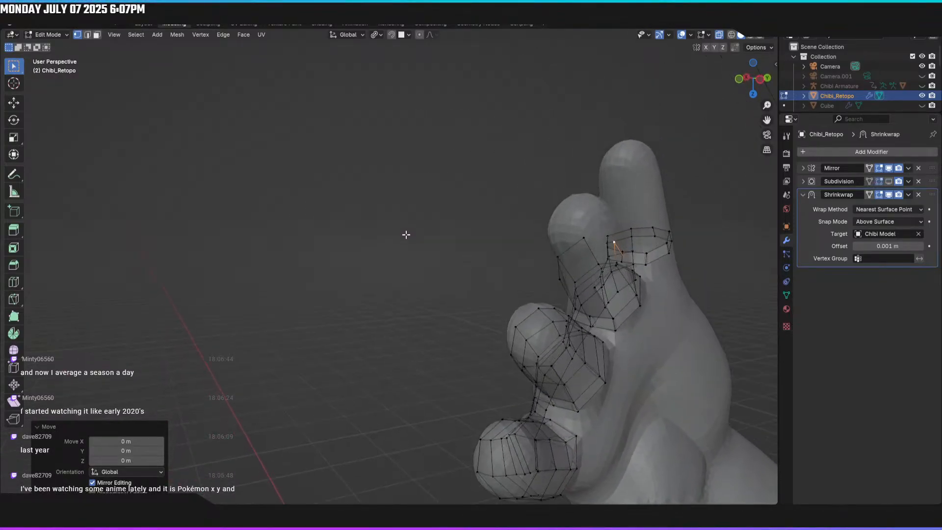
{"action": "left_click", "coordinate": [592, 316]}
{"action": "middle_click_drag", "start_coordinate": [592, 316], "coordinate": [603, 300]}
{"action": "key", "text": "g"}
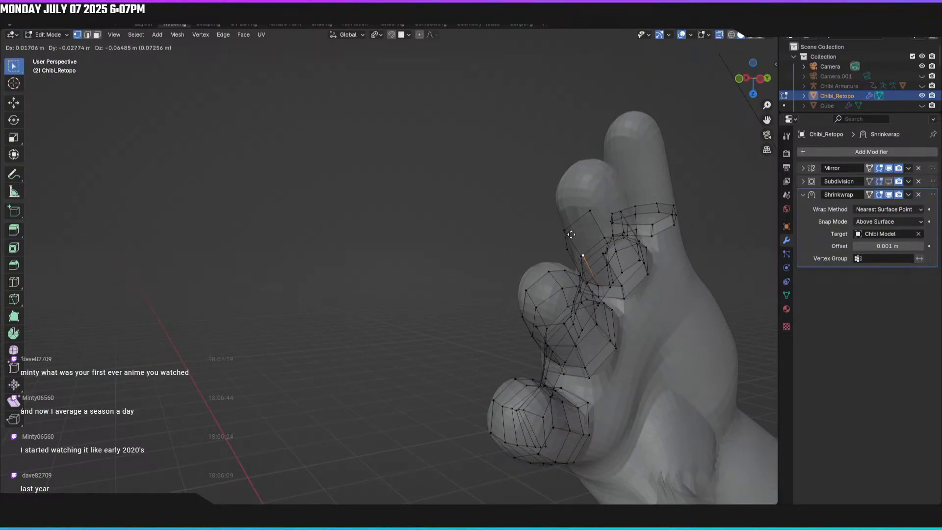
{"action": "left_click", "coordinate": [571, 234]}
{"action": "middle_click_drag", "start_coordinate": [571, 234], "coordinate": [623, 130]}
Step: Turn on snapping and move the palm-side strip's end vertices to snap them onto the ring finger
{"action": "middle_click_drag", "start_coordinate": [391, 340], "coordinate": [443, 287]}
{"action": "left_click", "coordinate": [380, 329]}
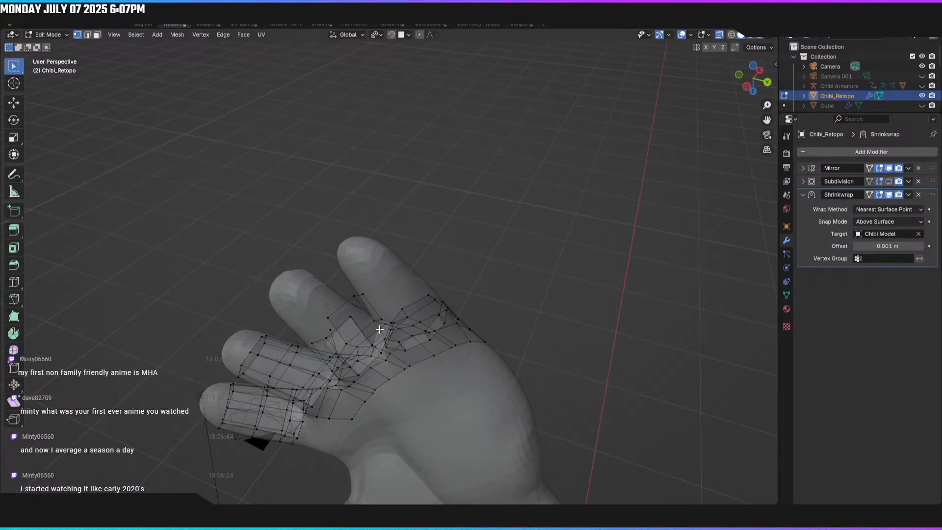
{"action": "scroll", "coordinate": [360, 316], "scroll_direction": "up", "scroll_amount": 2}
{"action": "mouse_move", "coordinate": [360, 316]}
{"action": "middle_mouse_down"}
{"action": "mouse_move", "coordinate": [378, 312]}
{"action": "mouse_move", "coordinate": [362, 305]}
{"action": "middle_mouse_up"}
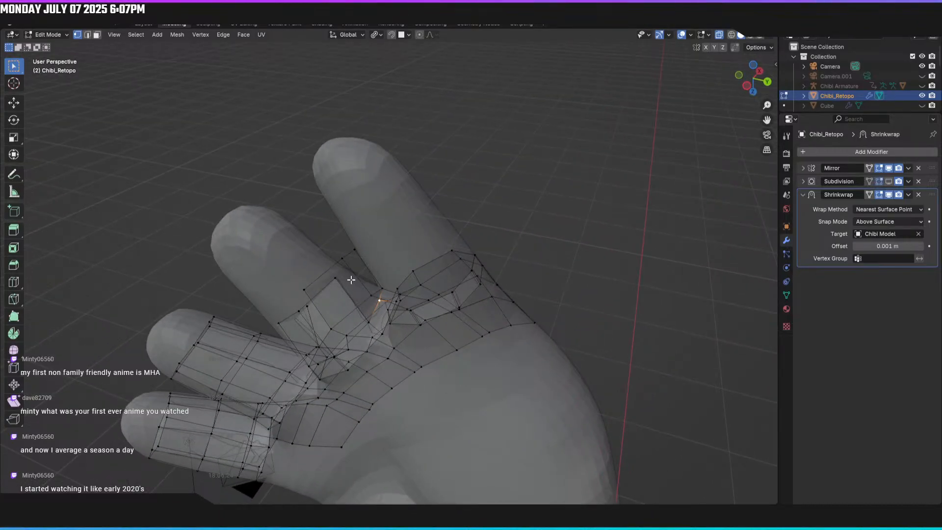
{"action": "left_click", "coordinate": [392, 34]}
{"action": "middle_click_drag", "start_coordinate": [384, 118], "coordinate": [441, 154]}
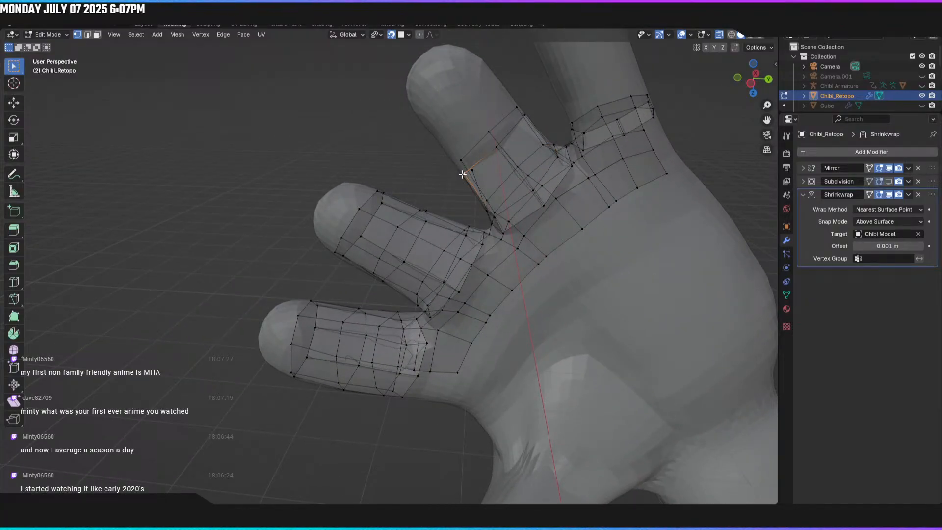
{"action": "key", "text": "g"}
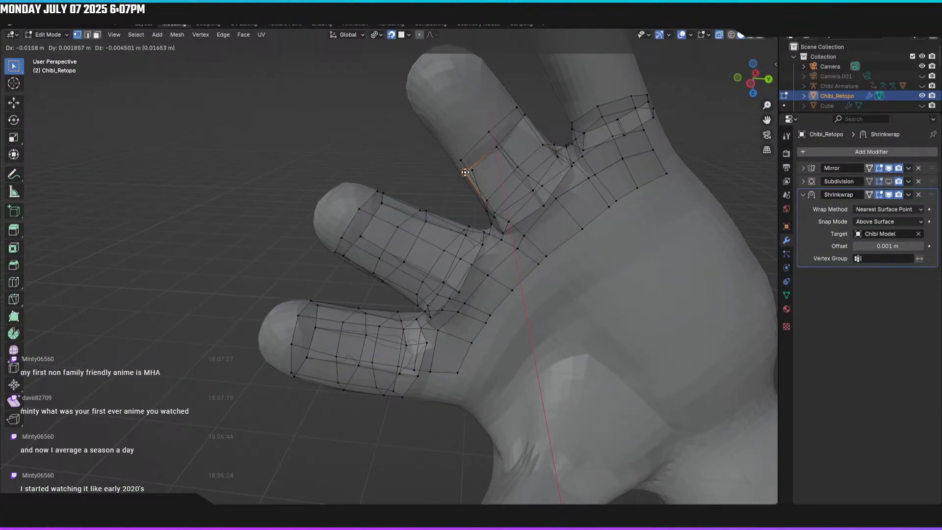
{"action": "left_click", "coordinate": [465, 172]}
{"action": "key", "text": "g"}
{"action": "left_click", "coordinate": [496, 146]}
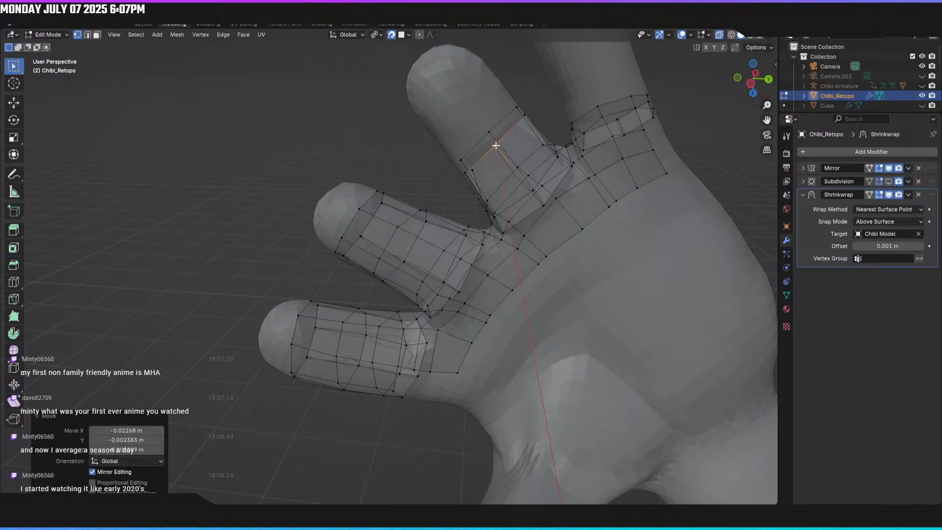
{"action": "key", "text": "g"}
{"action": "left_click", "coordinate": [526, 115]}
Step: Move the loose edge's end vertex, on the ring finger's side facing the middle finger, onto the finger surface
{"action": "middle_click_drag", "start_coordinate": [525, 120], "coordinate": [1, 130]}
{"action": "left_click", "coordinate": [696, 132]}
{"action": "key", "text": "g"}
{"action": "left_click", "coordinate": [702, 134]}
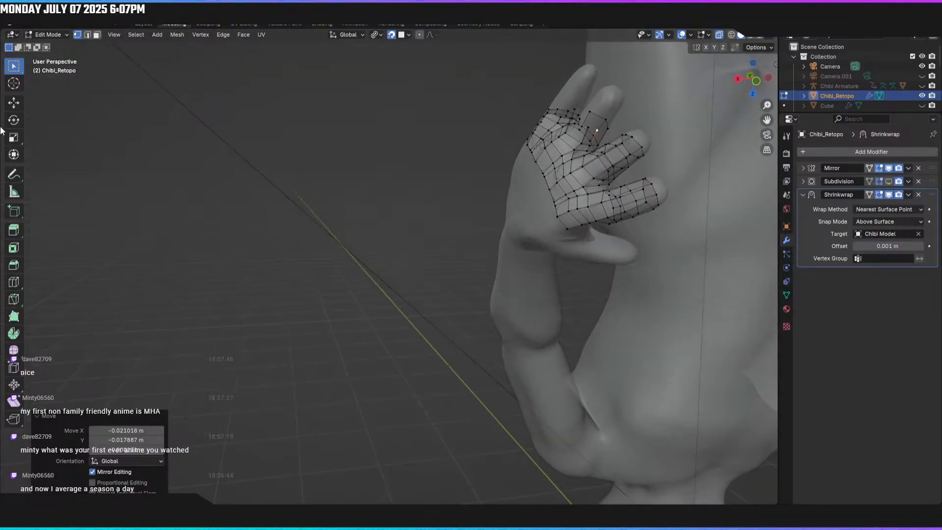
Step: From the back of the hand, move the middle vertex and the pinky-side corner vertex at the ring finger strip's end
{"action": "middle_click_drag", "start_coordinate": [246, 223], "coordinate": [97, 324], "text": "shift"}
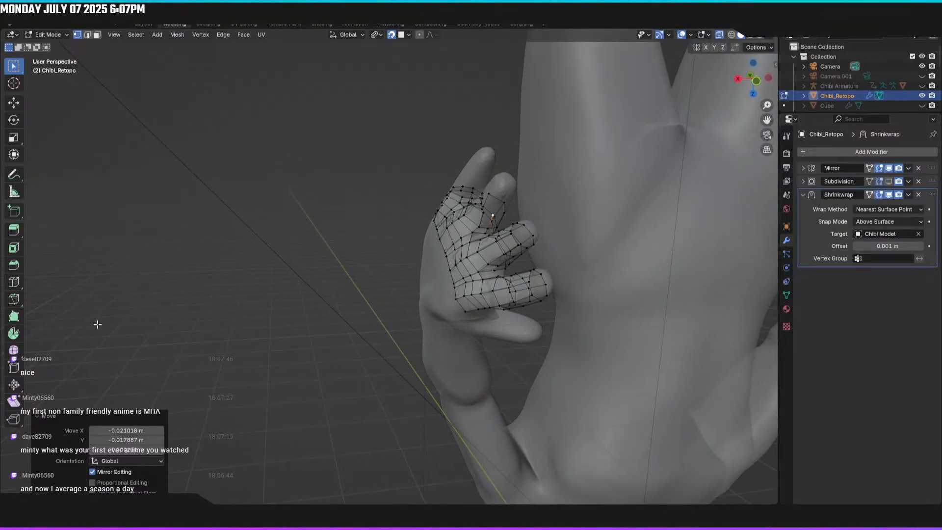
{"action": "mouse_move", "coordinate": [453, 230]}
{"action": "middle_mouse_down"}
{"action": "mouse_move", "coordinate": [515, 216]}
{"action": "mouse_move", "coordinate": [454, 233]}
{"action": "middle_mouse_up"}
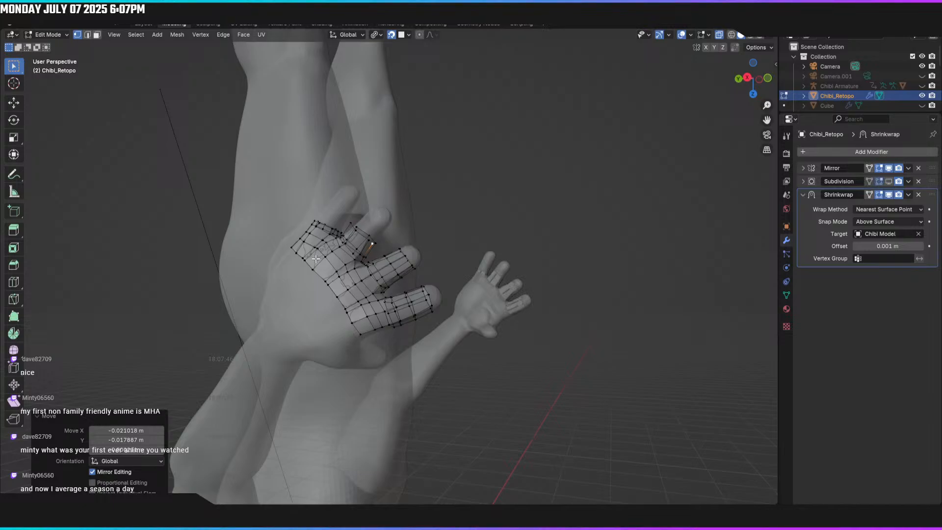
{"action": "scroll", "coordinate": [315, 258], "scroll_direction": "up", "scroll_amount": 6}
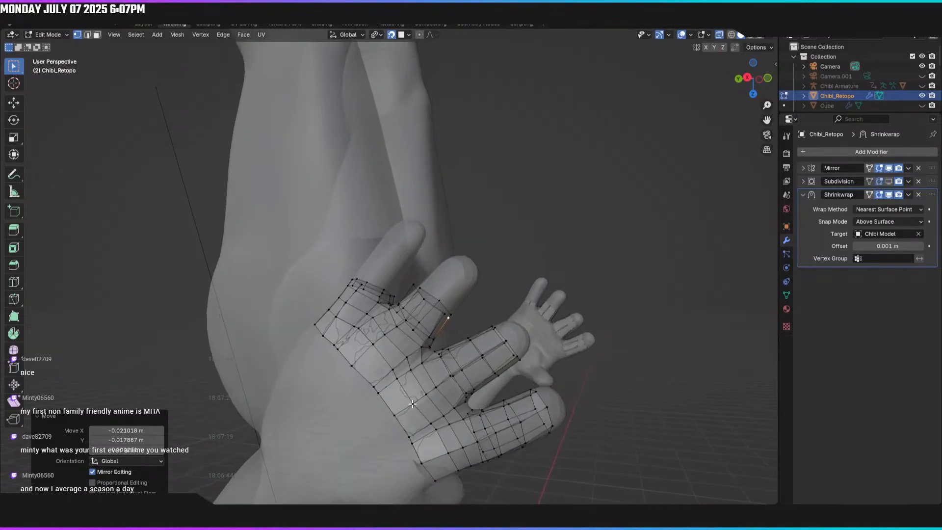
{"action": "scroll", "coordinate": [417, 398], "scroll_direction": "up", "scroll_amount": 5}
{"action": "middle_click_drag", "start_coordinate": [479, 381], "coordinate": [584, 390]}
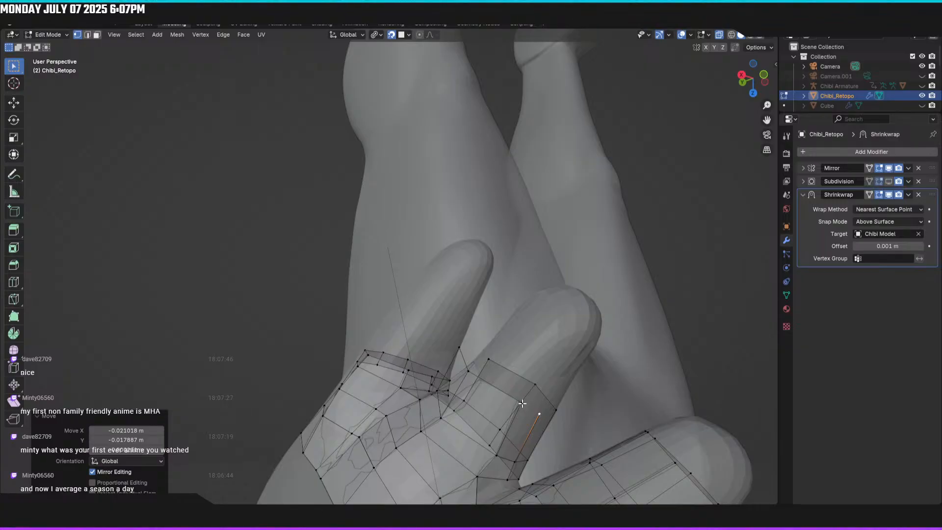
{"action": "middle_click_drag", "start_coordinate": [522, 403], "coordinate": [583, 417]}
{"action": "middle_click_drag", "start_coordinate": [421, 368], "coordinate": [570, 420], "text": "shift"}
{"action": "middle_click_drag", "start_coordinate": [324, 333], "coordinate": [383, 395]}
{"action": "left_click", "coordinate": [374, 359]}
{"action": "key", "text": "g"}
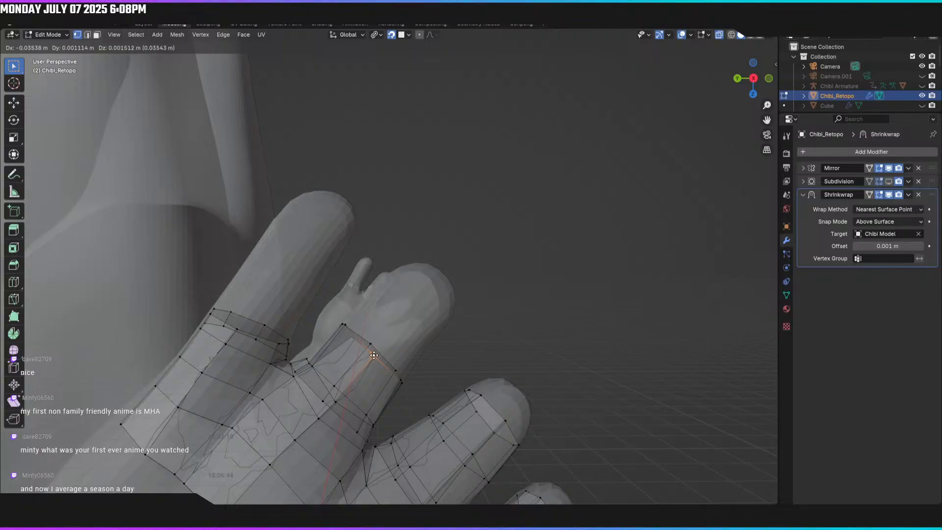
{"action": "left_click", "coordinate": [373, 355]}
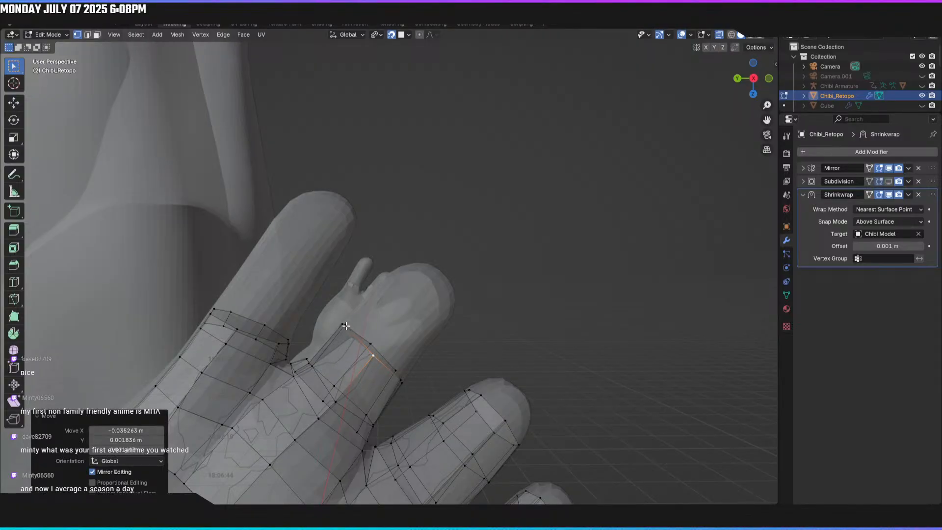
{"action": "left_click", "coordinate": [345, 325]}
{"action": "key", "text": "g"}
{"action": "left_click", "coordinate": [343, 326]}
Step: Extrude the ring finger's base vertex facing the pinky toward the fingertip, level with the strips' open ends
{"action": "middle_click_drag", "start_coordinate": [343, 325], "coordinate": [242, 380]}
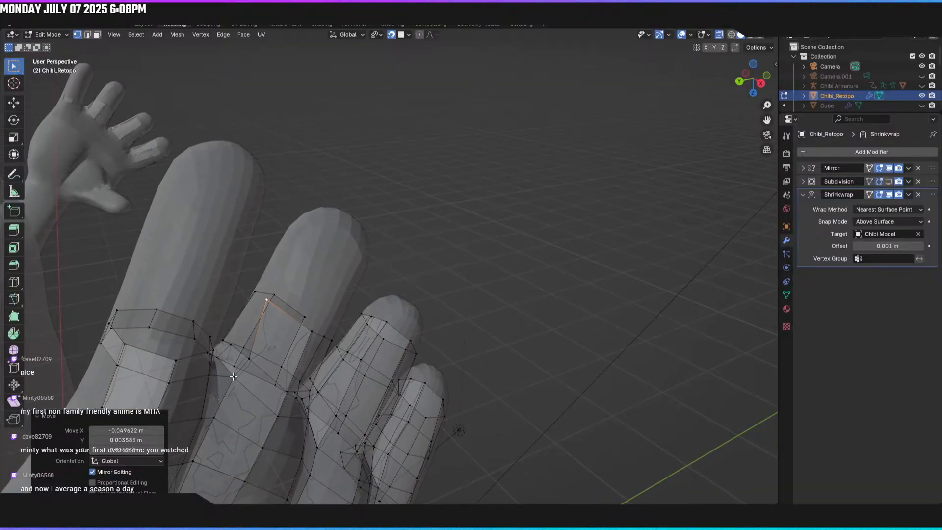
{"action": "left_click", "coordinate": [226, 341]}
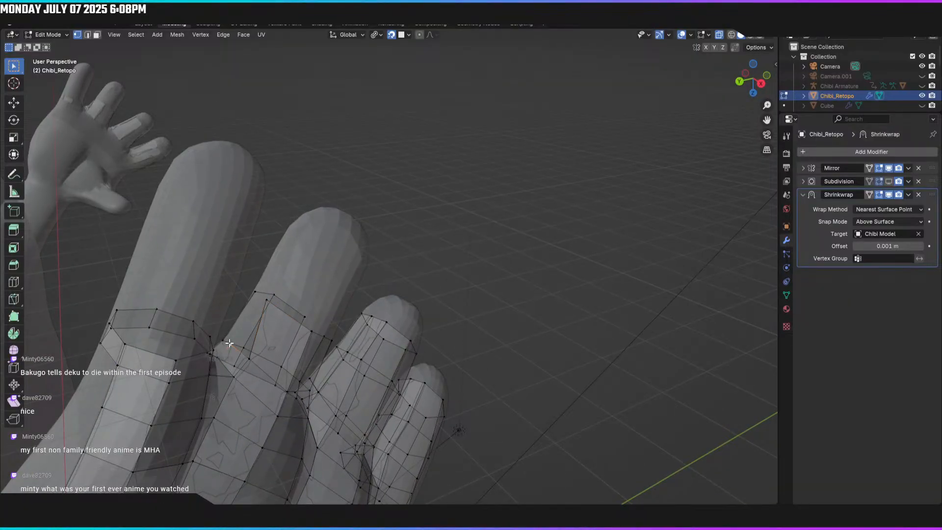
{"action": "key", "text": "e"}
{"action": "left_click", "coordinate": [258, 297]}
{"action": "middle_click_drag", "start_coordinate": [257, 296], "coordinate": [268, 327]}
Step: Reposition the strip's corner vertex and neighbouring end vertices on the ring finger's pinky side to fit the finger surface
{"action": "middle_click_drag", "start_coordinate": [194, 304], "coordinate": [447, 411]}
{"action": "left_click", "coordinate": [440, 406]}
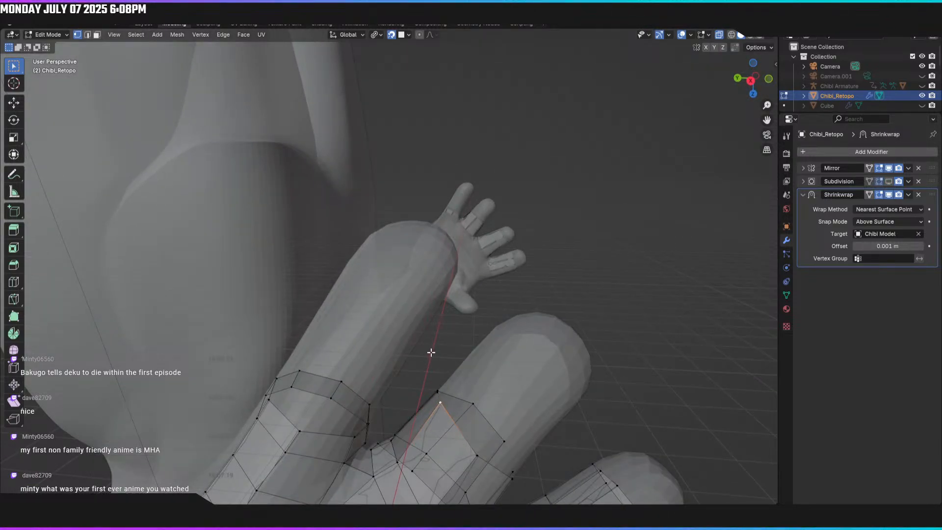
{"action": "key", "text": "g"}
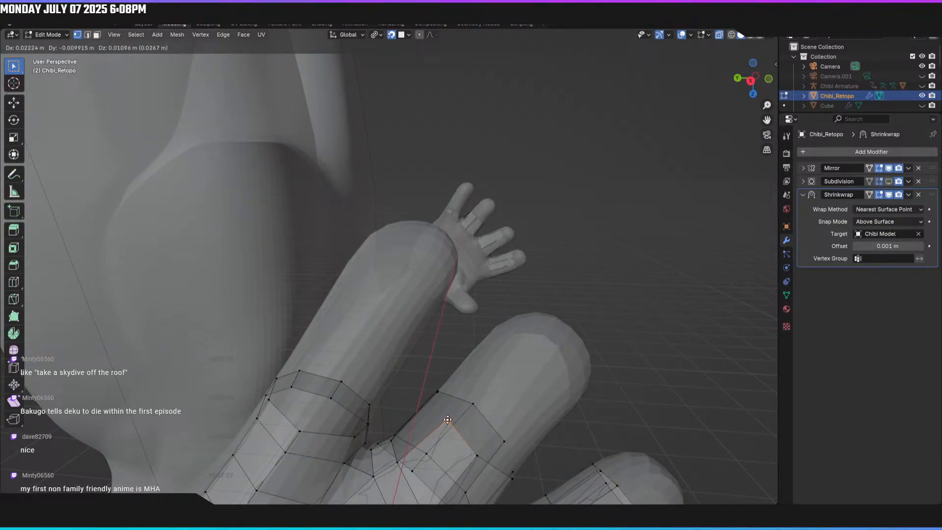
{"action": "left_click", "coordinate": [447, 416]}
{"action": "middle_click_drag", "start_coordinate": [447, 416], "coordinate": [435, 376]}
{"action": "key", "text": "g"}
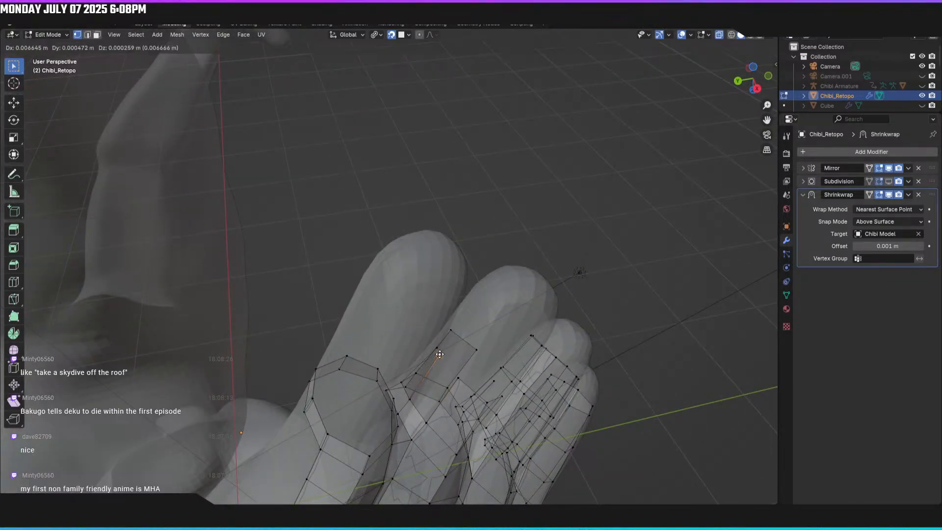
{"action": "left_click", "coordinate": [436, 361]}
{"action": "middle_click_drag", "start_coordinate": [437, 361], "coordinate": [355, 358]}
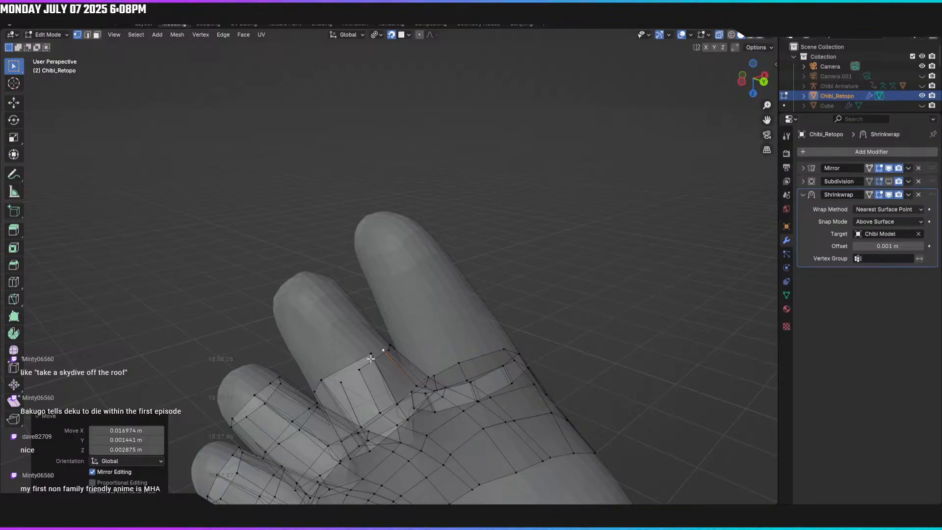
{"action": "key", "text": "g"}
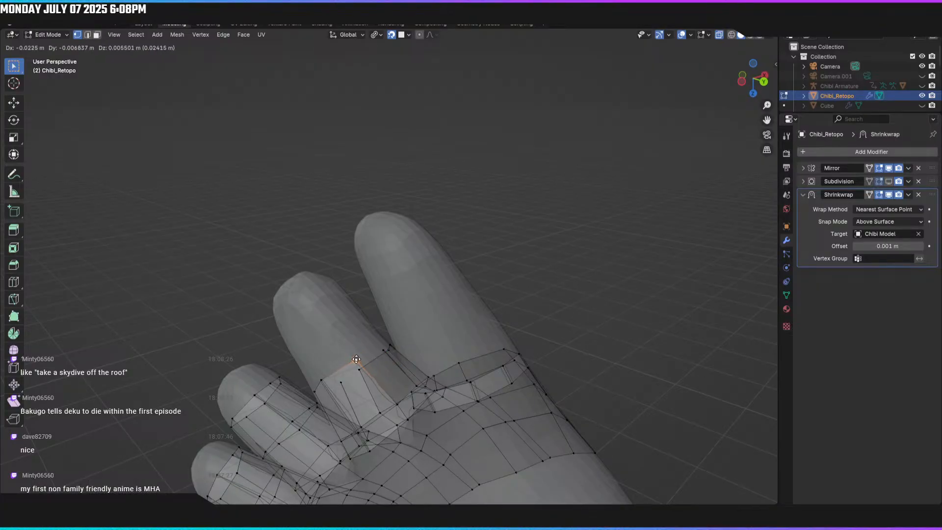
{"action": "left_click", "coordinate": [357, 359]}
Step: Fill the two gaps on the ring finger's pinky-facing side with faces between the loose edge and the adjoining strips
{"action": "middle_click_drag", "start_coordinate": [357, 362], "coordinate": [253, 366]}
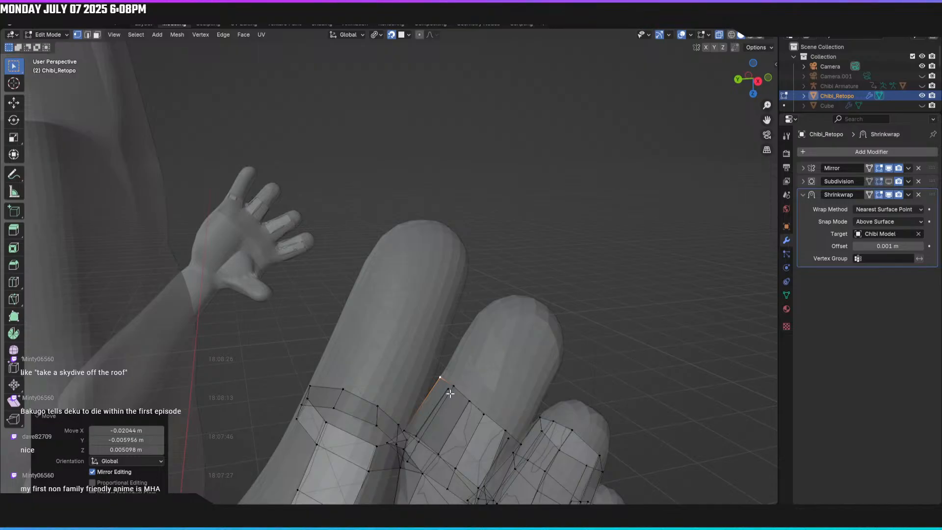
{"action": "key", "text": "2"}
{"action": "middle_click_drag", "start_coordinate": [427, 408], "coordinate": [432, 412]}
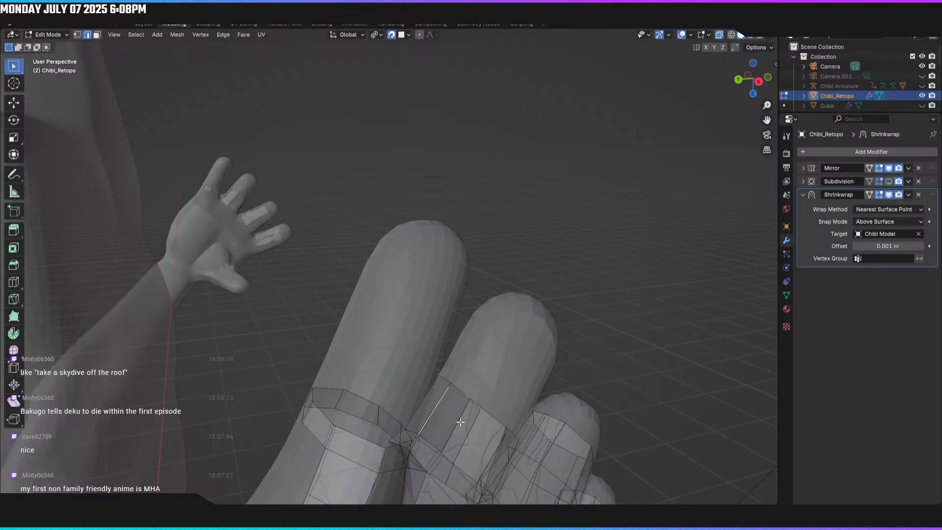
{"action": "key", "text": "f"}
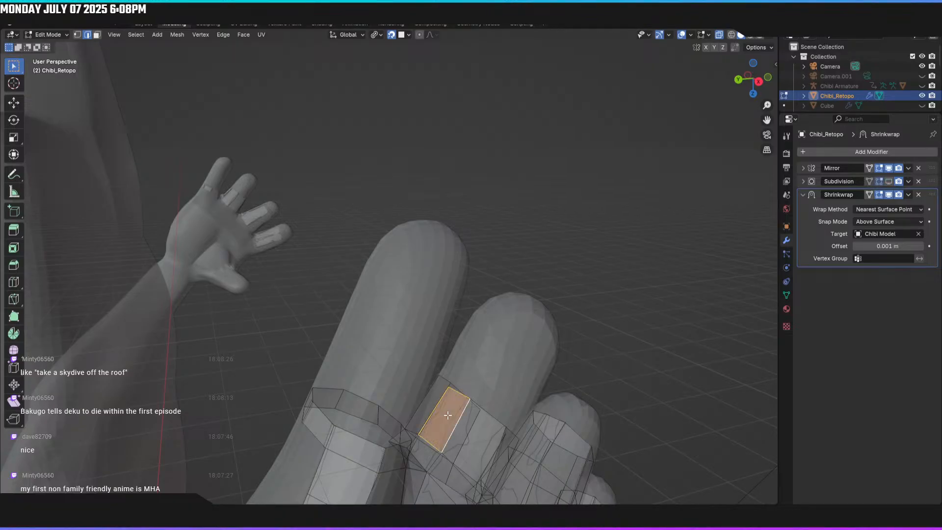
{"action": "left_click", "coordinate": [422, 408]}
{"action": "middle_click_drag", "start_coordinate": [432, 410], "coordinate": [343, 417]}
{"action": "key", "text": "f"}
Step: Fill the two gaps beside the loose edge on the ring finger's side facing the middle finger with faces
{"action": "left_click", "coordinate": [282, 456]}
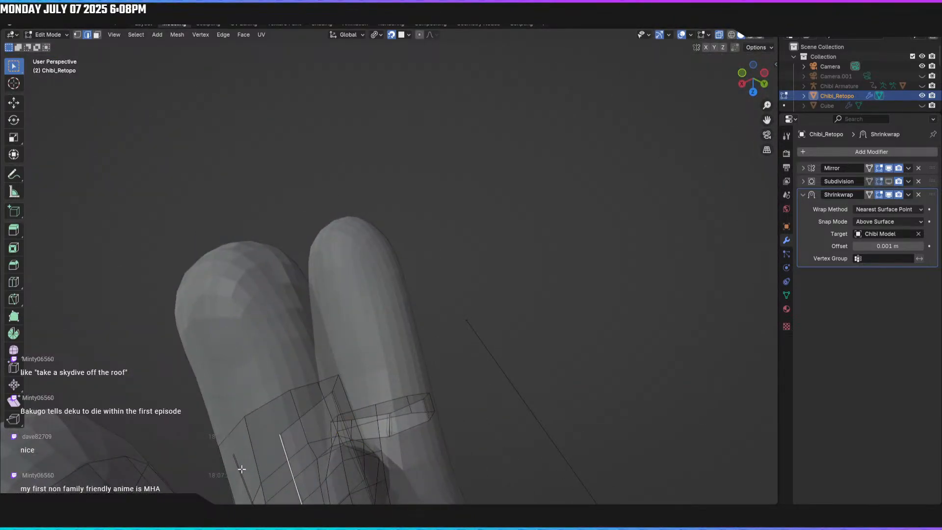
{"action": "key", "text": "f"}
{"action": "middle_click_drag", "start_coordinate": [241, 471], "coordinate": [414, 440]}
{"action": "left_click", "coordinate": [434, 429]}
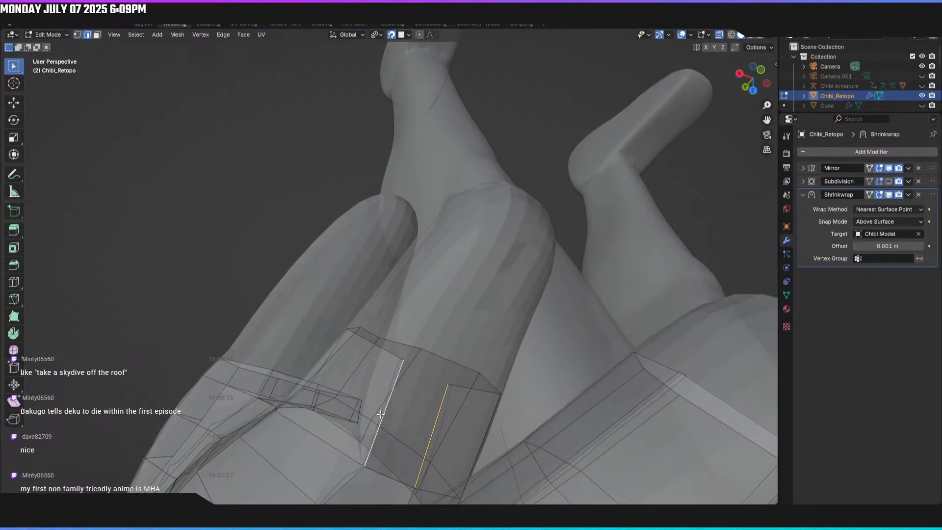
{"action": "key", "text": "f"}
{"action": "middle_click_drag", "start_coordinate": [381, 414], "coordinate": [445, 443]}
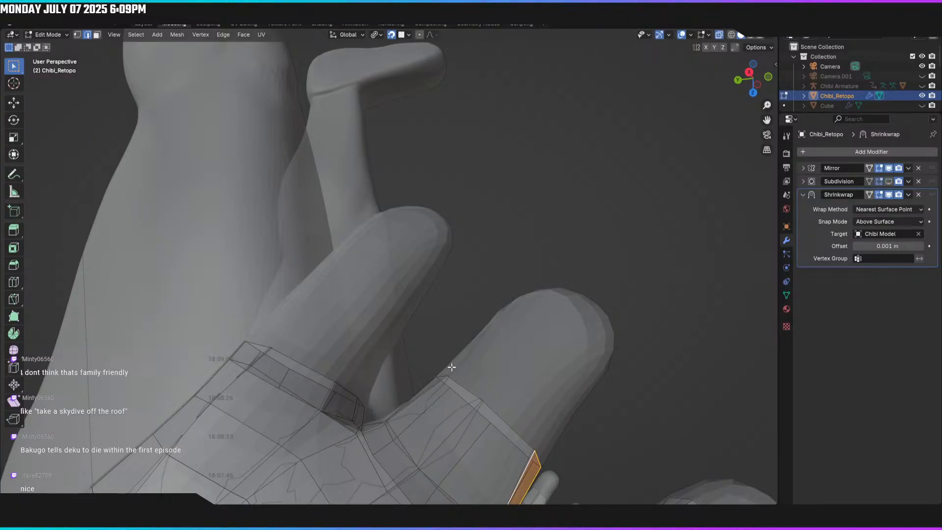
Step: Reposition the ring finger's end vertices on the back-of-hand side near the pinky to even out the open edge
{"action": "scroll", "coordinate": [462, 368], "scroll_direction": "down", "scroll_amount": 2}
{"action": "middle_click_drag", "start_coordinate": [479, 373], "coordinate": [426, 374]}
{"action": "key", "text": "1"}
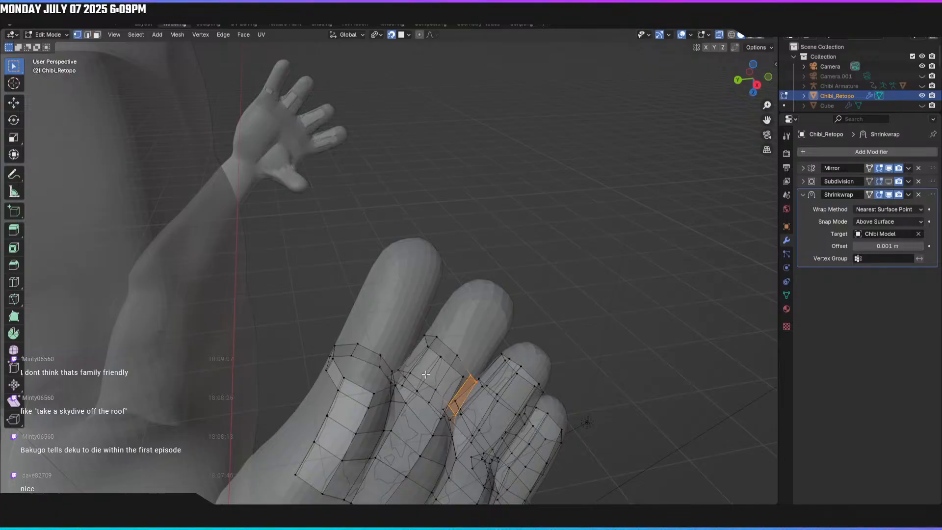
{"action": "key", "text": "g"}
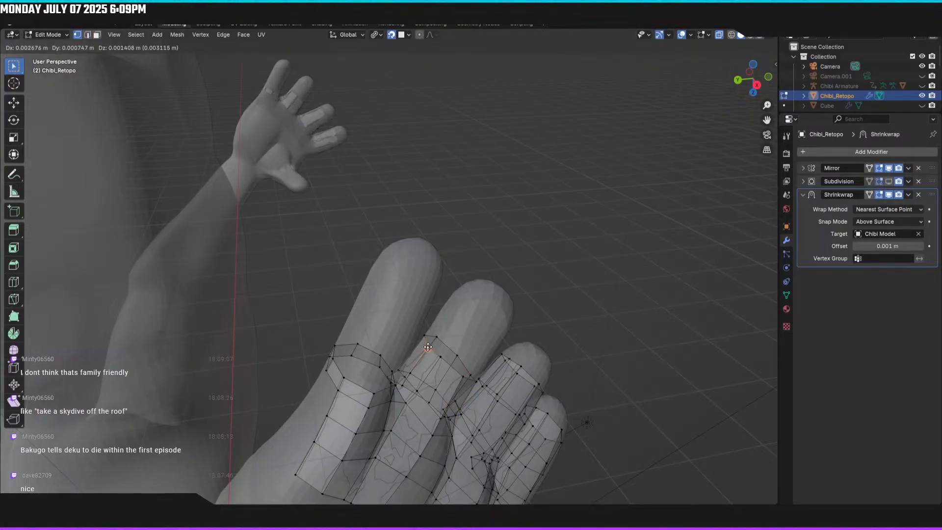
{"action": "left_click", "coordinate": [428, 348]}
{"action": "middle_click_drag", "start_coordinate": [428, 348], "coordinate": [439, 387]}
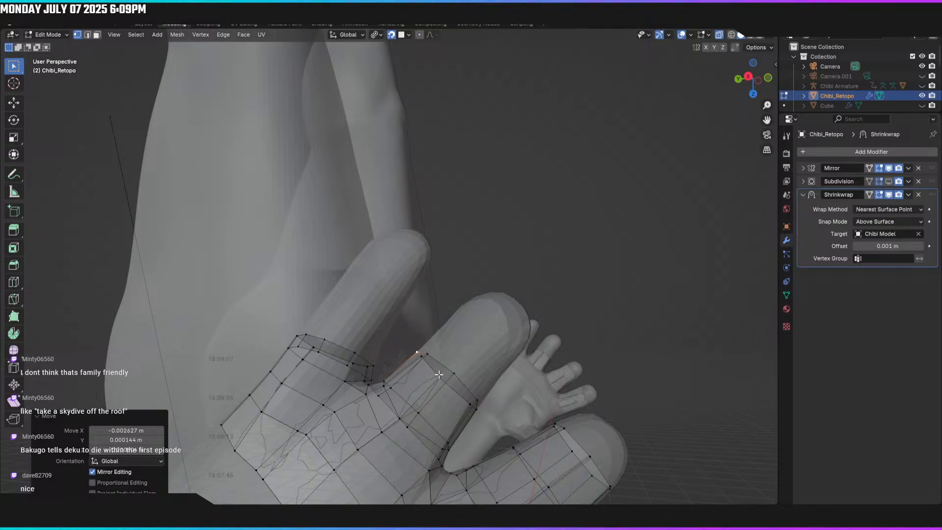
{"action": "left_click", "coordinate": [439, 374]}
{"action": "key", "text": "g"}
{"action": "left_click", "coordinate": [434, 374]}
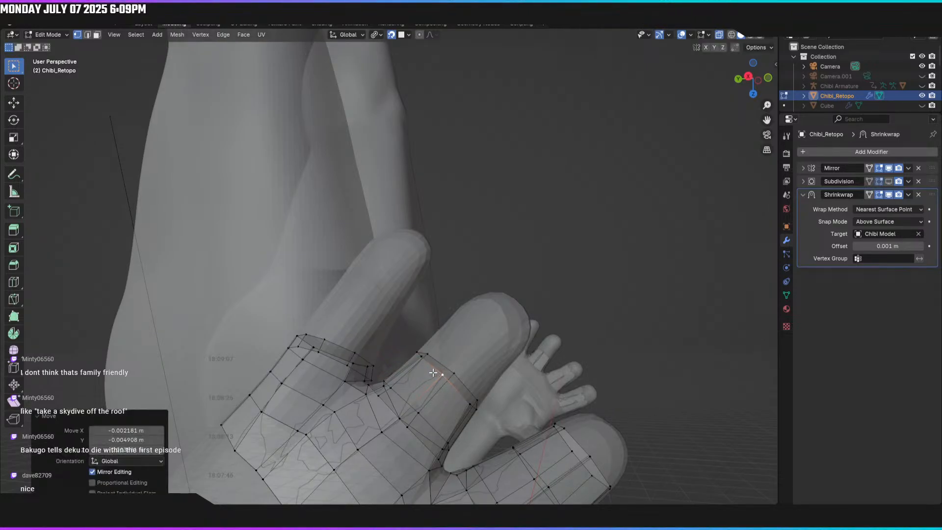
{"action": "left_click", "coordinate": [421, 354]}
{"action": "key", "text": "g"}
{"action": "left_click", "coordinate": [421, 355]}
Step: Adjust two end vertices on the ring finger's side facing the middle finger so they follow the finger surface
{"action": "middle_click_drag", "start_coordinate": [496, 382], "coordinate": [387, 342]}
{"action": "left_click", "coordinate": [466, 403]}
{"action": "key", "text": "g"}
{"action": "left_click", "coordinate": [465, 401]}
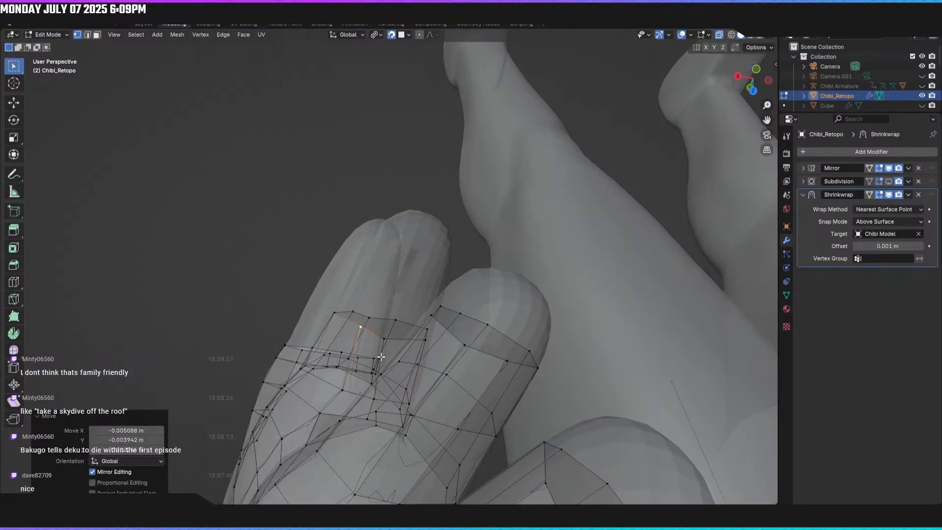
{"action": "left_click", "coordinate": [385, 340]}
{"action": "key", "text": "g"}
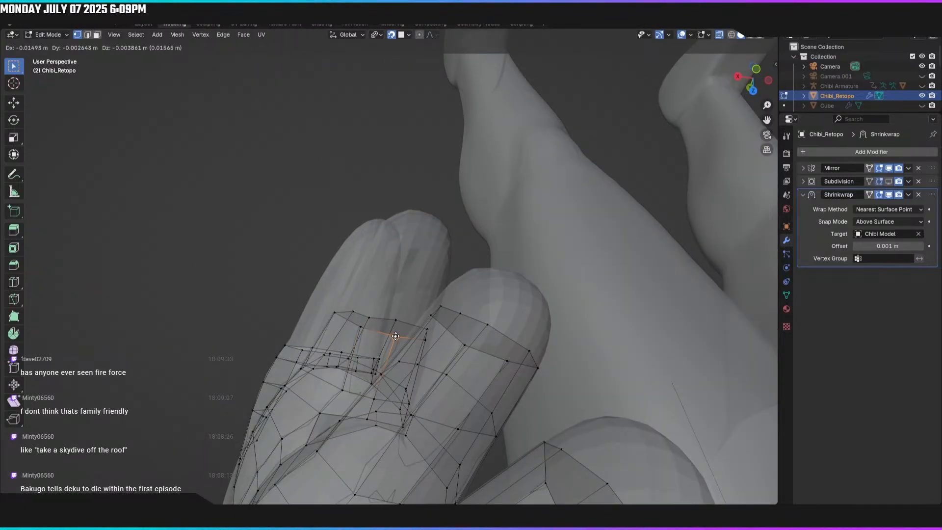
{"action": "left_click", "coordinate": [396, 336]}
Step: Shift the ring finger's palm-side end vertex and the corner vertex near the pinky to straighten the open edge
{"action": "middle_click_drag", "start_coordinate": [395, 336], "coordinate": [326, 375]}
{"action": "left_click", "coordinate": [327, 375]}
{"action": "key", "text": "g"}
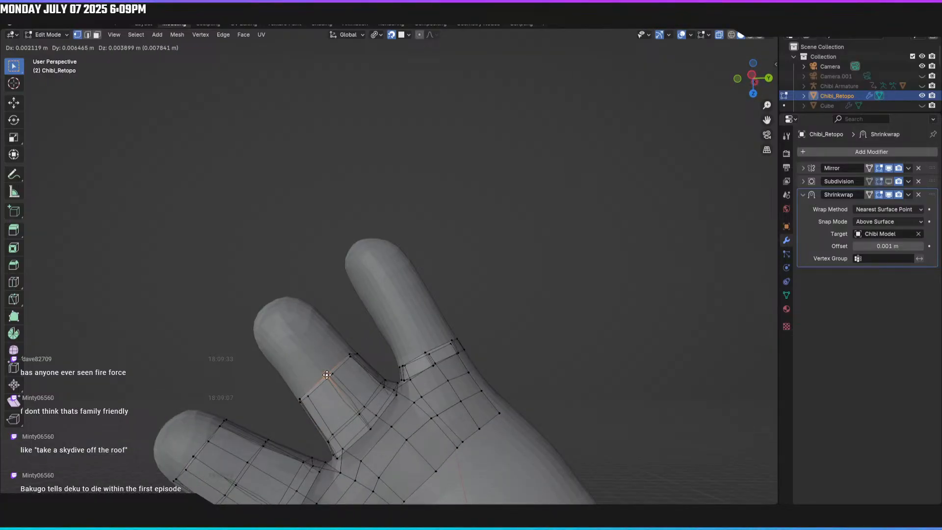
{"action": "left_click", "coordinate": [327, 375]}
{"action": "middle_click_drag", "start_coordinate": [363, 359], "coordinate": [378, 342]}
{"action": "left_click", "coordinate": [389, 323]}
{"action": "scroll", "coordinate": [387, 326], "scroll_direction": "up", "scroll_amount": 3}
{"action": "key", "text": "g"}
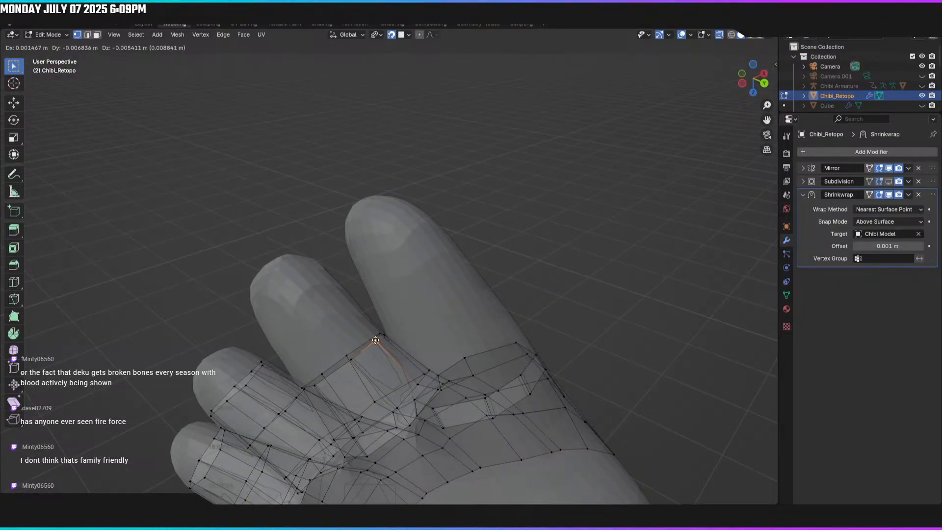
{"action": "left_click", "coordinate": [376, 340]}
Step: Select the ring finger's open end loop and extrude it about 0.115 m toward the fingertip
{"action": "middle_click_drag", "start_coordinate": [450, 286], "coordinate": [351, 368]}
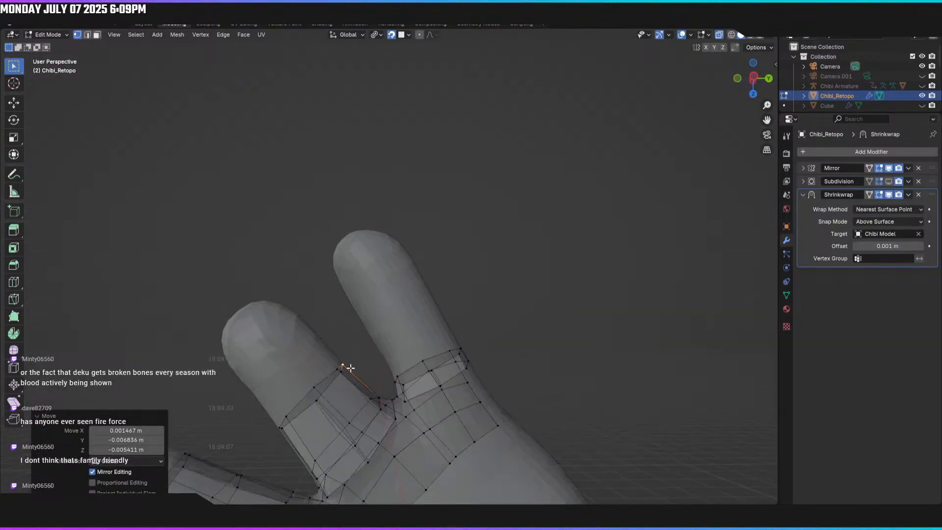
{"action": "left_click", "coordinate": [324, 391], "text": "alt"}
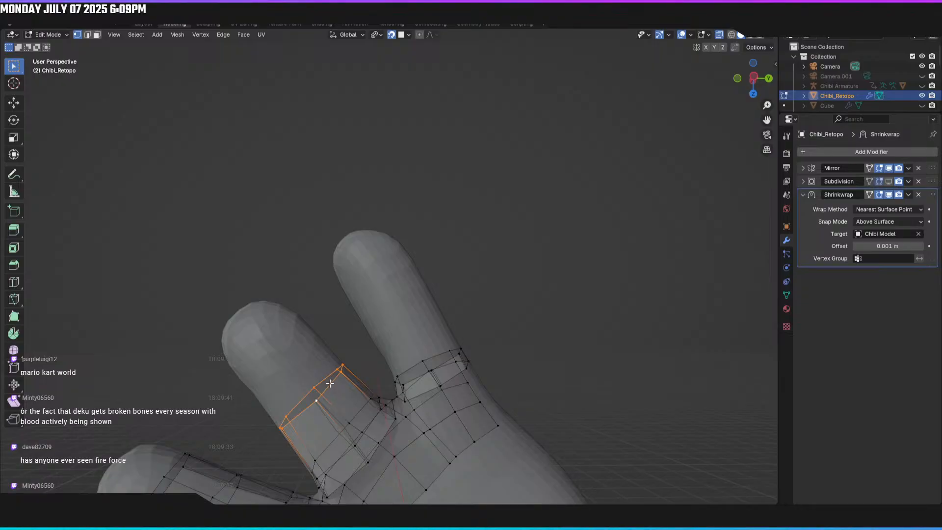
{"action": "mouse_move", "coordinate": [332, 376]}
{"action": "middle_mouse_down"}
{"action": "mouse_move", "coordinate": [324, 357]}
{"action": "mouse_move", "coordinate": [329, 368]}
{"action": "middle_mouse_up"}
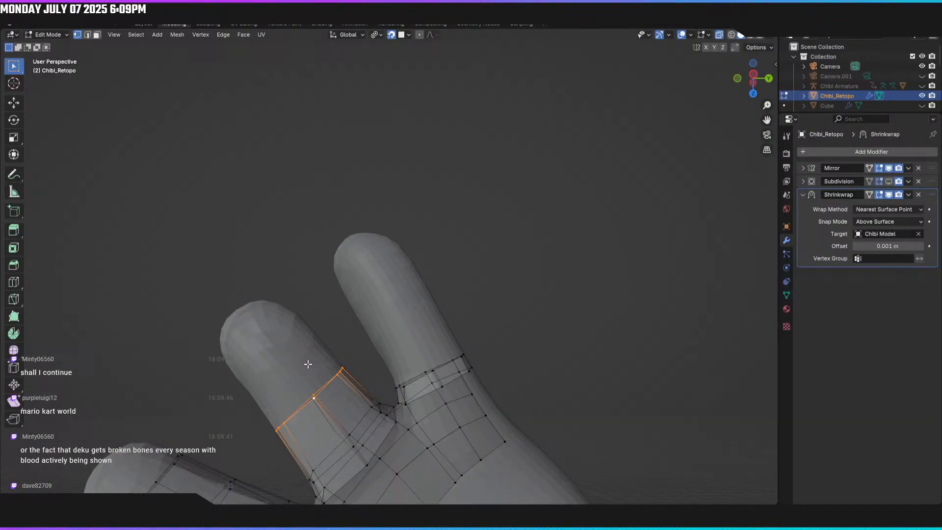
{"action": "key", "text": "g"}
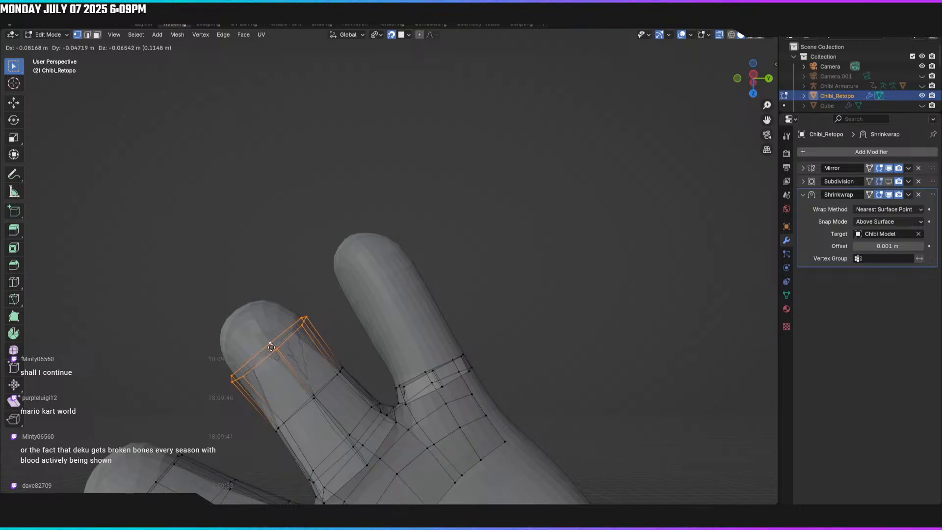
{"action": "left_click", "coordinate": [272, 346]}
Step: Move the first two vertices of the newly extruded loop onto the ring finger's surface, starting on the palm side
{"action": "mouse_move", "coordinate": [271, 346]}
{"action": "middle_mouse_down"}
{"action": "mouse_move", "coordinate": [293, 365]}
{"action": "mouse_move", "coordinate": [267, 362]}
{"action": "mouse_move", "coordinate": [278, 362]}
{"action": "middle_mouse_up"}
{"action": "key", "text": "alt+a"}
{"action": "key", "text": "g"}
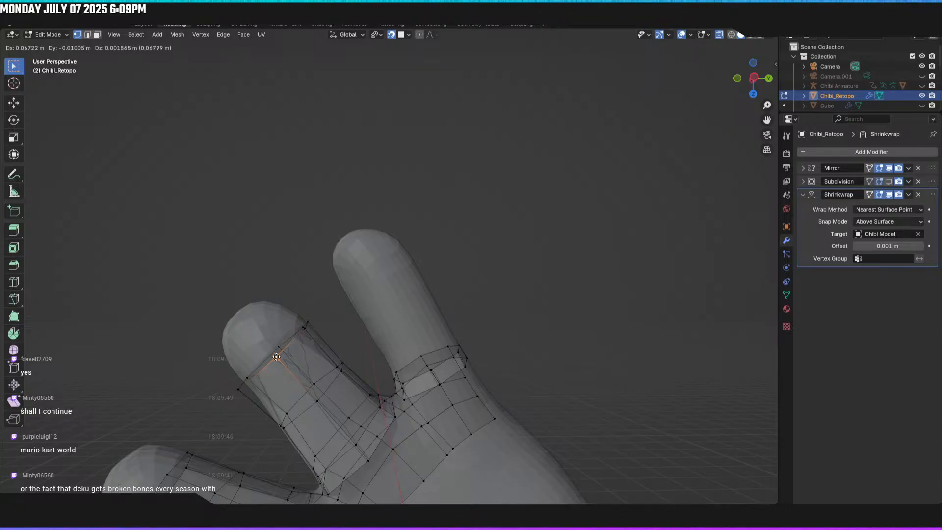
{"action": "left_click", "coordinate": [277, 357]}
{"action": "middle_click_drag", "start_coordinate": [284, 361], "coordinate": [398, 324]}
{"action": "left_click", "coordinate": [400, 315]}
{"action": "key", "text": "g"}
{"action": "left_click", "coordinate": [344, 300]}
Step: Snap the extruded loop's stray vertices on the back of the ring finger onto the finger surface
{"action": "middle_click_drag", "start_coordinate": [344, 300], "coordinate": [497, 408]}
{"action": "left_click", "coordinate": [417, 385]}
{"action": "key", "text": "g"}
{"action": "left_click", "coordinate": [502, 343]}
{"action": "left_click", "coordinate": [465, 339]}
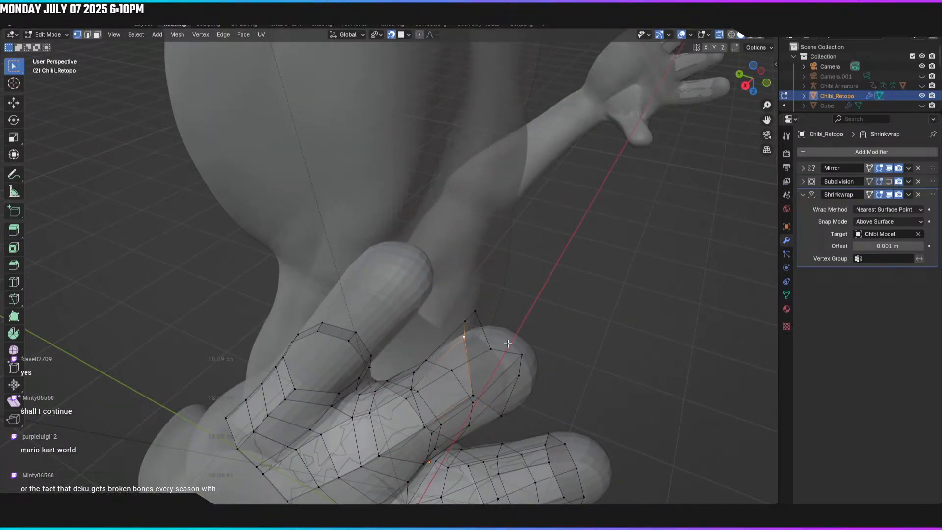
{"action": "middle_click_drag", "start_coordinate": [509, 345], "coordinate": [505, 311]}
{"action": "key", "text": "g"}
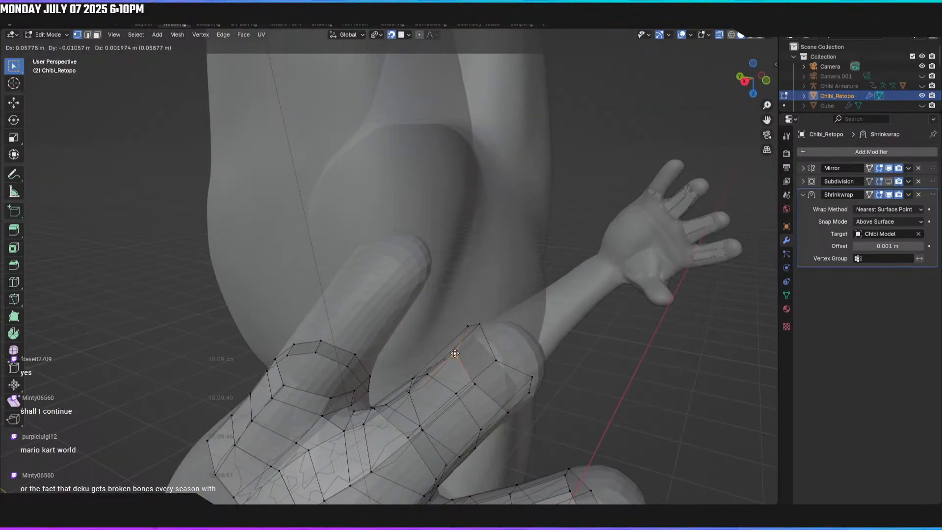
{"action": "left_click", "coordinate": [454, 350]}
Step: Reposition two vertices of the new loop on the ring finger's palm side near the pinky to space them evenly
{"action": "middle_click_drag", "start_coordinate": [454, 350], "coordinate": [596, 485]}
{"action": "middle_click_drag", "start_coordinate": [511, 349], "coordinate": [414, 82]}
{"action": "middle_click_drag", "start_coordinate": [494, 393], "coordinate": [384, 309]}
{"action": "middle_click_drag", "start_coordinate": [391, 361], "coordinate": [418, 186]}
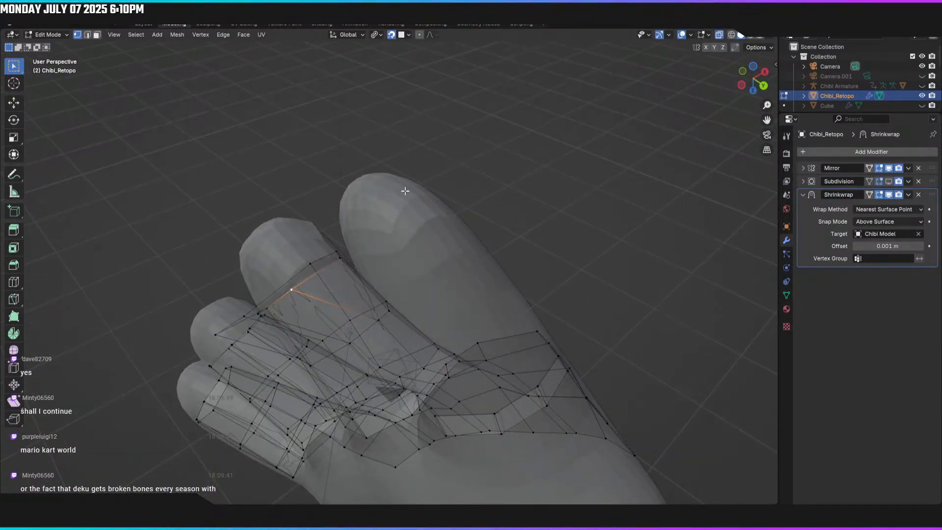
{"action": "key", "text": "g"}
{"action": "left_click", "coordinate": [325, 267]}
{"action": "middle_click_drag", "start_coordinate": [321, 267], "coordinate": [236, 357]}
{"action": "left_click", "coordinate": [237, 364]}
{"action": "key", "text": "g"}
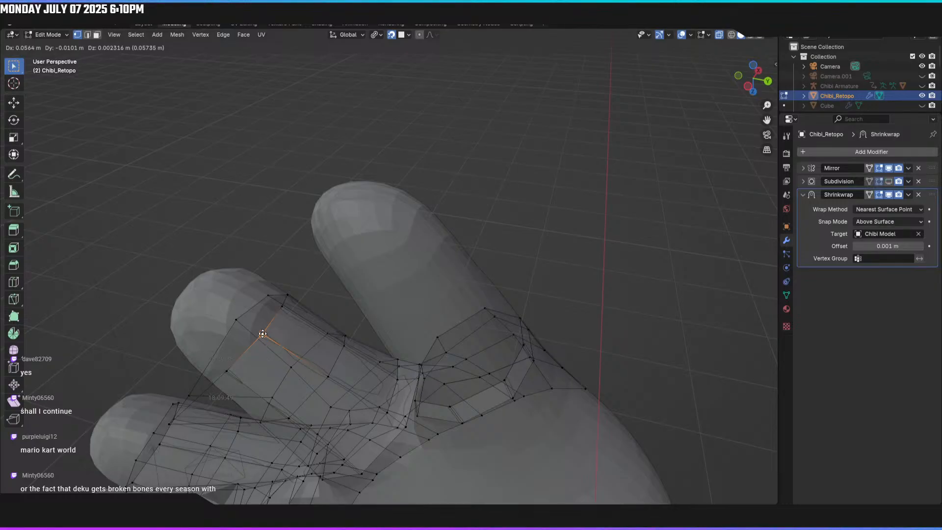
{"action": "left_click", "coordinate": [263, 334]}
Step: Pull two vertices of the new loop across to the ring finger's surface on the side toward the middle finger
{"action": "middle_click_drag", "start_coordinate": [242, 360], "coordinate": [288, 362]}
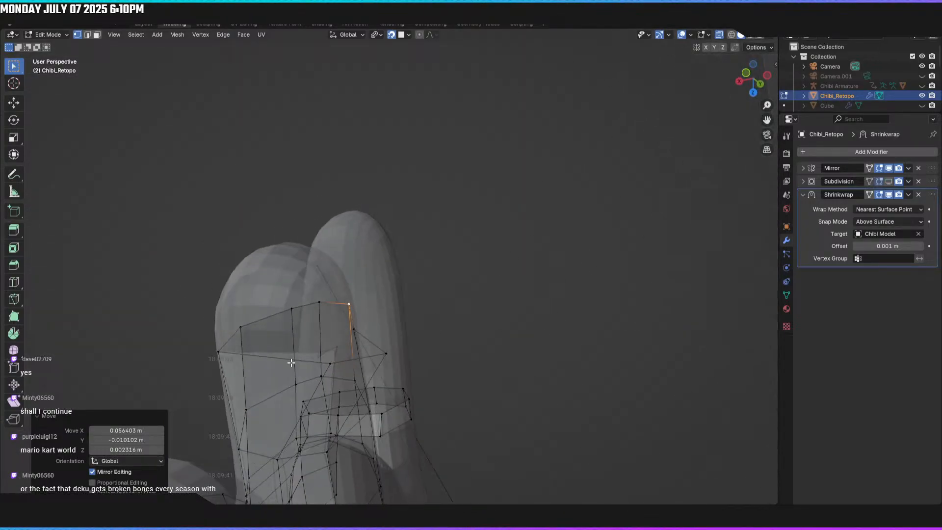
{"action": "left_click", "coordinate": [330, 364]}
{"action": "key", "text": "g"}
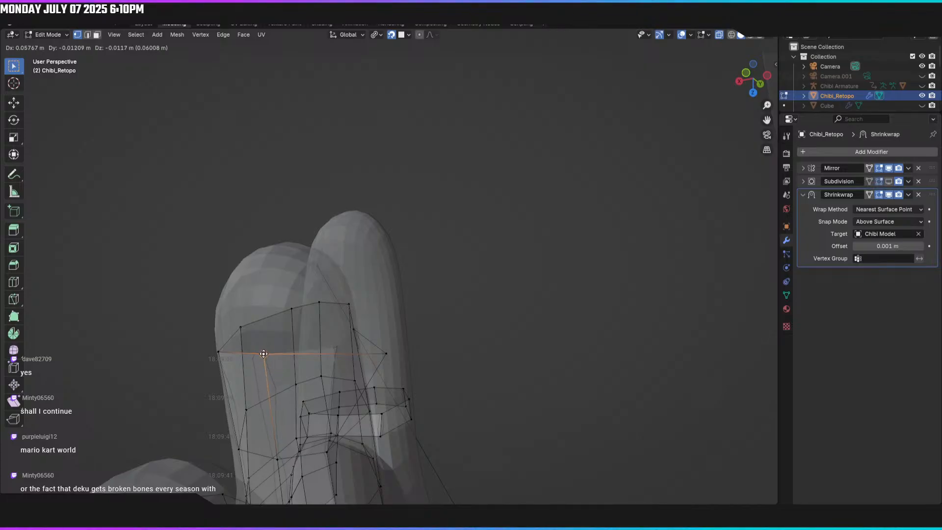
{"action": "left_click", "coordinate": [263, 354]}
{"action": "middle_click_drag", "start_coordinate": [263, 354], "coordinate": [241, 403]}
{"action": "left_click", "coordinate": [240, 403]}
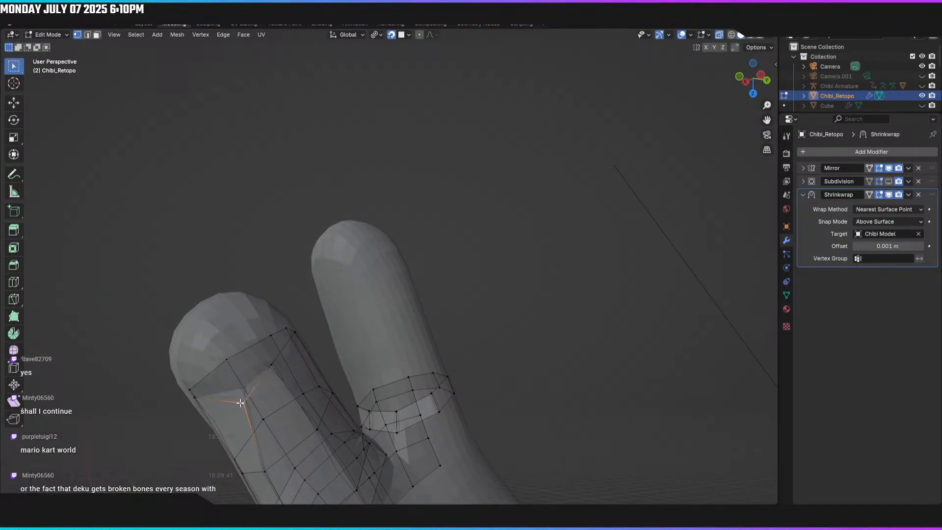
{"action": "key", "text": "g"}
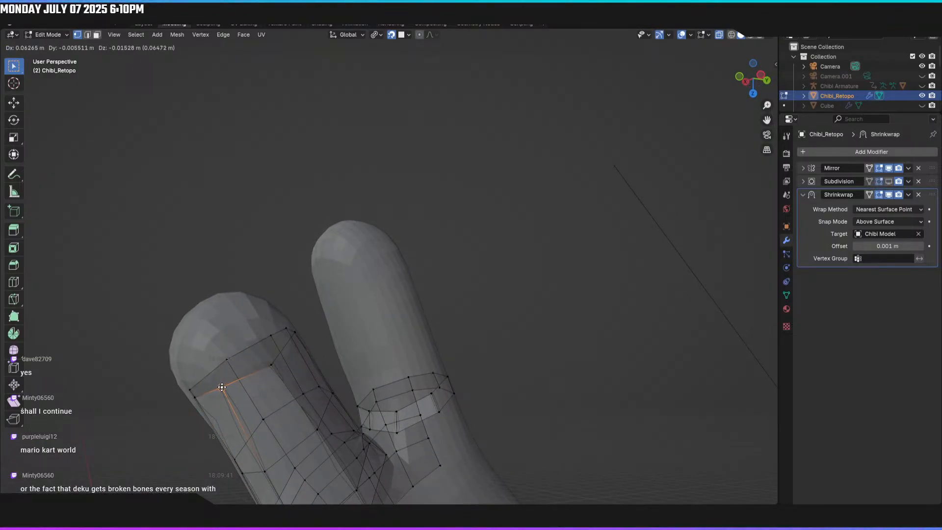
{"action": "left_click", "coordinate": [222, 387]}
Step: Align the new loop's back vertex and the corner vertex facing the middle finger with the rest of the loop
{"action": "middle_click_drag", "start_coordinate": [221, 388], "coordinate": [352, 363]}
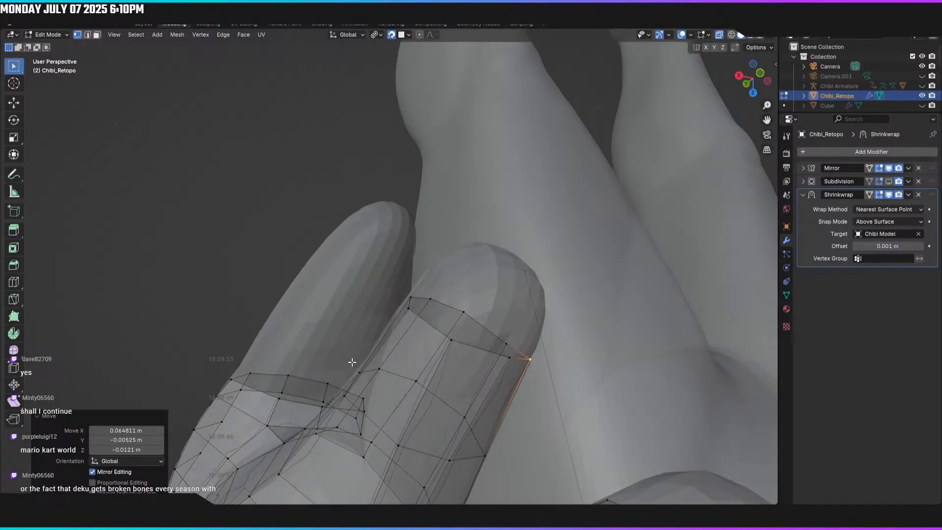
{"action": "left_click", "coordinate": [450, 340]}
{"action": "key", "text": "g"}
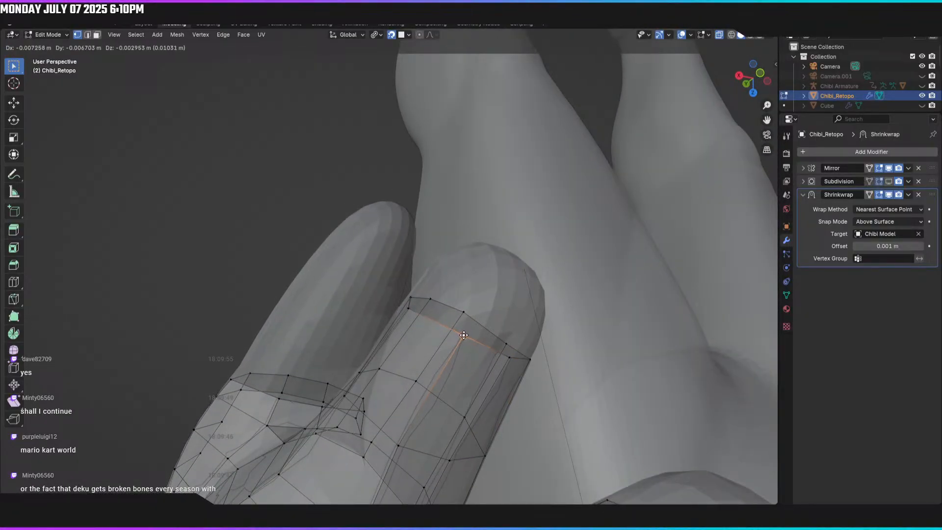
{"action": "left_click", "coordinate": [463, 335]}
{"action": "middle_click_drag", "start_coordinate": [461, 334], "coordinate": [504, 369]}
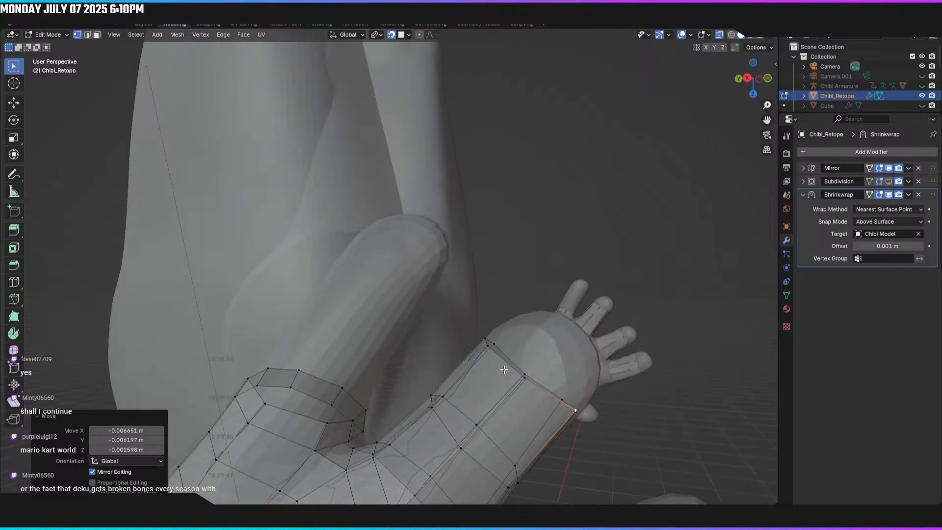
{"action": "key", "text": "g"}
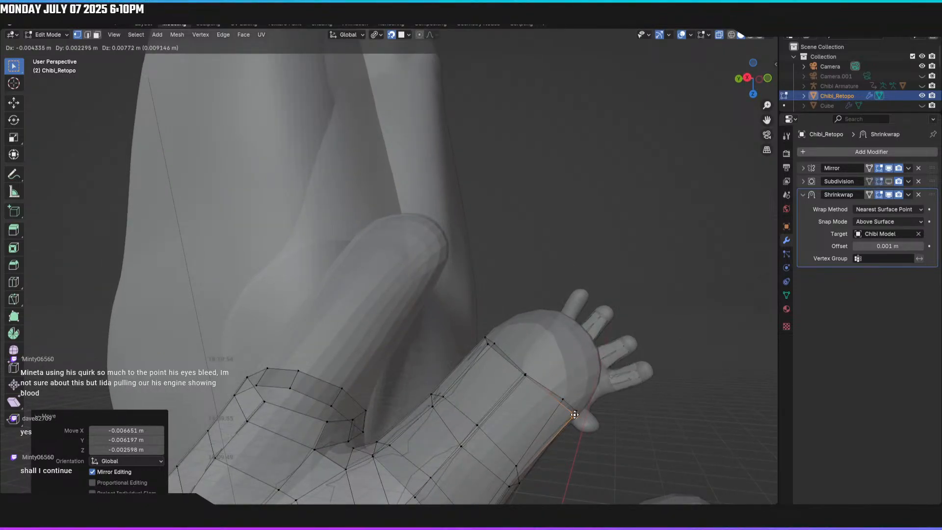
{"action": "left_click", "coordinate": [575, 415]}
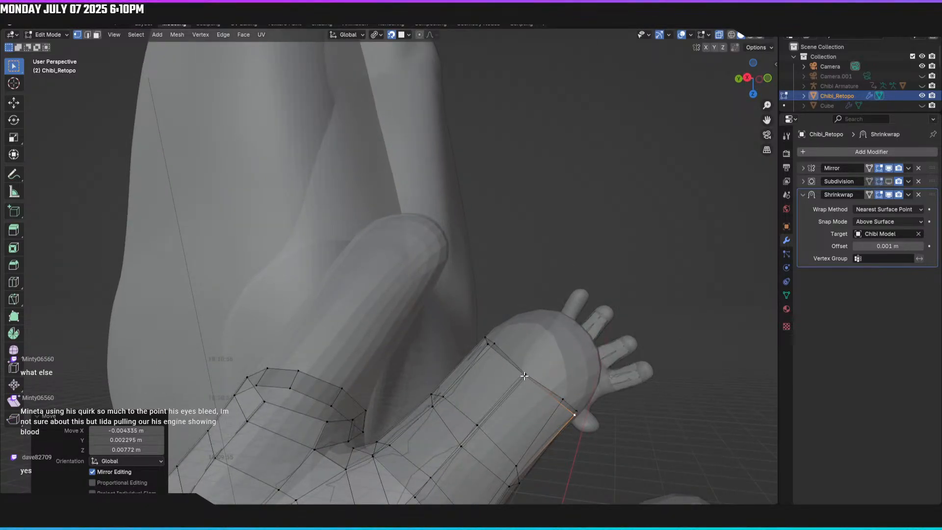
Step: Fine-tune the middle vertex and the pinky-side corner vertex of the new loop on the back of the ring finger
{"action": "left_click", "coordinate": [524, 376]}
{"action": "key", "text": "g"}
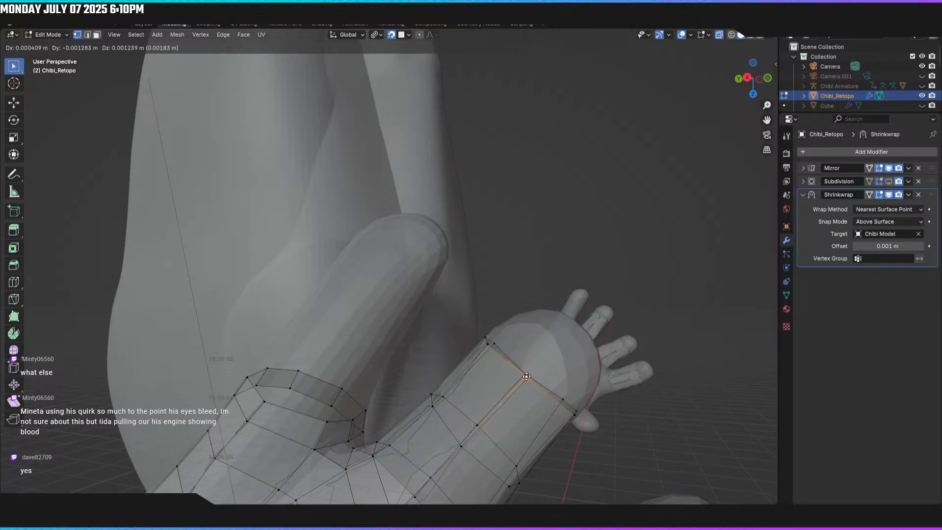
{"action": "left_click", "coordinate": [527, 375]}
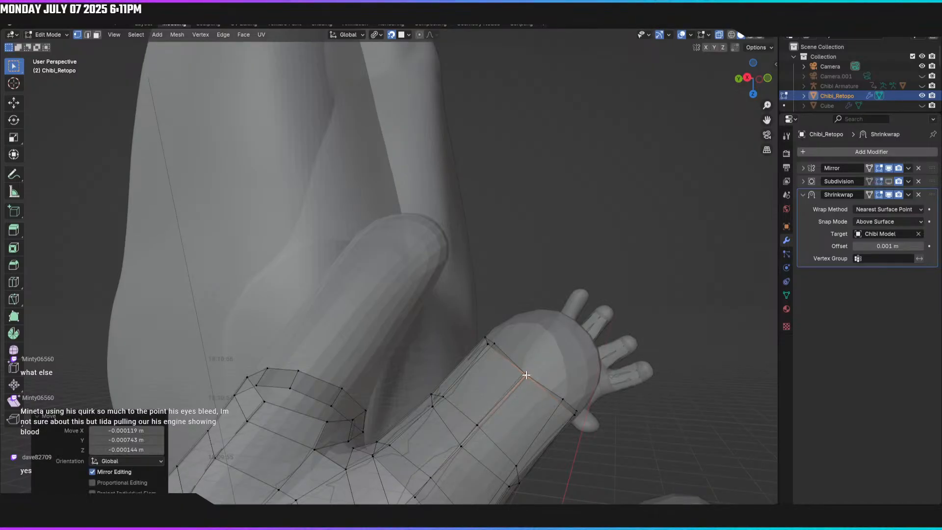
{"action": "left_click", "coordinate": [487, 345]}
{"action": "key", "text": "g"}
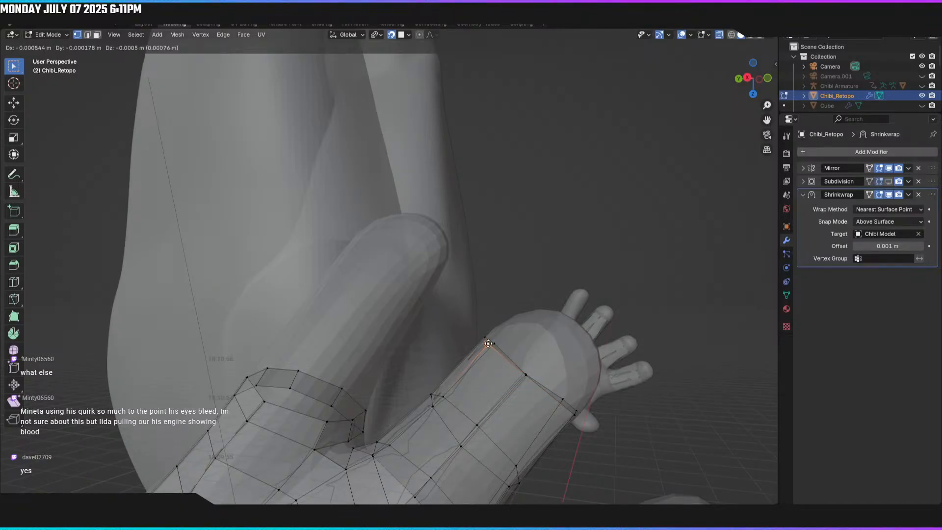
{"action": "left_click", "coordinate": [489, 343]}
Step: Nudge the new loop's pinky-side and palm-side vertices so the loop runs straight around the ring finger
{"action": "middle_click_drag", "start_coordinate": [489, 342], "coordinate": [460, 323]}
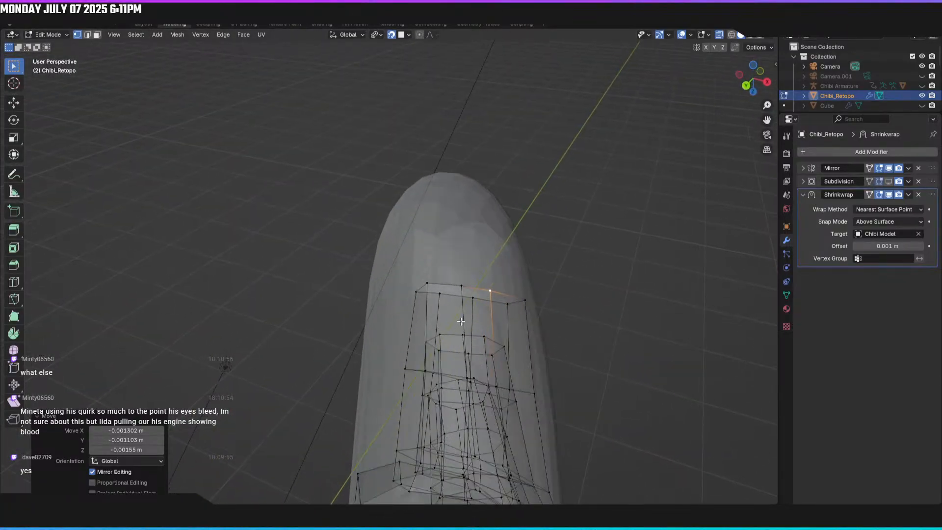
{"action": "middle_click_drag", "start_coordinate": [470, 282], "coordinate": [527, 320]}
{"action": "key", "text": "g"}
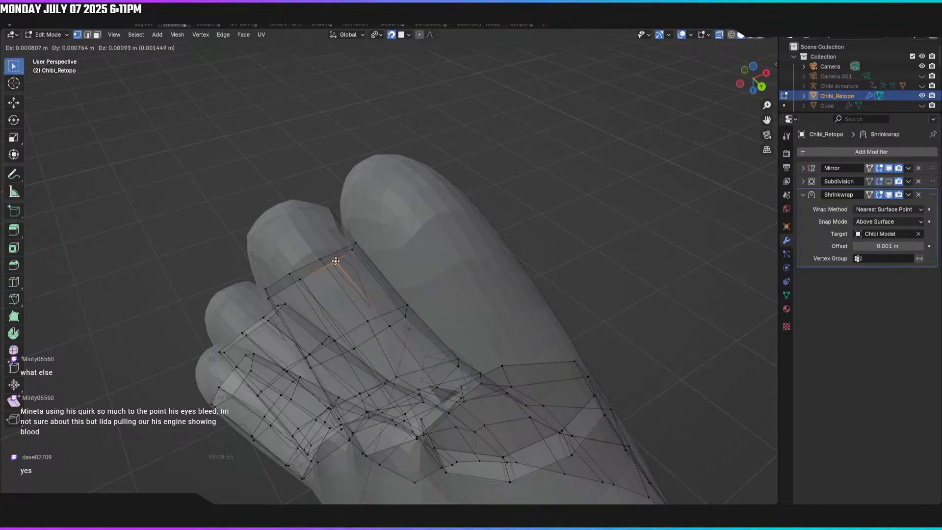
{"action": "left_click", "coordinate": [339, 260]}
{"action": "mouse_move", "coordinate": [339, 259]}
{"action": "middle_mouse_down"}
{"action": "mouse_move", "coordinate": [315, 263]}
{"action": "mouse_move", "coordinate": [327, 254]}
{"action": "middle_mouse_up"}
{"action": "key", "text": "g"}
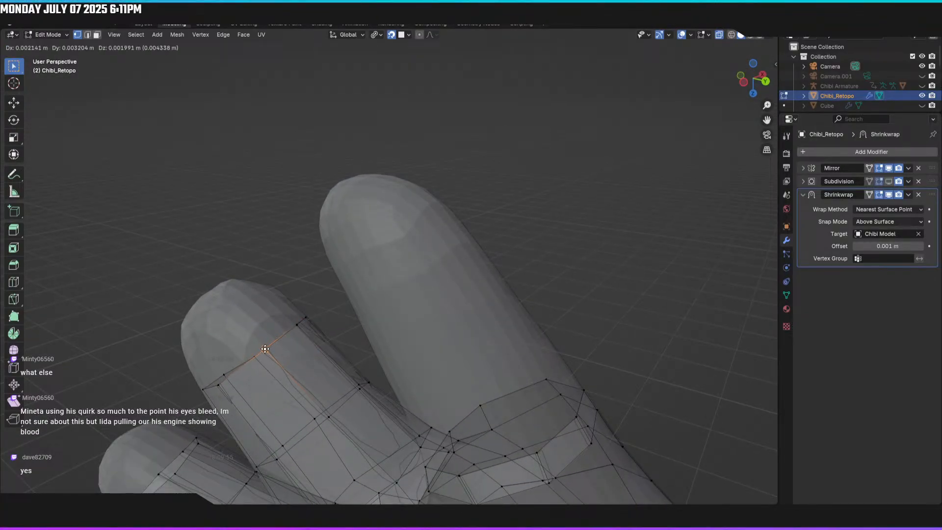
{"action": "left_click", "coordinate": [262, 346]}
{"action": "middle_click_drag", "start_coordinate": [262, 346], "coordinate": [361, 304]}
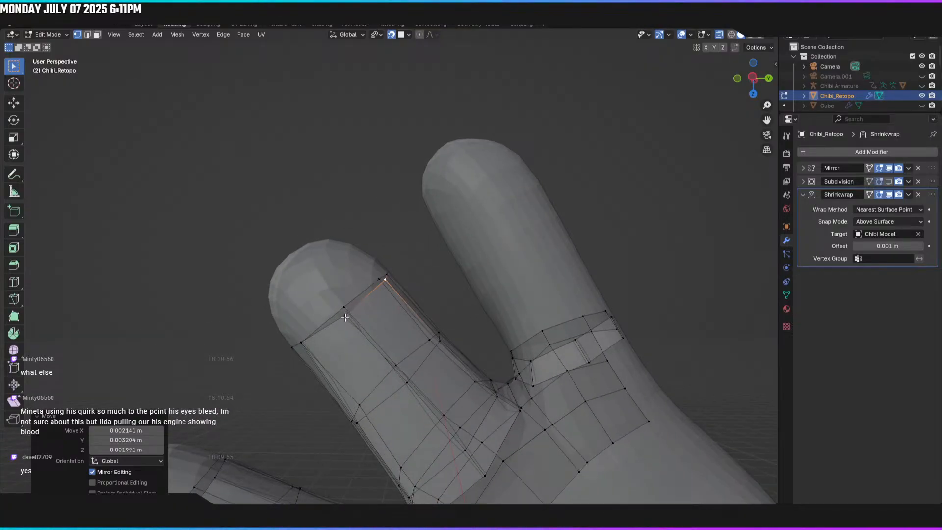
{"action": "left_click", "coordinate": [346, 318]}
{"action": "key", "text": "g"}
{"action": "left_click", "coordinate": [345, 319]}
Step: Check the ring finger's new loop from the fingertip, and switch to the Layout workspace to view the whole character
{"action": "middle_click_drag", "start_coordinate": [319, 340], "coordinate": [414, 378]}
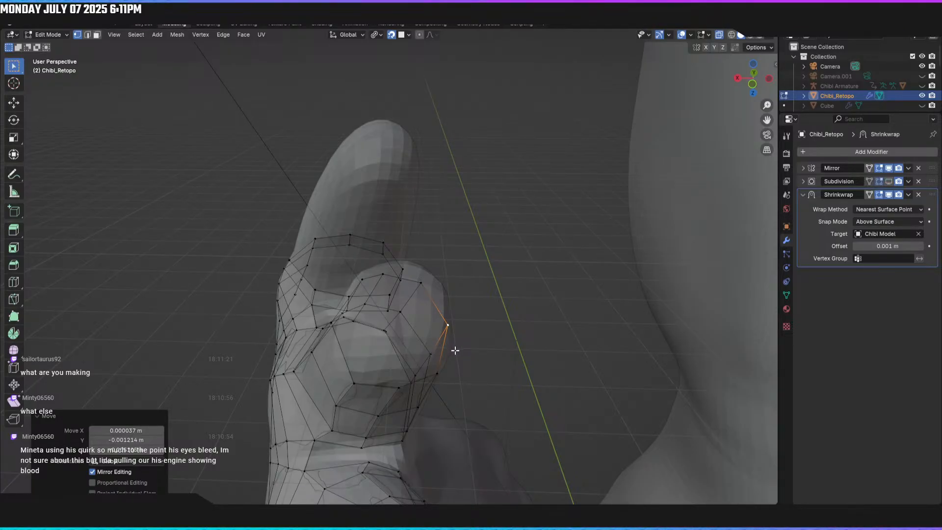
{"action": "scroll", "coordinate": [454, 345], "scroll_direction": "down", "scroll_amount": 2}
{"action": "left_click", "coordinate": [151, 22]}
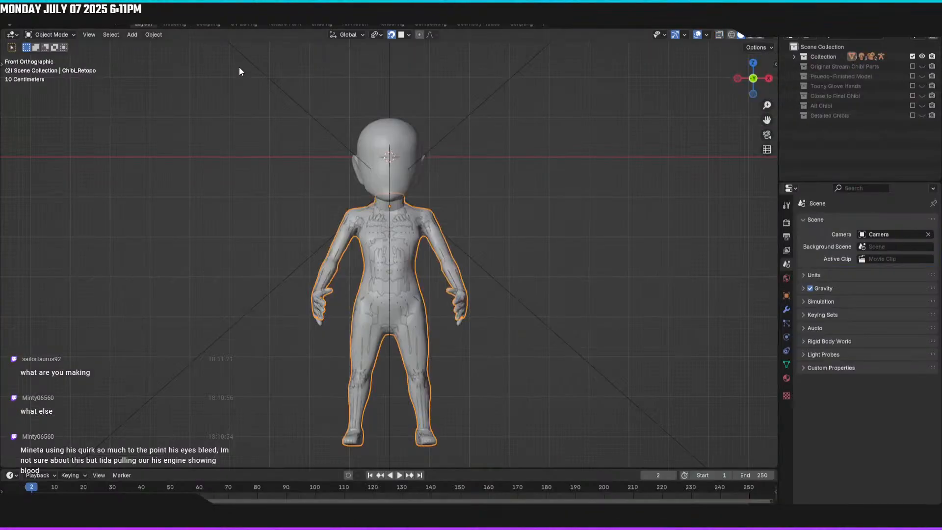
Step: Hide the Chibi_Retopo mesh and examine the original chibi model from the front, side and angled views
{"action": "scroll", "coordinate": [444, 256], "scroll_direction": "down", "scroll_amount": 1}
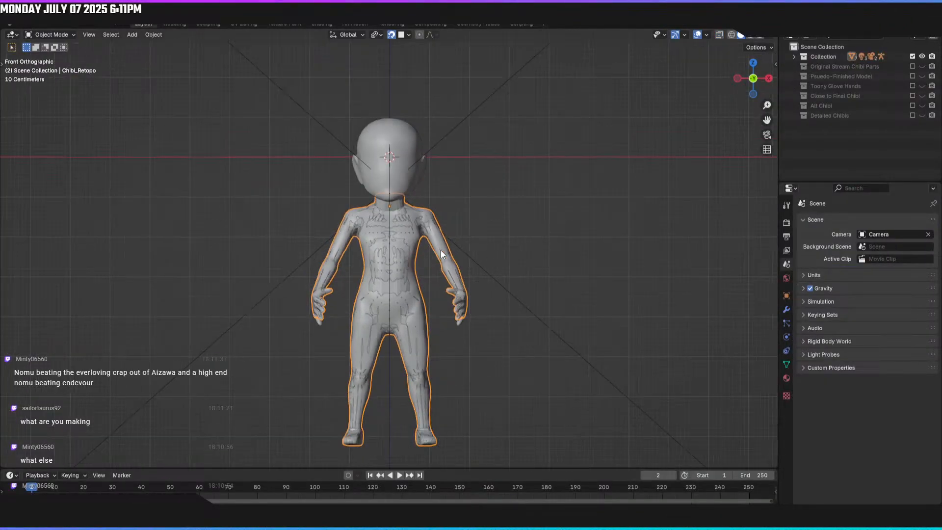
{"action": "mouse_move", "coordinate": [440, 244]}
{"action": "middle_mouse_down", "text": "shift"}
{"action": "mouse_move", "coordinate": [444, 228]}
{"action": "mouse_move", "coordinate": [438, 233]}
{"action": "middle_mouse_up", "text": "shift"}
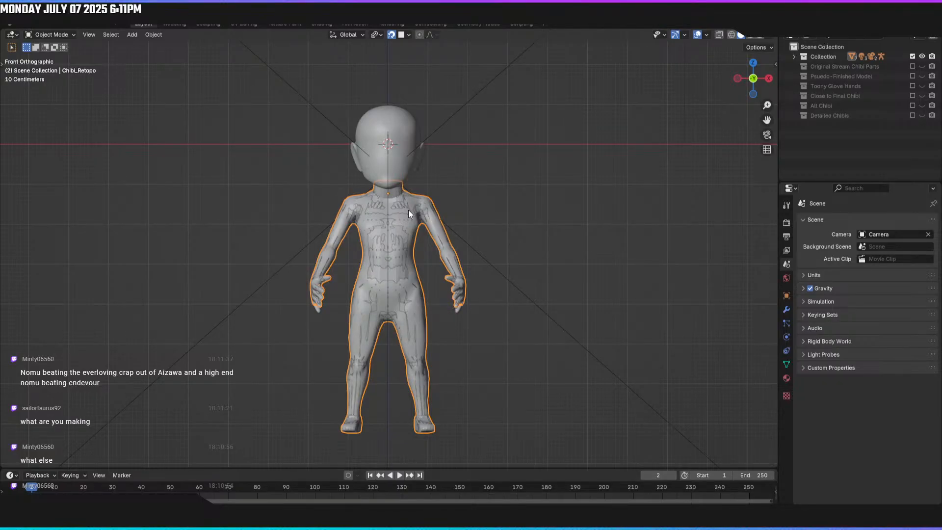
{"action": "key", "text": "h"}
{"action": "middle_click_drag", "start_coordinate": [419, 207], "coordinate": [282, 300]}
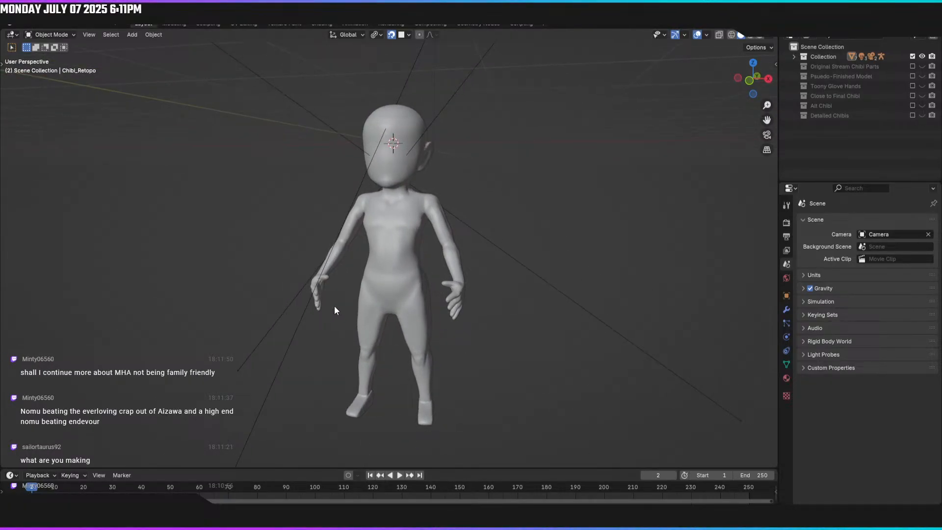
{"action": "key", "text": "KP_1"}
{"action": "middle_click_drag", "start_coordinate": [387, 295], "coordinate": [442, 385]}
{"action": "middle_click_drag", "start_coordinate": [402, 337], "coordinate": [386, 251]}
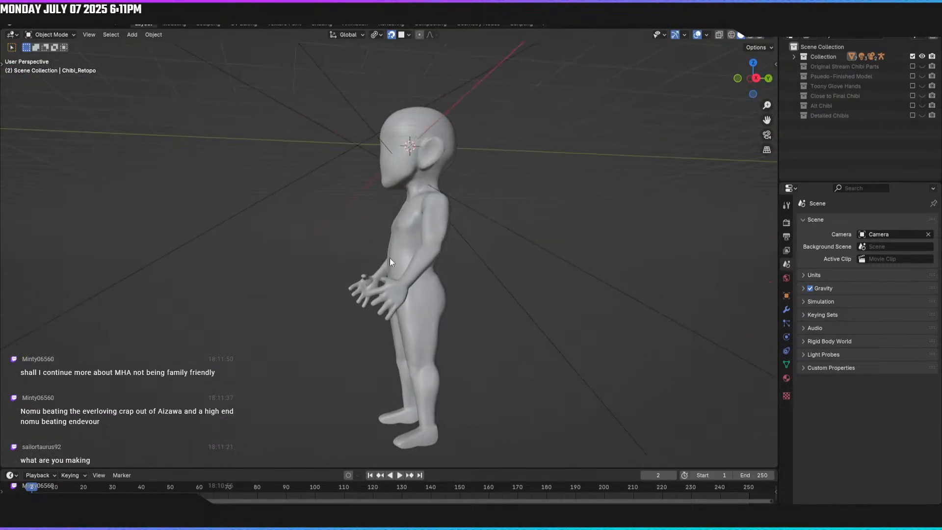
{"action": "scroll", "coordinate": [392, 337], "scroll_direction": "up", "scroll_amount": 3}
{"action": "middle_click_drag", "start_coordinate": [369, 332], "coordinate": [391, 272]}
{"action": "key", "text": "KP_1"}
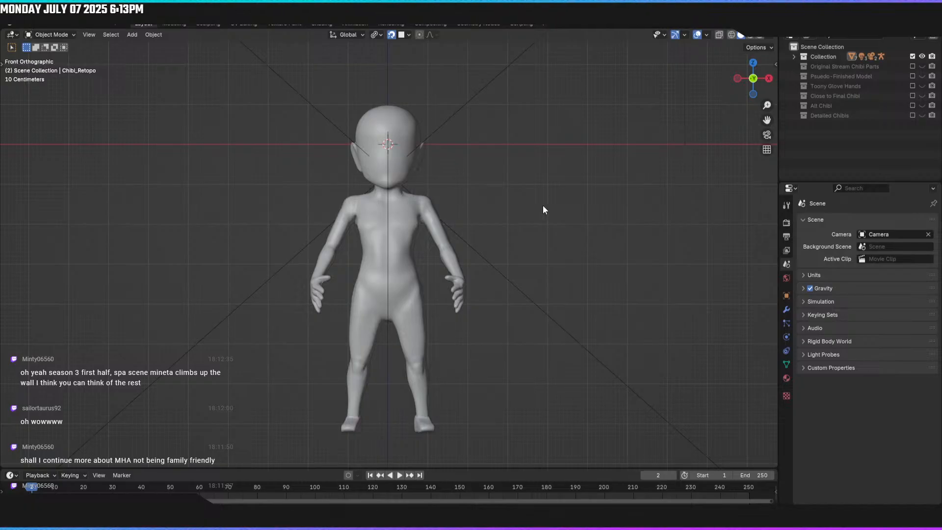
Step: Unhide the Chibi_Retopo mesh and save the file
{"action": "key", "text": "a"}
{"action": "left_click", "coordinate": [21, 25]}
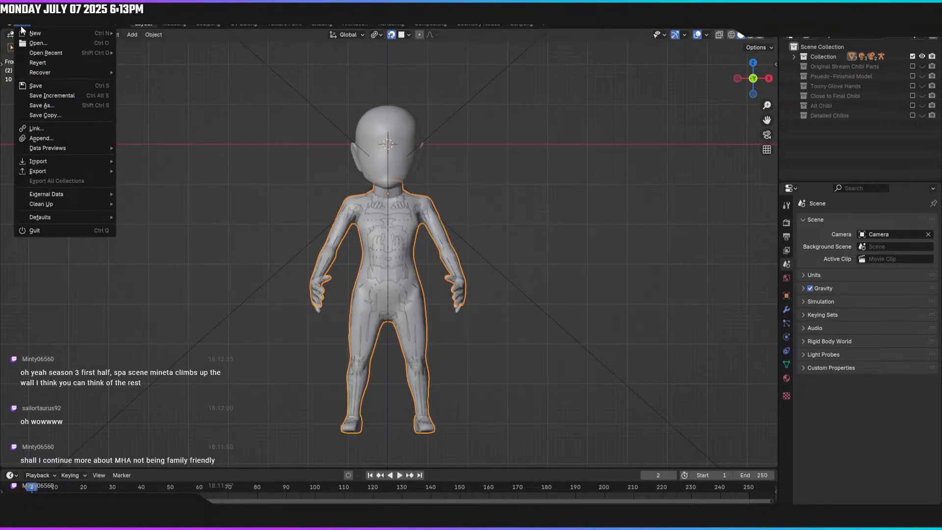
{"action": "left_click", "coordinate": [39, 88]}
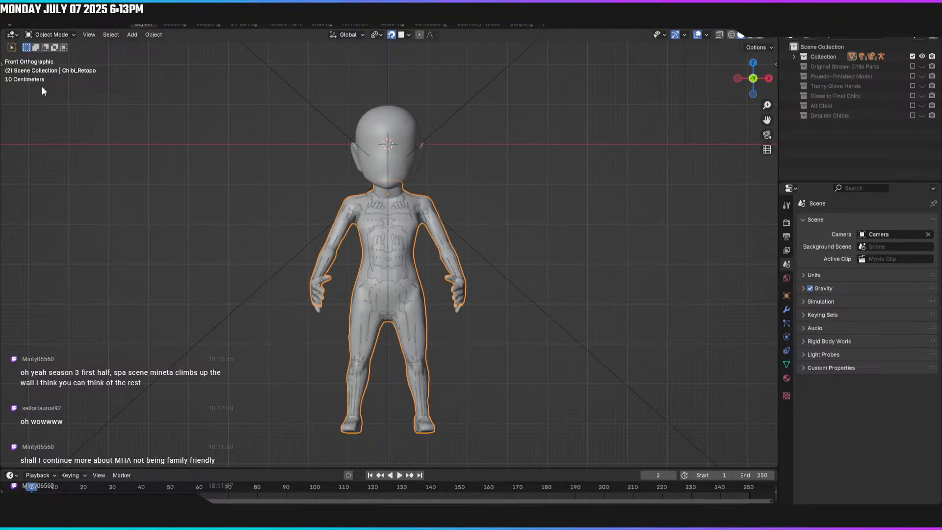
Step: Hide the Chibi_Retopo mesh again to view the original body under different viewport shading, and unhide the mesh
{"action": "left_click", "coordinate": [393, 139]}
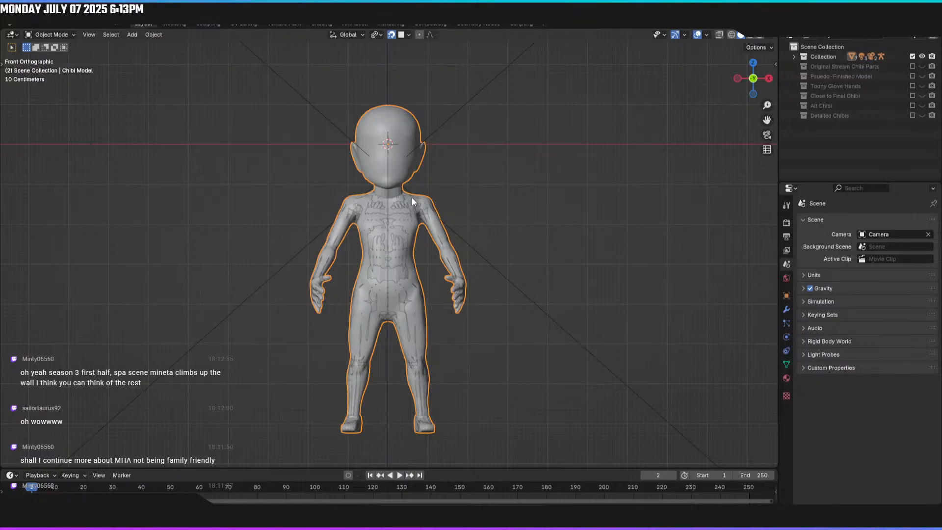
{"action": "left_click", "coordinate": [419, 211]}
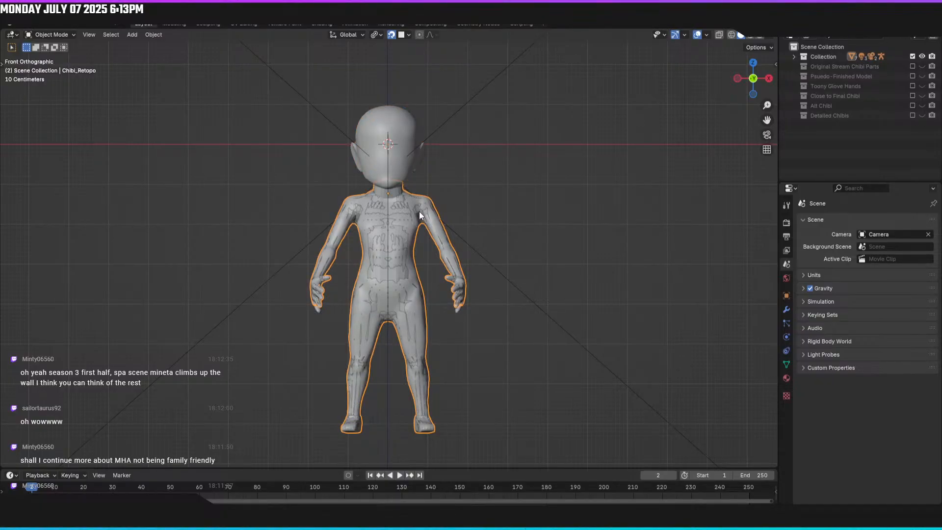
{"action": "left_click", "coordinate": [420, 211]}
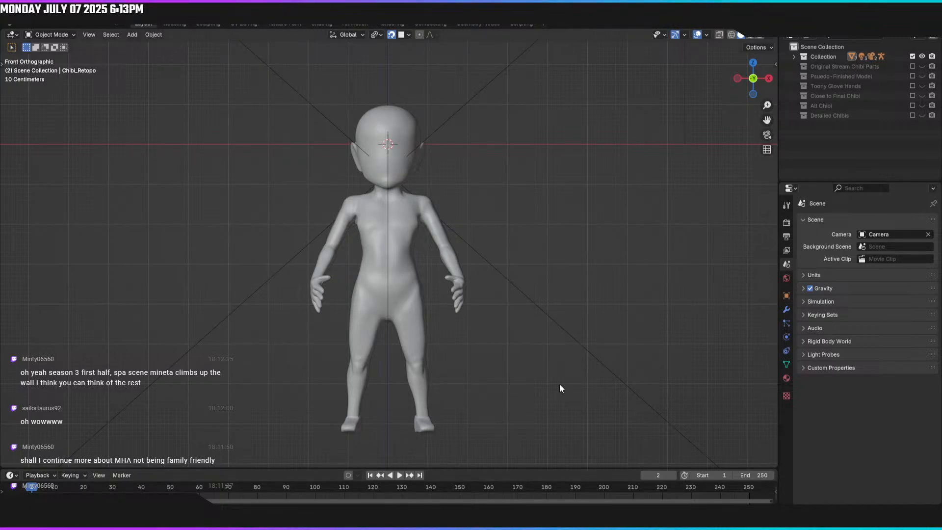
{"action": "key", "text": "z"}
{"action": "left_click", "coordinate": [494, 234]}
{"action": "key", "text": "z"}
{"action": "left_click", "coordinate": [561, 248]}
{"action": "key", "text": "alt+h"}
Step: Hide the original Chibi Model to view the low-poly retopology mesh on its own, and unhide the model
{"action": "left_click", "coordinate": [399, 140]}
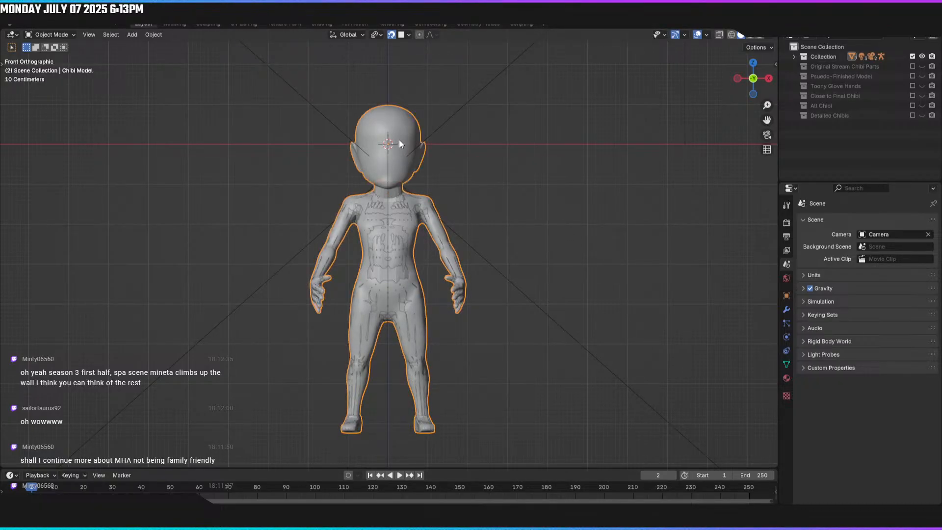
{"action": "key", "text": "h"}
{"action": "scroll", "coordinate": [467, 255], "scroll_direction": "up", "scroll_amount": 1}
{"action": "scroll", "coordinate": [468, 255], "scroll_direction": "down", "scroll_amount": 1}
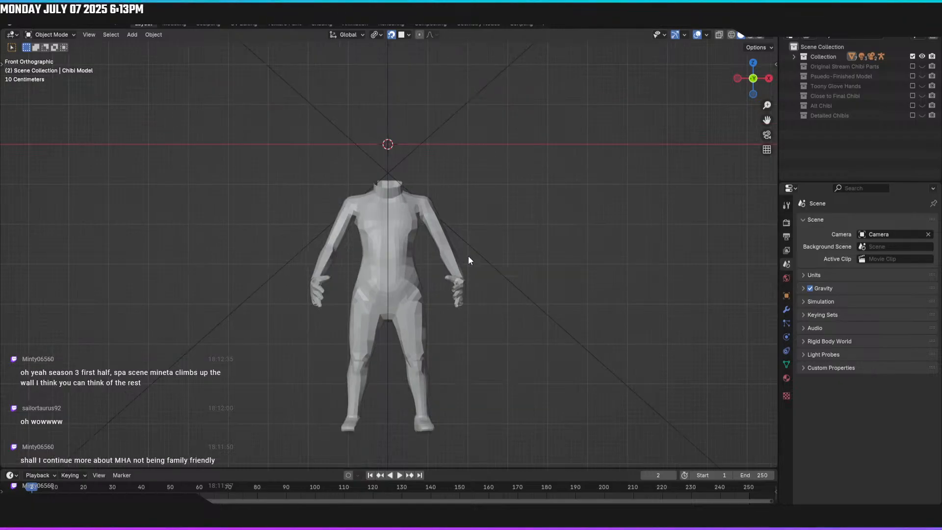
{"action": "middle_click_drag", "start_coordinate": [492, 258], "coordinate": [471, 277]}
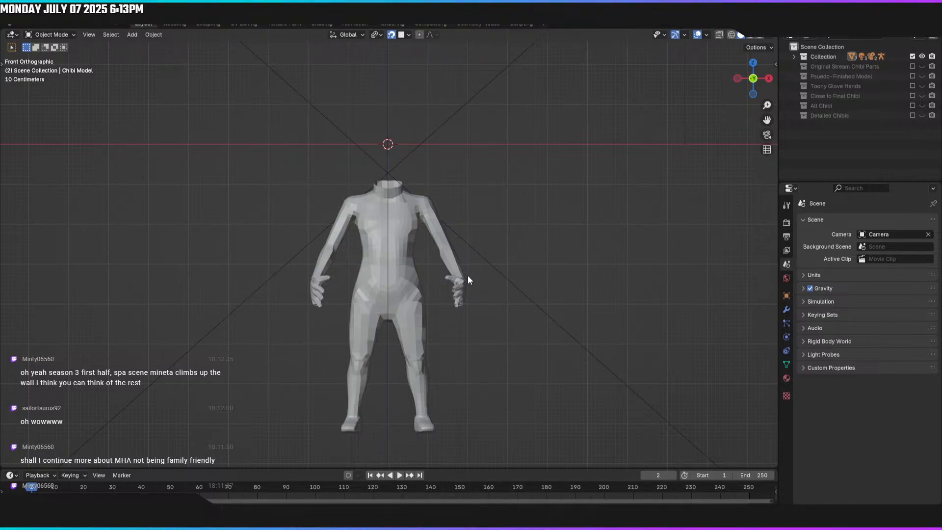
{"action": "key", "text": "alt+h"}
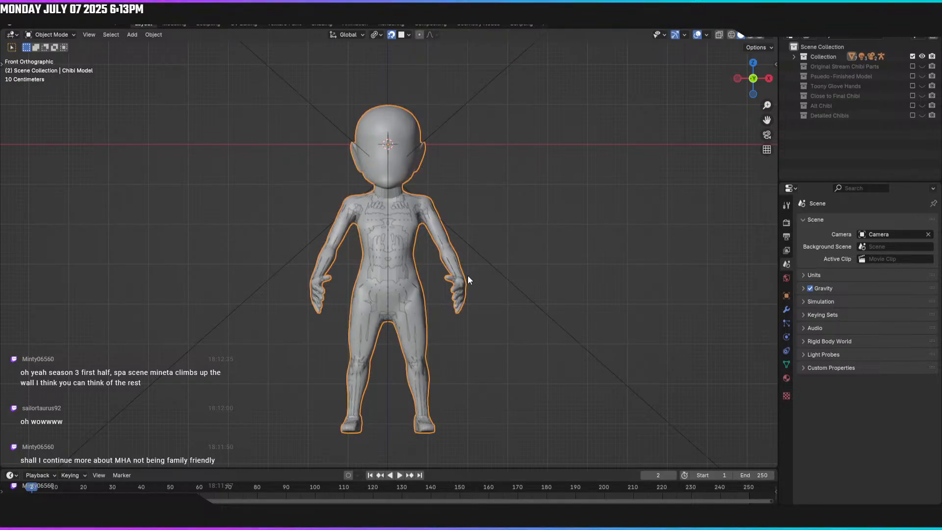
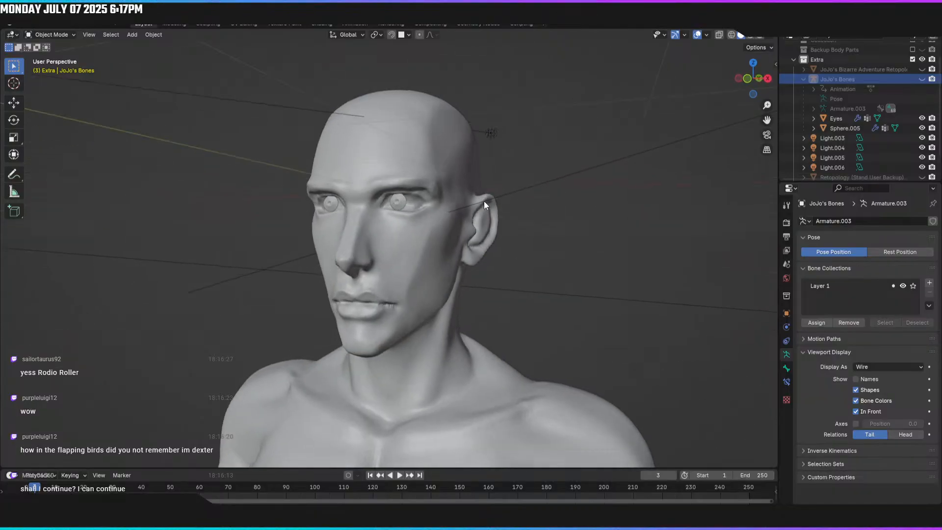
Step: Show the JoJo character in rendered shading and view the face and full body from the front
{"action": "key", "text": "KP_1"}
{"action": "key", "text": "z"}
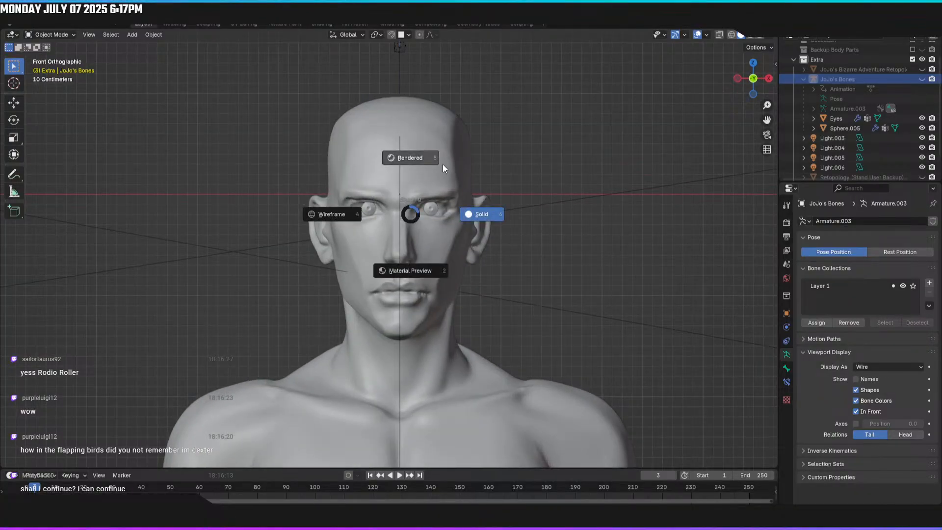
{"action": "left_click", "coordinate": [445, 164]}
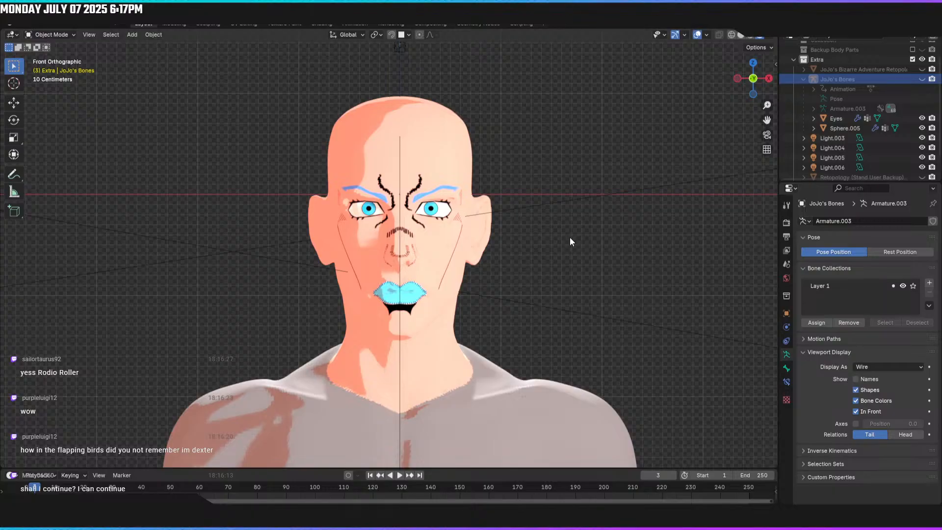
{"action": "scroll", "coordinate": [522, 283], "scroll_direction": "down", "scroll_amount": 5}
{"action": "scroll", "coordinate": [527, 181], "scroll_direction": "down", "scroll_amount": 4}
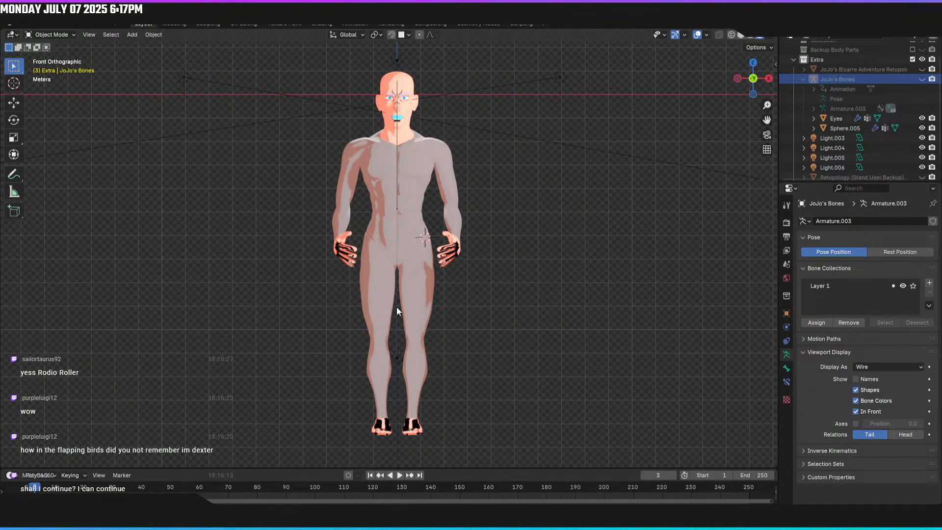
{"action": "middle_click_drag", "start_coordinate": [611, 212], "coordinate": [602, 244]}
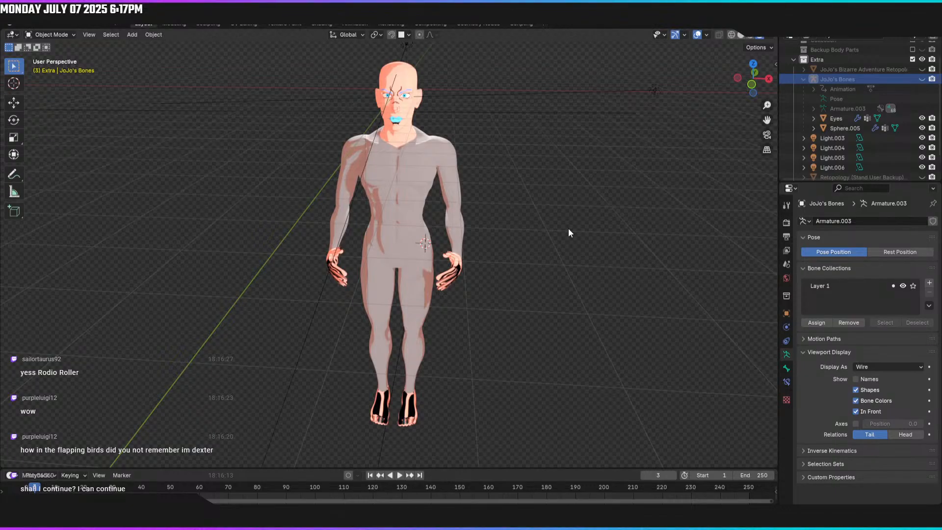
{"action": "key", "text": "KP_1"}
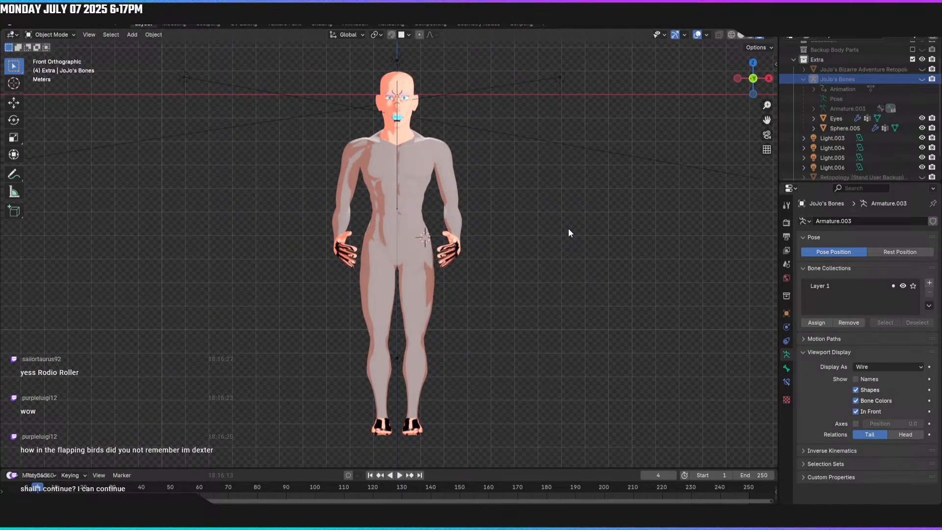
Step: View the JoJo character's poses on frames 2 and 1, and return to the standing pose on frame 3
{"action": "key", "text": "Left"}
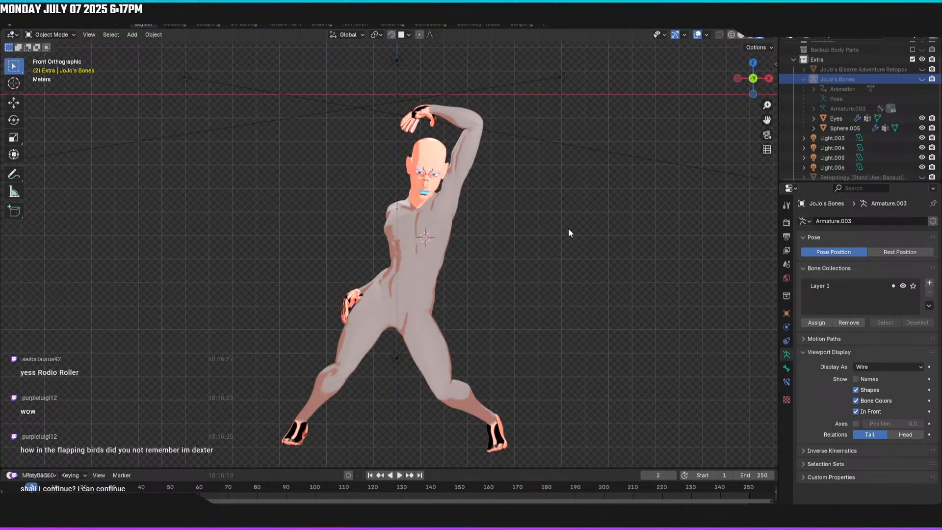
{"action": "middle_click_drag", "start_coordinate": [628, 236], "coordinate": [189, 233]}
{"action": "key", "text": "KP_1"}
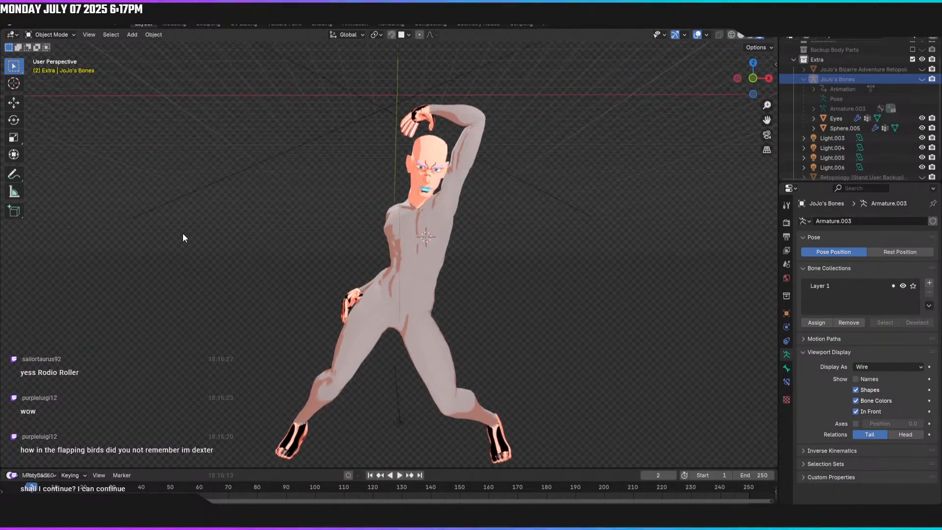
{"action": "key", "text": "Left"}
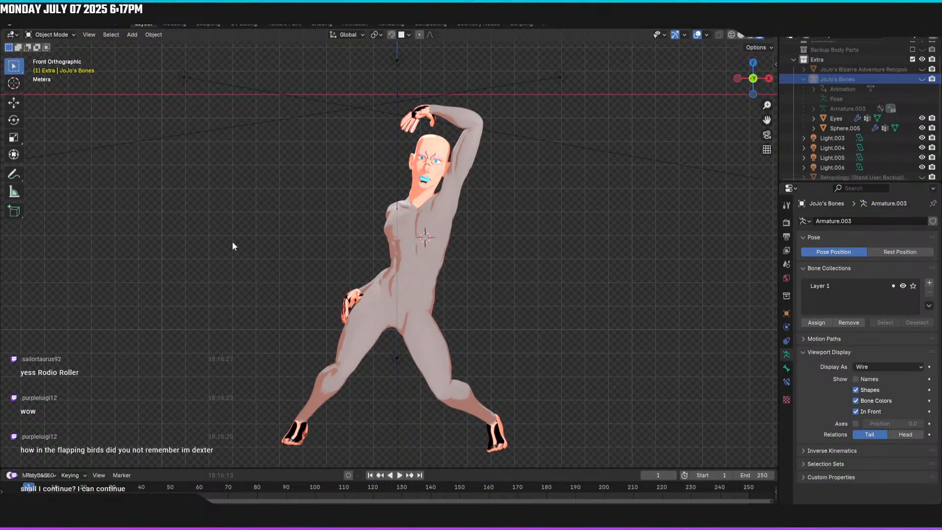
{"action": "key", "text": "Up"}
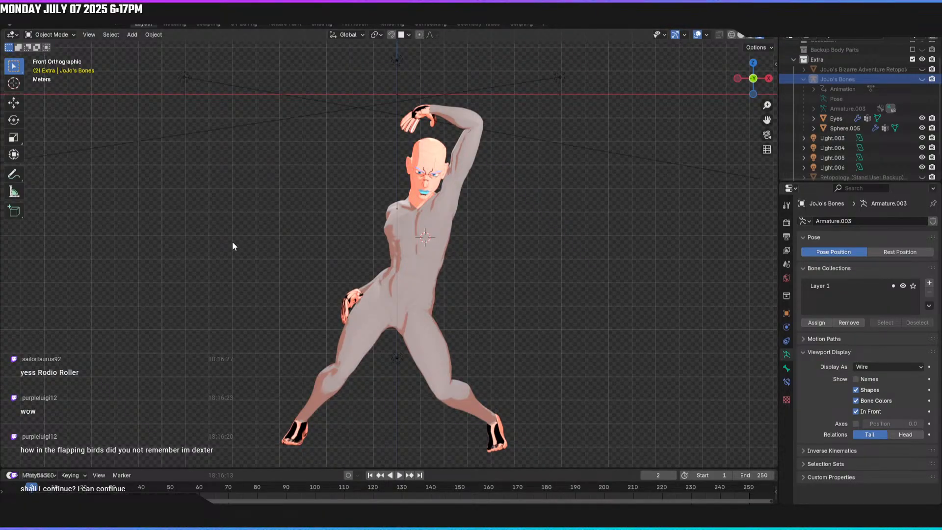
{"action": "key", "text": "Right"}
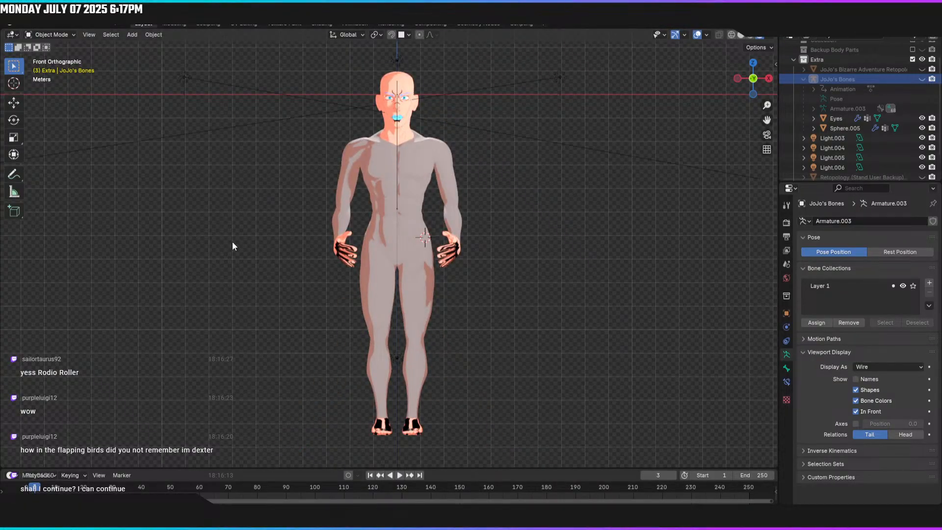
Step: View the JoJo character's face up close in rendered shading, and switch back to solid shading
{"action": "scroll", "coordinate": [233, 242], "scroll_direction": "up", "scroll_amount": 5}
{"action": "middle_click_drag", "start_coordinate": [577, 189], "coordinate": [554, 148], "text": "shift"}
{"action": "scroll", "coordinate": [560, 95], "scroll_direction": "up", "scroll_amount": 3}
{"action": "key", "text": "KP_1"}
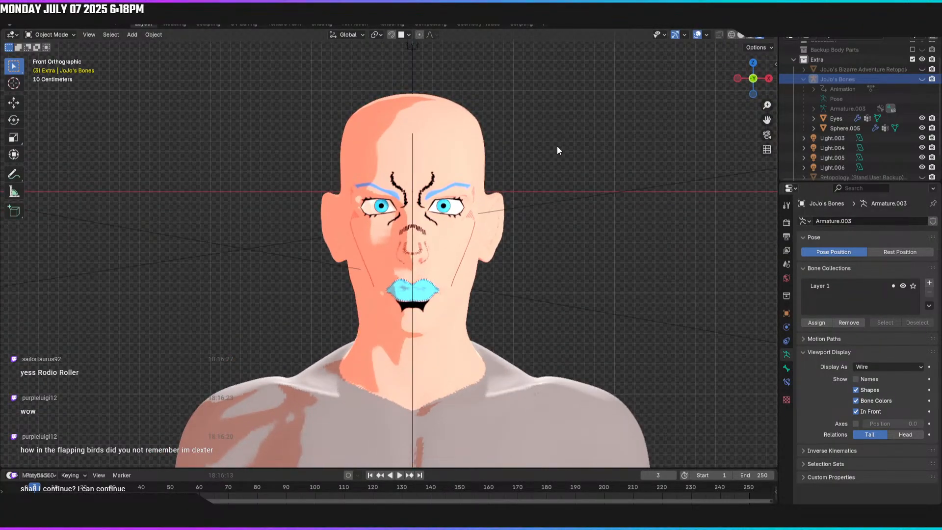
{"action": "key", "text": "z"}
{"action": "left_click", "coordinate": [644, 151]}
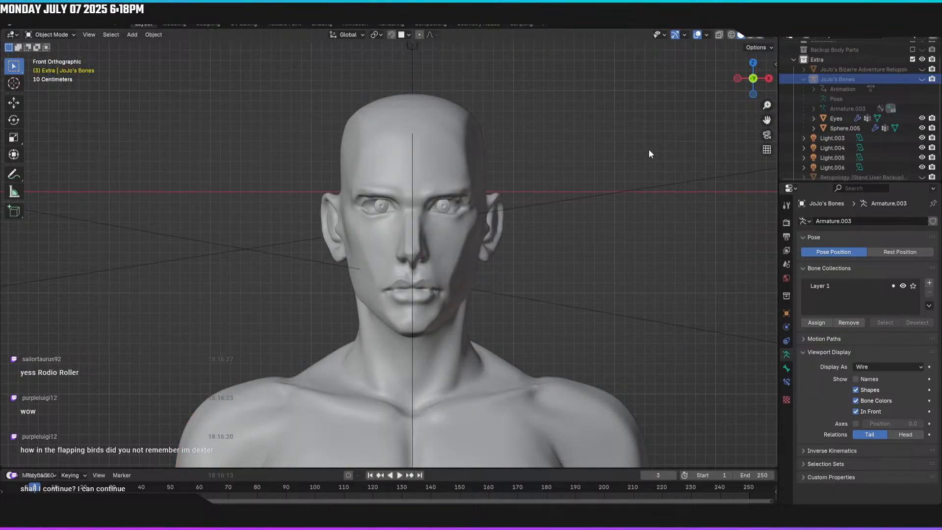
{"action": "scroll", "coordinate": [649, 149], "scroll_direction": "down", "scroll_amount": 2}
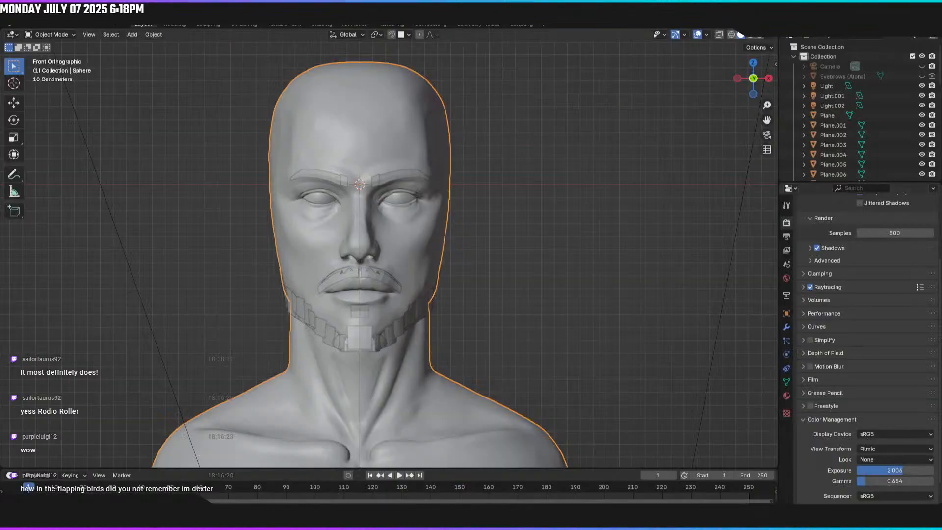
Step: Show the bearded bust in rendered shading and view it from the front
{"action": "scroll", "coordinate": [573, 165], "scroll_direction": "down", "scroll_amount": 2}
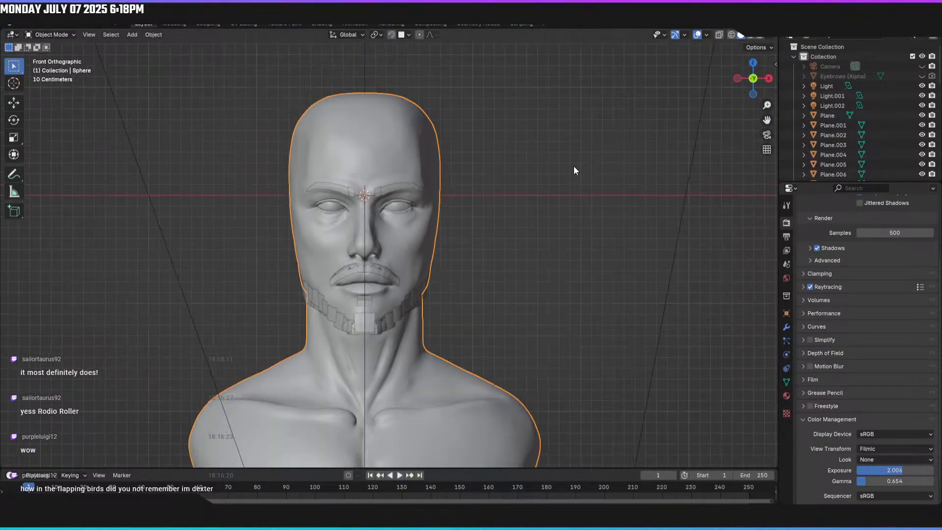
{"action": "middle_click_drag", "start_coordinate": [588, 166], "coordinate": [598, 159], "text": "shift"}
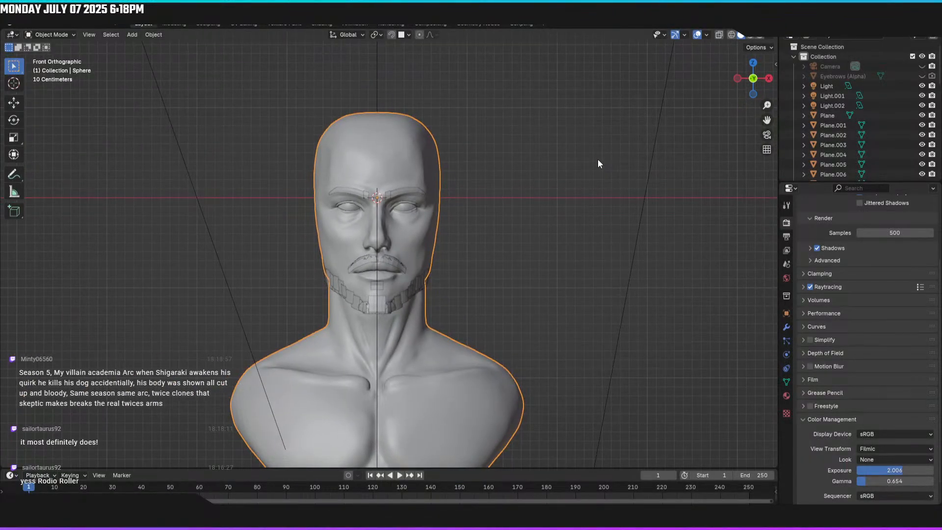
{"action": "key", "text": "z"}
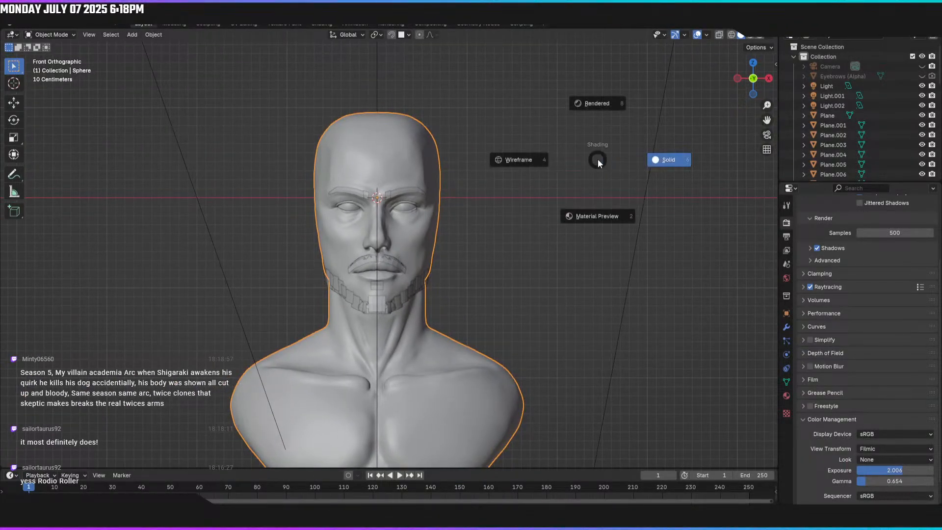
{"action": "left_click", "coordinate": [601, 103]}
{"action": "mouse_move", "coordinate": [622, 184]}
{"action": "middle_mouse_down"}
{"action": "mouse_move", "coordinate": [555, 194]}
{"action": "mouse_move", "coordinate": [655, 190]}
{"action": "mouse_move", "coordinate": [663, 180]}
{"action": "mouse_move", "coordinate": [616, 135]}
{"action": "mouse_move", "coordinate": [618, 222]}
{"action": "mouse_move", "coordinate": [622, 184]}
{"action": "middle_mouse_up"}
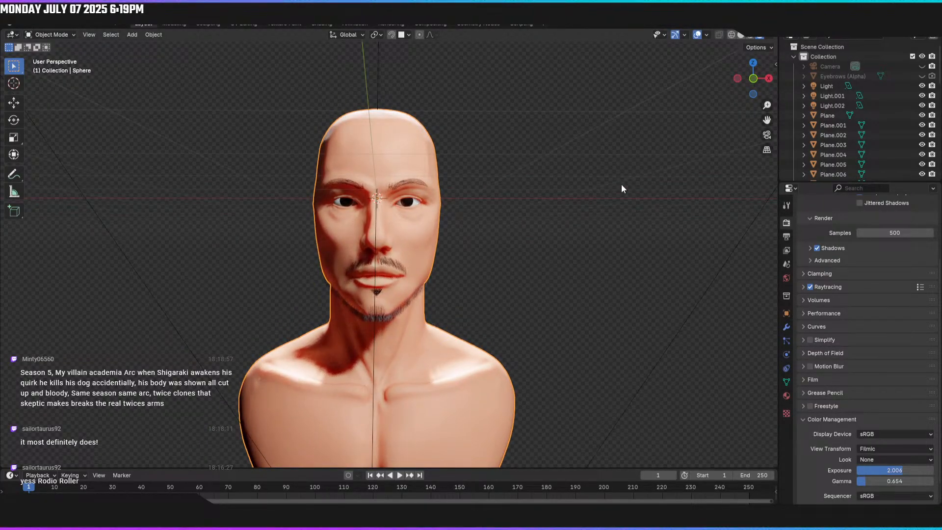
{"action": "key", "text": "KP_1"}
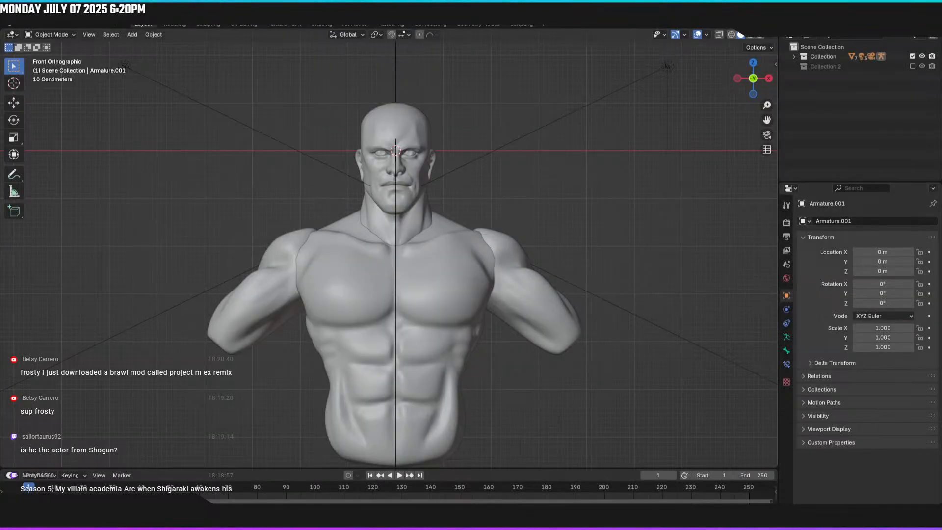
Step: Show the bald muscular bust in rendered shading and view its head and shoulders from the front and at an angle
{"action": "scroll", "coordinate": [546, 212], "scroll_direction": "up", "scroll_amount": 2}
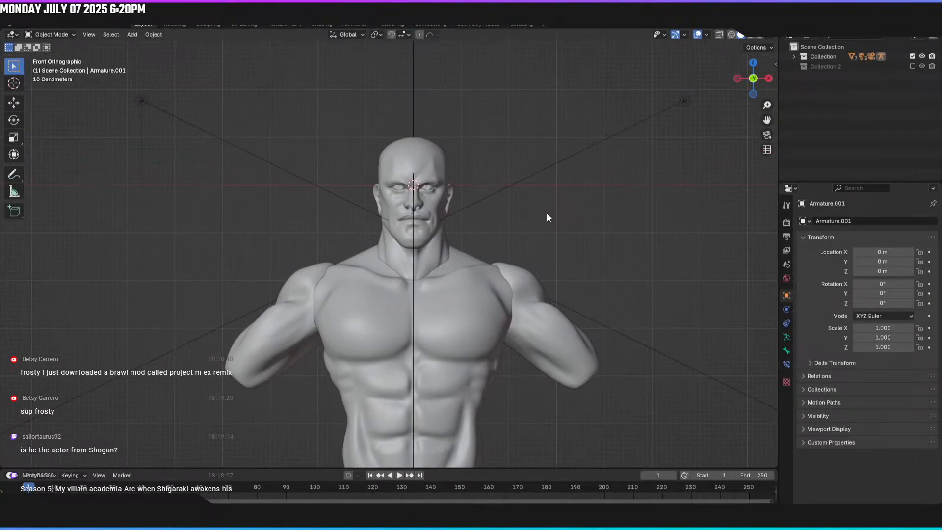
{"action": "scroll", "coordinate": [557, 223], "scroll_direction": "up", "scroll_amount": 2}
{"action": "middle_click_drag", "start_coordinate": [622, 221], "coordinate": [582, 242]}
{"action": "key", "text": "KP_1"}
{"action": "key", "text": "z"}
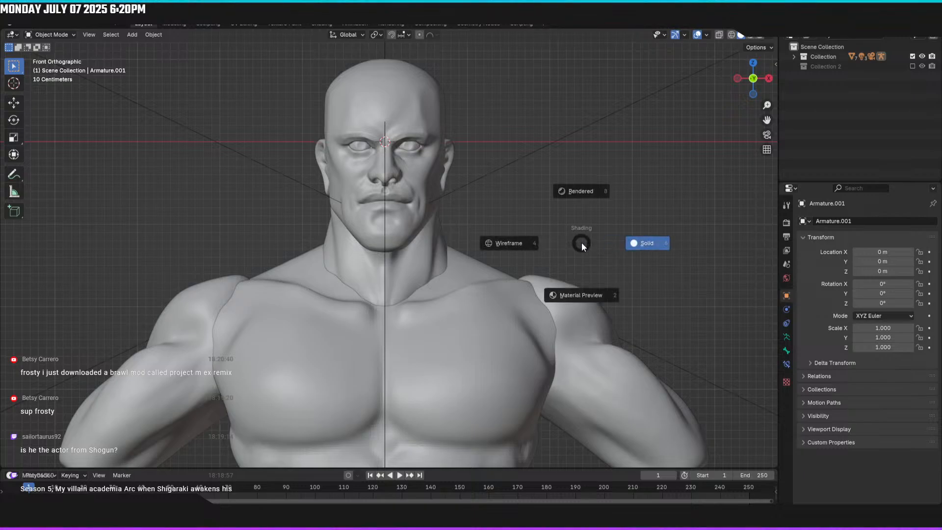
{"action": "left_click", "coordinate": [607, 184]}
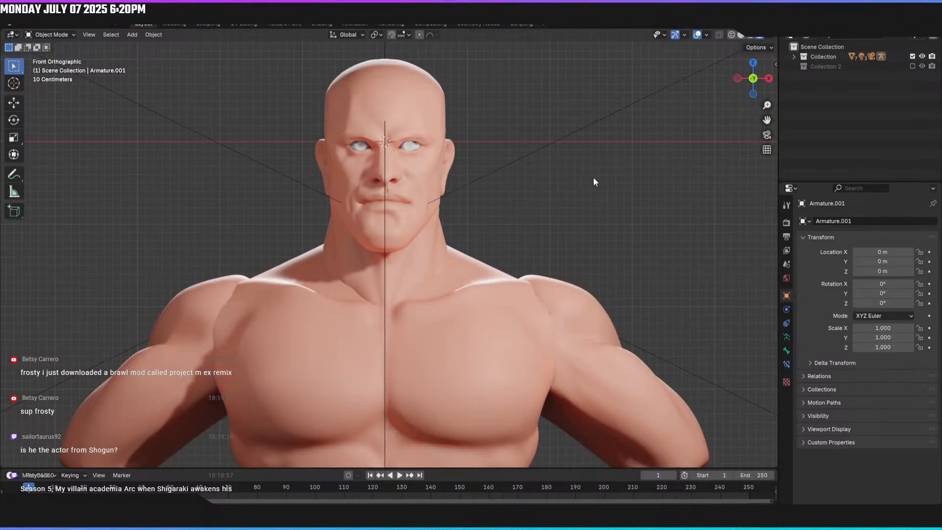
{"action": "middle_click_drag", "start_coordinate": [594, 191], "coordinate": [504, 185]}
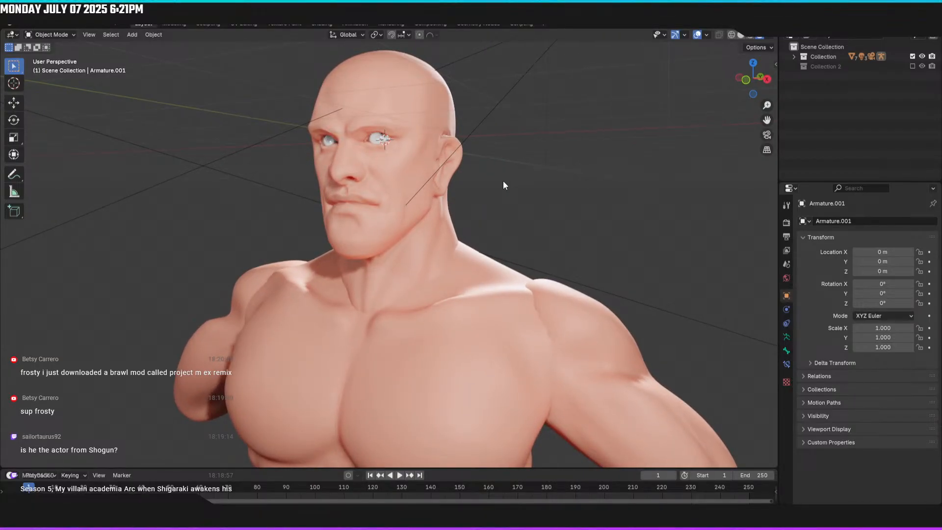
Step: Return the bald bust to the front view and switch it back to solid shading
{"action": "key", "text": "KP_1"}
{"action": "key", "text": "z"}
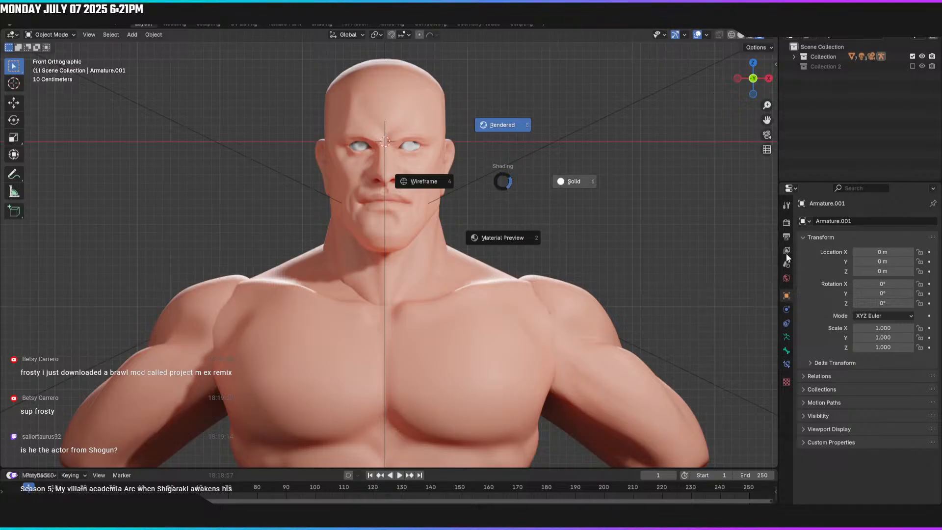
{"action": "left_click", "coordinate": [507, 128]}
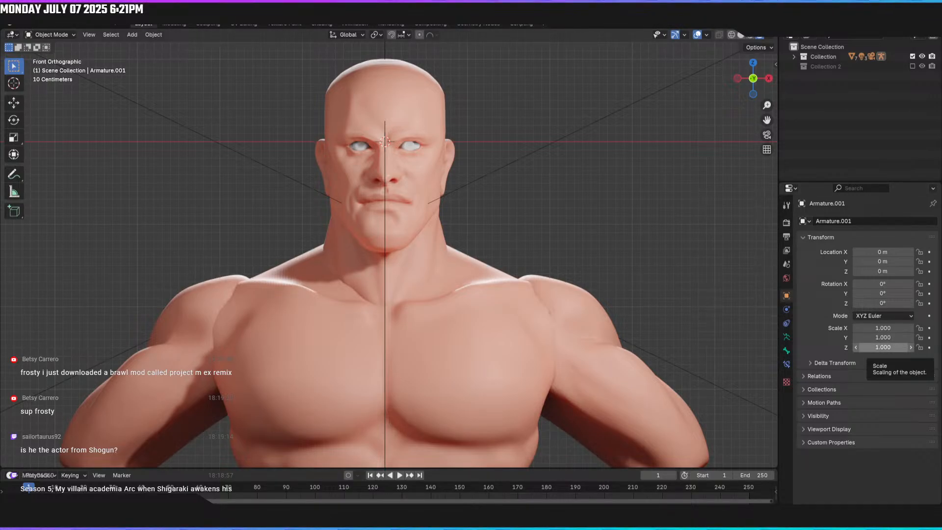
{"action": "key", "text": "z"}
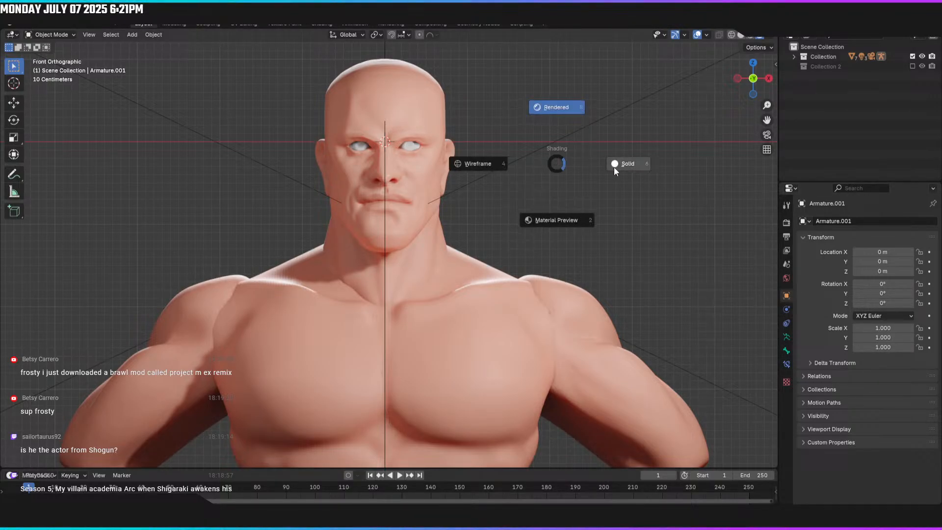
{"action": "left_click", "coordinate": [613, 166]}
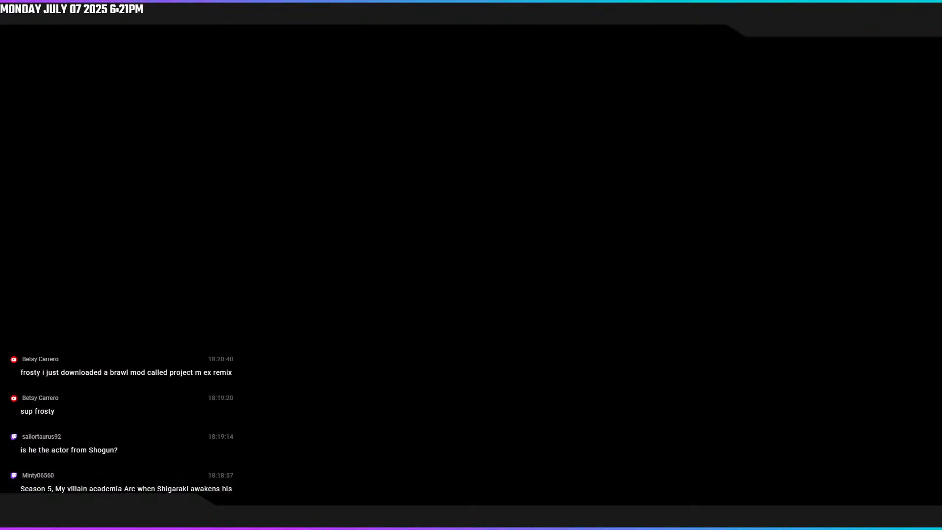
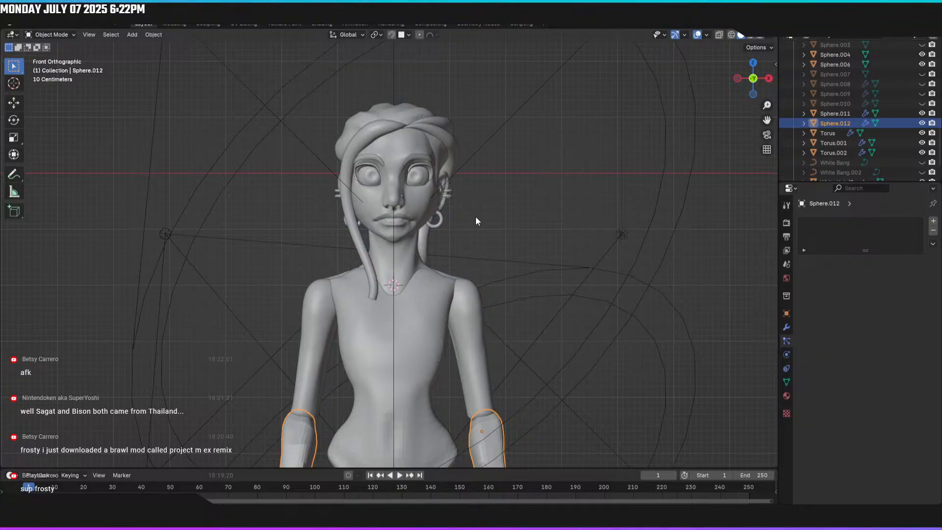
Step: Show the female character with locs in rendered shading, clear the selection, and view her from the front
{"action": "key", "text": "z"}
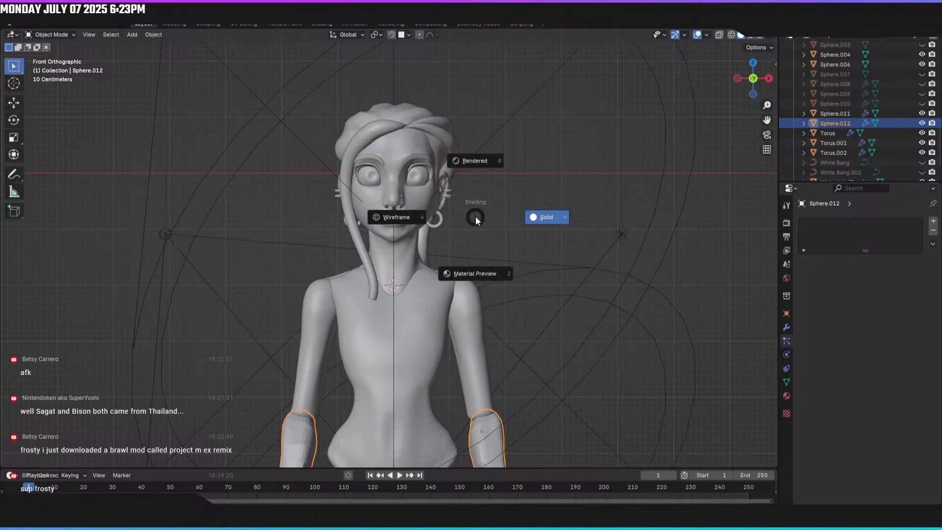
{"action": "left_click", "coordinate": [484, 160]}
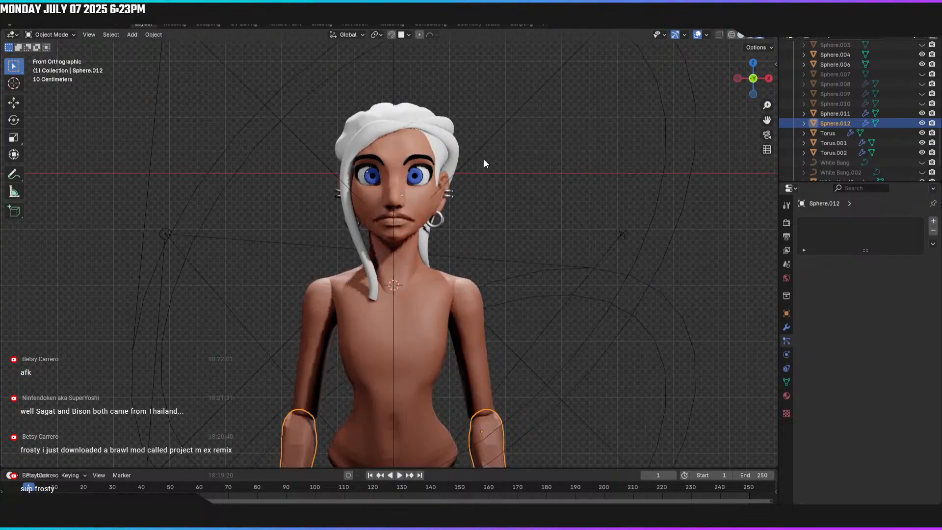
{"action": "left_click", "coordinate": [557, 224]}
{"action": "middle_click_drag", "start_coordinate": [550, 211], "coordinate": [520, 219]}
{"action": "key", "text": "KP_1"}
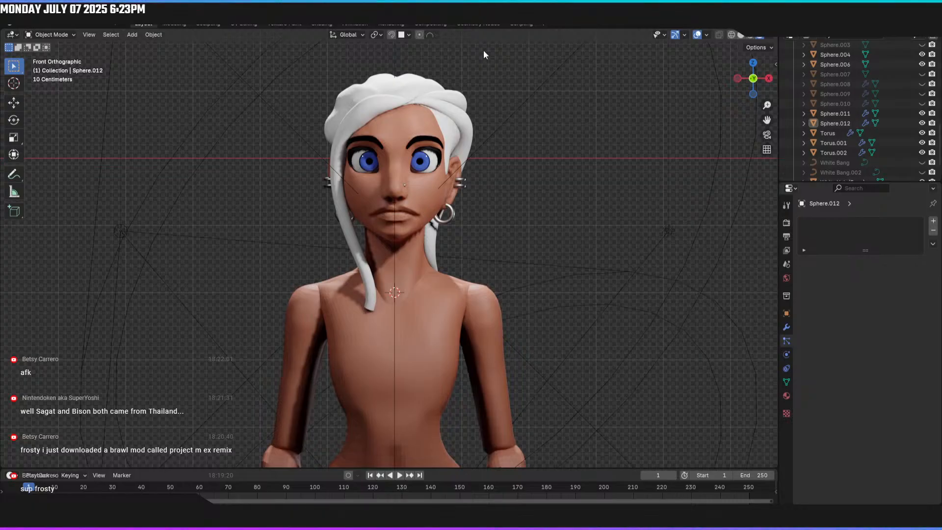
Step: Switch the female character to solid shading and hide the three locs hair pieces on her head
{"action": "key", "text": "z"}
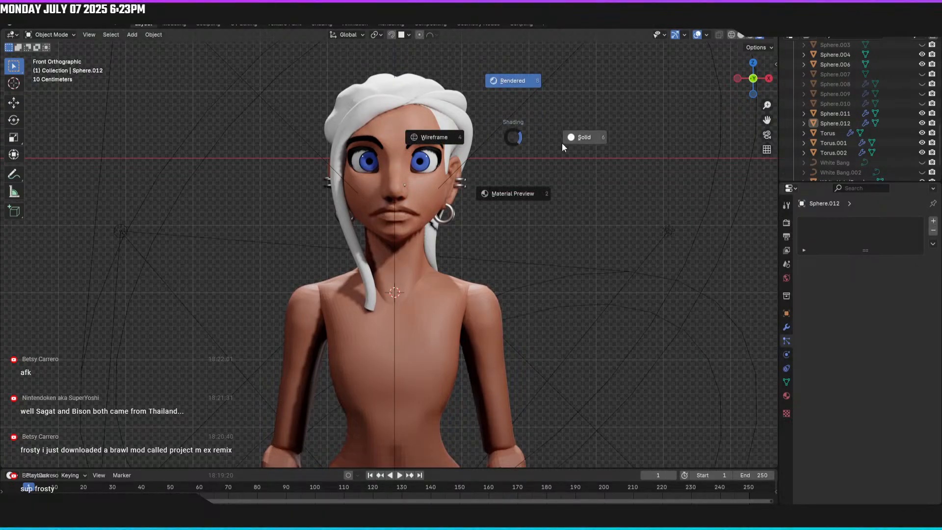
{"action": "left_click", "coordinate": [582, 141]}
{"action": "left_click", "coordinate": [342, 122]}
{"action": "left_click", "coordinate": [411, 81], "text": "shift"}
{"action": "left_click", "coordinate": [445, 97], "text": "shift"}
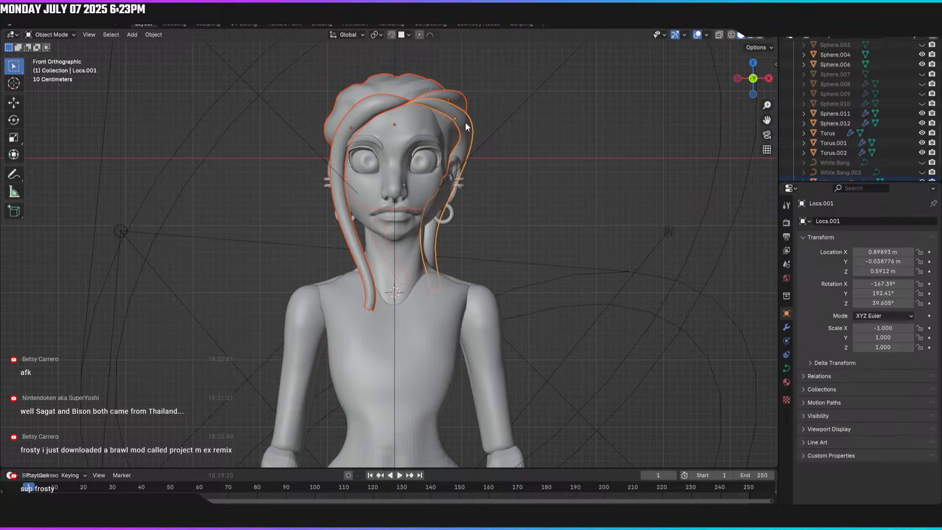
{"action": "key", "text": "h"}
Step: Unhide the alternative hairstyle's strands, from Hair Strand through Hair Strand.004
{"action": "scroll", "coordinate": [899, 143], "scroll_direction": "up", "scroll_amount": 3}
{"action": "scroll", "coordinate": [900, 141], "scroll_direction": "up", "scroll_amount": 5}
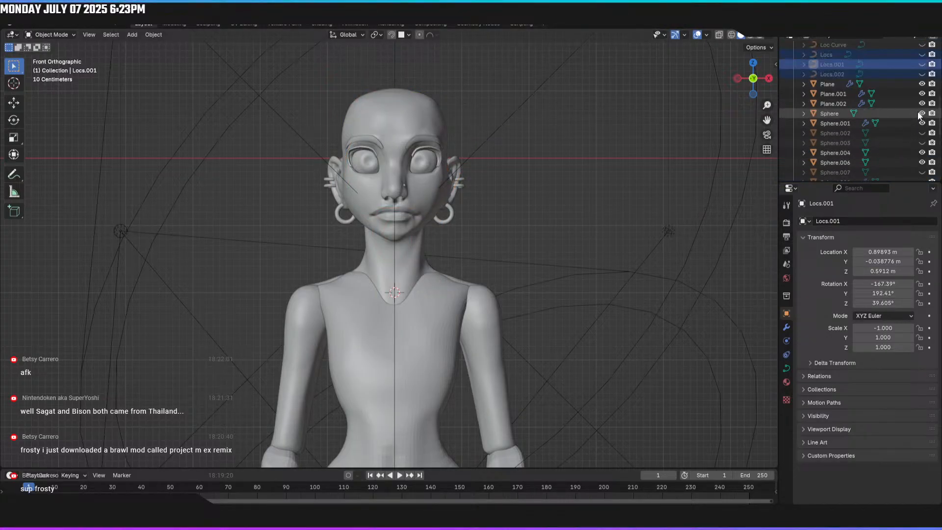
{"action": "scroll", "coordinate": [905, 104], "scroll_direction": "up", "scroll_amount": 2}
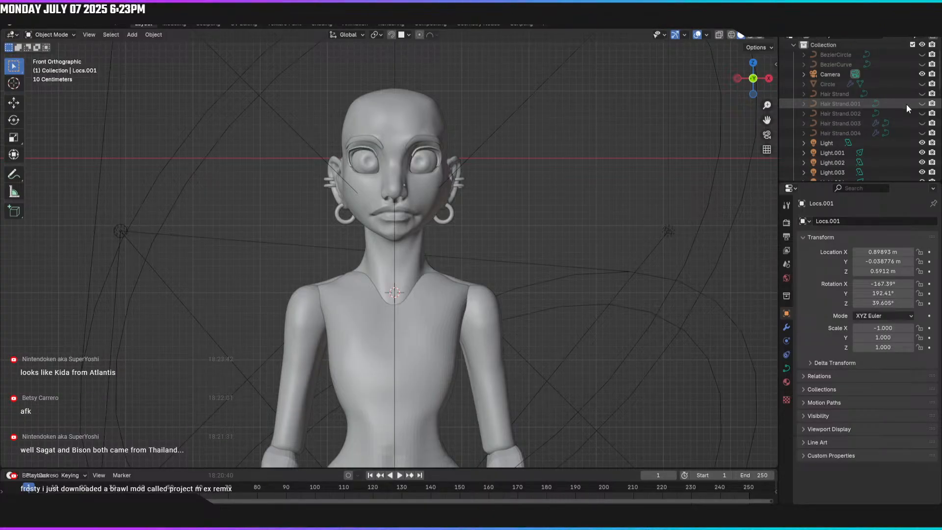
{"action": "scroll", "coordinate": [900, 104], "scroll_direction": "up", "scroll_amount": 1}
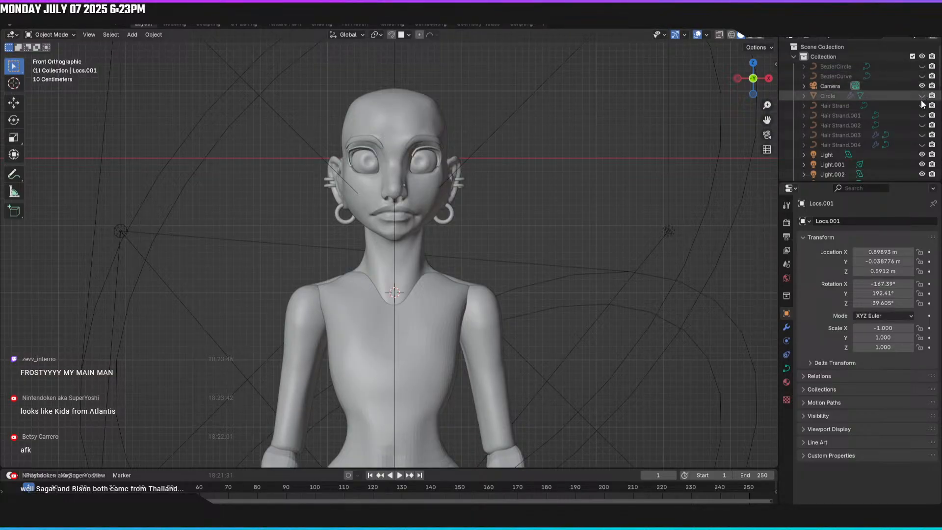
{"action": "left_click", "coordinate": [922, 105]}
{"action": "left_click", "coordinate": [922, 115]}
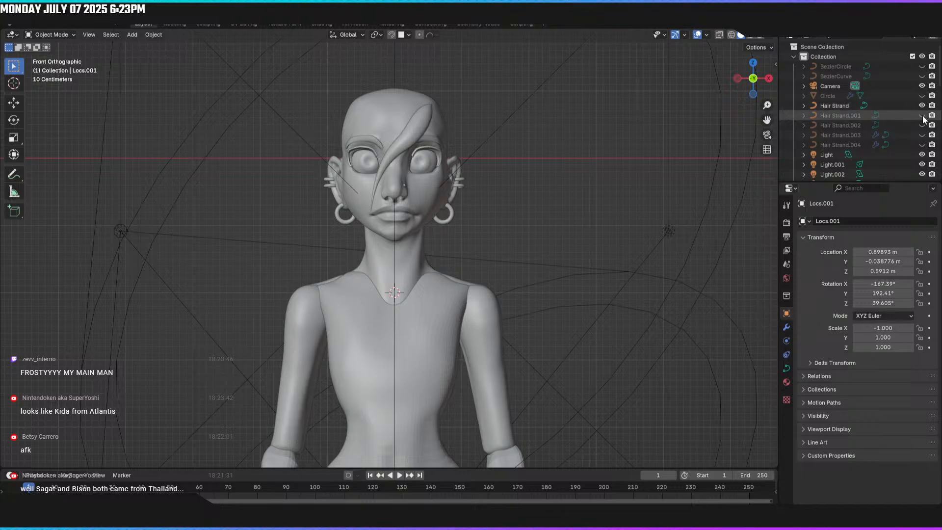
{"action": "left_click", "coordinate": [922, 126]}
{"action": "left_click", "coordinate": [923, 135]}
{"action": "left_click", "coordinate": [922, 145]}
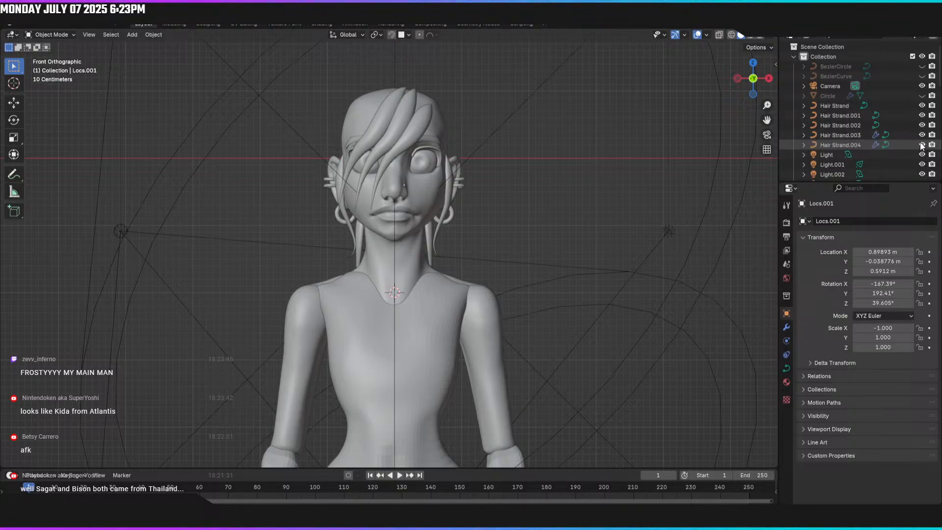
{"action": "left_click", "coordinate": [923, 95]}
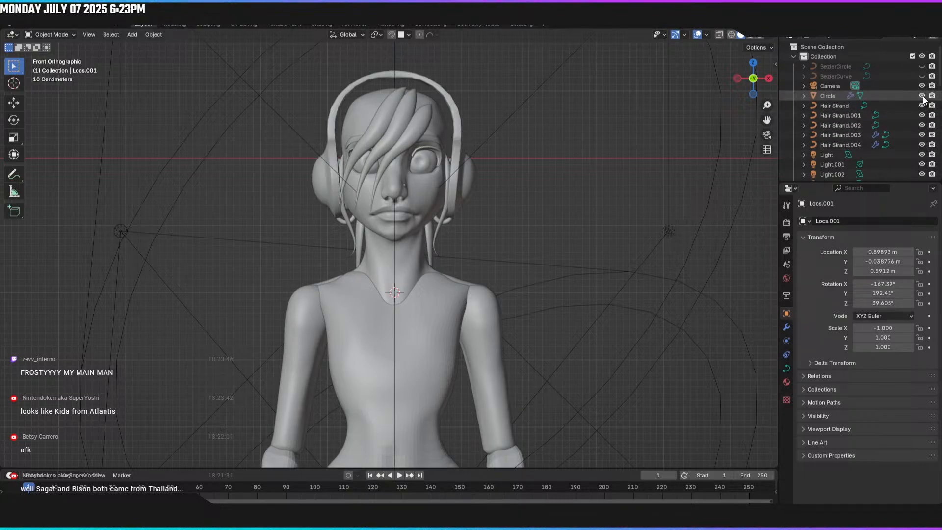
{"action": "left_click", "coordinate": [923, 97]}
{"action": "scroll", "coordinate": [922, 81], "scroll_direction": "down", "scroll_amount": 5}
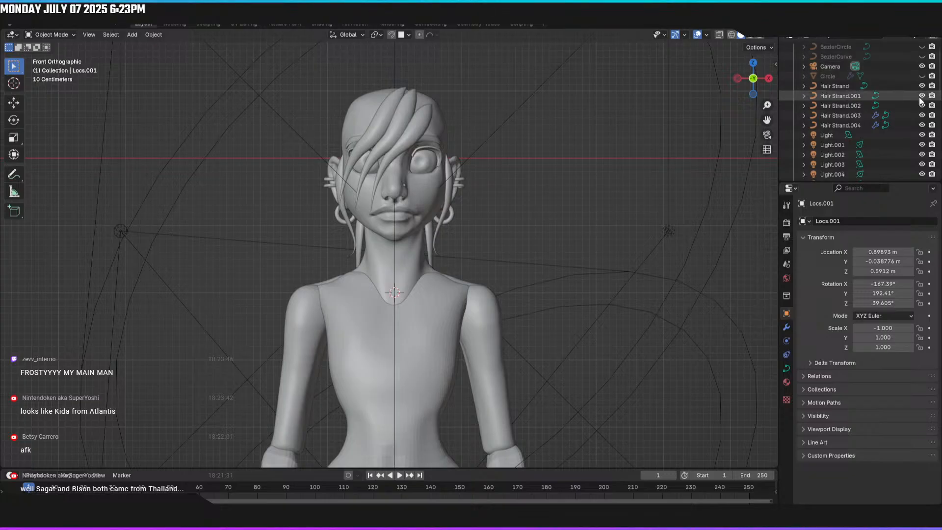
{"action": "left_click_drag", "start_coordinate": [922, 126], "coordinate": [922, 136]}
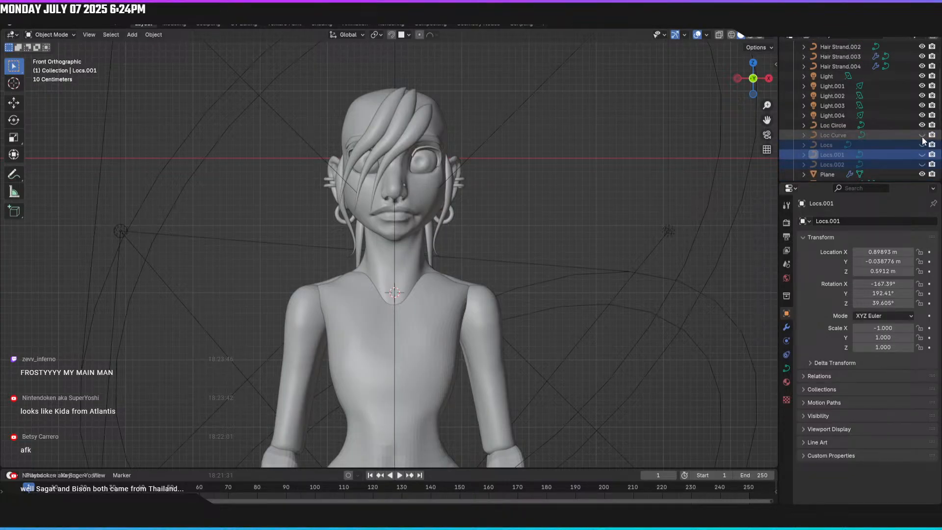
{"action": "left_click", "coordinate": [922, 135]}
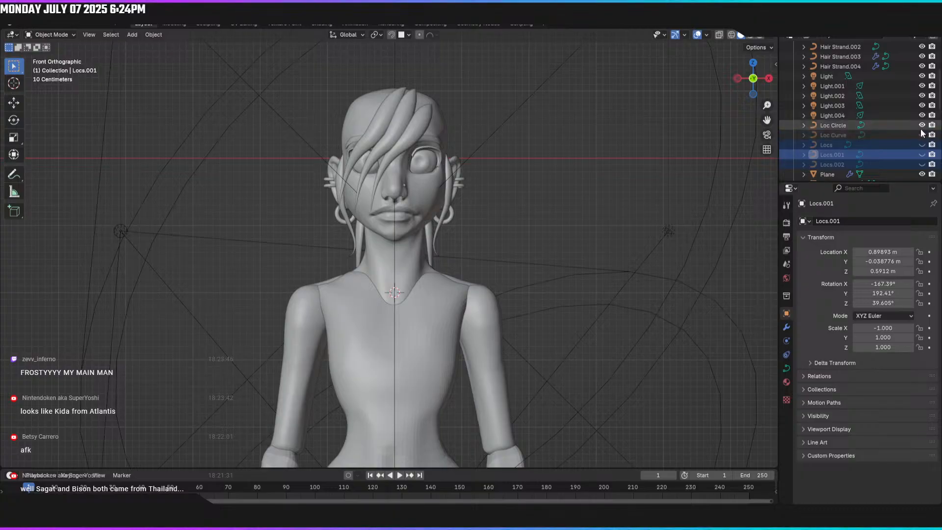
{"action": "left_click", "coordinate": [922, 125]}
Step: Unhide the hair cap and the bun, Sphere.002 and Sphere.003
{"action": "scroll", "coordinate": [913, 117], "scroll_direction": "down", "scroll_amount": 4}
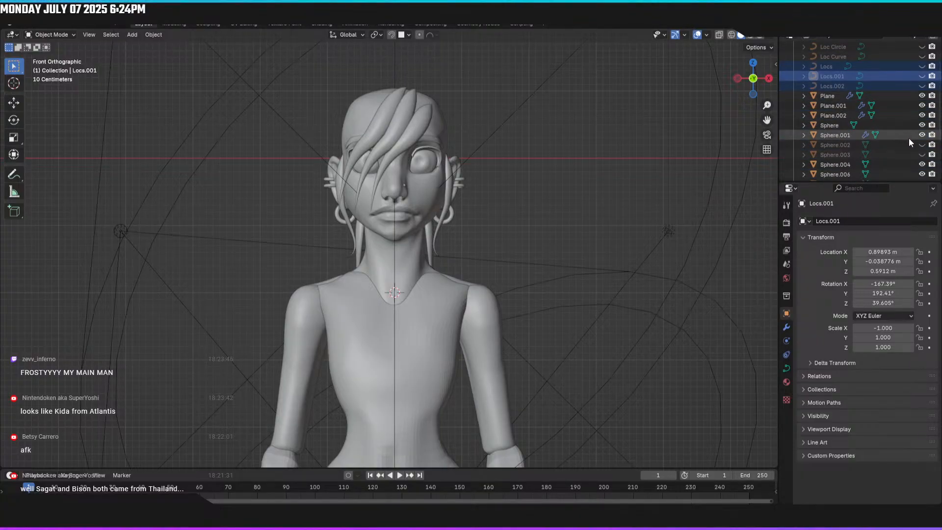
{"action": "left_click", "coordinate": [922, 145]}
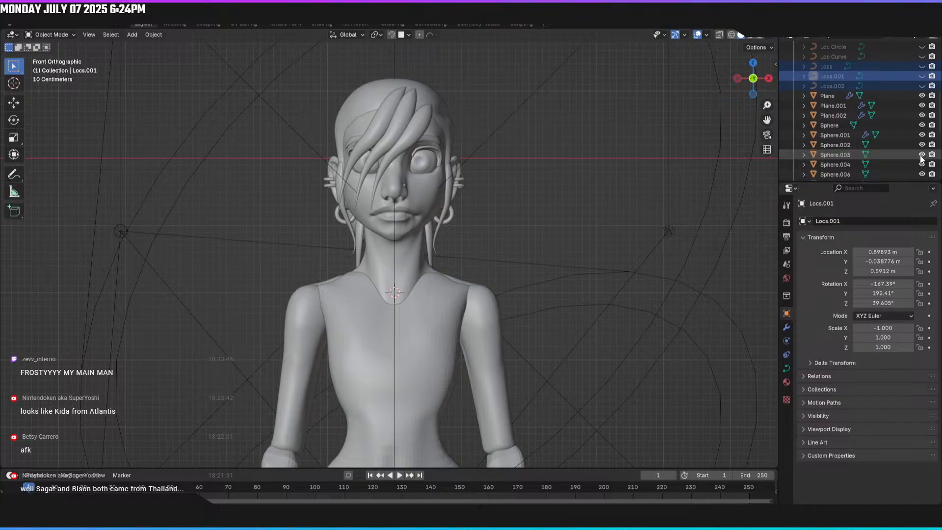
{"action": "left_click", "coordinate": [922, 154]}
Step: Show the black hairstyle in rendered shading, orbit around the character, and return to the front view
{"action": "key", "text": "z"}
{"action": "left_click", "coordinate": [581, 79]}
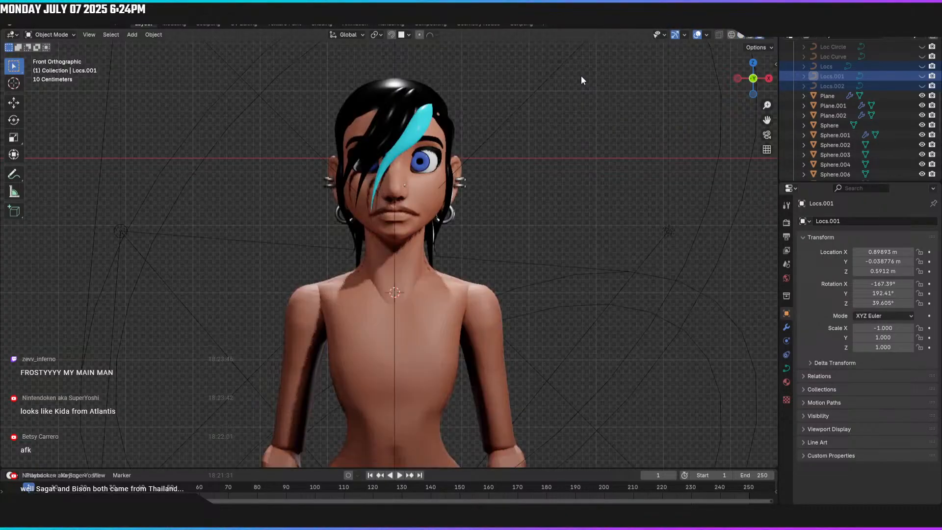
{"action": "mouse_move", "coordinate": [624, 136]}
{"action": "middle_mouse_down"}
{"action": "mouse_move", "coordinate": [469, 160]}
{"action": "mouse_move", "coordinate": [159, 148]}
{"action": "mouse_move", "coordinate": [608, 146]}
{"action": "middle_mouse_up"}
{"action": "key", "text": "KP_1"}
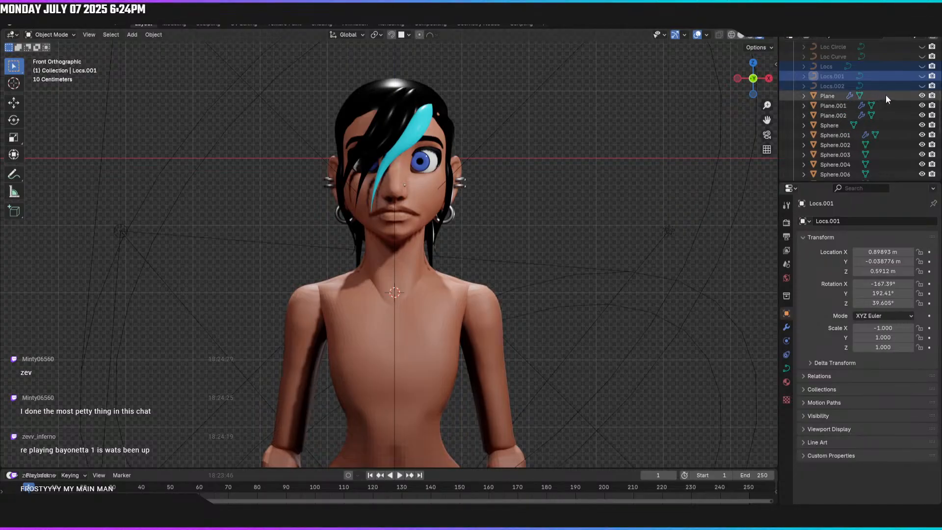
Step: Unhide the headphones object Circle and view the character with them on from the front
{"action": "scroll", "coordinate": [891, 115], "scroll_direction": "up", "scroll_amount": 4}
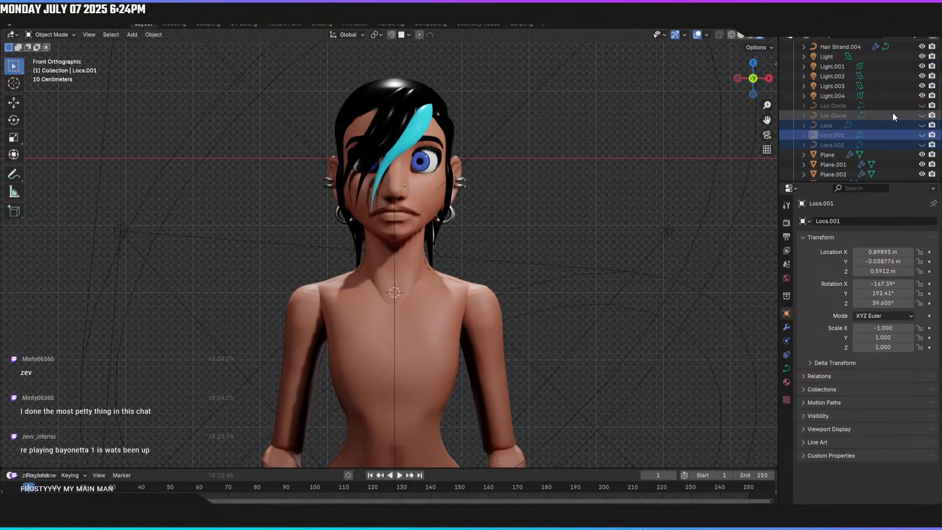
{"action": "scroll", "coordinate": [893, 114], "scroll_direction": "up", "scroll_amount": 7}
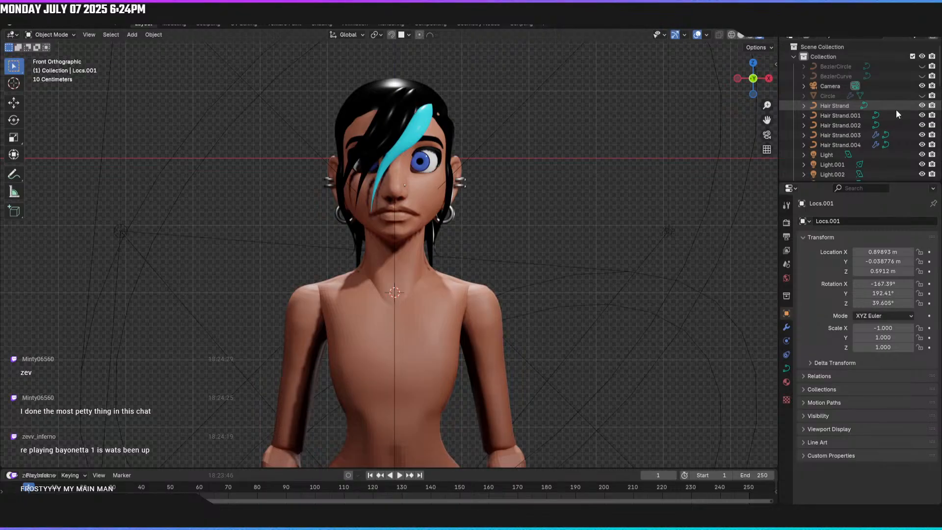
{"action": "left_click", "coordinate": [923, 95]}
{"action": "middle_click_drag", "start_coordinate": [711, 177], "coordinate": [504, 226]}
{"action": "key", "text": "KP_1"}
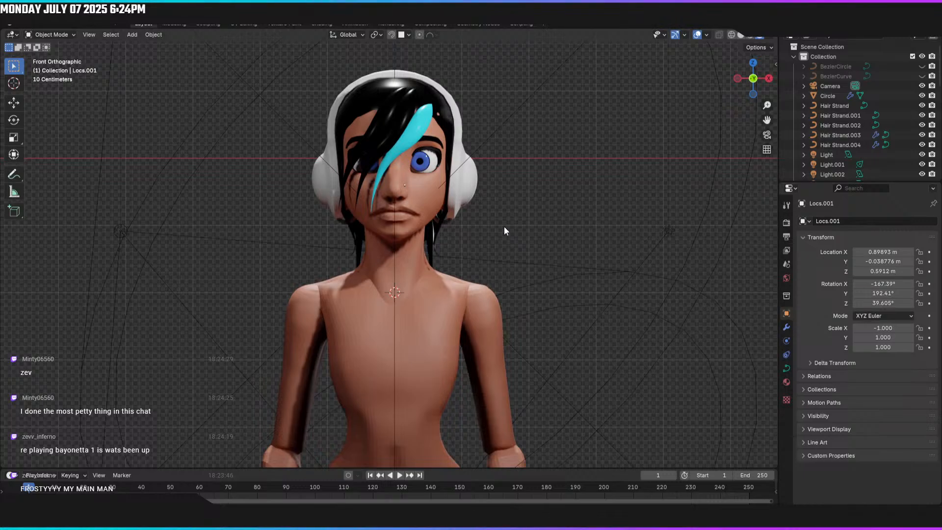
Step: Switch to solid shading and hide the three front hair strands, the hair cap and the headphones
{"action": "key", "text": "z"}
{"action": "left_click", "coordinate": [591, 228]}
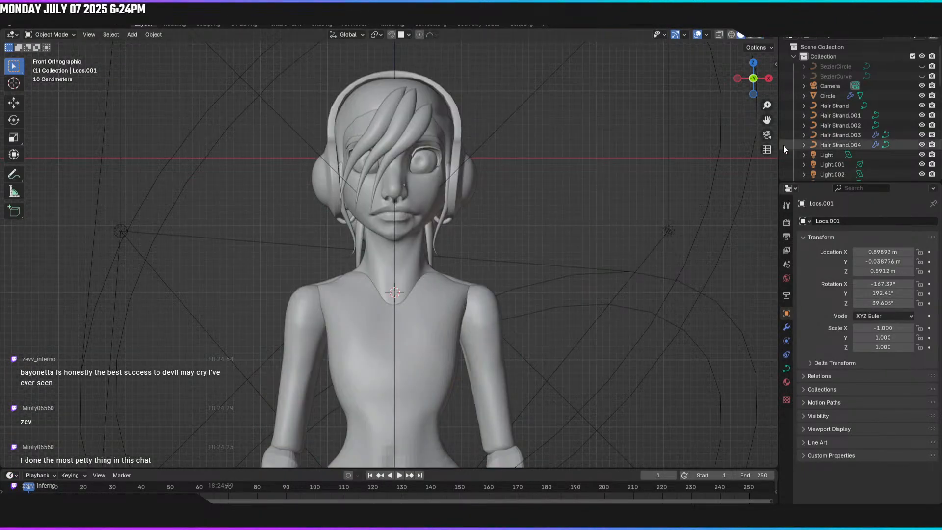
{"action": "left_click", "coordinate": [388, 123]}
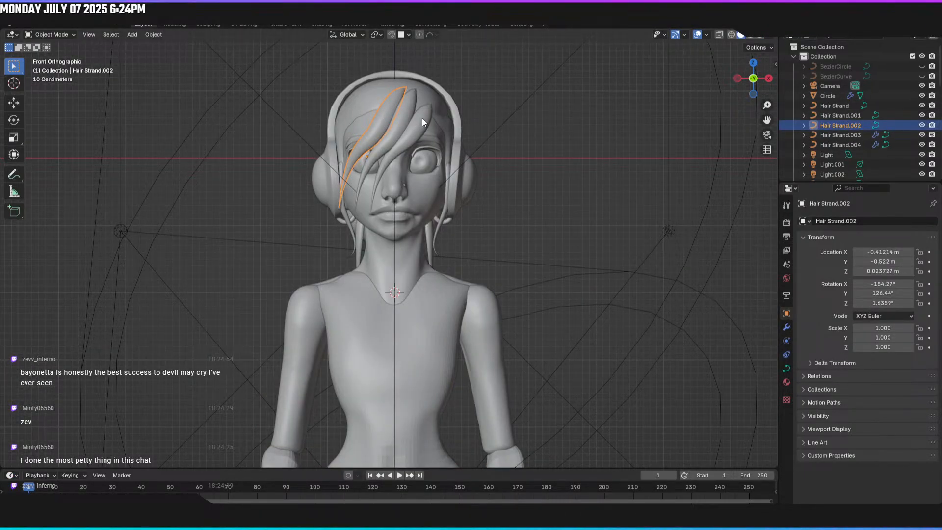
{"action": "left_click", "coordinate": [410, 115], "text": "shift"}
{"action": "left_click", "coordinate": [429, 115], "text": "shift"}
{"action": "left_click", "coordinate": [442, 109], "text": "shift"}
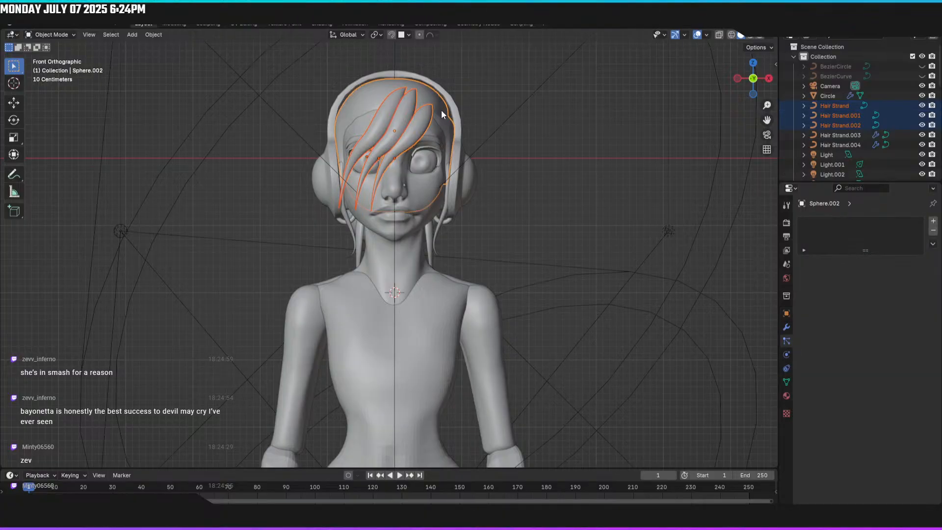
{"action": "left_click", "coordinate": [461, 161], "text": "shift"}
{"action": "key", "text": "h"}
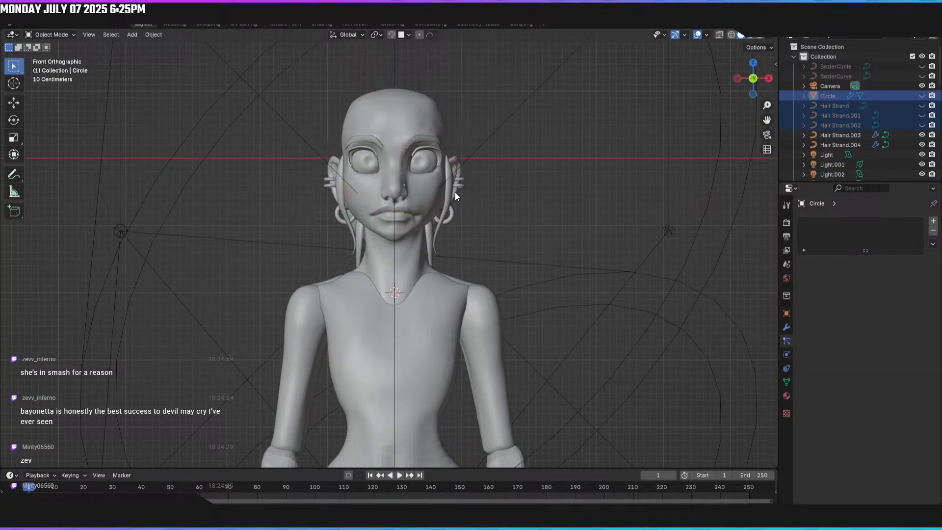
Step: Hide the side hair strands Hair Strand.003 and Hair Strand.004 together with the bun Sphere.003, and return to the front view
{"action": "left_click", "coordinate": [431, 238]}
{"action": "middle_click_drag", "start_coordinate": [518, 241], "coordinate": [392, 237]}
{"action": "left_click", "coordinate": [407, 249], "text": "shift"}
{"action": "left_click", "coordinate": [461, 237], "text": "shift"}
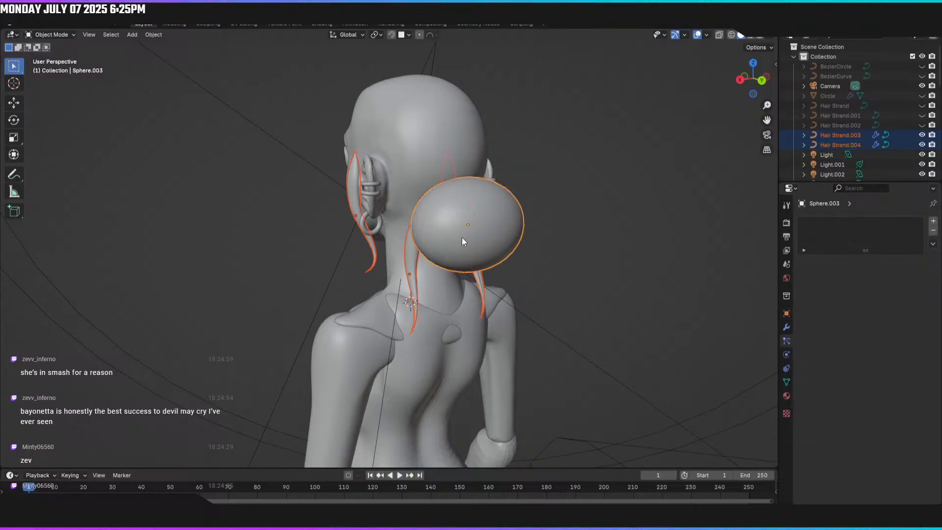
{"action": "key", "text": "h"}
{"action": "key", "text": "KP_1"}
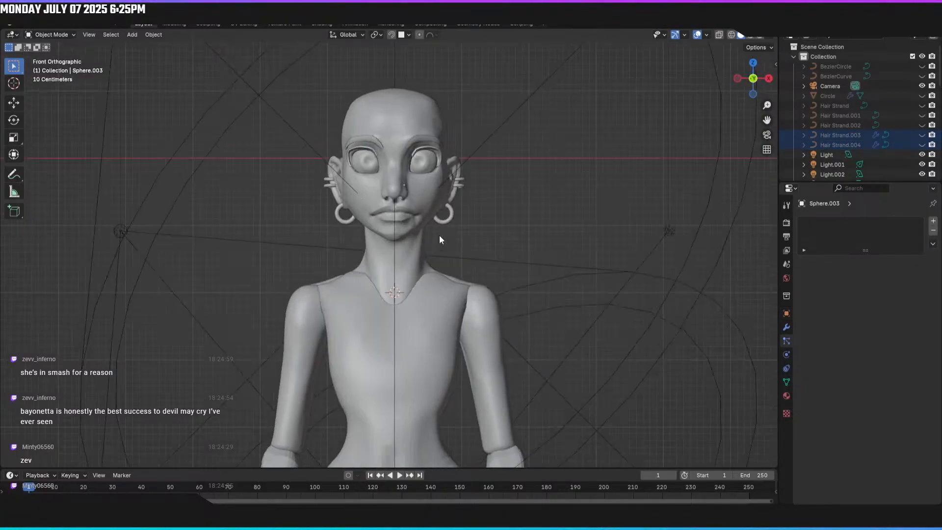
Step: Enable the Hair Collection, move its short hair object Sphere.005 into Collection, and show the character's collection again
{"action": "left_click", "coordinate": [793, 55]}
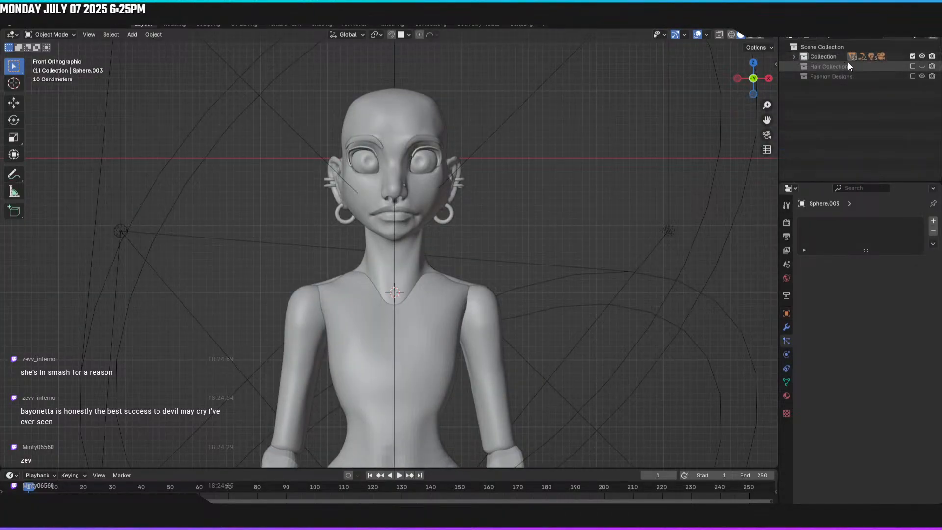
{"action": "left_click", "coordinate": [912, 66]}
{"action": "left_click", "coordinate": [905, 76]}
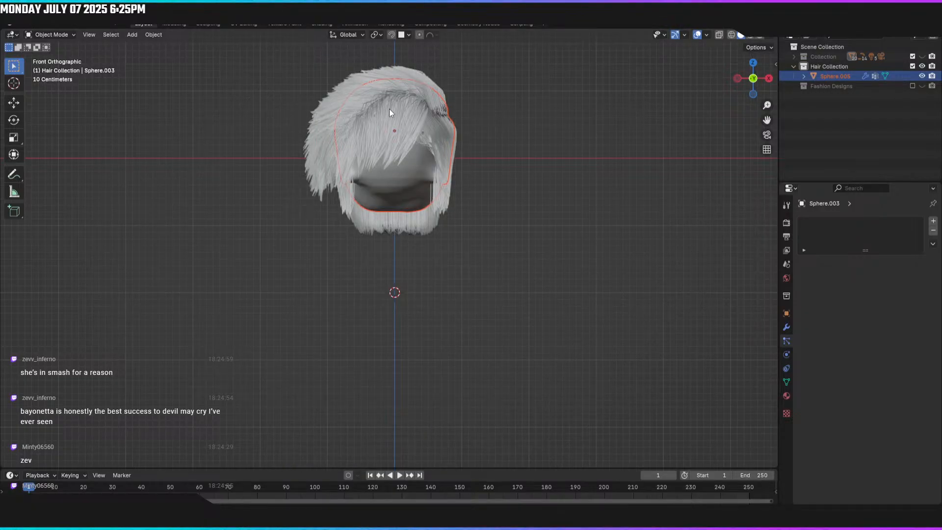
{"action": "left_click", "coordinate": [390, 113]}
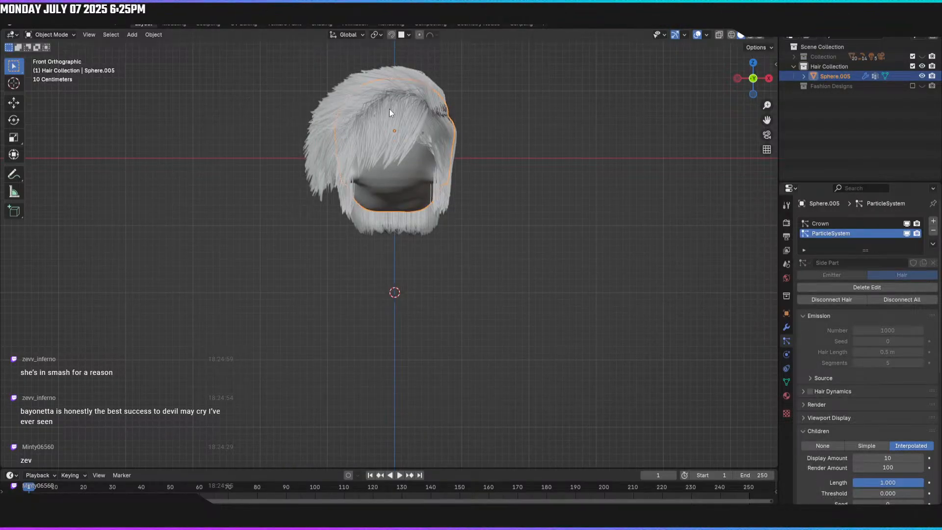
{"action": "key", "text": "m"}
{"action": "left_click", "coordinate": [376, 131]}
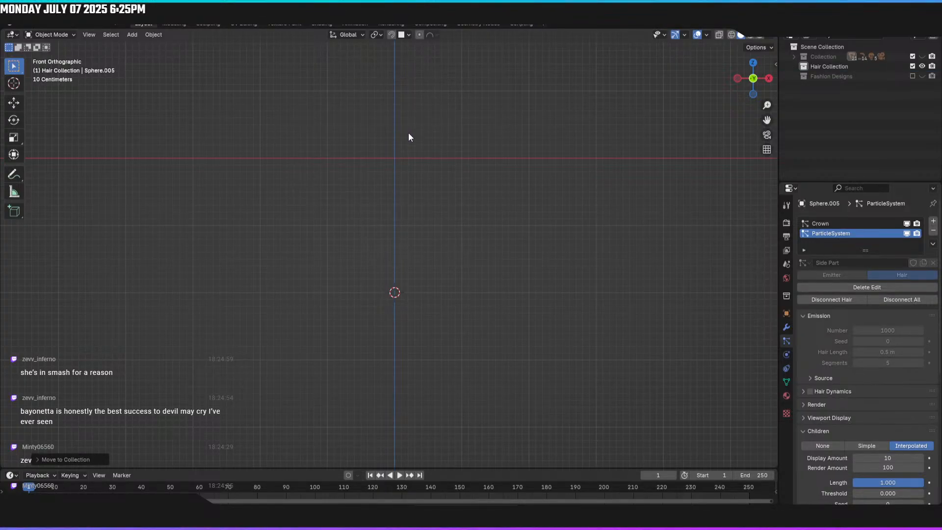
{"action": "key", "text": "1"}
Step: Show the short side-swept black hairstyle in rendered shading, view it from above, and return to the front view
{"action": "key", "text": "z"}
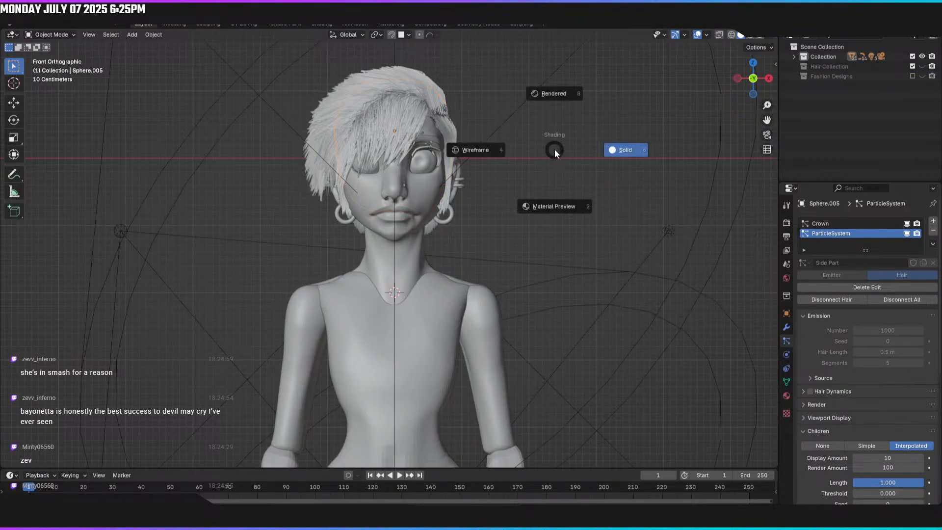
{"action": "left_click", "coordinate": [553, 103]}
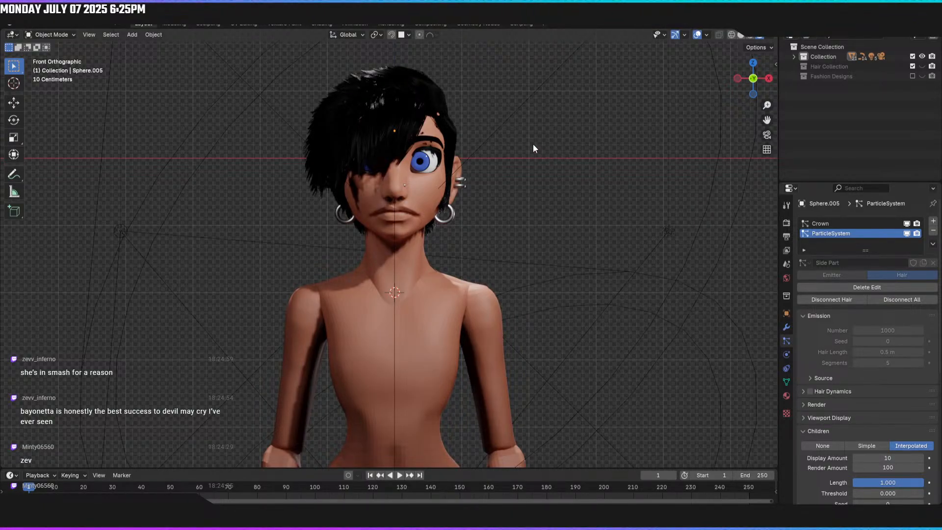
{"action": "middle_click_drag", "start_coordinate": [532, 142], "coordinate": [533, 168]}
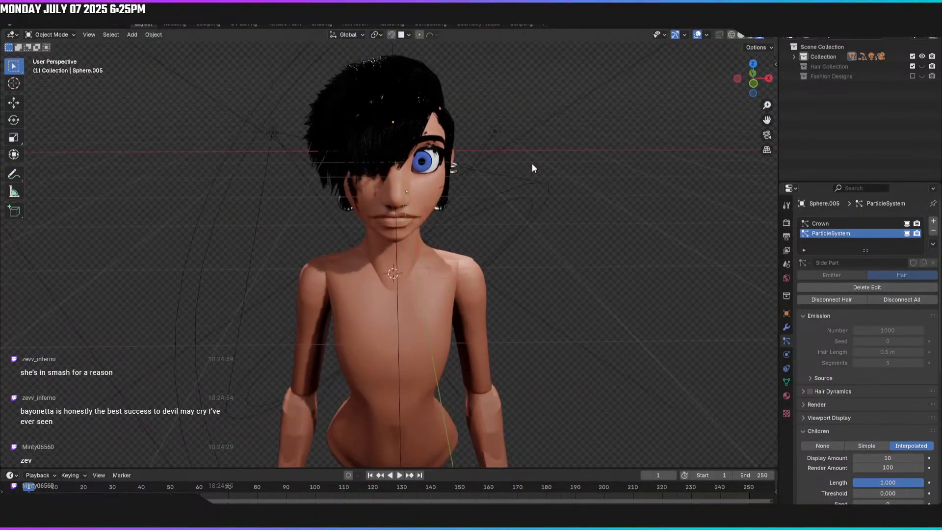
{"action": "key", "text": "KP_1"}
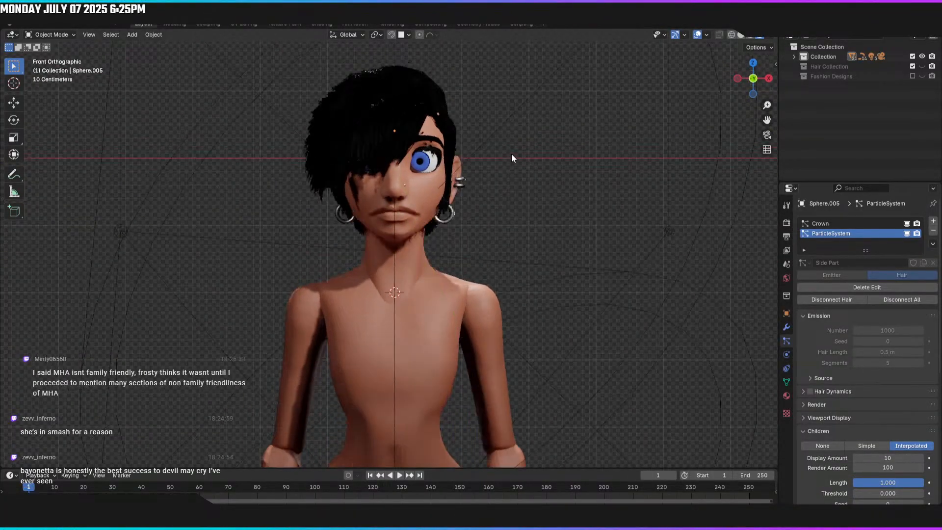
{"action": "left_click", "coordinate": [429, 99]}
{"action": "left_click", "coordinate": [667, 156]}
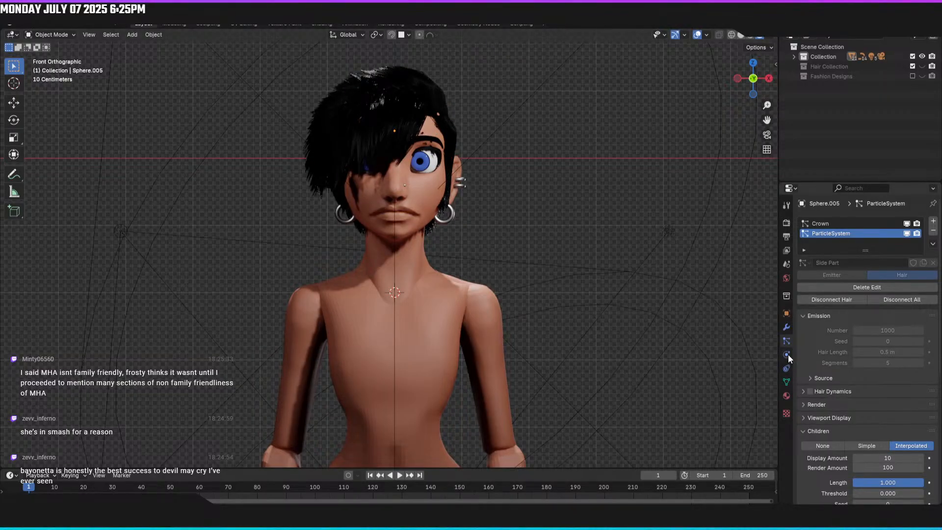
Step: Check the render material options of the Crown particle system and add Hair Streaks as a second material on Sphere.005
{"action": "left_click", "coordinate": [826, 223]}
{"action": "scroll", "coordinate": [838, 387], "scroll_direction": "down", "scroll_amount": 2}
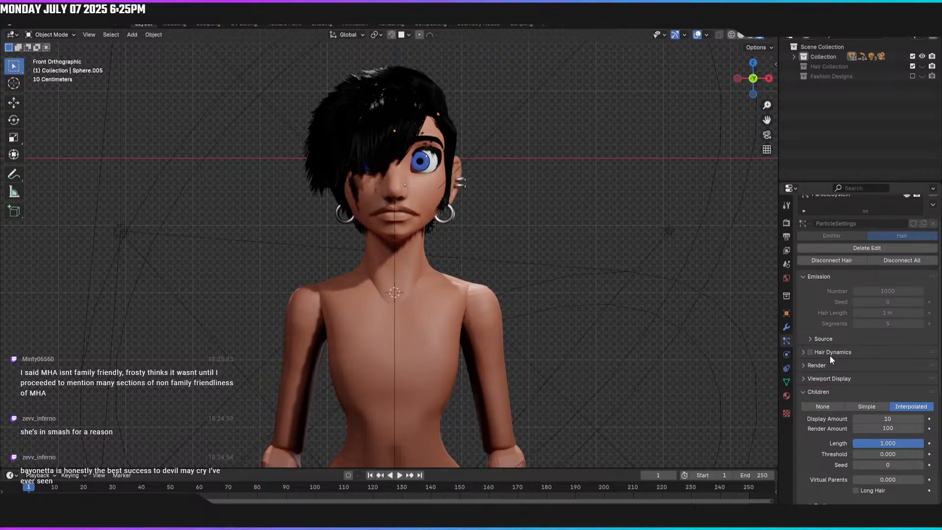
{"action": "left_click", "coordinate": [808, 339]}
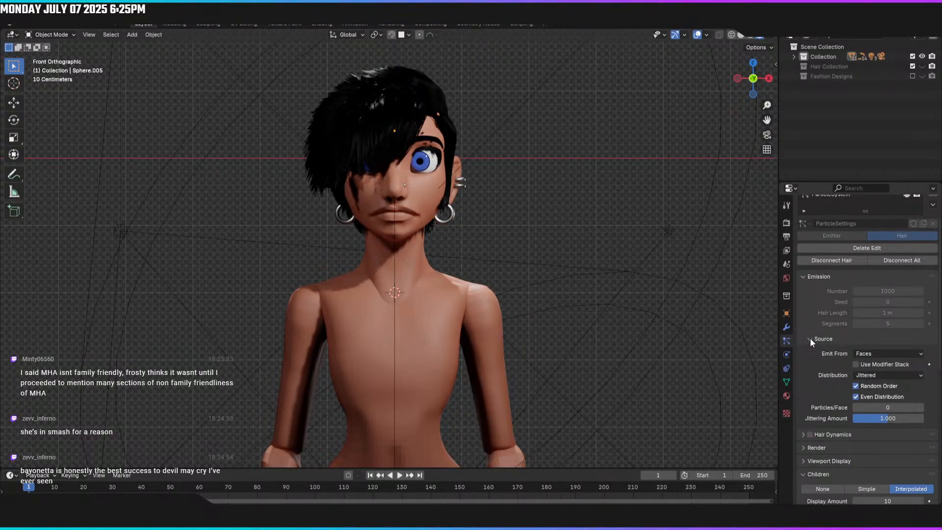
{"action": "left_click", "coordinate": [810, 338]}
{"action": "left_click", "coordinate": [805, 365]}
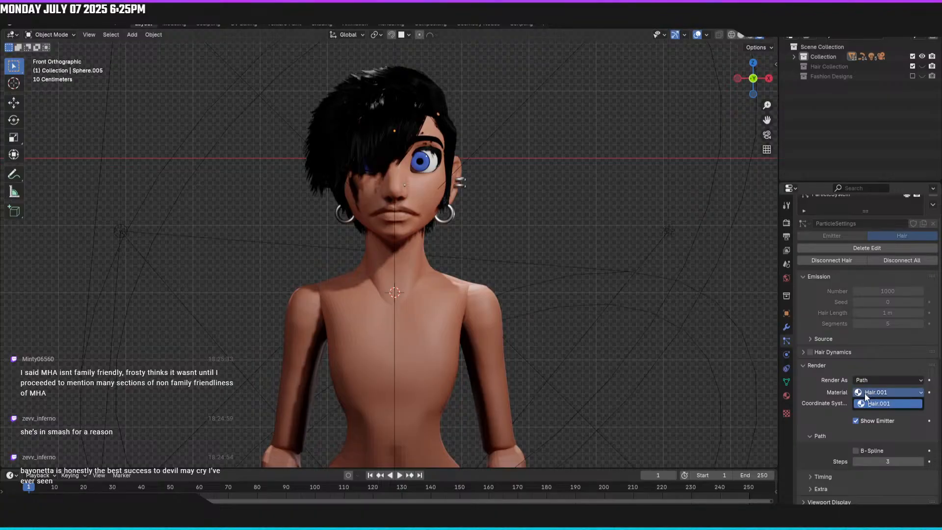
{"action": "left_click", "coordinate": [786, 396]}
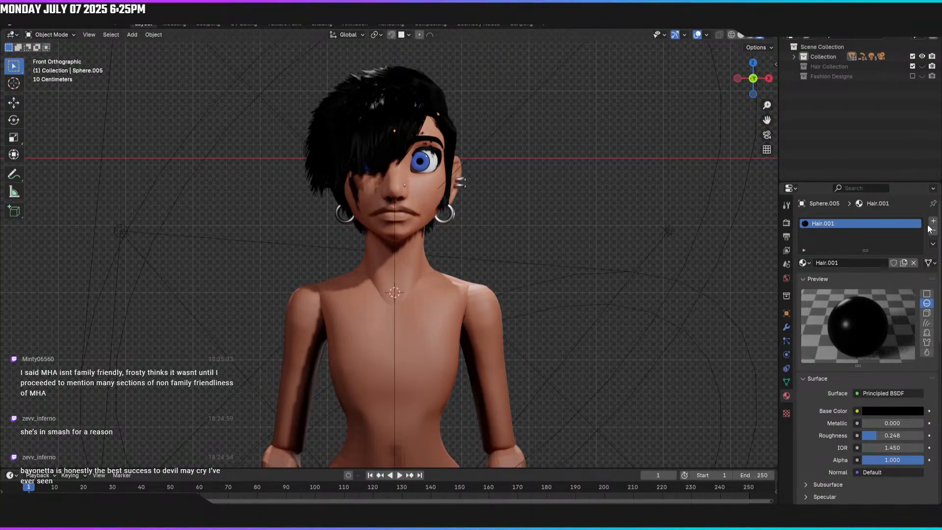
{"action": "left_click", "coordinate": [933, 222]}
{"action": "left_click", "coordinate": [803, 283]}
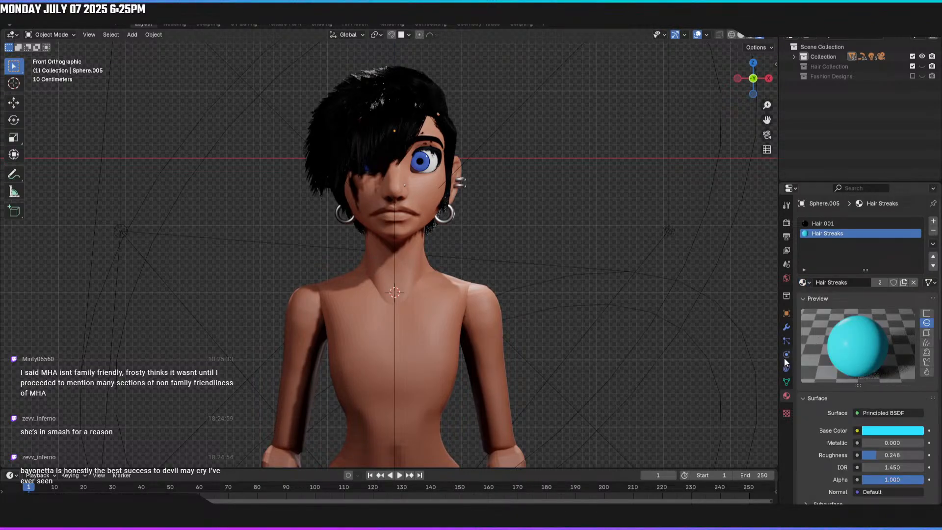
Step: Set the render material of the Crown particle system to Hair Streaks
{"action": "left_click", "coordinate": [787, 341]}
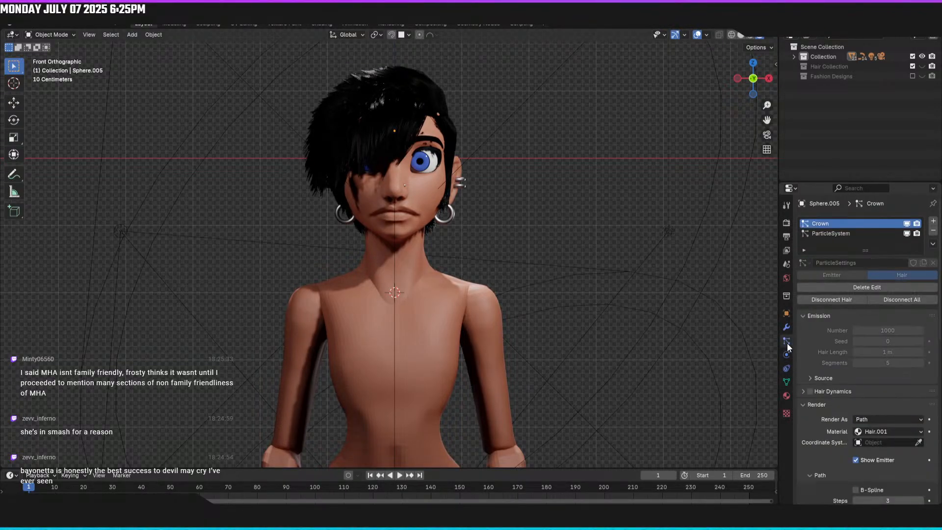
{"action": "scroll", "coordinate": [824, 345], "scroll_direction": "down", "scroll_amount": 2}
{"action": "left_click", "coordinate": [870, 391]}
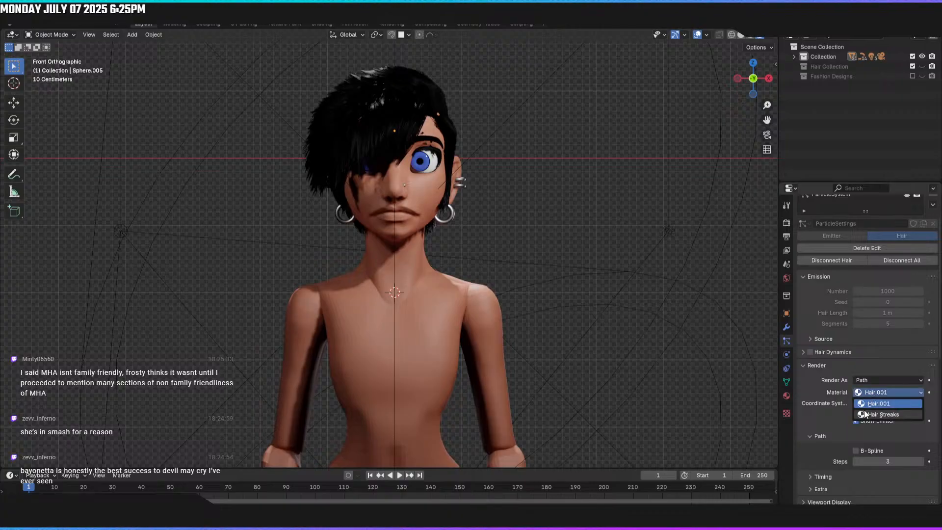
{"action": "left_click", "coordinate": [865, 411]}
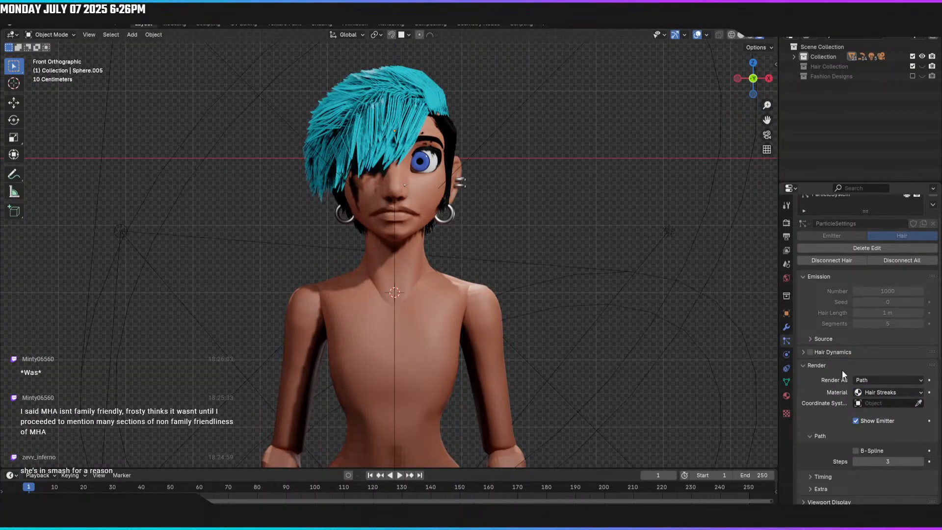
Step: Enable B-Spline for the Crown hair path and set its render steps to 9
{"action": "left_click", "coordinate": [856, 450]}
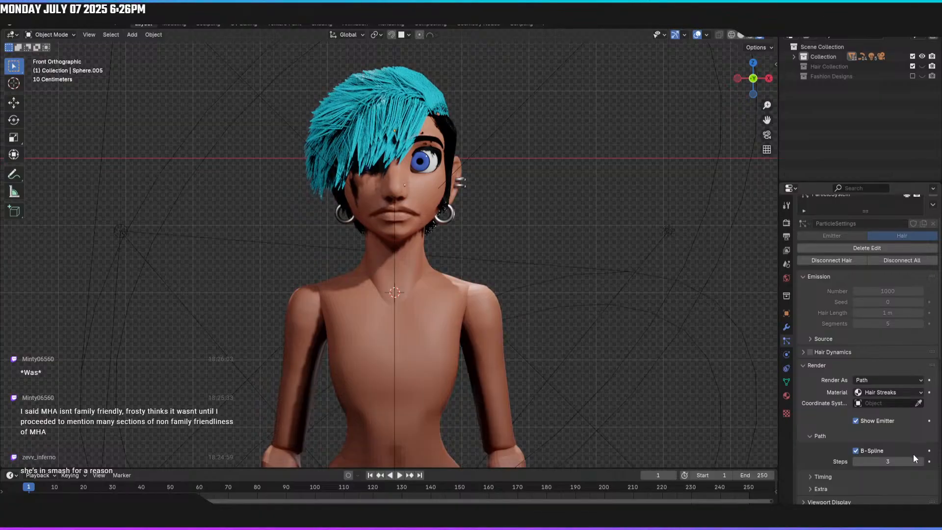
{"action": "left_click", "coordinate": [920, 462]}
{"action": "left_click", "coordinate": [920, 462]}
{"action": "left_click", "coordinate": [920, 463]}
{"action": "left_click", "coordinate": [921, 462]}
{"action": "left_click", "coordinate": [920, 463]}
{"action": "left_click", "coordinate": [921, 463]}
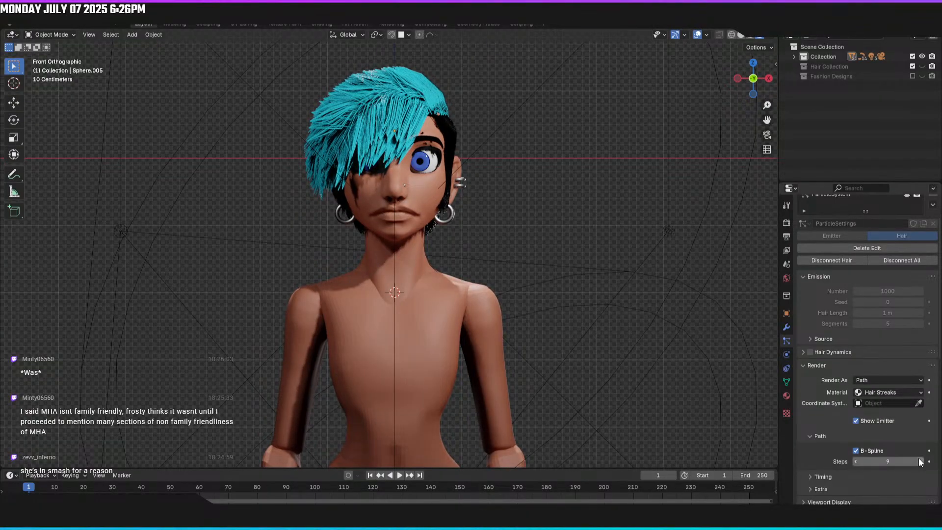
Step: In the render settings for curves, set the additional subdivisions to 3 and the shape to Strip
{"action": "left_click", "coordinate": [787, 222]}
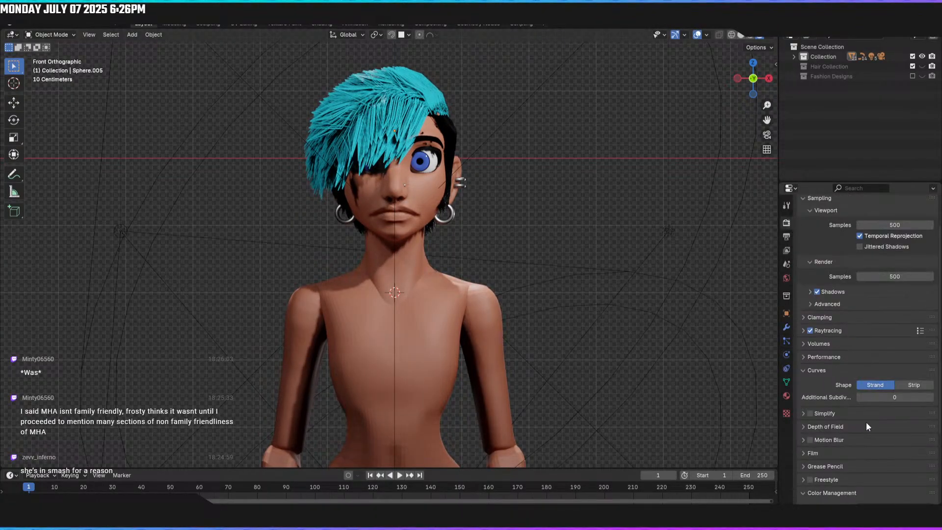
{"action": "scroll", "coordinate": [811, 397], "scroll_direction": "down", "scroll_amount": 3}
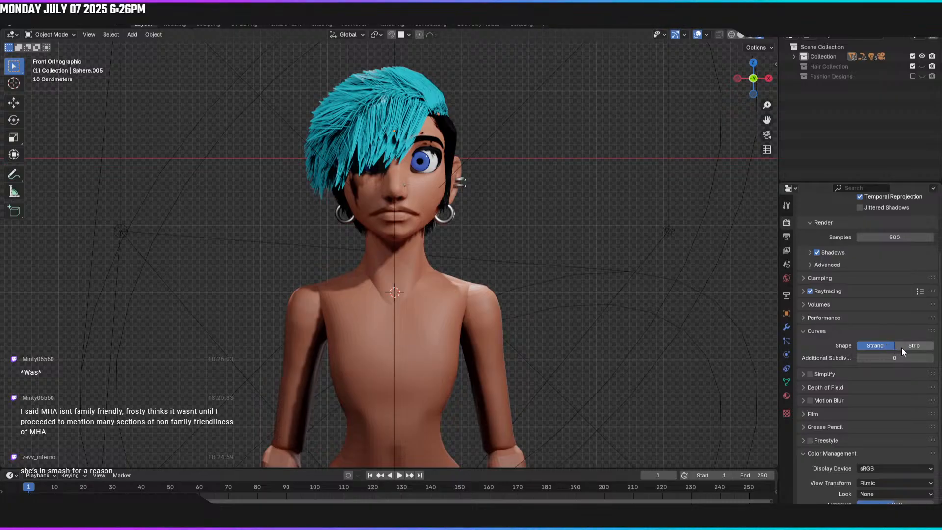
{"action": "left_click", "coordinate": [931, 358]}
{"action": "left_click", "coordinate": [930, 358]}
{"action": "left_click", "coordinate": [931, 358]}
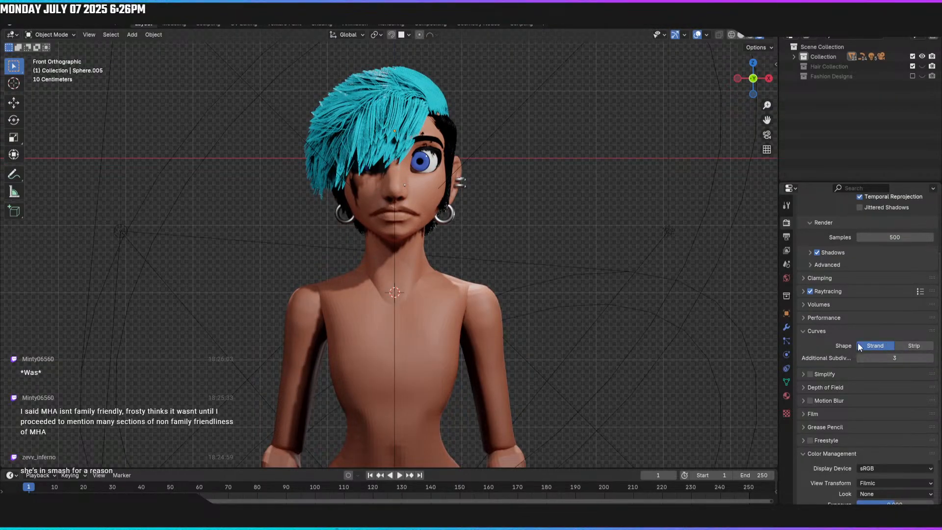
{"action": "left_click", "coordinate": [905, 346]}
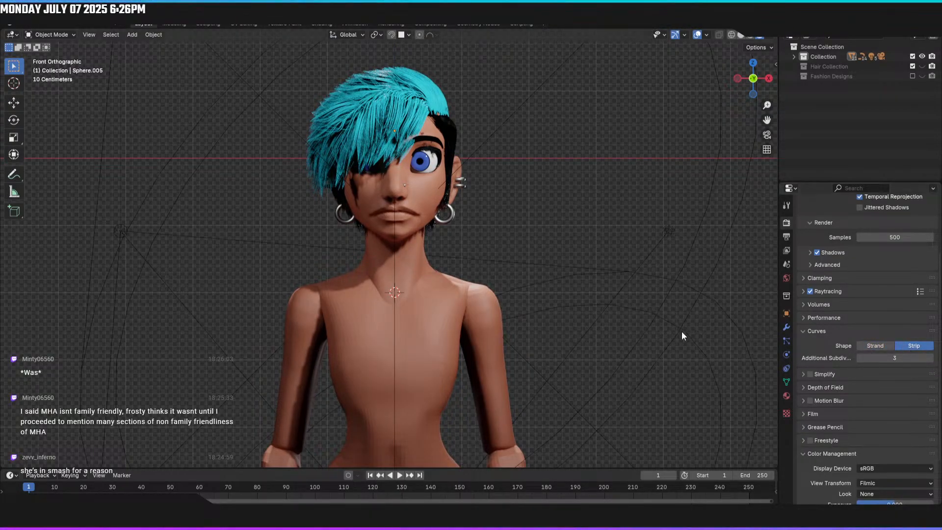
Step: View the cyan hairstyle from an angle and from the front, and switch to solid shading
{"action": "middle_click_drag", "start_coordinate": [570, 311], "coordinate": [480, 258]}
{"action": "key", "text": "KP_1"}
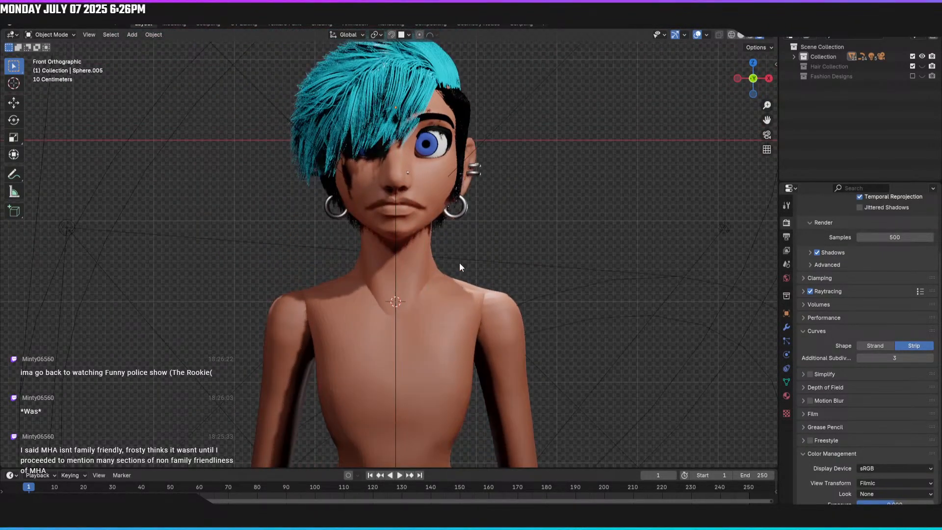
{"action": "scroll", "coordinate": [459, 267], "scroll_direction": "down", "scroll_amount": 1}
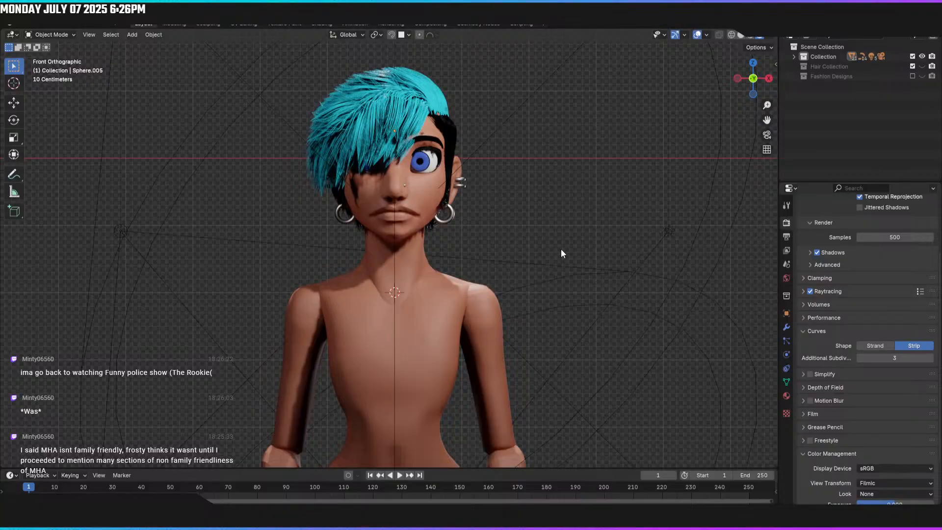
{"action": "key", "text": "z"}
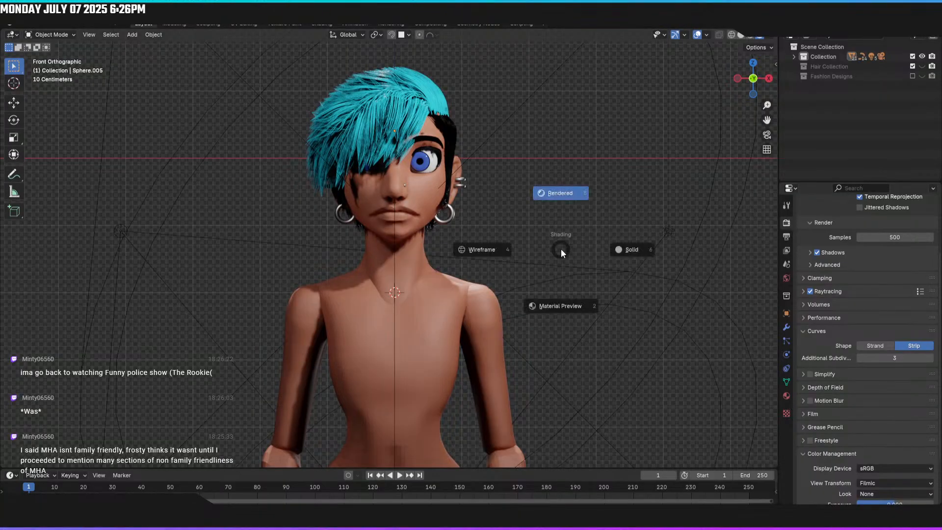
{"action": "left_click", "coordinate": [642, 251]}
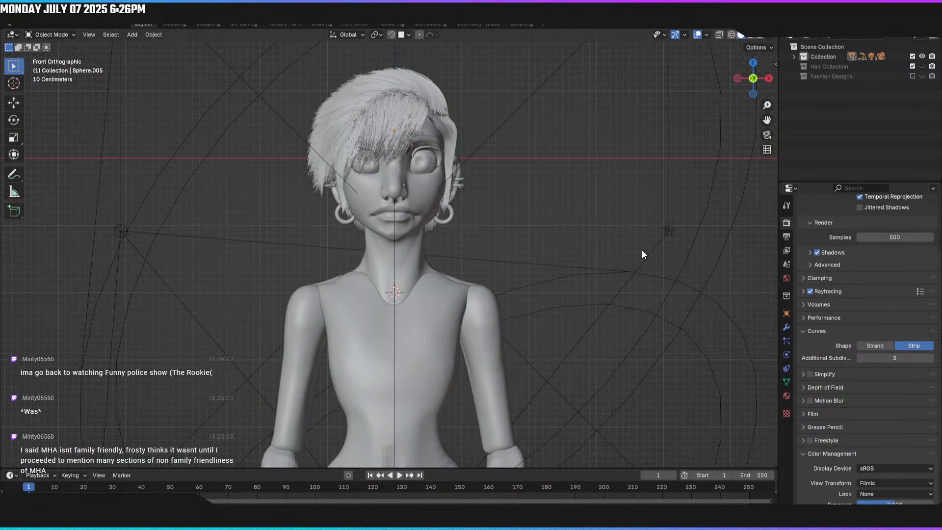
Step: Open the file with the Enhanced Sculpture bust and view it in rendered shading from the side and the front
{"action": "left_click", "coordinate": [23, 24]}
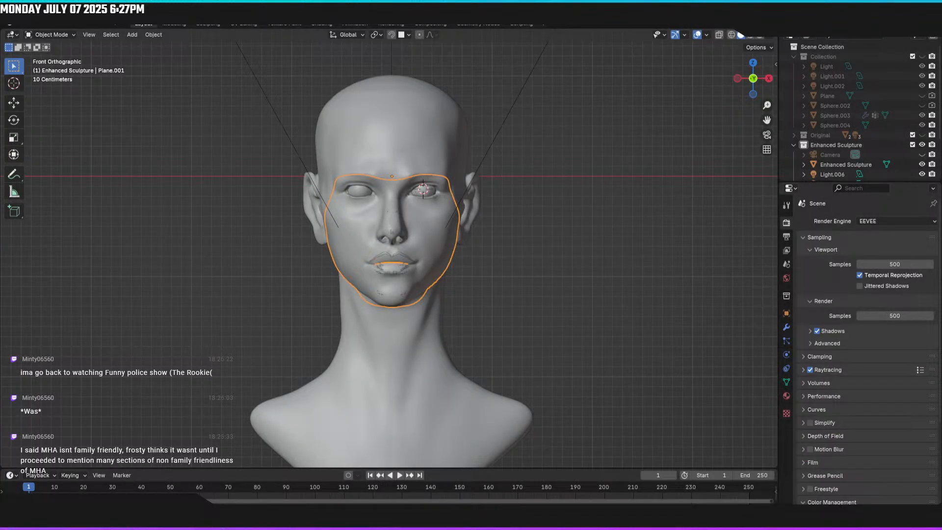
{"action": "key", "text": "z"}
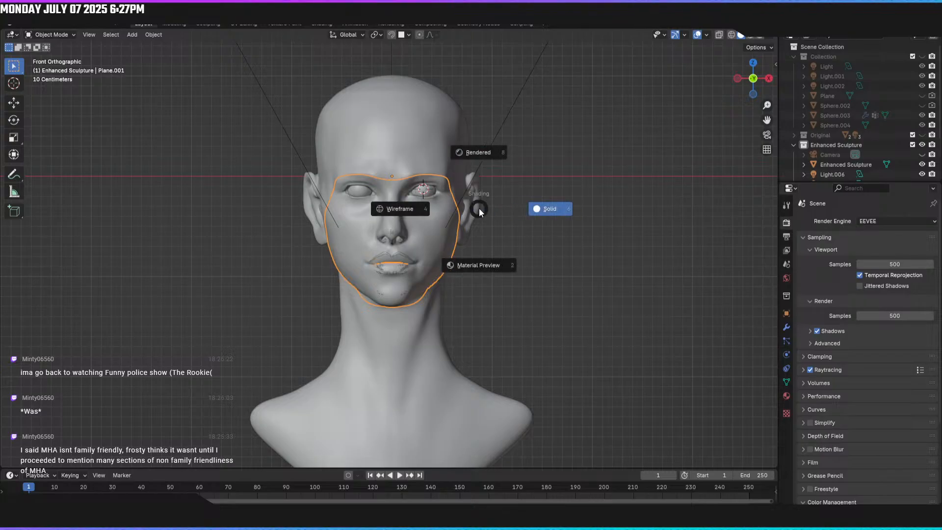
{"action": "left_click", "coordinate": [486, 153]}
{"action": "middle_click_drag", "start_coordinate": [611, 334], "coordinate": [394, 255]}
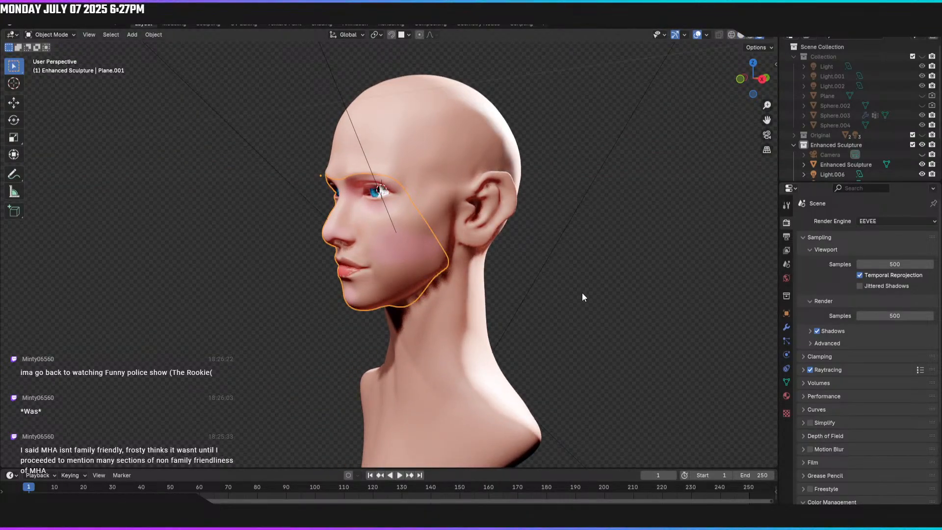
{"action": "middle_click_drag", "start_coordinate": [603, 300], "coordinate": [563, 316]}
{"action": "key", "text": "KP_1"}
Step: Deselect everything and orbit around the rendered bust to examine the face from several angles
{"action": "left_click", "coordinate": [446, 247]}
{"action": "key", "text": "alt+a"}
{"action": "middle_click_drag", "start_coordinate": [479, 259], "coordinate": [513, 308]}
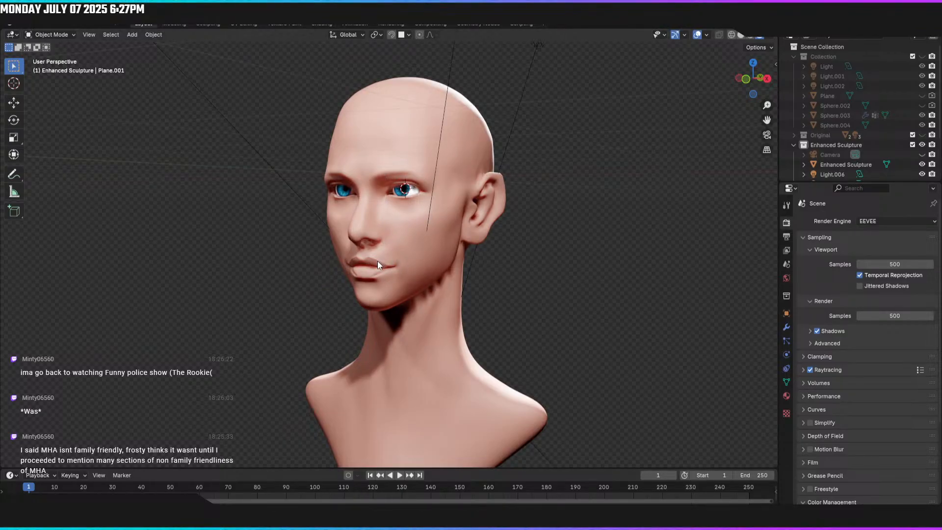
{"action": "middle_click_drag", "start_coordinate": [493, 252], "coordinate": [517, 265]}
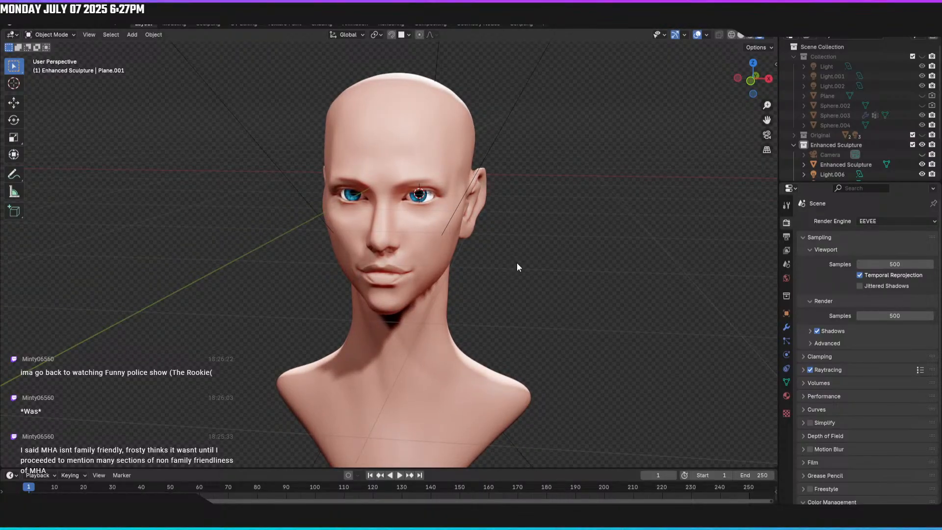
{"action": "middle_click_drag", "start_coordinate": [401, 271], "coordinate": [434, 222]}
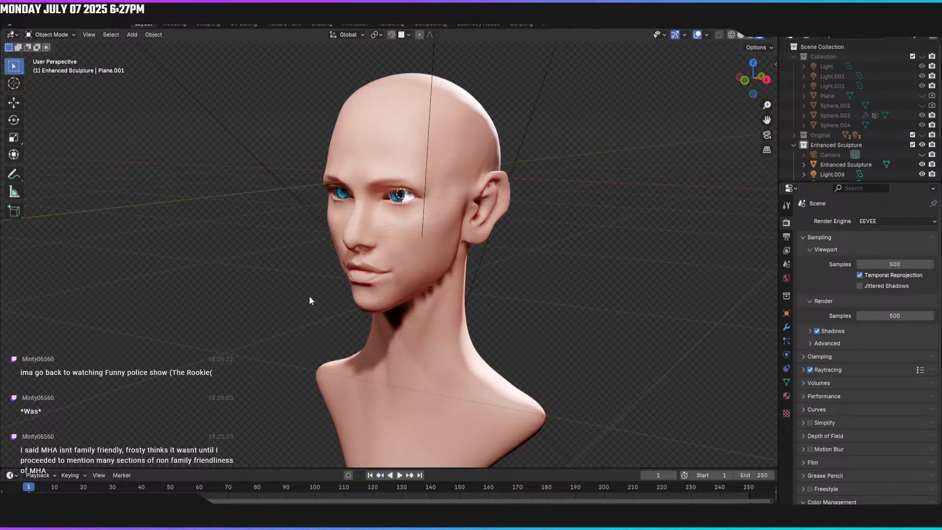
Step: View the bust from the front, undo the last two changes on it and switch to solid shading
{"action": "key", "text": "KP_1"}
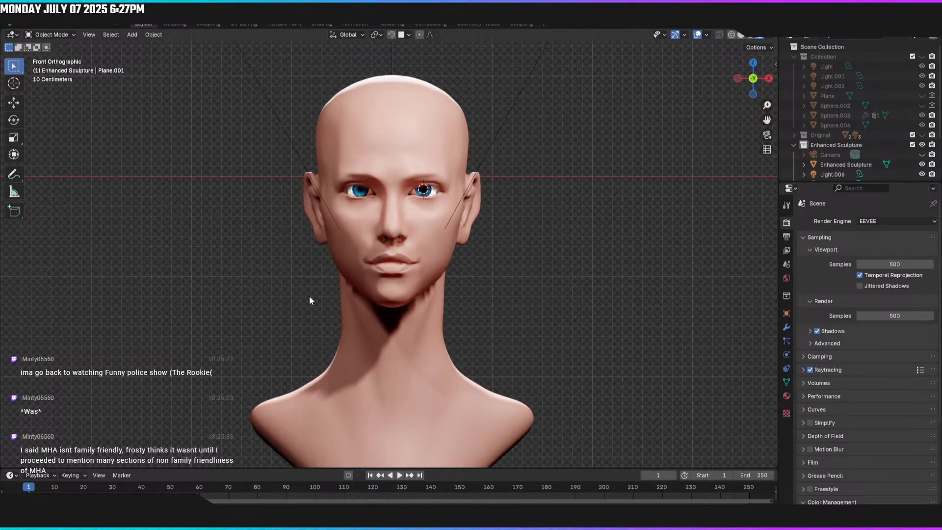
{"action": "key", "text": "ctrl+z"}
{"action": "key", "text": "ctrl+z"}
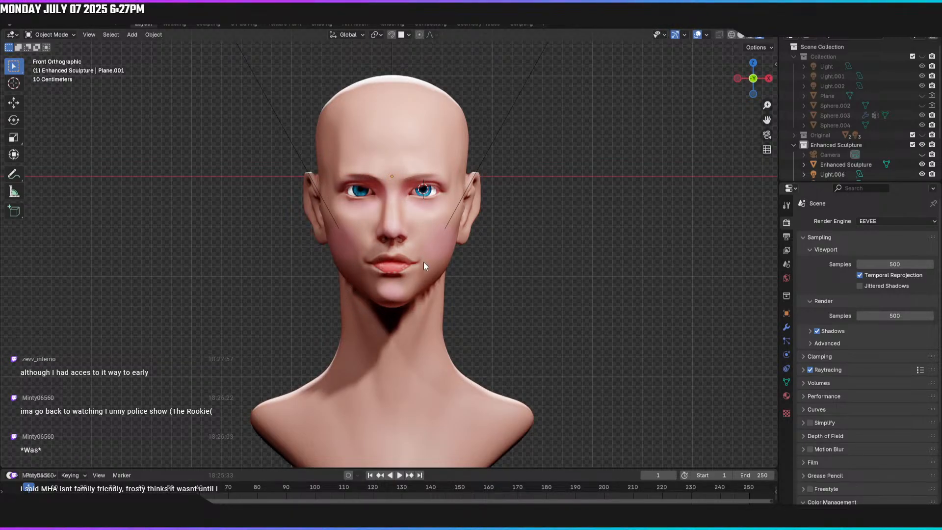
{"action": "key", "text": "z"}
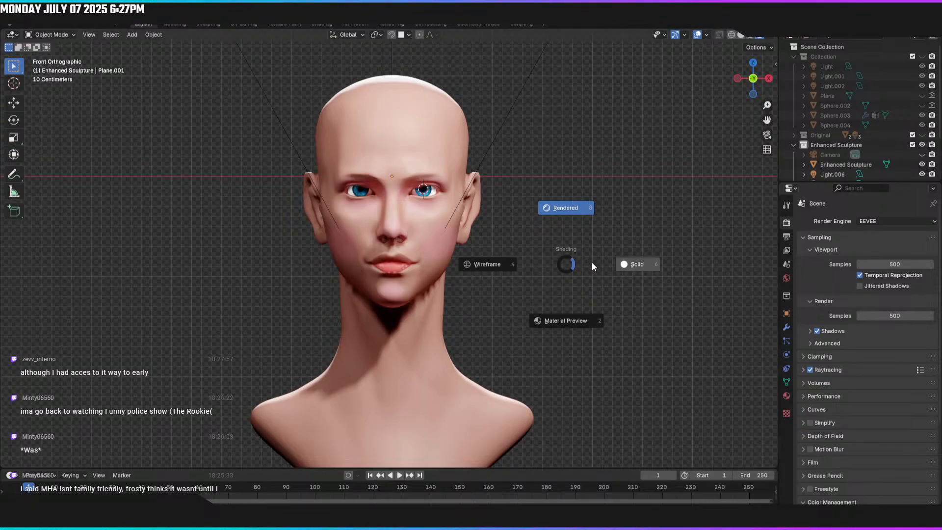
{"action": "left_click", "coordinate": [634, 268]}
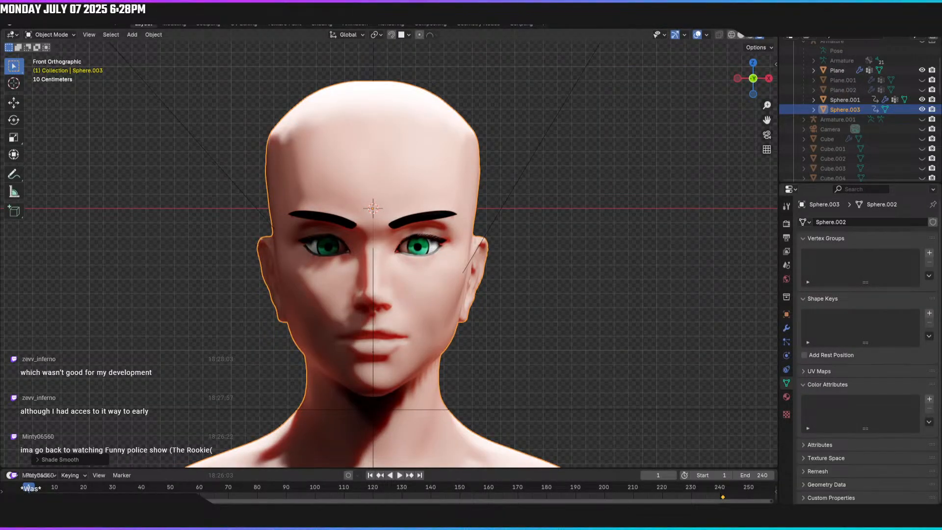
Step: Hide the eyelashes and the eyebrows on the green-eyed head
{"action": "left_click", "coordinate": [603, 247]}
{"action": "middle_click_drag", "start_coordinate": [606, 297], "coordinate": [565, 296]}
{"action": "left_click", "coordinate": [407, 243]}
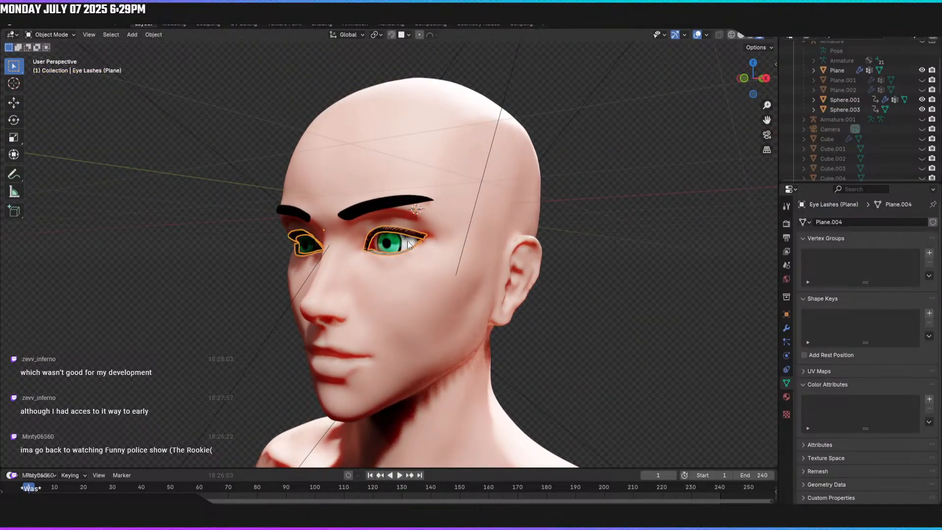
{"action": "key", "text": "alt+a"}
{"action": "key", "text": "KP_1"}
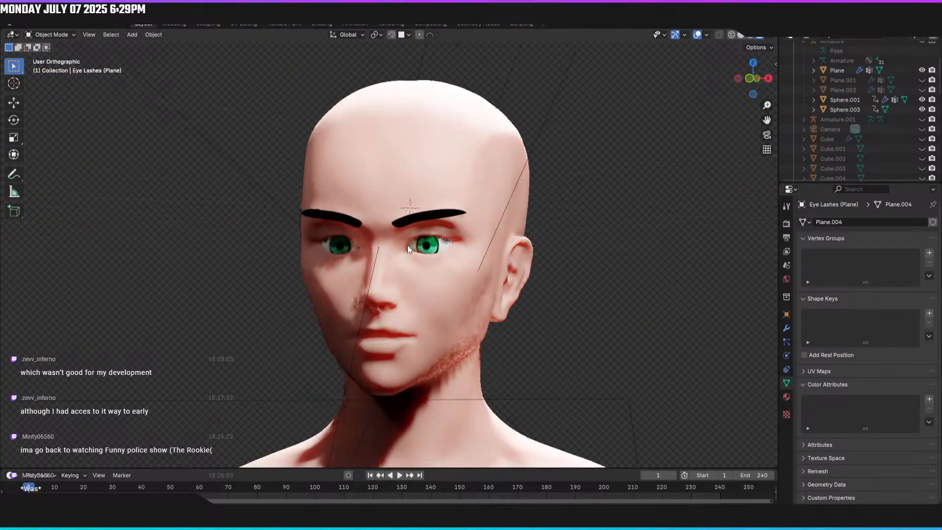
{"action": "left_click", "coordinate": [434, 223]}
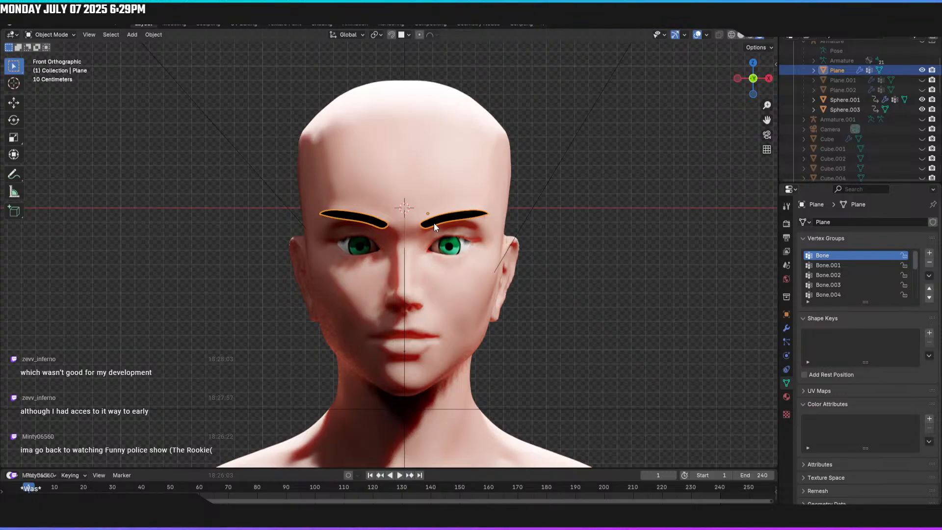
{"action": "key", "text": "h"}
Step: Undo the hiding of the eyebrows and eyelashes on the green-eyed head
{"action": "key", "text": "ctrl+z"}
{"action": "key", "text": "ctrl+z"}
{"action": "key", "text": "ctrl+z"}
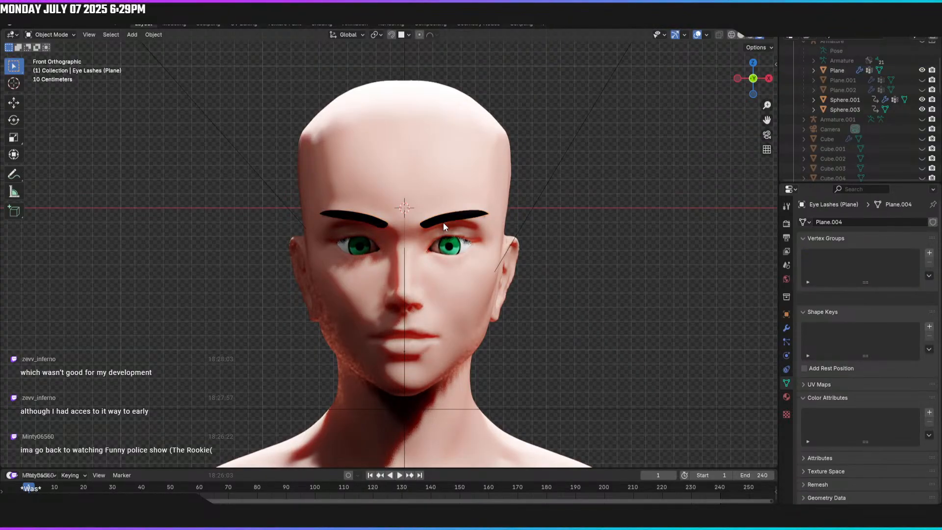
{"action": "key", "text": "ctrl+z"}
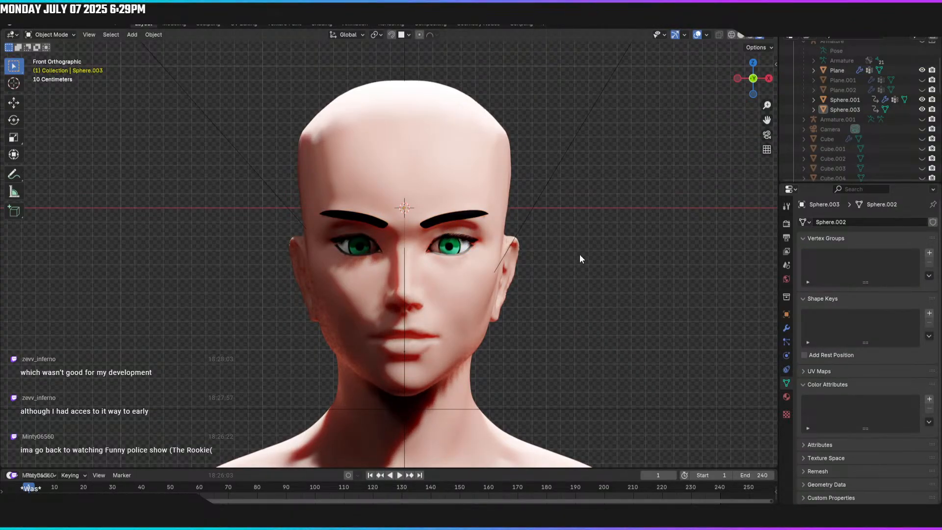
Step: Examine the green-eyed head from several angles and the front in orthographic projection, and switch to solid shading
{"action": "middle_click_drag", "start_coordinate": [610, 294], "coordinate": [398, 292]}
{"action": "middle_click_drag", "start_coordinate": [317, 292], "coordinate": [164, 293]}
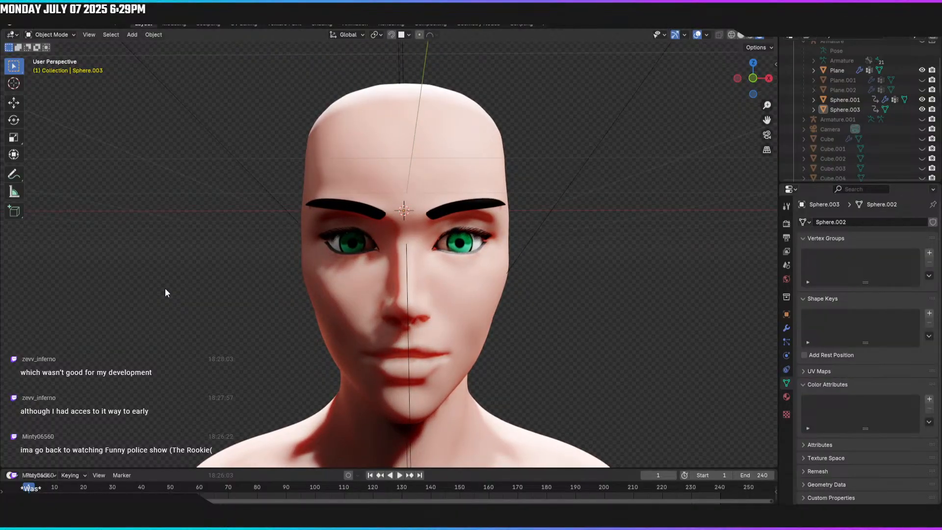
{"action": "key", "text": "KP_5"}
{"action": "mouse_move", "coordinate": [349, 276]}
{"action": "middle_mouse_down"}
{"action": "mouse_move", "coordinate": [299, 275]}
{"action": "mouse_move", "coordinate": [353, 275]}
{"action": "mouse_move", "coordinate": [346, 275]}
{"action": "middle_mouse_up"}
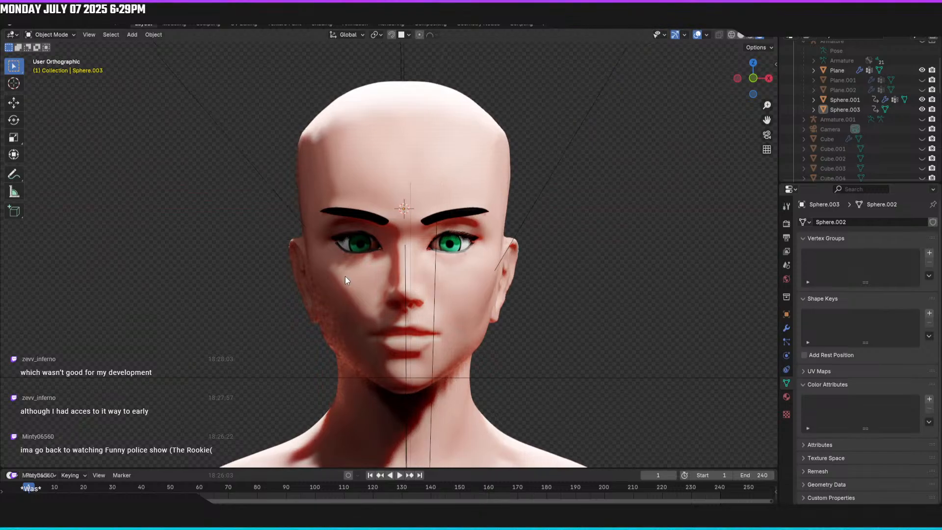
{"action": "key", "text": "KP_1"}
{"action": "key", "text": "z"}
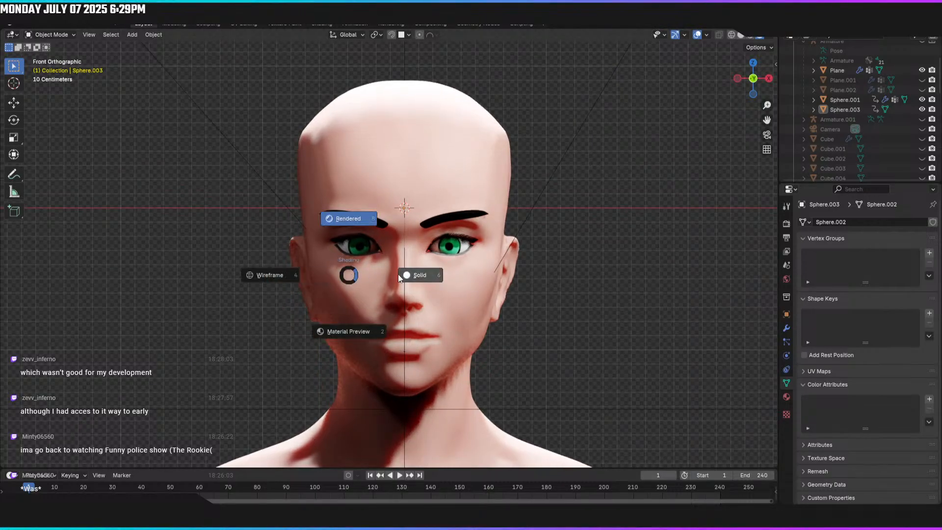
{"action": "left_click", "coordinate": [432, 278]}
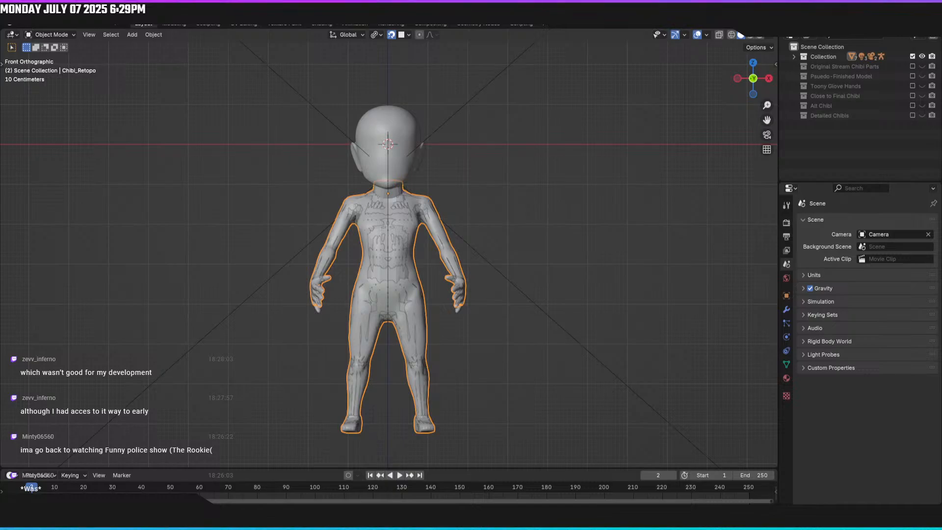
Step: Enable the Detailed Chibis collection in the chibi file, isolate it in the viewport and switch to rendered shading
{"action": "left_click", "coordinate": [602, 224]}
{"action": "left_click", "coordinate": [393, 228]}
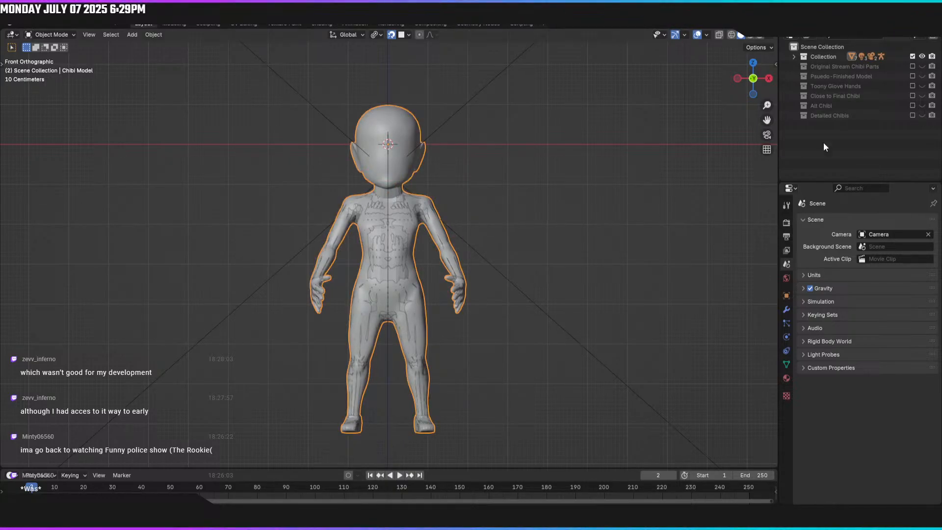
{"action": "left_click", "coordinate": [913, 114]}
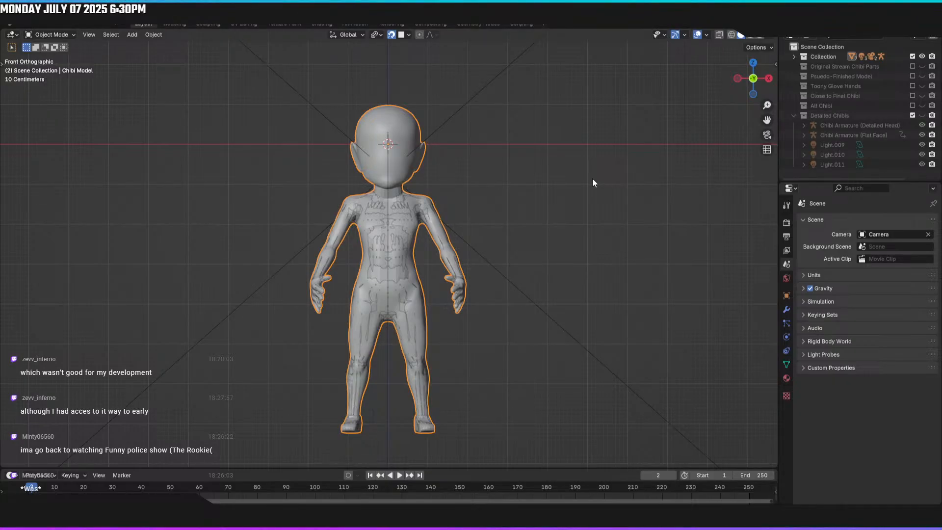
{"action": "key", "text": "7"}
{"action": "key", "text": "z"}
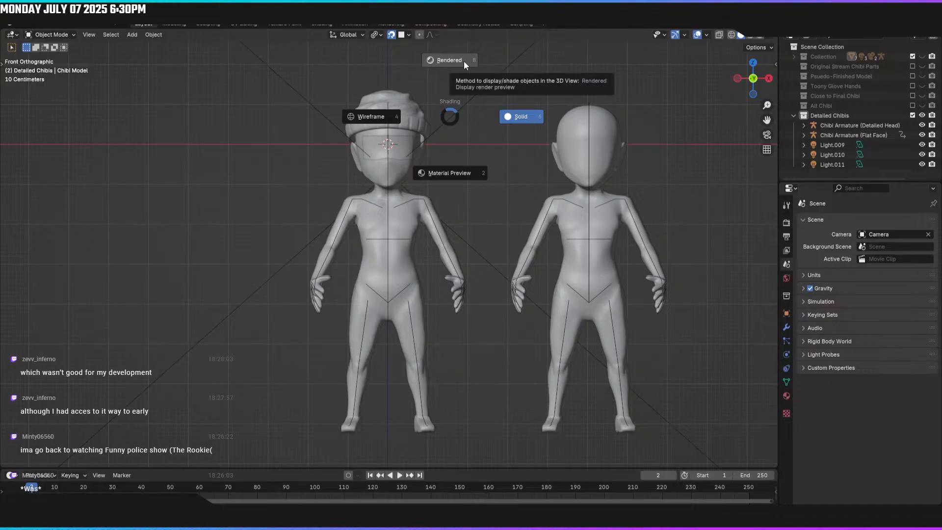
{"action": "left_click", "coordinate": [464, 61]}
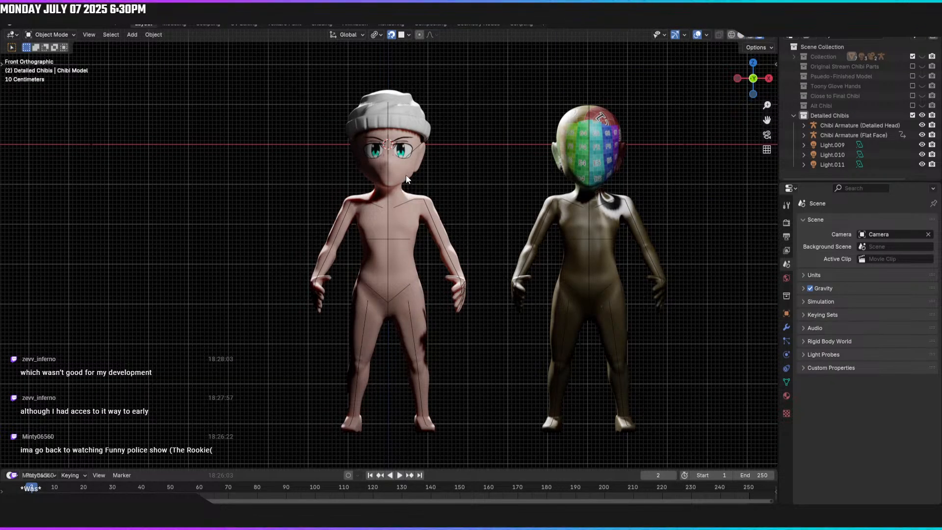
Step: View the detailed chibis from the side in solid shading, and isolate the main Collection in right view
{"action": "middle_click_drag", "start_coordinate": [413, 172], "coordinate": [449, 196]}
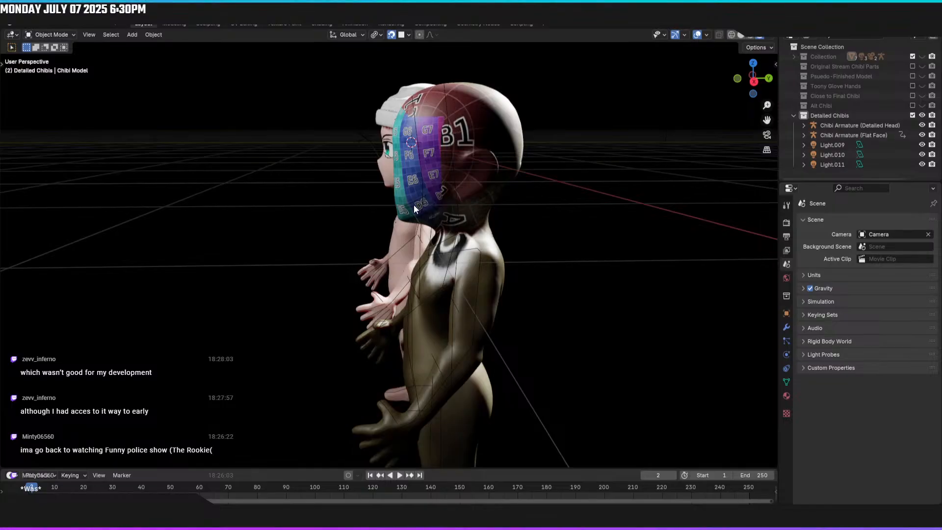
{"action": "key", "text": "z"}
{"action": "left_click", "coordinate": [464, 210]}
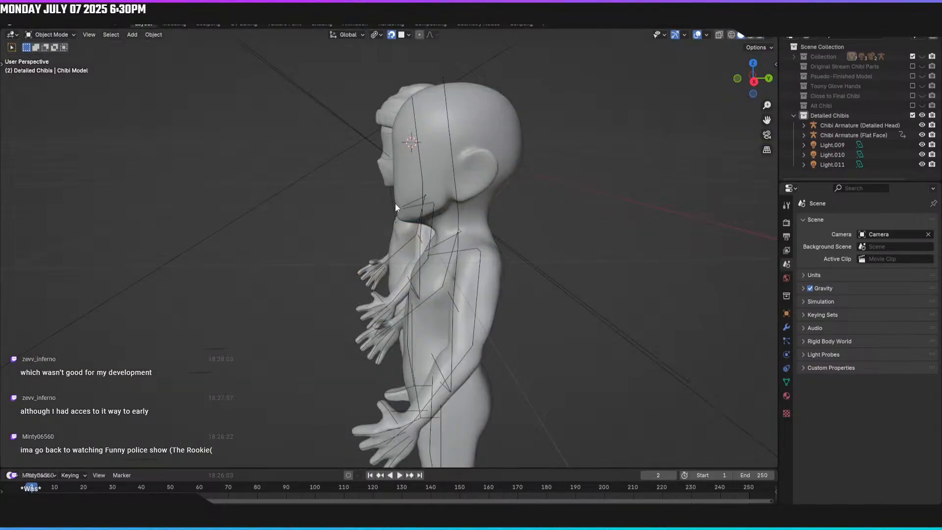
{"action": "key", "text": "1"}
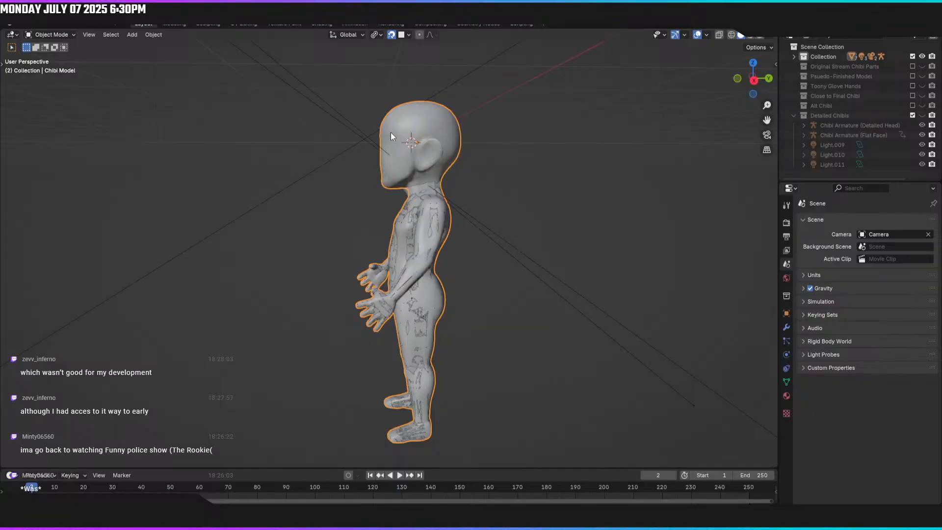
{"action": "key", "text": "KP_3"}
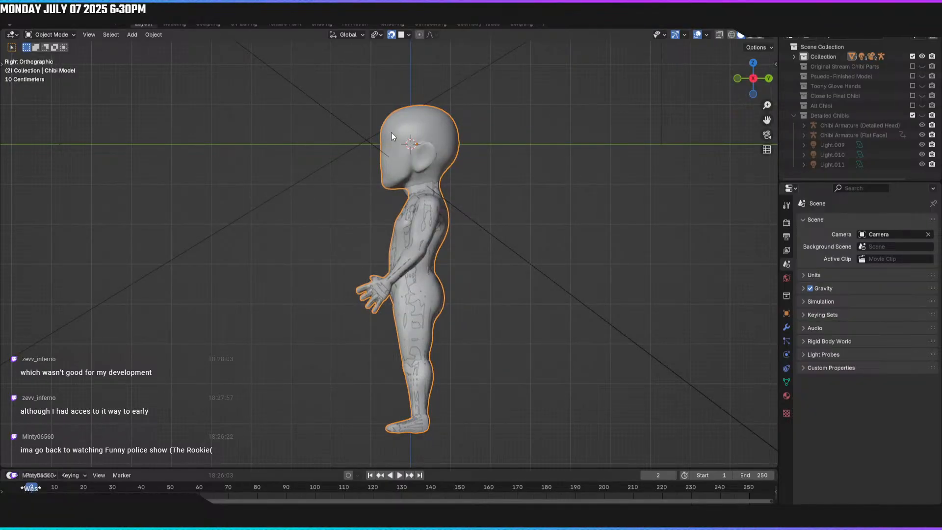
Step: Compare the head profiles in close-up by alternating between the Detailed Chibis collection and the main Collection
{"action": "key", "text": "7"}
{"action": "scroll", "coordinate": [401, 134], "scroll_direction": "up", "scroll_amount": 4}
{"action": "middle_click_drag", "start_coordinate": [416, 122], "coordinate": [444, 386], "text": "shift"}
{"action": "left_click", "coordinate": [395, 315]}
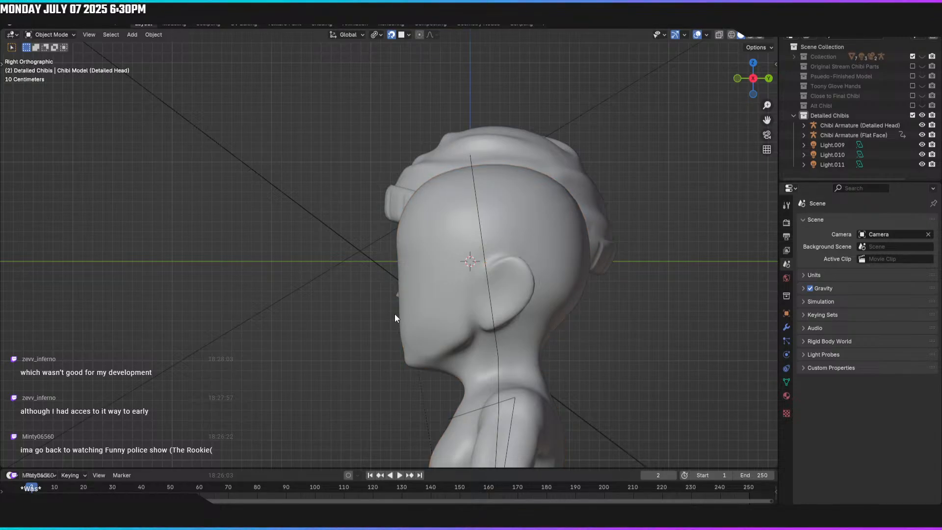
{"action": "key", "text": "1"}
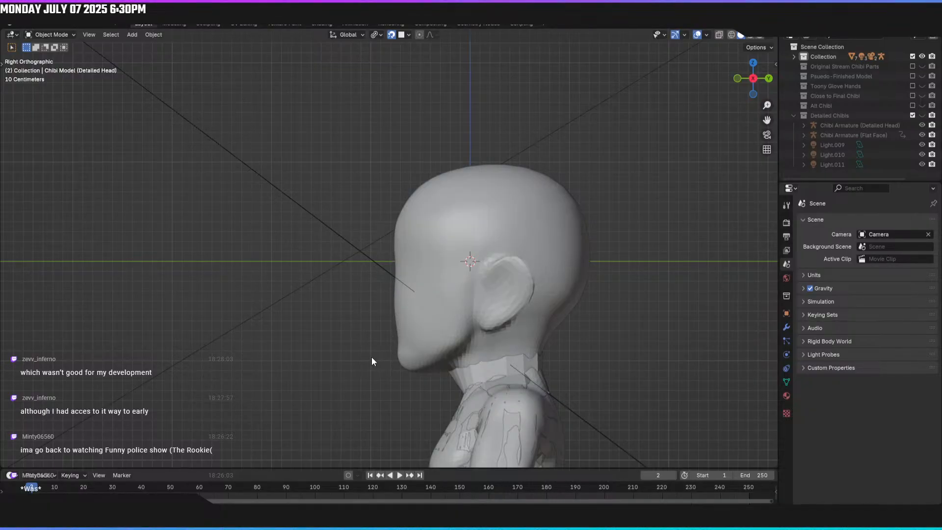
{"action": "key", "text": "7"}
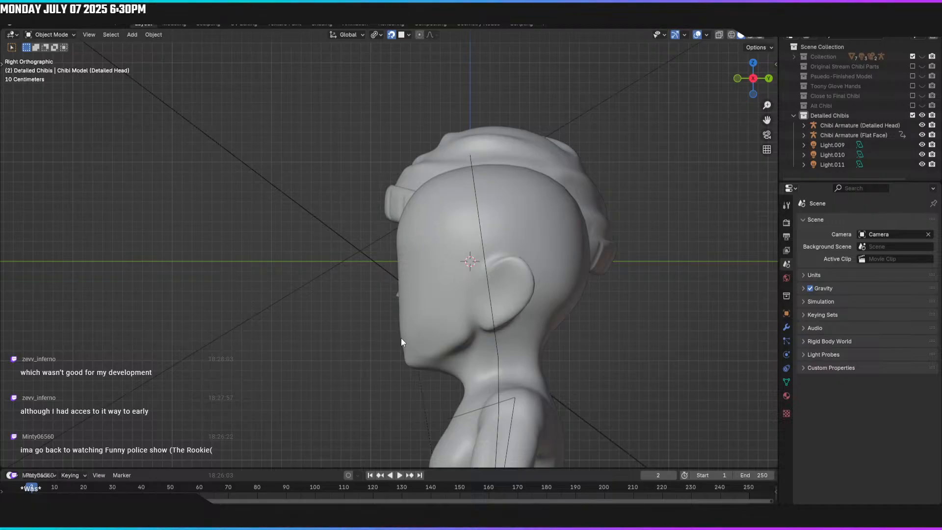
{"action": "mouse_move", "coordinate": [422, 282]}
{"action": "middle_mouse_down"}
{"action": "mouse_move", "coordinate": [496, 286]}
{"action": "mouse_move", "coordinate": [500, 276]}
{"action": "mouse_move", "coordinate": [431, 286]}
{"action": "mouse_move", "coordinate": [421, 278]}
{"action": "mouse_move", "coordinate": [428, 275]}
{"action": "middle_mouse_up"}
{"action": "key", "text": "1"}
{"action": "key", "text": "7"}
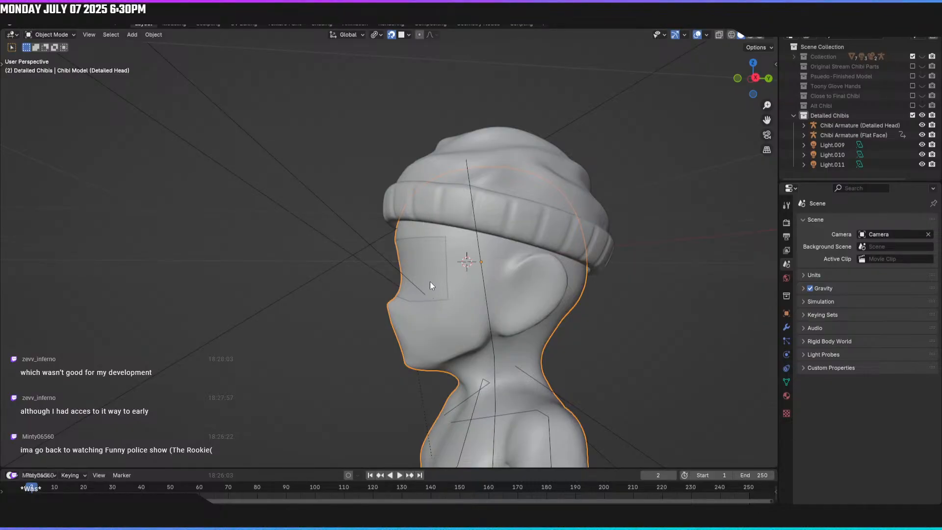
{"action": "middle_click_drag", "start_coordinate": [430, 281], "coordinate": [494, 286]}
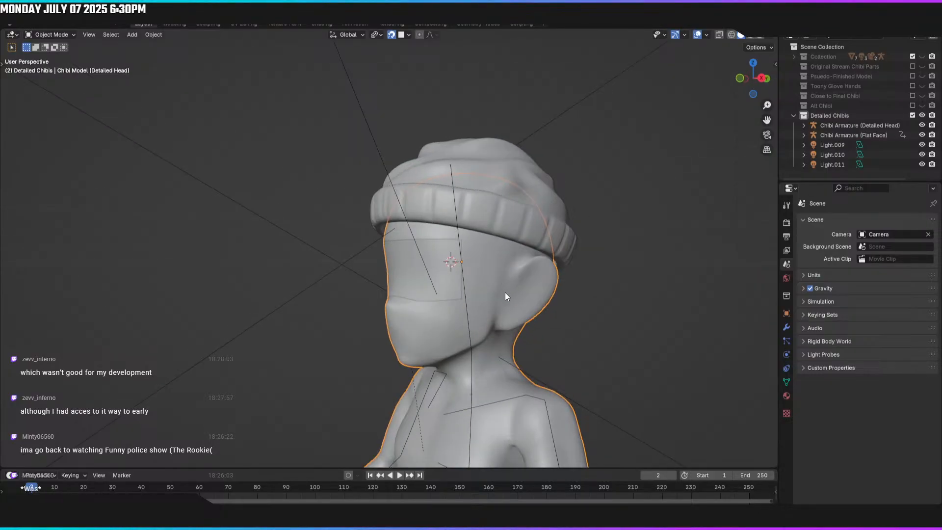
Step: Try to move the eye plane away from the detailed chibi's face in rendered front view
{"action": "key", "text": "KP_1"}
{"action": "key", "text": "z"}
{"action": "left_click", "coordinate": [523, 234]}
{"action": "left_click", "coordinate": [428, 275]}
{"action": "key", "text": "g"}
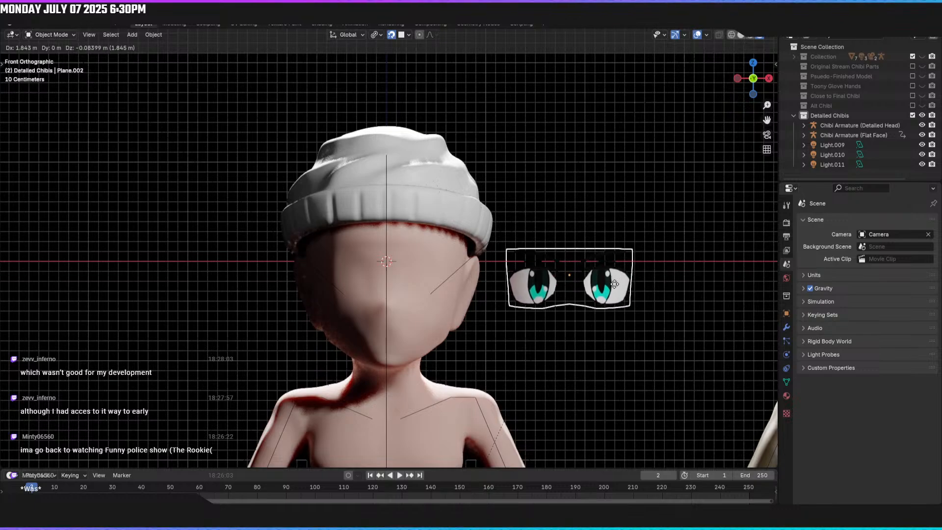
{"action": "right_click", "coordinate": [618, 305]}
Step: Hide the flat-face chibi's armature and the beanie on the detailed chibi
{"action": "middle_click_drag", "start_coordinate": [619, 297], "coordinate": [573, 310]}
{"action": "left_click", "coordinate": [721, 275]}
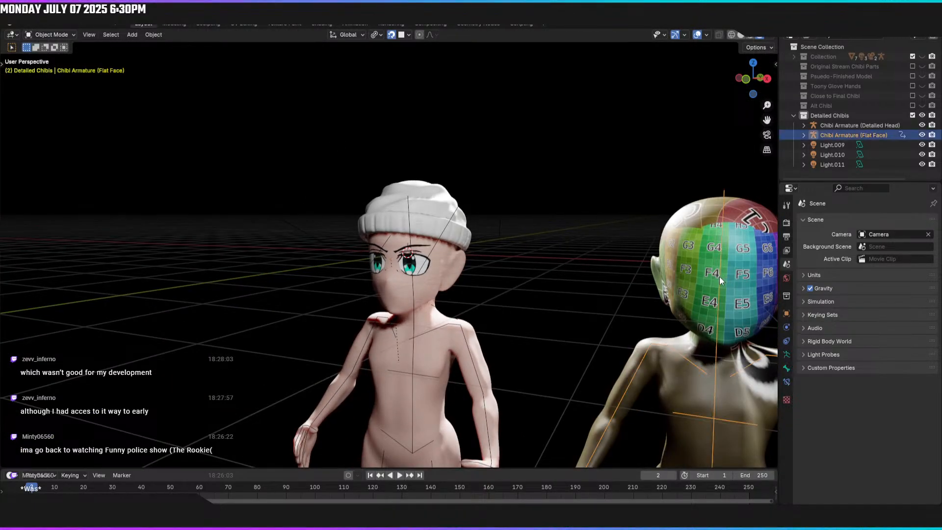
{"action": "key", "text": "h"}
{"action": "left_click", "coordinate": [421, 215]}
{"action": "key", "text": "h"}
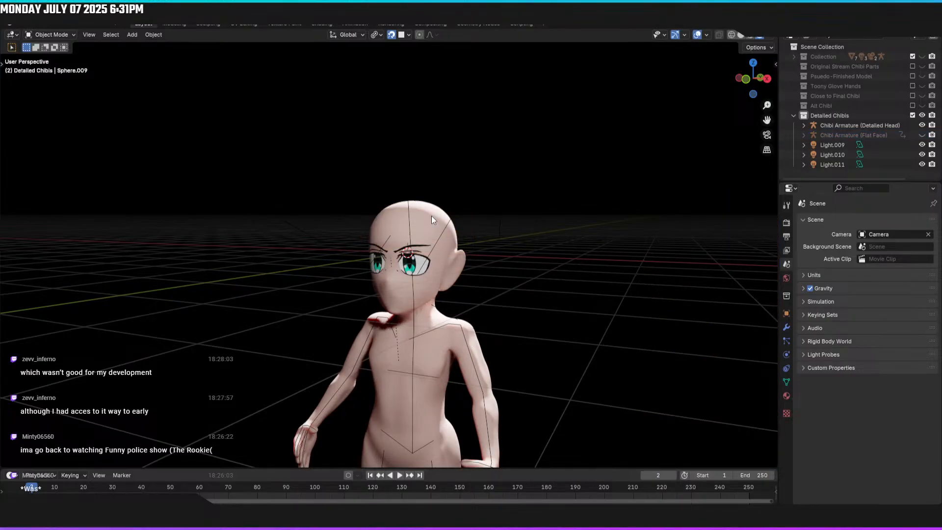
Step: Examine the detailed chibi's bald head and face from the front and the side, and frame the full body
{"action": "key", "text": "KP_1"}
{"action": "middle_click_drag", "start_coordinate": [496, 150], "coordinate": [511, 66], "text": "shift"}
{"action": "scroll", "coordinate": [506, 84], "scroll_direction": "up", "scroll_amount": 1}
{"action": "middle_click_drag", "start_coordinate": [491, 198], "coordinate": [436, 265], "text": "shift"}
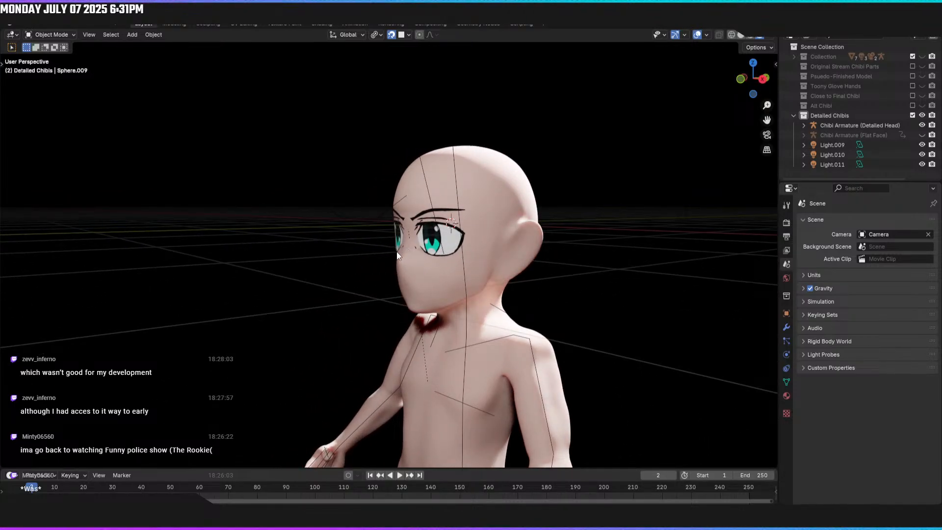
{"action": "middle_click_drag", "start_coordinate": [379, 269], "coordinate": [409, 275]}
{"action": "key", "text": "KP_1"}
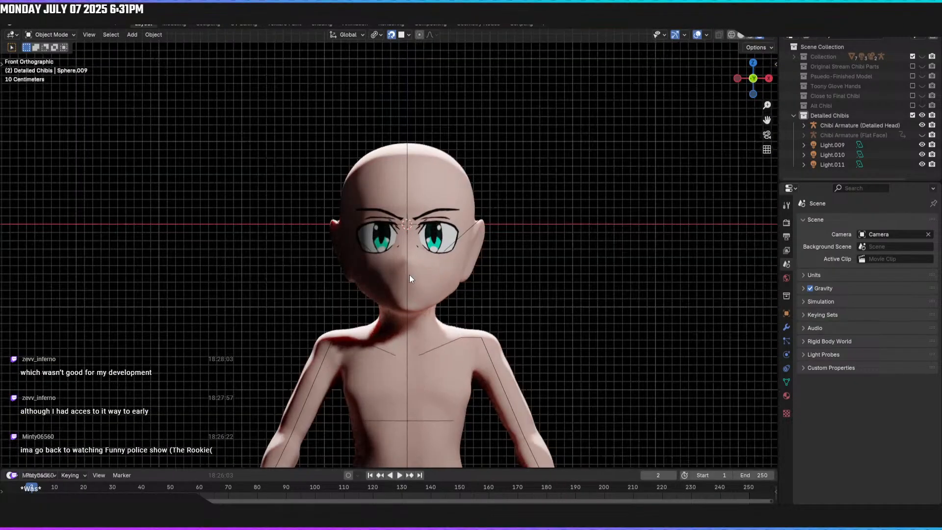
{"action": "scroll", "coordinate": [410, 274], "scroll_direction": "down", "scroll_amount": 4}
{"action": "middle_click_drag", "start_coordinate": [479, 265], "coordinate": [490, 165], "text": "shift"}
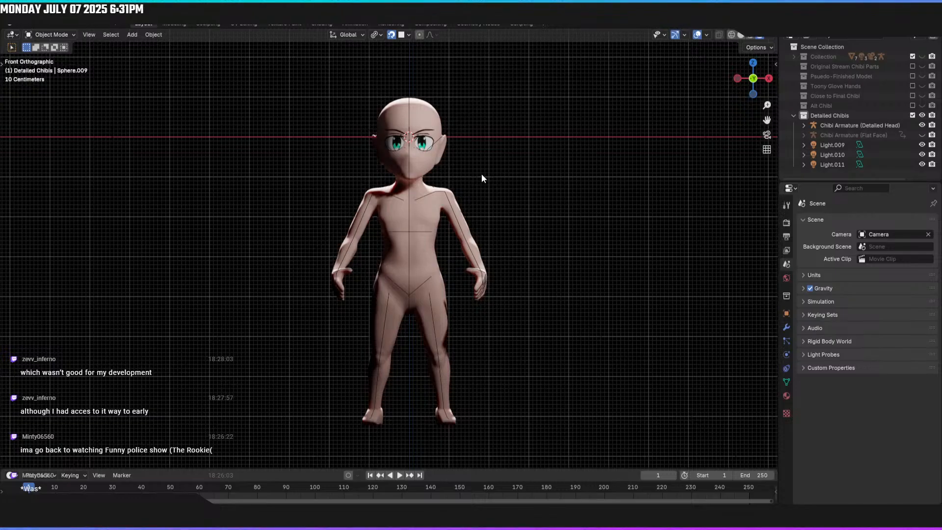
Step: Go back to frame 0, view the crouching chibi pose from an angle and the front, and switch to solid shading
{"action": "key", "text": "Left"}
{"action": "key", "text": "Left"}
{"action": "middle_click_drag", "start_coordinate": [473, 176], "coordinate": [424, 257]}
{"action": "key", "text": "KP_1"}
{"action": "key", "text": "z"}
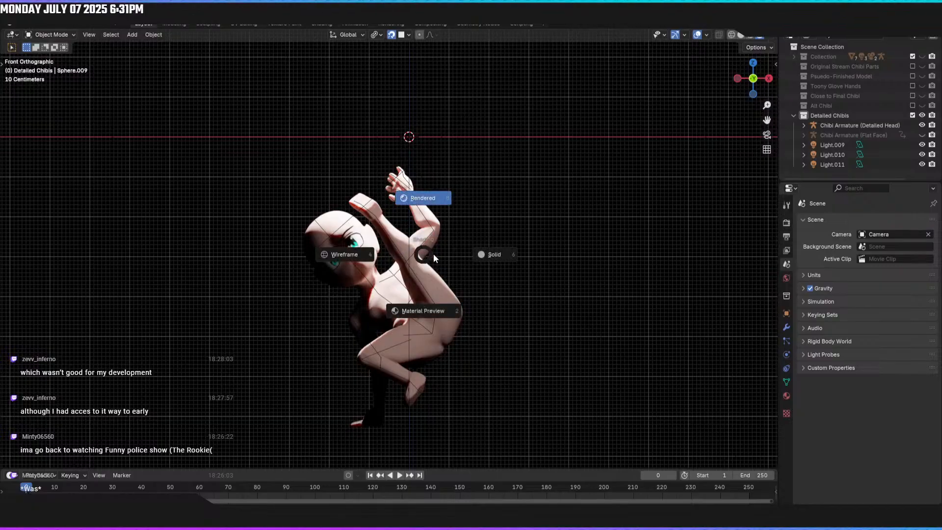
{"action": "left_click", "coordinate": [487, 255]}
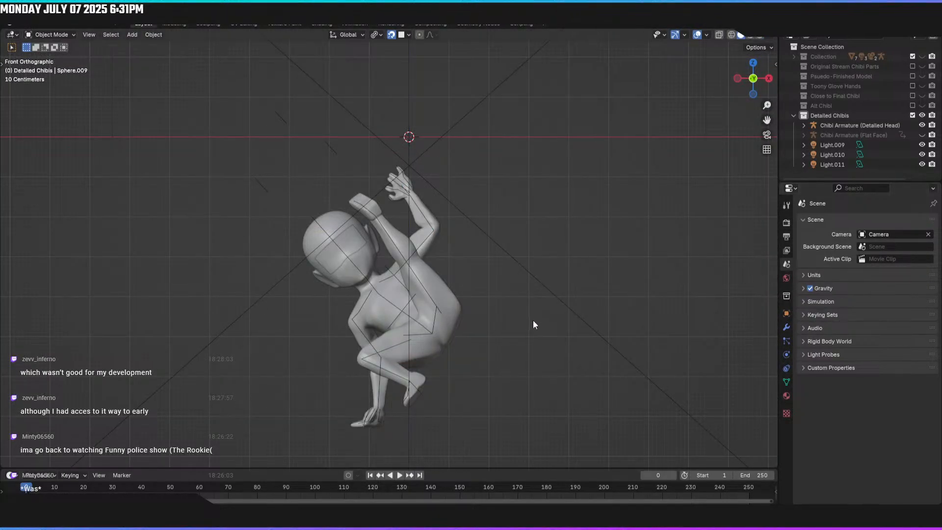
Step: Add a mesh plane and move it down along Z about 7.4 m, just beneath the chibi's feet
{"action": "key", "text": "shift+a"}
{"action": "mouse_move", "coordinate": [527, 320]}
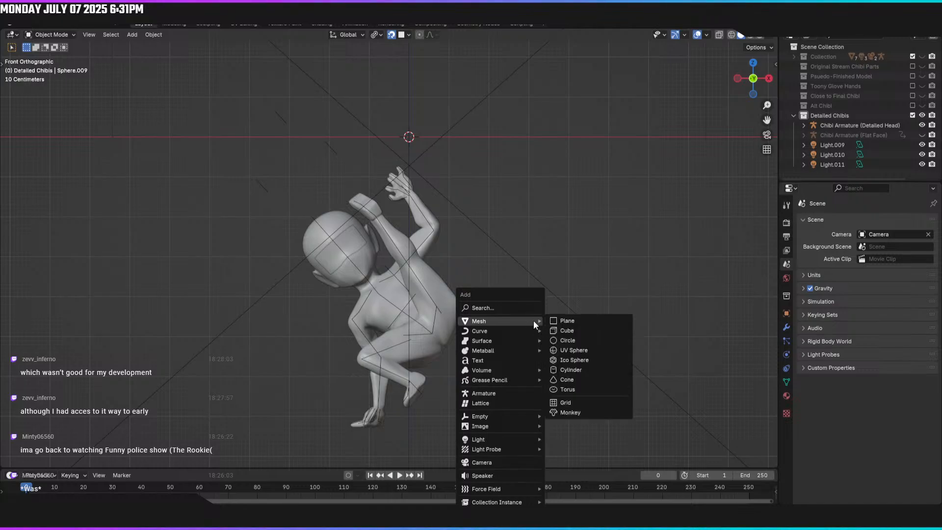
{"action": "left_click", "coordinate": [563, 321]}
{"action": "key", "text": "g"}
{"action": "key", "text": "z"}
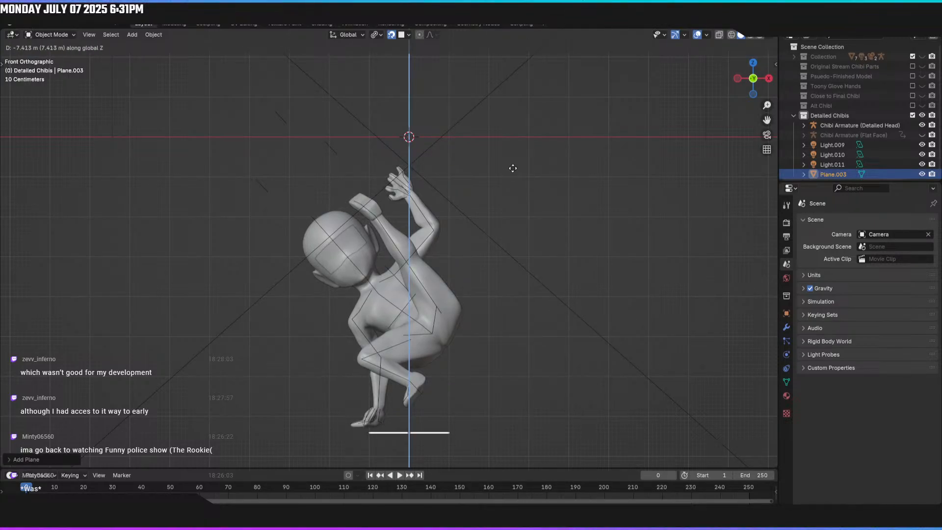
{"action": "left_click", "coordinate": [511, 165]}
Step: Scale the plane up into a wide floor under the chibi and check its level in front view
{"action": "middle_click_drag", "start_coordinate": [430, 191], "coordinate": [416, 298]}
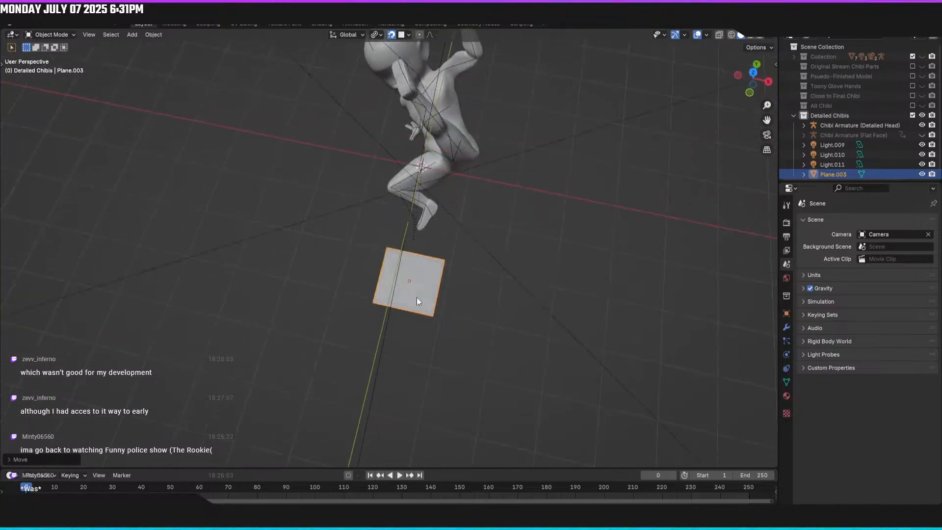
{"action": "middle_click_drag", "start_coordinate": [455, 216], "coordinate": [421, 183]}
{"action": "key", "text": "s"}
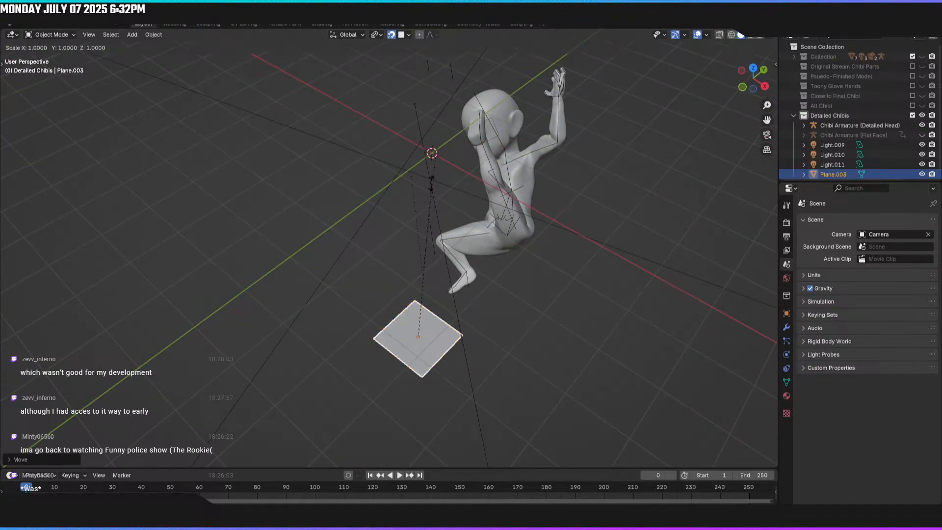
{"action": "key", "text": "5"}
{"action": "left_click", "coordinate": [455, 115]}
{"action": "middle_click_drag", "start_coordinate": [455, 114], "coordinate": [462, 65]}
{"action": "key", "text": "KP_1"}
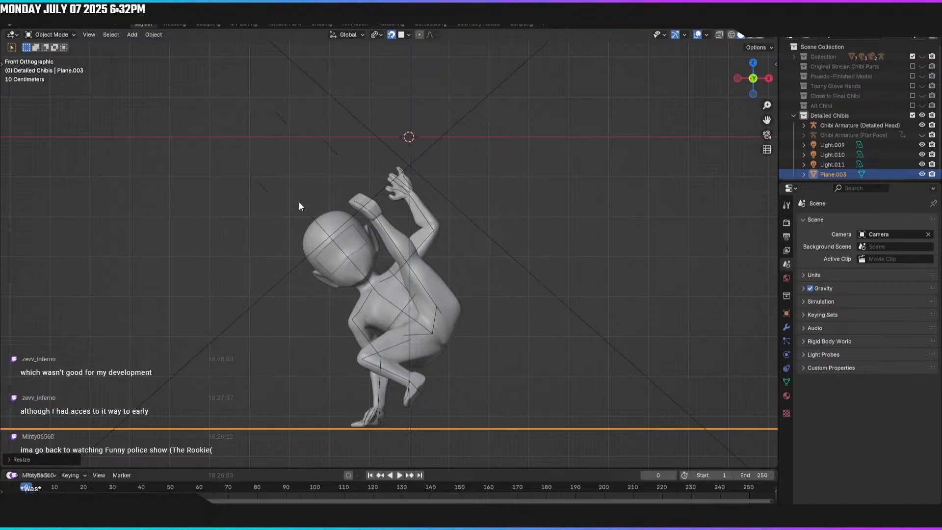
Step: Switch to rendered shading and examine the crouching pose with its floor shadow from the front, the side and an angle
{"action": "key", "text": "z"}
{"action": "left_click", "coordinate": [376, 242]}
{"action": "mouse_move", "coordinate": [493, 260]}
{"action": "middle_mouse_down"}
{"action": "mouse_move", "coordinate": [470, 299]}
{"action": "mouse_move", "coordinate": [469, 282]}
{"action": "mouse_move", "coordinate": [510, 256]}
{"action": "middle_mouse_up"}
{"action": "middle_click_drag", "start_coordinate": [457, 284], "coordinate": [486, 280]}
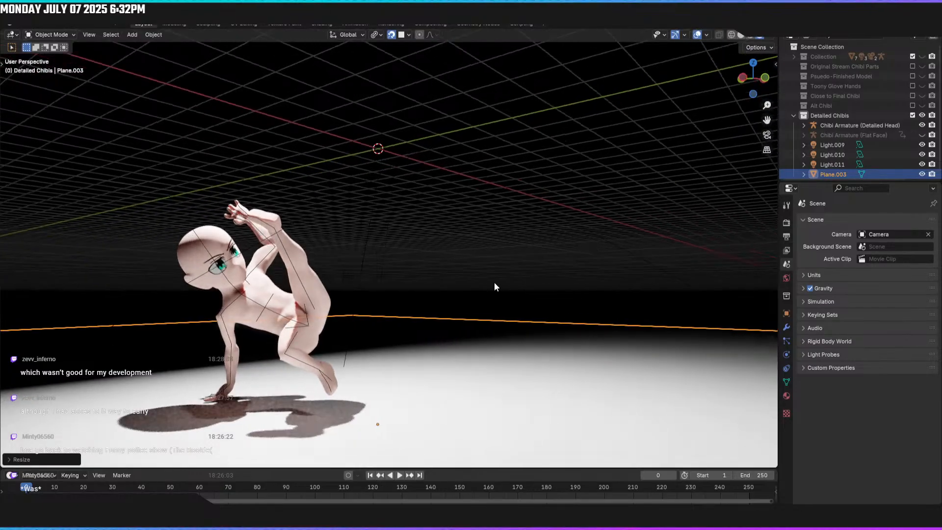
{"action": "mouse_move", "coordinate": [352, 261]}
{"action": "middle_mouse_down"}
{"action": "mouse_move", "coordinate": [339, 249]}
{"action": "mouse_move", "coordinate": [363, 247]}
{"action": "middle_mouse_up"}
{"action": "key", "text": "KP_1"}
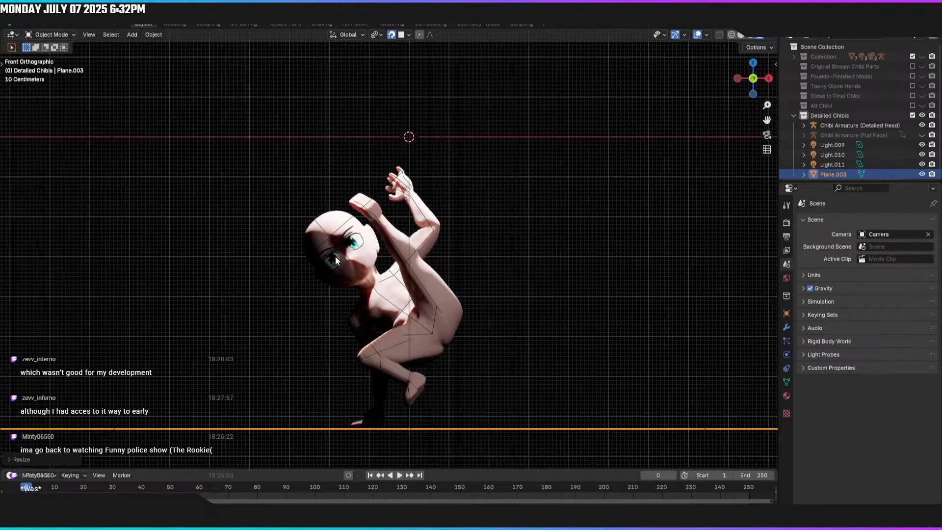
{"action": "key", "text": "KP_3"}
{"action": "middle_click_drag", "start_coordinate": [515, 287], "coordinate": [457, 220], "text": "shift"}
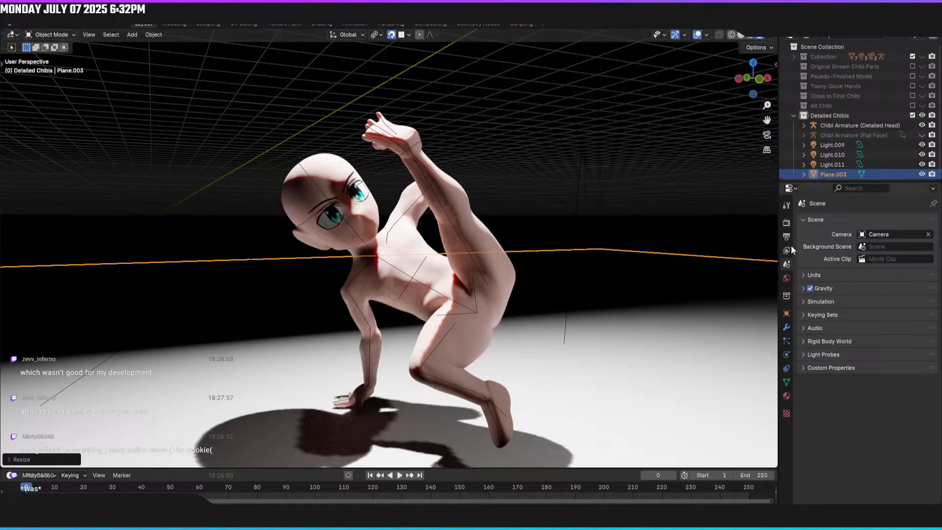
Step: Turn EEVEE raytracing off, inspect the crouching pose without it, and turn it back on
{"action": "left_click", "coordinate": [786, 223]}
{"action": "left_click", "coordinate": [810, 369]}
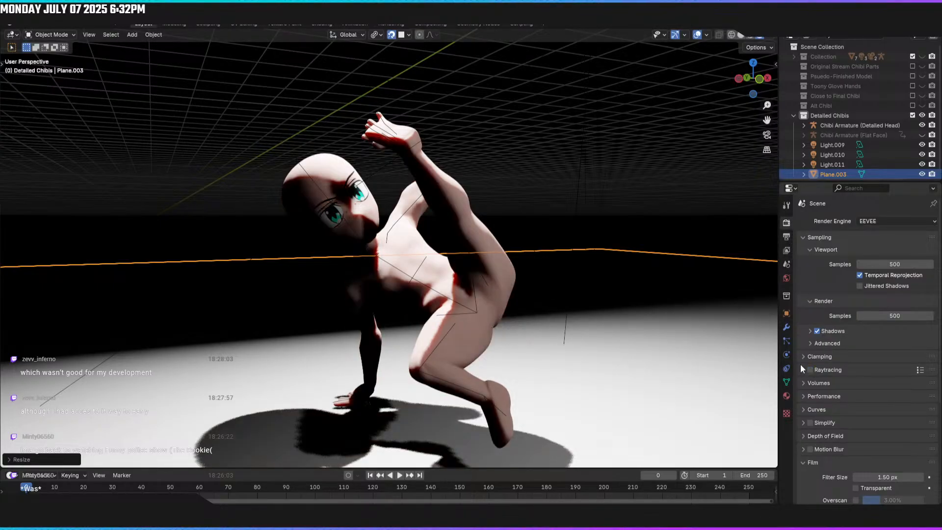
{"action": "middle_click_drag", "start_coordinate": [472, 325], "coordinate": [579, 316]}
{"action": "middle_click_drag", "start_coordinate": [591, 316], "coordinate": [144, 304]}
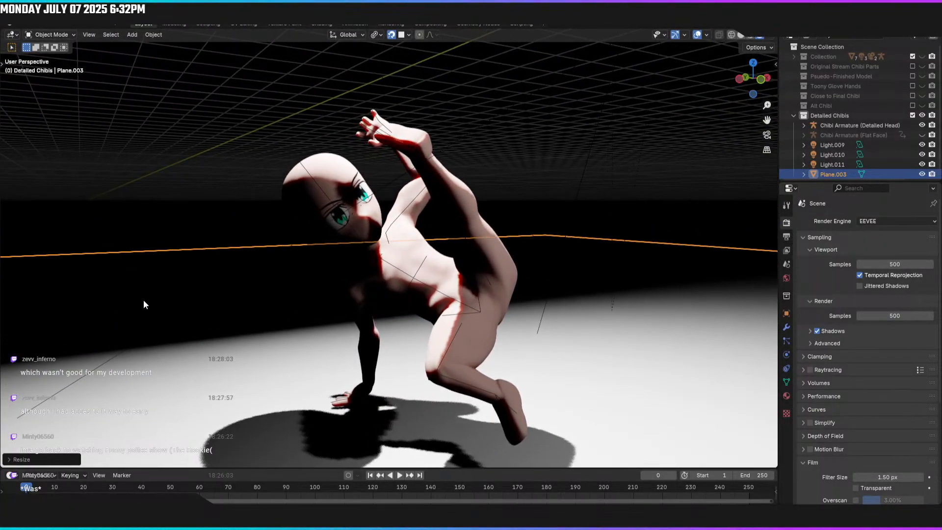
{"action": "left_click", "coordinate": [810, 369]}
Step: Advance to frame 1 and examine the standing pose in rendered shading from the front, an angle and the side
{"action": "key", "text": "KP_1"}
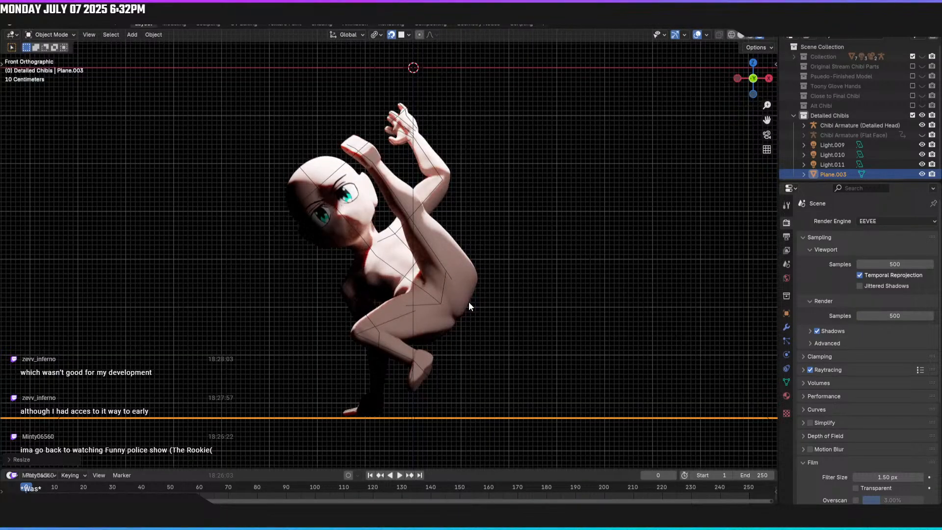
{"action": "key", "text": "Right"}
{"action": "scroll", "coordinate": [482, 303], "scroll_direction": "down", "scroll_amount": 1}
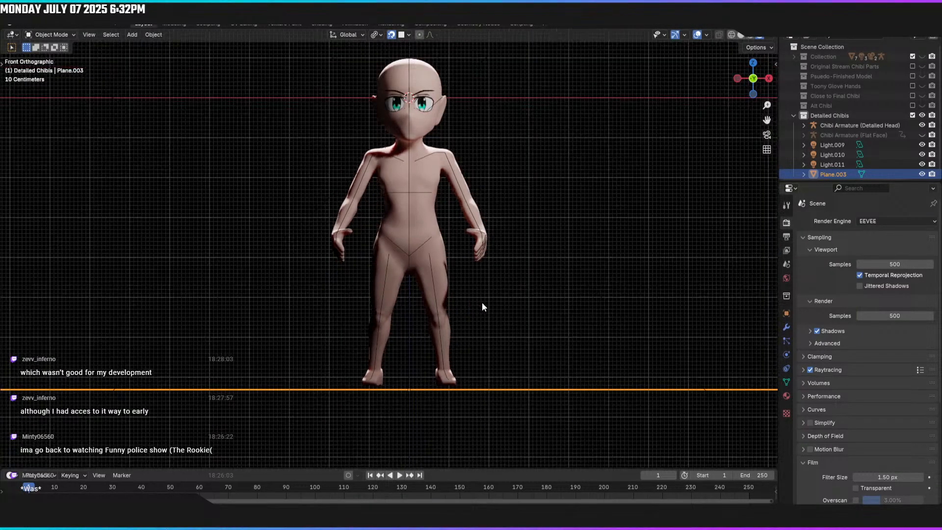
{"action": "middle_click_drag", "start_coordinate": [482, 302], "coordinate": [446, 319]}
{"action": "scroll", "coordinate": [445, 320], "scroll_direction": "down", "scroll_amount": 2}
{"action": "scroll", "coordinate": [446, 320], "scroll_direction": "down", "scroll_amount": 2}
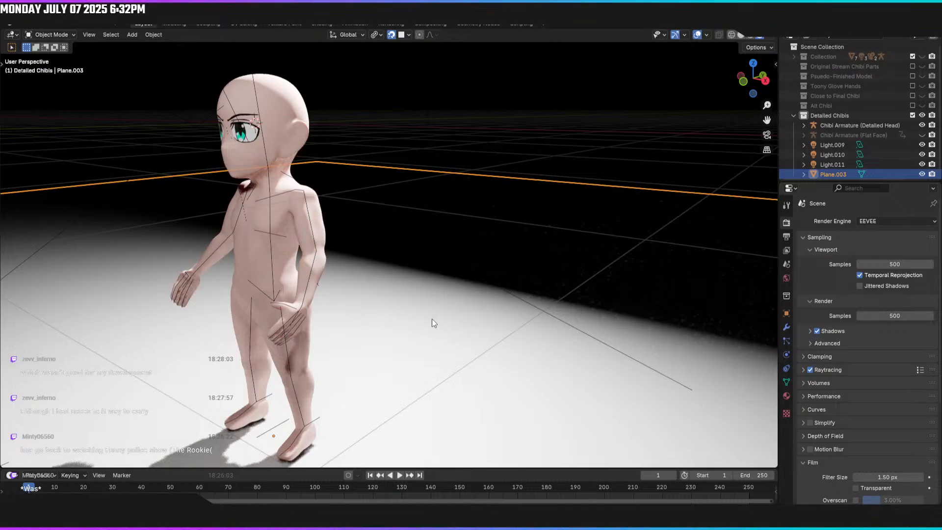
{"action": "key", "text": "KP_1"}
{"action": "key", "text": "KP_3"}
{"action": "middle_click_drag", "start_coordinate": [344, 311], "coordinate": [468, 343], "text": "shift"}
{"action": "key", "text": "KP_1"}
{"action": "scroll", "coordinate": [443, 343], "scroll_direction": "up", "scroll_amount": 2}
{"action": "middle_click_drag", "start_coordinate": [440, 340], "coordinate": [321, 334], "text": "shift"}
Step: Compare the chibi's hand close up between frames 1 and 2, finishing on frame 2
{"action": "key", "text": "Right"}
{"action": "scroll", "coordinate": [370, 328], "scroll_direction": "up", "scroll_amount": 2}
{"action": "key", "text": "Left"}
{"action": "key", "text": "Right"}
{"action": "key", "text": "Left"}
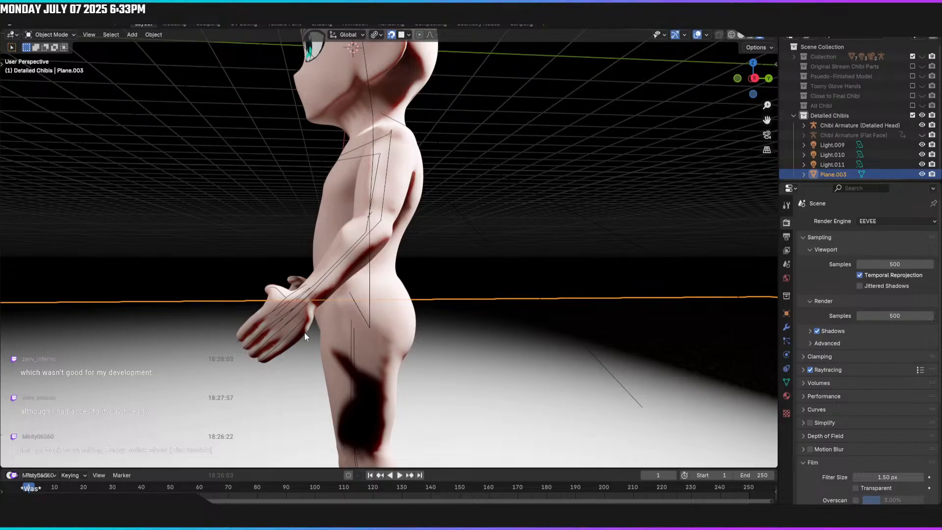
{"action": "key", "text": "Right"}
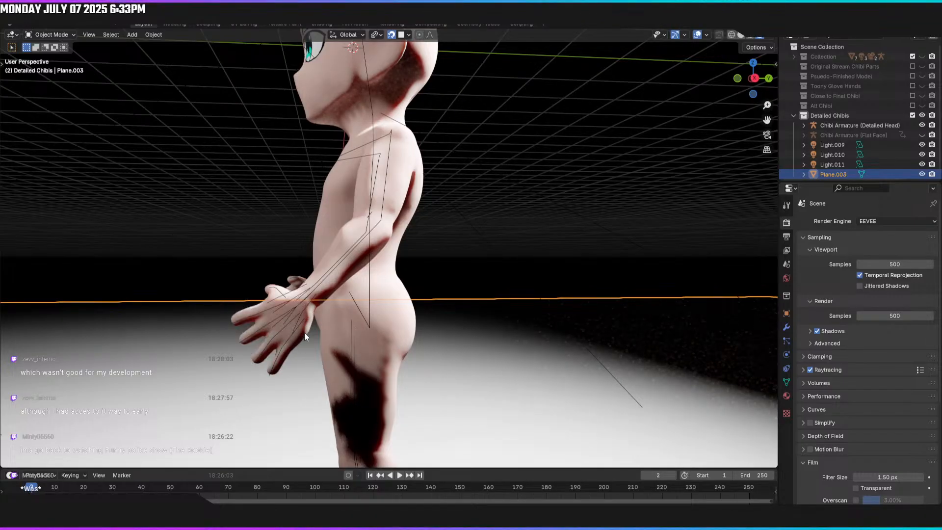
Step: View the frame 2 pose in full, advance to frame 3, and examine that pose from behind and above
{"action": "middle_click_drag", "start_coordinate": [304, 332], "coordinate": [336, 331]}
{"action": "scroll", "coordinate": [337, 330], "scroll_direction": "down", "scroll_amount": 5}
{"action": "key", "text": "KP_1"}
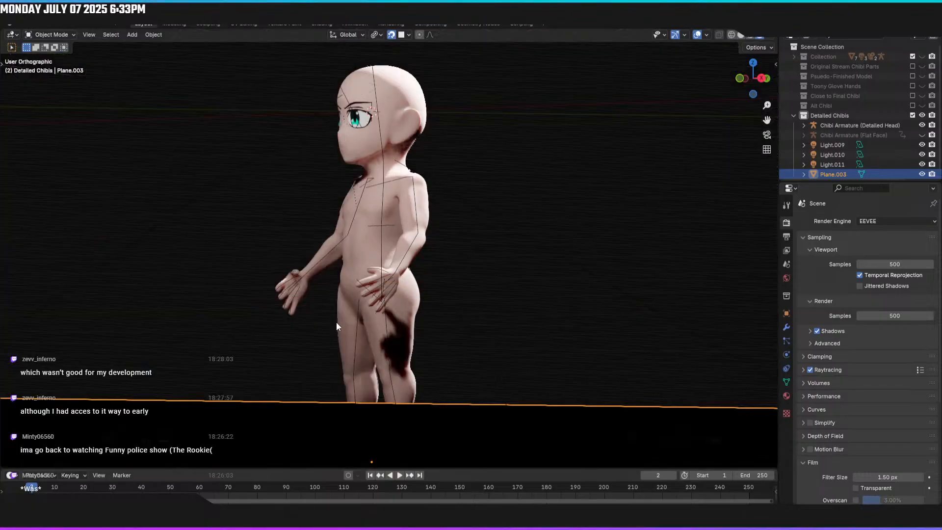
{"action": "key", "text": "Right"}
{"action": "middle_click_drag", "start_coordinate": [346, 313], "coordinate": [435, 283]}
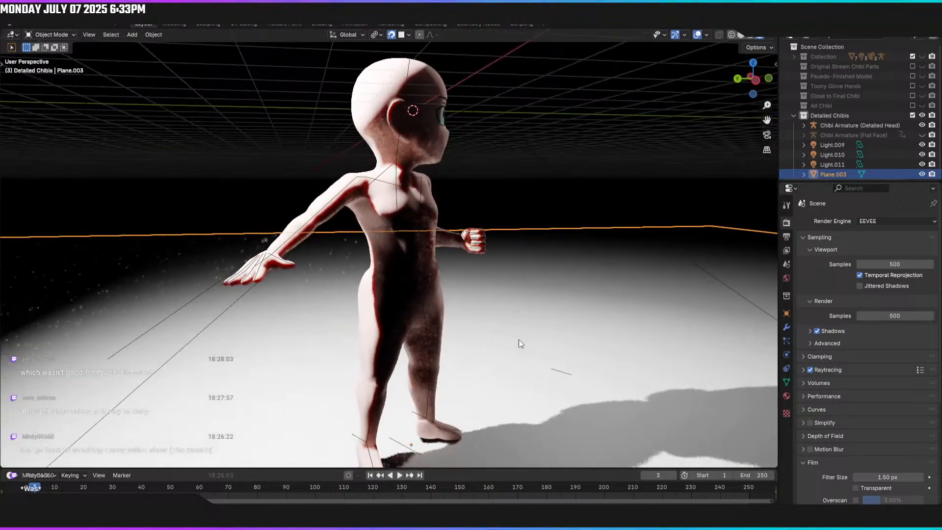
{"action": "middle_click_drag", "start_coordinate": [519, 339], "coordinate": [417, 299]}
Step: Select the detailed-head chibi's armature and hide it
{"action": "left_click", "coordinate": [347, 268]}
{"action": "left_click", "coordinate": [348, 269]}
{"action": "left_click", "coordinate": [349, 270]}
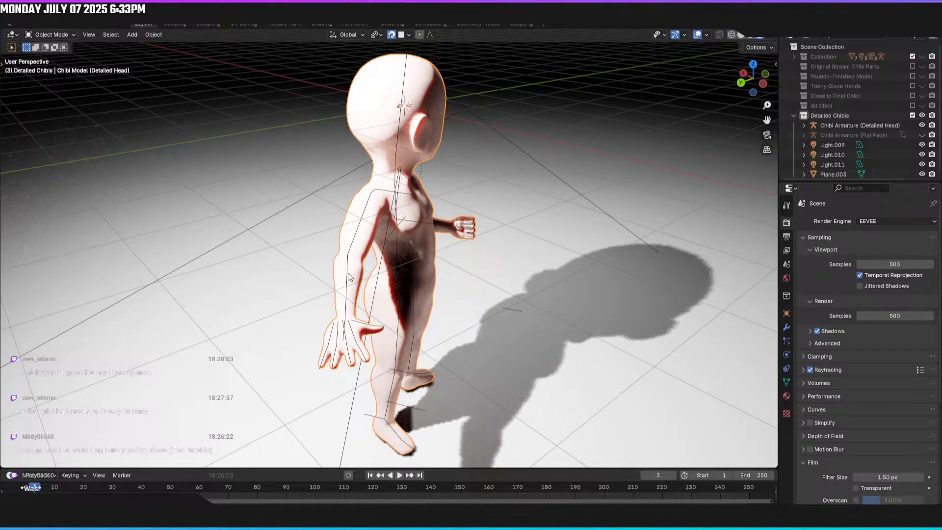
{"action": "left_click", "coordinate": [349, 277]}
{"action": "key", "text": "h"}
Step: Hide the floor plane and view the frame 3 pose from below and from the front
{"action": "middle_click_drag", "start_coordinate": [326, 315], "coordinate": [630, 256]}
{"action": "left_click", "coordinate": [288, 345]}
{"action": "key", "text": "h"}
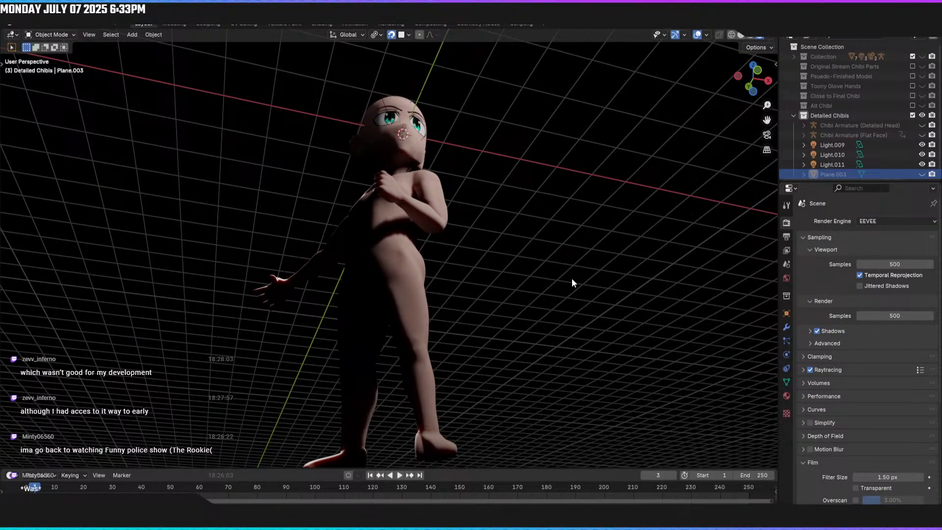
{"action": "key", "text": "KP_1"}
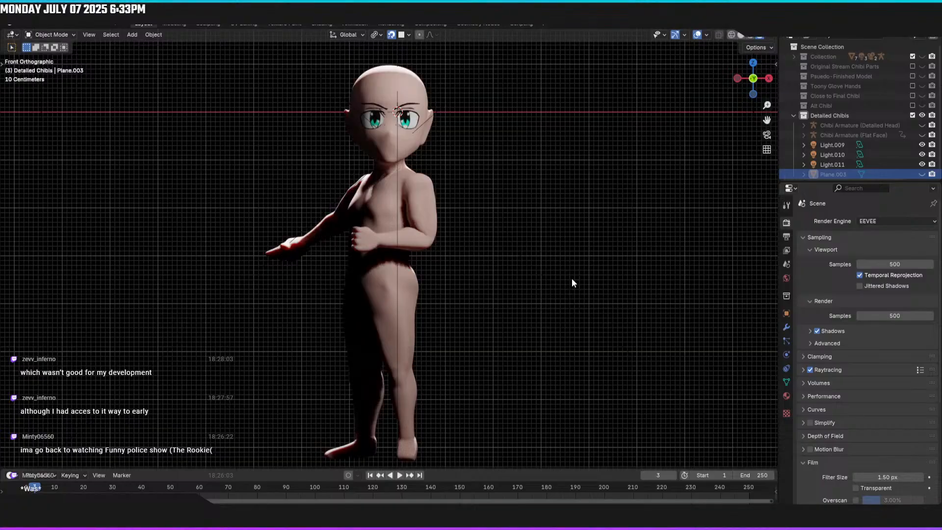
Step: Advance to frame 4, unhide the floor plane, and view the fighting pose from the back and the front
{"action": "key", "text": "Right"}
{"action": "middle_click_drag", "start_coordinate": [261, 412], "coordinate": [519, 387]}
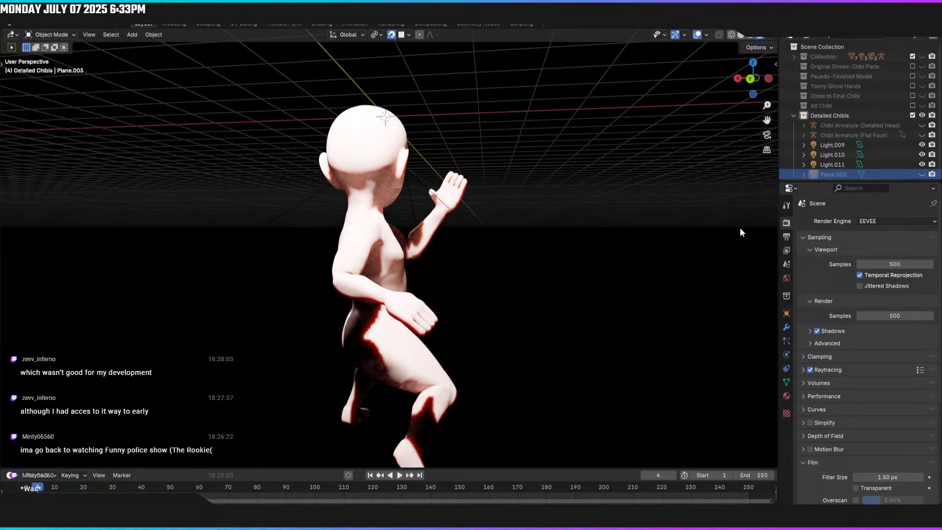
{"action": "scroll", "coordinate": [872, 153], "scroll_direction": "down", "scroll_amount": 1}
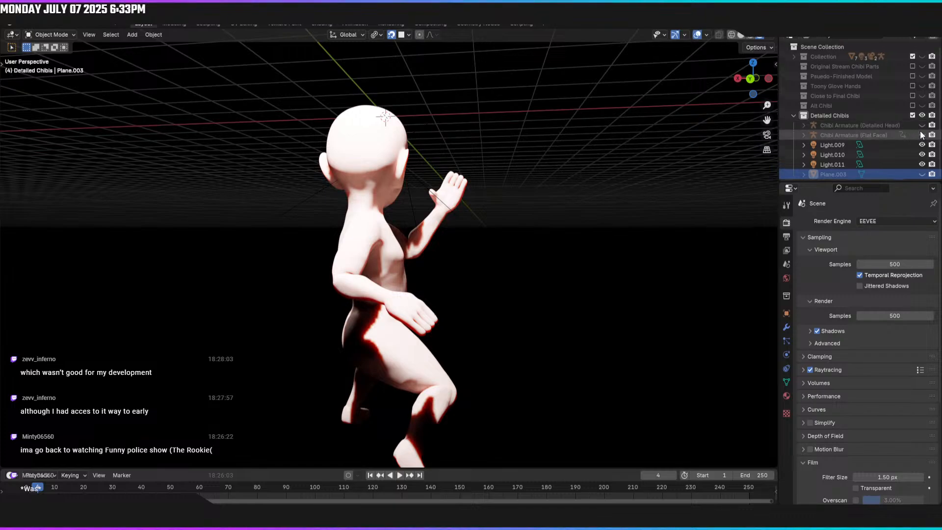
{"action": "left_click", "coordinate": [922, 170]}
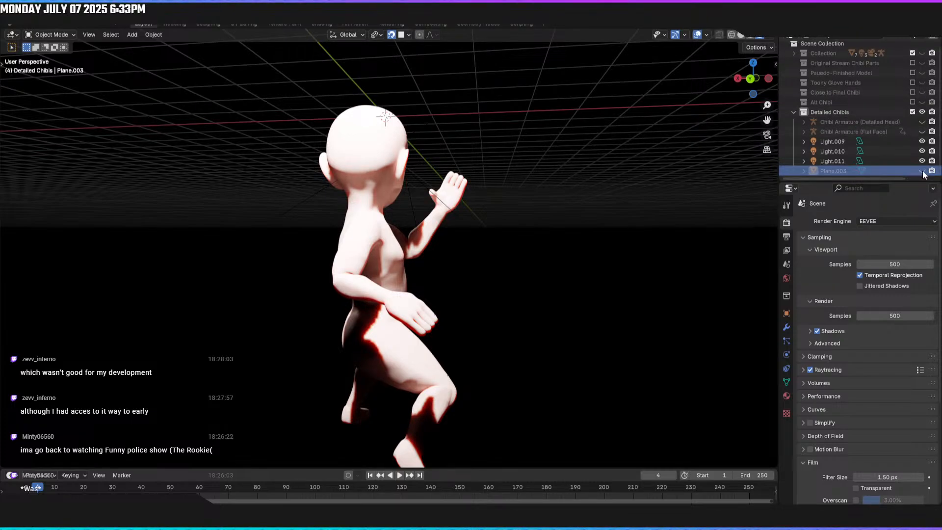
{"action": "middle_click_drag", "start_coordinate": [296, 286], "coordinate": [257, 320]}
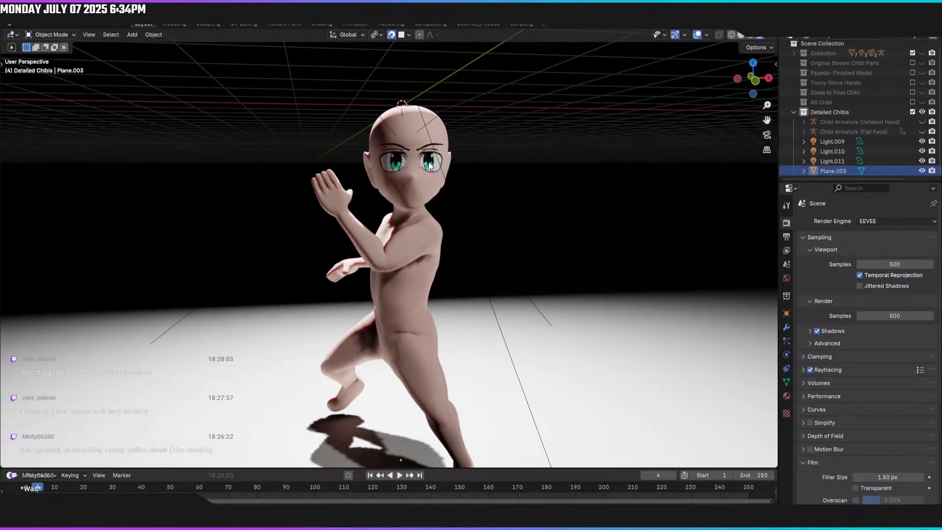
Step: Check frame 4 in solid shading, advance to frame 5, and view that pose in rendered shading from several angles
{"action": "key", "text": "z"}
{"action": "left_click", "coordinate": [484, 164]}
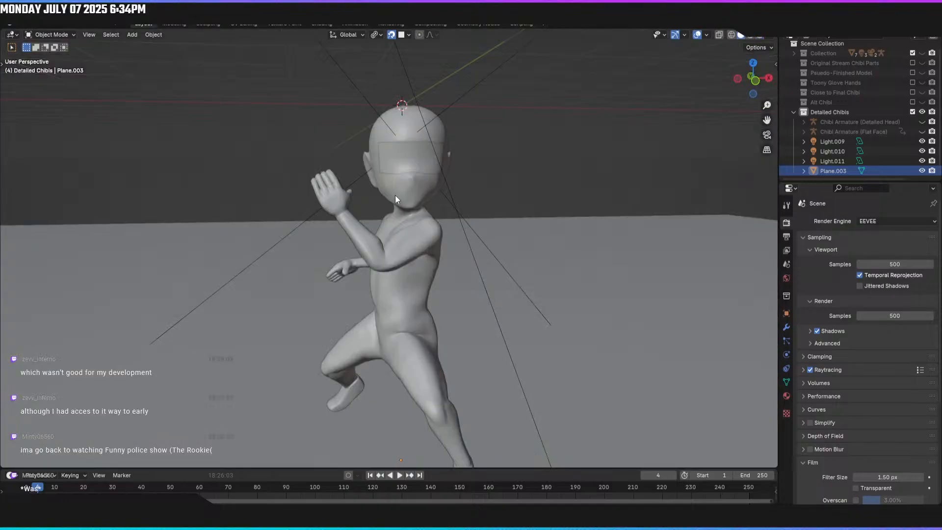
{"action": "key", "text": "Right"}
{"action": "key", "text": "z"}
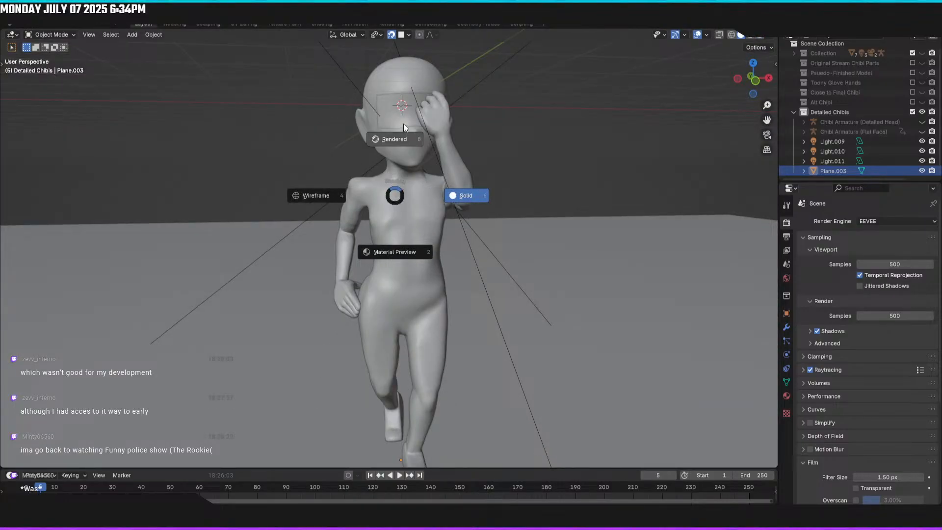
{"action": "left_click", "coordinate": [403, 139]}
{"action": "middle_click_drag", "start_coordinate": [351, 245], "coordinate": [293, 254]}
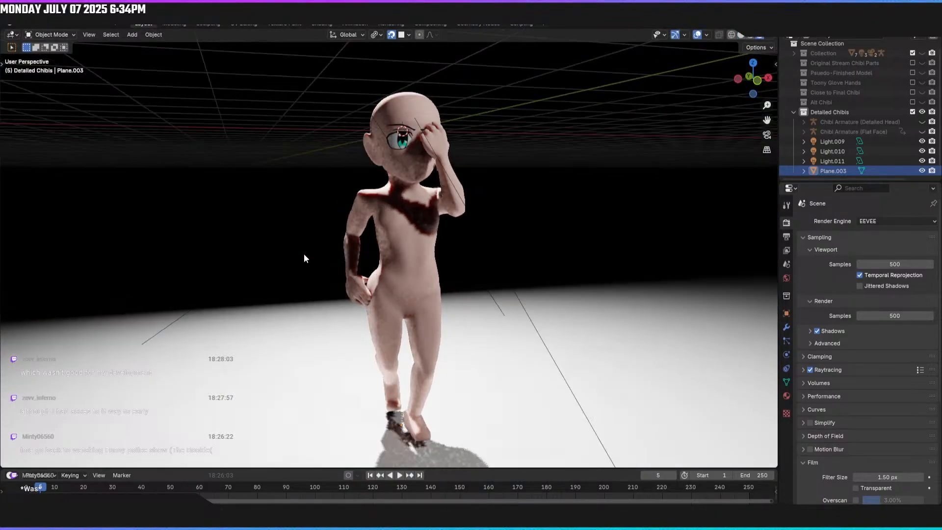
{"action": "middle_click_drag", "start_coordinate": [369, 254], "coordinate": [359, 254]}
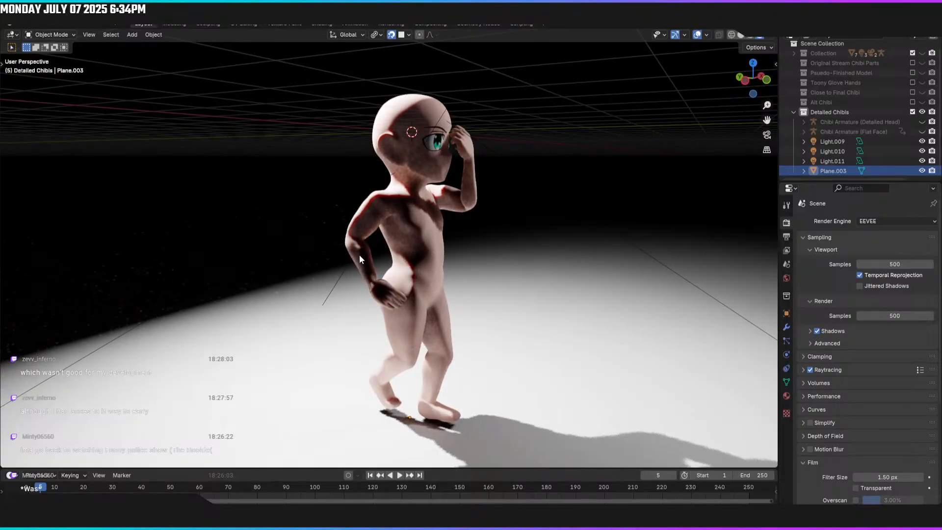
Step: Examine the chibi's head and raised hand close up at frame 5, finishing with the full body in view
{"action": "key", "text": "KP_1"}
{"action": "scroll", "coordinate": [363, 254], "scroll_direction": "up", "scroll_amount": 4}
{"action": "middle_click_drag", "start_coordinate": [398, 226], "coordinate": [530, 427], "text": "shift"}
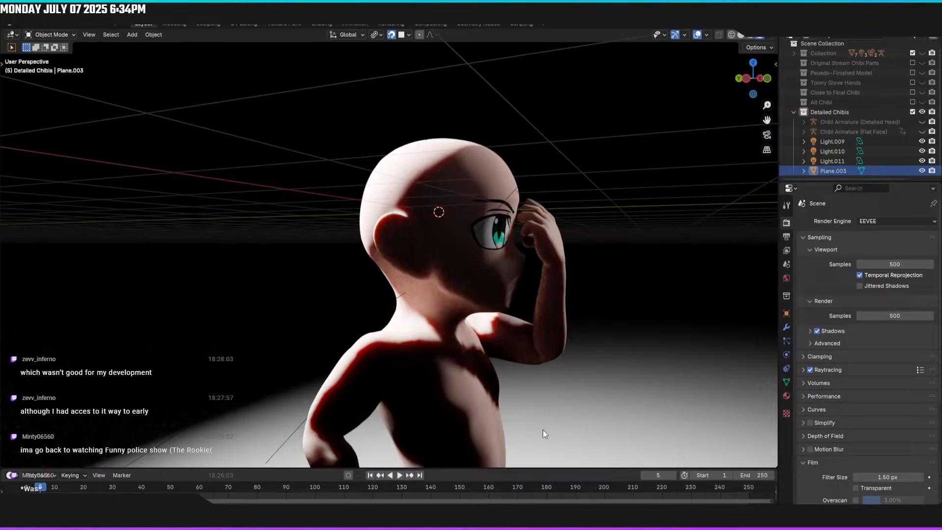
{"action": "scroll", "coordinate": [554, 355], "scroll_direction": "up", "scroll_amount": 2}
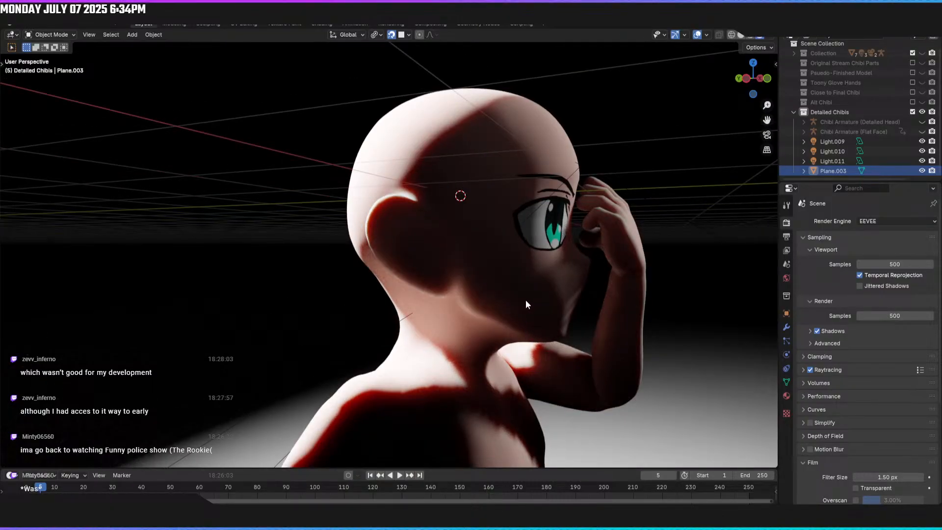
{"action": "scroll", "coordinate": [523, 301], "scroll_direction": "down", "scroll_amount": 2}
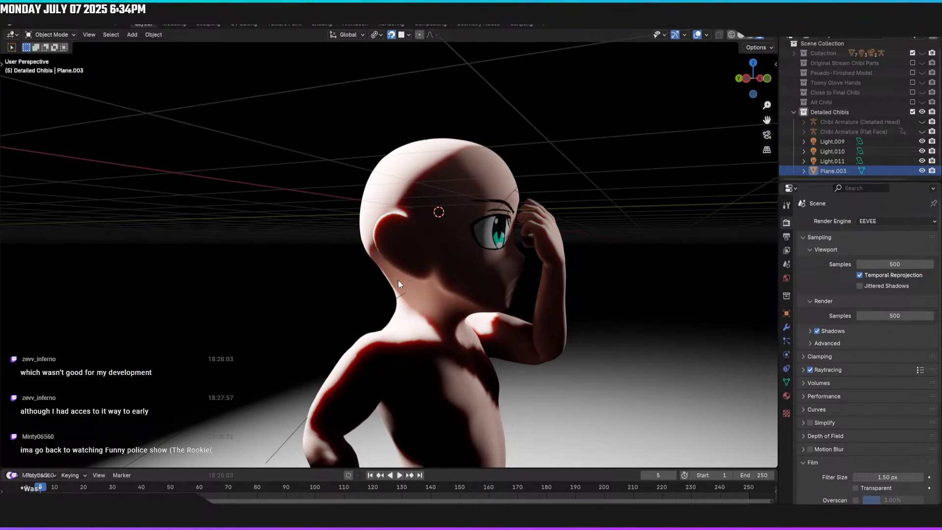
{"action": "middle_click_drag", "start_coordinate": [407, 284], "coordinate": [683, 272]}
{"action": "scroll", "coordinate": [437, 236], "scroll_direction": "down", "scroll_amount": 5}
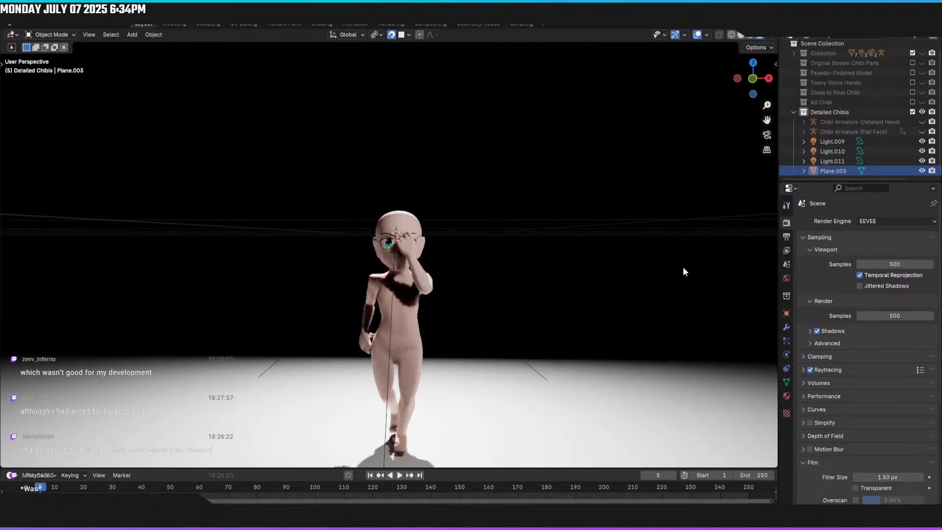
Step: Go back to frame 2 in front view and switch the viewport to solid shading
{"action": "key", "text": "KP_1"}
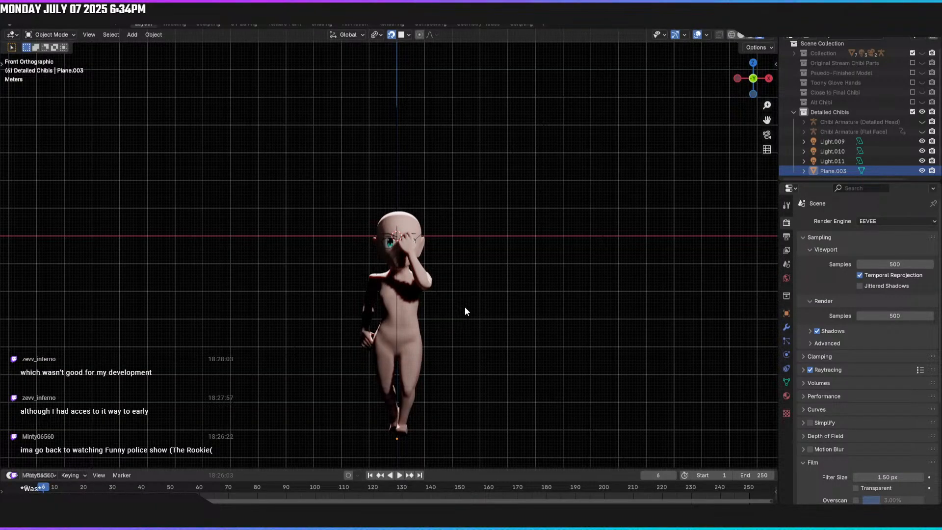
{"action": "key", "text": "Left"}
{"action": "key", "text": "Left"}
{"action": "key", "text": "Left"}
{"action": "key", "text": "Left"}
{"action": "key", "text": "z"}
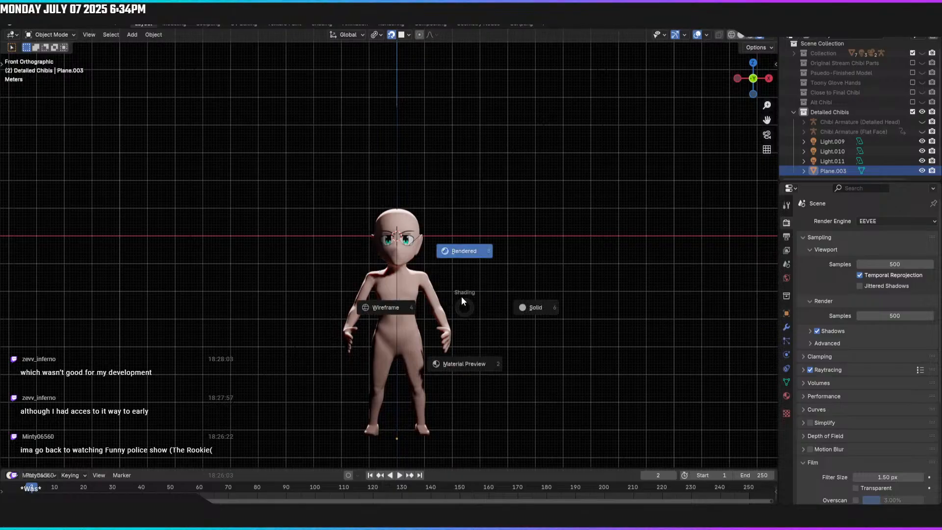
{"action": "left_click", "coordinate": [527, 304]}
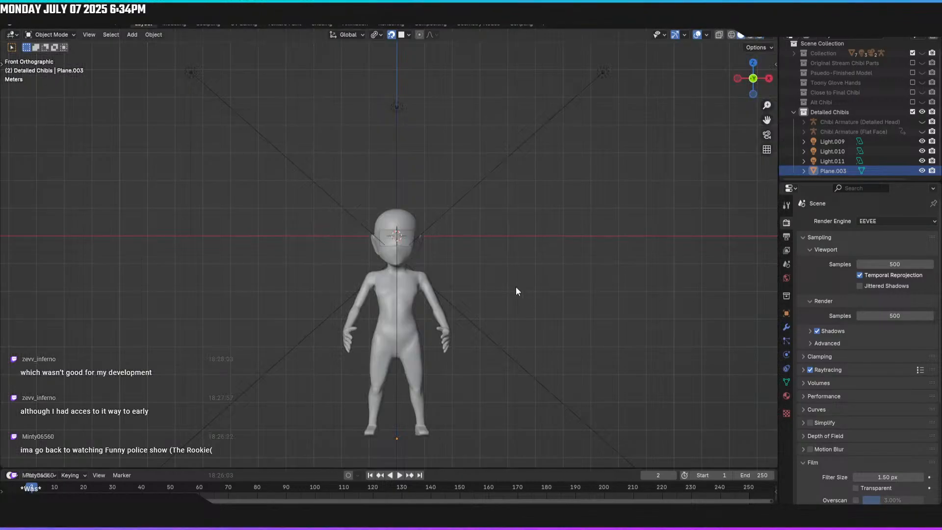
Step: Reopen the recent file Chibi Sculpture (Stream Branched Version).blend and switch to the Modeling workspace
{"action": "left_click", "coordinate": [26, 24]}
{"action": "mouse_move", "coordinate": [54, 51]}
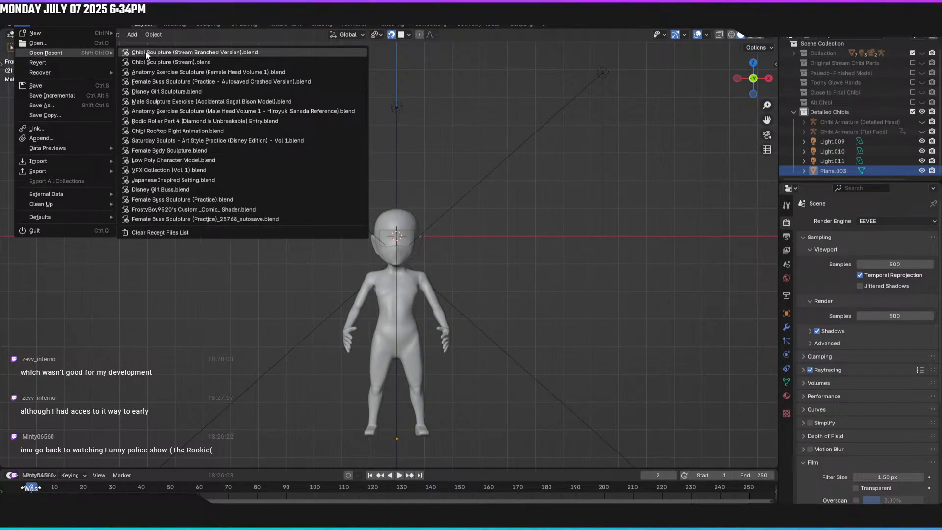
{"action": "left_click", "coordinate": [146, 52]}
{"action": "left_click", "coordinate": [498, 282]}
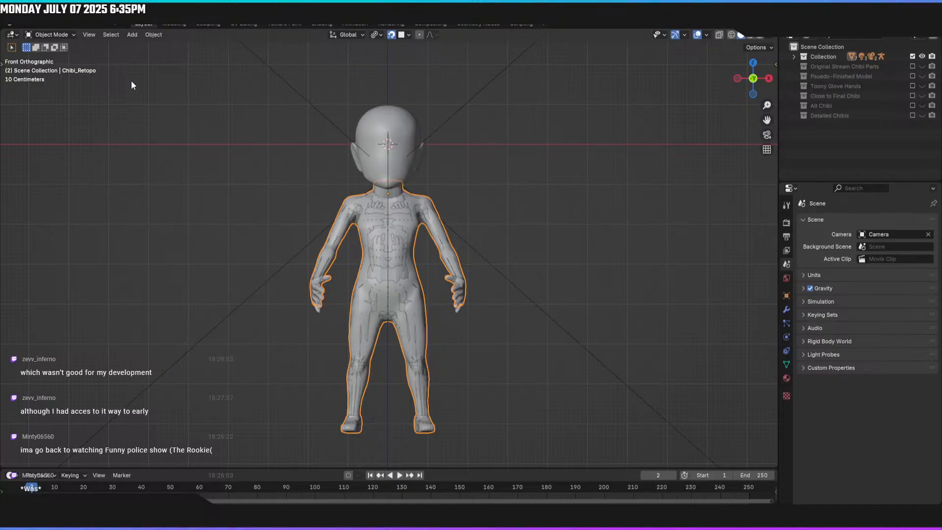
{"action": "left_click", "coordinate": [181, 23]}
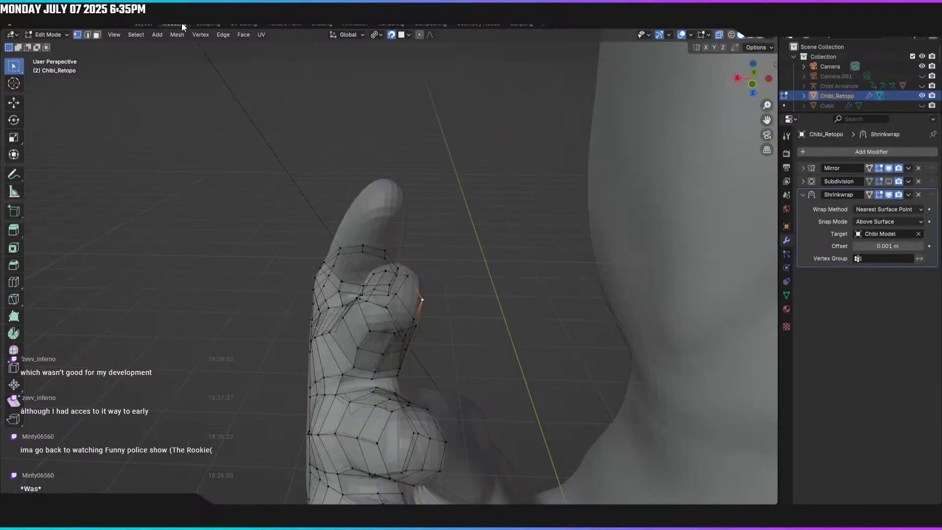
Step: Isolate the unfinished finger's end band and the neighbouring finger's three face loops by hiding all other faces of Chibi_Retopo
{"action": "middle_click_drag", "start_coordinate": [298, 163], "coordinate": [529, 159]}
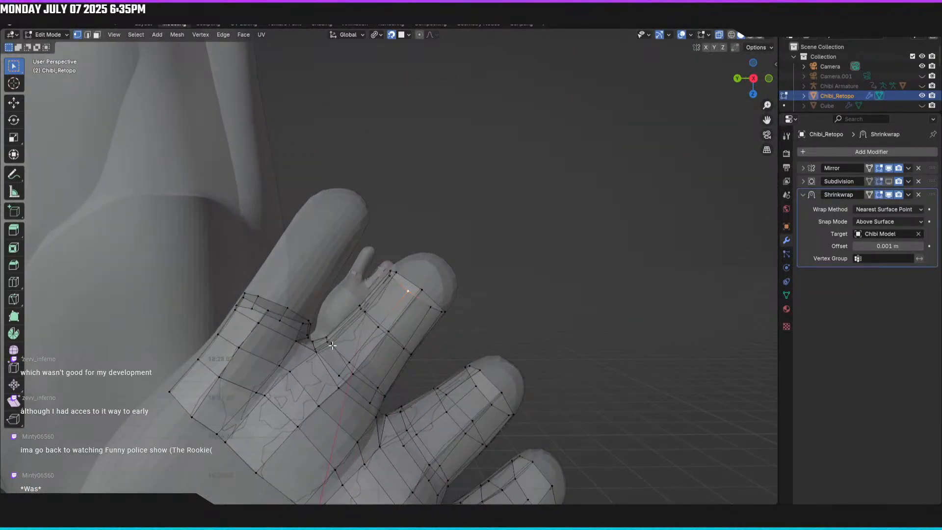
{"action": "left_click", "coordinate": [261, 319], "text": "alt"}
{"action": "middle_click_drag", "start_coordinate": [268, 326], "coordinate": [322, 269]}
{"action": "scroll", "coordinate": [271, 310], "scroll_direction": "up", "scroll_amount": 3}
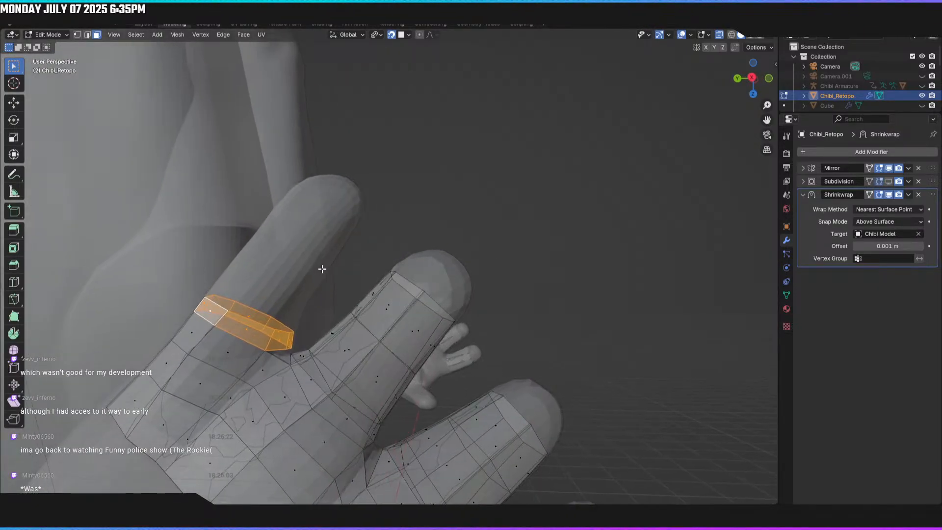
{"action": "middle_click_drag", "start_coordinate": [363, 374], "coordinate": [361, 404]}
{"action": "left_click", "coordinate": [344, 365], "text": "alt+shift"}
{"action": "key", "text": "ctrl+z"}
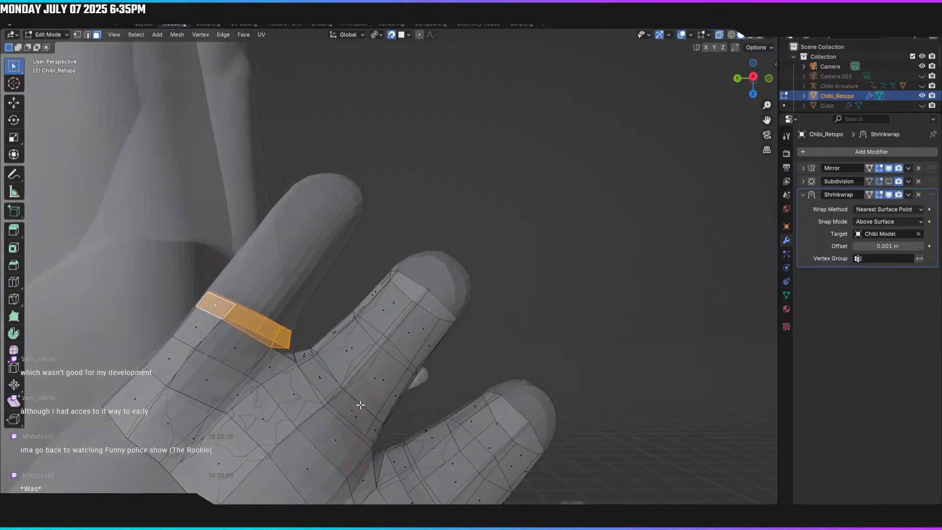
{"action": "left_click", "coordinate": [350, 375], "text": "alt+shift"}
{"action": "left_click", "coordinate": [365, 362], "text": "alt+shift"}
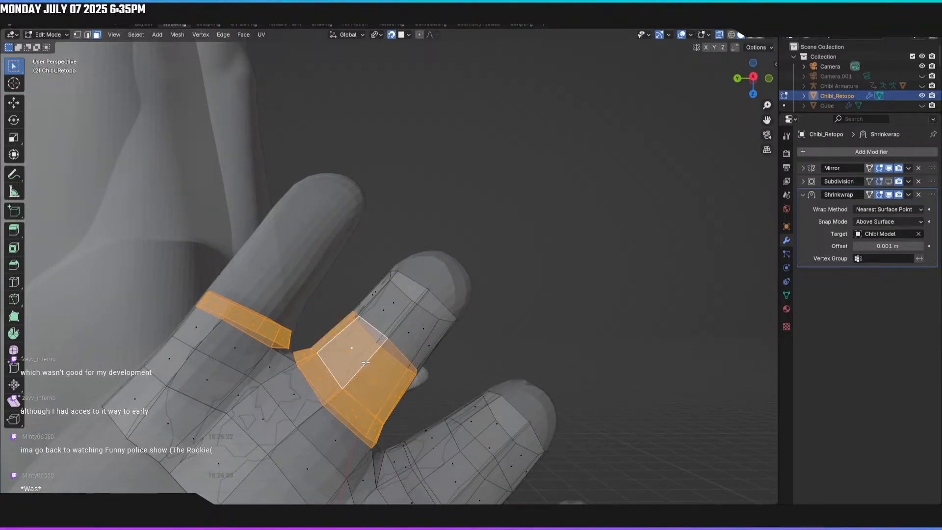
{"action": "left_click", "coordinate": [404, 315], "text": "alt+shift"}
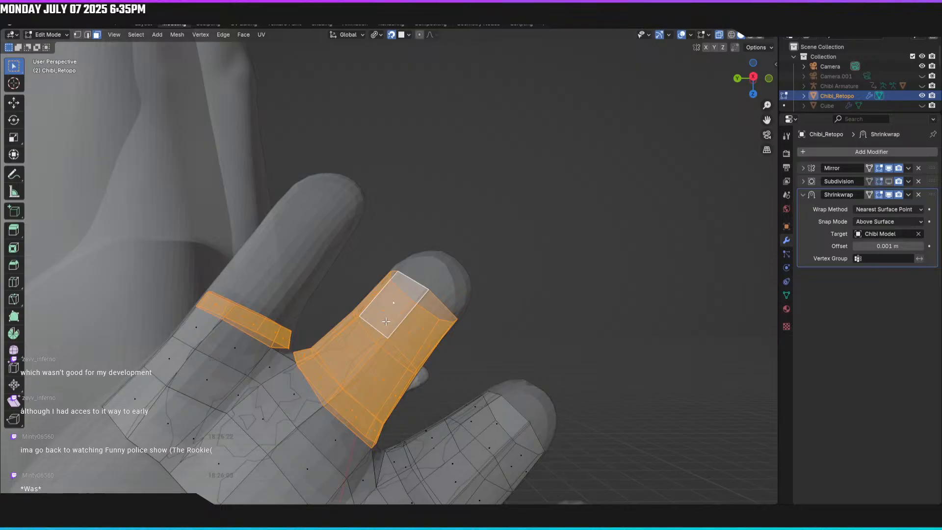
{"action": "key", "text": "ctrl+i"}
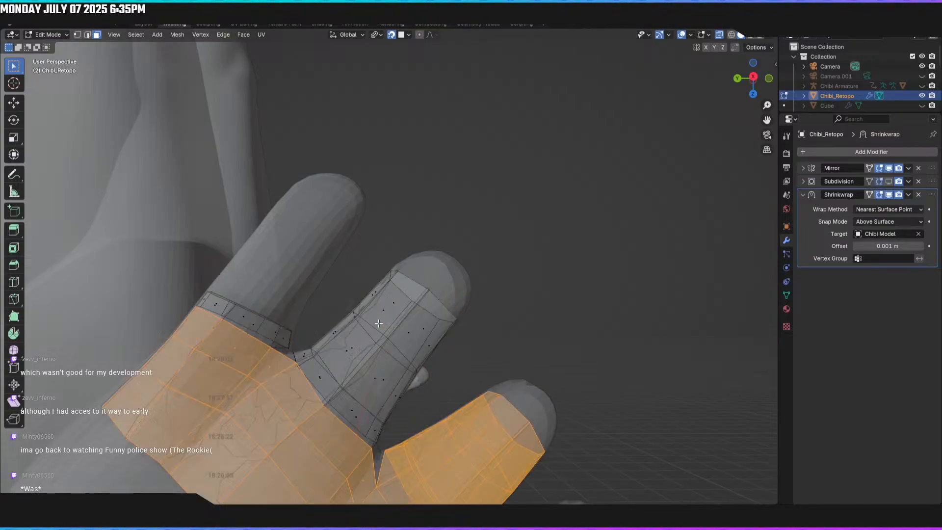
{"action": "key", "text": "h"}
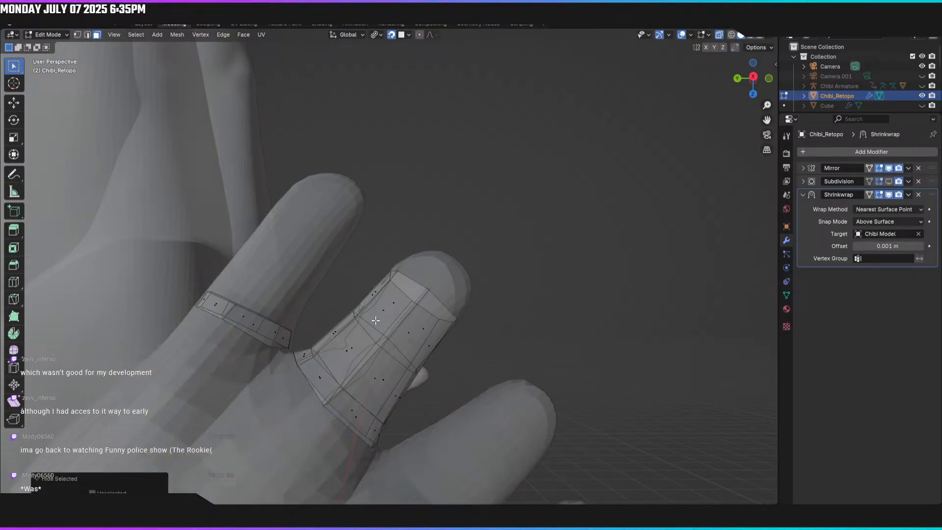
Step: Extrude the open edge loop of the unfinished finger about 0.1 m towards the fingertip
{"action": "middle_click_drag", "start_coordinate": [248, 311], "coordinate": [263, 330]}
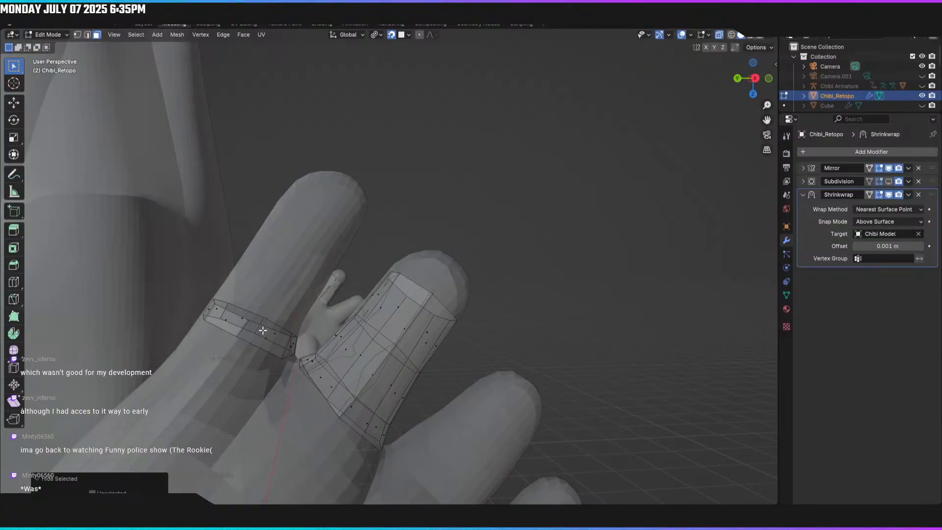
{"action": "key", "text": "2"}
{"action": "left_click", "coordinate": [264, 323], "text": "alt"}
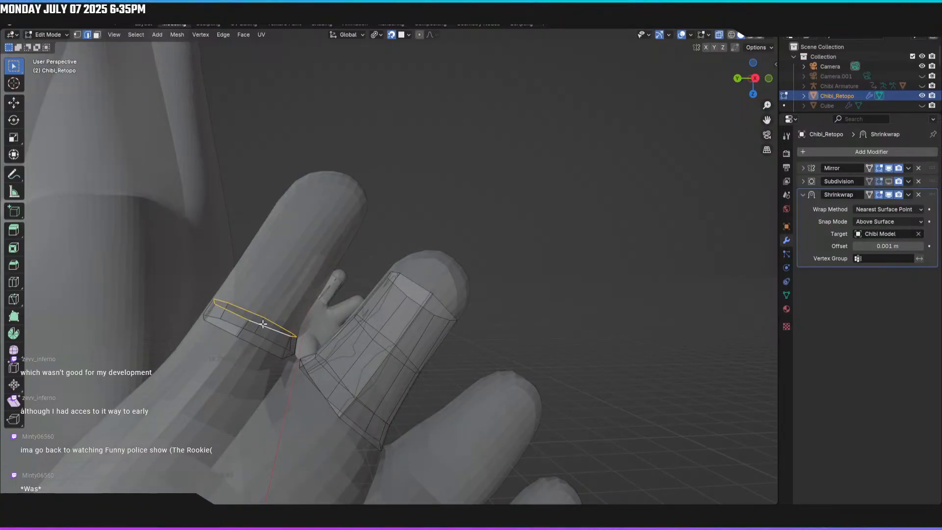
{"action": "middle_click_drag", "start_coordinate": [242, 306], "coordinate": [252, 304]}
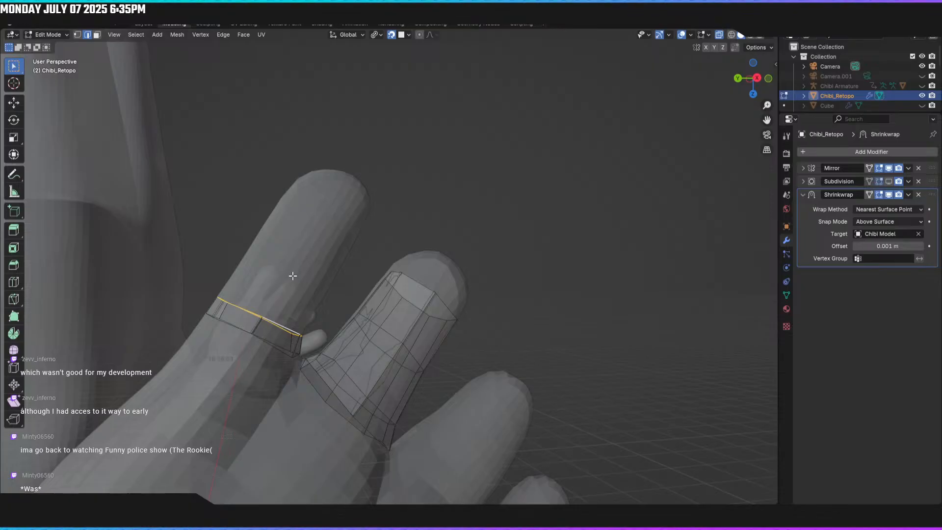
{"action": "key", "text": "e"}
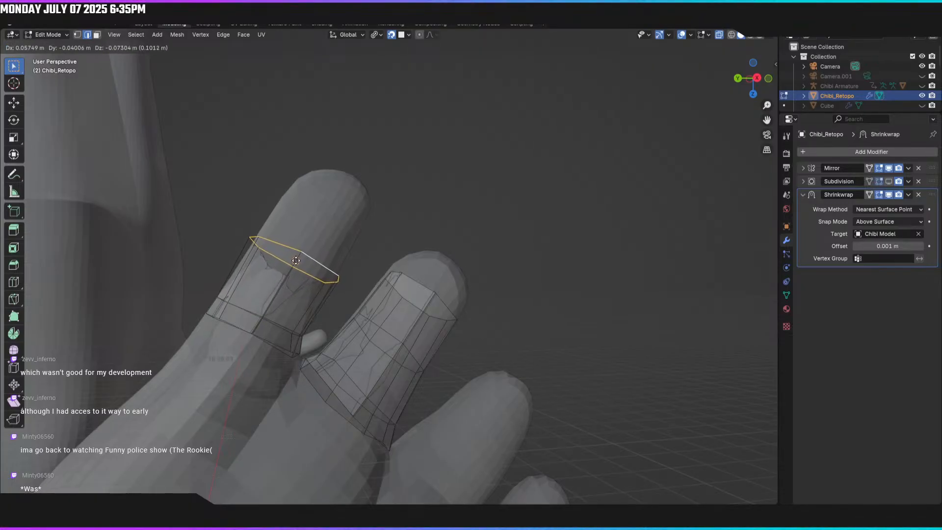
{"action": "left_click", "coordinate": [296, 261]}
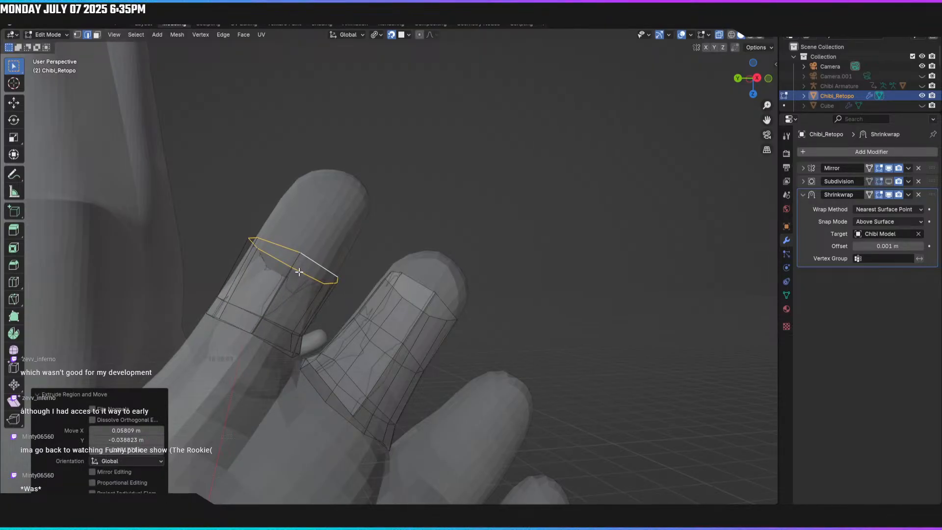
Step: Snap three vertices of the new loop onto the finger surface on the near side, working in orthographic view
{"action": "key", "text": "1"}
{"action": "middle_click_drag", "start_coordinate": [300, 255], "coordinate": [293, 273]}
{"action": "middle_click_drag", "start_coordinate": [296, 265], "coordinate": [280, 274]}
{"action": "key", "text": "KP_5"}
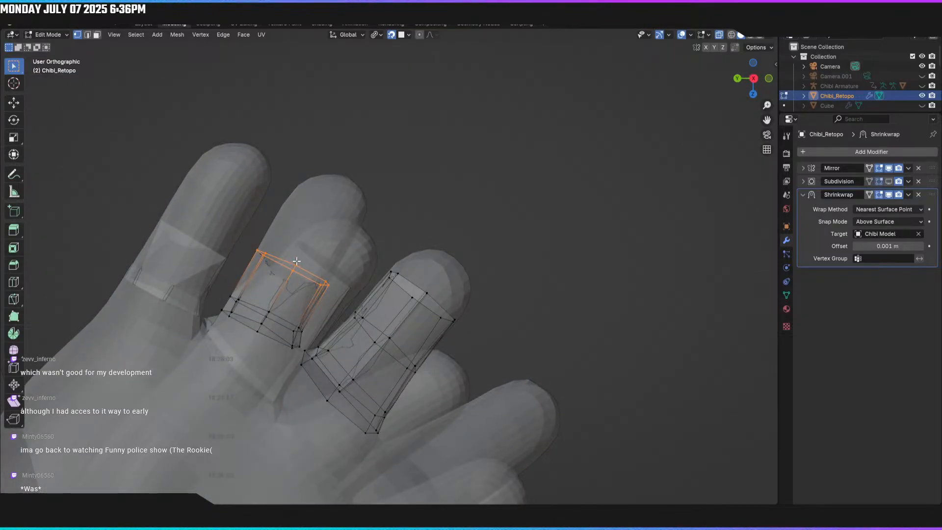
{"action": "left_click", "coordinate": [296, 264]}
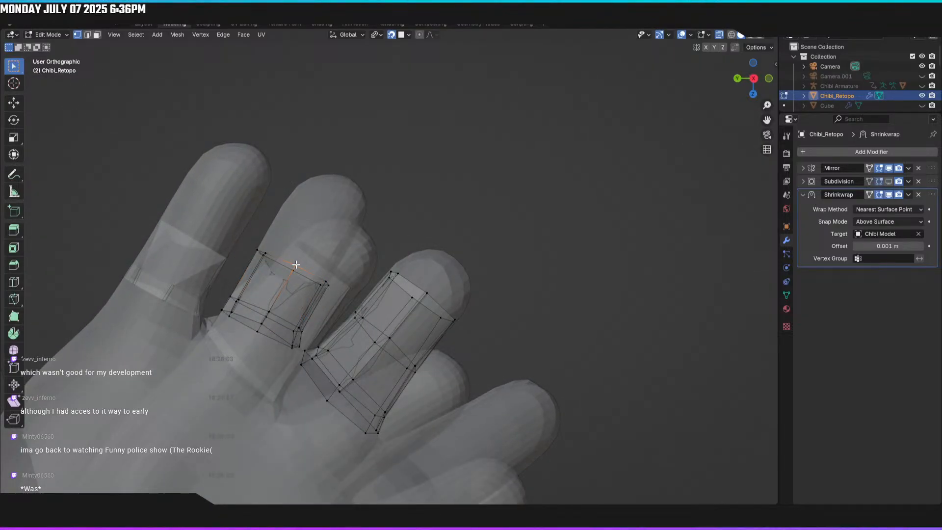
{"action": "key", "text": "g"}
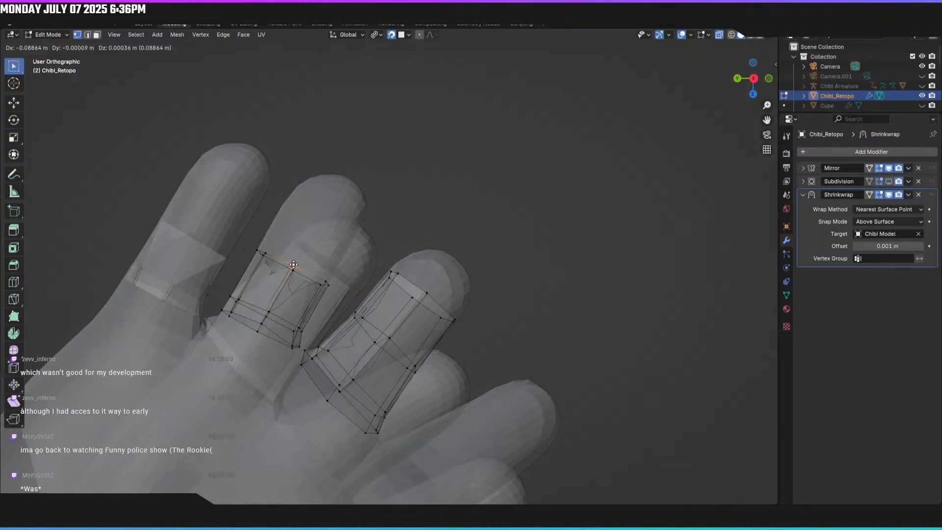
{"action": "left_click", "coordinate": [294, 265]}
{"action": "left_click", "coordinate": [265, 253]}
{"action": "key", "text": "g"}
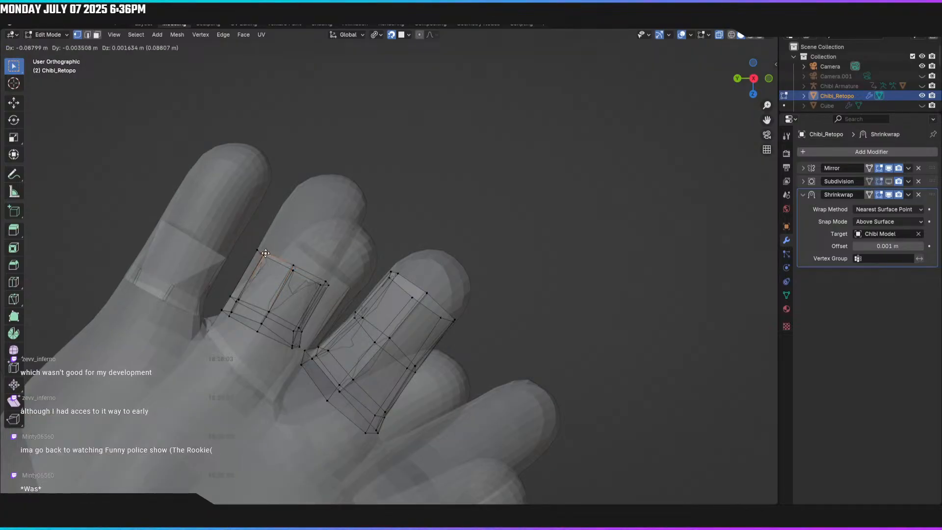
{"action": "left_click", "coordinate": [266, 253]}
{"action": "left_click", "coordinate": [326, 283]}
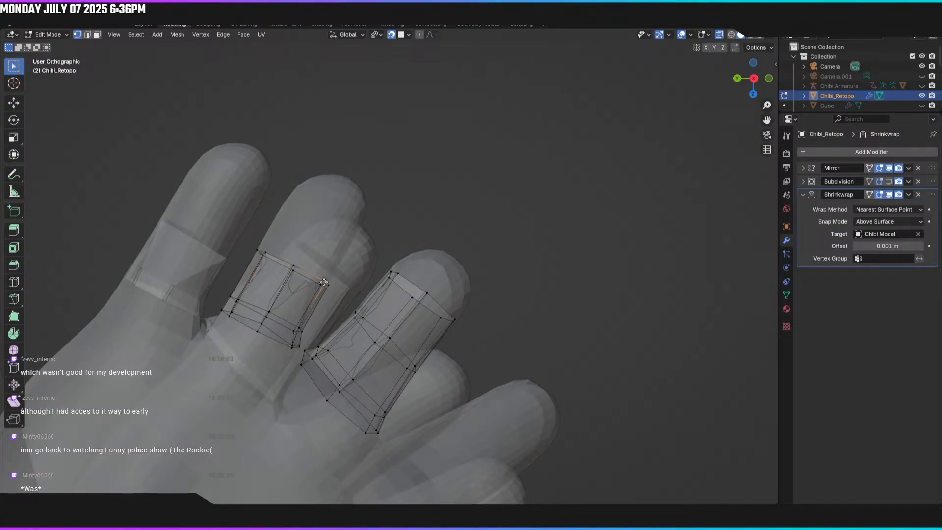
{"action": "key", "text": "g"}
{"action": "left_click", "coordinate": [325, 281]}
Step: Snap three more vertices of the new loop onto the surface on the opposite side of the finger
{"action": "middle_click_drag", "start_coordinate": [321, 279], "coordinate": [102, 349]}
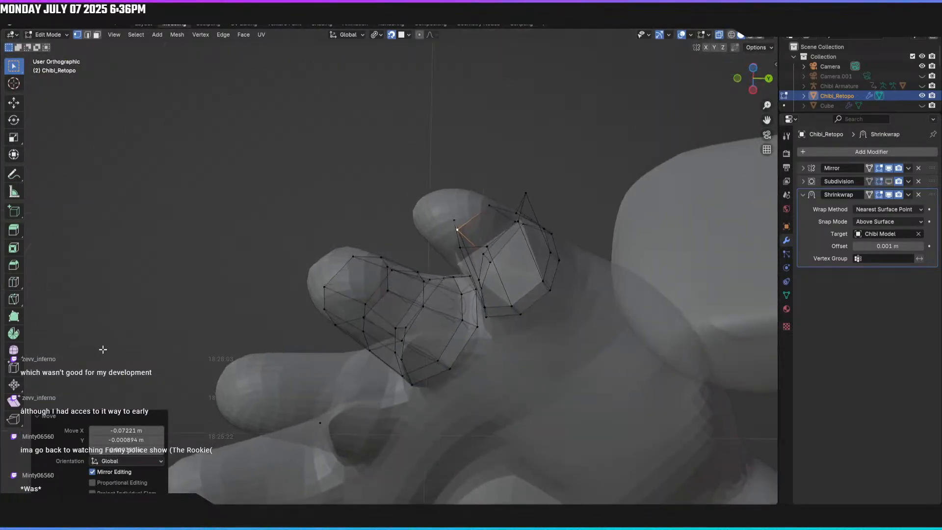
{"action": "middle_click_drag", "start_coordinate": [456, 244], "coordinate": [434, 259]}
{"action": "left_click", "coordinate": [489, 245]}
{"action": "key", "text": "g"}
{"action": "left_click", "coordinate": [490, 267]}
{"action": "left_click", "coordinate": [446, 264]}
{"action": "key", "text": "g"}
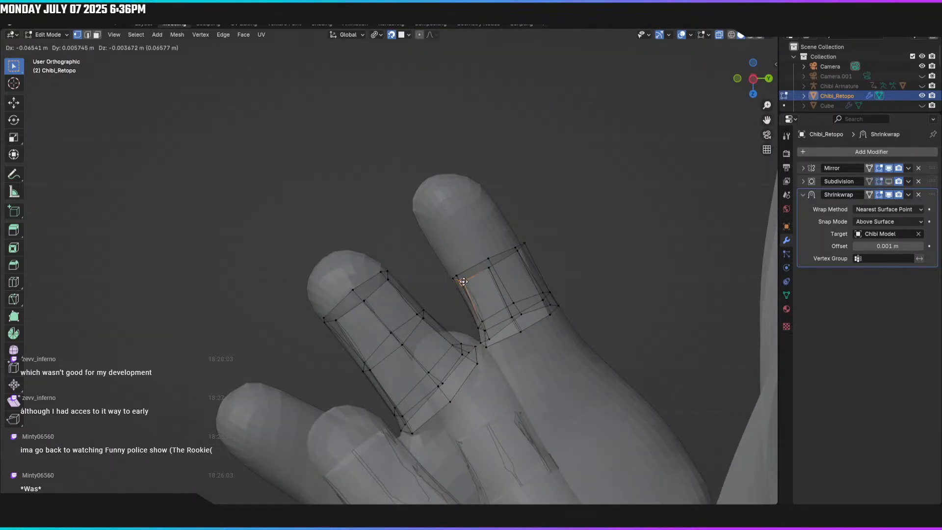
{"action": "left_click", "coordinate": [462, 281]}
{"action": "middle_click_drag", "start_coordinate": [528, 275], "coordinate": [441, 314]}
{"action": "left_click", "coordinate": [521, 253]}
{"action": "key", "text": "g"}
{"action": "left_click", "coordinate": [517, 251]}
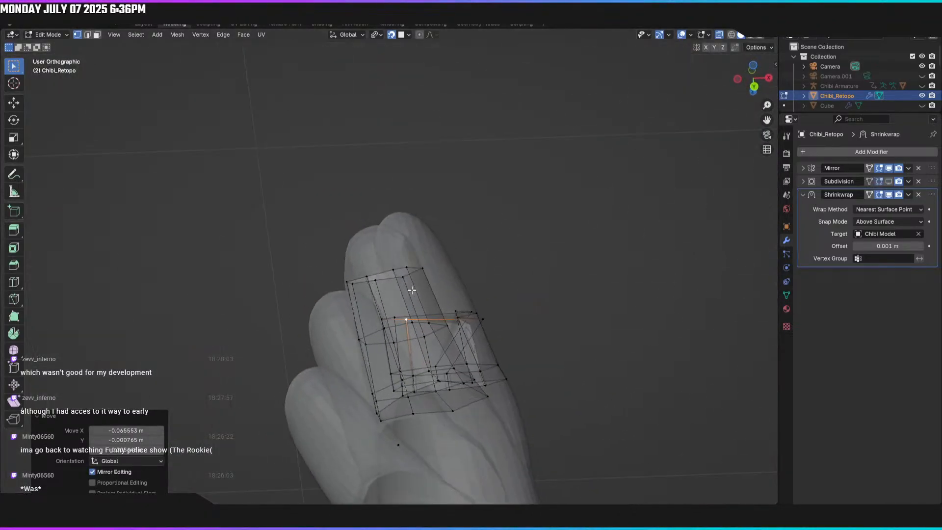
Step: Snap the loop's remaining two vertices onto the surface, on the outer edge and beside the neighbouring finger
{"action": "left_click", "coordinate": [482, 319]}
{"action": "key", "text": "g"}
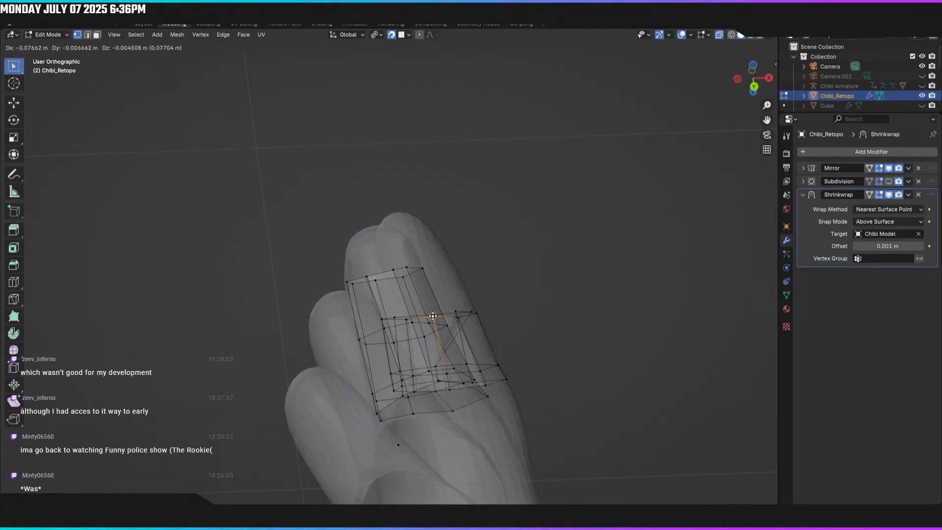
{"action": "left_click", "coordinate": [433, 316]}
{"action": "middle_click_drag", "start_coordinate": [442, 315], "coordinate": [404, 265]}
{"action": "left_click", "coordinate": [288, 283]}
{"action": "key", "text": "g"}
{"action": "left_click", "coordinate": [338, 282]}
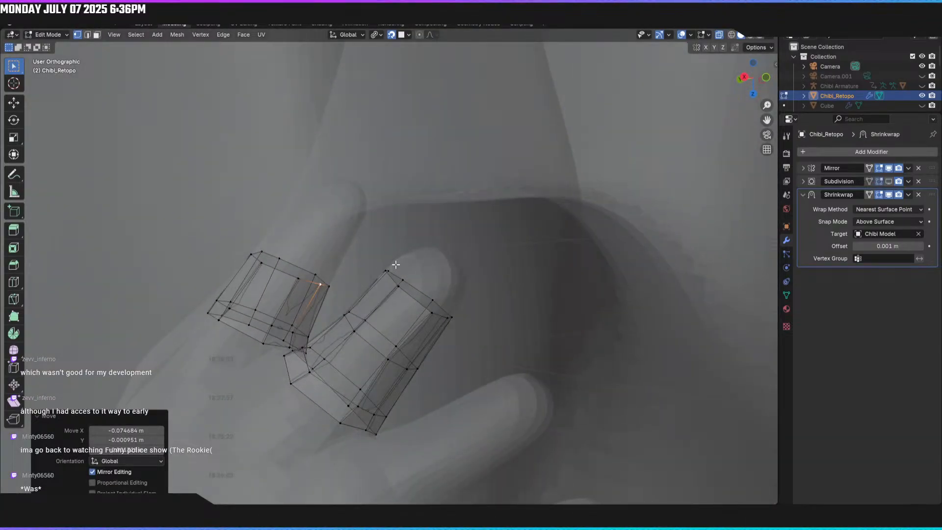
Step: Return to perspective view and even out the new loop's vertices around the outer edge of the finger
{"action": "key", "text": "KP_5"}
{"action": "mouse_move", "coordinate": [322, 267]}
{"action": "middle_mouse_down"}
{"action": "mouse_move", "coordinate": [394, 272]}
{"action": "mouse_move", "coordinate": [358, 270]}
{"action": "mouse_move", "coordinate": [382, 276]}
{"action": "middle_mouse_up"}
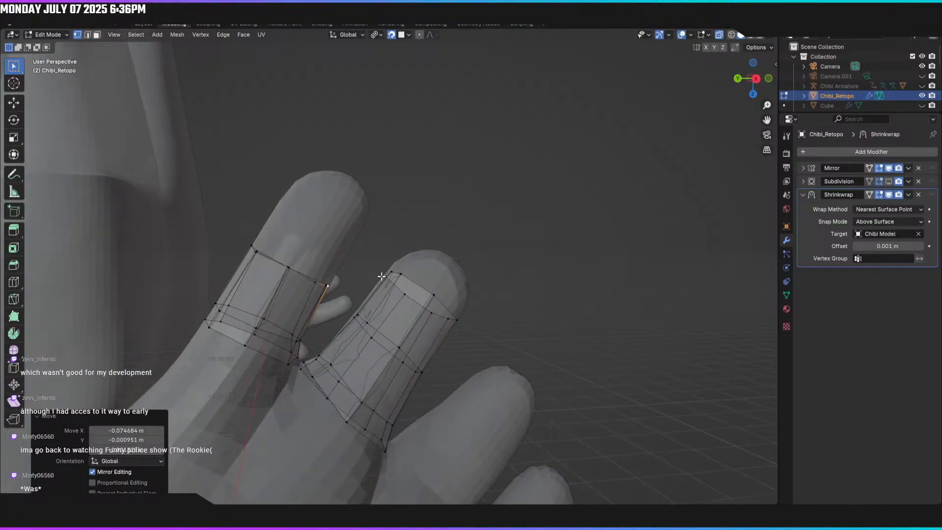
{"action": "left_click", "coordinate": [287, 268]}
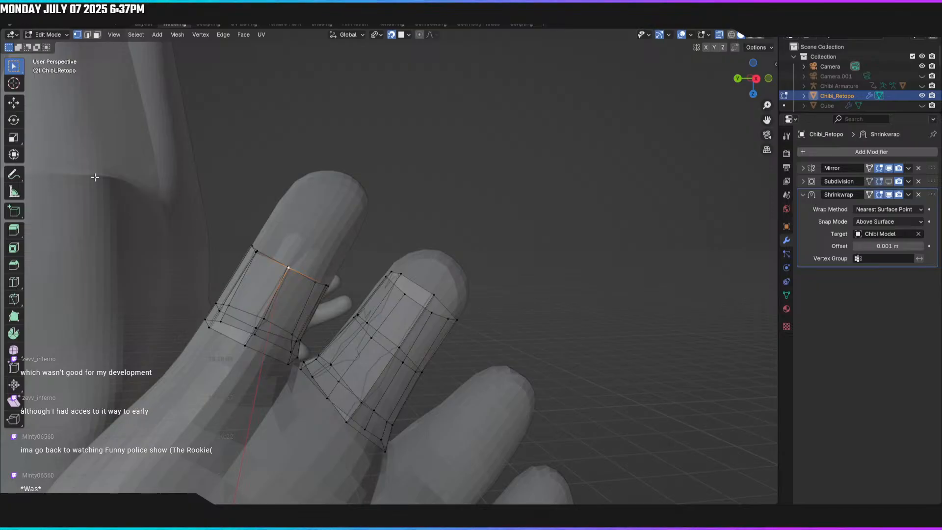
{"action": "middle_click_drag", "start_coordinate": [234, 269], "coordinate": [268, 269]}
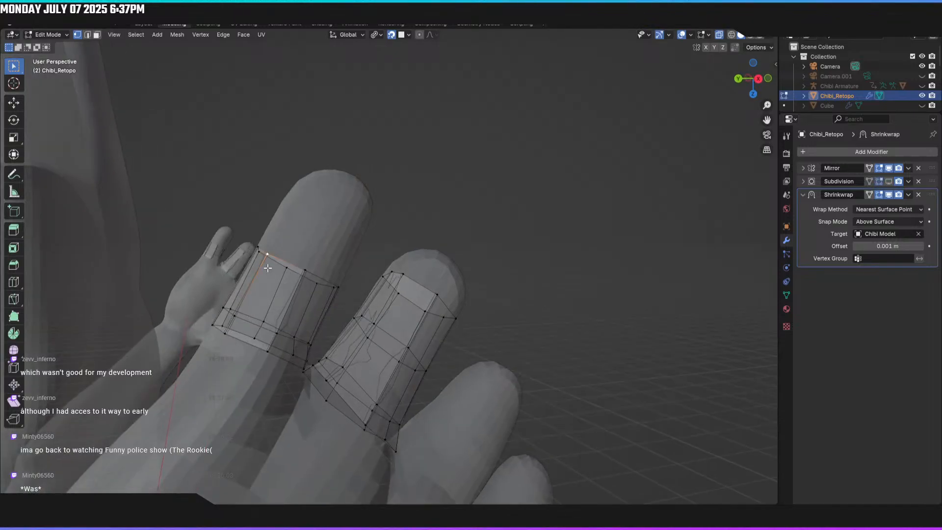
{"action": "left_click_drag", "start_coordinate": [266, 253], "coordinate": [271, 253]}
{"action": "middle_click_drag", "start_coordinate": [271, 253], "coordinate": [370, 300]}
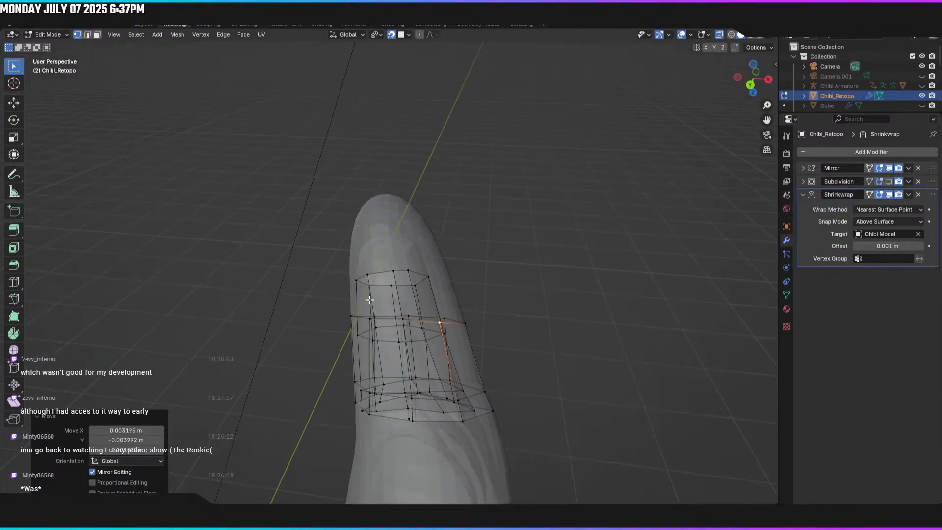
{"action": "left_click_drag", "start_coordinate": [397, 320], "coordinate": [404, 326]}
{"action": "middle_click_drag", "start_coordinate": [403, 326], "coordinate": [431, 302]}
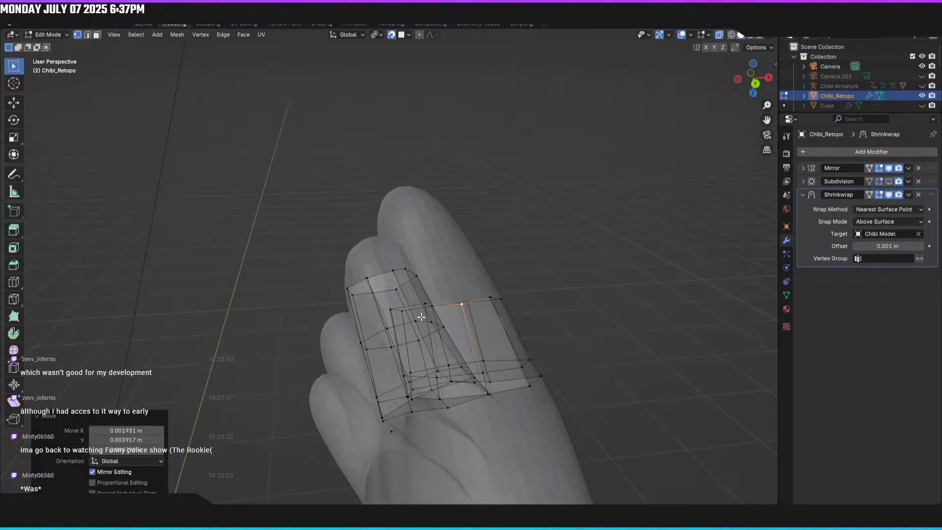
{"action": "left_click_drag", "start_coordinate": [425, 304], "coordinate": [426, 312]}
{"action": "middle_click_drag", "start_coordinate": [426, 312], "coordinate": [489, 274]}
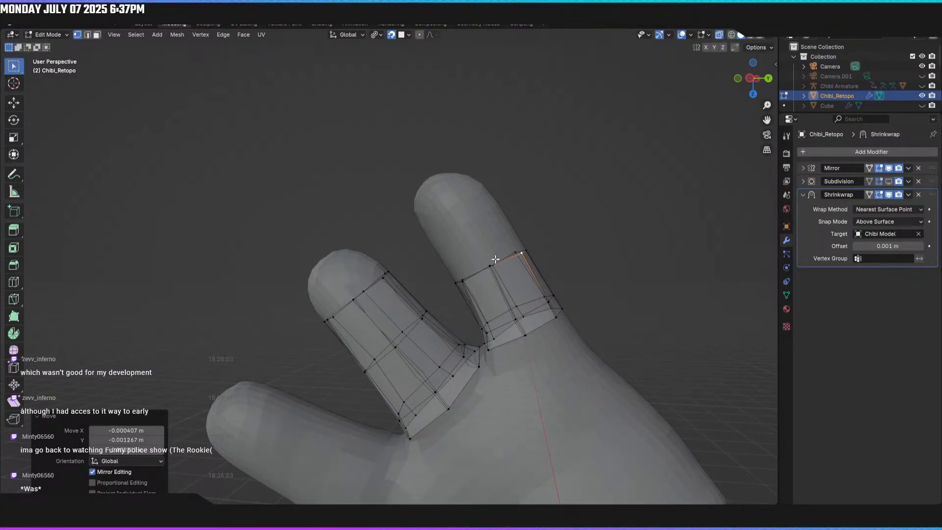
Step: Adjust two vertices of the new loop on the finger's opposite side to even their spacing
{"action": "left_click", "coordinate": [491, 267]}
{"action": "key", "text": "g"}
{"action": "left_click", "coordinate": [488, 269]}
{"action": "middle_click_drag", "start_coordinate": [488, 269], "coordinate": [451, 283]}
{"action": "left_click", "coordinate": [456, 283]}
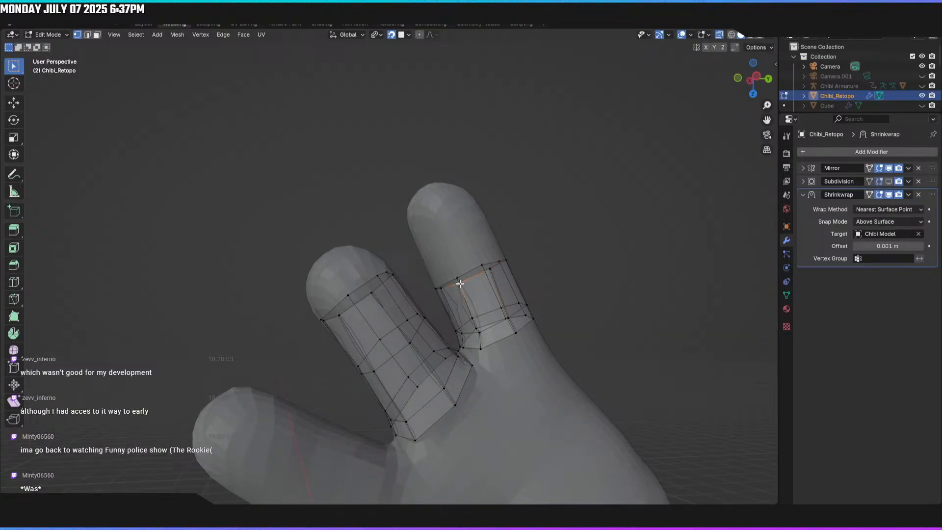
{"action": "key", "text": "g"}
{"action": "left_click", "coordinate": [452, 292]}
Step: Hide the stray loose vertex between the bases of the two other fingers
{"action": "middle_click_drag", "start_coordinate": [452, 291], "coordinate": [374, 341]}
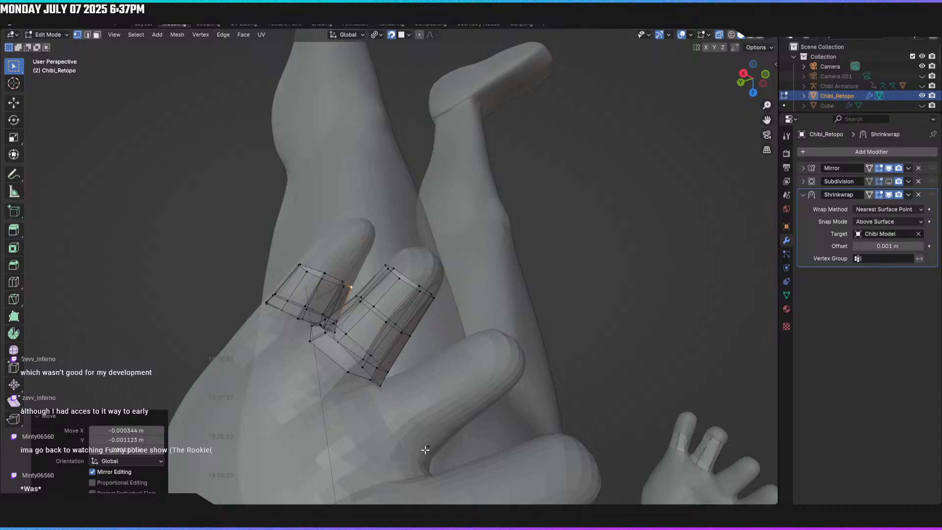
{"action": "left_click", "coordinate": [430, 447]}
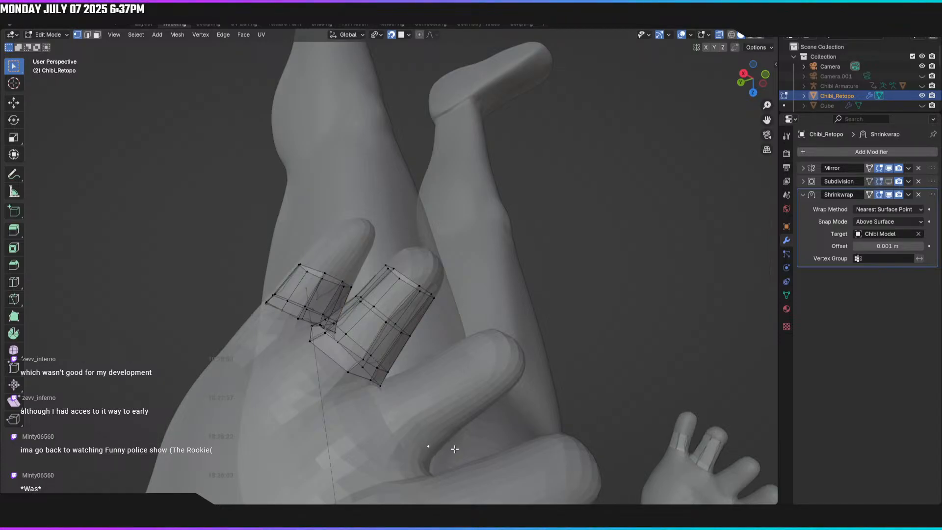
{"action": "key", "text": "h"}
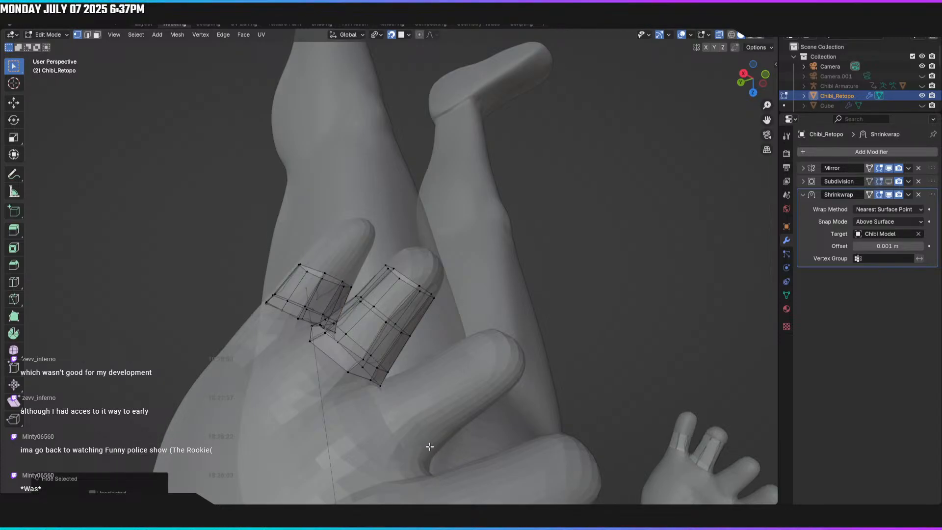
Step: Nudge vertices of the outermost finger's upper loop along the surface to even their spacing on the near face
{"action": "left_click", "coordinate": [428, 446]}
{"action": "key", "text": "h"}
{"action": "middle_click_drag", "start_coordinate": [477, 485], "coordinate": [383, 393]}
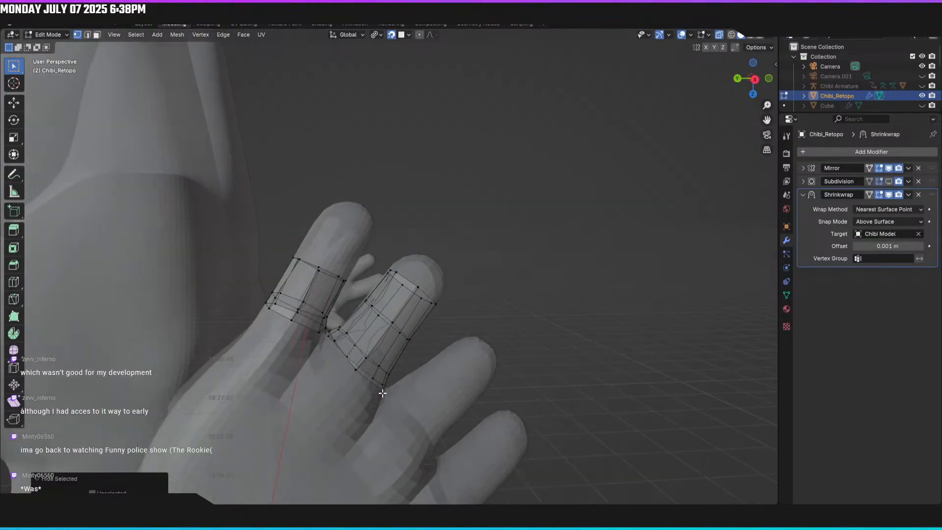
{"action": "scroll", "coordinate": [309, 271], "scroll_direction": "up", "scroll_amount": 3}
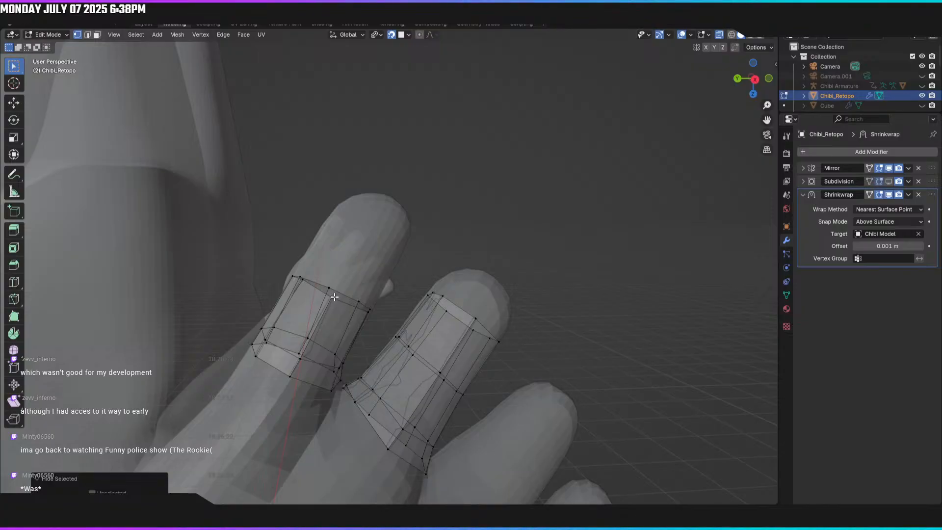
{"action": "left_click", "coordinate": [334, 298]}
{"action": "middle_click_drag", "start_coordinate": [334, 297], "coordinate": [309, 333], "text": "shift"}
{"action": "key", "text": "g"}
{"action": "left_click", "coordinate": [329, 287]}
{"action": "key", "text": "g"}
{"action": "left_click", "coordinate": [323, 306]}
{"action": "key", "text": "g"}
{"action": "left_click", "coordinate": [417, 299]}
Step: Isolate the outermost finger's two face loops by hiding all other retopology faces, and return to vertex selection
{"action": "key", "text": "3"}
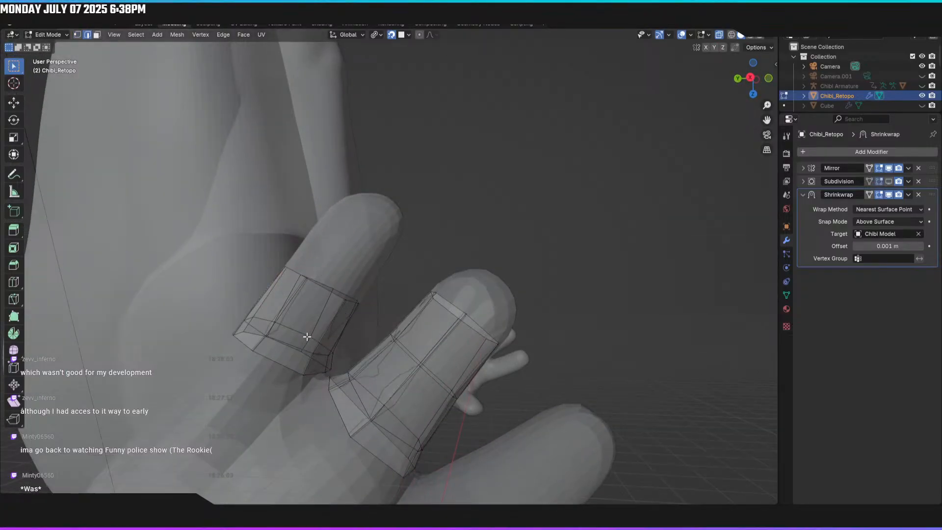
{"action": "left_click", "coordinate": [288, 352], "text": "alt"}
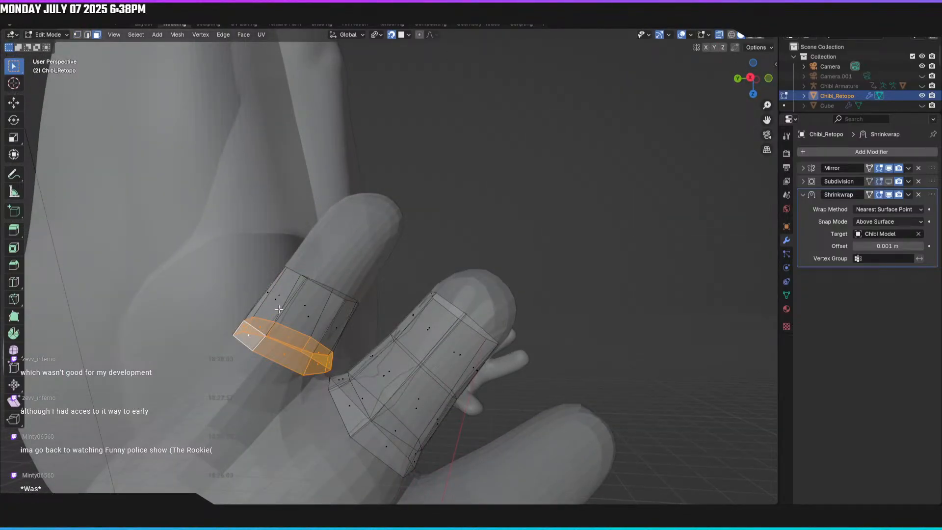
{"action": "left_click", "coordinate": [281, 313], "text": "alt+shift"}
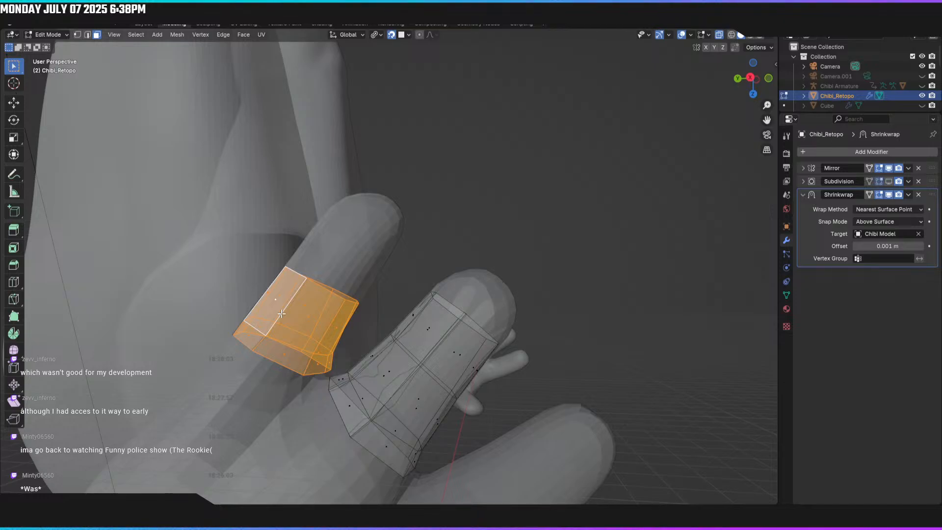
{"action": "key", "text": "ctrl+i"}
{"action": "key", "text": "h"}
{"action": "middle_click_drag", "start_coordinate": [281, 313], "coordinate": [340, 301]}
{"action": "key", "text": "2"}
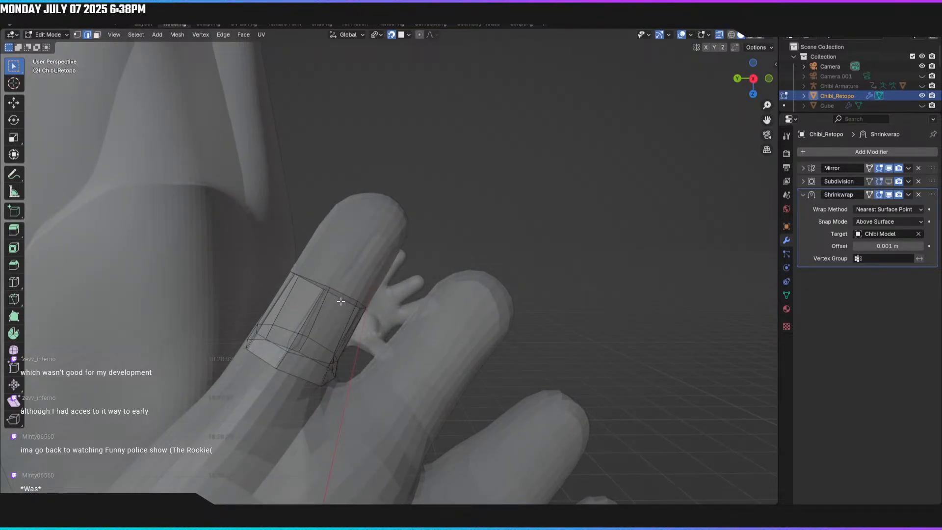
{"action": "key", "text": "1"}
Step: Reposition the upper-loop vertices on the isolated finger's far side so the loop runs straighter across the surface
{"action": "middle_click_drag", "start_coordinate": [345, 303], "coordinate": [238, 275]}
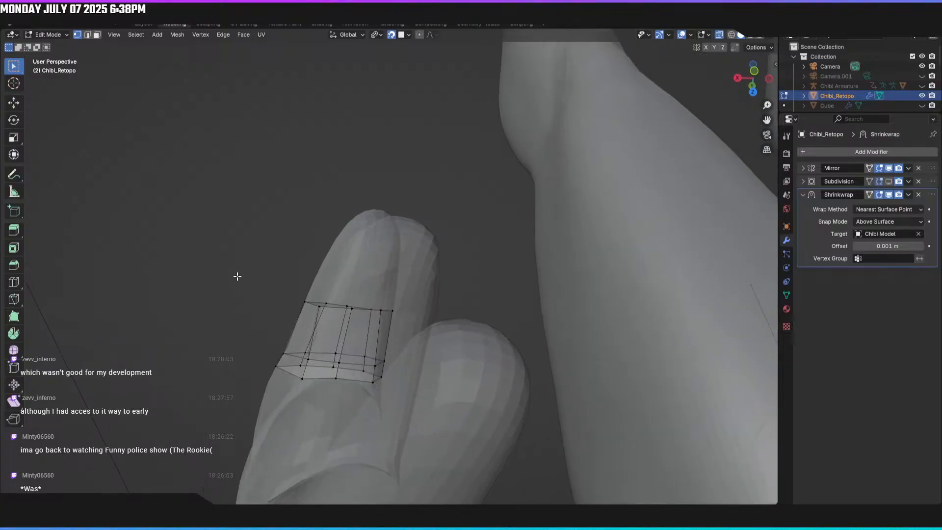
{"action": "middle_click_drag", "start_coordinate": [319, 307], "coordinate": [311, 299]}
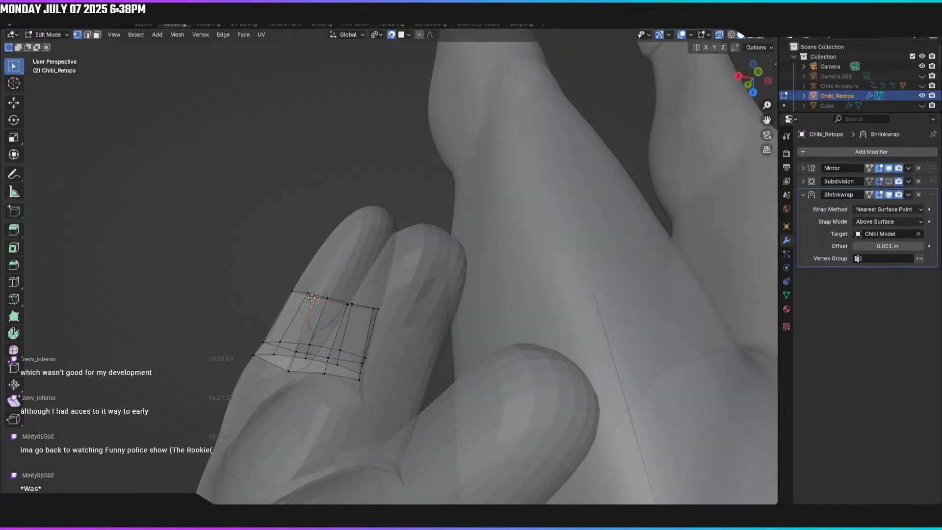
{"action": "key", "text": "g"}
{"action": "left_click", "coordinate": [314, 299]}
{"action": "middle_click_drag", "start_coordinate": [314, 300], "coordinate": [280, 327]}
{"action": "key", "text": "g"}
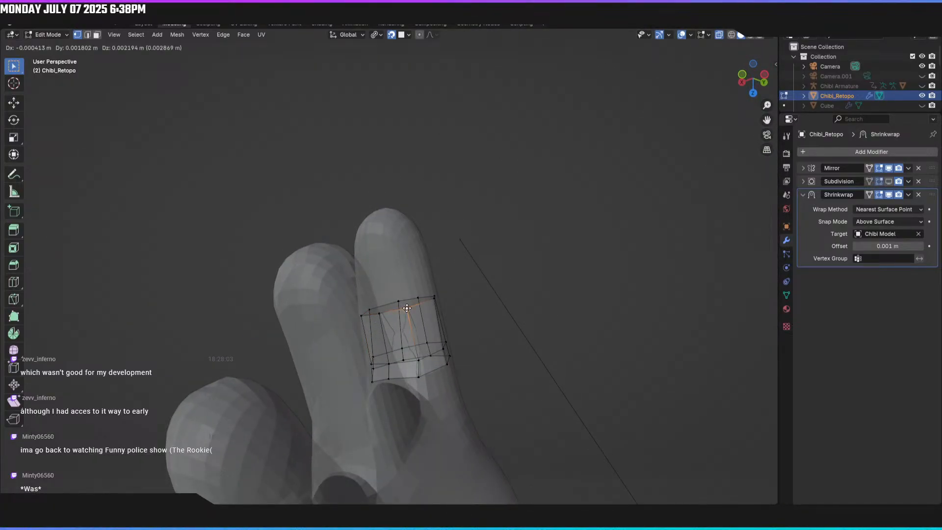
{"action": "left_click", "coordinate": [405, 308]}
Step: Adjust two more upper-loop vertices, on the finger's opposite face and beside its outer edge
{"action": "middle_click_drag", "start_coordinate": [406, 309], "coordinate": [358, 332]}
{"action": "left_click", "coordinate": [450, 289]}
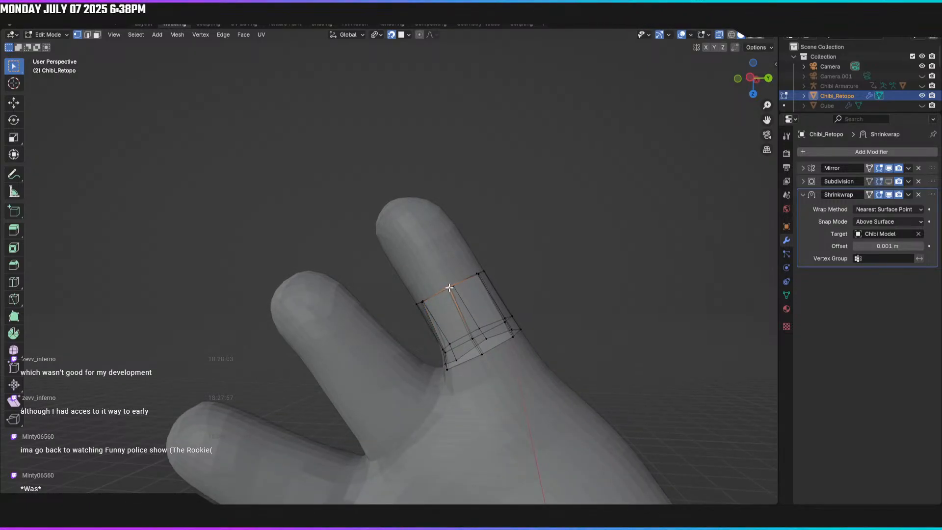
{"action": "key", "text": "g"}
{"action": "left_click", "coordinate": [450, 288]}
{"action": "middle_click_drag", "start_coordinate": [449, 289], "coordinate": [392, 332]}
{"action": "left_click", "coordinate": [422, 303]}
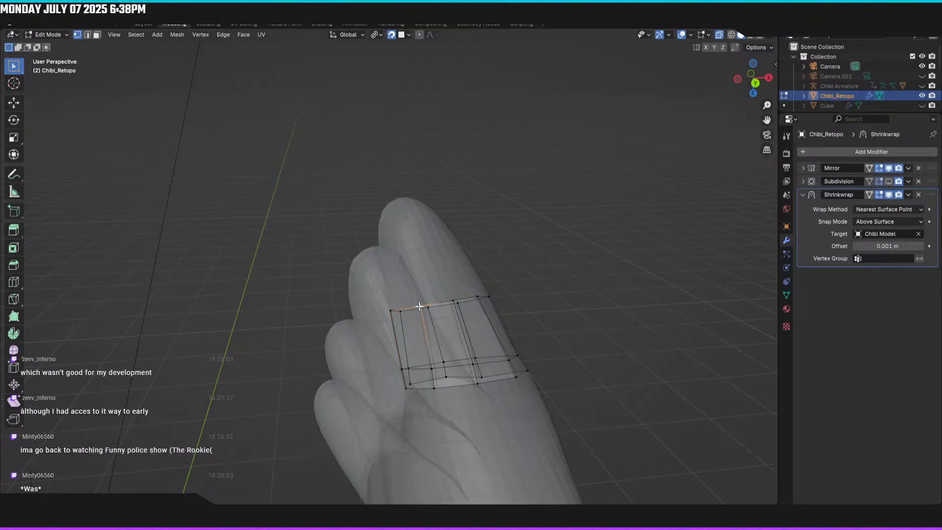
{"action": "key", "text": "g"}
{"action": "left_click", "coordinate": [419, 304]}
Step: Even out the upper loop's remaining vertices along the finger's outer edge and back on its near face
{"action": "middle_click_drag", "start_coordinate": [420, 305], "coordinate": [446, 329]}
{"action": "key", "text": "g"}
{"action": "left_click", "coordinate": [423, 319]}
{"action": "left_click", "coordinate": [435, 319]}
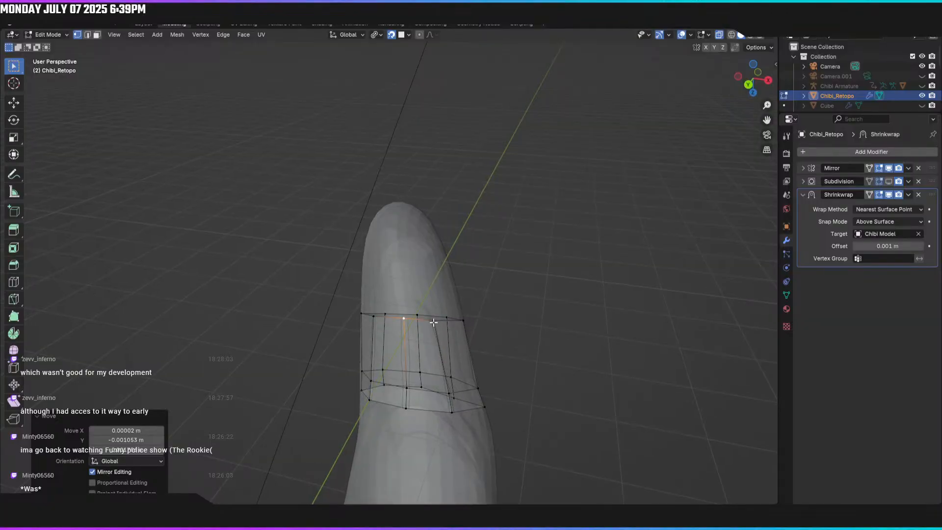
{"action": "key", "text": "g"}
{"action": "left_click", "coordinate": [510, 335]}
{"action": "middle_click_drag", "start_coordinate": [510, 334], "coordinate": [375, 306]}
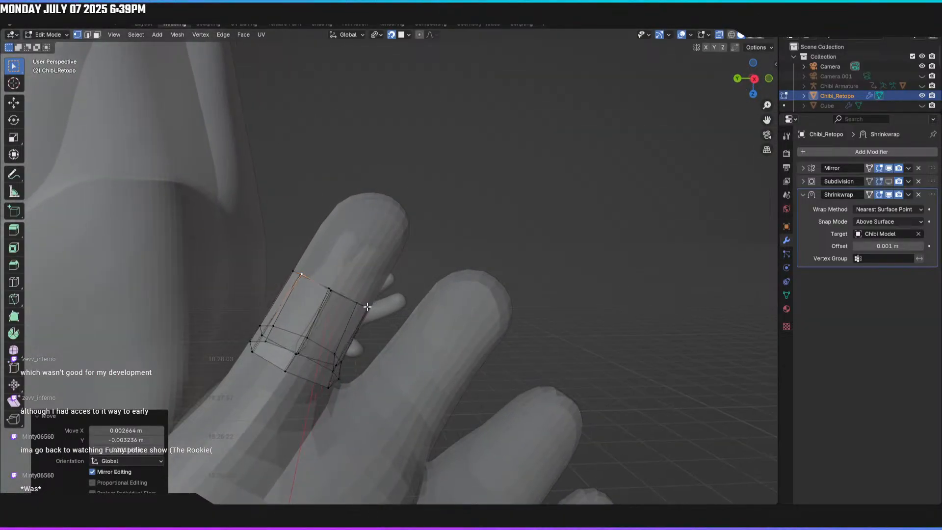
{"action": "left_click", "coordinate": [329, 292]}
{"action": "key", "text": "g"}
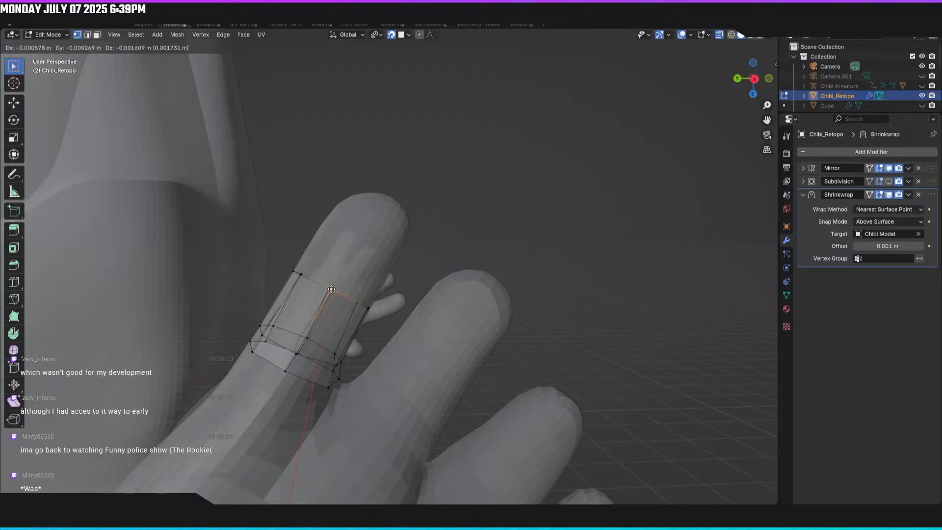
{"action": "left_click", "coordinate": [363, 305]}
Step: Extrude the finger's whole upper edge loop along the finger to just below the rounded fingertip
{"action": "left_click", "coordinate": [359, 304], "text": "alt"}
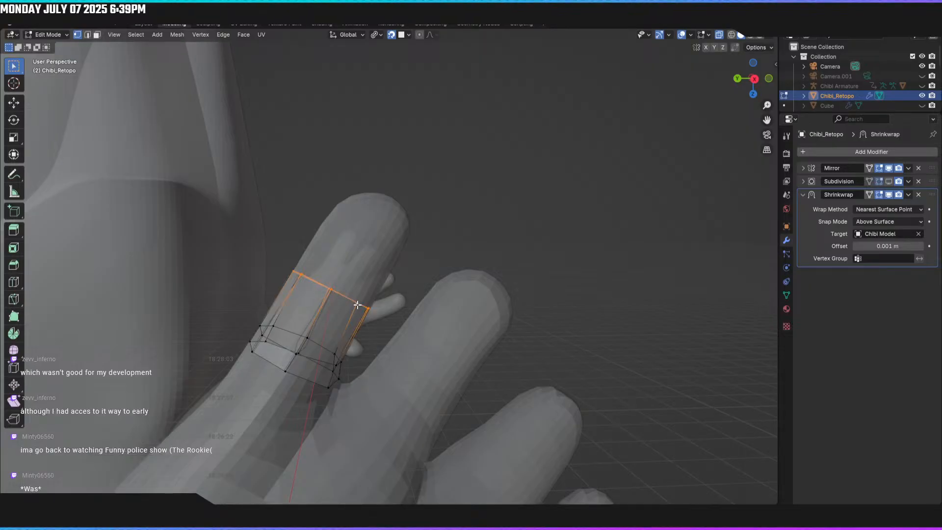
{"action": "key", "text": "e"}
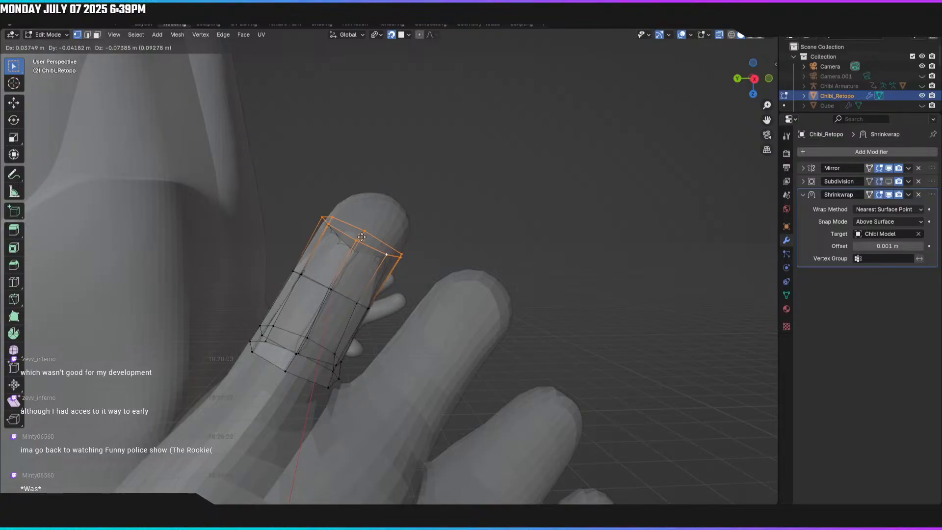
{"action": "left_click", "coordinate": [361, 237]}
{"action": "mouse_move", "coordinate": [361, 251]}
{"action": "middle_mouse_down"}
{"action": "mouse_move", "coordinate": [345, 262]}
{"action": "mouse_move", "coordinate": [370, 272]}
{"action": "mouse_move", "coordinate": [349, 281]}
{"action": "mouse_move", "coordinate": [359, 251]}
{"action": "middle_mouse_up"}
Step: Snap three vertices of the extruded loop onto the finger's surface across its near face
{"action": "left_click", "coordinate": [343, 254]}
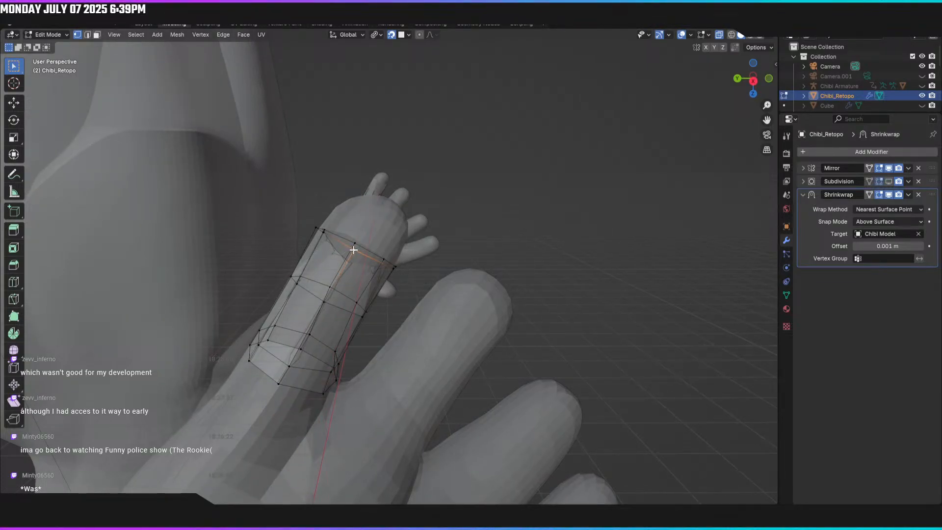
{"action": "key", "text": "g"}
{"action": "left_click", "coordinate": [351, 251]}
{"action": "middle_click_drag", "start_coordinate": [352, 252], "coordinate": [382, 282]}
{"action": "left_click", "coordinate": [367, 268]}
{"action": "key", "text": "g"}
{"action": "left_click", "coordinate": [366, 265]}
{"action": "left_click", "coordinate": [345, 248]}
{"action": "key", "text": "g"}
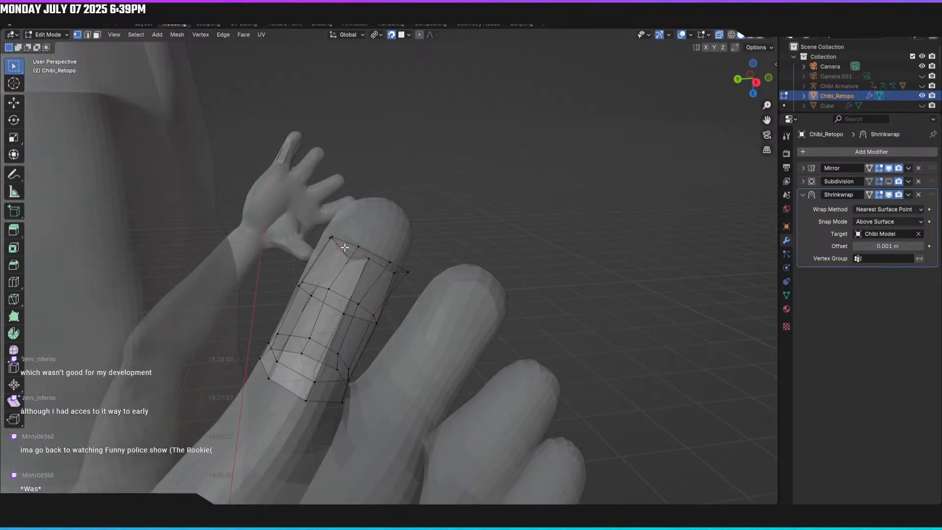
{"action": "left_click", "coordinate": [342, 248]}
Step: Snap three vertices of the extruded loop onto the surface across the finger's opposite face
{"action": "middle_click_drag", "start_coordinate": [342, 247], "coordinate": [432, 250]}
{"action": "left_click", "coordinate": [416, 234]}
{"action": "middle_click_drag", "start_coordinate": [461, 294], "coordinate": [413, 322]}
{"action": "key", "text": "g"}
{"action": "left_click", "coordinate": [418, 237]}
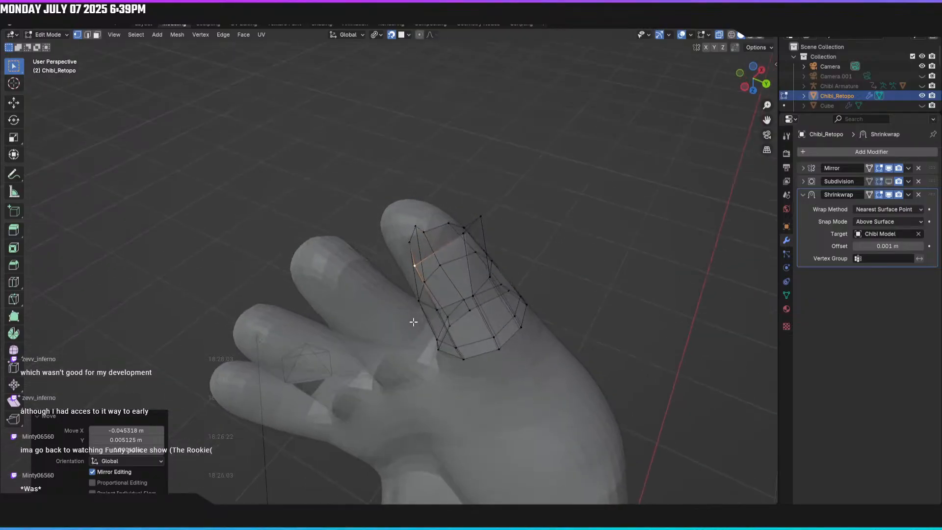
{"action": "left_click", "coordinate": [460, 241]}
{"action": "middle_click_drag", "start_coordinate": [460, 240], "coordinate": [417, 280]}
{"action": "key", "text": "g"}
{"action": "left_click", "coordinate": [449, 229]}
{"action": "left_click", "coordinate": [385, 239]}
{"action": "middle_click_drag", "start_coordinate": [346, 216], "coordinate": [354, 264]}
{"action": "key", "text": "g"}
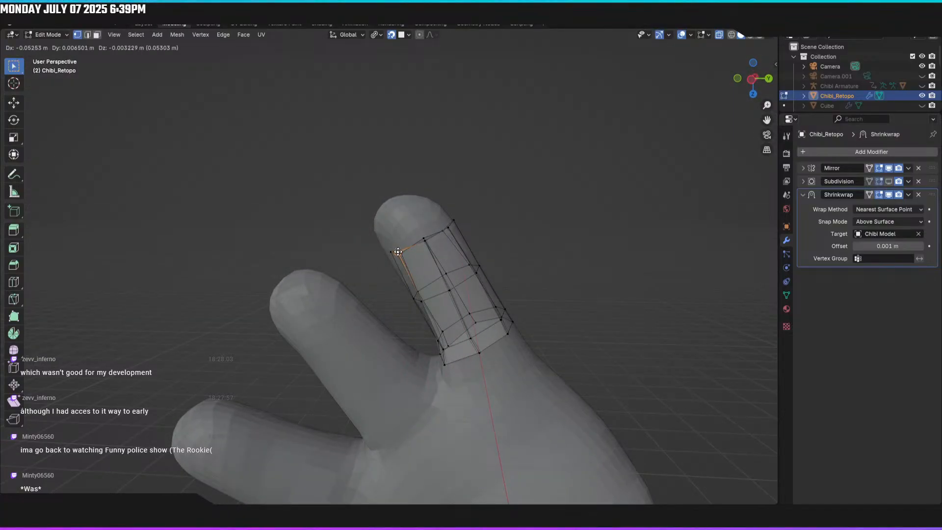
{"action": "left_click", "coordinate": [397, 254]}
Step: Pull the extruded loop's two remaining off-surface vertices onto the finger, including the one at its outer edge
{"action": "middle_click_drag", "start_coordinate": [398, 255], "coordinate": [534, 367]}
{"action": "left_click", "coordinate": [457, 277]}
{"action": "key", "text": "g"}
{"action": "left_click", "coordinate": [417, 258]}
{"action": "left_click", "coordinate": [321, 250]}
{"action": "middle_click_drag", "start_coordinate": [321, 250], "coordinate": [374, 236]}
{"action": "scroll", "coordinate": [374, 235], "scroll_direction": "up", "scroll_amount": 2}
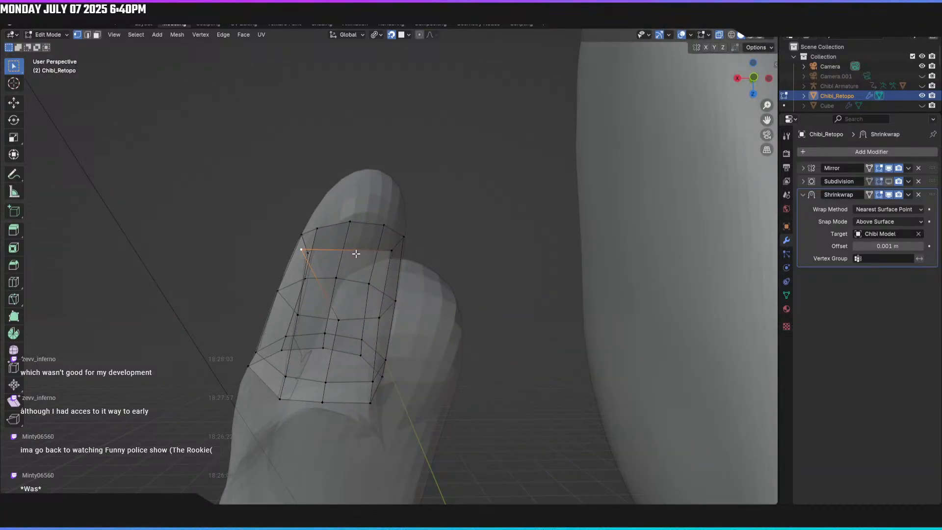
{"action": "key", "text": "g"}
{"action": "left_click", "coordinate": [357, 254]}
Step: Adjust the fingertip loop's vertices on the side facing the neighbouring finger to even their spacing
{"action": "middle_click_drag", "start_coordinate": [356, 253], "coordinate": [323, 235]}
{"action": "key", "text": "g"}
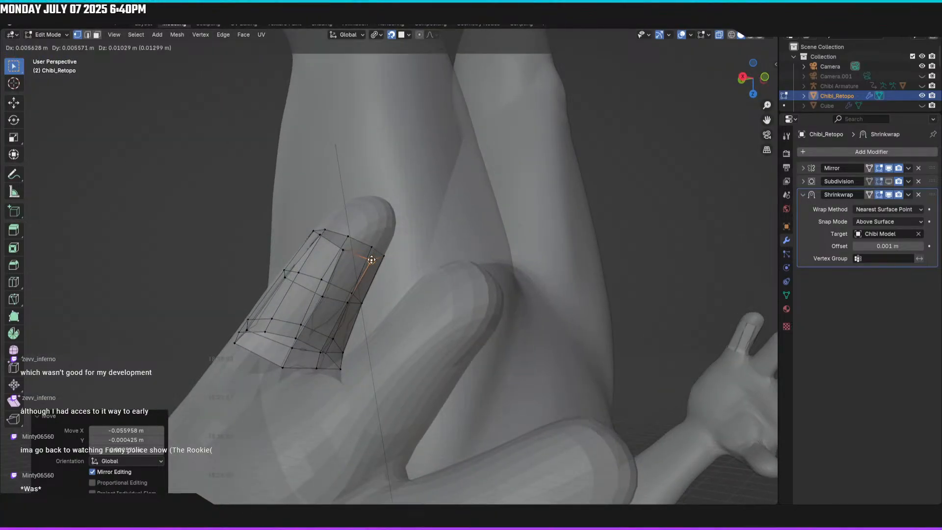
{"action": "left_click", "coordinate": [369, 257]}
{"action": "mouse_move", "coordinate": [369, 257]}
{"action": "middle_mouse_down"}
{"action": "mouse_move", "coordinate": [393, 276]}
{"action": "mouse_move", "coordinate": [380, 265]}
{"action": "mouse_move", "coordinate": [398, 252]}
{"action": "mouse_move", "coordinate": [367, 274]}
{"action": "middle_mouse_up"}
{"action": "key", "text": "g"}
{"action": "left_click", "coordinate": [393, 263]}
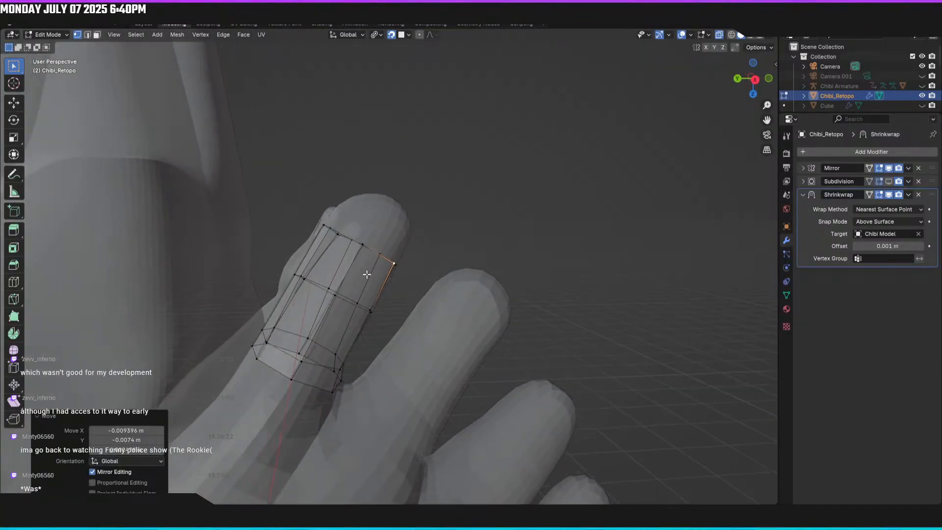
Step: Straighten the fingertip loop across the finger's near face by shifting two of its vertices
{"action": "left_click", "coordinate": [364, 245]}
{"action": "key", "text": "g"}
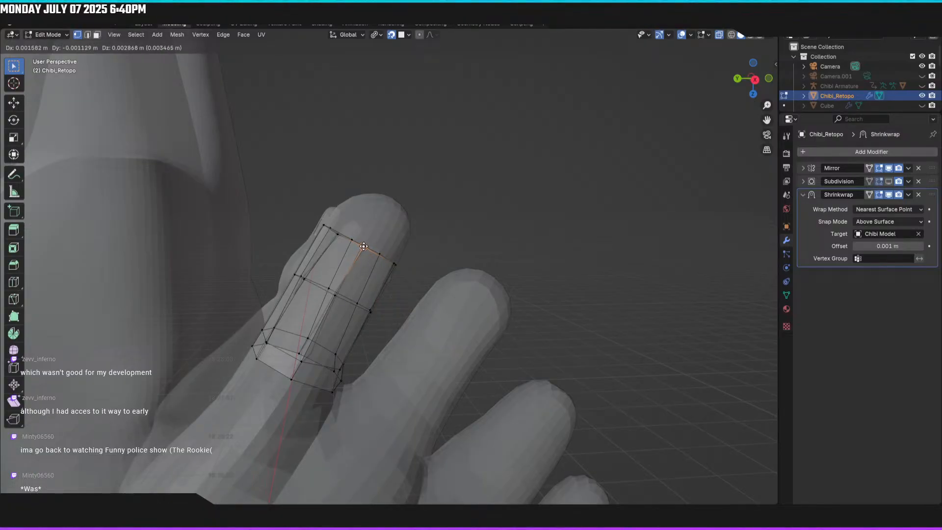
{"action": "left_click", "coordinate": [364, 245]}
{"action": "middle_click_drag", "start_coordinate": [363, 245], "coordinate": [327, 235]}
{"action": "left_click", "coordinate": [341, 240]}
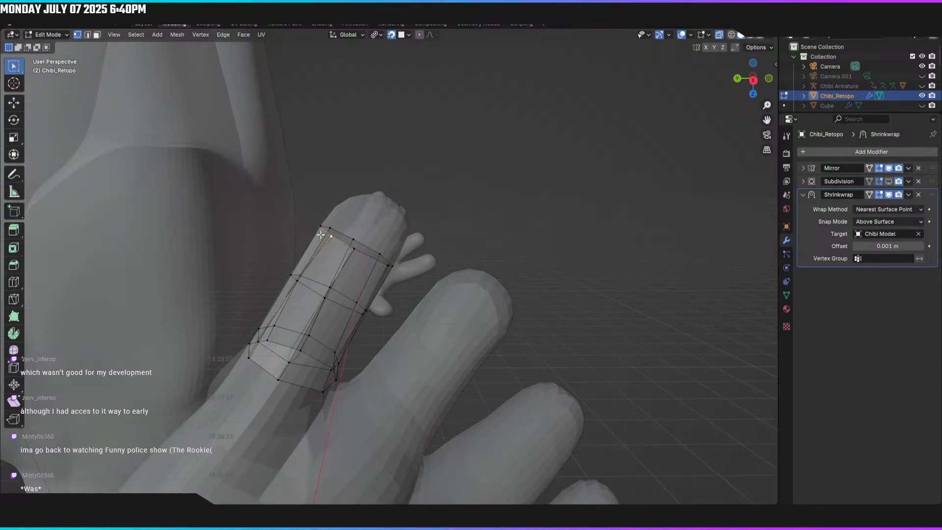
{"action": "key", "text": "g"}
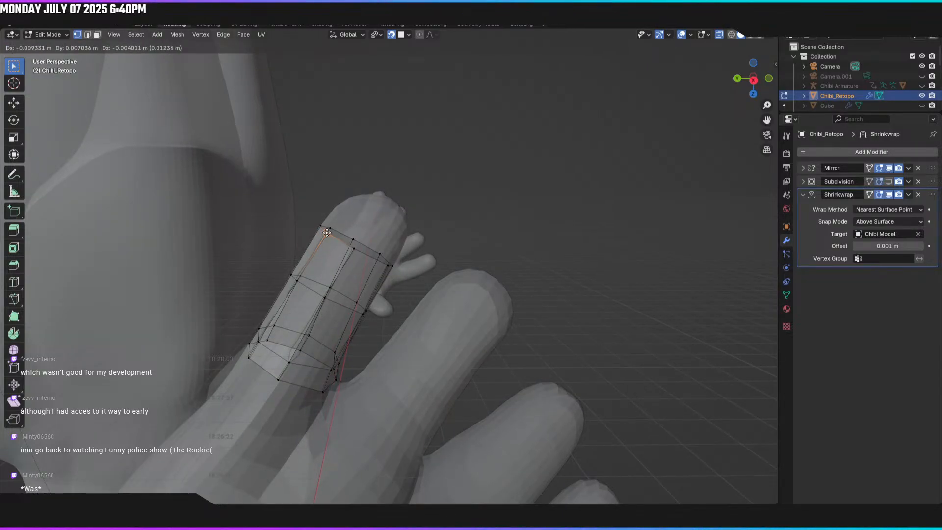
{"action": "left_click", "coordinate": [327, 232]}
Step: Align three fingertip-loop vertices around the finger's outer edge so the loop stays level and evenly spaced
{"action": "middle_click_drag", "start_coordinate": [326, 232], "coordinate": [418, 285]}
{"action": "key", "text": "g"}
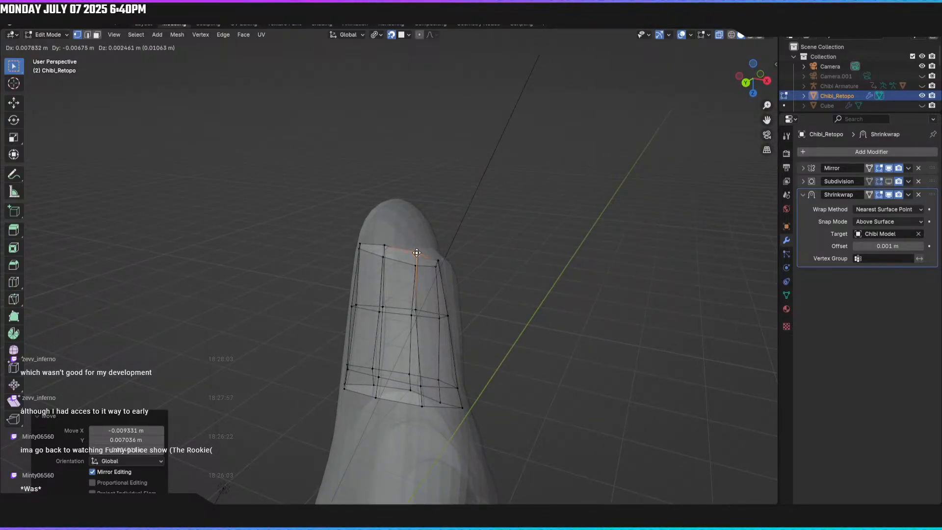
{"action": "left_click", "coordinate": [416, 252]}
{"action": "middle_click_drag", "start_coordinate": [417, 252], "coordinate": [453, 273]}
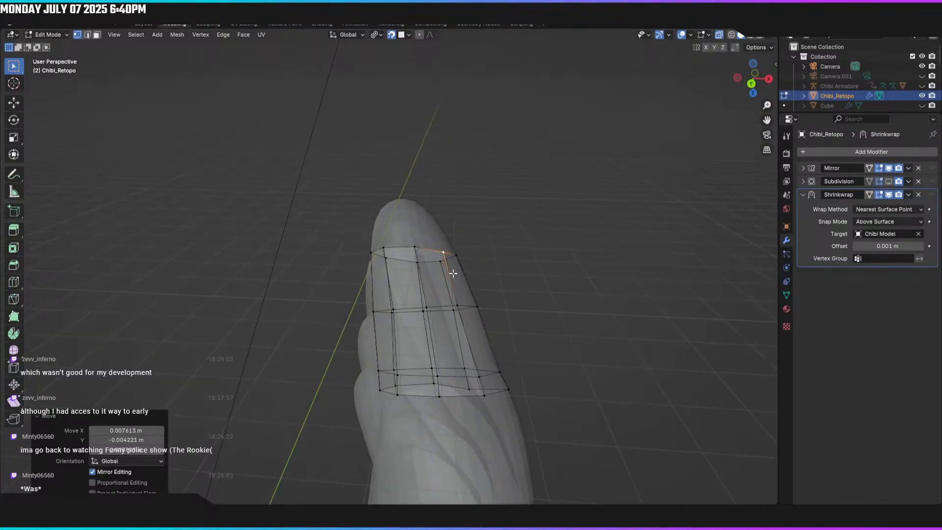
{"action": "left_click", "coordinate": [416, 250]}
{"action": "key", "text": "g"}
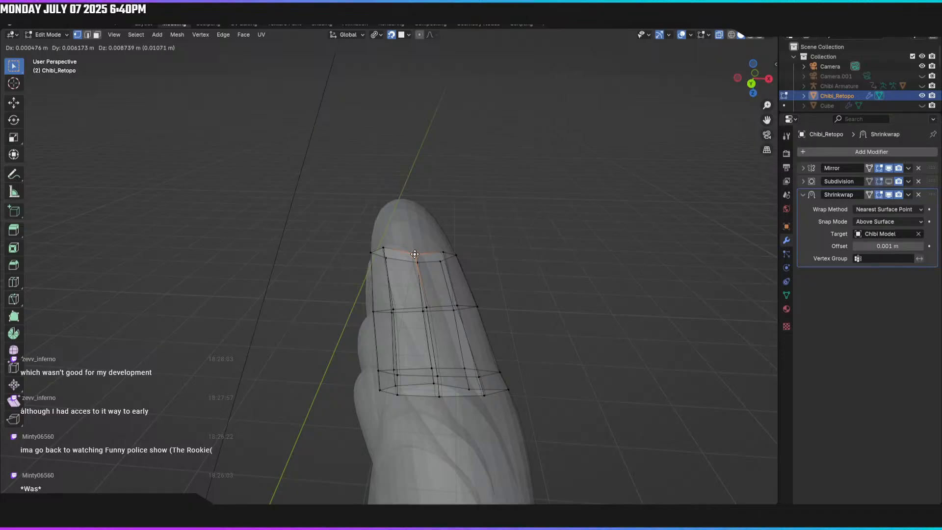
{"action": "left_click", "coordinate": [417, 254]}
{"action": "middle_click_drag", "start_coordinate": [417, 254], "coordinate": [390, 249]}
{"action": "left_click", "coordinate": [388, 248]}
{"action": "key", "text": "g"}
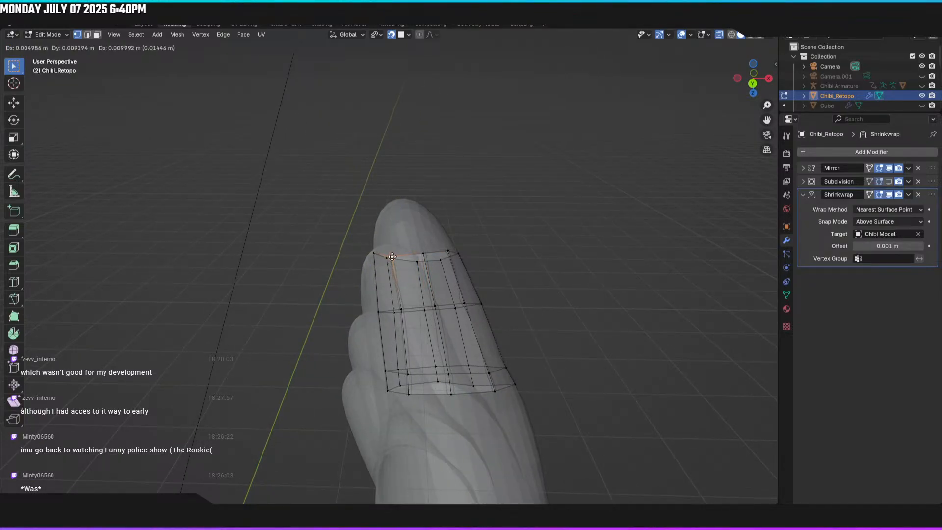
{"action": "left_click", "coordinate": [392, 257]}
Step: Align two fingertip-loop vertices on the finger's opposite face, and return to a view of the whole hand
{"action": "middle_click_drag", "start_coordinate": [392, 257], "coordinate": [496, 234]}
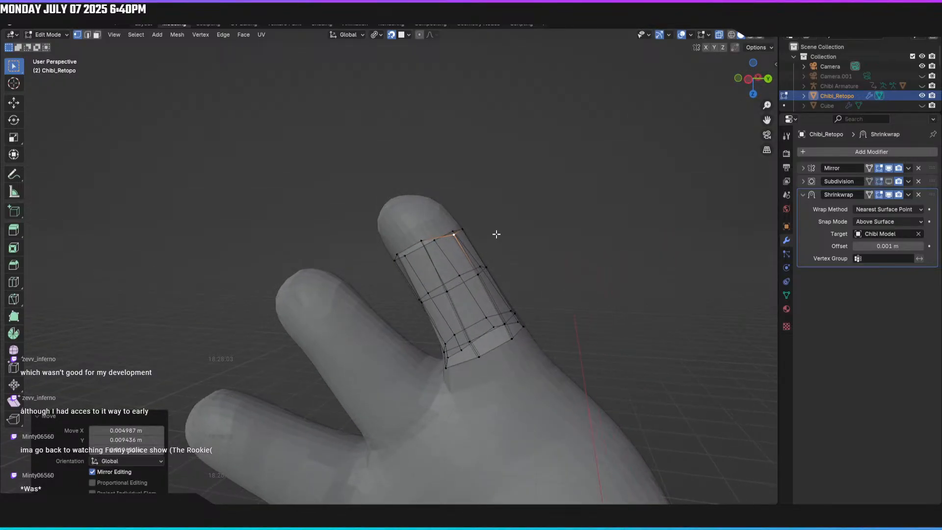
{"action": "left_click", "coordinate": [429, 236]}
{"action": "key", "text": "g"}
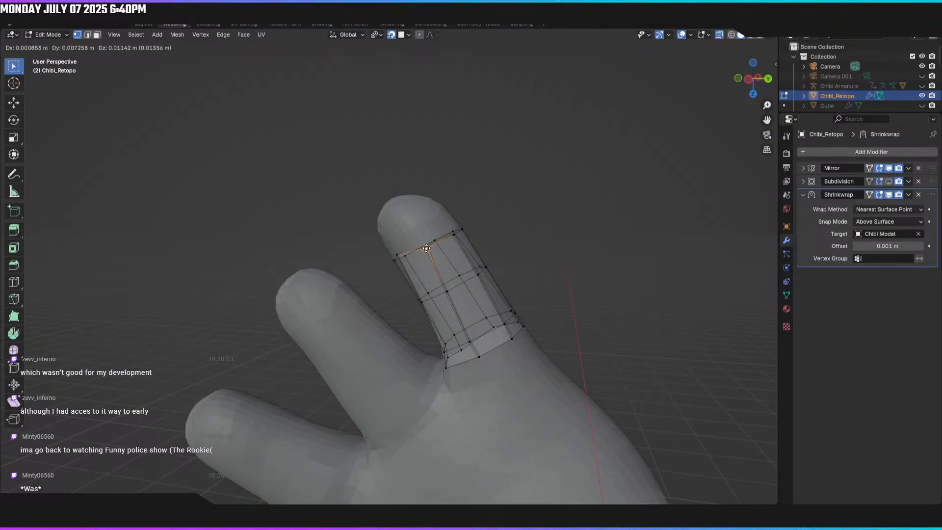
{"action": "left_click", "coordinate": [426, 248]}
{"action": "middle_click_drag", "start_coordinate": [426, 248], "coordinate": [475, 228]}
{"action": "left_click", "coordinate": [399, 257]}
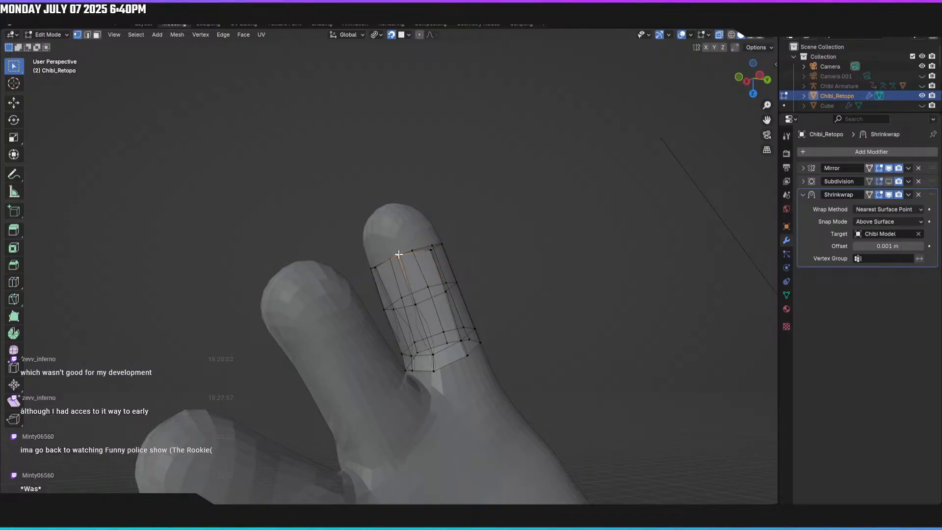
{"action": "key", "text": "g"}
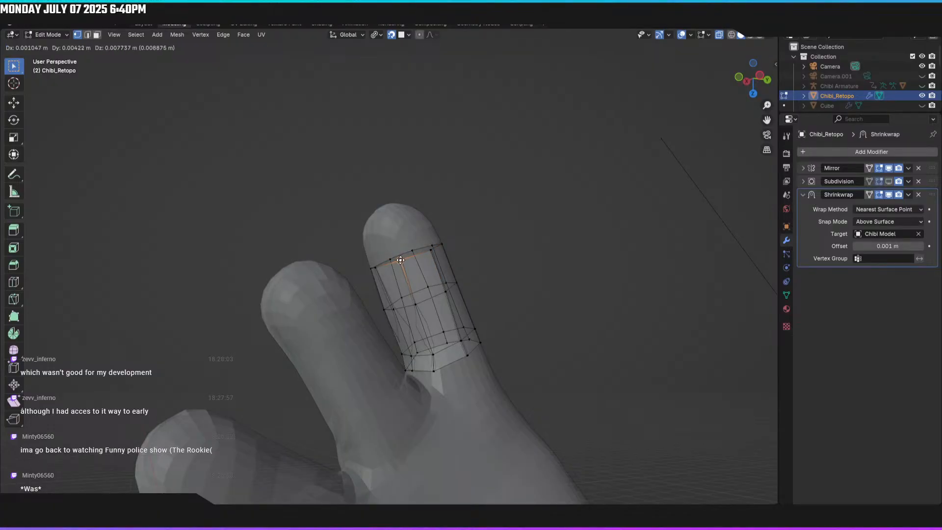
{"action": "left_click", "coordinate": [401, 260]}
{"action": "middle_click_drag", "start_coordinate": [400, 260], "coordinate": [198, 299]}
{"action": "scroll", "coordinate": [317, 368], "scroll_direction": "down", "scroll_amount": 5}
{"action": "middle_click_drag", "start_coordinate": [351, 306], "coordinate": [334, 288]}
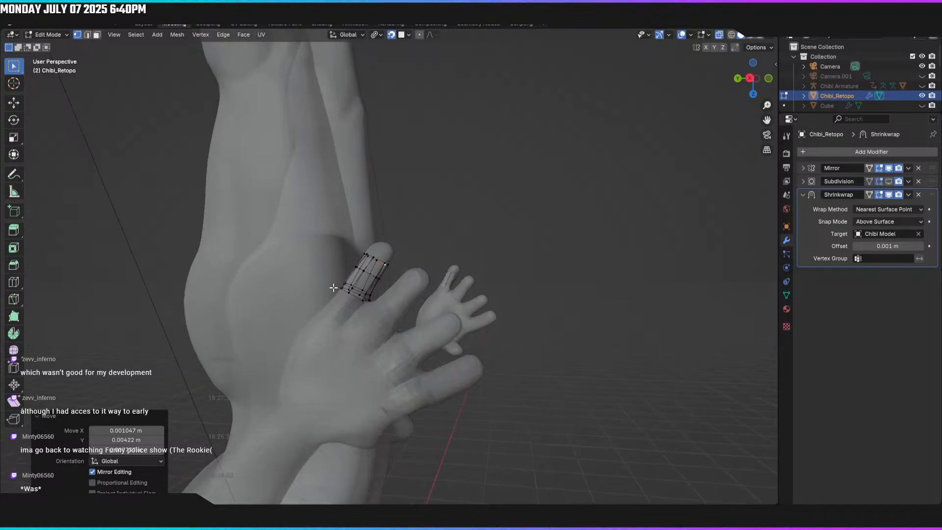
Step: Reveal the hidden mesh and shift one vertex of the outermost finger's end loop into line with its neighbours
{"action": "key", "text": "alt+h"}
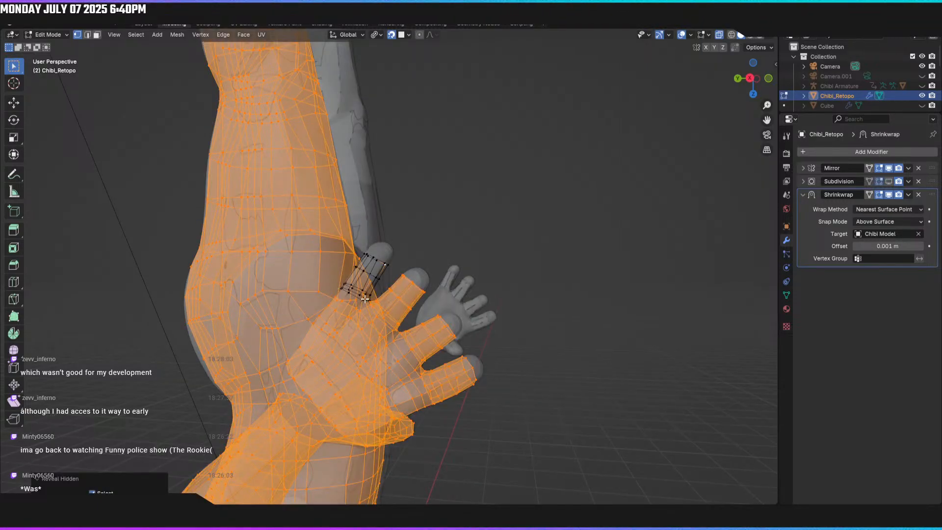
{"action": "mouse_move", "coordinate": [504, 294]}
{"action": "middle_mouse_down"}
{"action": "mouse_move", "coordinate": [519, 282]}
{"action": "mouse_move", "coordinate": [523, 296]}
{"action": "mouse_move", "coordinate": [422, 226]}
{"action": "mouse_move", "coordinate": [330, 223]}
{"action": "mouse_move", "coordinate": [326, 269]}
{"action": "mouse_move", "coordinate": [477, 259]}
{"action": "mouse_move", "coordinate": [497, 286]}
{"action": "middle_mouse_up"}
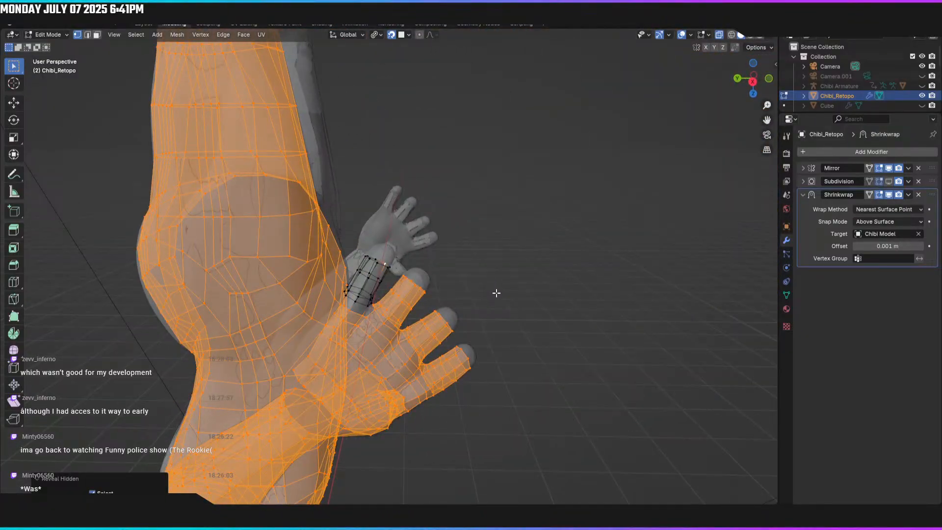
{"action": "scroll", "coordinate": [495, 293], "scroll_direction": "up", "scroll_amount": 5}
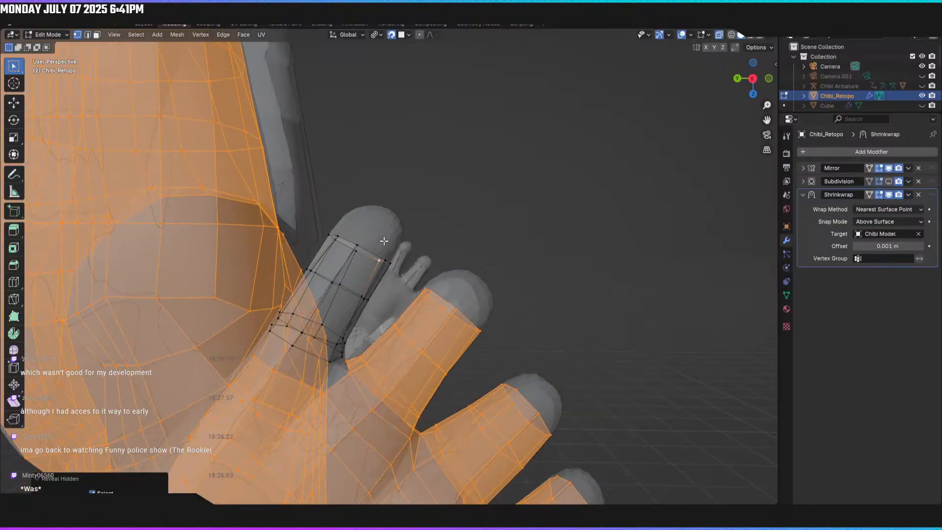
{"action": "left_click", "coordinate": [359, 244]}
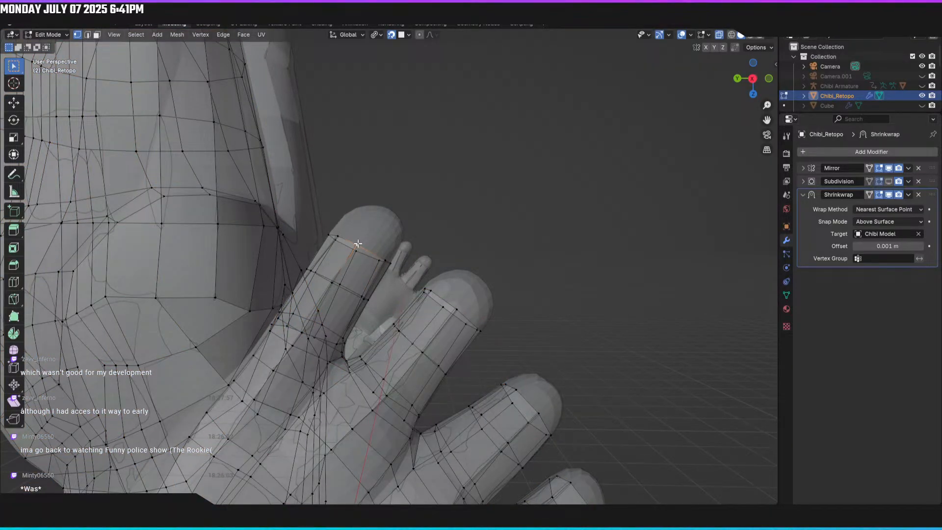
{"action": "key", "text": "g"}
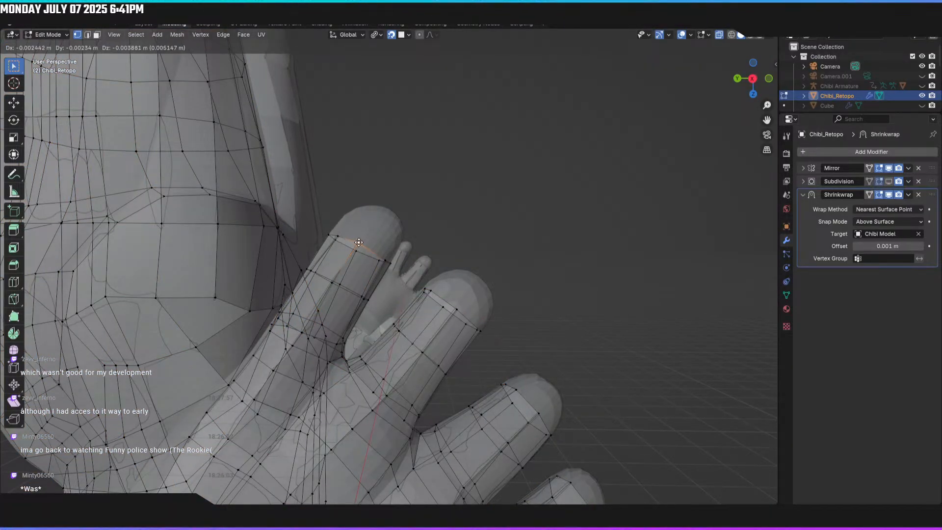
{"action": "left_click", "coordinate": [359, 242]}
Step: Level the end loop along the outermost finger's narrow side by repositioning its vertices
{"action": "middle_click_drag", "start_coordinate": [359, 242], "coordinate": [407, 270]}
{"action": "key", "text": "g"}
{"action": "left_click", "coordinate": [344, 243]}
{"action": "key", "text": "g"}
{"action": "left_click", "coordinate": [408, 256]}
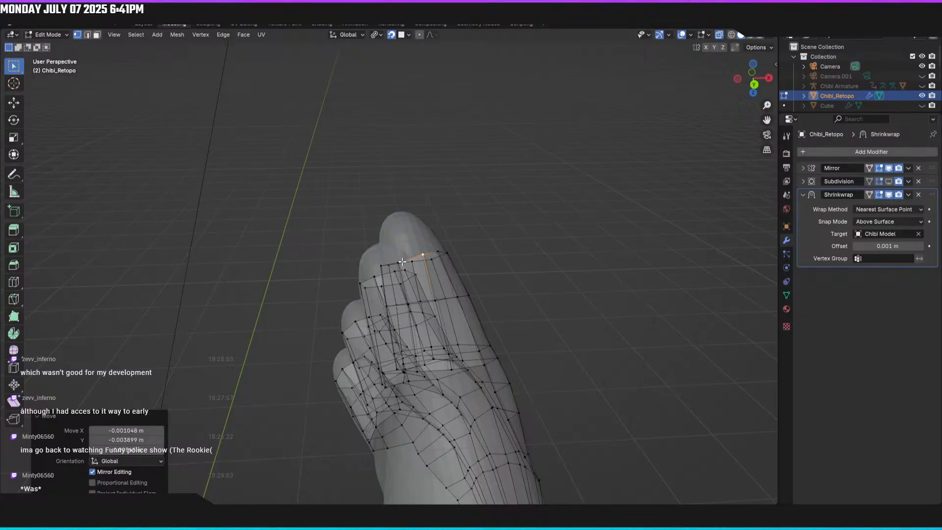
{"action": "key", "text": "g"}
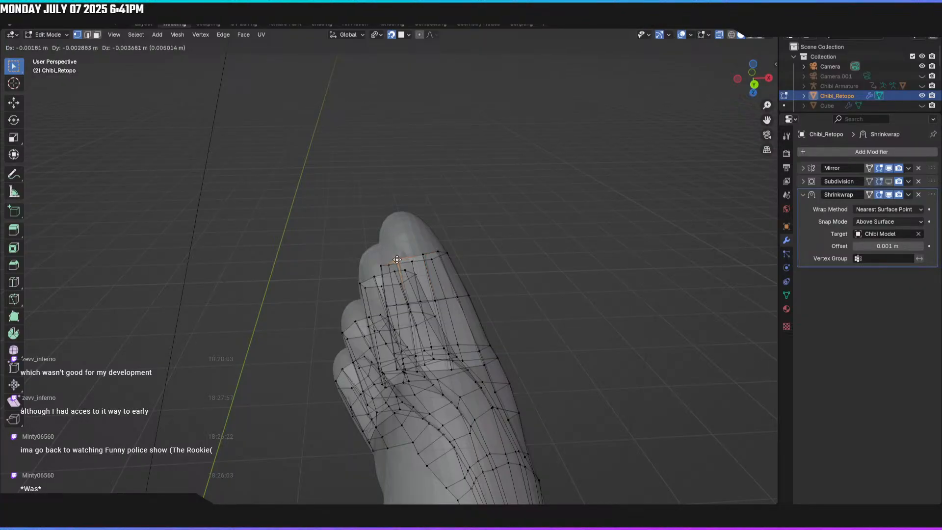
{"action": "left_click", "coordinate": [397, 260]}
Step: Straighten the end loop across the finger's broad face by nudging one vertex toward the tip
{"action": "middle_click_drag", "start_coordinate": [397, 260], "coordinate": [473, 248]}
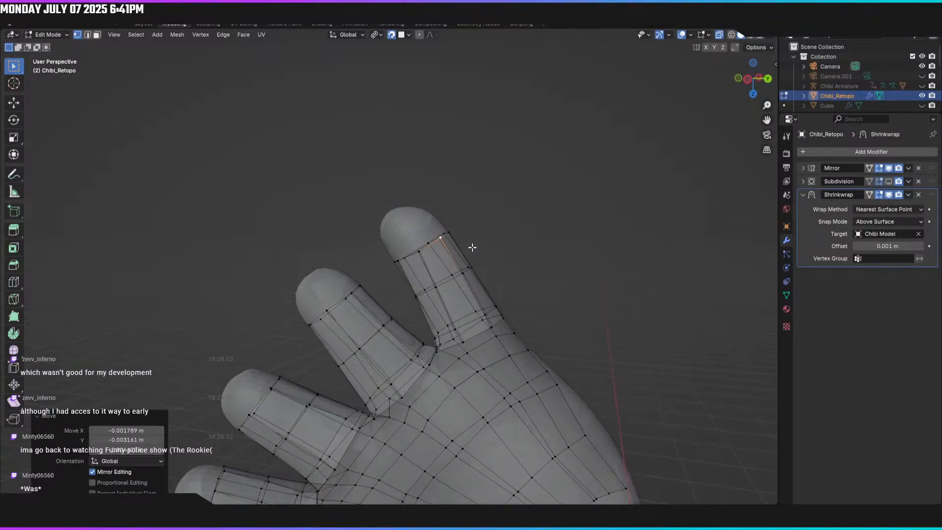
{"action": "left_click", "coordinate": [418, 253]}
{"action": "key", "text": "g"}
{"action": "left_click", "coordinate": [417, 250]}
Step: Extrude the outermost finger's entire end loop about 0.07 m toward the fingertip
{"action": "middle_click_drag", "start_coordinate": [416, 251], "coordinate": [420, 90]}
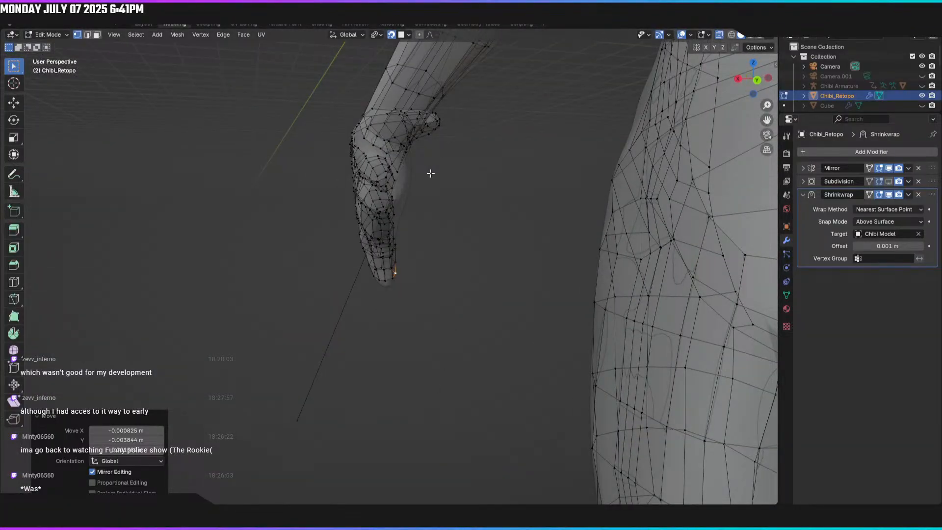
{"action": "middle_click_drag", "start_coordinate": [431, 173], "coordinate": [500, 206]}
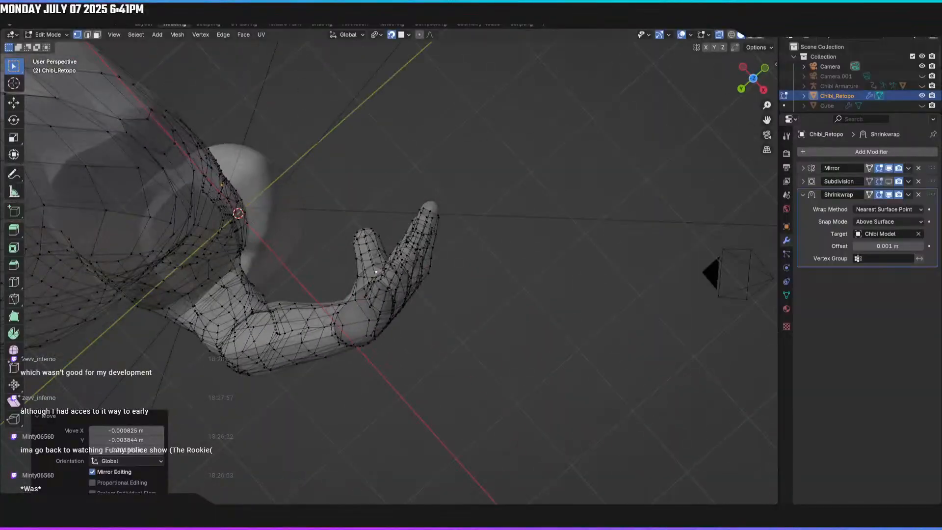
{"action": "middle_click_drag", "start_coordinate": [358, 337], "coordinate": [501, 209]}
{"action": "scroll", "coordinate": [381, 223], "scroll_direction": "up", "scroll_amount": 6}
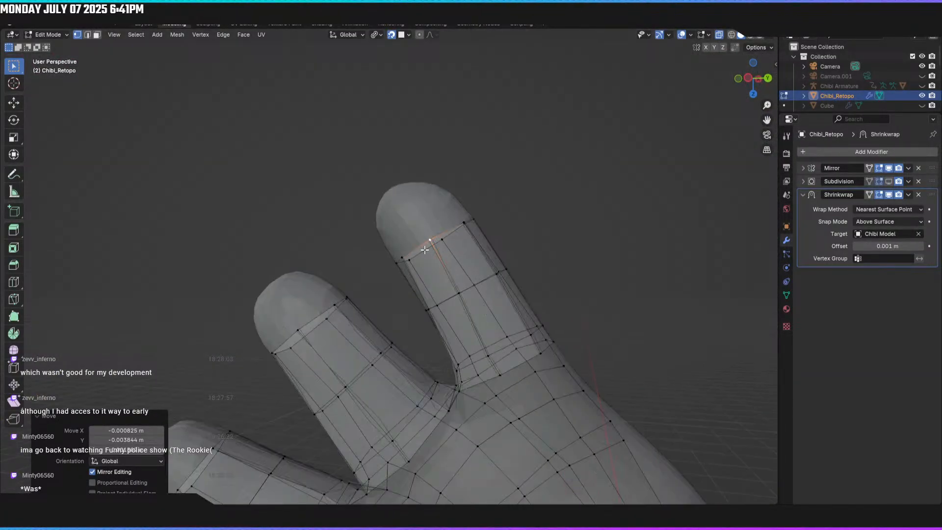
{"action": "middle_click_drag", "start_coordinate": [536, 289], "coordinate": [537, 369], "text": "shift"}
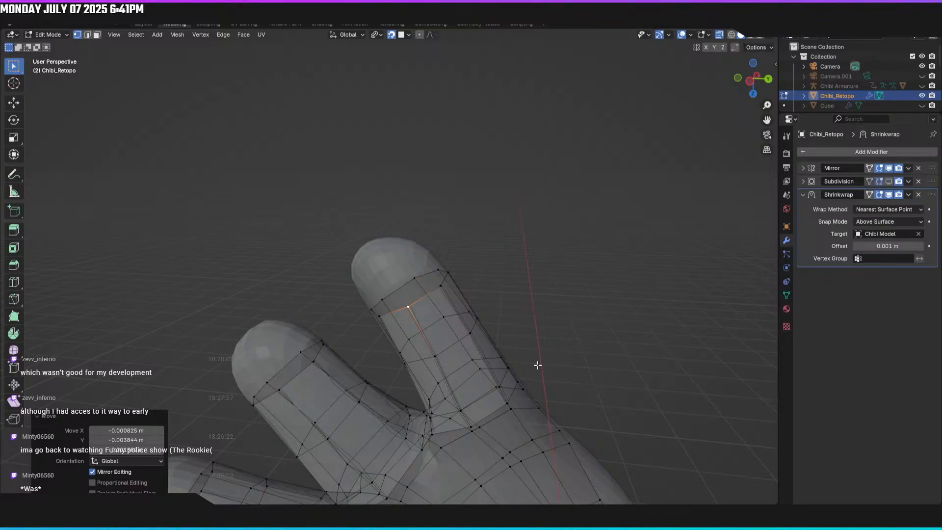
{"action": "middle_click_drag", "start_coordinate": [473, 317], "coordinate": [438, 297]}
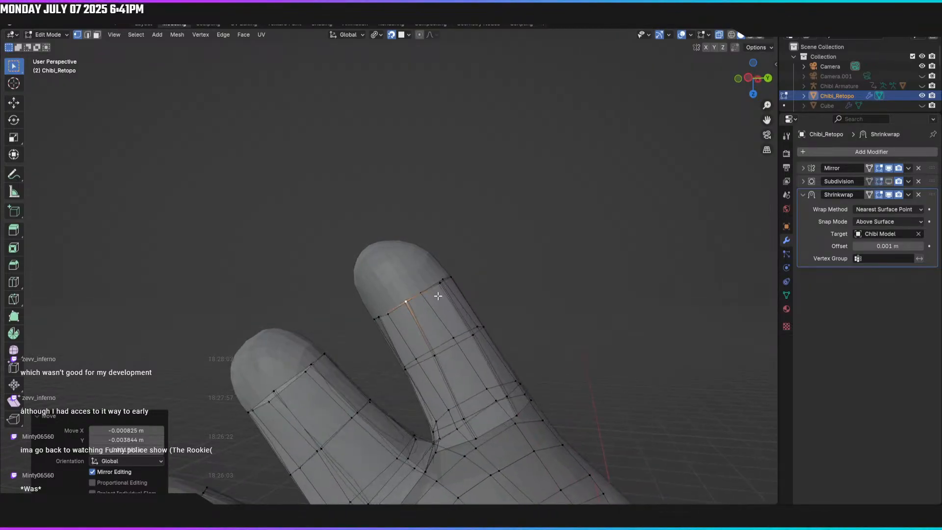
{"action": "left_click", "coordinate": [429, 286], "text": "alt"}
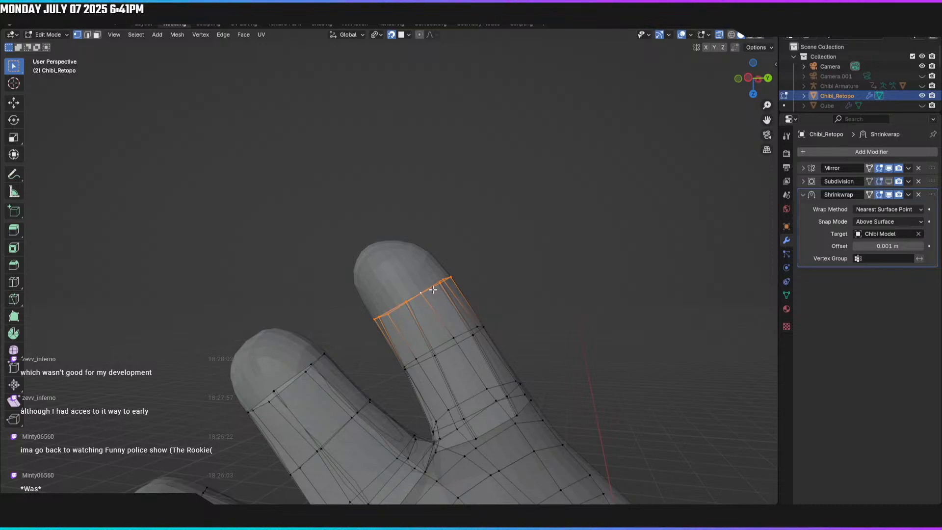
{"action": "key", "text": "g"}
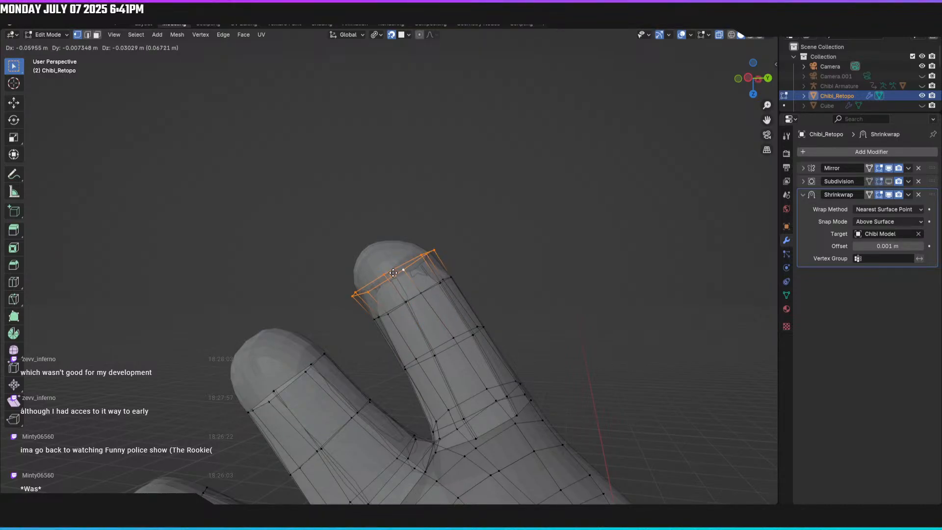
{"action": "left_click", "coordinate": [394, 272]}
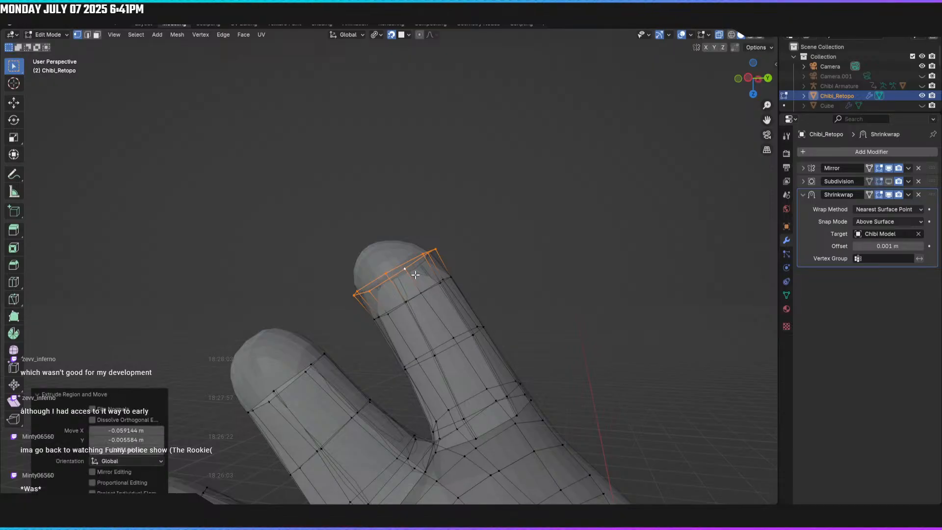
Step: Move the extruded loop's middle and outer vertices onto the fingertip surface on the finger's broad face
{"action": "mouse_move", "coordinate": [414, 269]}
{"action": "middle_mouse_down"}
{"action": "mouse_move", "coordinate": [416, 291]}
{"action": "mouse_move", "coordinate": [432, 257]}
{"action": "mouse_move", "coordinate": [419, 267]}
{"action": "middle_mouse_up"}
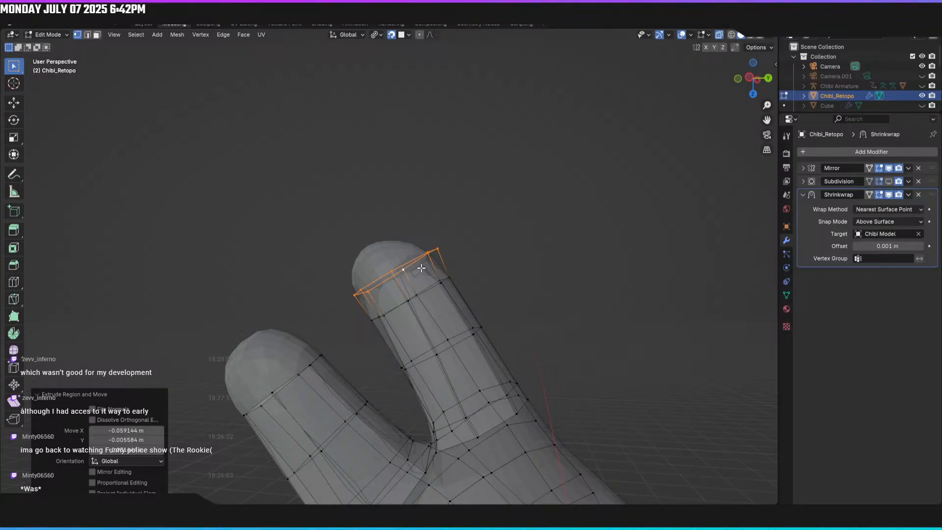
{"action": "key", "text": "g"}
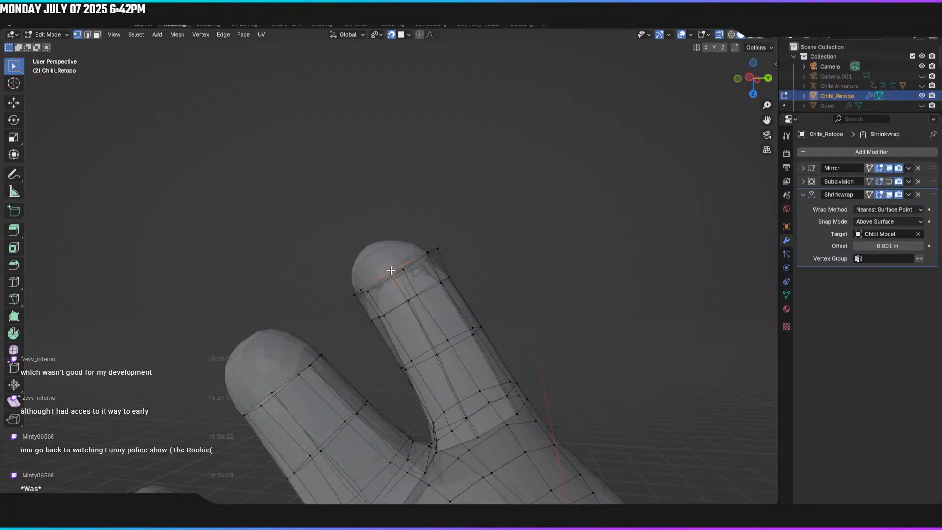
{"action": "left_click", "coordinate": [392, 271]}
{"action": "mouse_move", "coordinate": [392, 271]}
{"action": "middle_mouse_down"}
{"action": "mouse_move", "coordinate": [409, 301]}
{"action": "mouse_move", "coordinate": [410, 273]}
{"action": "mouse_move", "coordinate": [380, 267]}
{"action": "middle_mouse_up"}
{"action": "left_click", "coordinate": [421, 254]}
{"action": "key", "text": "g"}
{"action": "left_click", "coordinate": [423, 255]}
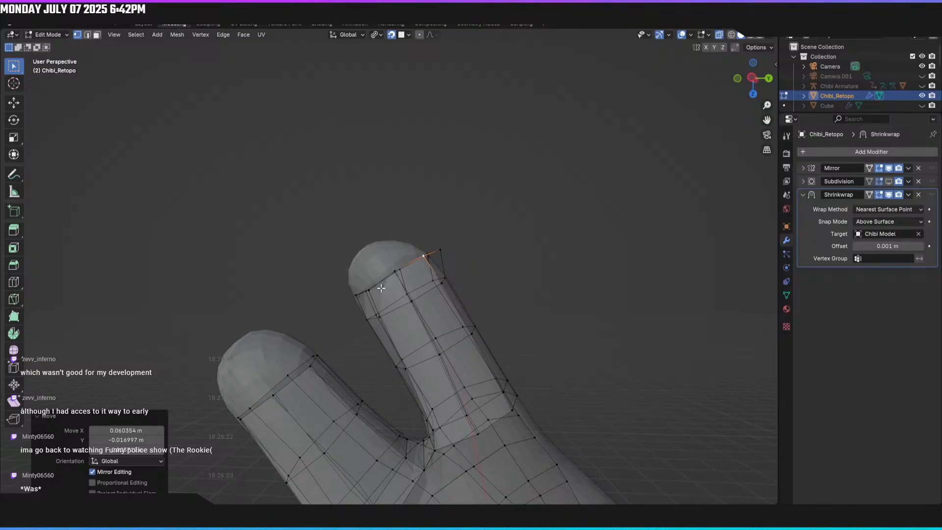
Step: Place the extruded loop's vertices nearest the neighbouring finger onto the fingertip surface
{"action": "left_click", "coordinate": [367, 293]}
{"action": "key", "text": "g"}
{"action": "left_click", "coordinate": [367, 293]}
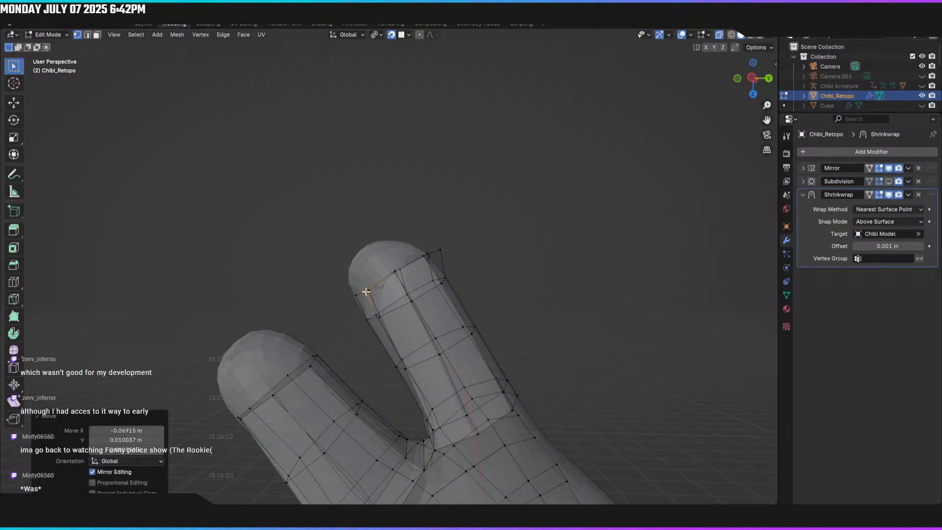
{"action": "middle_click_drag", "start_coordinate": [366, 293], "coordinate": [353, 268]}
{"action": "left_click", "coordinate": [377, 280]}
{"action": "key", "text": "g"}
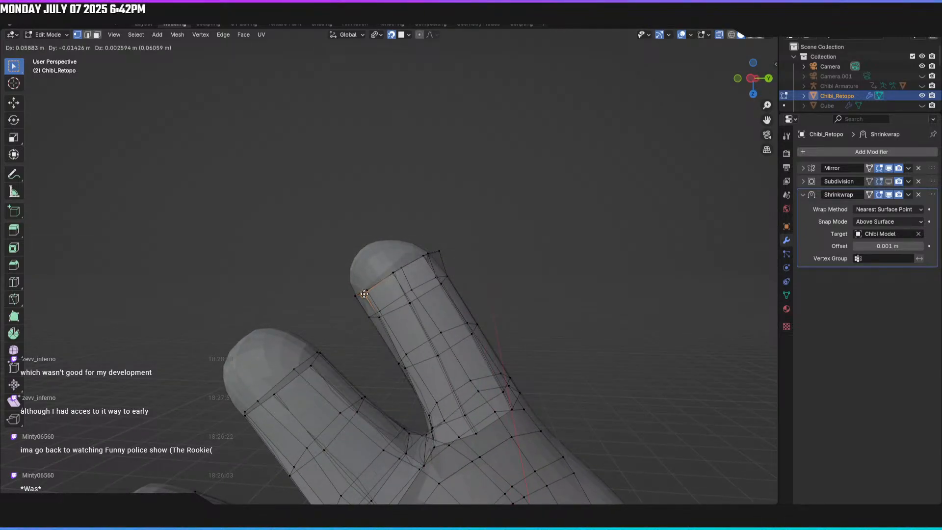
{"action": "left_click", "coordinate": [365, 291]}
Step: Position two extruded-loop vertices on the fingertip's opposite broad face, at its middle and toward the neighbouring finger
{"action": "middle_click_drag", "start_coordinate": [366, 290], "coordinate": [616, 336]}
{"action": "middle_click_drag", "start_coordinate": [389, 284], "coordinate": [413, 230]}
{"action": "key", "text": "g"}
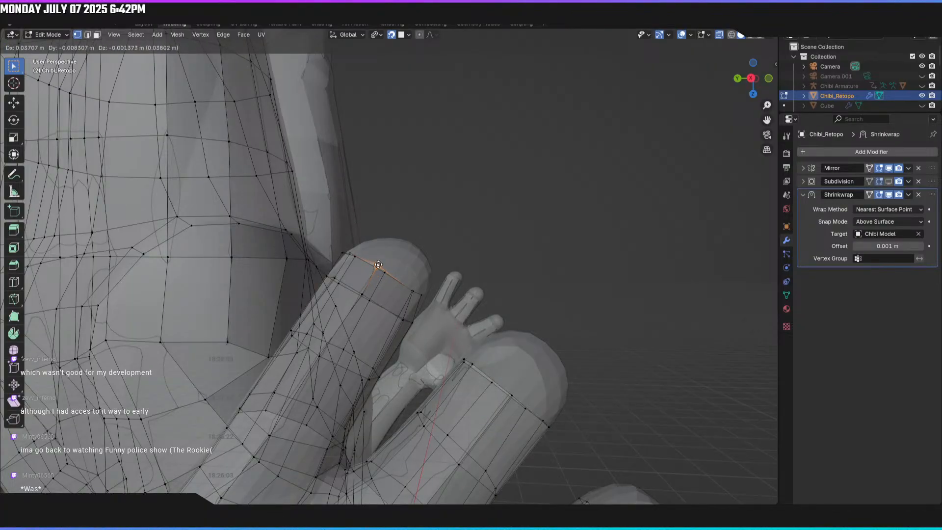
{"action": "left_click", "coordinate": [377, 265]}
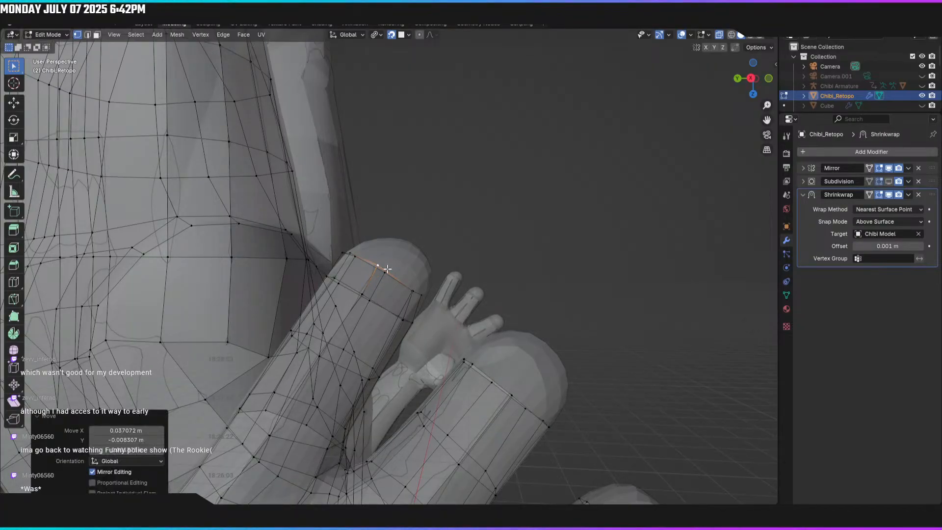
{"action": "key", "text": "g"}
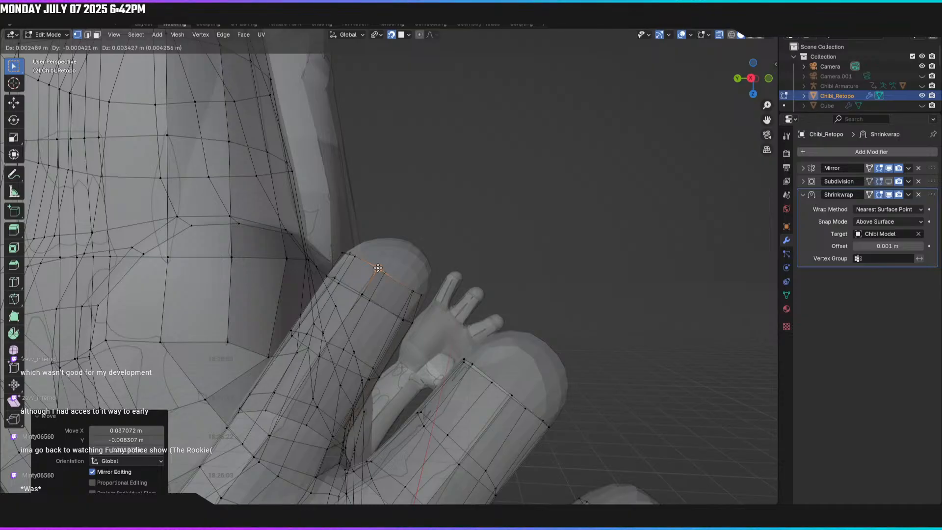
{"action": "left_click", "coordinate": [378, 268]}
{"action": "middle_click_drag", "start_coordinate": [377, 268], "coordinate": [414, 294]}
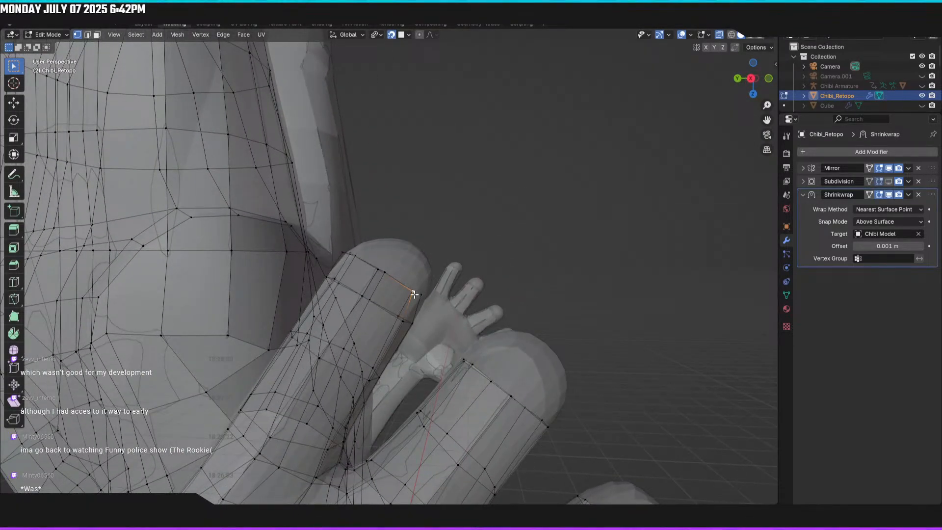
{"action": "key", "text": "g"}
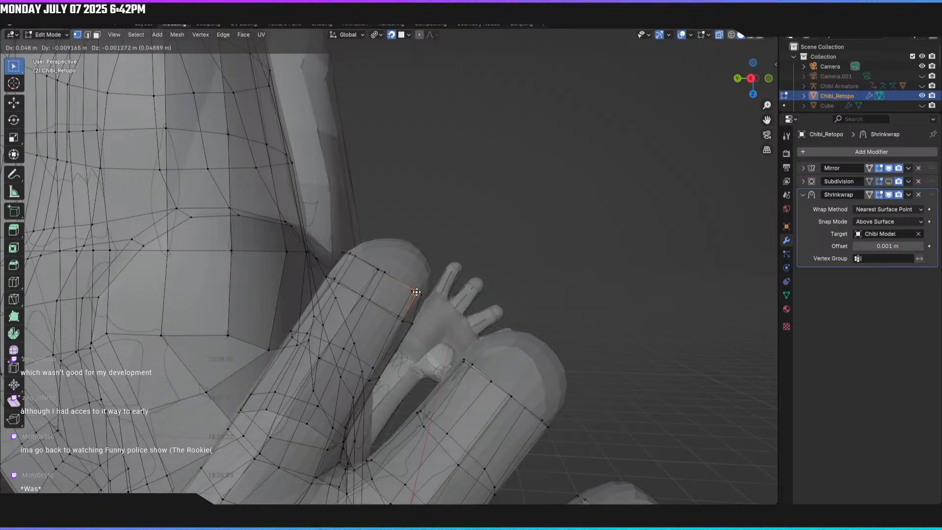
{"action": "left_click", "coordinate": [416, 292]}
Step: Pull two more extruded-loop vertices onto the fingertip, one on the broad face and one on the narrow side
{"action": "middle_click_drag", "start_coordinate": [416, 293], "coordinate": [380, 350]}
{"action": "middle_click_drag", "start_coordinate": [346, 269], "coordinate": [370, 247]}
{"action": "left_click", "coordinate": [362, 279]}
{"action": "key", "text": "g"}
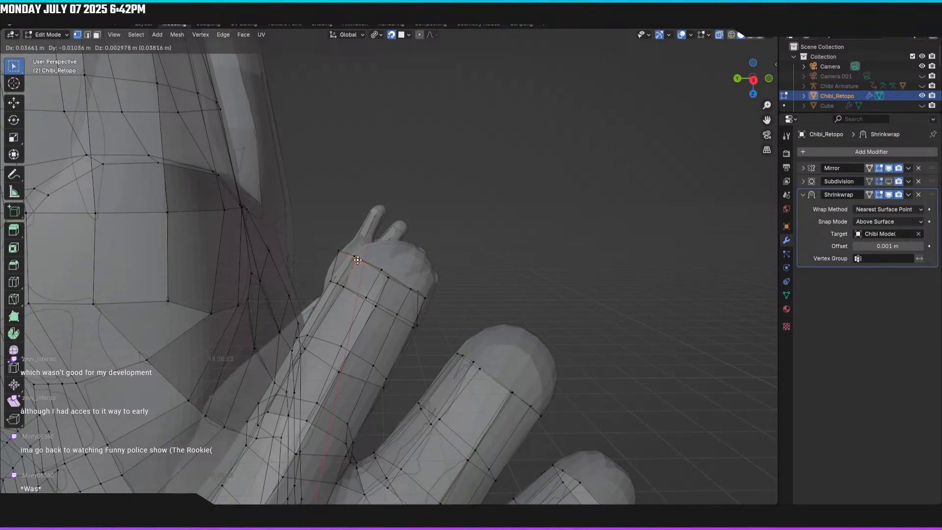
{"action": "left_click", "coordinate": [358, 260]}
{"action": "middle_click_drag", "start_coordinate": [357, 260], "coordinate": [501, 313]}
{"action": "left_click", "coordinate": [366, 278]}
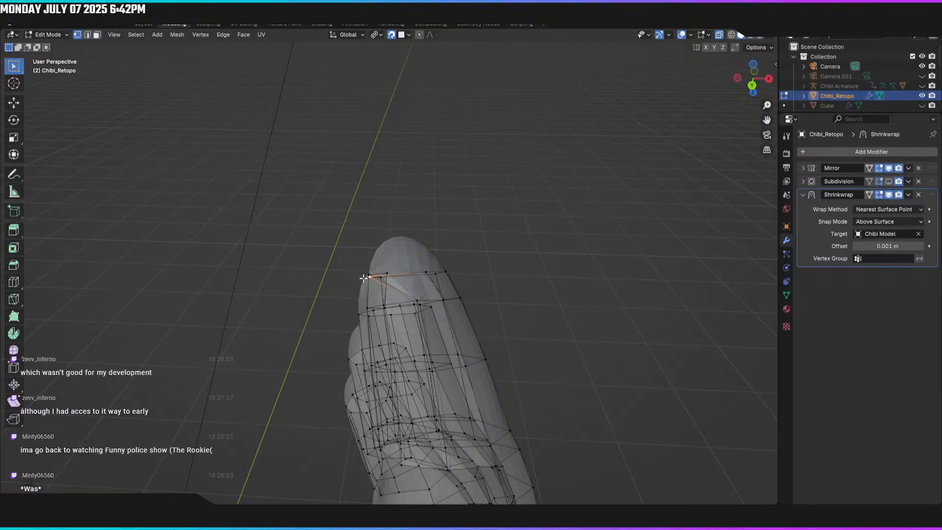
{"action": "middle_click_drag", "start_coordinate": [368, 276], "coordinate": [405, 271]}
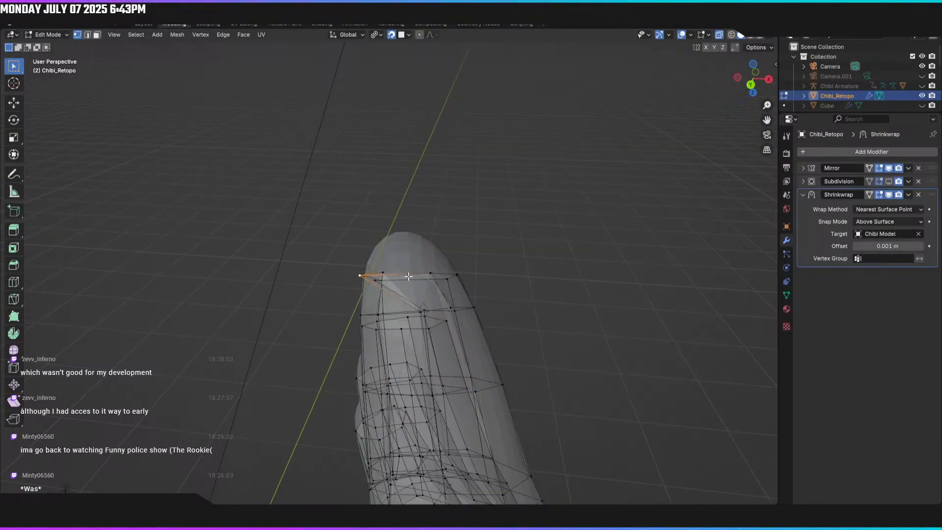
{"action": "key", "text": "g"}
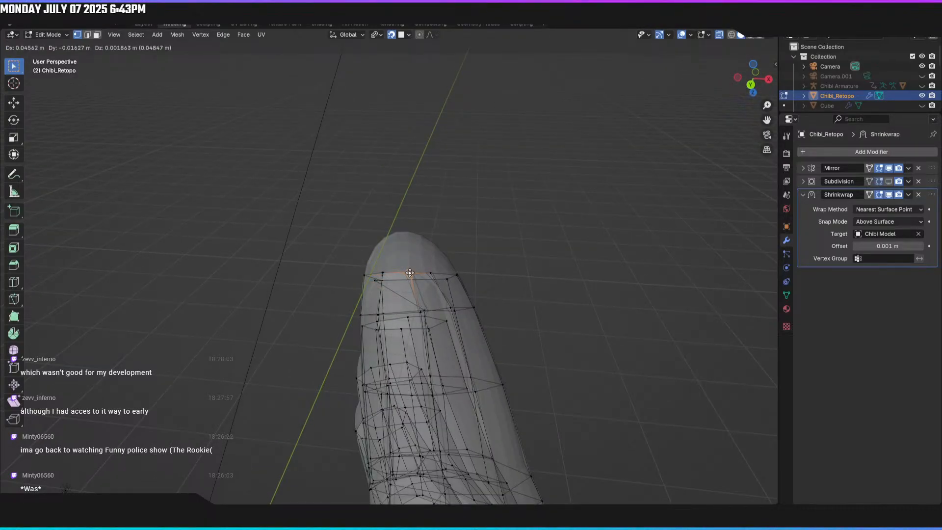
{"action": "left_click", "coordinate": [409, 272]}
Step: Place the remaining stray loop vertex on the fingertip's narrow side and level the adjacent corner vertex with the loop
{"action": "middle_click_drag", "start_coordinate": [409, 272], "coordinate": [593, 249]}
{"action": "left_click", "coordinate": [391, 297]}
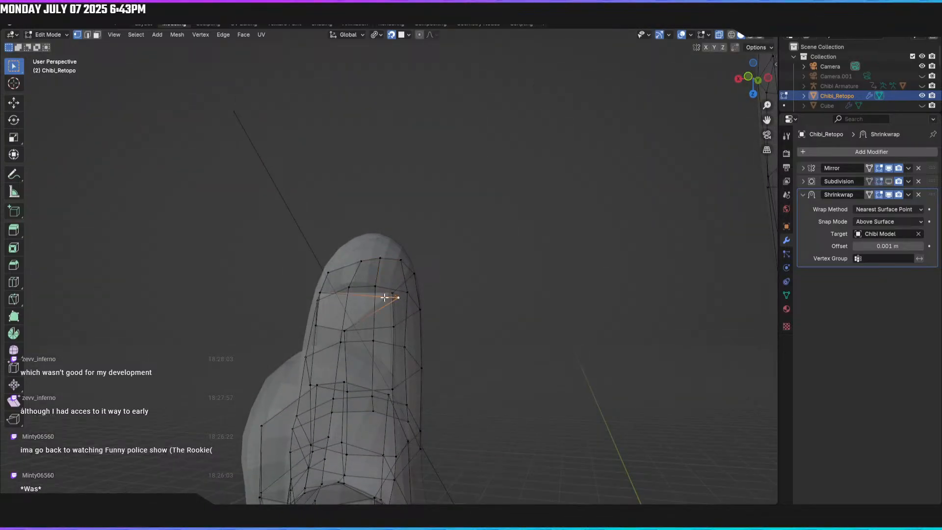
{"action": "key", "text": "g"}
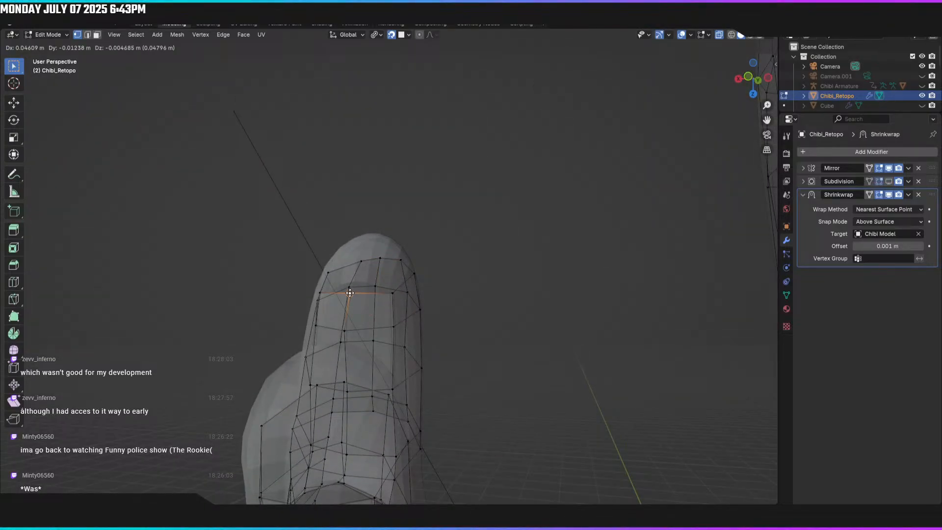
{"action": "left_click", "coordinate": [350, 293]}
{"action": "middle_click_drag", "start_coordinate": [381, 270], "coordinate": [339, 267]}
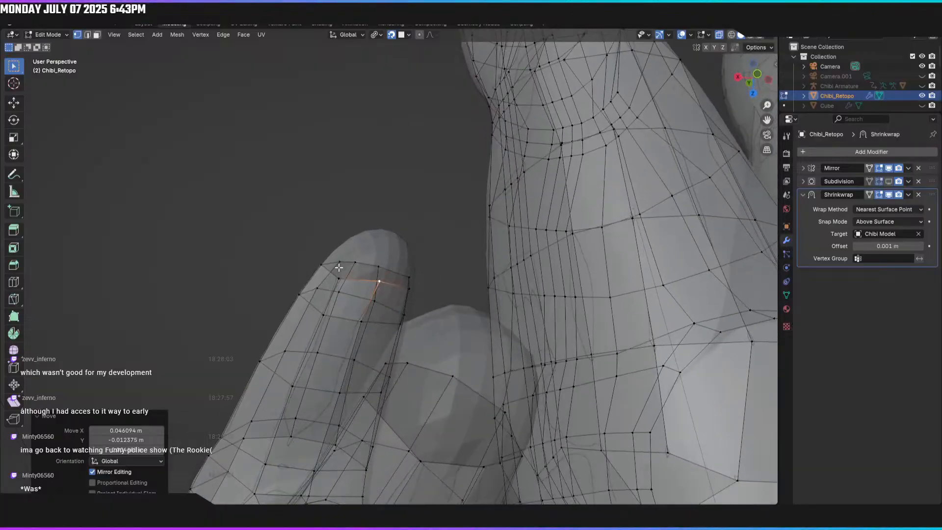
{"action": "left_click", "coordinate": [337, 271]}
{"action": "key", "text": "g"}
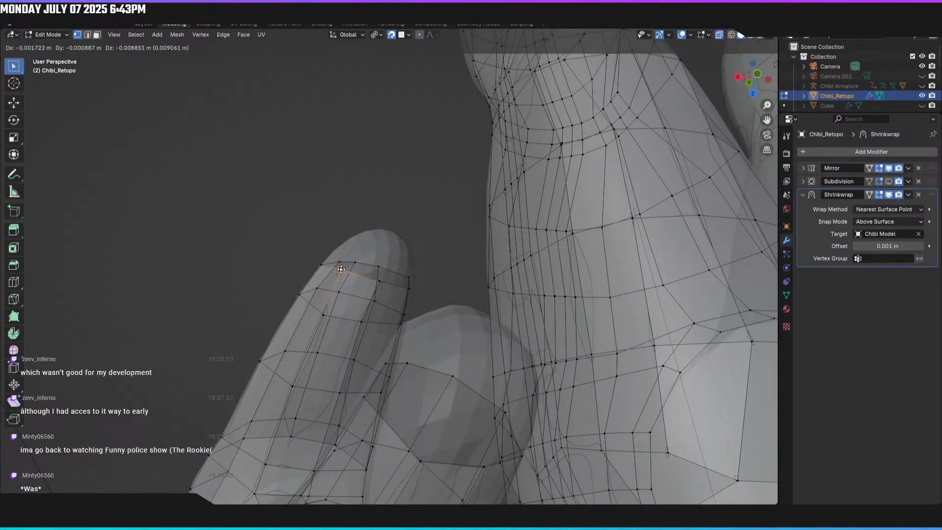
{"action": "left_click", "coordinate": [341, 269]}
{"action": "middle_click_drag", "start_coordinate": [341, 269], "coordinate": [353, 279]}
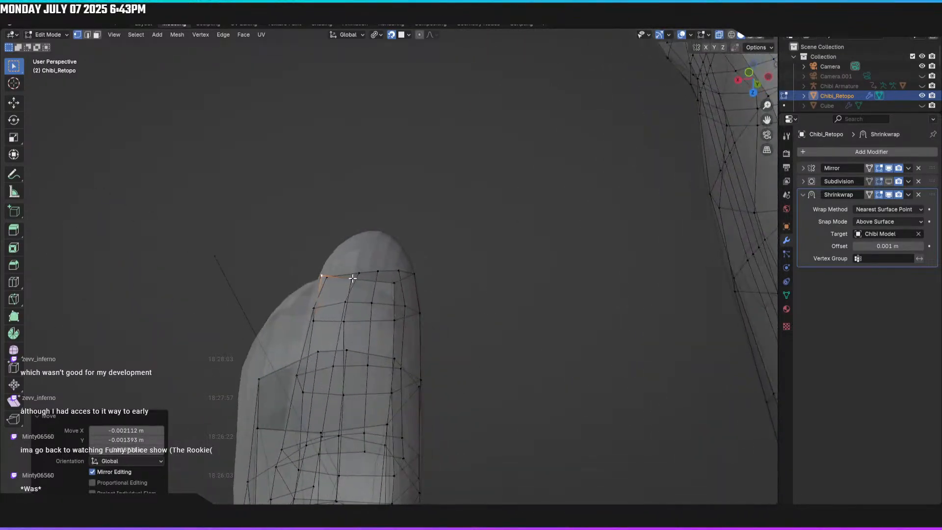
Step: Nudge two vertices of the extruded loop along the outermost finger's surface to level that stretch of the loop
{"action": "left_click", "coordinate": [353, 278]}
{"action": "key", "text": "g"}
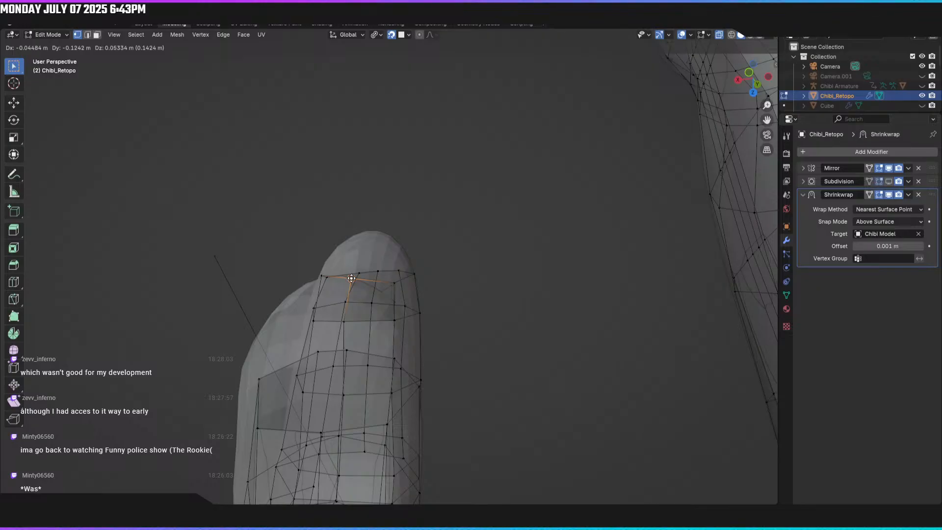
{"action": "left_click", "coordinate": [351, 278]}
{"action": "middle_click_drag", "start_coordinate": [350, 278], "coordinate": [281, 321]}
{"action": "key", "text": "g"}
{"action": "left_click", "coordinate": [341, 287]}
Step: Reposition the loop's middle vertices on one broad face of the fingertip so the edge runs straight across
{"action": "left_click", "coordinate": [374, 280]}
{"action": "key", "text": "g"}
{"action": "left_click", "coordinate": [374, 279]}
{"action": "key", "text": "g"}
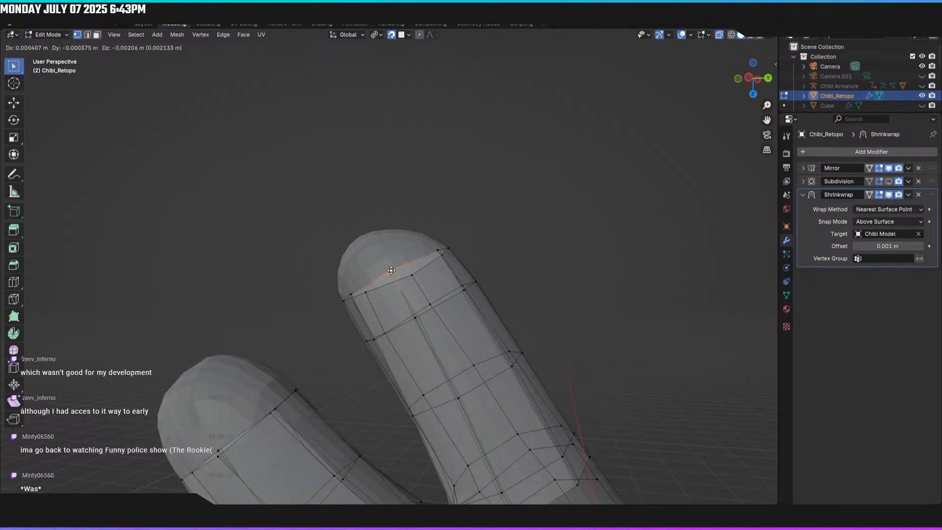
{"action": "left_click", "coordinate": [389, 286]}
{"action": "mouse_move", "coordinate": [388, 286]}
{"action": "middle_mouse_down"}
{"action": "mouse_move", "coordinate": [434, 321]}
{"action": "mouse_move", "coordinate": [427, 300]}
{"action": "mouse_move", "coordinate": [460, 317]}
{"action": "mouse_move", "coordinate": [392, 285]}
{"action": "middle_mouse_up"}
{"action": "key", "text": "g"}
{"action": "left_click", "coordinate": [416, 270]}
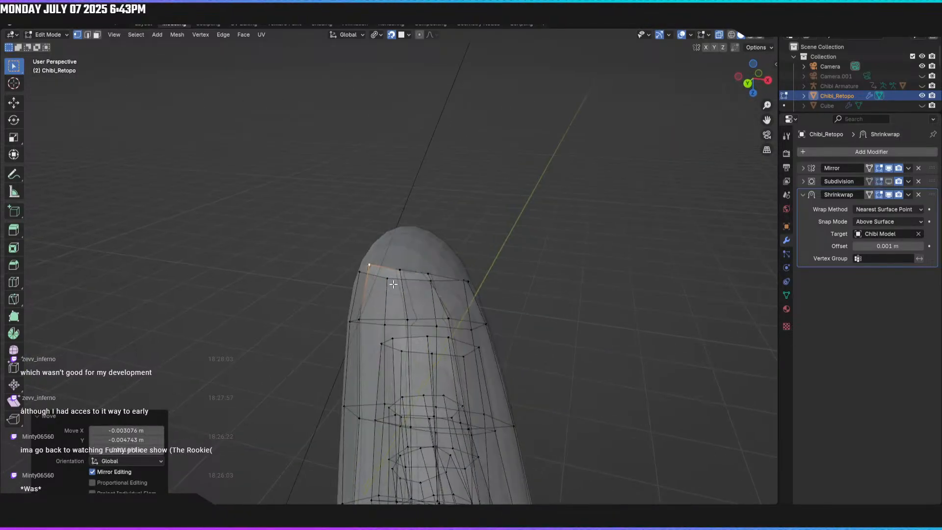
Step: Align one loop vertex on the fingertip's narrow side and shift another one on the adjoining broad face
{"action": "key", "text": "g"}
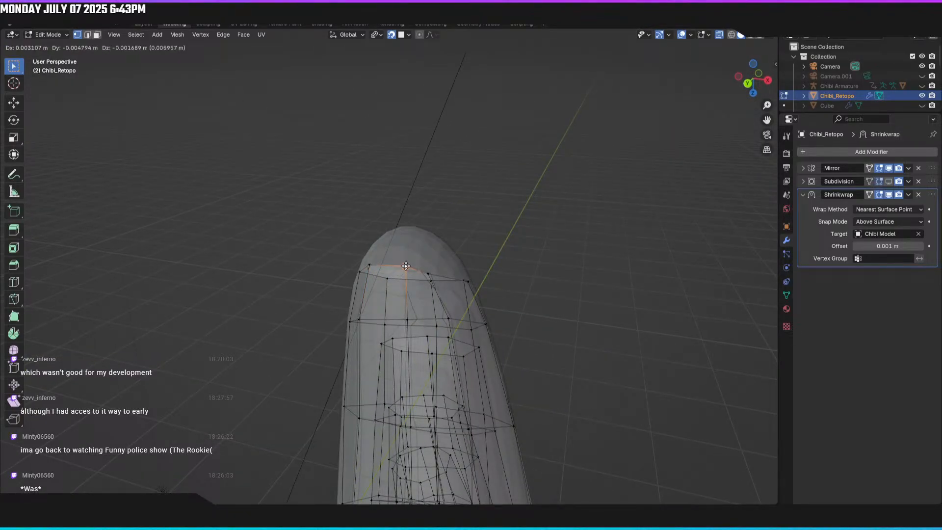
{"action": "left_click", "coordinate": [406, 267]}
{"action": "middle_click_drag", "start_coordinate": [441, 281], "coordinate": [390, 273]}
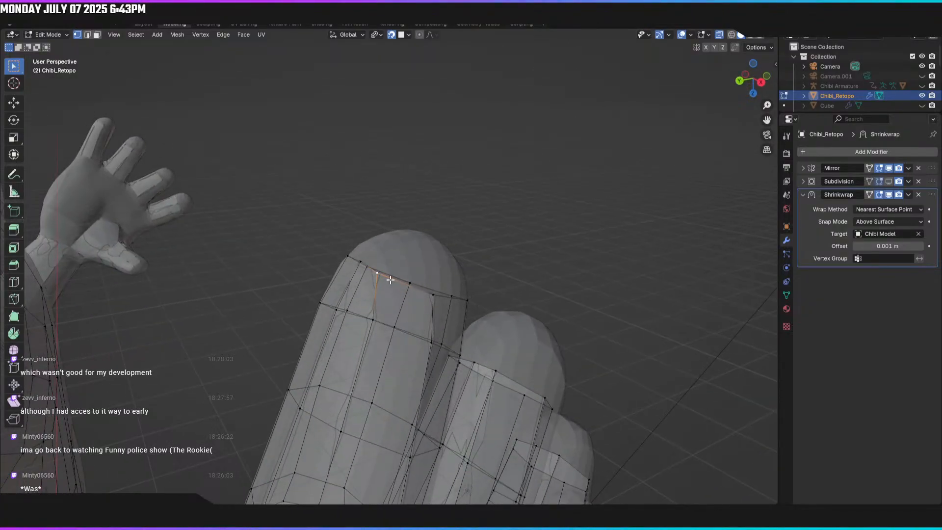
{"action": "key", "text": "g"}
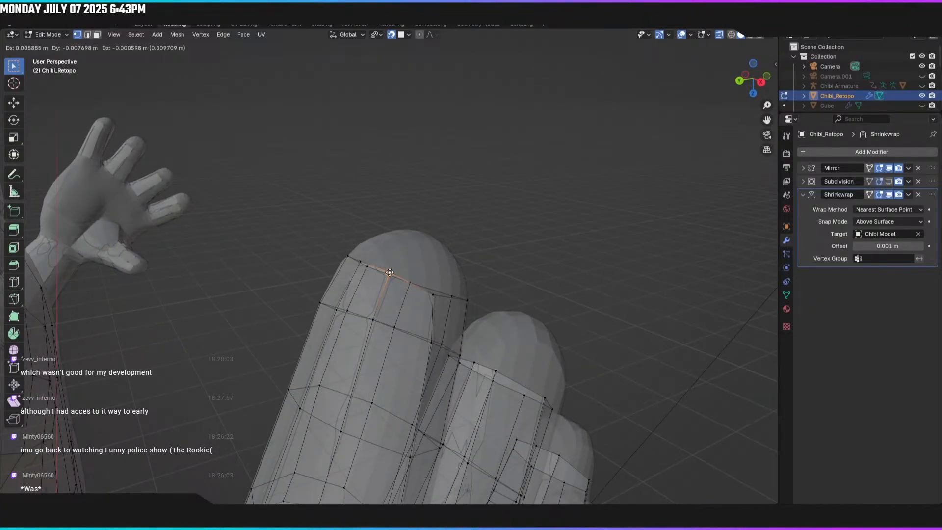
{"action": "left_click", "coordinate": [390, 272]}
Step: Even out the spacing of the central loop vertices across the fingertip's opposite broad face
{"action": "middle_click_drag", "start_coordinate": [389, 269], "coordinate": [396, 288]}
{"action": "key", "text": "g"}
{"action": "left_click", "coordinate": [407, 283]}
{"action": "left_click", "coordinate": [396, 287]}
{"action": "key", "text": "g"}
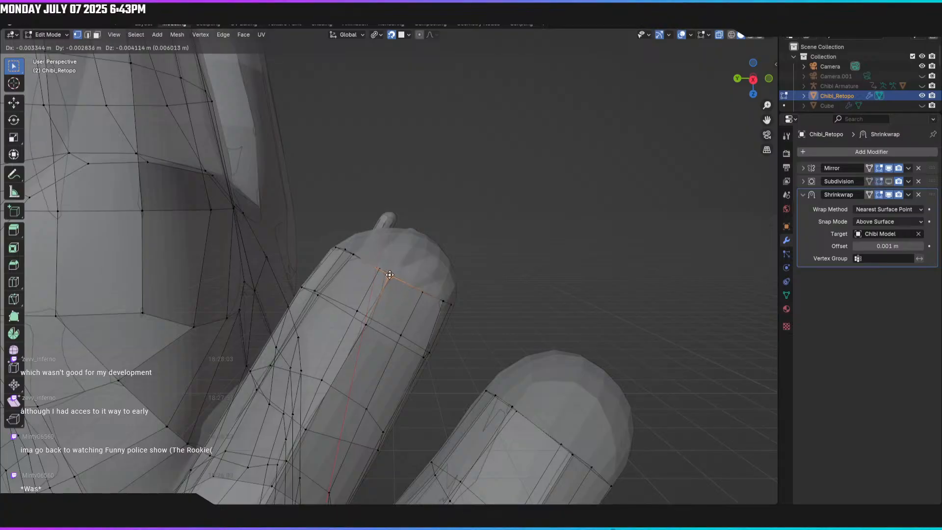
{"action": "left_click", "coordinate": [391, 274]}
Step: Raise another broad-face loop vertex toward the tip and level a vertex on the fingertip's narrow side
{"action": "middle_click_drag", "start_coordinate": [439, 310], "coordinate": [538, 398]}
{"action": "scroll", "coordinate": [370, 284], "scroll_direction": "up", "scroll_amount": 2}
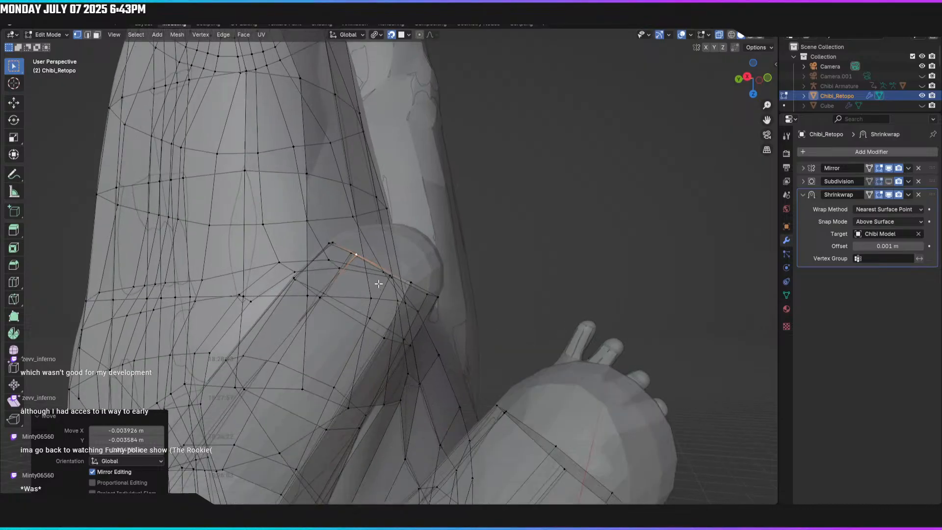
{"action": "key", "text": "g"}
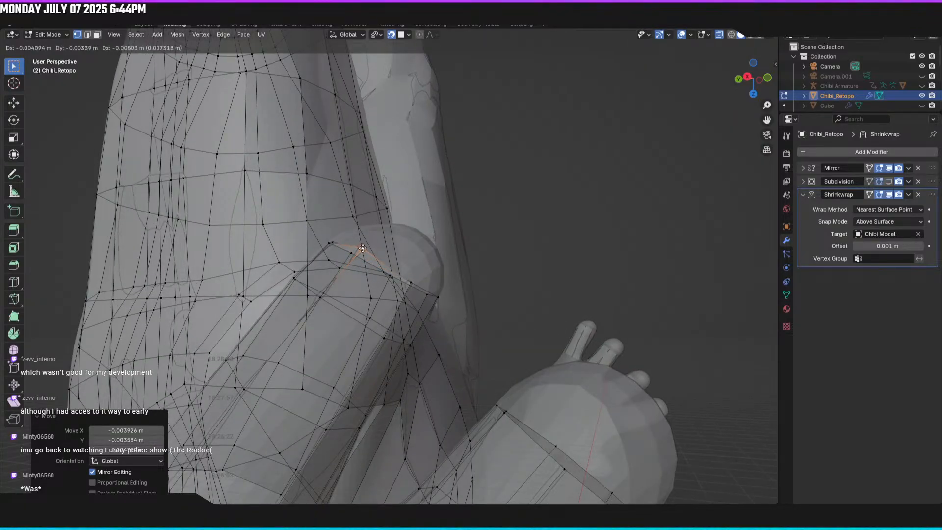
{"action": "left_click", "coordinate": [359, 249]}
{"action": "middle_click_drag", "start_coordinate": [359, 249], "coordinate": [410, 284]}
{"action": "key", "text": "g"}
{"action": "left_click", "coordinate": [413, 276]}
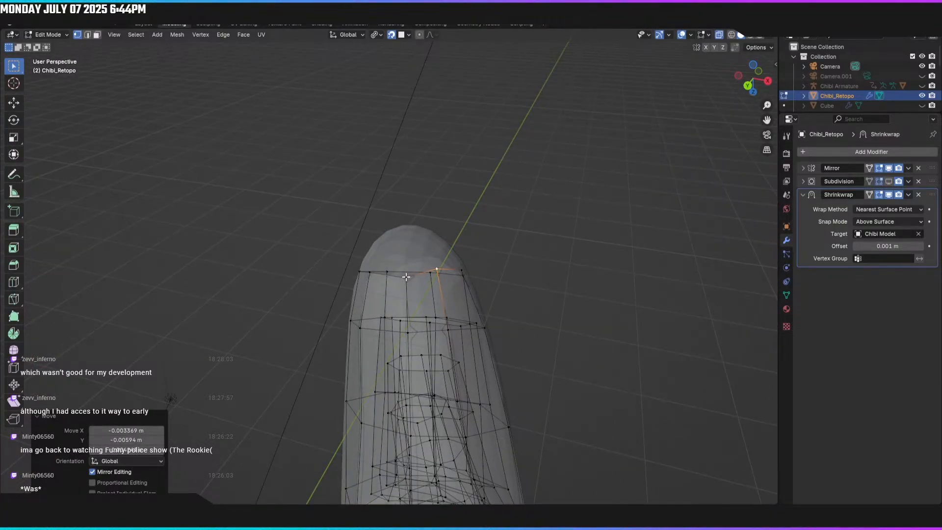
Step: Adjust the central narrow-side vertex of the loop and align the next one around the corner with it
{"action": "left_click", "coordinate": [405, 271]}
{"action": "key", "text": "g"}
{"action": "left_click", "coordinate": [407, 269]}
{"action": "mouse_move", "coordinate": [407, 269]}
{"action": "middle_mouse_down"}
{"action": "mouse_move", "coordinate": [452, 267]}
{"action": "mouse_move", "coordinate": [399, 267]}
{"action": "mouse_move", "coordinate": [412, 277]}
{"action": "middle_mouse_up"}
{"action": "left_click", "coordinate": [408, 267]}
{"action": "key", "text": "g"}
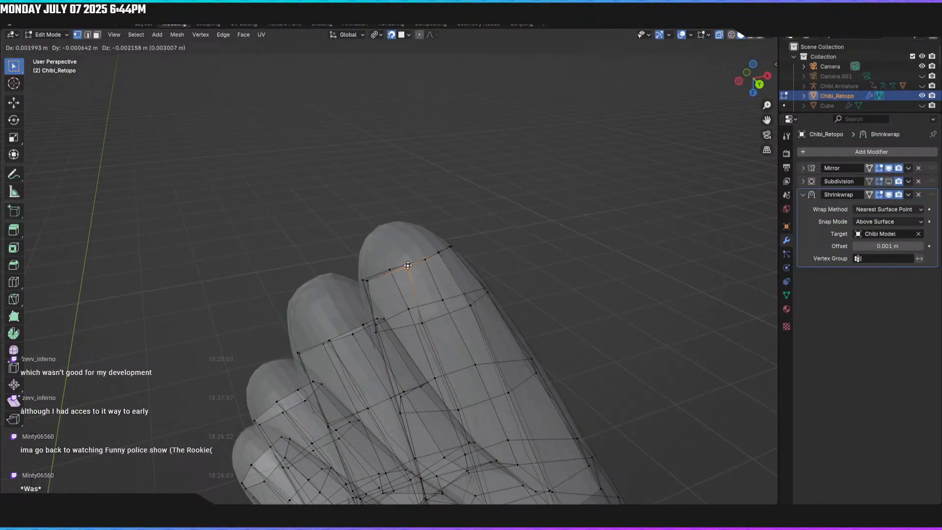
{"action": "left_click", "coordinate": [404, 267]}
Step: Move the lagging middle vertices on the first broad face toward the tip, in line with the loop
{"action": "middle_click_drag", "start_coordinate": [404, 267], "coordinate": [454, 245]}
{"action": "left_click", "coordinate": [394, 270]}
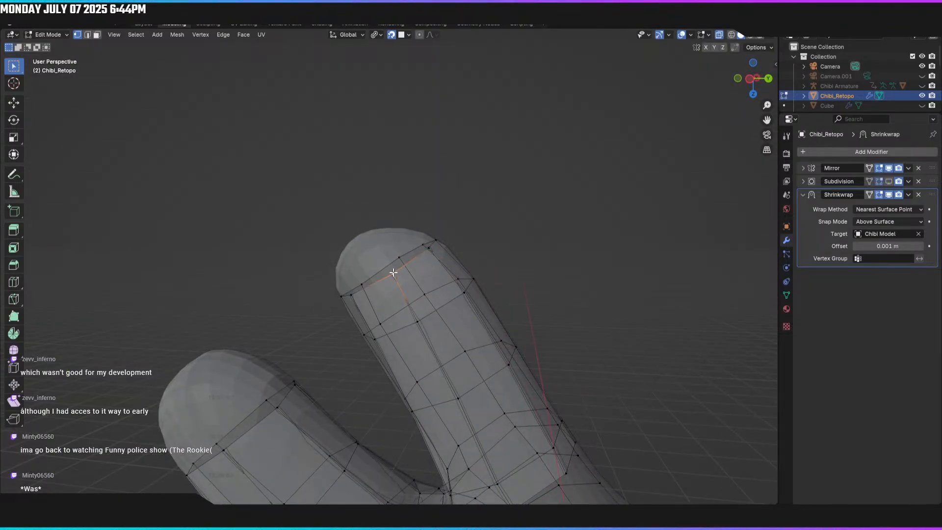
{"action": "key", "text": "g"}
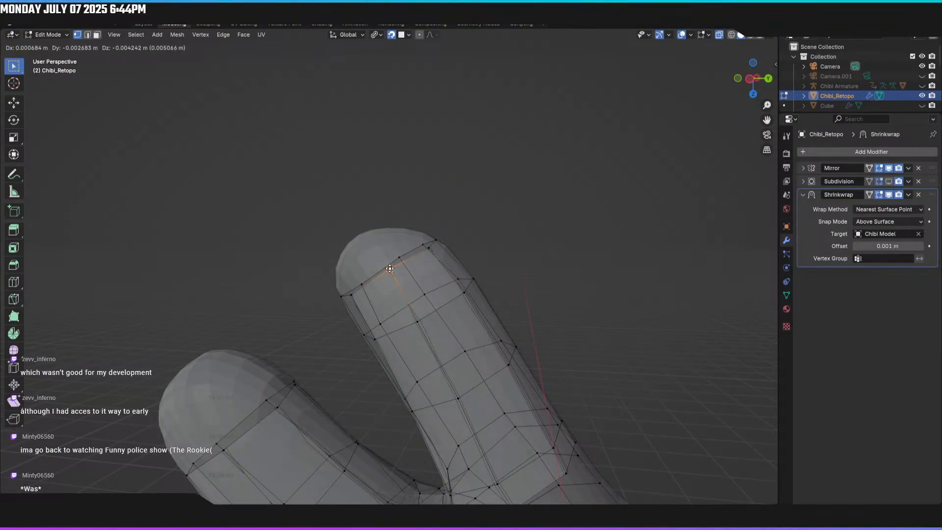
{"action": "left_click", "coordinate": [390, 271]}
{"action": "middle_click_drag", "start_coordinate": [394, 270], "coordinate": [456, 245]}
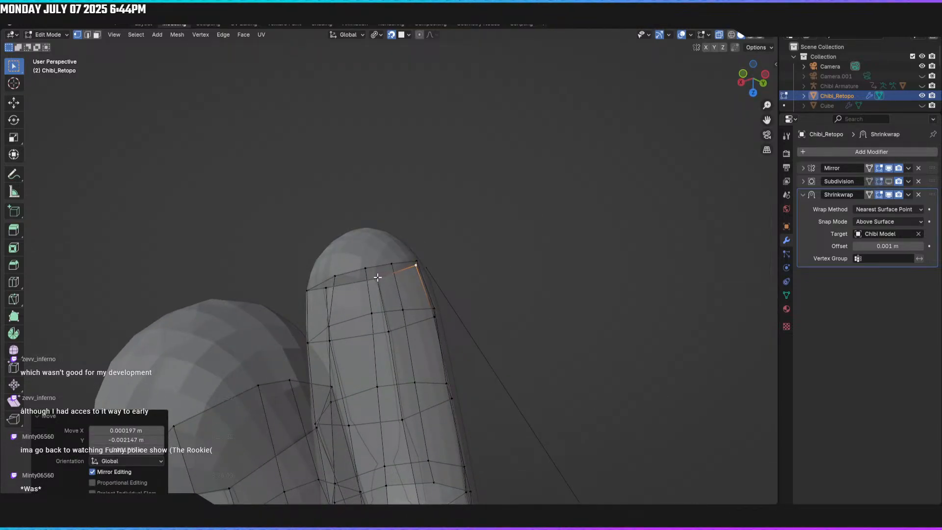
{"action": "left_click", "coordinate": [377, 277]}
{"action": "key", "text": "g"}
{"action": "left_click", "coordinate": [377, 275]}
Step: Pull two remaining low loop vertices toward the tip, finishing with the middle one on the opposite broad face
{"action": "middle_click_drag", "start_coordinate": [377, 275], "coordinate": [426, 280]}
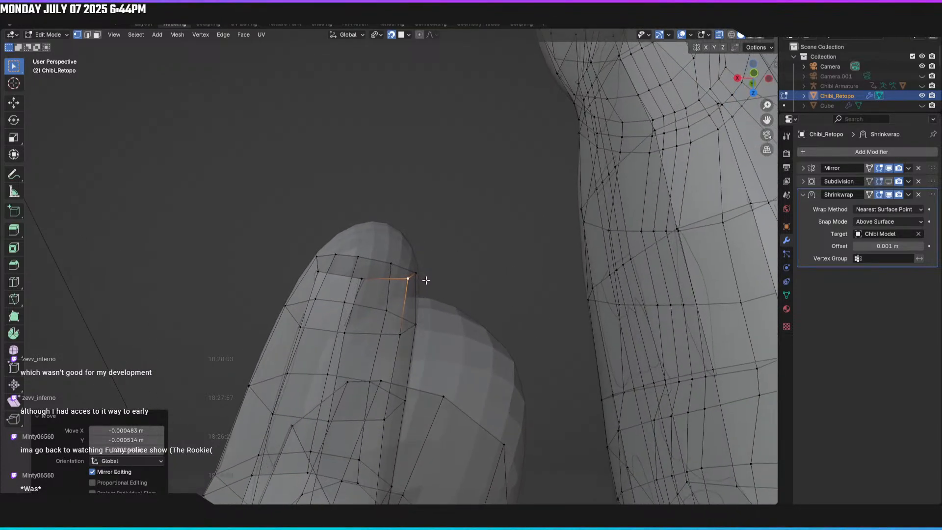
{"action": "left_click", "coordinate": [360, 277]}
{"action": "key", "text": "g"}
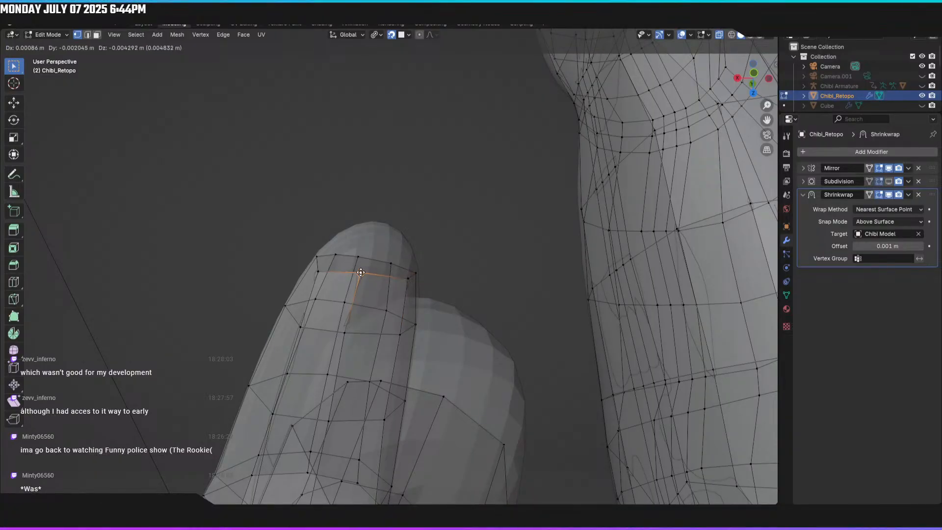
{"action": "left_click", "coordinate": [361, 272]}
{"action": "middle_click_drag", "start_coordinate": [360, 273], "coordinate": [391, 288]}
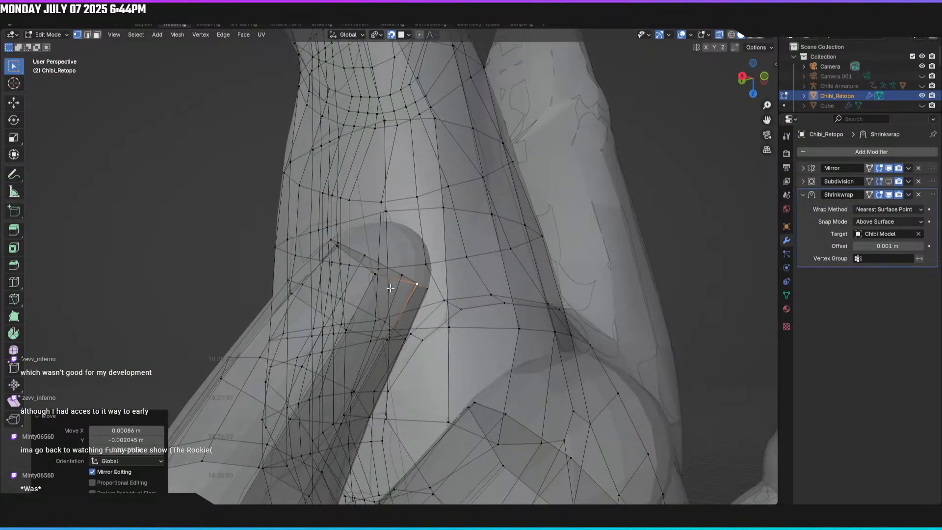
{"action": "left_click", "coordinate": [375, 276]}
{"action": "key", "text": "g"}
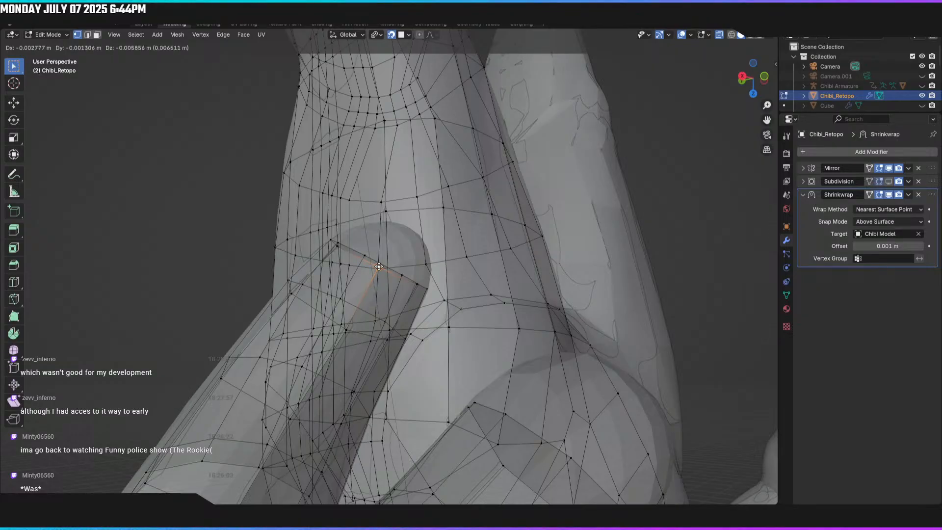
{"action": "left_click", "coordinate": [379, 266]}
Step: Select two vertices facing each other across the open loop at the fingertip
{"action": "middle_click_drag", "start_coordinate": [378, 266], "coordinate": [330, 319]}
{"action": "left_click", "coordinate": [327, 269]}
{"action": "middle_click_drag", "start_coordinate": [338, 282], "coordinate": [332, 300]}
{"action": "left_click", "coordinate": [409, 274], "text": "shift"}
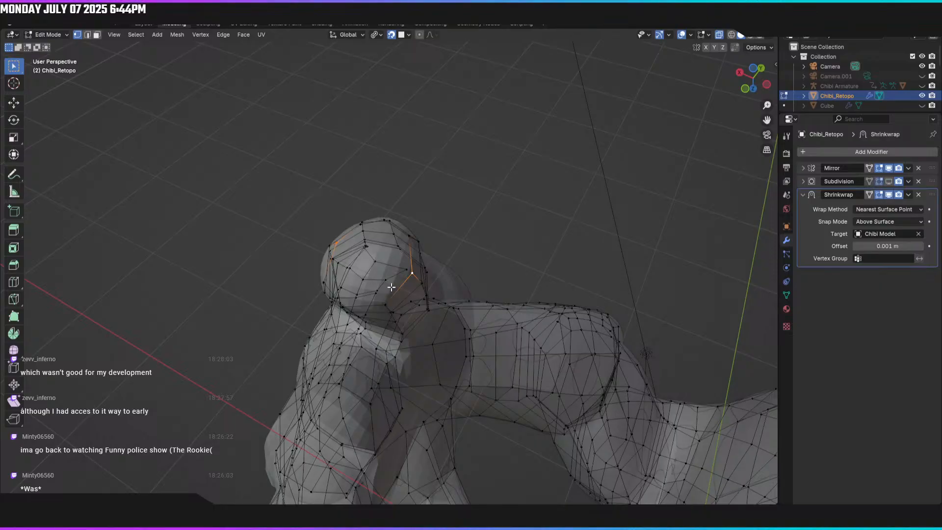
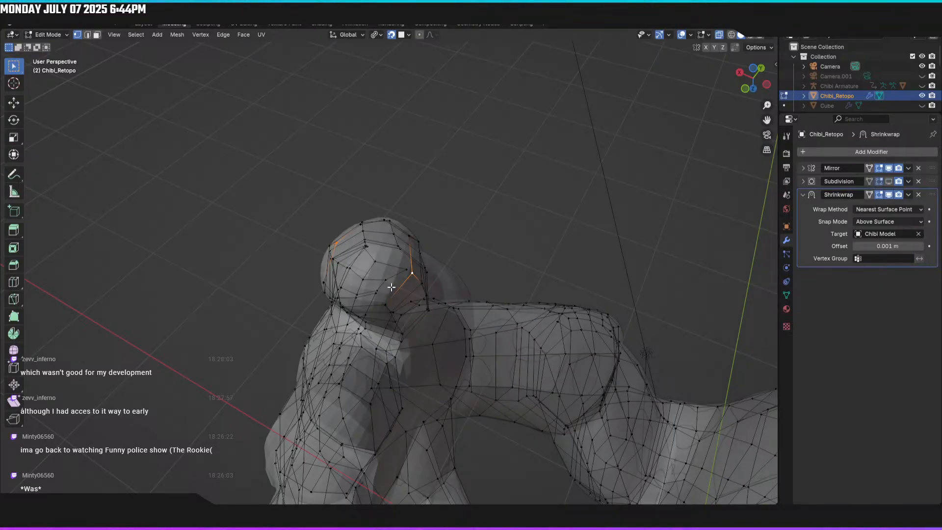
Step: Add a loop cut across the cap faces of the fingertip and move the new vertex into place
{"action": "key", "text": "ctrl+r"}
{"action": "left_click", "coordinate": [368, 250]}
{"action": "middle_click_drag", "start_coordinate": [369, 250], "coordinate": [363, 305]}
{"action": "middle_click_drag", "start_coordinate": [369, 259], "coordinate": [361, 283]}
{"action": "key", "text": "g"}
{"action": "left_click", "coordinate": [369, 256]}
{"action": "middle_click_drag", "start_coordinate": [344, 242], "coordinate": [306, 261]}
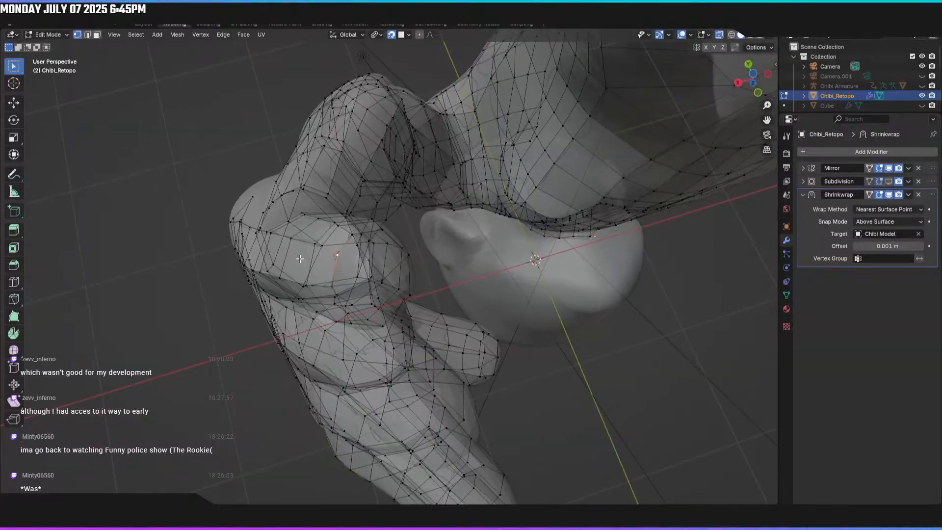
{"action": "middle_click_drag", "start_coordinate": [379, 239], "coordinate": [359, 184]}
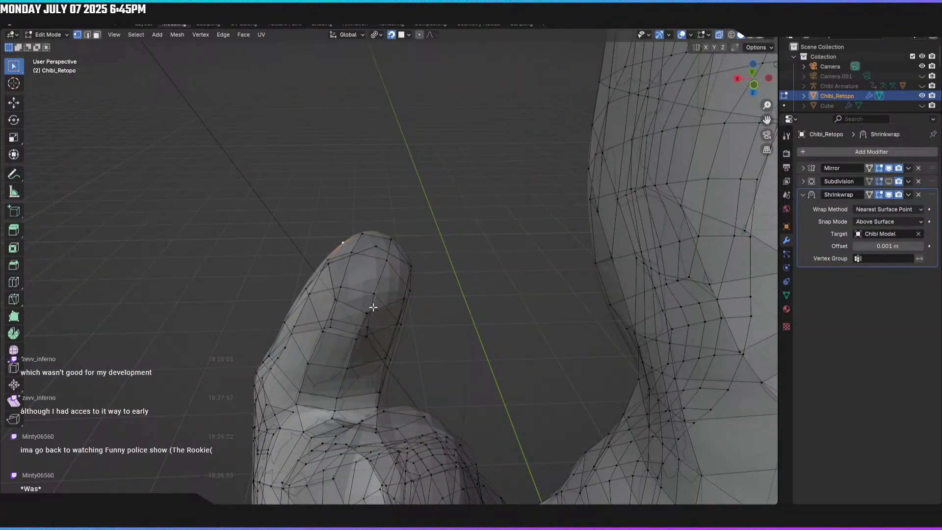
Step: Add a centred loop cut on the upper side of the fingertip and shift its vertex slightly to round the cap
{"action": "mouse_move", "coordinate": [375, 272]}
{"action": "middle_mouse_down"}
{"action": "mouse_move", "coordinate": [412, 292]}
{"action": "mouse_move", "coordinate": [411, 334]}
{"action": "mouse_move", "coordinate": [381, 257]}
{"action": "mouse_move", "coordinate": [388, 284]}
{"action": "mouse_move", "coordinate": [358, 275]}
{"action": "middle_mouse_up"}
{"action": "key", "text": "ctrl+r"}
{"action": "left_click", "coordinate": [385, 282]}
{"action": "right_click", "coordinate": [385, 280]}
{"action": "left_click", "coordinate": [366, 276]}
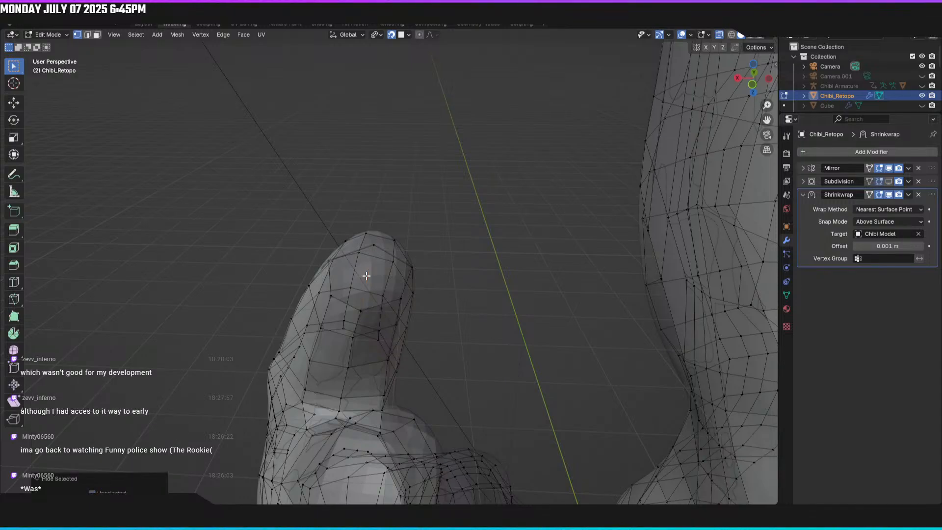
{"action": "key", "text": "g"}
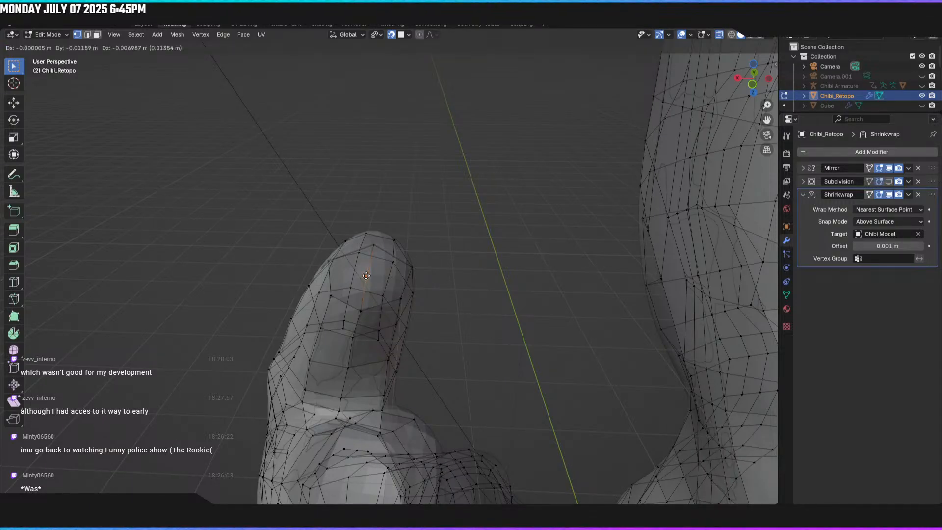
{"action": "left_click", "coordinate": [366, 276]}
Step: Split the remaining long edge over the fingertip with a centred loop cut and move its midpoint vertex onto the rounded surface
{"action": "mouse_move", "coordinate": [362, 273]}
{"action": "middle_mouse_down"}
{"action": "mouse_move", "coordinate": [412, 347]}
{"action": "mouse_move", "coordinate": [388, 369]}
{"action": "mouse_move", "coordinate": [370, 269]}
{"action": "middle_mouse_up"}
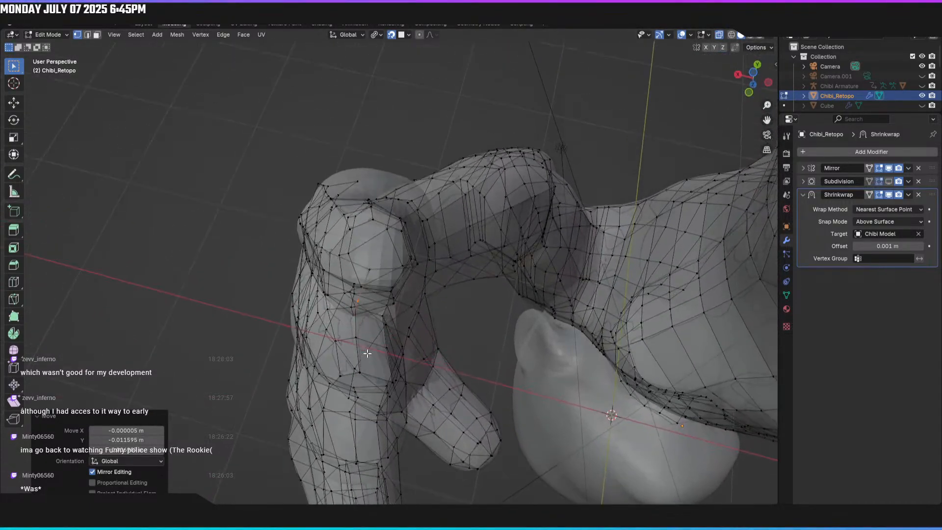
{"action": "left_click", "coordinate": [370, 269]}
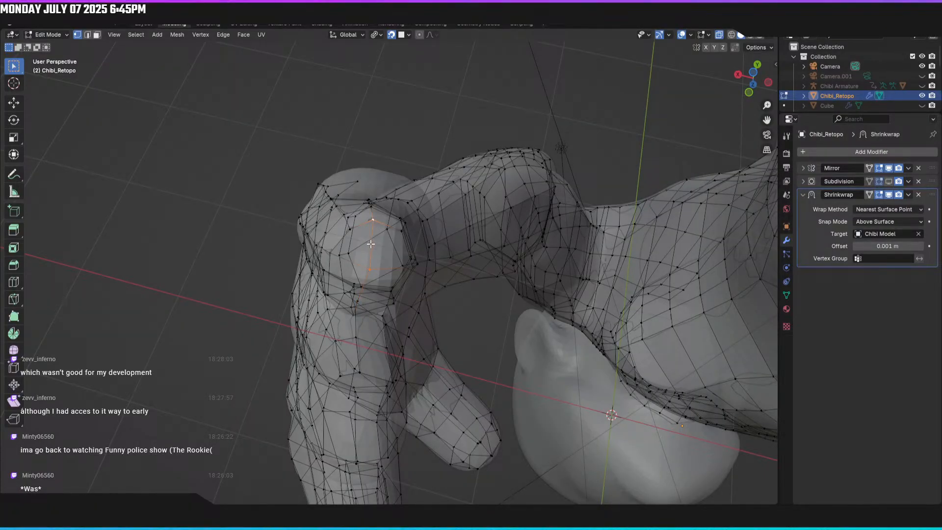
{"action": "key", "text": "ctrl+r"}
{"action": "left_click", "coordinate": [372, 246]}
{"action": "right_click", "coordinate": [369, 245]}
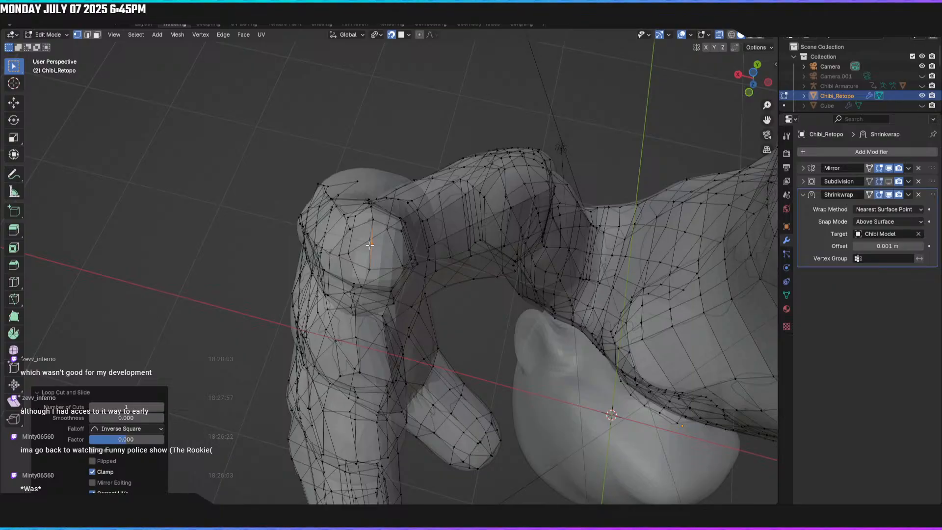
{"action": "key", "text": "g"}
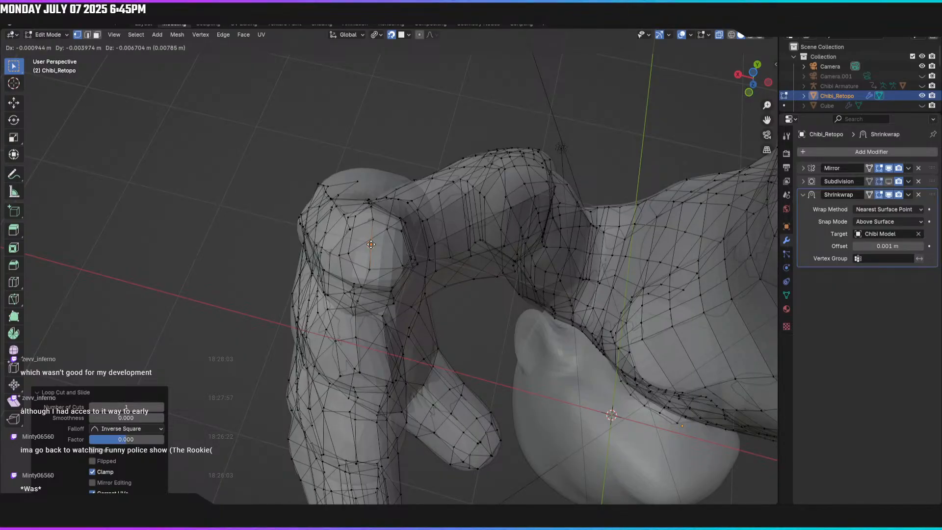
{"action": "left_click", "coordinate": [371, 244]}
{"action": "middle_click_drag", "start_coordinate": [379, 263], "coordinate": [363, 207]}
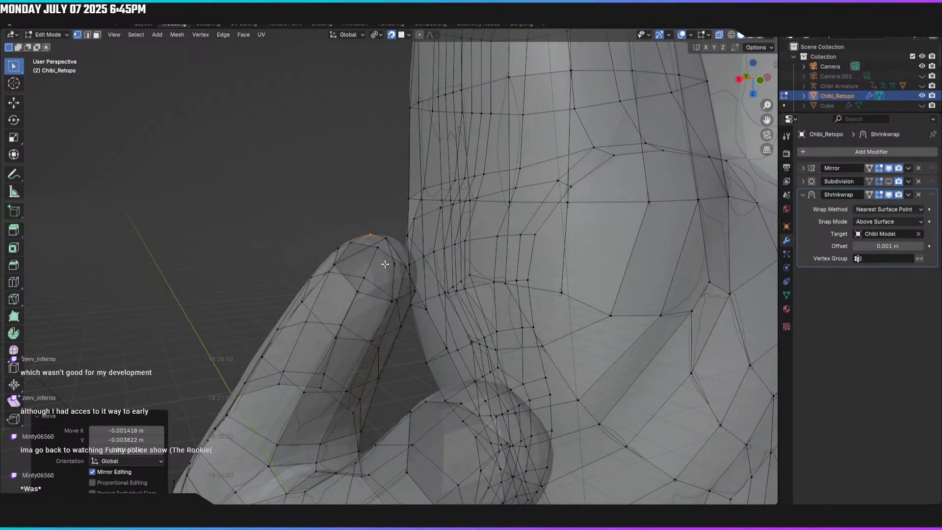
Step: Select the two facing edges on either side of the gap in the fingertip cap and fill a face between them
{"action": "mouse_move", "coordinate": [385, 263]}
{"action": "middle_mouse_down"}
{"action": "mouse_move", "coordinate": [439, 296]}
{"action": "mouse_move", "coordinate": [448, 252]}
{"action": "mouse_move", "coordinate": [459, 285]}
{"action": "mouse_move", "coordinate": [450, 296]}
{"action": "mouse_move", "coordinate": [476, 297]}
{"action": "mouse_move", "coordinate": [400, 257]}
{"action": "mouse_move", "coordinate": [391, 231]}
{"action": "mouse_move", "coordinate": [434, 292]}
{"action": "mouse_move", "coordinate": [431, 280]}
{"action": "mouse_move", "coordinate": [395, 277]}
{"action": "middle_mouse_up"}
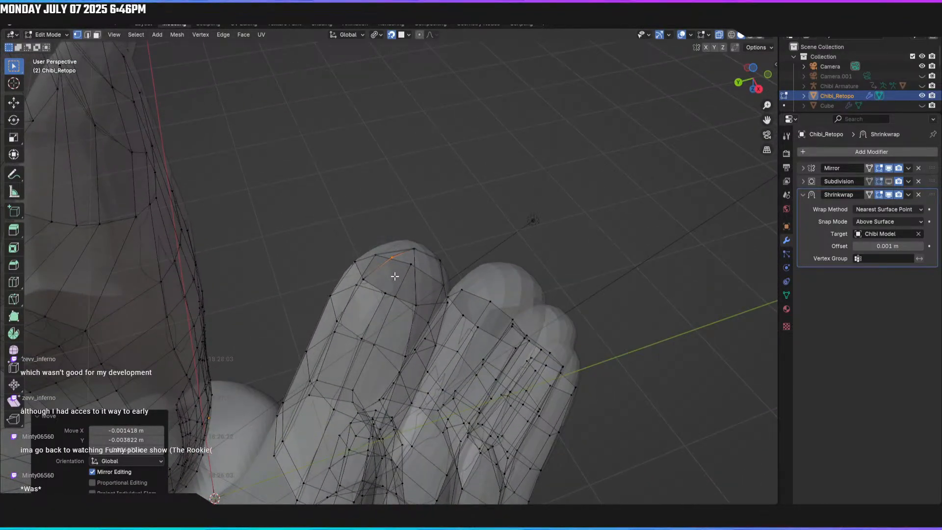
{"action": "left_click", "coordinate": [388, 294]}
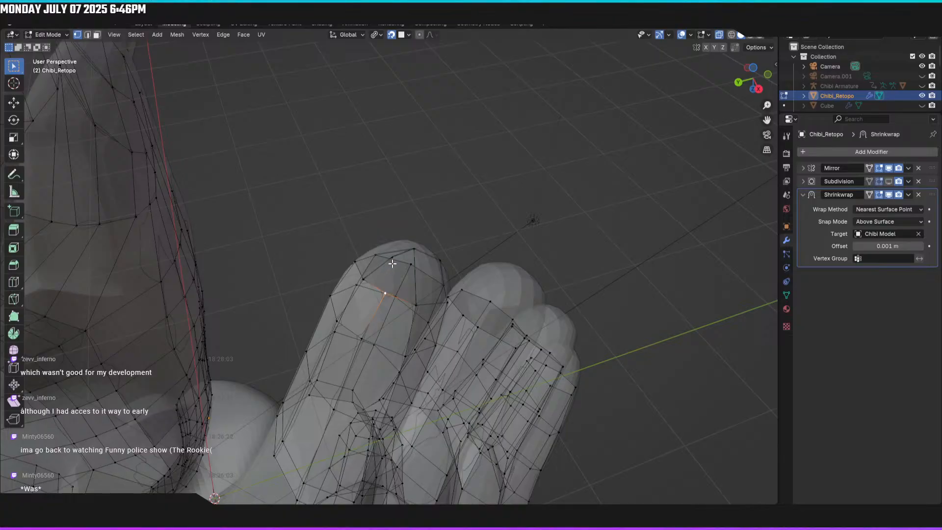
{"action": "middle_click_drag", "start_coordinate": [392, 265], "coordinate": [324, 242]}
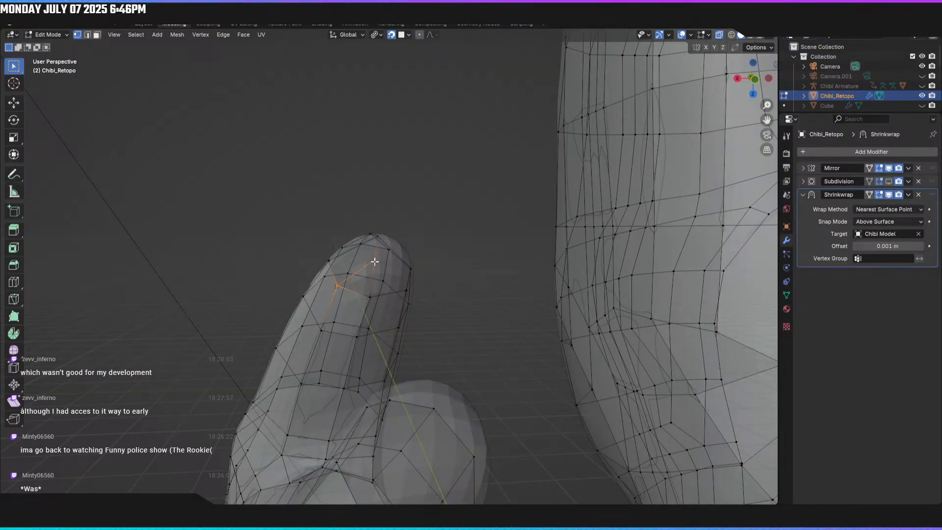
{"action": "middle_click_drag", "start_coordinate": [393, 272], "coordinate": [399, 311]}
{"action": "key", "text": "3"}
{"action": "middle_click_drag", "start_coordinate": [425, 264], "coordinate": [386, 291]}
{"action": "key", "text": "2"}
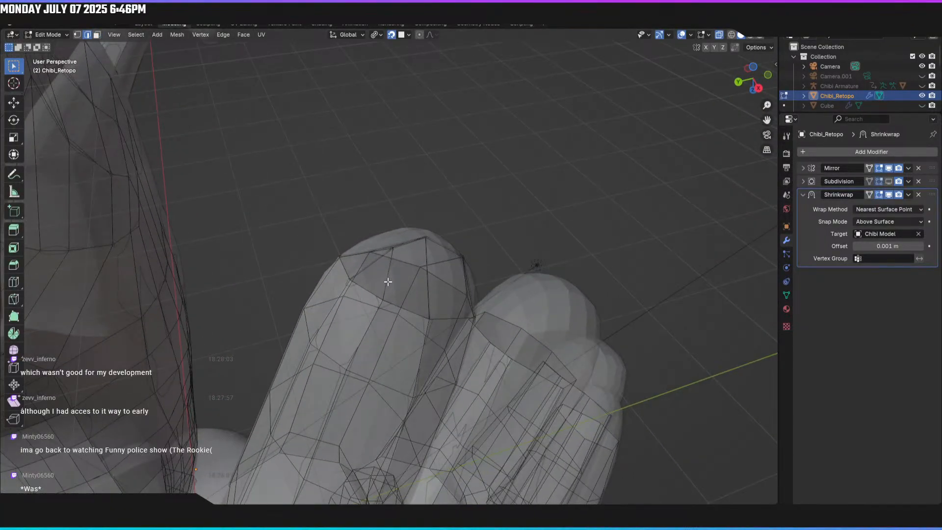
{"action": "left_click", "coordinate": [432, 283], "text": "shift"}
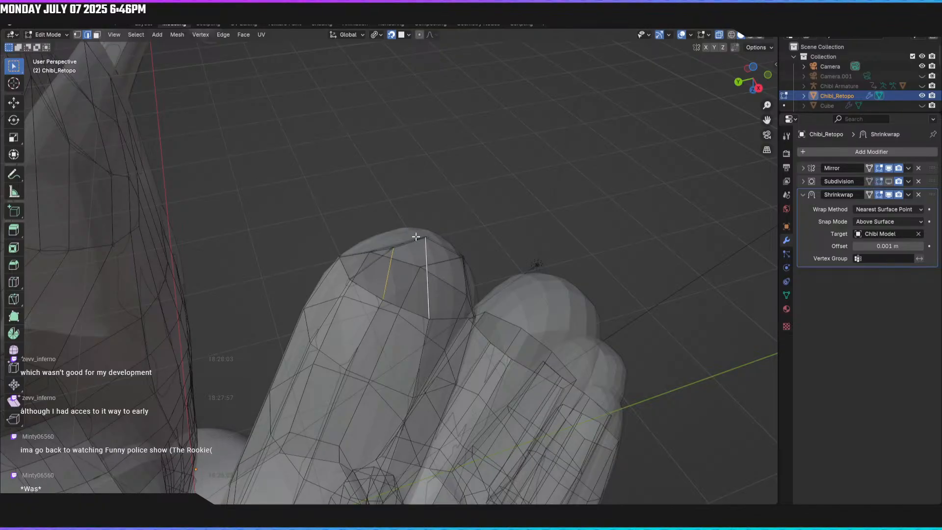
{"action": "key", "text": "f"}
{"action": "middle_click_drag", "start_coordinate": [419, 272], "coordinate": [356, 256]}
{"action": "key", "text": "ctrl+z"}
{"action": "middle_click_drag", "start_coordinate": [398, 287], "coordinate": [334, 298]}
{"action": "key", "text": "f"}
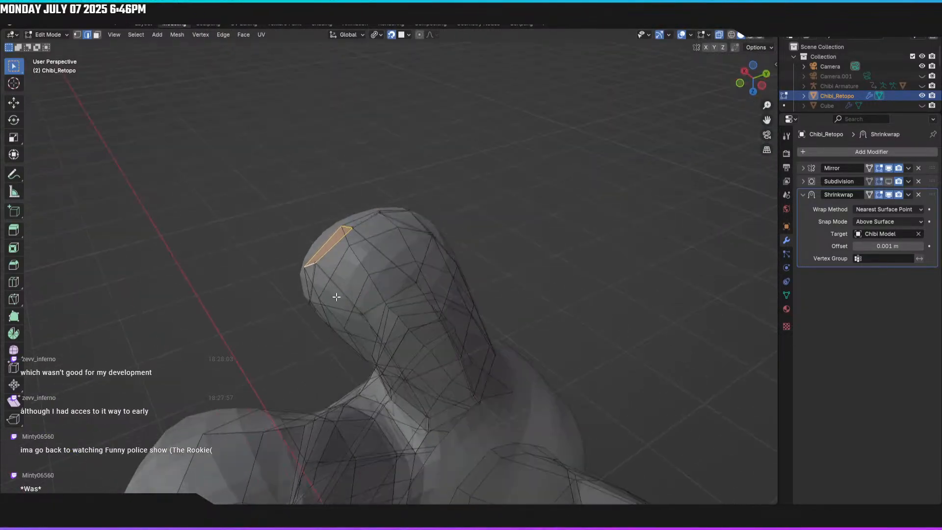
Step: Fill the remaining gaps in the fingertip cap with faces built from the neighbouring edges
{"action": "left_click", "coordinate": [342, 289]}
{"action": "key", "text": "f"}
{"action": "middle_click_drag", "start_coordinate": [397, 259], "coordinate": [380, 257]}
{"action": "left_click", "coordinate": [379, 257]}
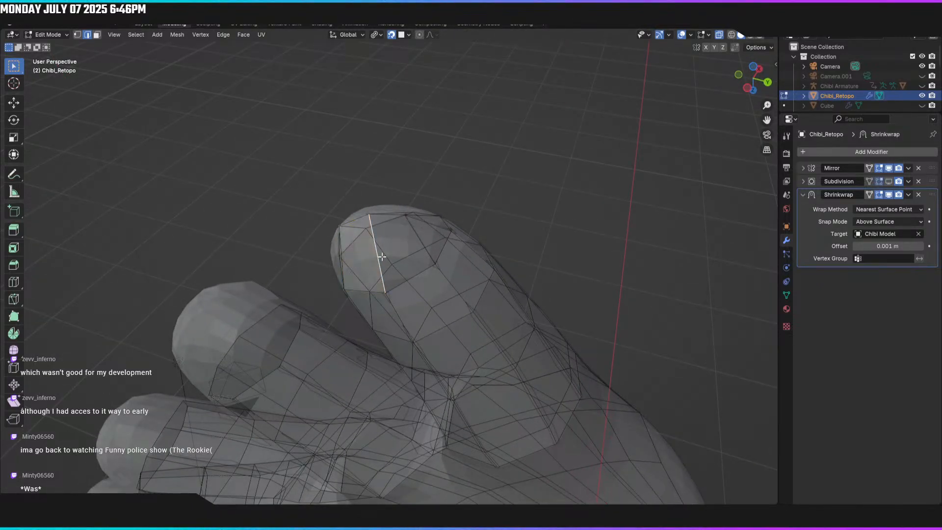
{"action": "left_click", "coordinate": [418, 237], "text": "shift"}
{"action": "key", "text": "f"}
{"action": "middle_click_drag", "start_coordinate": [418, 237], "coordinate": [553, 231]}
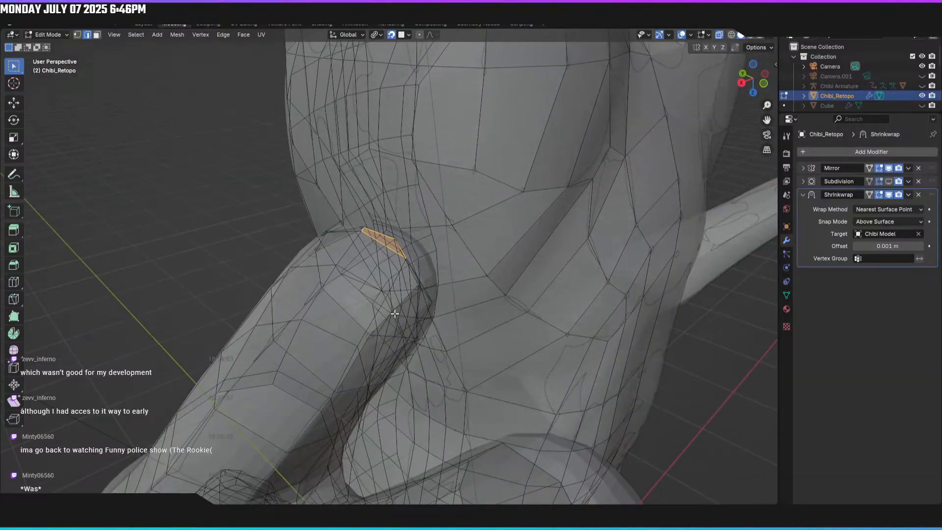
Step: Add a centred loop cut through the new fingertip faces and nudge its outer vertex toward the tip
{"action": "middle_click_drag", "start_coordinate": [384, 303], "coordinate": [414, 316]}
{"action": "key", "text": "ctrl+r"}
{"action": "left_click", "coordinate": [368, 275]}
{"action": "right_click", "coordinate": [368, 273]}
{"action": "key", "text": "1"}
{"action": "left_click", "coordinate": [366, 273]}
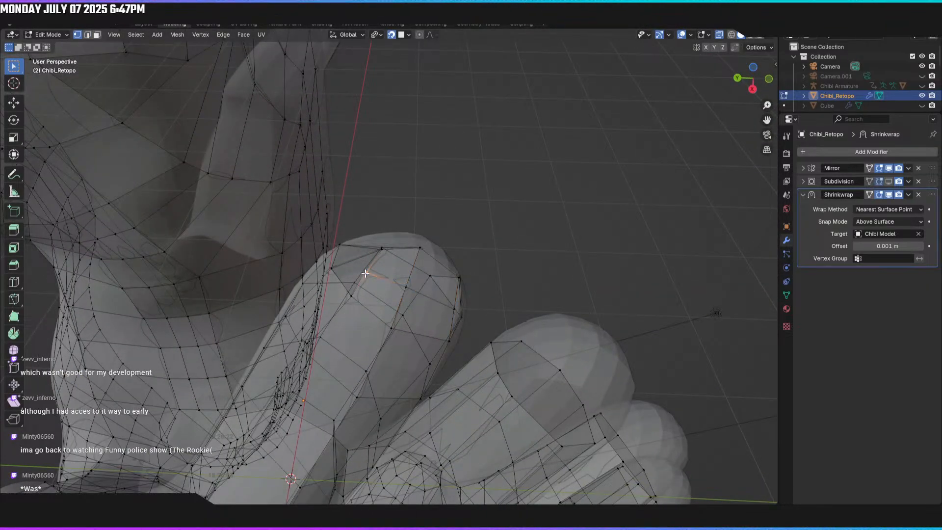
{"action": "key", "text": "g"}
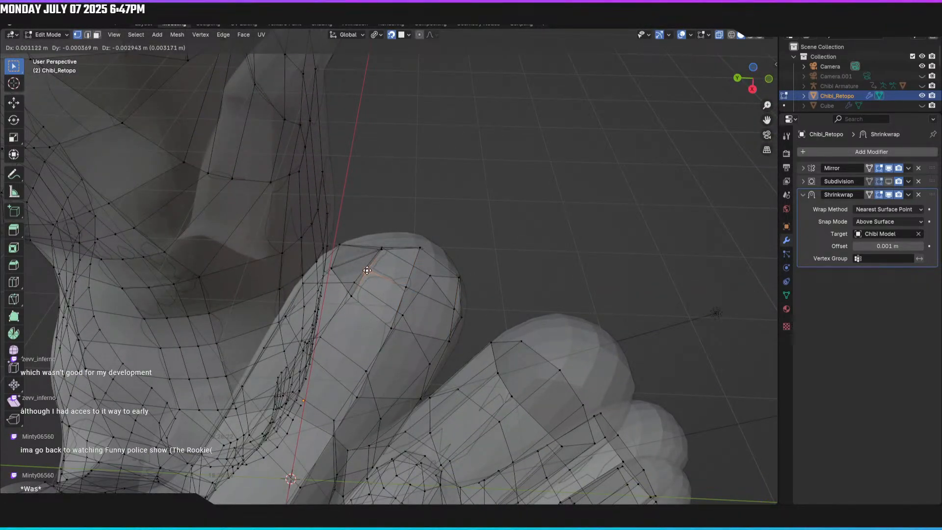
{"action": "left_click", "coordinate": [367, 270]}
Step: Move two more vertices of the new loop to follow the fingertip's rounded shape
{"action": "middle_click_drag", "start_coordinate": [367, 270], "coordinate": [309, 294]}
{"action": "key", "text": "g"}
{"action": "left_click", "coordinate": [399, 273]}
{"action": "key", "text": "g"}
{"action": "left_click", "coordinate": [411, 286]}
Step: Add a second centred loop cut across the fingertip cap and reposition its three vertices on the surface
{"action": "key", "text": "ctrl+r"}
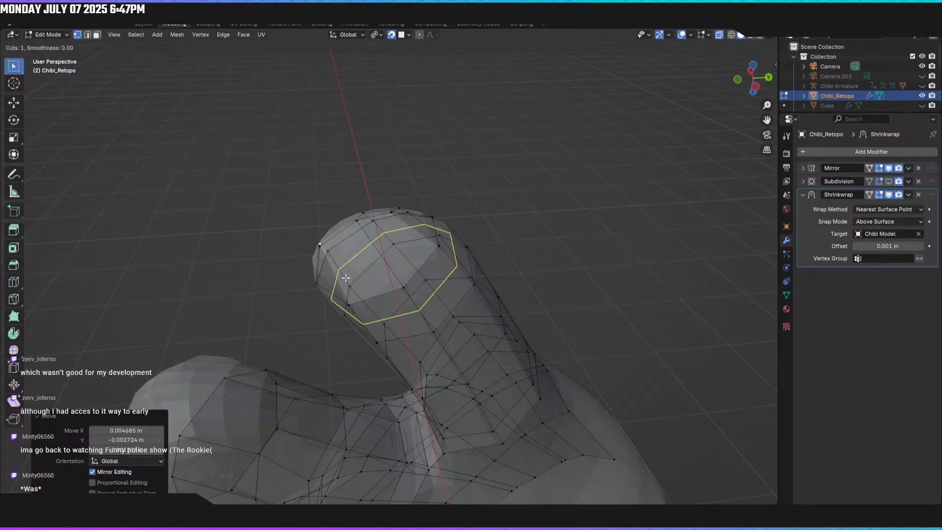
{"action": "left_click", "coordinate": [337, 278]}
{"action": "right_click", "coordinate": [336, 278]}
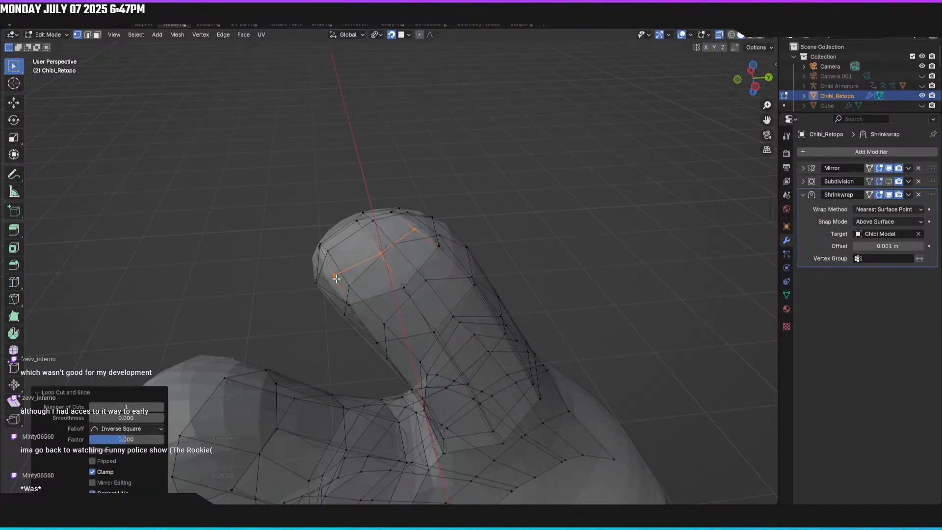
{"action": "left_click", "coordinate": [334, 276]}
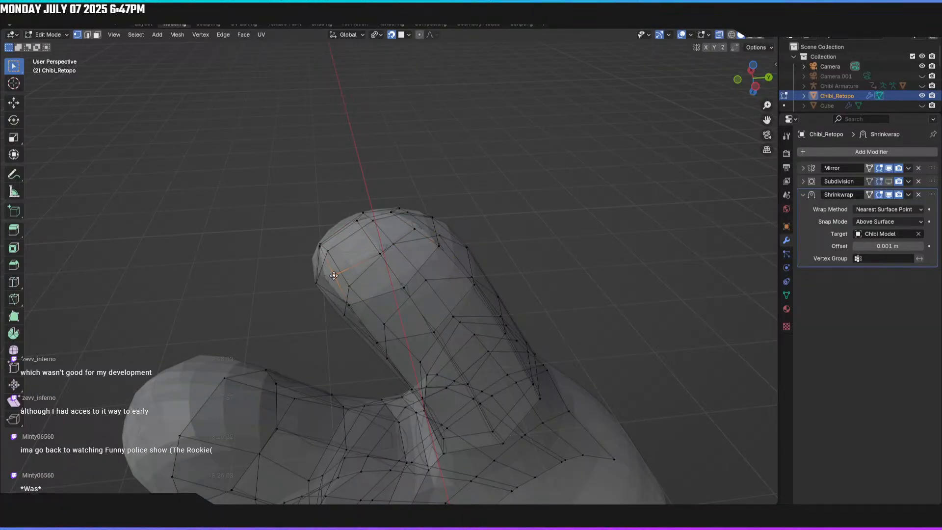
{"action": "left_click", "coordinate": [334, 275]}
{"action": "key", "text": "g"}
{"action": "left_click", "coordinate": [379, 253]}
{"action": "middle_click_drag", "start_coordinate": [379, 253], "coordinate": [392, 268]}
{"action": "key", "text": "g"}
{"action": "left_click", "coordinate": [416, 233]}
{"action": "key", "text": "ctrl+r"}
{"action": "left_click", "coordinate": [396, 268]}
{"action": "right_click", "coordinate": [397, 268]}
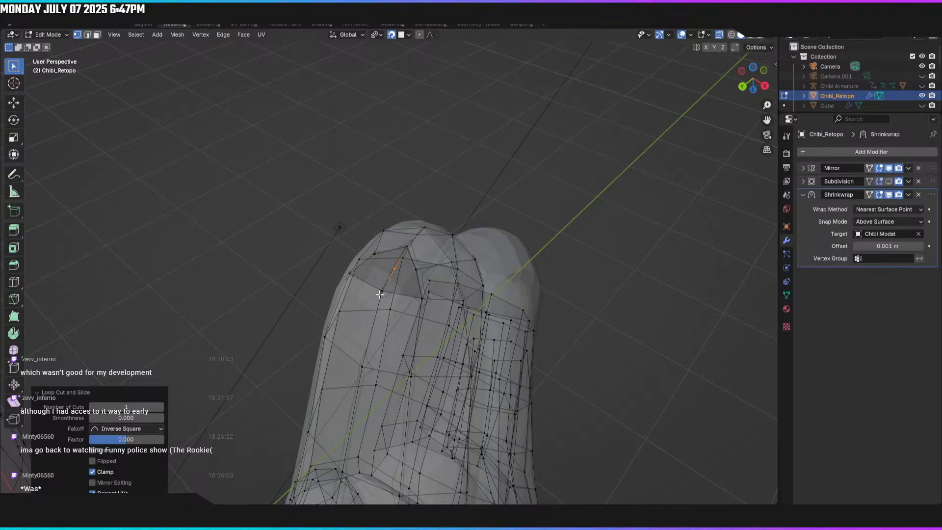
{"action": "key", "text": "ctrl+z"}
{"action": "middle_click_drag", "start_coordinate": [414, 275], "coordinate": [369, 277]}
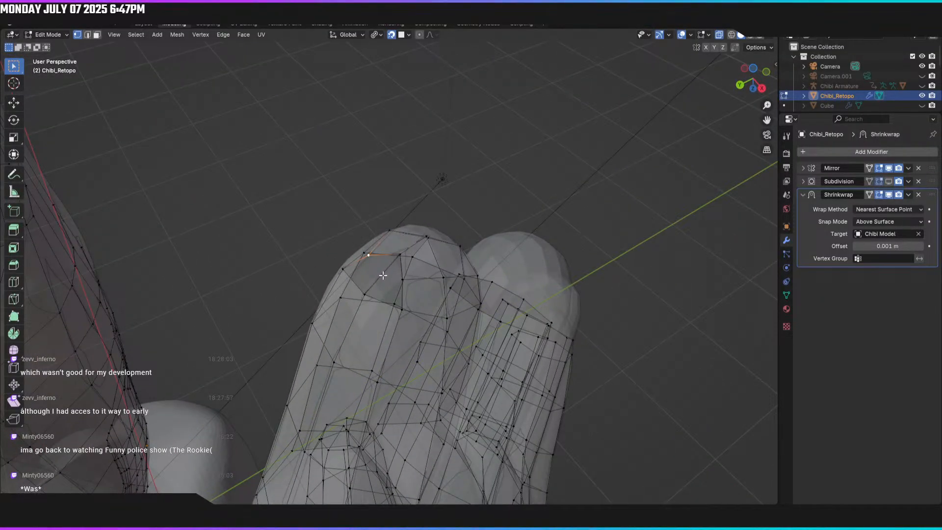
{"action": "key", "text": "ctrl+r"}
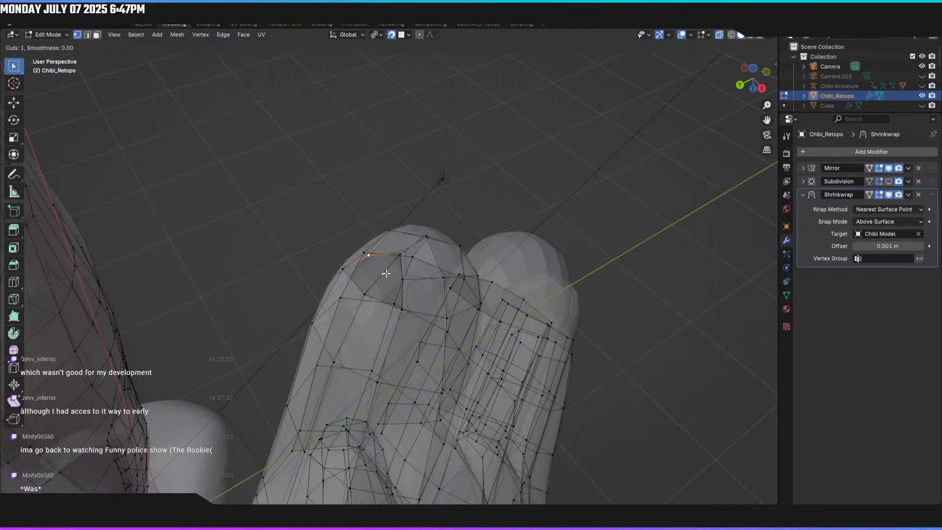
{"action": "key", "text": "Escape"}
{"action": "middle_click_drag", "start_coordinate": [456, 243], "coordinate": [411, 240]}
Step: Undo the last vertex moves on the fingertip cap, back to the freshly made loop cut
{"action": "key", "text": "ctrl+z"}
{"action": "key", "text": "ctrl+z"}
{"action": "key", "text": "ctrl+z"}
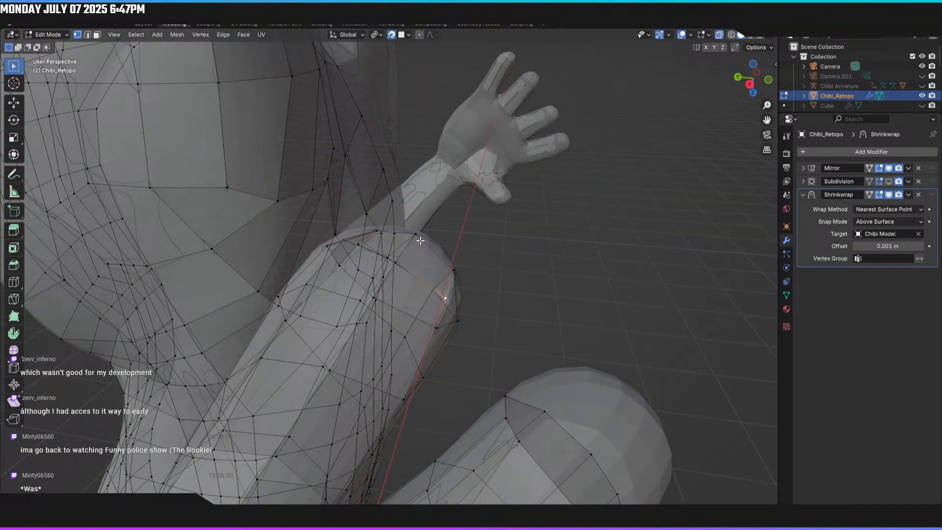
{"action": "key", "text": "ctrl+z"}
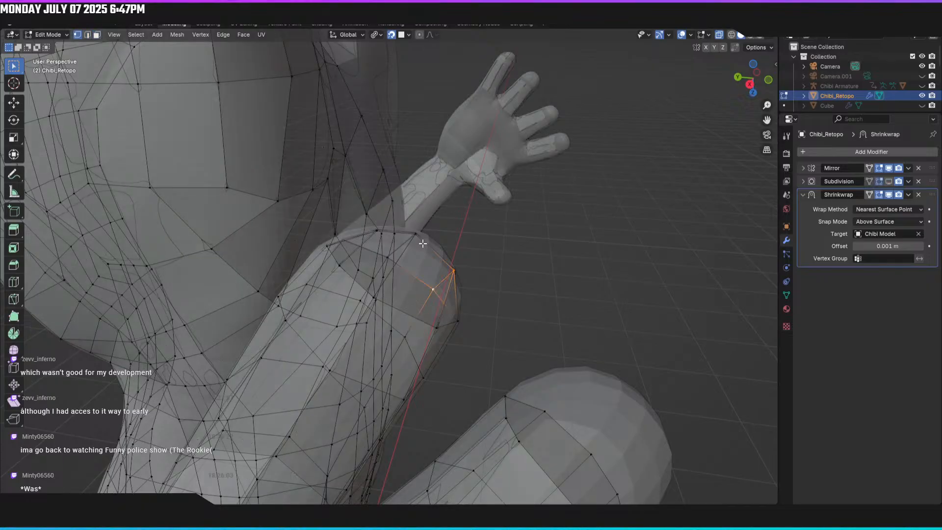
Step: Extrude the open edge loop at the end of the finger and scale the new ring to about 0.498
{"action": "mouse_move", "coordinate": [410, 251]}
{"action": "middle_mouse_down"}
{"action": "mouse_move", "coordinate": [425, 316]}
{"action": "mouse_move", "coordinate": [385, 250]}
{"action": "mouse_move", "coordinate": [398, 255]}
{"action": "middle_mouse_up"}
{"action": "left_click", "coordinate": [427, 314], "text": "alt"}
{"action": "middle_click_drag", "start_coordinate": [427, 315], "coordinate": [432, 275]}
{"action": "key", "text": "e"}
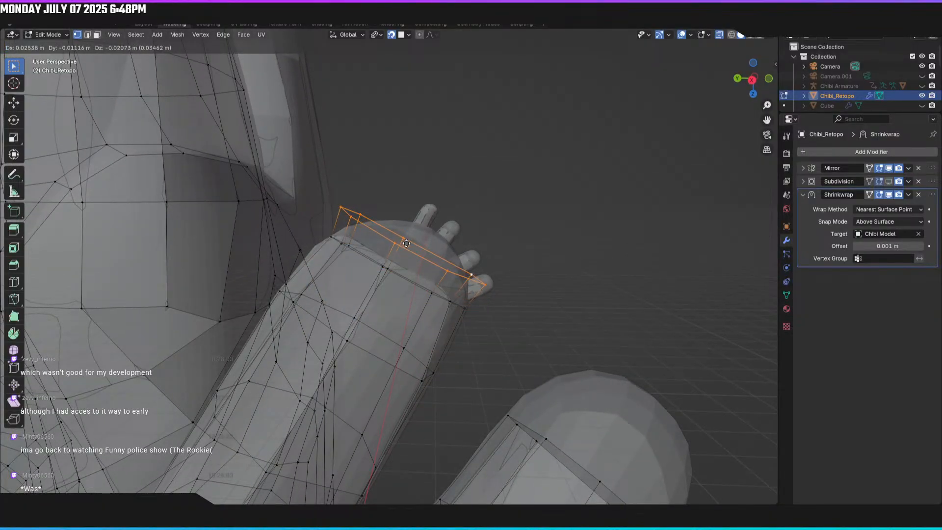
{"action": "key", "text": "s"}
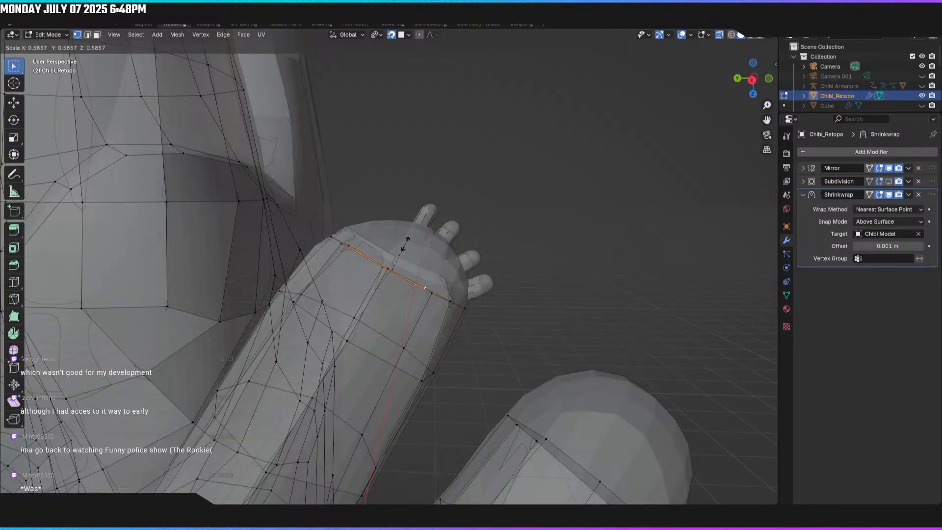
{"action": "left_click", "coordinate": [415, 260]}
Step: Move the scaled ring outward so that it sits near the rounded end of the fingertip
{"action": "mouse_move", "coordinate": [416, 260]}
{"action": "middle_mouse_down"}
{"action": "mouse_move", "coordinate": [395, 283]}
{"action": "mouse_move", "coordinate": [420, 269]}
{"action": "middle_mouse_up"}
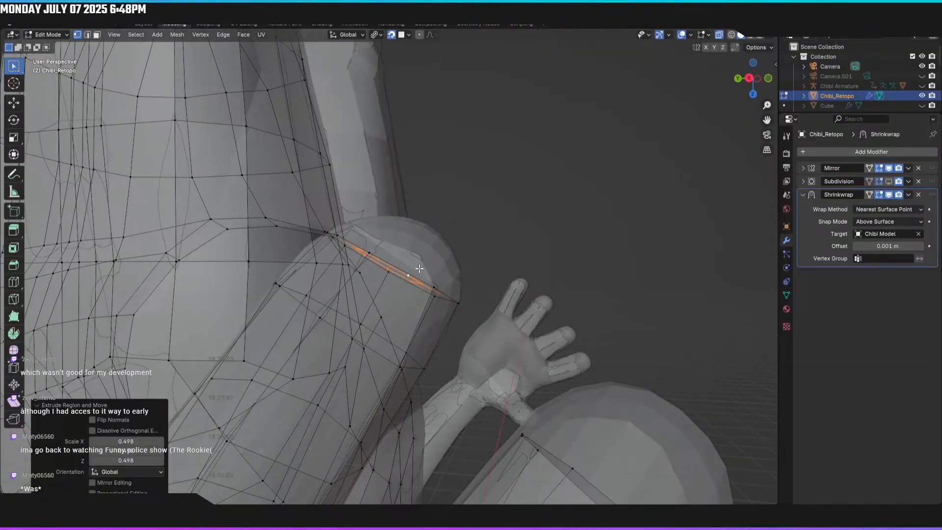
{"action": "key", "text": "g"}
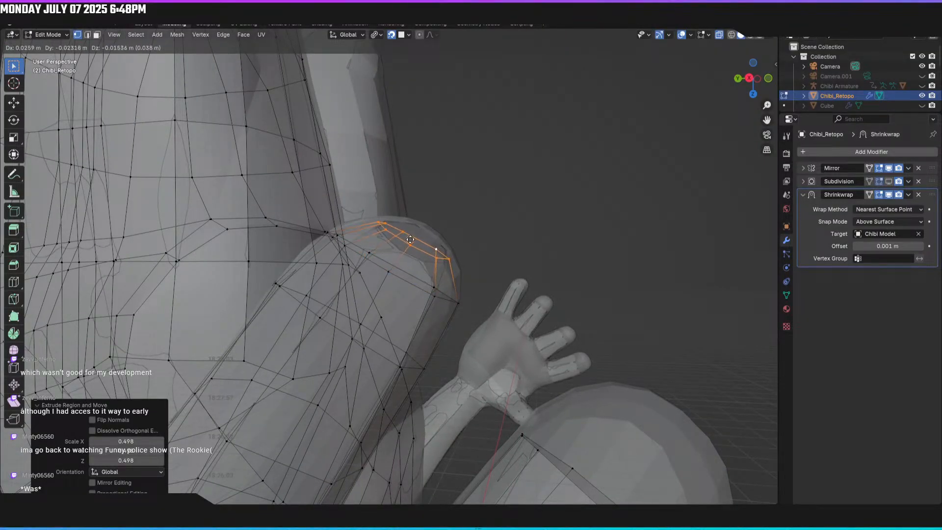
{"action": "left_click", "coordinate": [410, 239]}
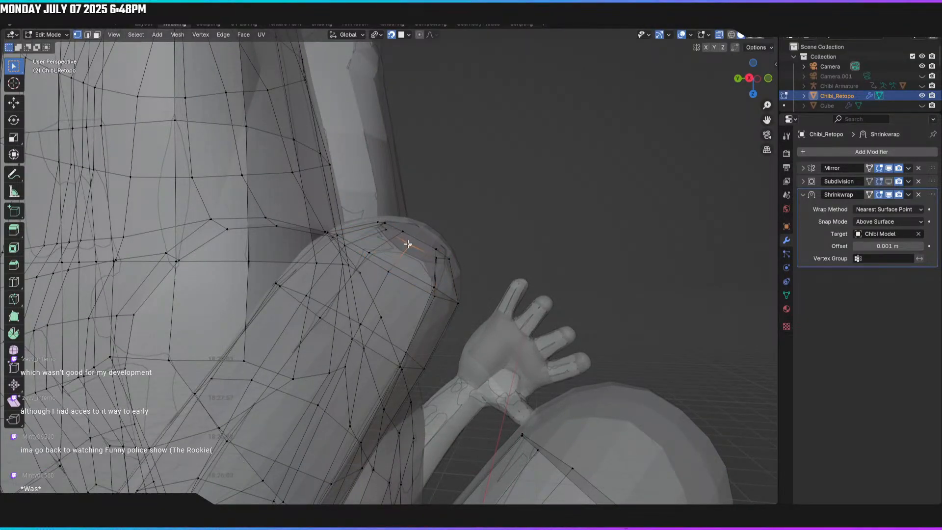
Step: Reposition individual vertices of the extruded ring to space them evenly around the fingertip
{"action": "key", "text": "g"}
{"action": "left_click", "coordinate": [408, 240]}
{"action": "middle_click_drag", "start_coordinate": [433, 271], "coordinate": [410, 257]}
{"action": "key", "text": "g"}
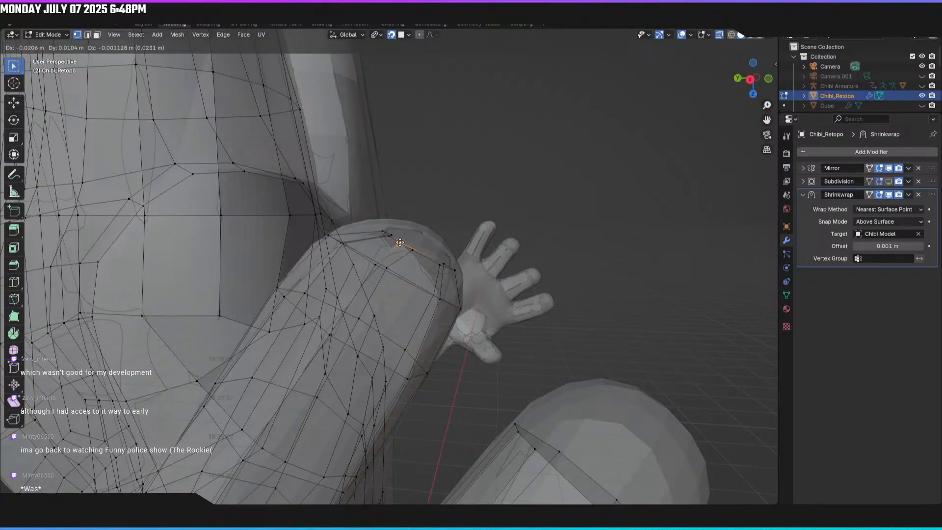
{"action": "left_click", "coordinate": [394, 239]}
{"action": "middle_click_drag", "start_coordinate": [427, 263], "coordinate": [370, 270]}
{"action": "key", "text": "g"}
{"action": "left_click", "coordinate": [373, 229]}
{"action": "left_click", "coordinate": [448, 268]}
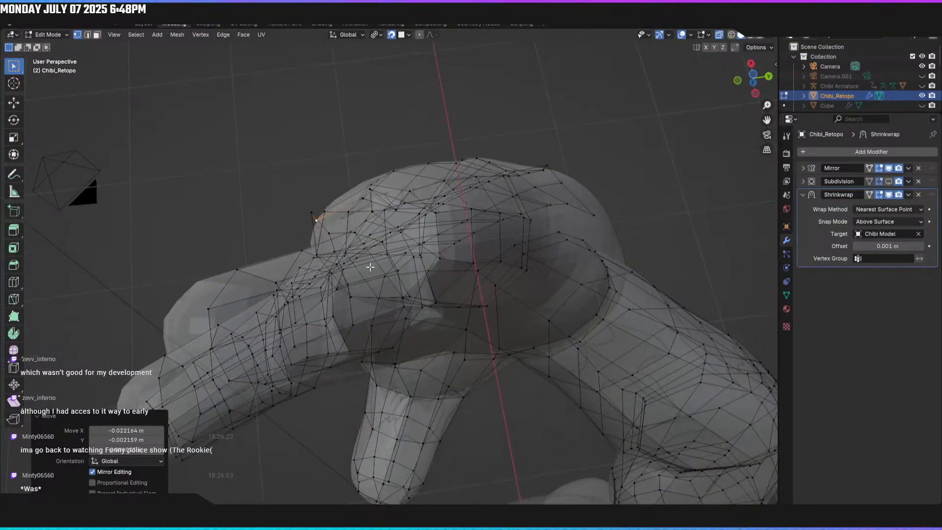
{"action": "middle_click_drag", "start_coordinate": [357, 227], "coordinate": [328, 168]}
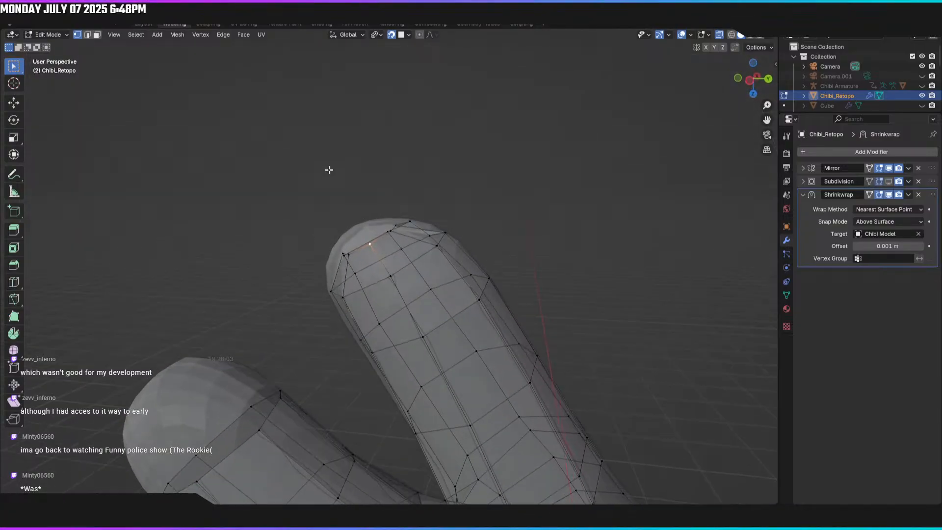
Step: Move the vertices on one side of the fingertip ring outward toward the silhouette of the rounded sculpt
{"action": "key", "text": "g"}
{"action": "left_click", "coordinate": [370, 242]}
{"action": "middle_click_drag", "start_coordinate": [370, 242], "coordinate": [350, 249]}
{"action": "left_click", "coordinate": [333, 243]}
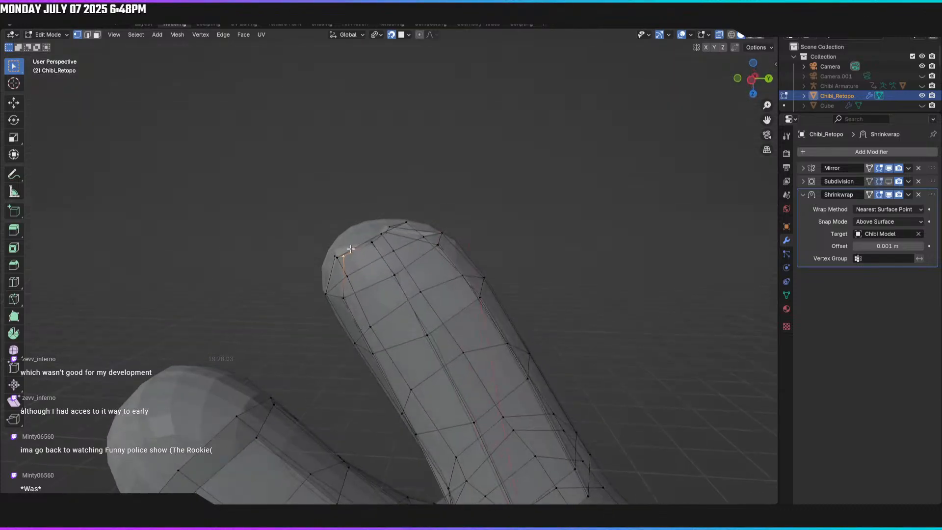
{"action": "key", "text": "g"}
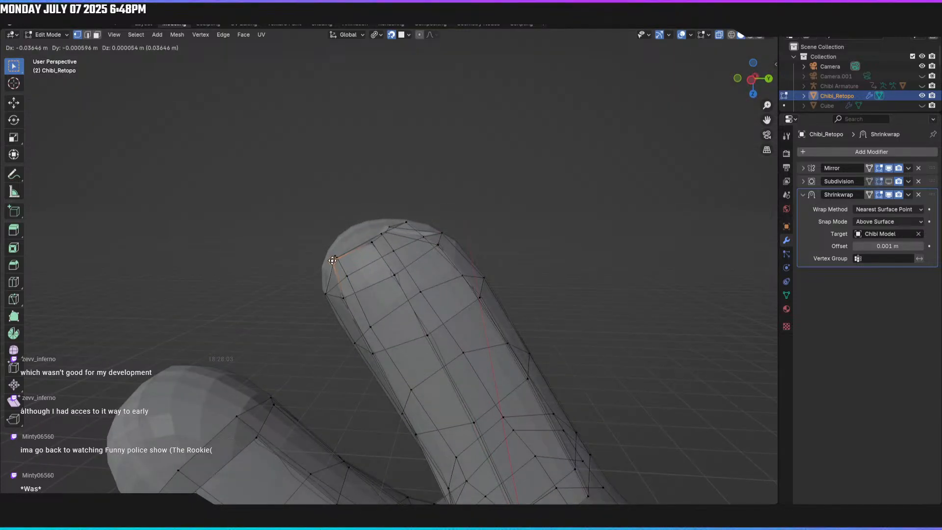
{"action": "left_click", "coordinate": [335, 259]}
Step: Reposition the ring vertex near the peak of the fingertip so that it follows the rounded contour
{"action": "middle_click_drag", "start_coordinate": [335, 258], "coordinate": [402, 219]}
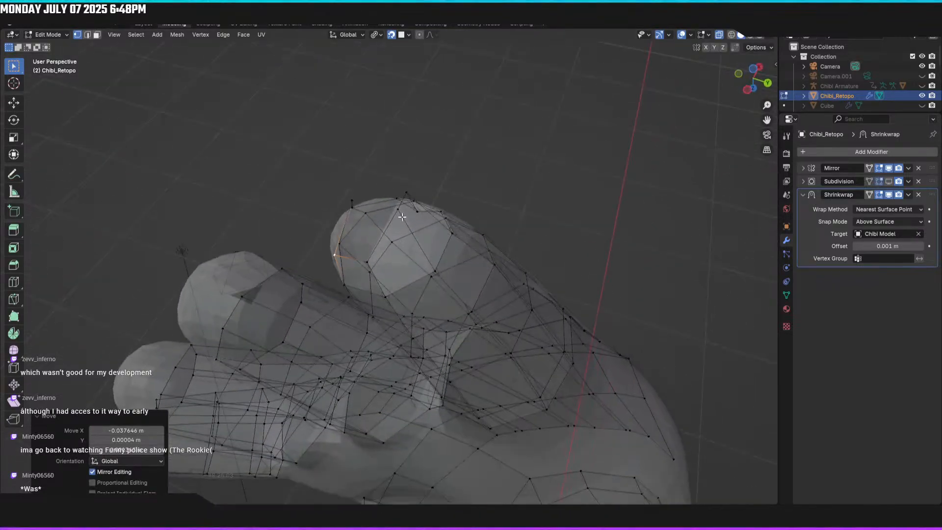
{"action": "left_click", "coordinate": [392, 243]}
{"action": "middle_click_drag", "start_coordinate": [374, 263], "coordinate": [389, 206]}
{"action": "key", "text": "g"}
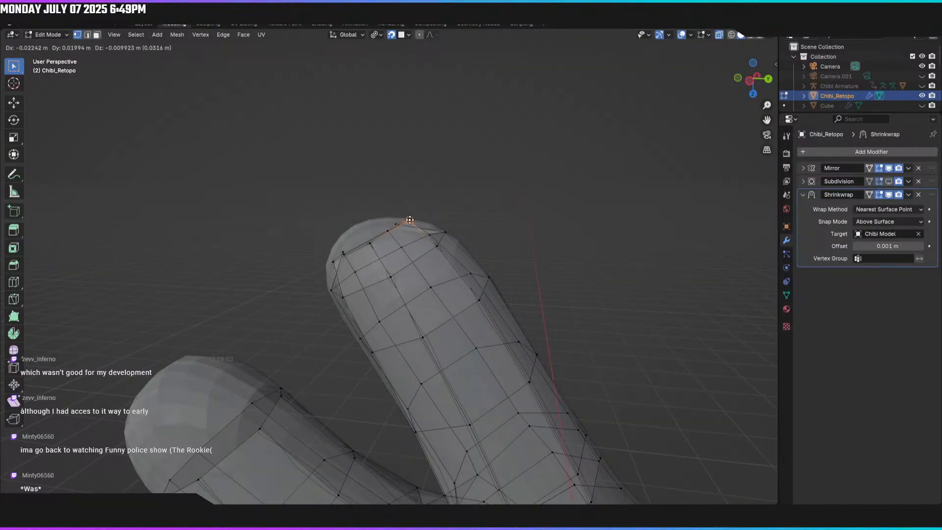
{"action": "left_click", "coordinate": [410, 220]}
Step: Reposition the ring vertices along the broad face of the fingertip to space them more evenly
{"action": "middle_click_drag", "start_coordinate": [409, 220], "coordinate": [346, 269]}
{"action": "left_click", "coordinate": [296, 273]}
{"action": "key", "text": "g"}
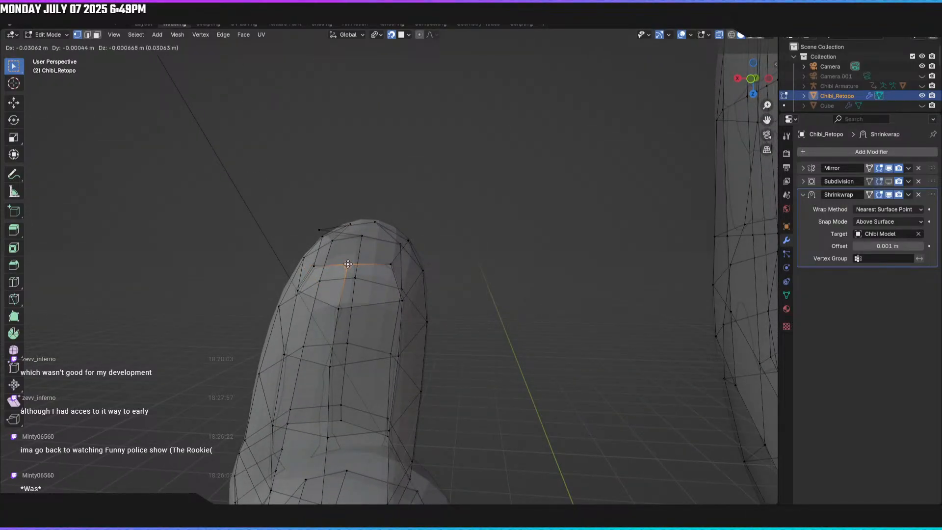
{"action": "left_click", "coordinate": [347, 265]}
{"action": "middle_click_drag", "start_coordinate": [346, 264], "coordinate": [410, 297]}
{"action": "key", "text": "g"}
{"action": "left_click", "coordinate": [343, 266]}
{"action": "middle_click_drag", "start_coordinate": [416, 296], "coordinate": [395, 260]}
{"action": "key", "text": "g"}
{"action": "left_click", "coordinate": [393, 263]}
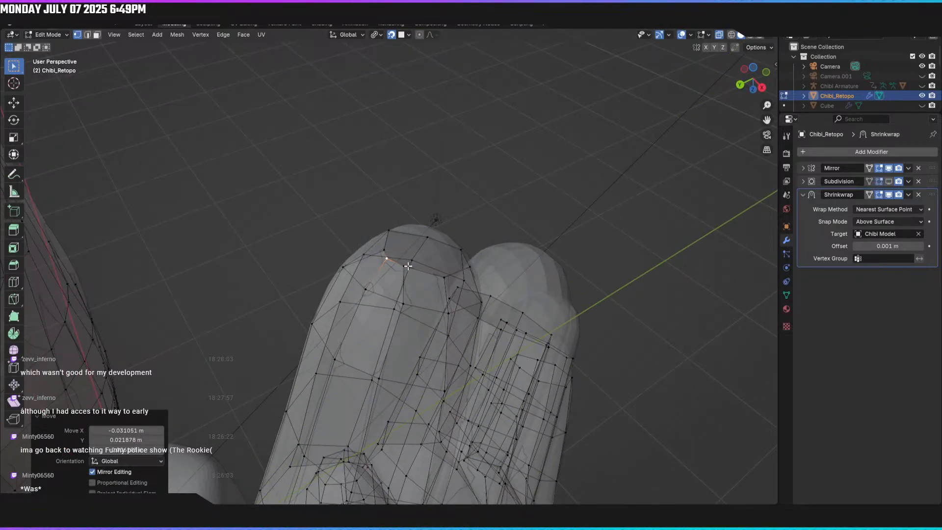
{"action": "key", "text": "g"}
{"action": "left_click", "coordinate": [417, 267]}
Step: Move the vertices on the opposite side of the ring closer to the edge of the rounded fingertip
{"action": "middle_click_drag", "start_coordinate": [416, 266], "coordinate": [379, 251]}
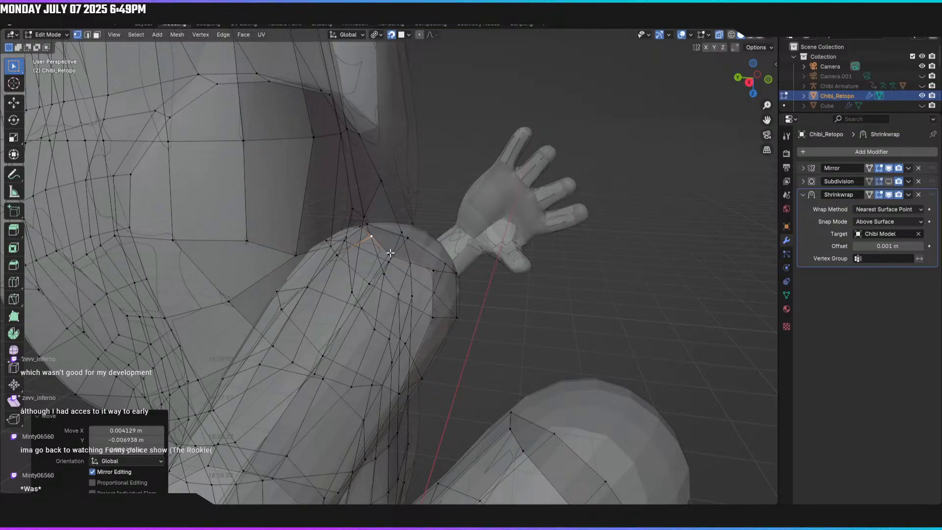
{"action": "key", "text": "g"}
{"action": "left_click", "coordinate": [402, 265]}
{"action": "mouse_move", "coordinate": [401, 265]}
{"action": "middle_mouse_down"}
{"action": "mouse_move", "coordinate": [348, 235]}
{"action": "mouse_move", "coordinate": [389, 263]}
{"action": "middle_mouse_up"}
{"action": "key", "text": "g"}
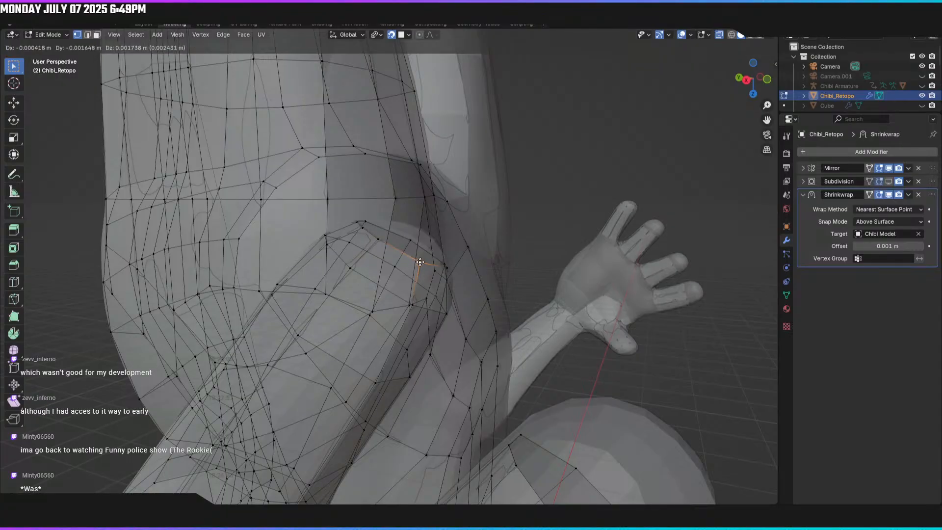
{"action": "left_click", "coordinate": [422, 264]}
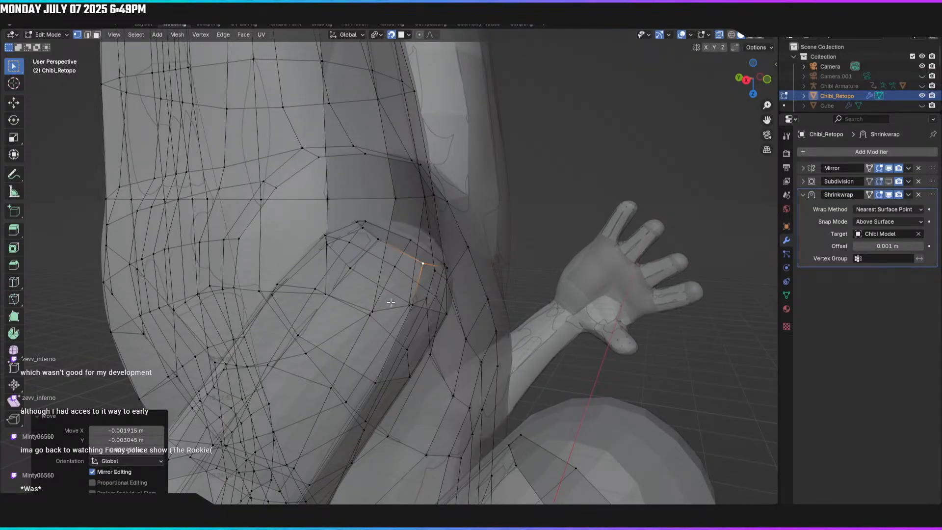
Step: Nudge the ring vertex at the peak of the finger to smooth the ring's outline
{"action": "middle_click_drag", "start_coordinate": [363, 289], "coordinate": [435, 279]}
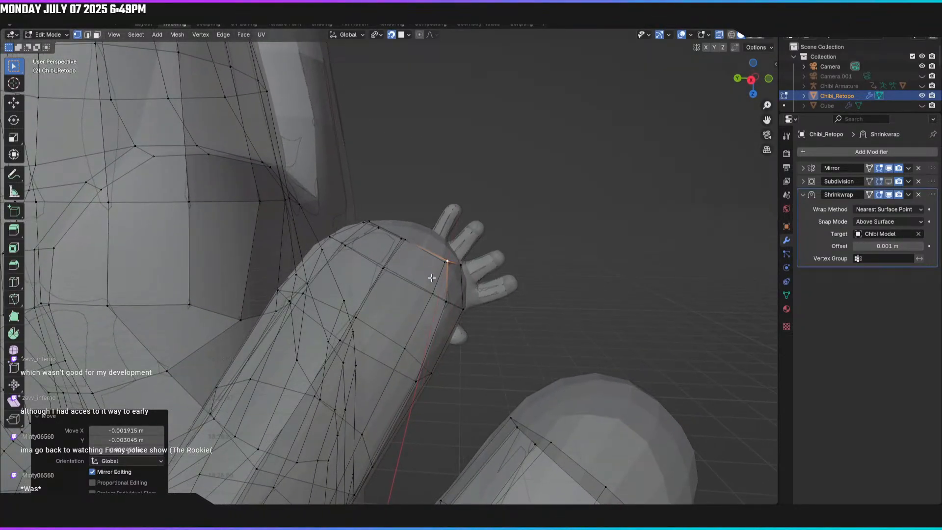
{"action": "left_click", "coordinate": [369, 223]}
{"action": "key", "text": "g"}
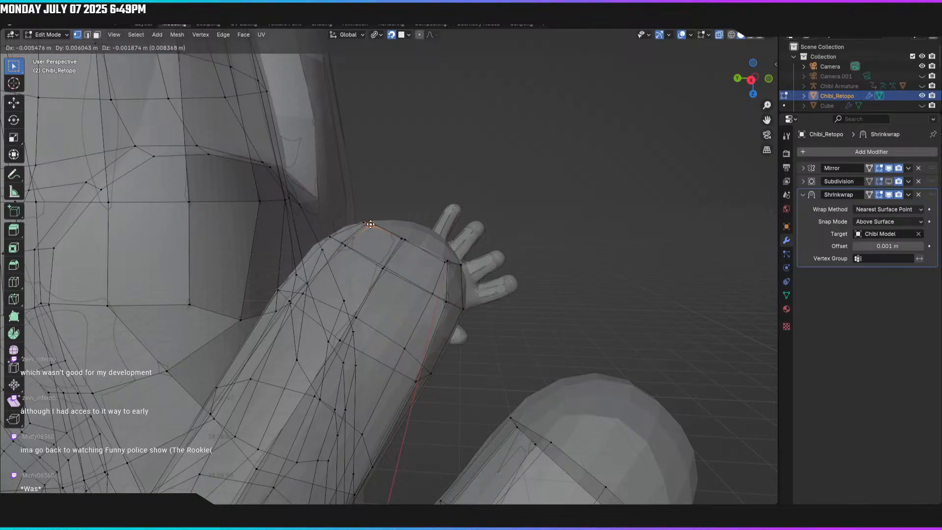
{"action": "left_click", "coordinate": [370, 224]}
{"action": "middle_click_drag", "start_coordinate": [371, 224], "coordinate": [404, 315]}
{"action": "key", "text": "g"}
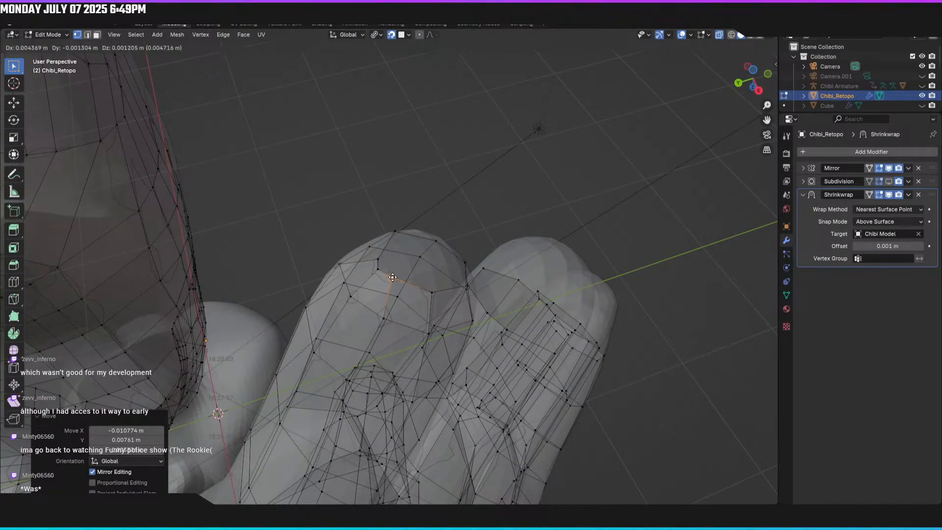
{"action": "right_click", "coordinate": [396, 277]}
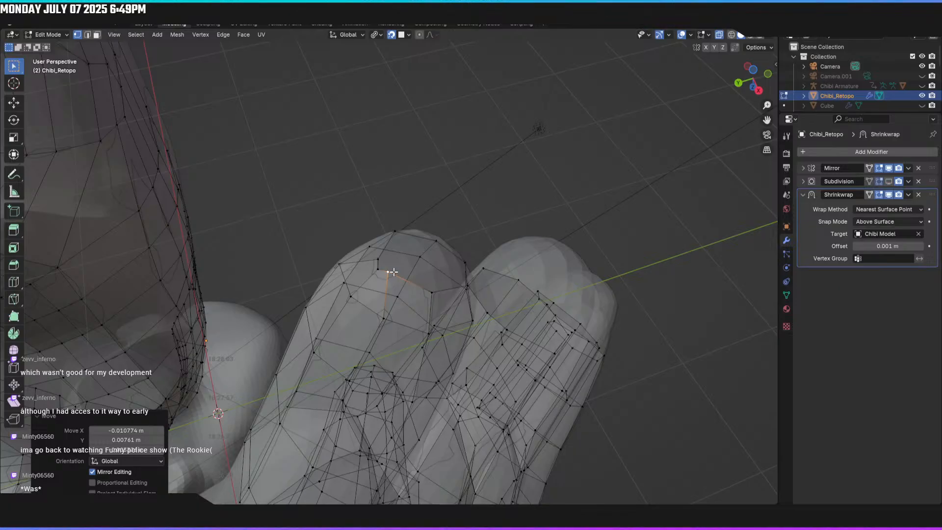
Step: Fine-tune the remaining ring vertices while checking the fingertip's curvature from the side and front
{"action": "middle_click_drag", "start_coordinate": [391, 268], "coordinate": [438, 241]}
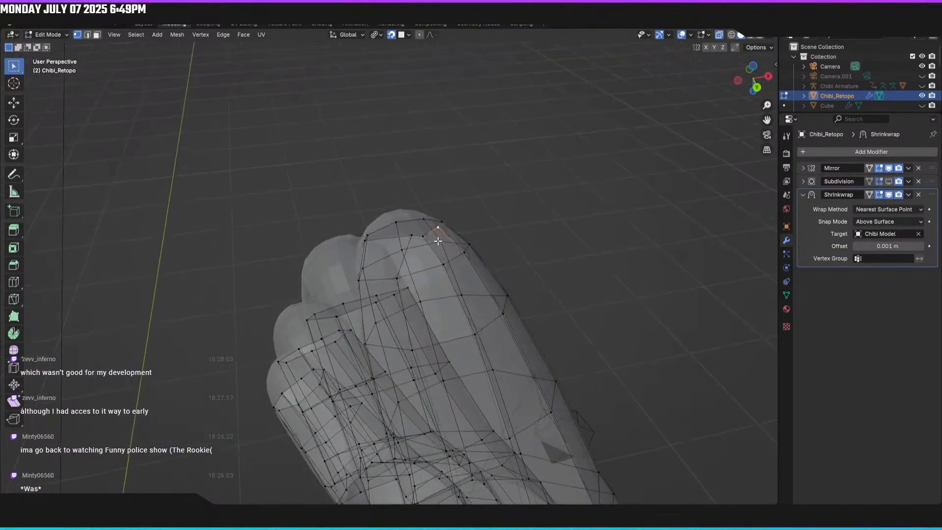
{"action": "key", "text": "g"}
{"action": "left_click", "coordinate": [390, 241]}
{"action": "middle_click_drag", "start_coordinate": [389, 242], "coordinate": [379, 274]}
{"action": "key", "text": "g"}
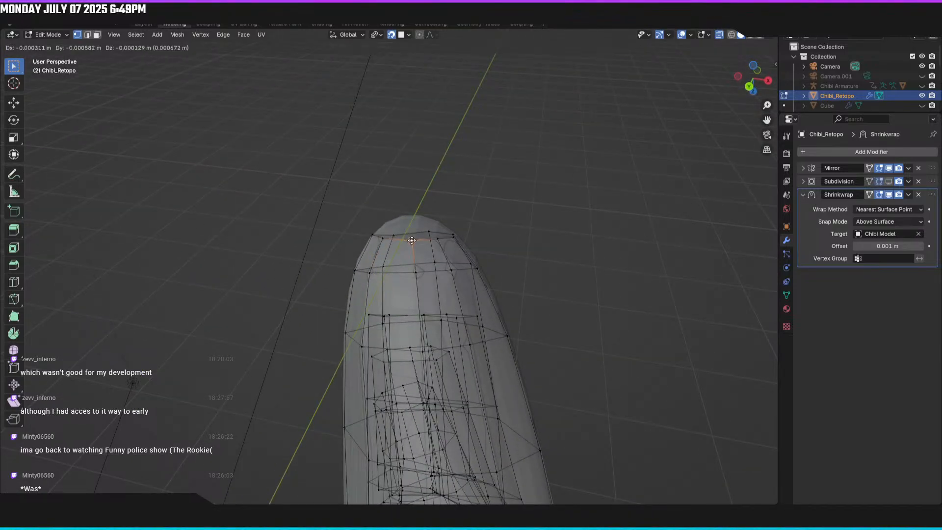
{"action": "left_click", "coordinate": [412, 239]}
{"action": "middle_click_drag", "start_coordinate": [412, 239], "coordinate": [432, 257]}
Step: Bridge the fingertip opening with an edge split by one cut, and move its middle vertex onto the sculpt
{"action": "left_click", "coordinate": [379, 296], "text": "alt"}
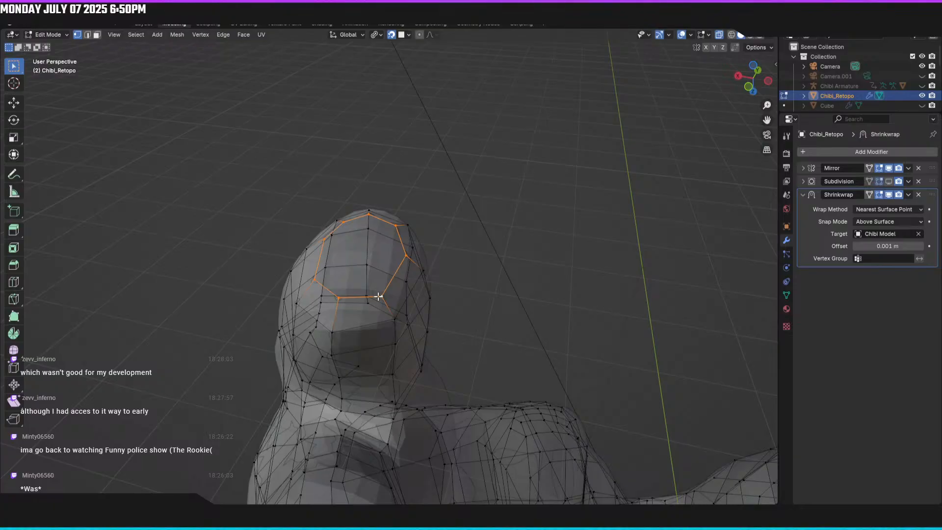
{"action": "middle_click_drag", "start_coordinate": [375, 296], "coordinate": [347, 249]}
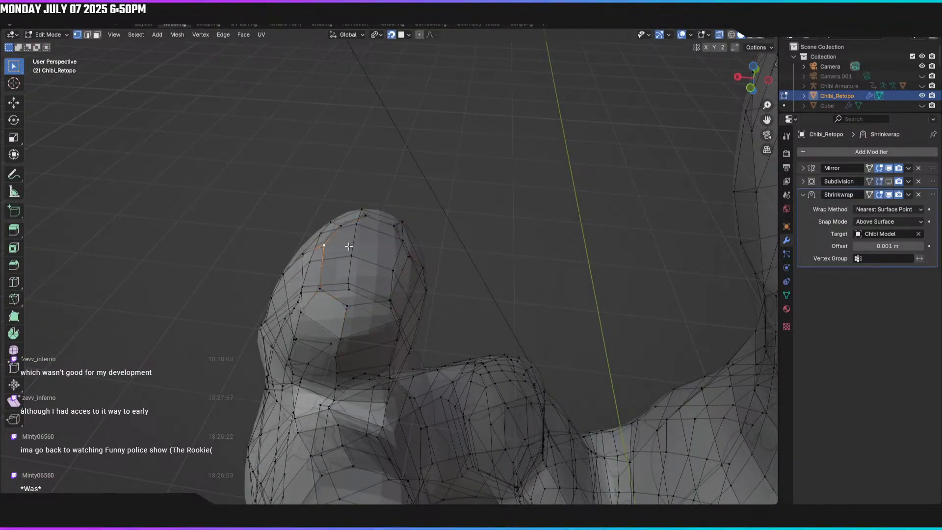
{"action": "middle_click_drag", "start_coordinate": [410, 246], "coordinate": [364, 248]}
{"action": "left_click", "coordinate": [360, 249]}
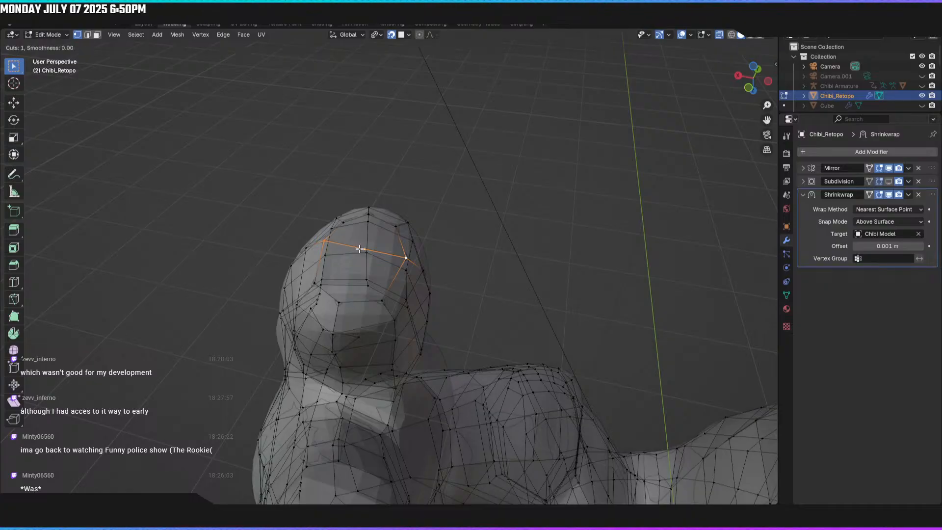
{"action": "left_click", "coordinate": [361, 247]}
{"action": "key", "text": "g"}
{"action": "left_click", "coordinate": [364, 245]}
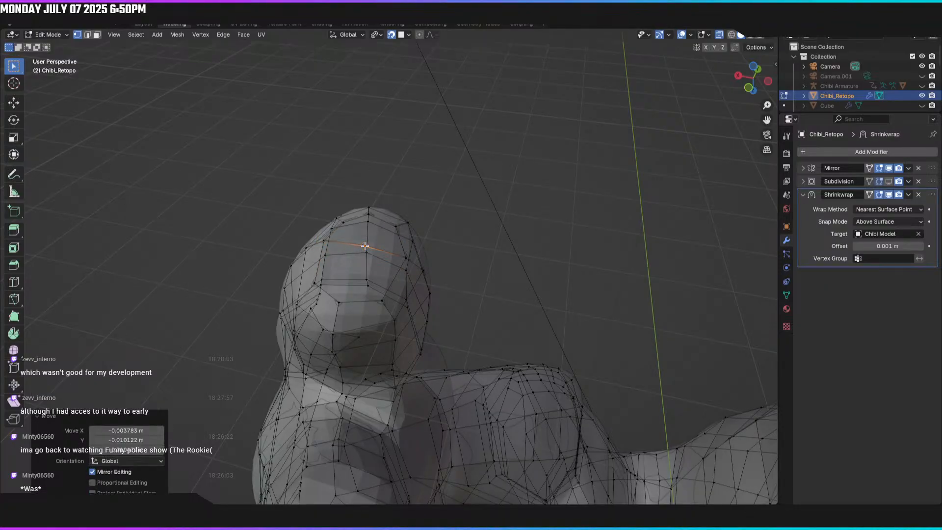
Step: Fill faces between the bridging edge and the surrounding ring on the fingertip
{"action": "left_click", "coordinate": [339, 302]}
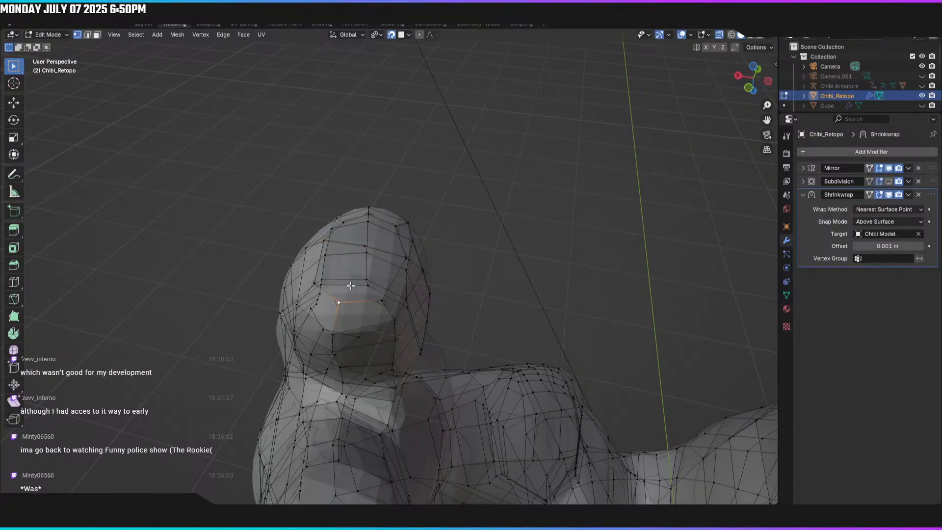
{"action": "middle_click_drag", "start_coordinate": [350, 285], "coordinate": [373, 298]}
{"action": "middle_click_drag", "start_coordinate": [391, 259], "coordinate": [403, 239]}
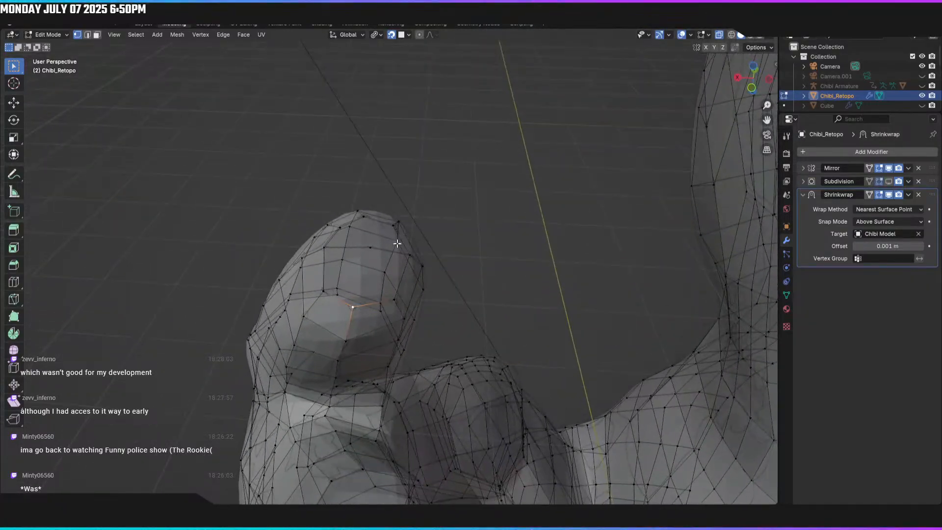
{"action": "key", "text": "2"}
{"action": "left_click", "coordinate": [374, 301]}
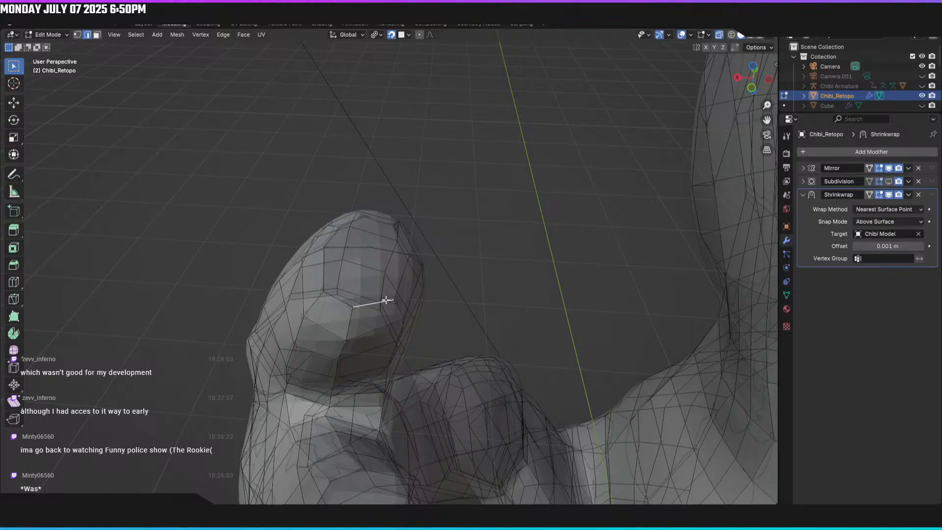
{"action": "left_click", "coordinate": [392, 248], "text": "shift"}
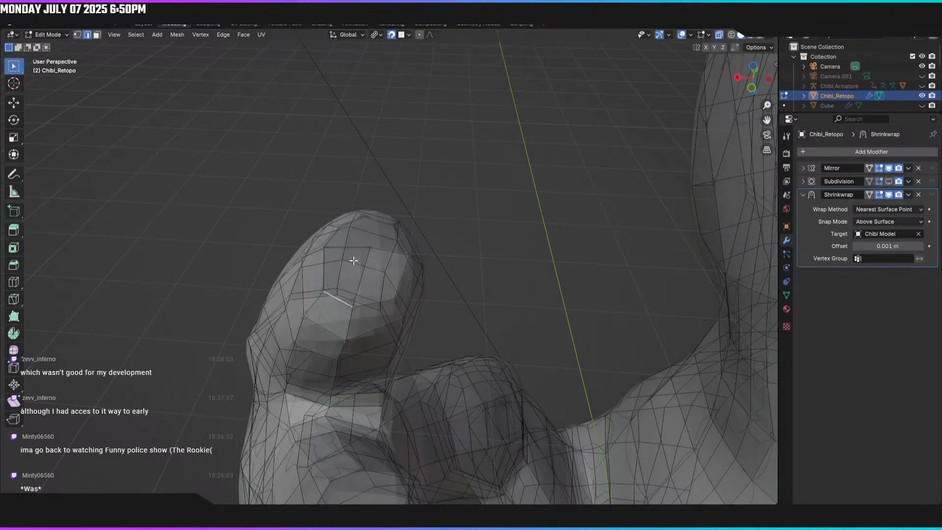
{"action": "key", "text": "f"}
{"action": "middle_click_drag", "start_coordinate": [393, 252], "coordinate": [364, 275]}
{"action": "left_click", "coordinate": [378, 267]}
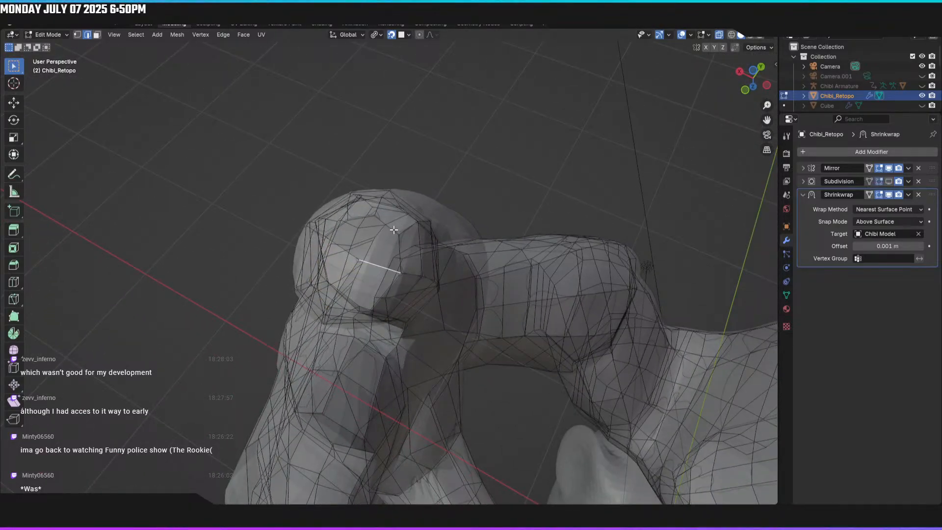
{"action": "key", "text": "f"}
{"action": "mouse_move", "coordinate": [383, 236]}
{"action": "middle_mouse_down"}
{"action": "mouse_move", "coordinate": [427, 210]}
{"action": "mouse_move", "coordinate": [374, 236]}
{"action": "middle_mouse_up"}
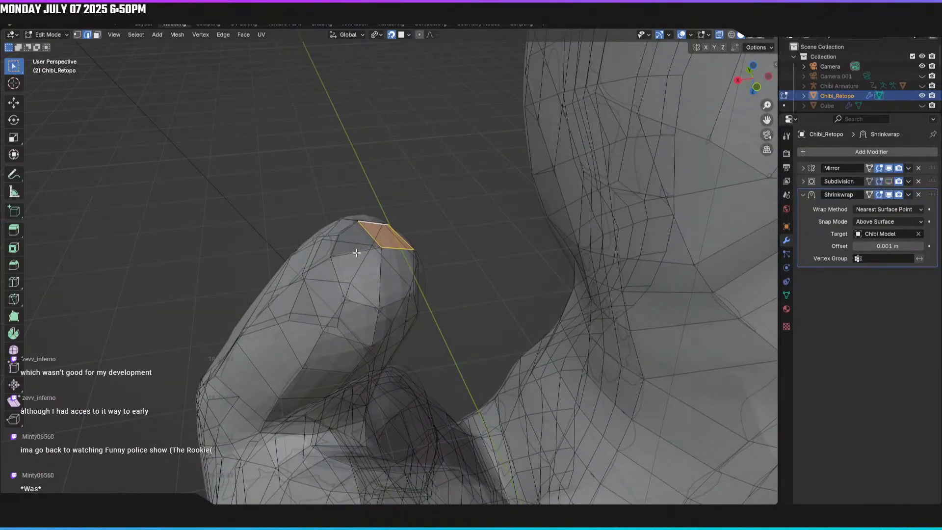
Step: Split the edge joining two upper ring vertices with one unslid cut and move the new middle vertex into place
{"action": "mouse_move", "coordinate": [380, 237]}
{"action": "middle_mouse_down"}
{"action": "mouse_move", "coordinate": [307, 187]}
{"action": "mouse_move", "coordinate": [236, 201]}
{"action": "mouse_move", "coordinate": [284, 192]}
{"action": "mouse_move", "coordinate": [296, 200]}
{"action": "mouse_move", "coordinate": [303, 185]}
{"action": "mouse_move", "coordinate": [297, 207]}
{"action": "mouse_move", "coordinate": [478, 219]}
{"action": "mouse_move", "coordinate": [510, 193]}
{"action": "mouse_move", "coordinate": [524, 215]}
{"action": "mouse_move", "coordinate": [497, 269]}
{"action": "mouse_move", "coordinate": [399, 231]}
{"action": "mouse_move", "coordinate": [384, 251]}
{"action": "middle_mouse_up"}
{"action": "left_click", "coordinate": [284, 192]}
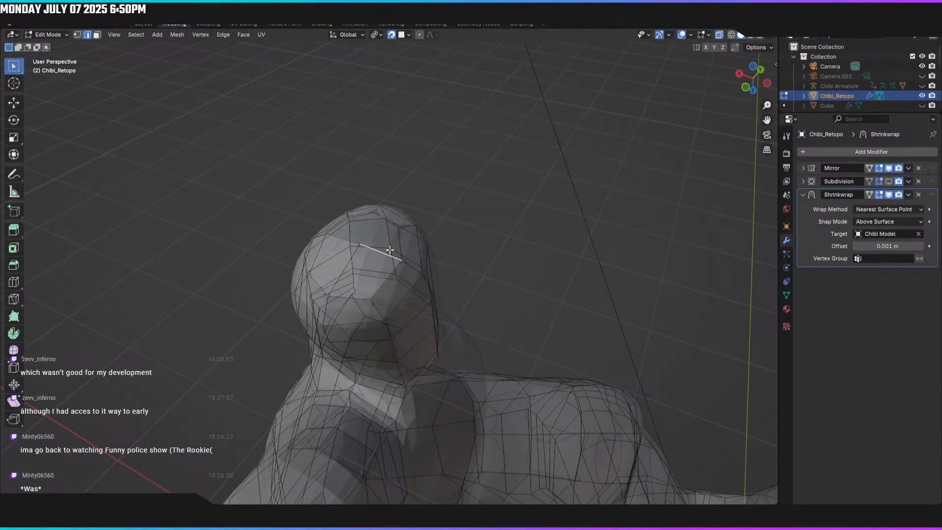
{"action": "left_click", "coordinate": [390, 250]}
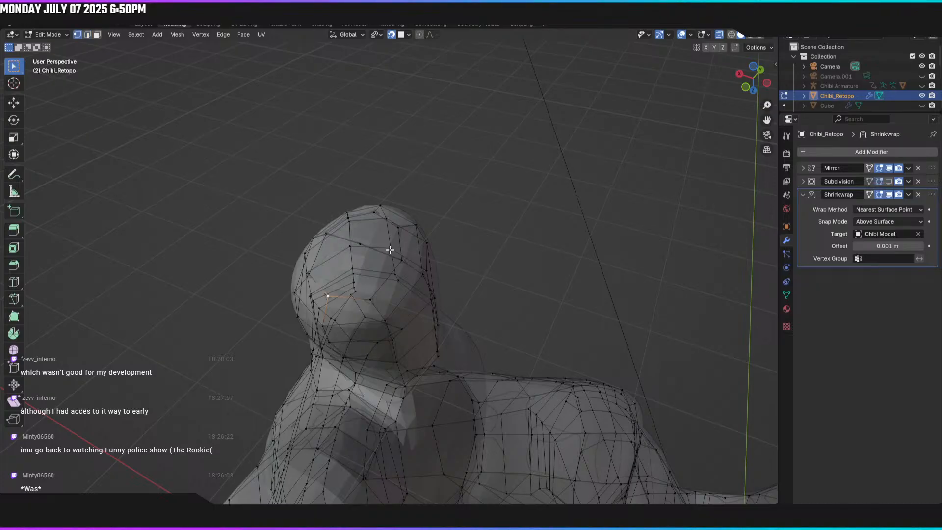
{"action": "middle_click_drag", "start_coordinate": [389, 250], "coordinate": [420, 258]}
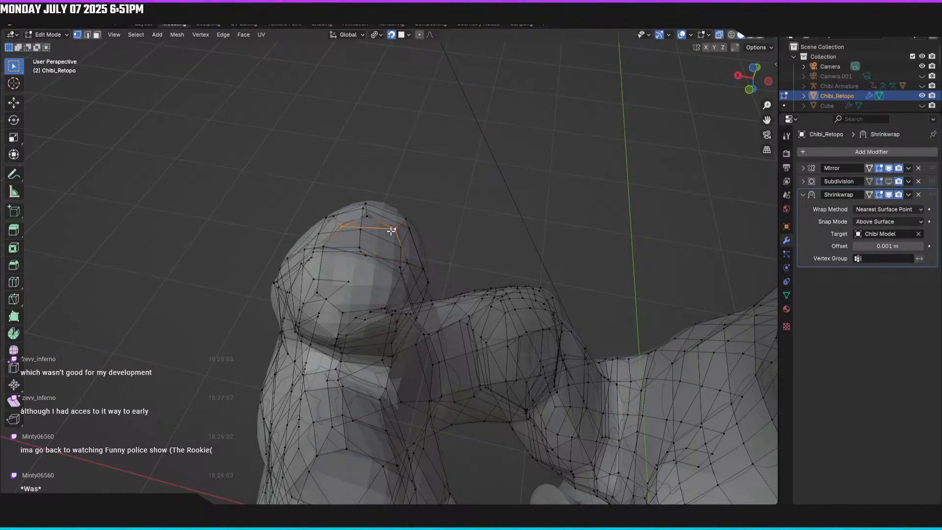
{"action": "left_click", "coordinate": [364, 228]}
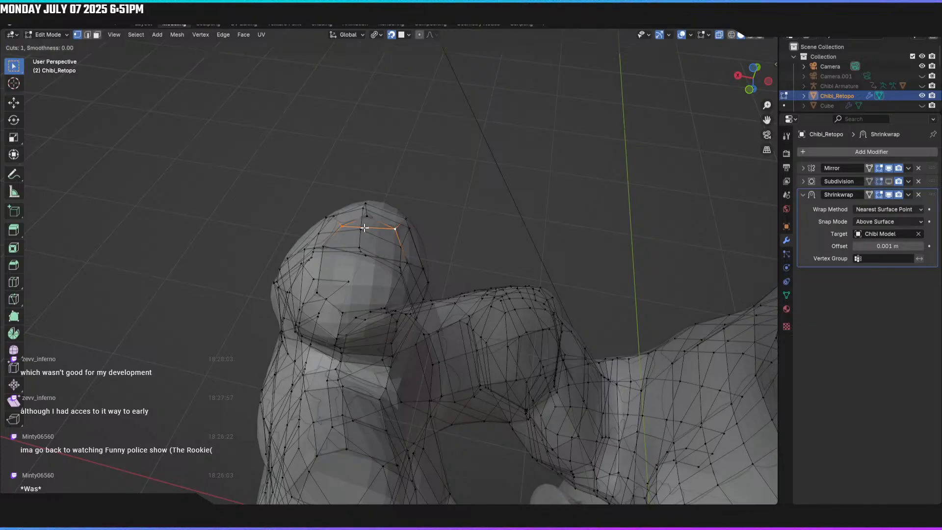
{"action": "right_click", "coordinate": [364, 229]}
{"action": "middle_click_drag", "start_coordinate": [370, 229], "coordinate": [367, 226]}
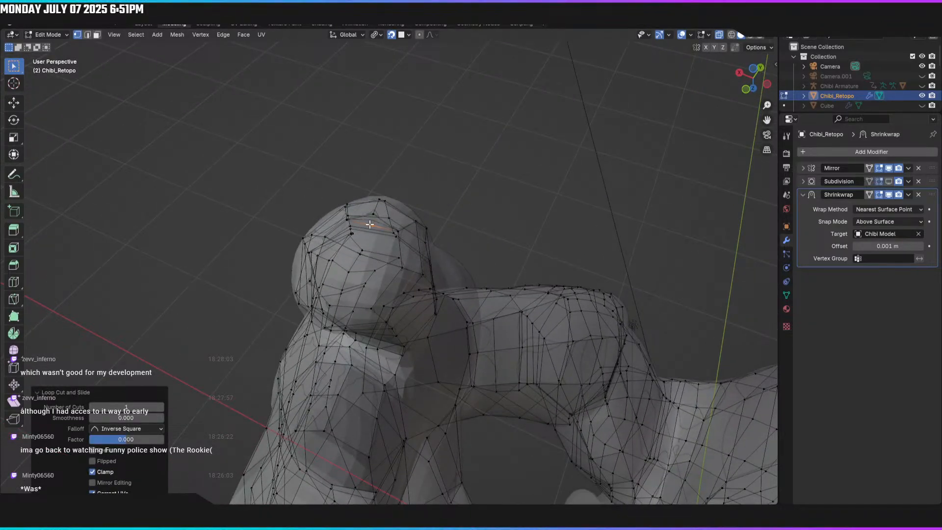
{"action": "key", "text": "g"}
{"action": "left_click", "coordinate": [371, 225]}
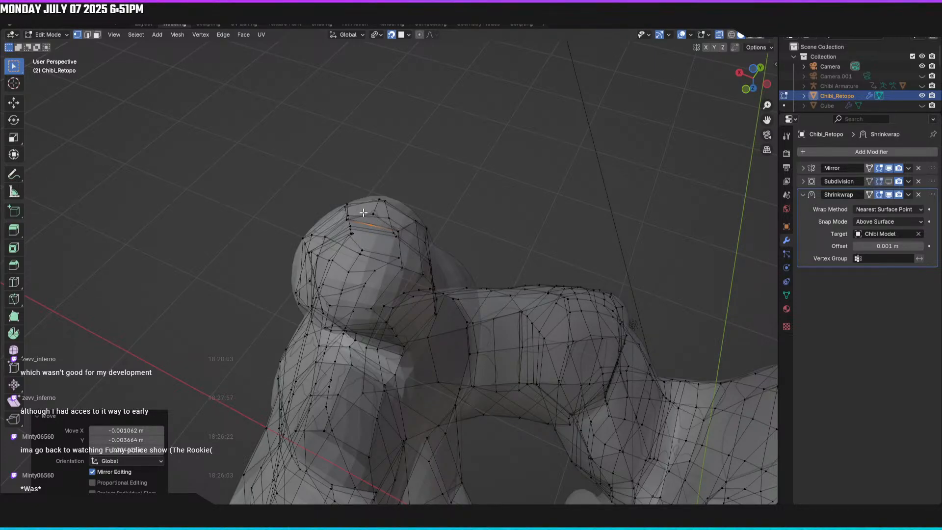
Step: Split the edge joining two lower ring vertices with one unslid cut and reposition its middle vertex
{"action": "middle_click_drag", "start_coordinate": [361, 227], "coordinate": [372, 295]}
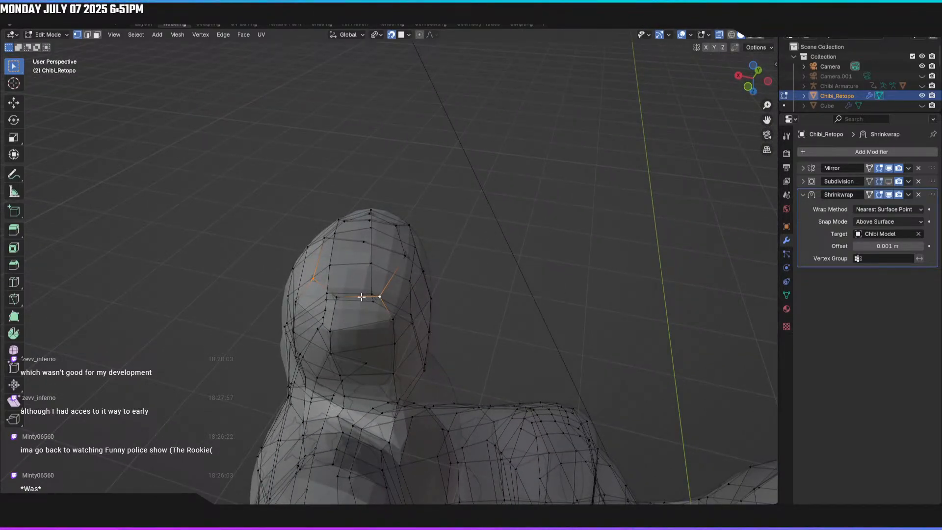
{"action": "left_click", "coordinate": [347, 287]}
{"action": "right_click", "coordinate": [352, 288]}
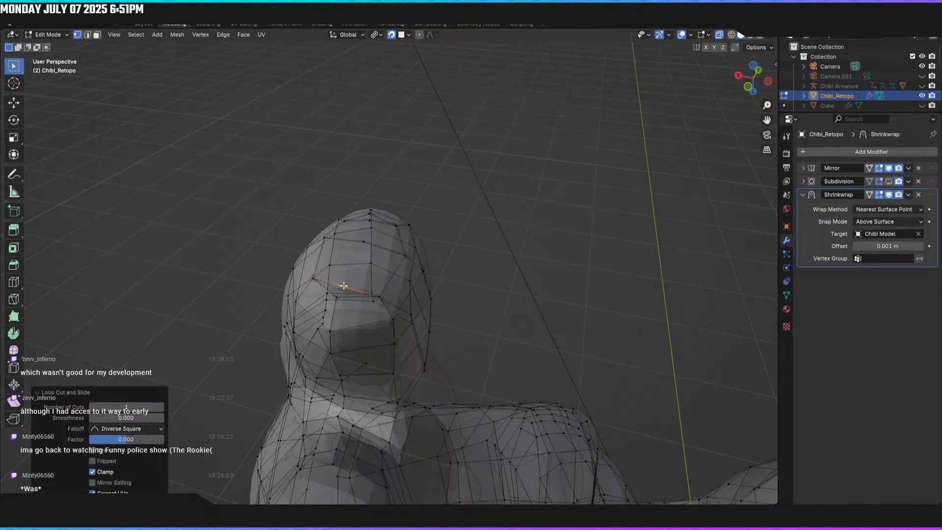
{"action": "key", "text": "g"}
{"action": "left_click", "coordinate": [352, 292]}
Step: Fill a face between the lower bridging edge and the adjacent ring edge of the fingertip opening
{"action": "middle_click_drag", "start_coordinate": [383, 286], "coordinate": [377, 258]}
{"action": "key", "text": "2"}
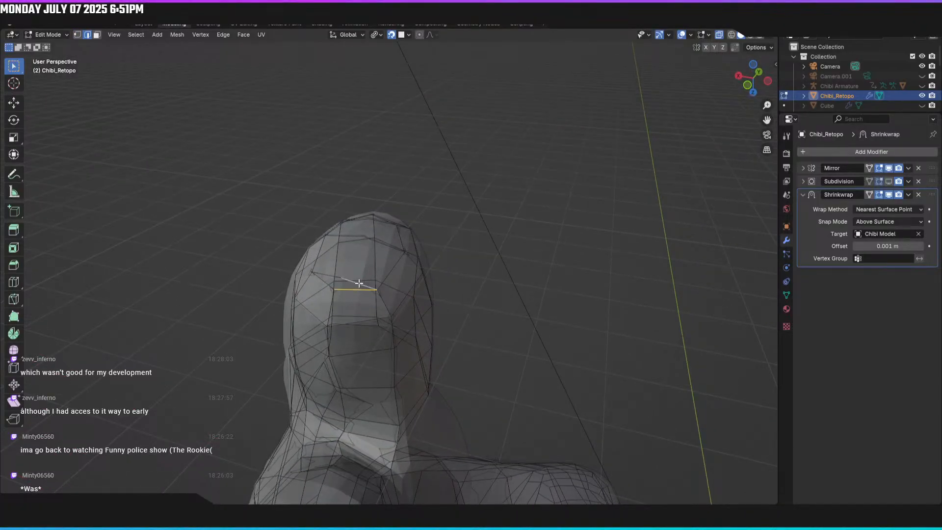
{"action": "middle_click_drag", "start_coordinate": [357, 283], "coordinate": [382, 290]}
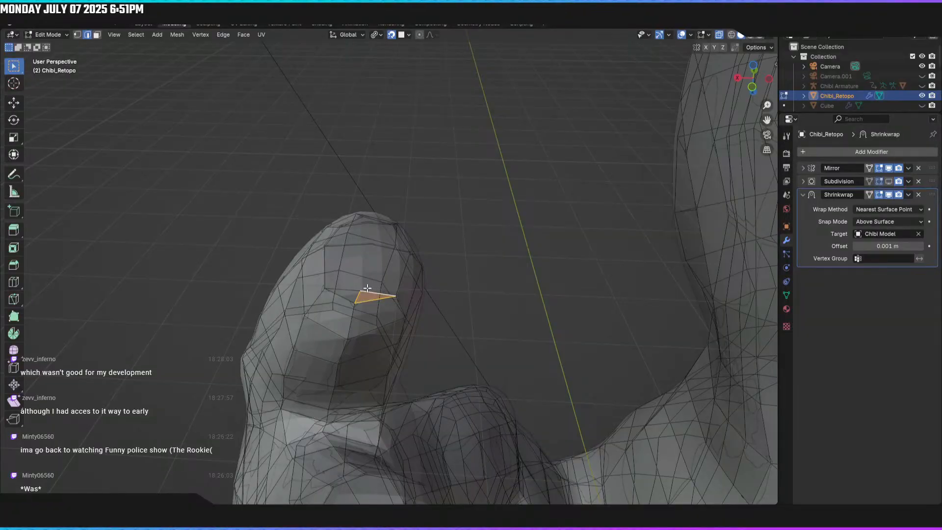
Step: Fill cap faces beside the bridging edge, including a quad between two opposite edges of the fingertip opening
{"action": "left_click", "coordinate": [348, 299]}
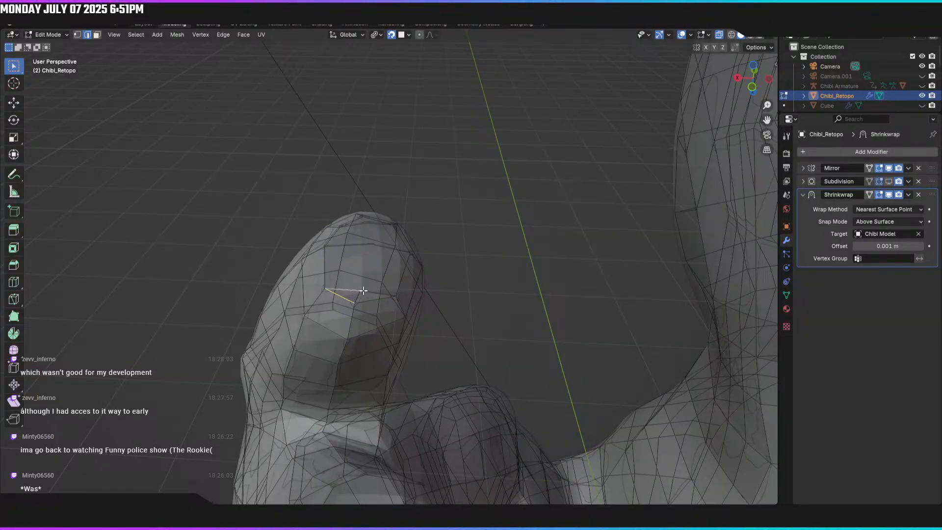
{"action": "middle_click_drag", "start_coordinate": [389, 288], "coordinate": [429, 258]}
{"action": "left_click", "coordinate": [384, 230]}
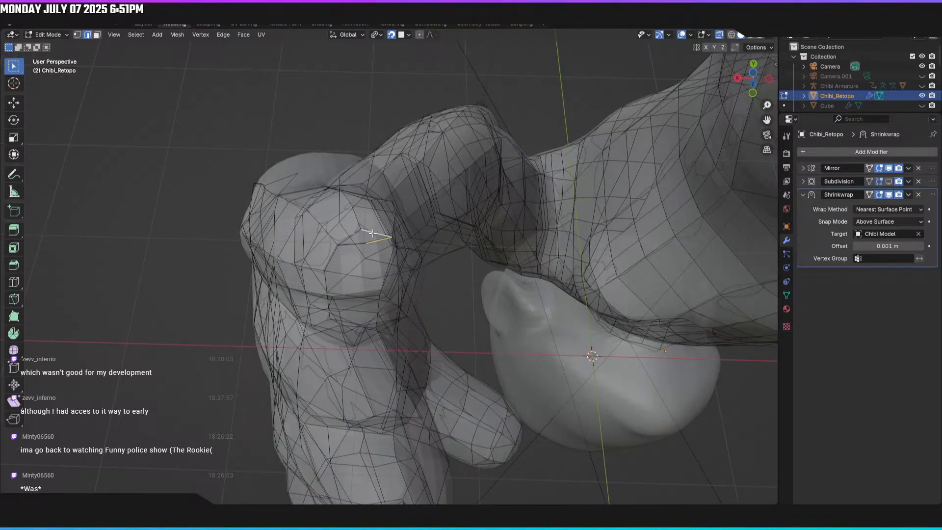
{"action": "left_click", "coordinate": [354, 245]}
{"action": "scroll", "coordinate": [393, 250], "scroll_direction": "down", "scroll_amount": 5}
{"action": "middle_click_drag", "start_coordinate": [393, 251], "coordinate": [345, 270]}
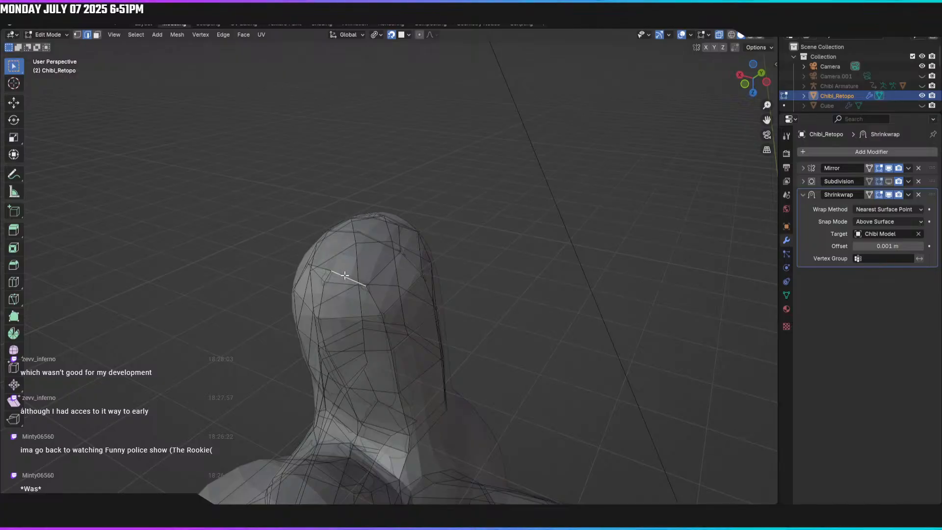
{"action": "left_click", "coordinate": [380, 242], "text": "shift"}
{"action": "key", "text": "f"}
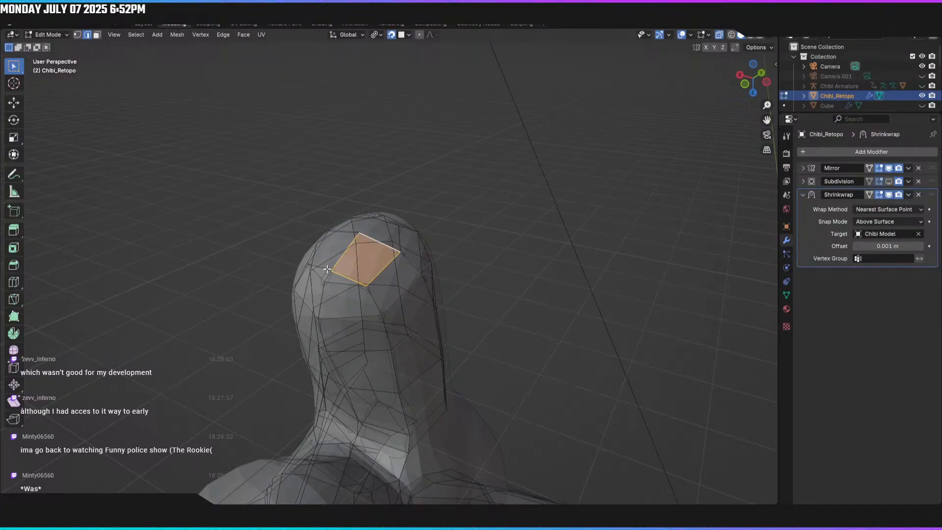
Step: Fill further adjacent quads from the side edge of the new cap face around the fingertip opening
{"action": "left_click", "coordinate": [327, 268]}
{"action": "key", "text": "f"}
{"action": "middle_click_drag", "start_coordinate": [365, 232], "coordinate": [357, 260]}
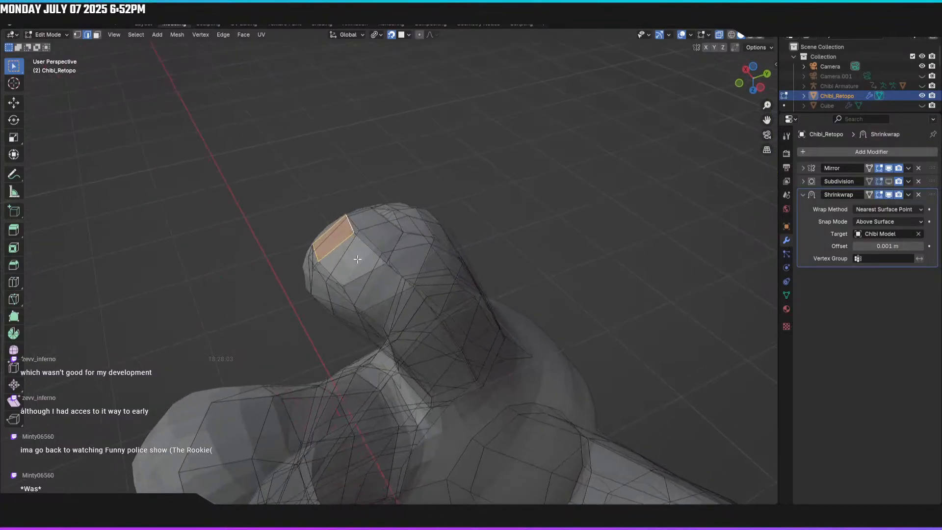
{"action": "key", "text": "f"}
{"action": "middle_click_drag", "start_coordinate": [394, 232], "coordinate": [442, 188]}
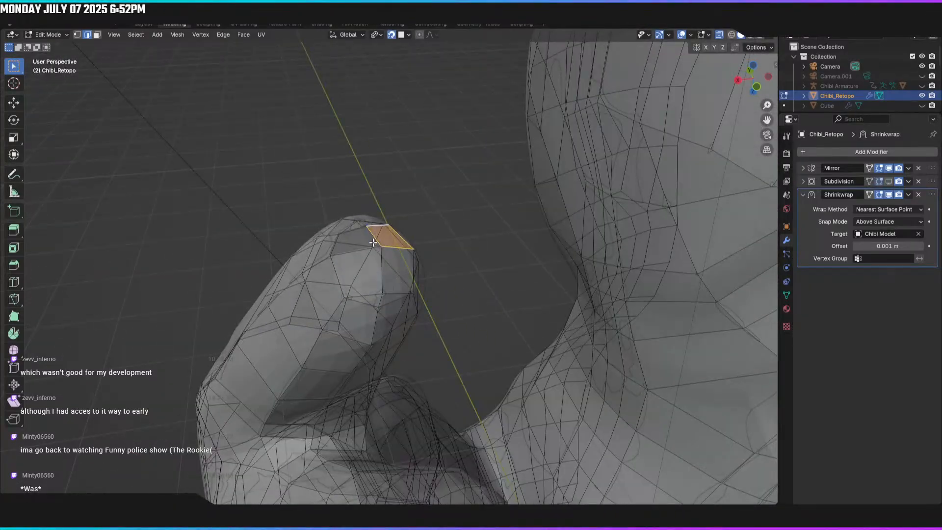
Step: Try to reposition a single cap vertex at the fingertip's outer edge
{"action": "left_click", "coordinate": [359, 250]}
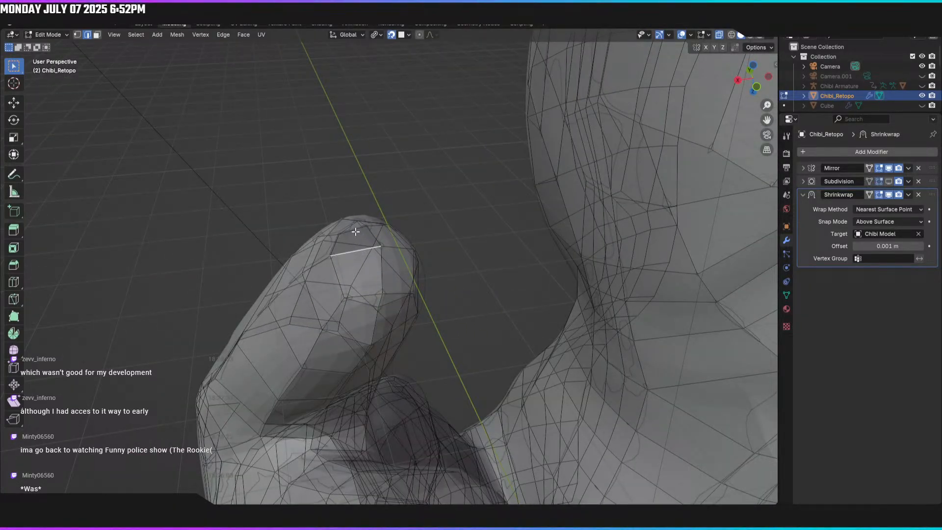
{"action": "middle_click_drag", "start_coordinate": [374, 236], "coordinate": [444, 217]}
{"action": "key", "text": "1"}
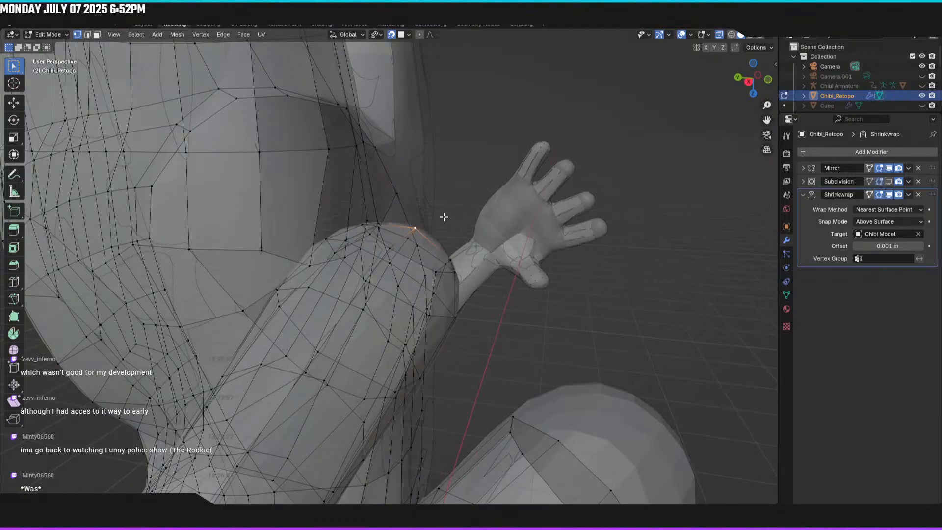
{"action": "key", "text": "g"}
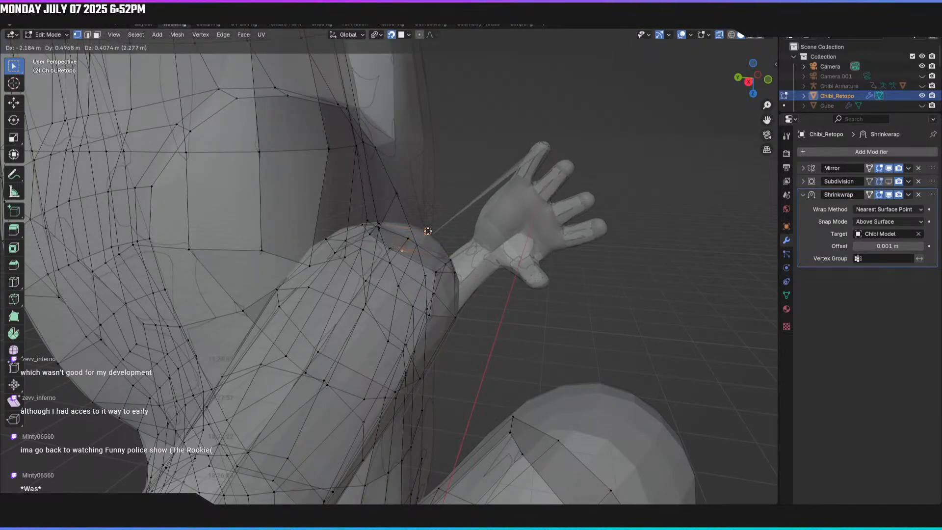
{"action": "left_click", "coordinate": [424, 230]}
{"action": "middle_click_drag", "start_coordinate": [420, 231], "coordinate": [466, 221]}
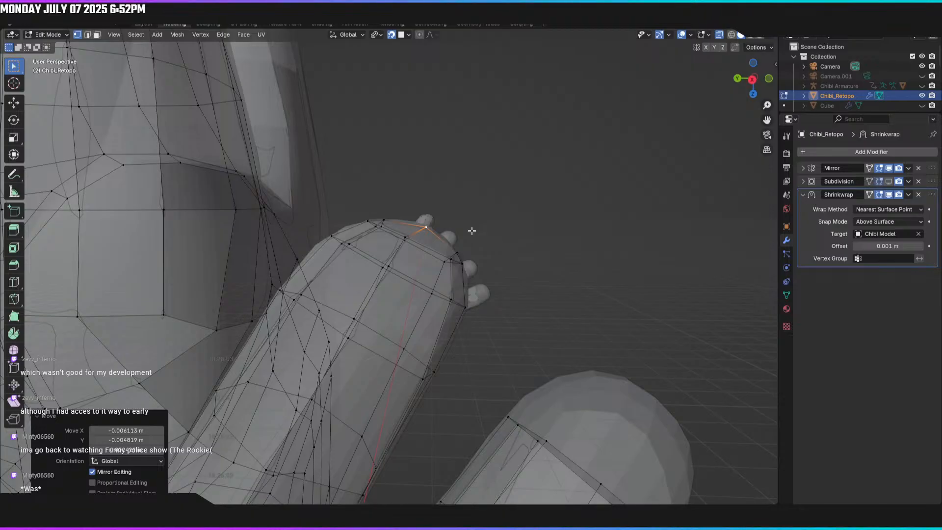
{"action": "key", "text": "ctrl+z"}
Step: Try to fill a small triangular face at the outer side of the fingertip cap
{"action": "middle_click_drag", "start_coordinate": [454, 241], "coordinate": [431, 230]}
{"action": "key", "text": "f"}
{"action": "key", "text": "2"}
{"action": "left_click", "coordinate": [463, 264]}
{"action": "left_click", "coordinate": [466, 267]}
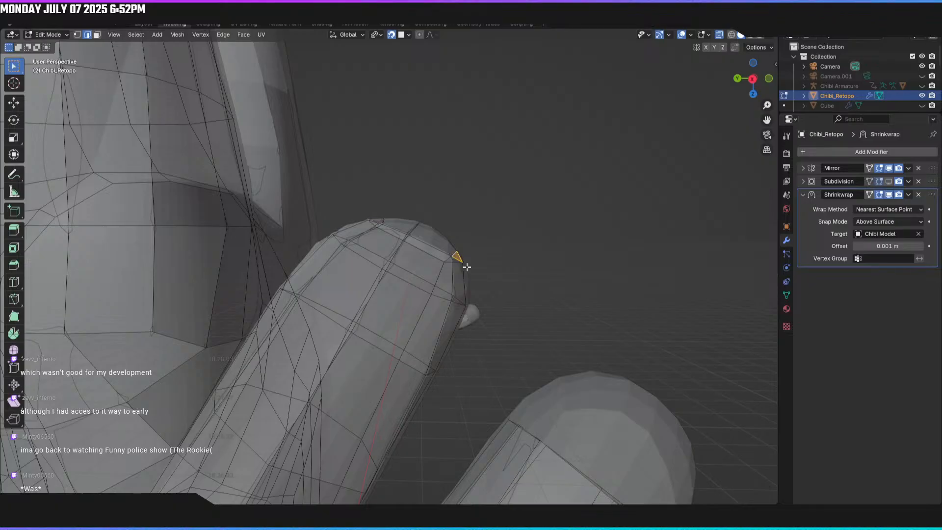
Step: Undo the fingertip cap edits to return to the open boundary ring
{"action": "key", "text": "1"}
{"action": "key", "text": "ctrl+z"}
{"action": "key", "text": "ctrl+z"}
{"action": "middle_click_drag", "start_coordinate": [467, 267], "coordinate": [437, 298]}
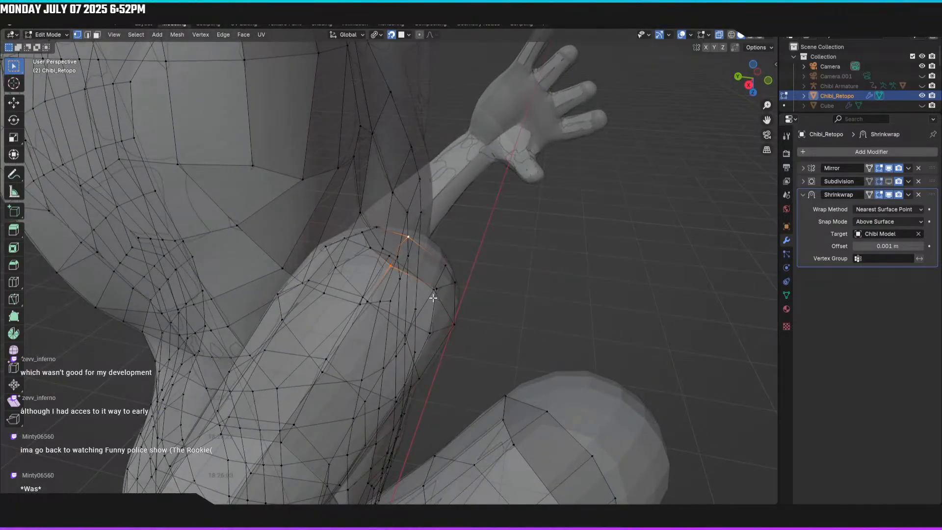
Step: Extrude the open boundary loop of the finger outward to add a new ring toward the tip
{"action": "left_click", "coordinate": [437, 286], "text": "alt"}
{"action": "left_click", "coordinate": [443, 287], "text": "alt"}
{"action": "middle_click_drag", "start_coordinate": [465, 280], "coordinate": [481, 259]}
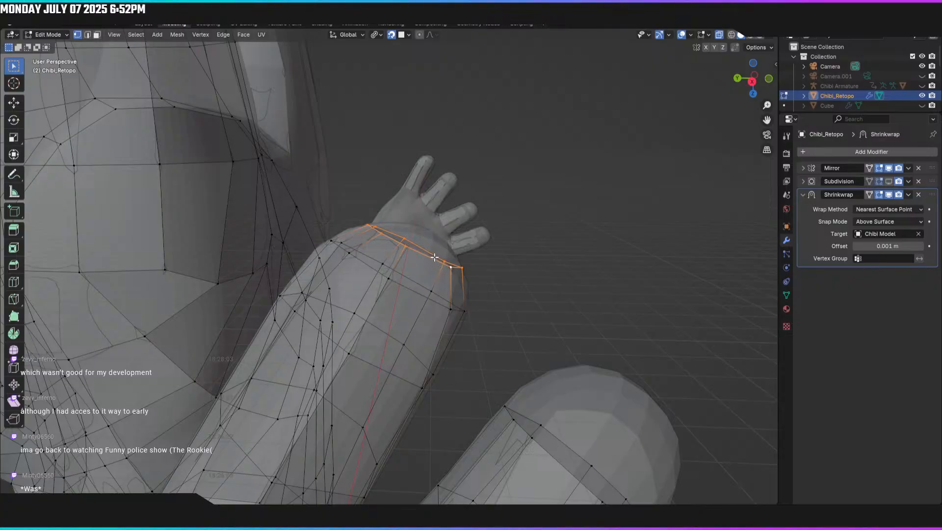
{"action": "key", "text": "g"}
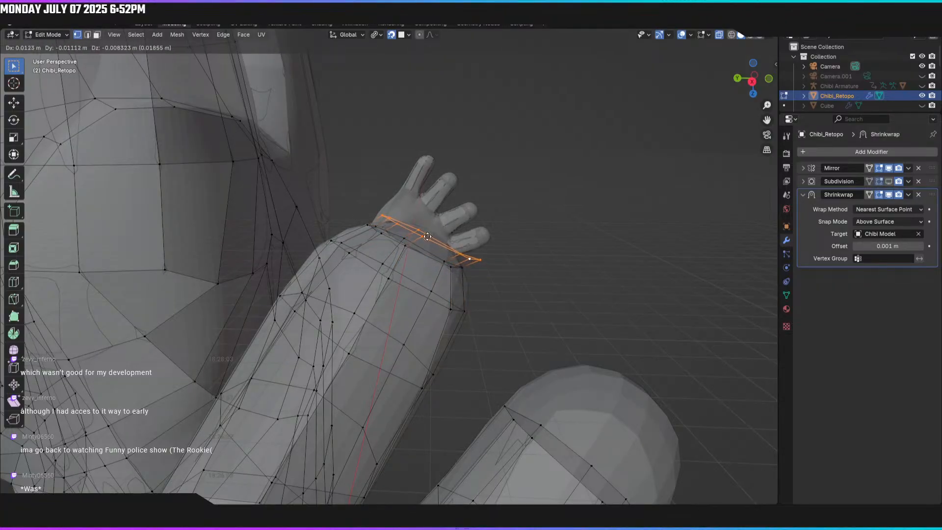
{"action": "left_click", "coordinate": [424, 232]}
Step: Move the first vertices of the extruded ring inward onto the sculpted fingertip surface
{"action": "left_click", "coordinate": [416, 234]}
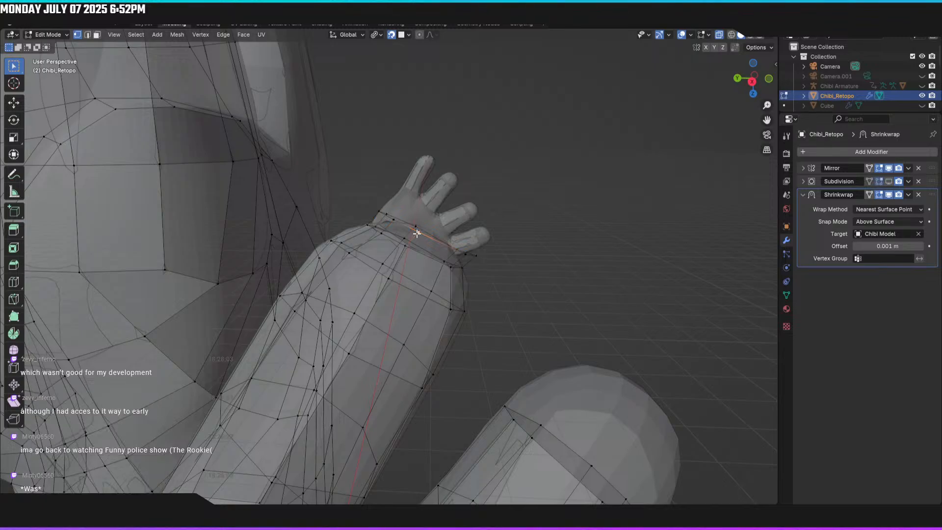
{"action": "key", "text": "g"}
{"action": "left_click", "coordinate": [417, 233]}
{"action": "middle_click_drag", "start_coordinate": [417, 233], "coordinate": [282, 273]}
{"action": "key", "text": "g"}
{"action": "left_click", "coordinate": [447, 271]}
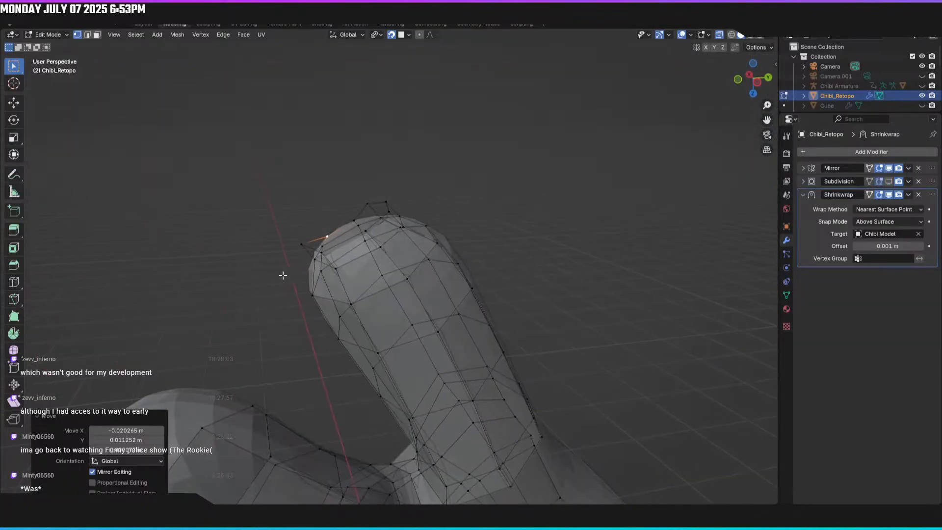
{"action": "left_click", "coordinate": [326, 246]}
{"action": "key", "text": "g"}
{"action": "left_click", "coordinate": [326, 248]}
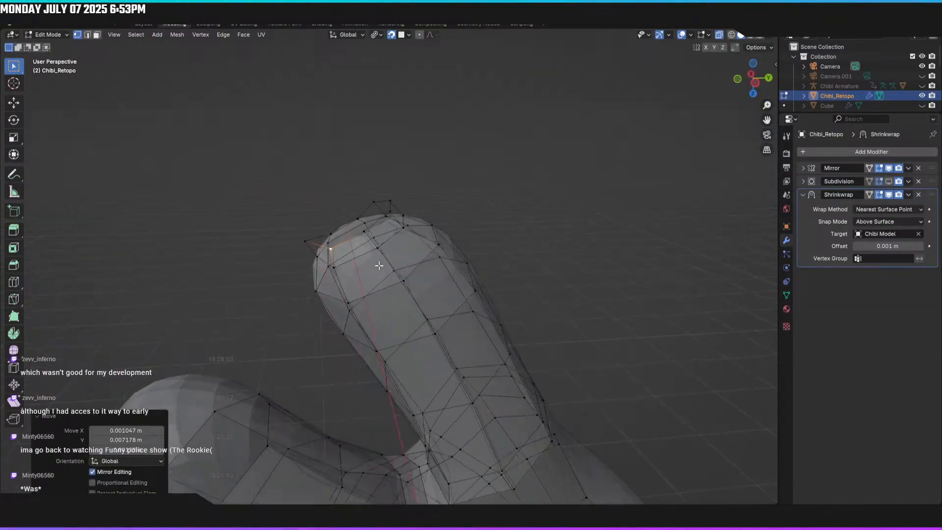
Step: Reposition the neighbouring ring vertices along the finger's side to even out their spacing on the surface
{"action": "middle_click_drag", "start_coordinate": [374, 265], "coordinate": [365, 282]}
{"action": "left_click", "coordinate": [361, 231]}
{"action": "key", "text": "g"}
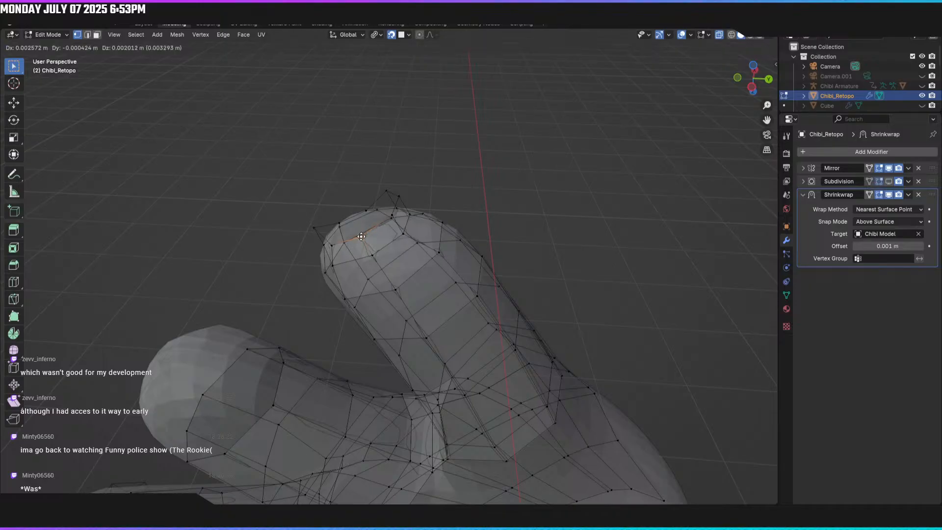
{"action": "left_click", "coordinate": [407, 242]}
{"action": "middle_click_drag", "start_coordinate": [408, 243], "coordinate": [378, 253]}
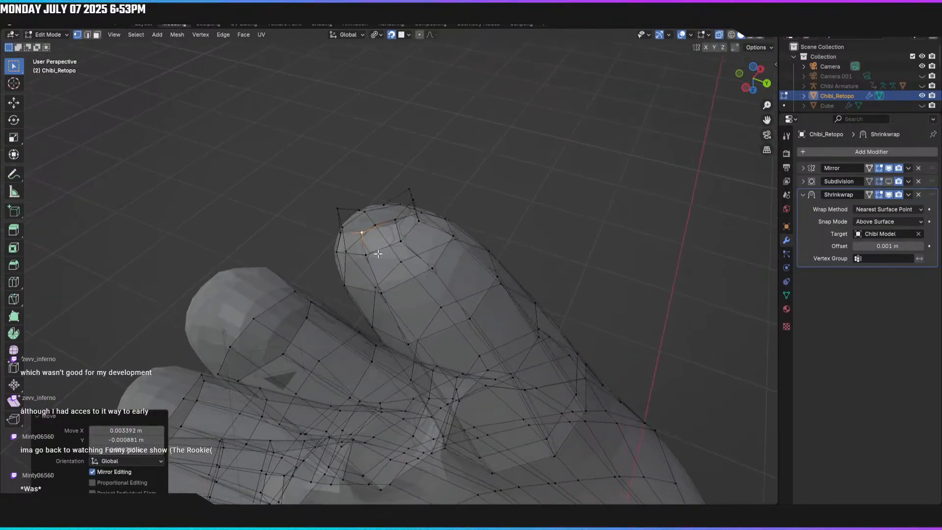
{"action": "left_click", "coordinate": [393, 227]}
{"action": "key", "text": "g"}
{"action": "left_click", "coordinate": [386, 221]}
Step: Pull the protruding vertices on the far side of the extruded ring onto the fingertip
{"action": "middle_click_drag", "start_coordinate": [385, 221], "coordinate": [416, 239]}
{"action": "key", "text": "g"}
{"action": "left_click", "coordinate": [415, 238]}
{"action": "key", "text": "g"}
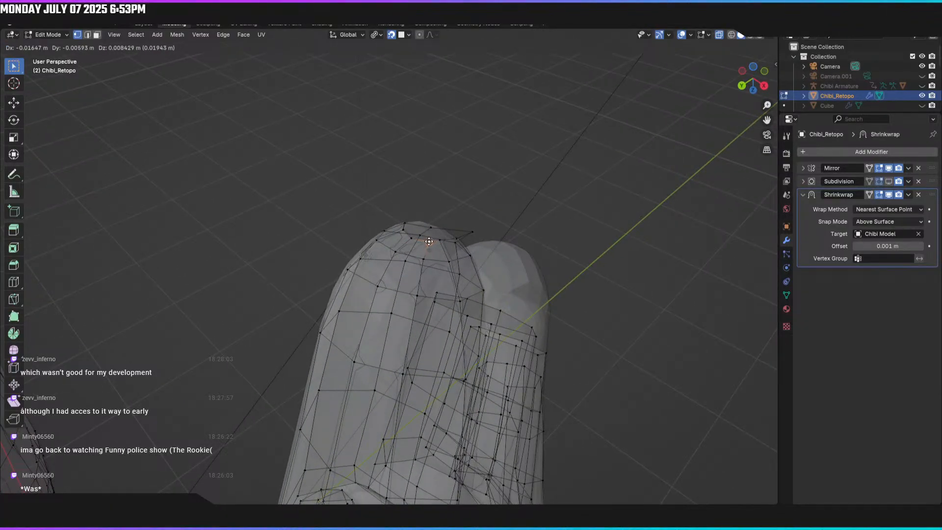
{"action": "left_click", "coordinate": [429, 241]}
Step: Place the remaining ring vertices on the underside of the fingertip to complete a rounded opening
{"action": "middle_click_drag", "start_coordinate": [429, 242], "coordinate": [358, 282]}
{"action": "key", "text": "g"}
{"action": "left_click", "coordinate": [365, 260]}
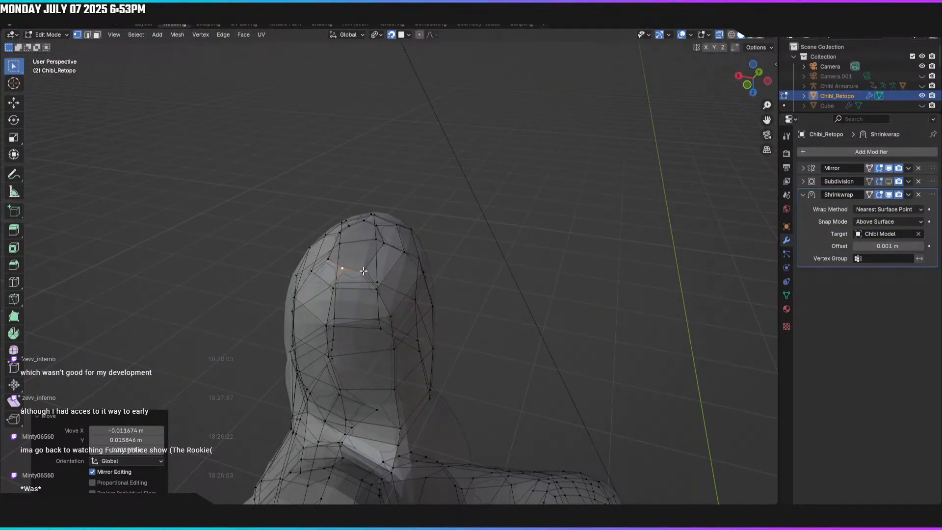
{"action": "key", "text": "g"}
{"action": "left_click", "coordinate": [389, 267]}
{"action": "middle_click_drag", "start_coordinate": [389, 267], "coordinate": [416, 283]}
{"action": "middle_click_drag", "start_coordinate": [339, 255], "coordinate": [394, 256]}
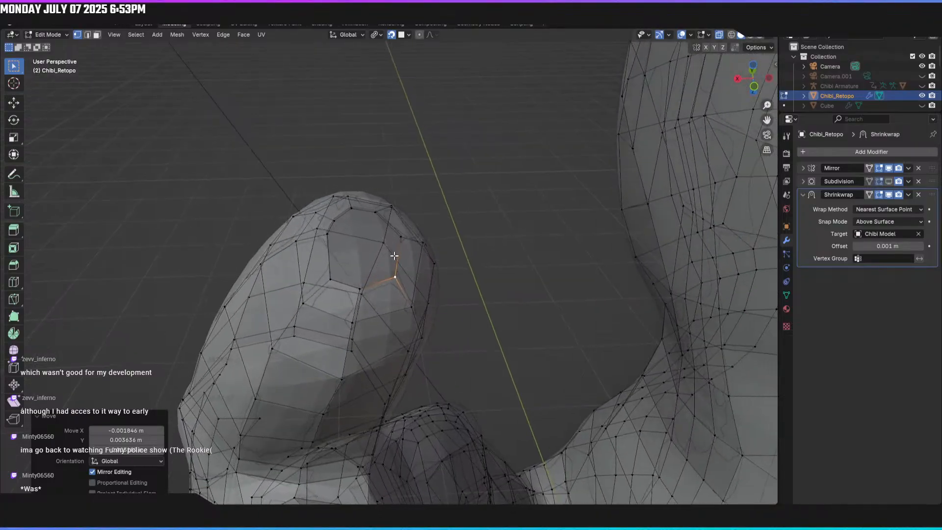
Step: Extrude the fingertip opening's edge loop and scale it to about 0.414 to form a smaller inner ring
{"action": "left_click", "coordinate": [354, 288], "text": "alt"}
{"action": "key", "text": "s"}
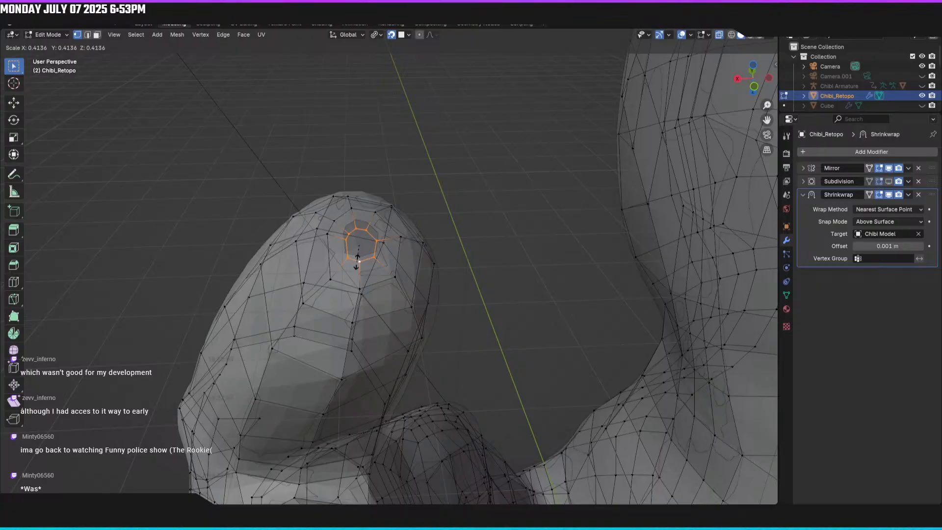
{"action": "left_click", "coordinate": [357, 261]}
{"action": "middle_click_drag", "start_coordinate": [359, 261], "coordinate": [351, 257]}
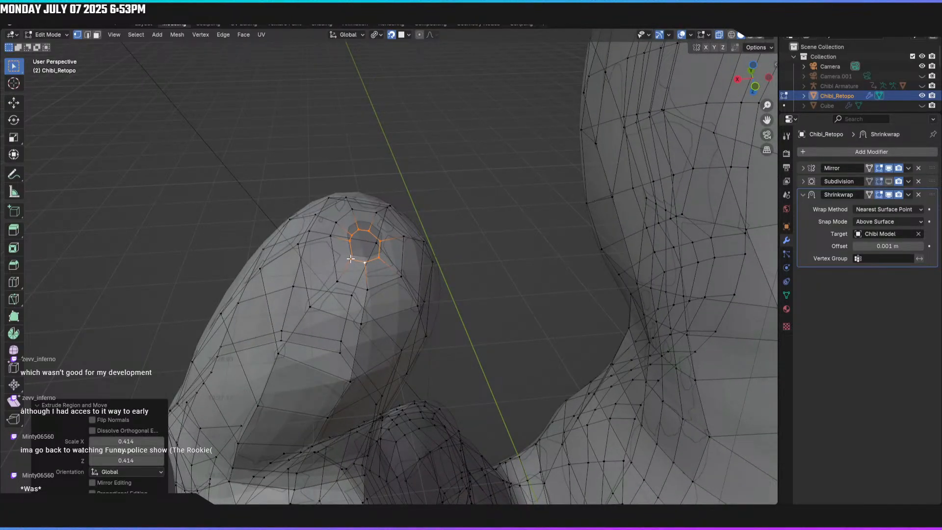
Step: Reposition the lower and side vertices of the inner ring to round out its shape
{"action": "key", "text": "g"}
{"action": "left_click", "coordinate": [352, 258]}
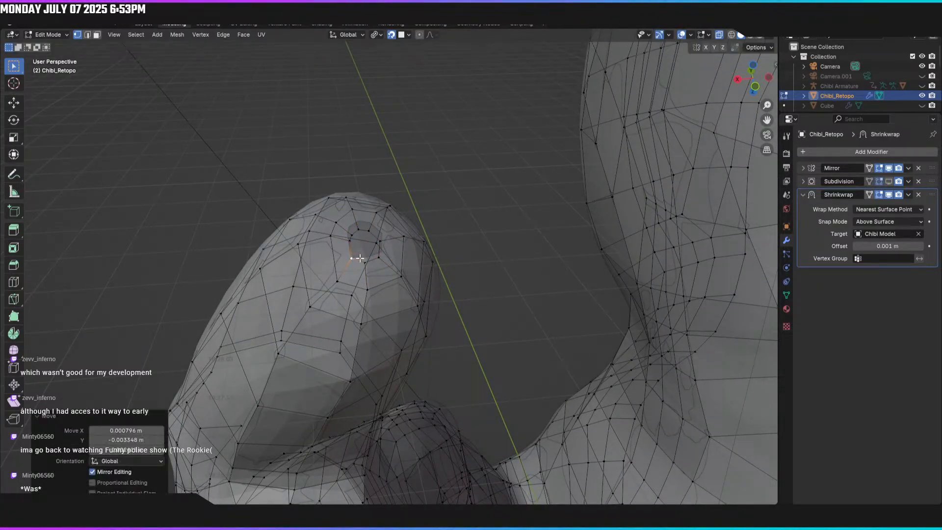
{"action": "key", "text": "g"}
{"action": "left_click", "coordinate": [366, 261]}
{"action": "key", "text": "g"}
{"action": "left_click", "coordinate": [382, 256]}
{"action": "middle_click_drag", "start_coordinate": [382, 256], "coordinate": [375, 232]}
{"action": "key", "text": "g"}
{"action": "left_click", "coordinate": [360, 248]}
Step: Adjust the upper vertices and remaining side vertices of the inner ring into an evenly spaced circle
{"action": "key", "text": "g"}
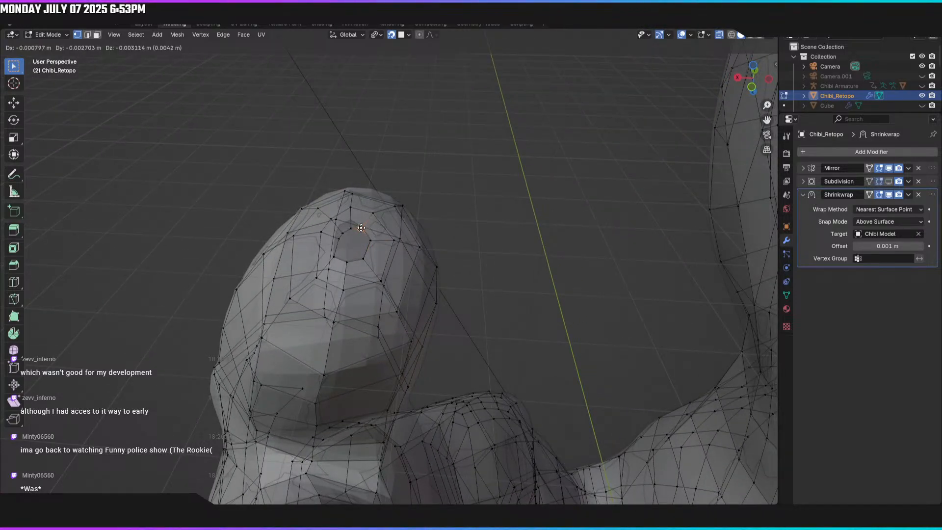
{"action": "left_click", "coordinate": [361, 227]}
{"action": "key", "text": "g"}
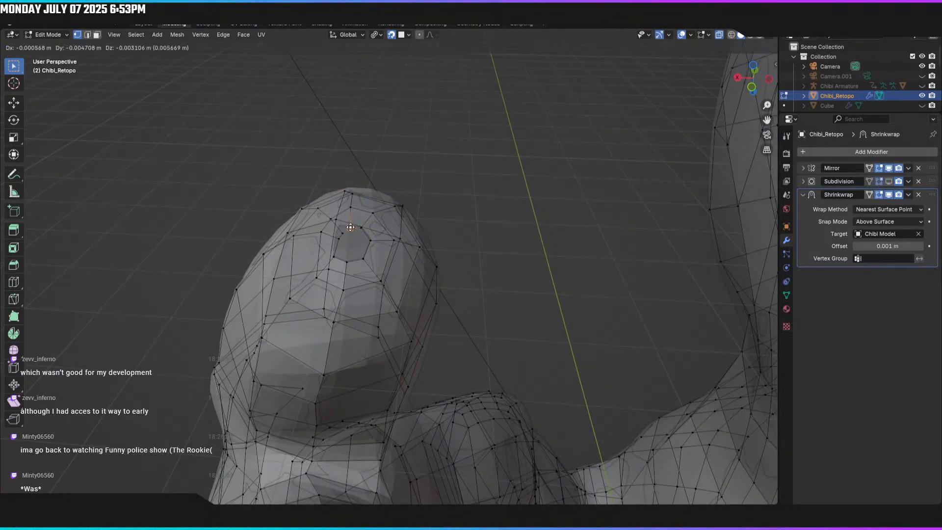
{"action": "left_click", "coordinate": [351, 228]}
{"action": "key", "text": "g"}
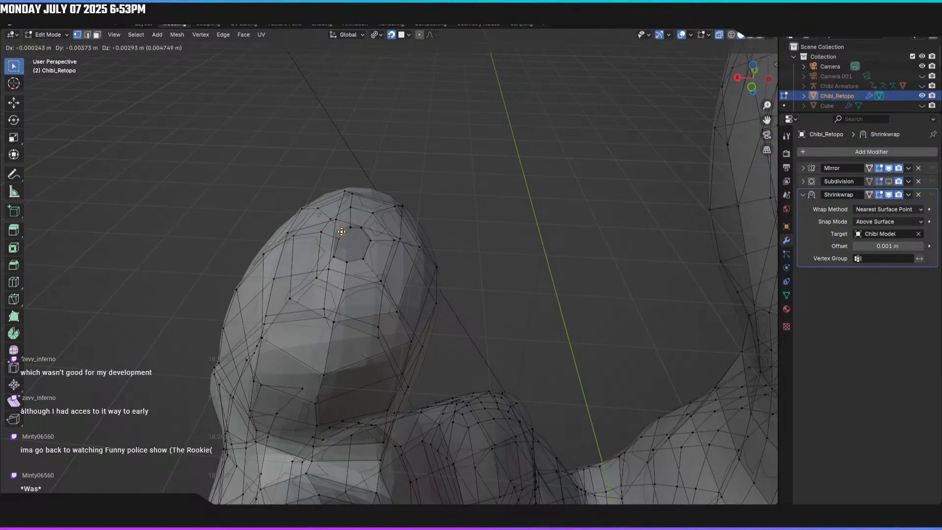
{"action": "left_click", "coordinate": [341, 232]}
{"action": "key", "text": "g"}
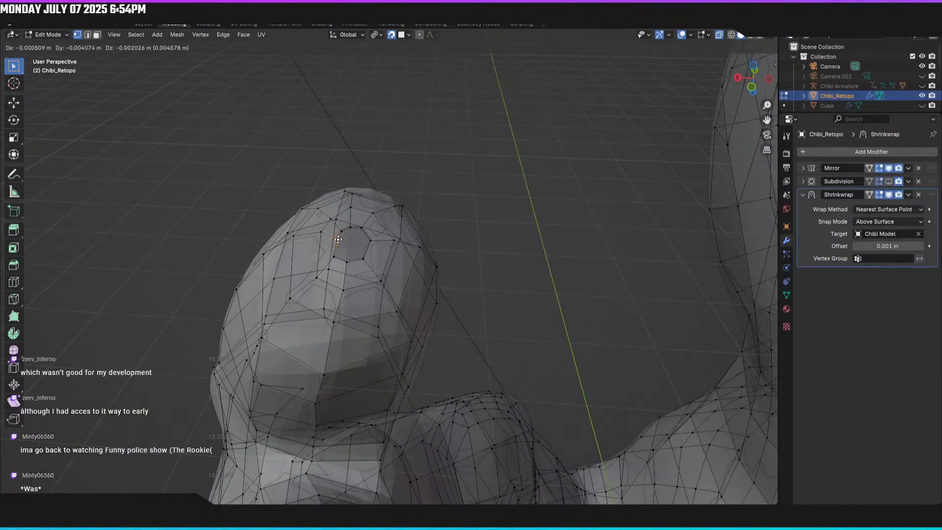
{"action": "left_click", "coordinate": [337, 240]}
{"action": "key", "text": "g"}
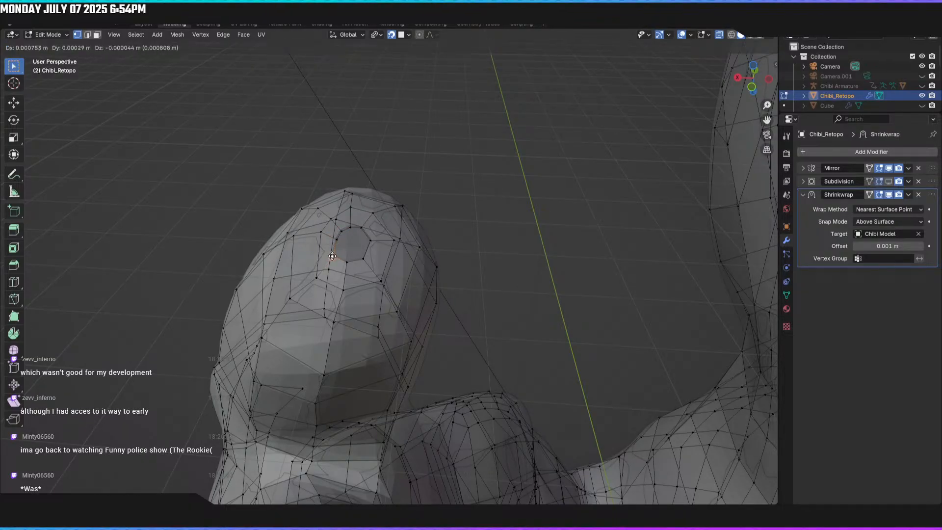
{"action": "left_click", "coordinate": [334, 256]}
Step: Bridge two opposite inner ring vertices with an edge, split it with one unslid cut and nudge the middle vertex
{"action": "middle_click_drag", "start_coordinate": [333, 257], "coordinate": [382, 285]}
{"action": "left_click", "coordinate": [383, 282], "text": "alt"}
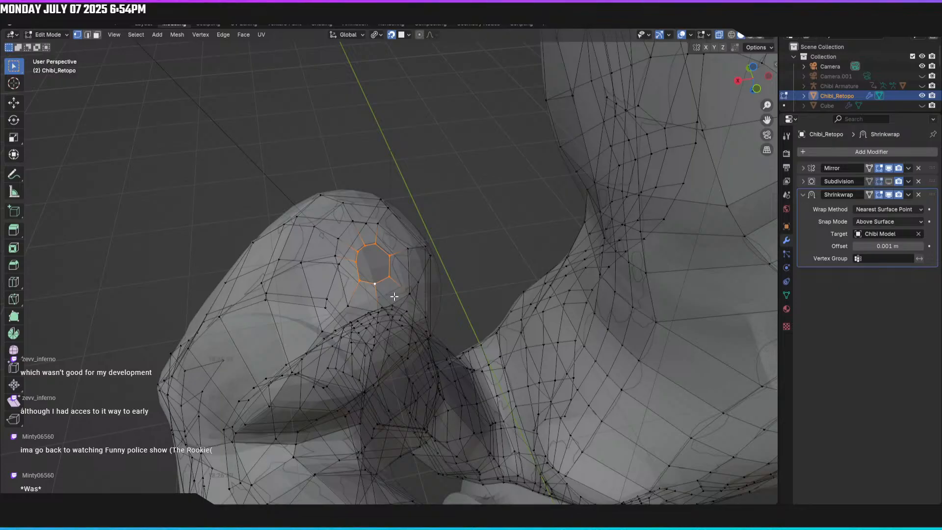
{"action": "scroll", "coordinate": [395, 297], "scroll_direction": "up", "scroll_amount": 1}
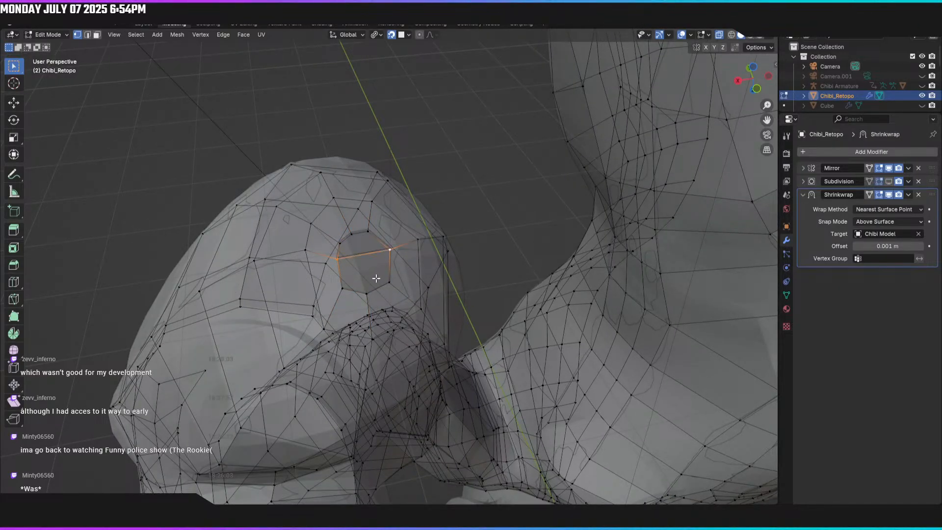
{"action": "left_click", "coordinate": [361, 261]}
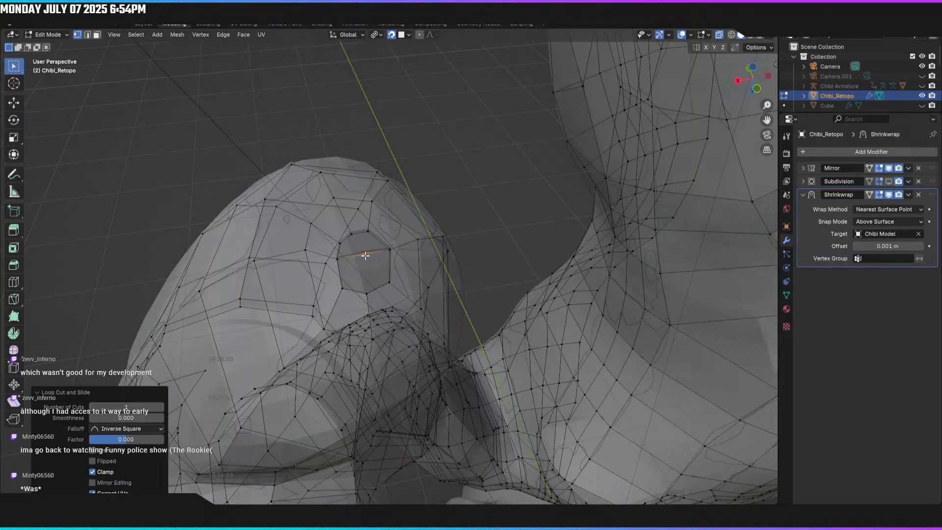
{"action": "key", "text": "g"}
{"action": "left_click", "coordinate": [365, 254]}
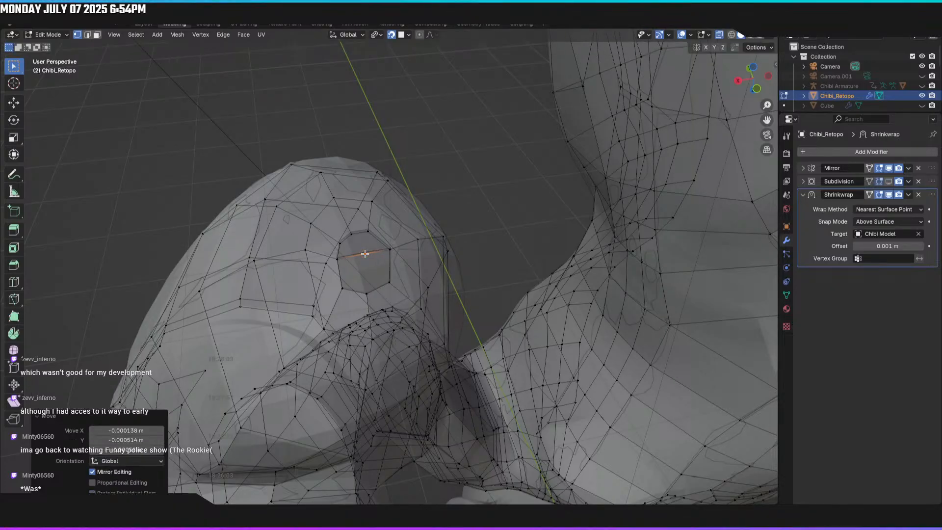
Step: Fill the fingertip's inner ring with cap faces around the edge and vertex running through its middle
{"action": "left_click", "coordinate": [368, 290]}
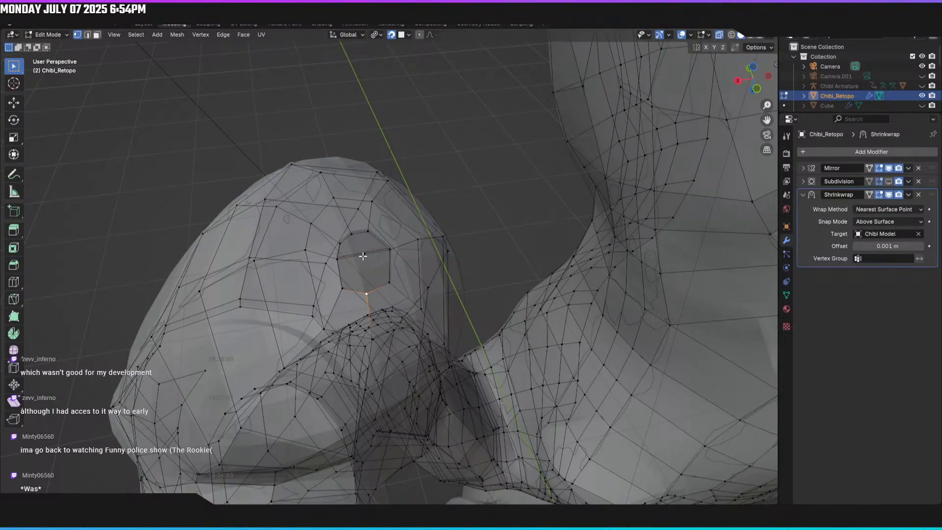
{"action": "left_click", "coordinate": [363, 254]}
{"action": "key", "text": "2"}
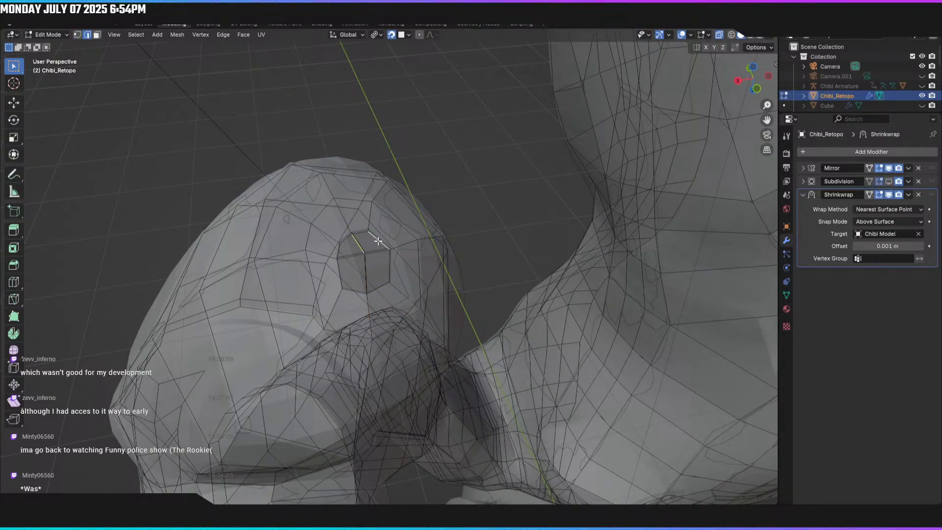
{"action": "key", "text": "f"}
{"action": "left_click", "coordinate": [366, 272]}
{"action": "left_click", "coordinate": [336, 248]}
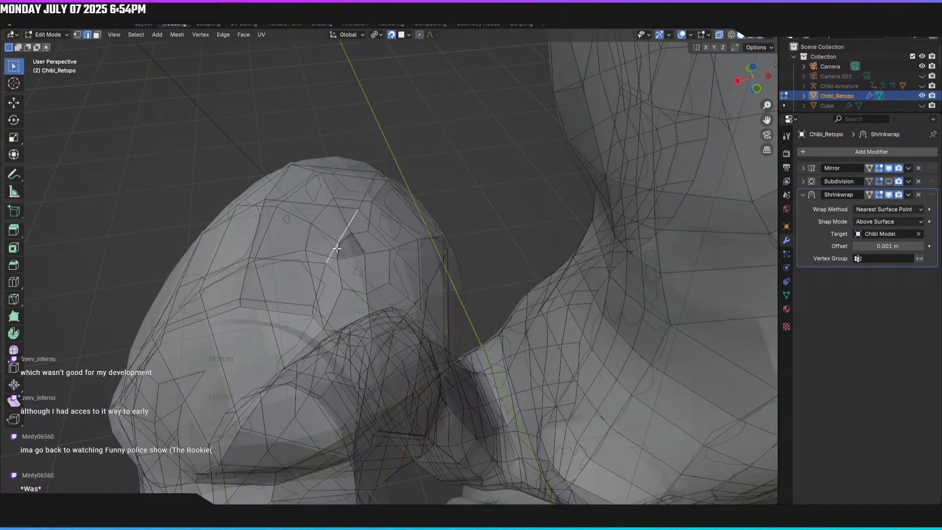
Step: Extrude the open end edge loop of the neighbouring finger towards its tip to start a new ring
{"action": "middle_click_drag", "start_coordinate": [385, 270], "coordinate": [522, 269]}
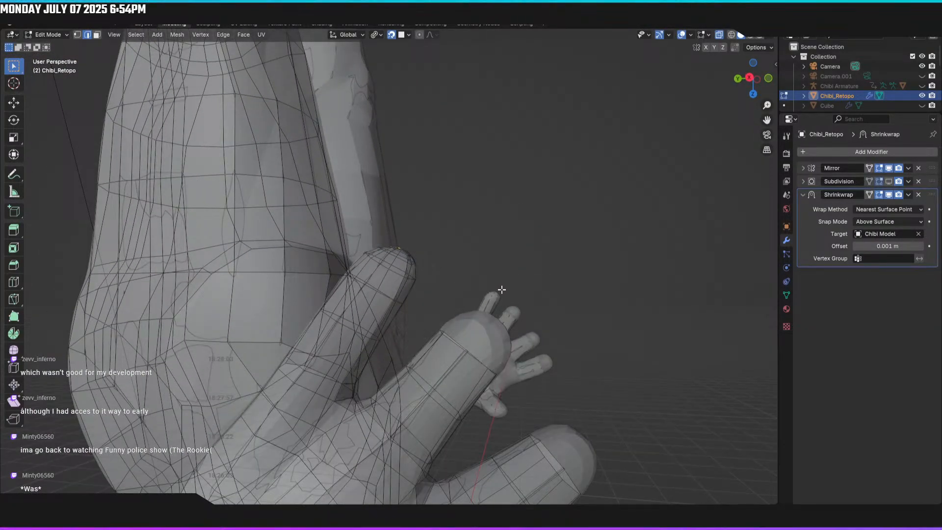
{"action": "scroll", "coordinate": [399, 287], "scroll_direction": "up", "scroll_amount": 2}
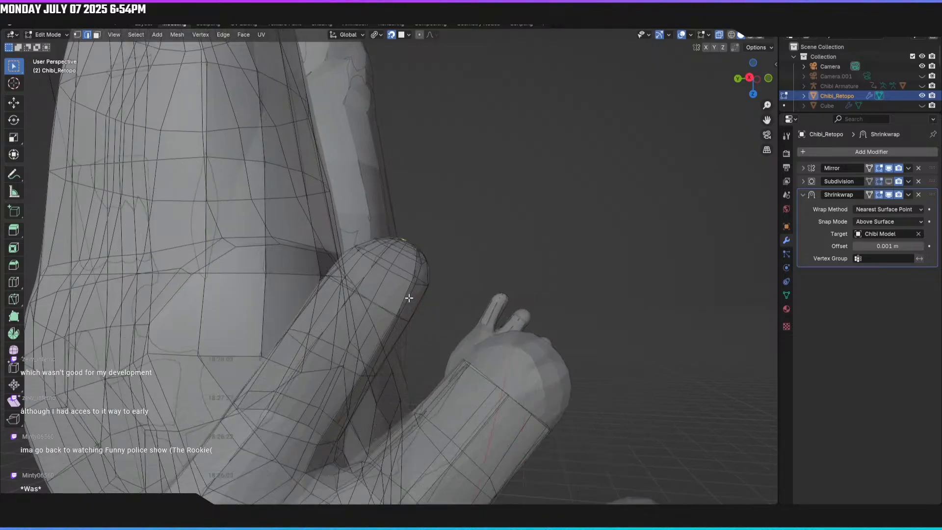
{"action": "middle_click_drag", "start_coordinate": [409, 298], "coordinate": [406, 306]}
{"action": "middle_click_drag", "start_coordinate": [409, 268], "coordinate": [416, 288]}
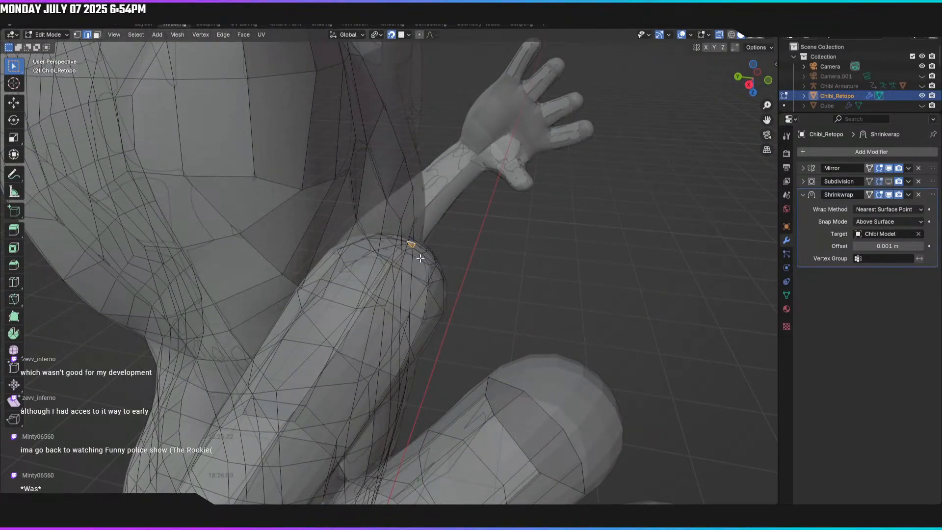
{"action": "mouse_move", "coordinate": [422, 256]}
{"action": "middle_mouse_down"}
{"action": "mouse_move", "coordinate": [415, 265]}
{"action": "mouse_move", "coordinate": [425, 244]}
{"action": "middle_mouse_up"}
{"action": "scroll", "coordinate": [425, 244], "scroll_direction": "down", "scroll_amount": 2}
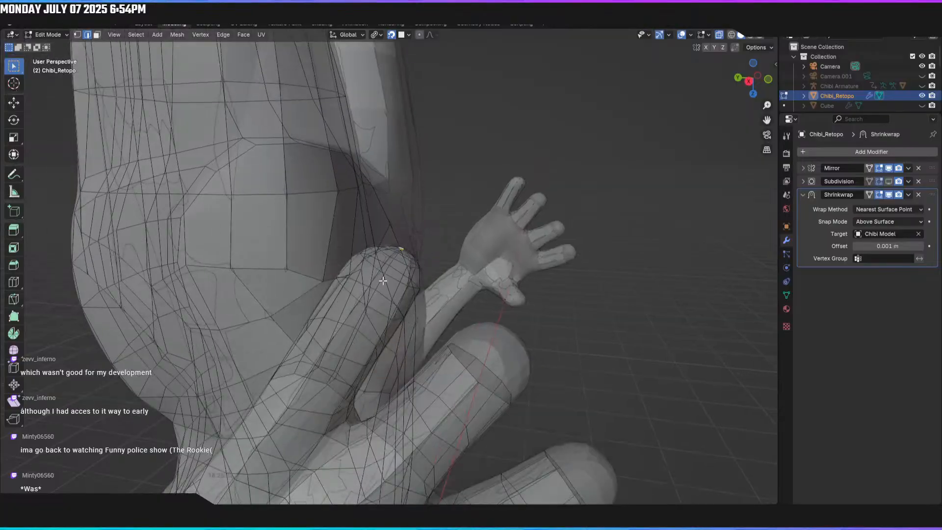
{"action": "scroll", "coordinate": [435, 338], "scroll_direction": "up", "scroll_amount": 3}
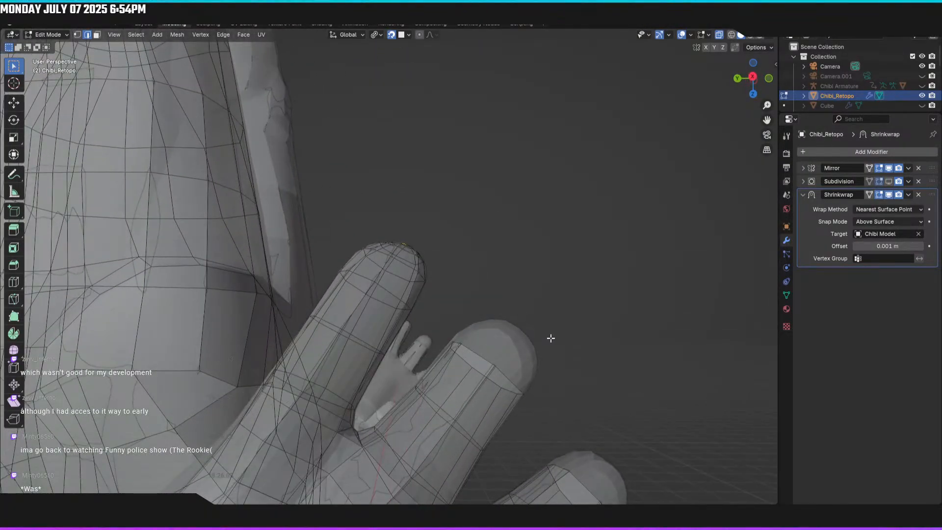
{"action": "scroll", "coordinate": [570, 301], "scroll_direction": "up", "scroll_amount": 4}
{"action": "middle_click_drag", "start_coordinate": [494, 247], "coordinate": [417, 279]}
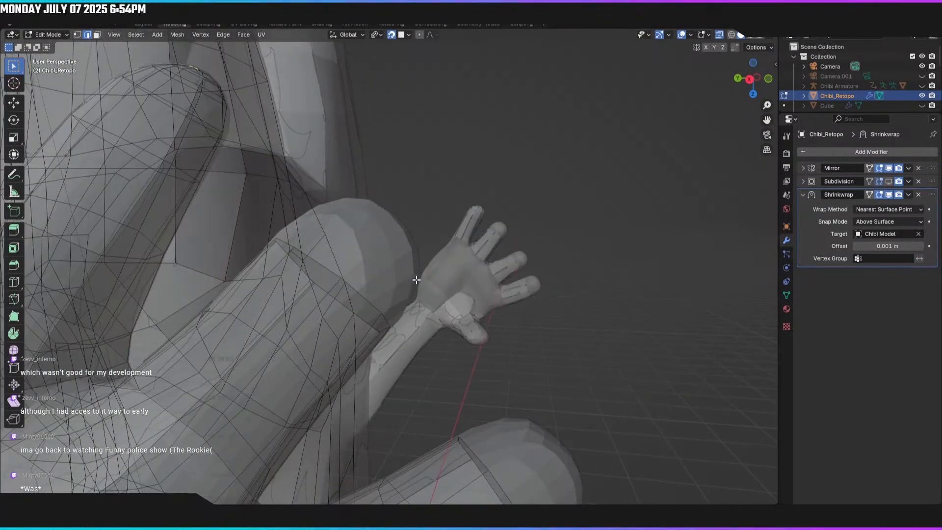
{"action": "left_click", "coordinate": [356, 316], "text": "alt"}
{"action": "middle_click_drag", "start_coordinate": [356, 316], "coordinate": [380, 302]}
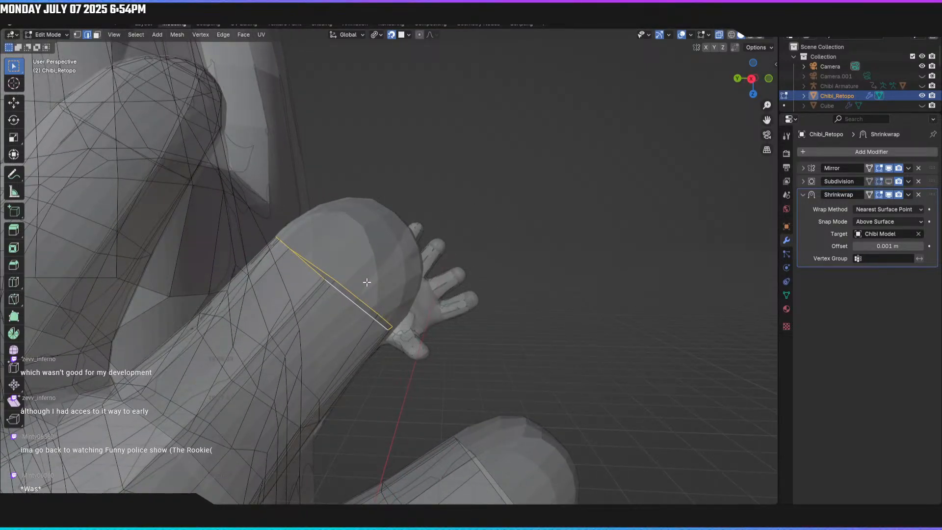
{"action": "key", "text": "g"}
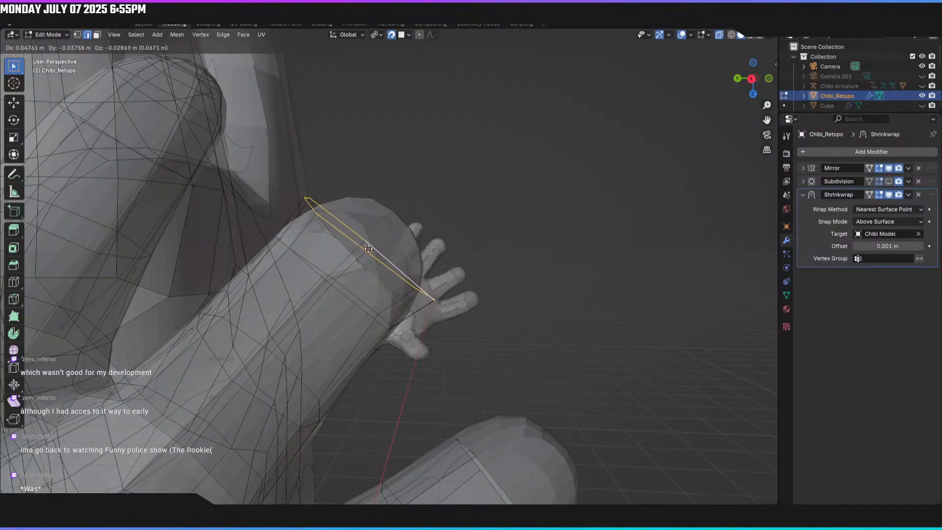
{"action": "left_click", "coordinate": [367, 250]}
Step: Move the middle vertices on the near side of the new ring onto the finger's sculpted surface
{"action": "key", "text": "1"}
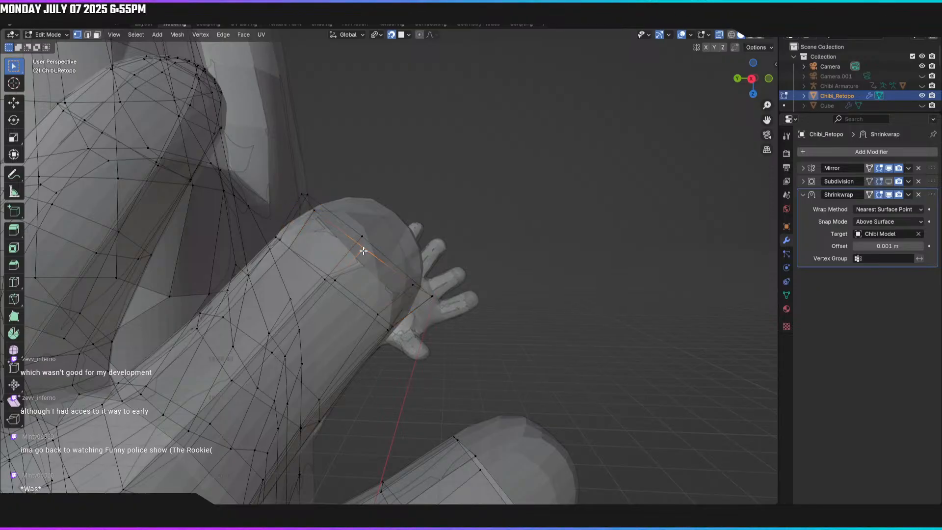
{"action": "key", "text": "g"}
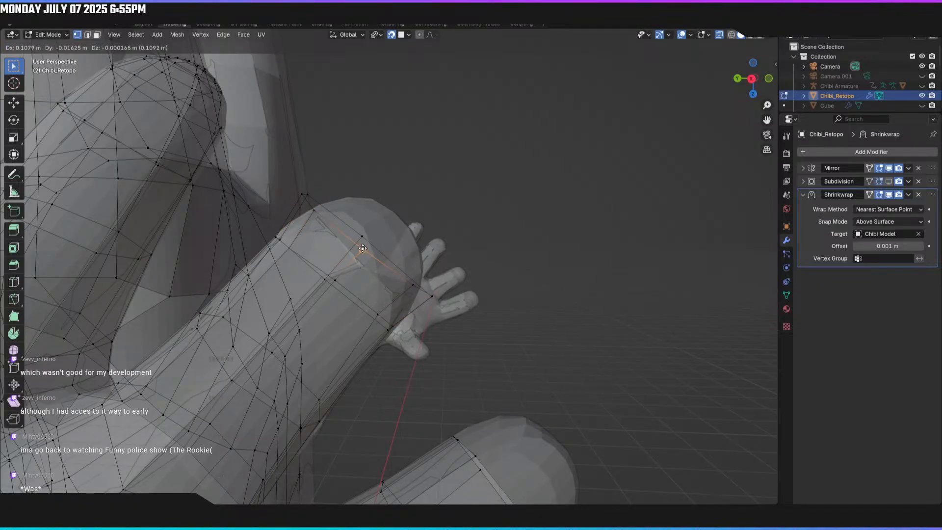
{"action": "left_click", "coordinate": [363, 249]}
{"action": "middle_click_drag", "start_coordinate": [362, 246], "coordinate": [371, 278]}
{"action": "left_click", "coordinate": [362, 254]}
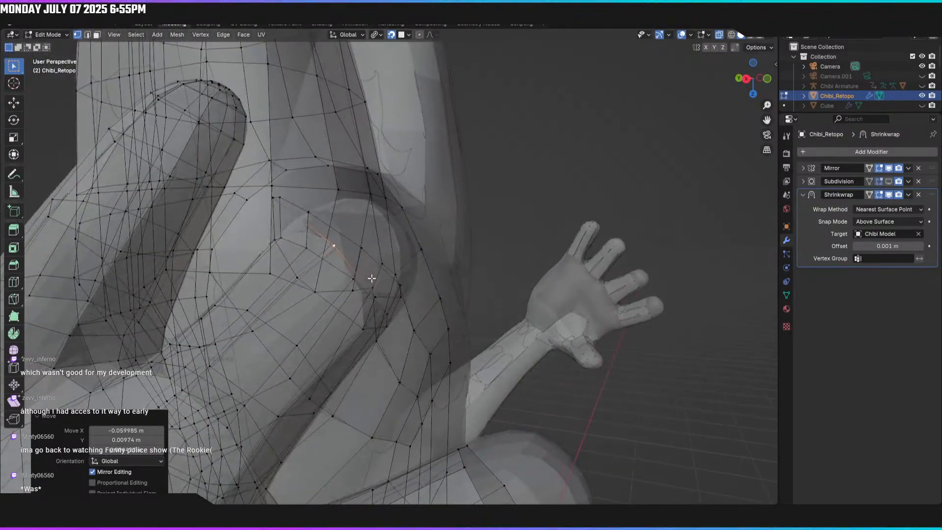
{"action": "key", "text": "g"}
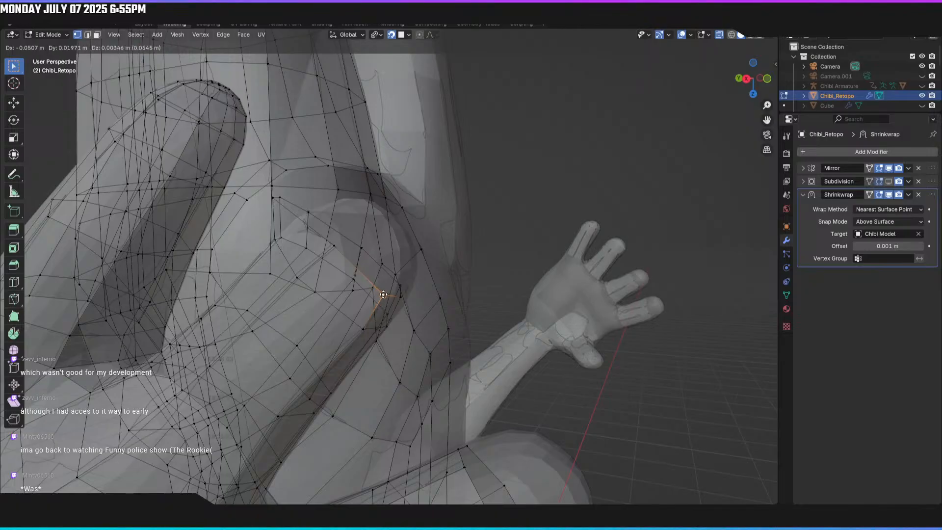
{"action": "left_click", "coordinate": [352, 294]}
Step: Reposition the new ring's upper corner vertex and a vertex on the opposite face of the finger
{"action": "middle_click_drag", "start_coordinate": [352, 294], "coordinate": [317, 233]}
{"action": "key", "text": "g"}
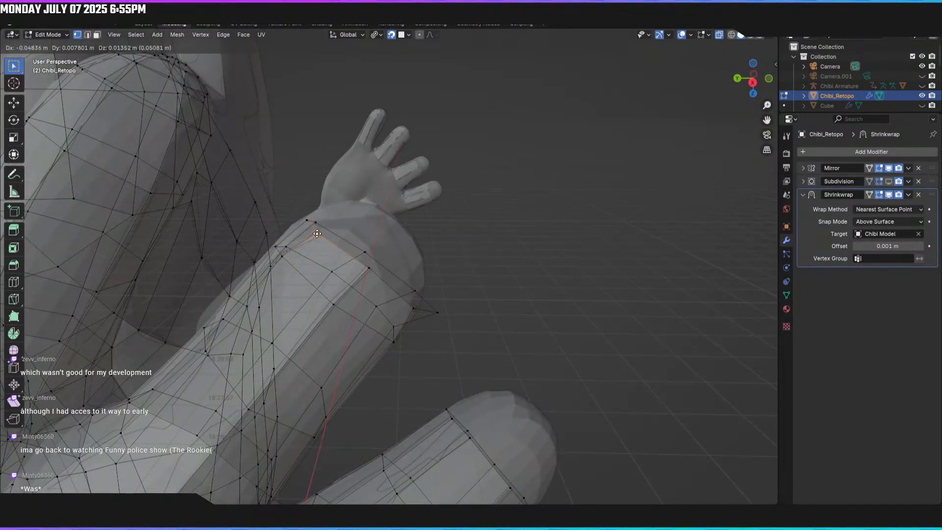
{"action": "left_click", "coordinate": [314, 224]}
{"action": "middle_click_drag", "start_coordinate": [375, 263], "coordinate": [364, 304]}
{"action": "mouse_move", "coordinate": [415, 243]}
{"action": "middle_mouse_down"}
{"action": "mouse_move", "coordinate": [395, 200]}
{"action": "mouse_move", "coordinate": [410, 242]}
{"action": "middle_mouse_up"}
{"action": "key", "text": "g"}
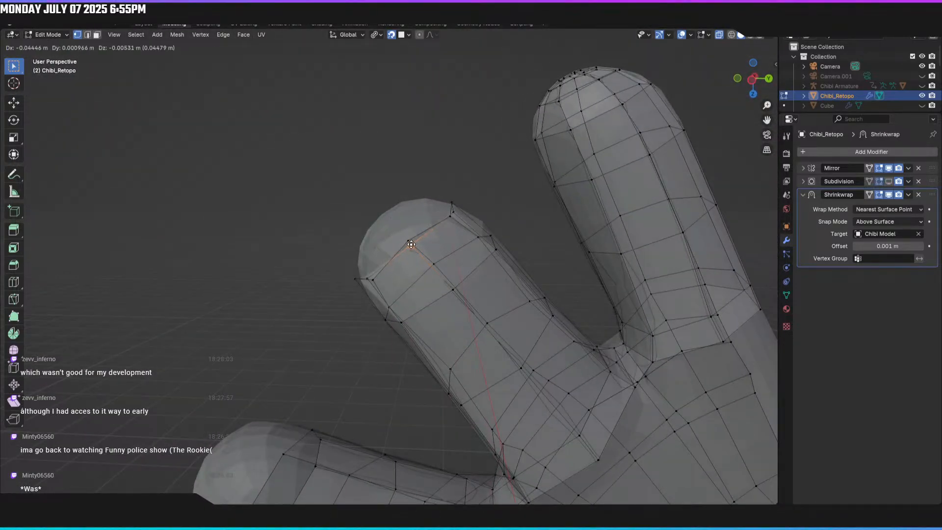
{"action": "left_click", "coordinate": [412, 245]}
Step: Pull the new ring's outer side vertex and the vertex beside the capped finger against the sculpted surface
{"action": "middle_click_drag", "start_coordinate": [412, 245], "coordinate": [486, 257]}
{"action": "key", "text": "g"}
{"action": "left_click", "coordinate": [368, 280]}
{"action": "left_click", "coordinate": [465, 206]}
{"action": "middle_click_drag", "start_coordinate": [465, 205], "coordinate": [309, 263]}
{"action": "key", "text": "g"}
{"action": "left_click", "coordinate": [453, 211]}
Step: Snap the remaining stray vertices of the new ring to the finger so the whole loop follows its surface
{"action": "left_click", "coordinate": [502, 265]}
{"action": "key", "text": "g"}
{"action": "left_click", "coordinate": [421, 271]}
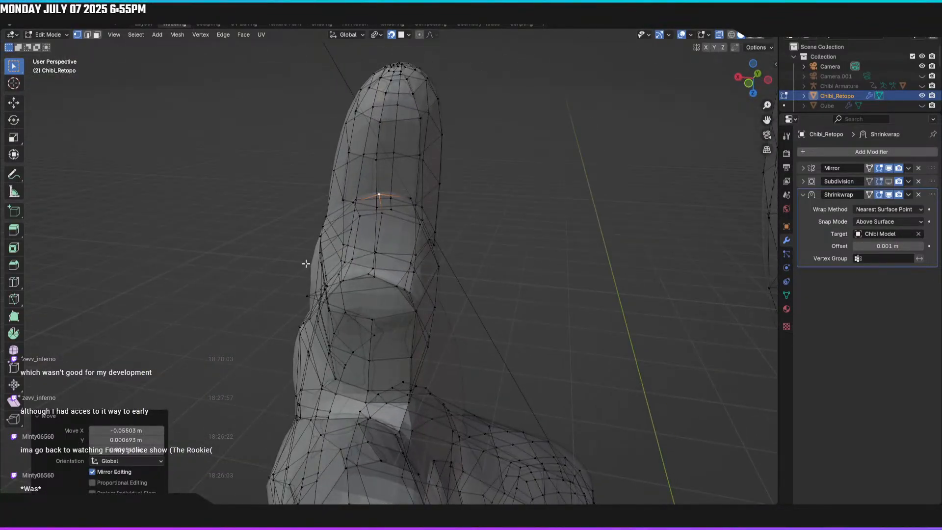
{"action": "left_click", "coordinate": [311, 297]}
{"action": "middle_click_drag", "start_coordinate": [311, 297], "coordinate": [370, 267]}
{"action": "key", "text": "g"}
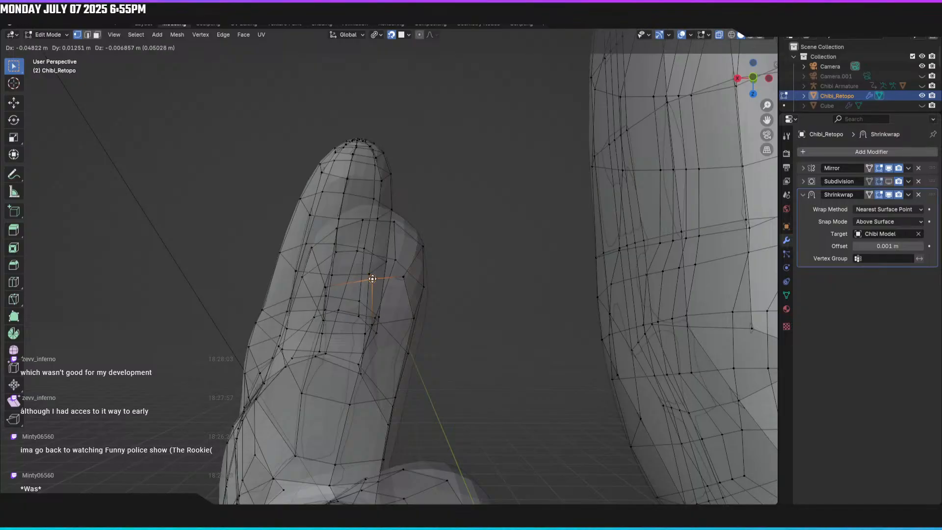
{"action": "left_click", "coordinate": [376, 278]}
{"action": "middle_click_drag", "start_coordinate": [378, 275], "coordinate": [385, 311]}
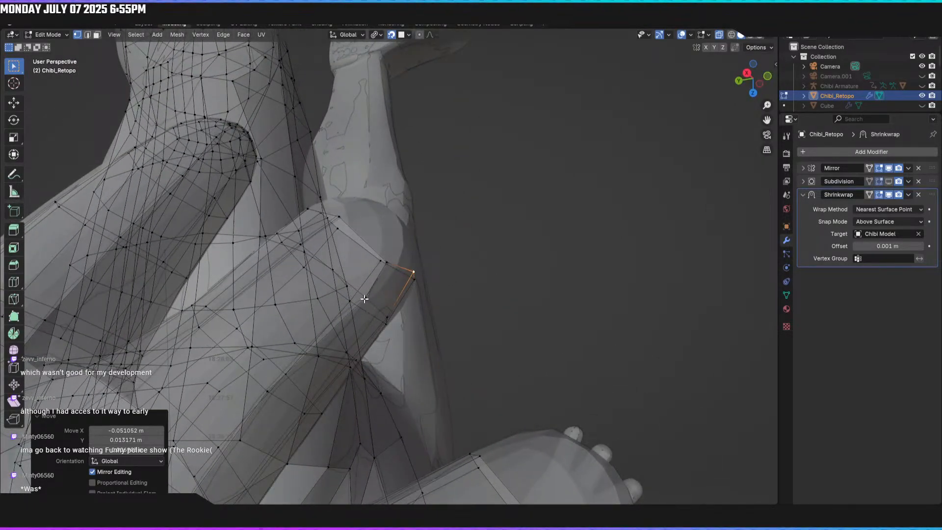
{"action": "left_click", "coordinate": [363, 297]}
{"action": "key", "text": "g"}
{"action": "left_click", "coordinate": [361, 295]}
{"action": "middle_click_drag", "start_coordinate": [328, 330], "coordinate": [372, 338]}
{"action": "key", "text": "ctrl+z"}
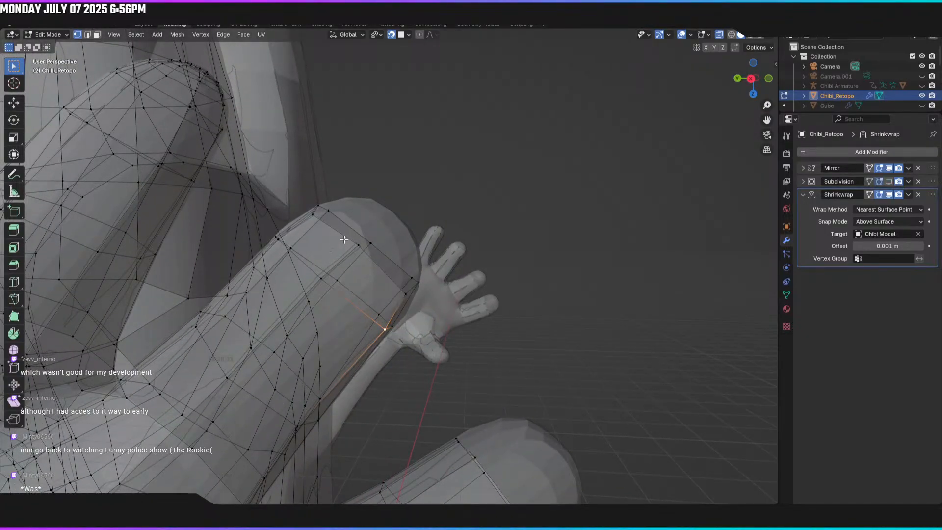
Step: Nudge the near-side middle vertex and the adjacent outer vertex to even out the new ring's spacing
{"action": "left_click", "coordinate": [359, 245]}
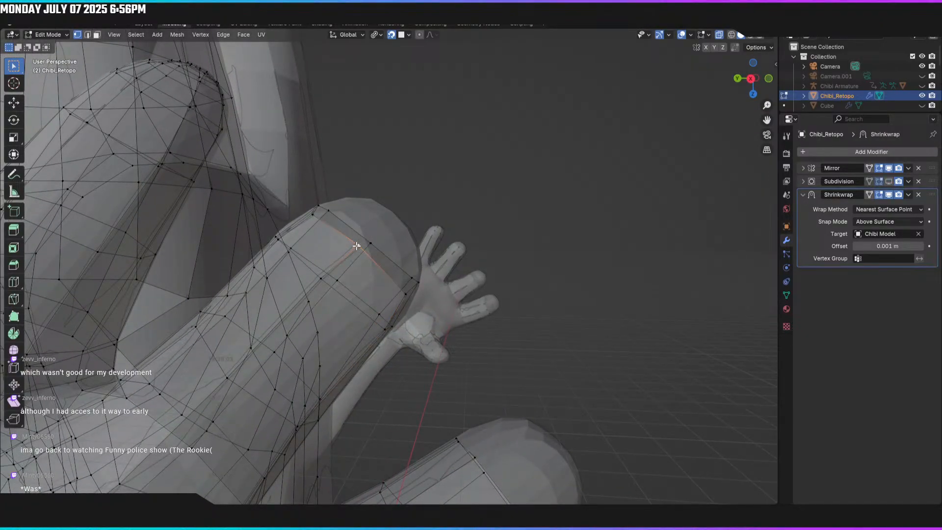
{"action": "key", "text": "g"}
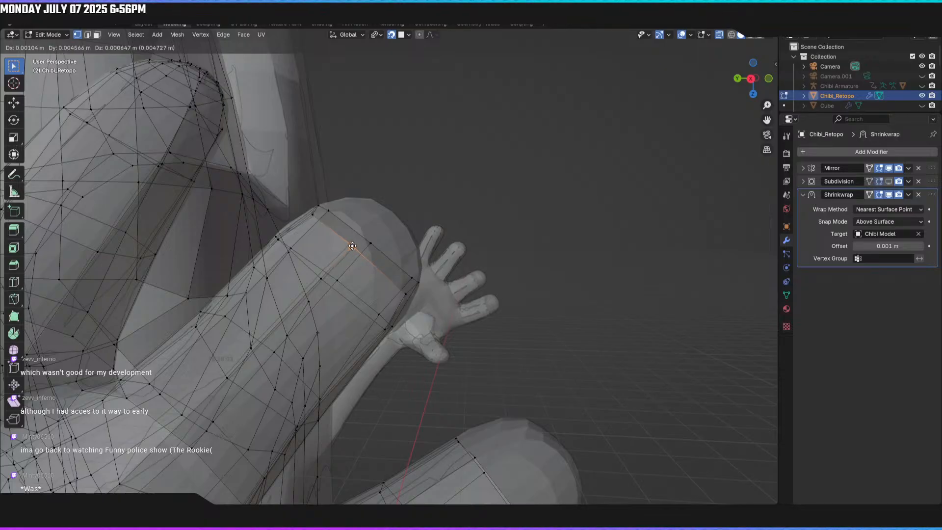
{"action": "left_click", "coordinate": [352, 245]}
{"action": "middle_click_drag", "start_coordinate": [402, 269], "coordinate": [381, 275]}
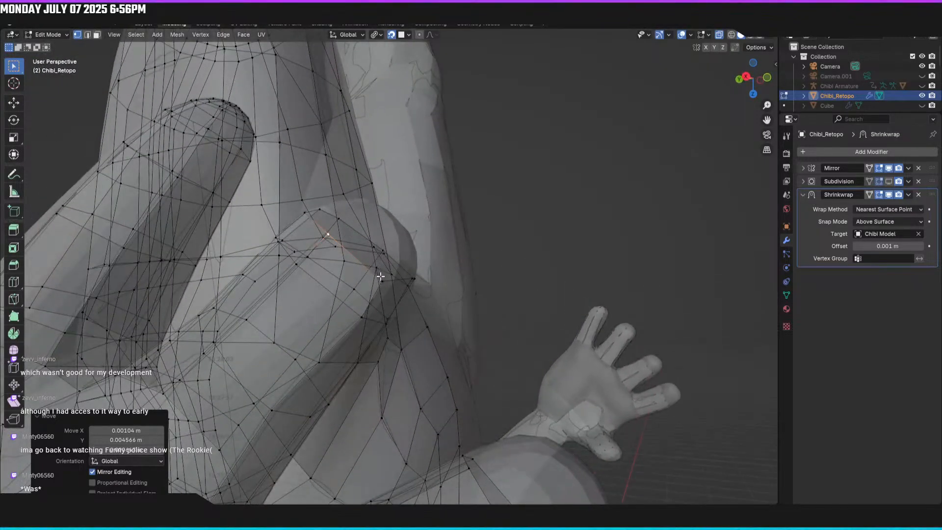
{"action": "left_click", "coordinate": [383, 279]}
{"action": "key", "text": "g"}
{"action": "left_click", "coordinate": [384, 280]}
Step: Adjust the new ring's upper corner vertex and one back-side vertex to straighten the loop
{"action": "middle_click_drag", "start_coordinate": [312, 275], "coordinate": [349, 265]}
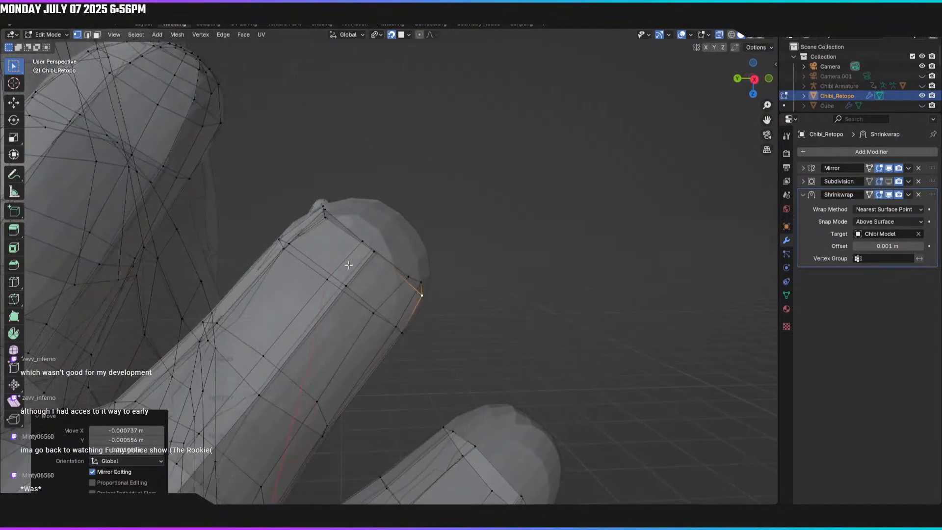
{"action": "left_click", "coordinate": [326, 218]}
{"action": "key", "text": "g"}
{"action": "left_click", "coordinate": [324, 219]}
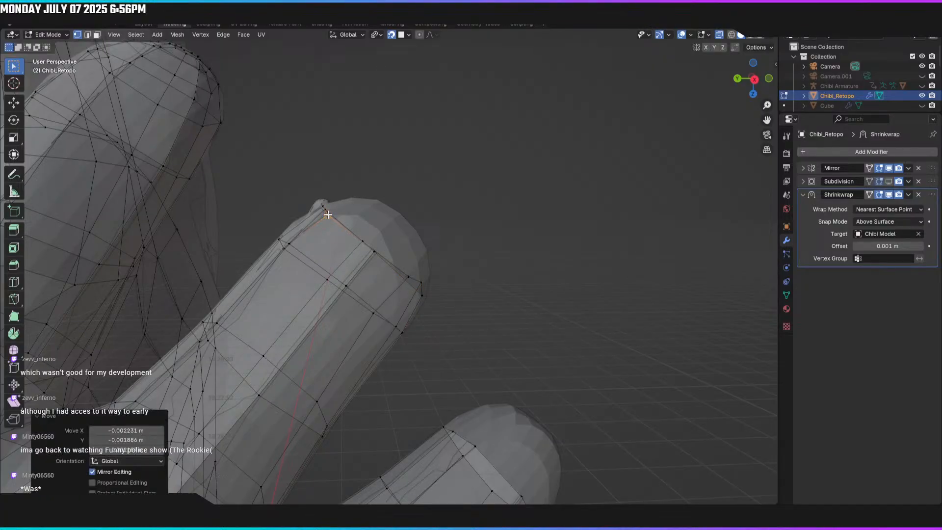
{"action": "middle_click_drag", "start_coordinate": [325, 219], "coordinate": [320, 240]}
{"action": "middle_click_drag", "start_coordinate": [411, 274], "coordinate": [442, 262]}
{"action": "left_click", "coordinate": [403, 290]}
{"action": "key", "text": "g"}
{"action": "left_click", "coordinate": [404, 289]}
Step: Shift the back-side middle vertices of the new ring to level its edge across the finger
{"action": "left_click", "coordinate": [432, 264]}
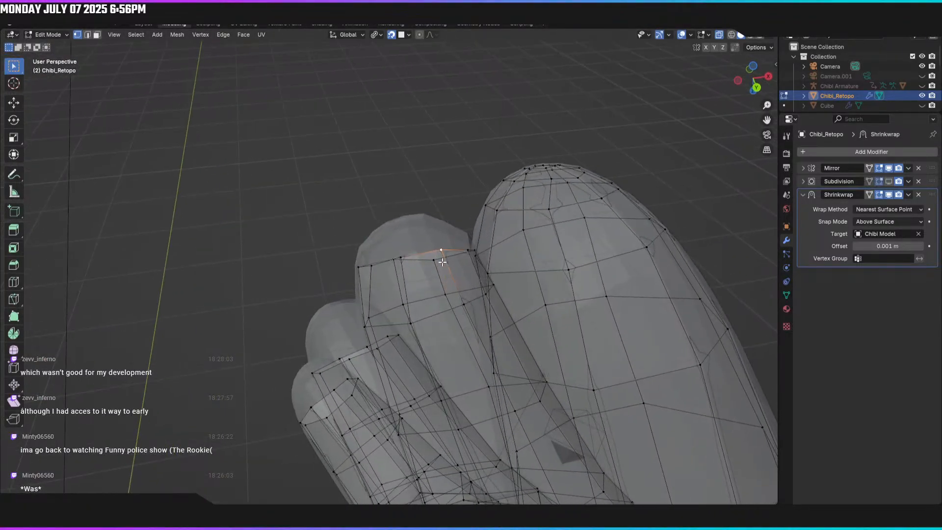
{"action": "key", "text": "g"}
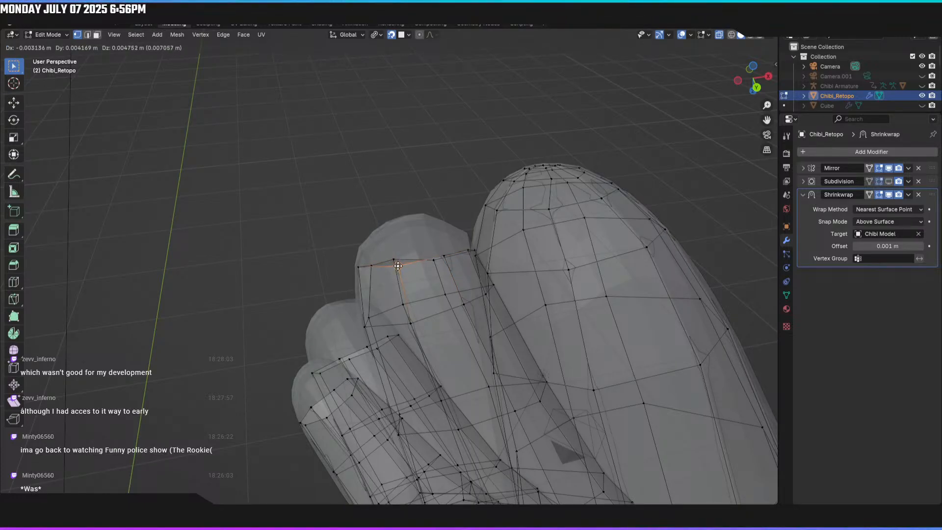
{"action": "left_click", "coordinate": [398, 267]}
{"action": "middle_click_drag", "start_coordinate": [397, 267], "coordinate": [414, 248]}
{"action": "left_click", "coordinate": [394, 249]}
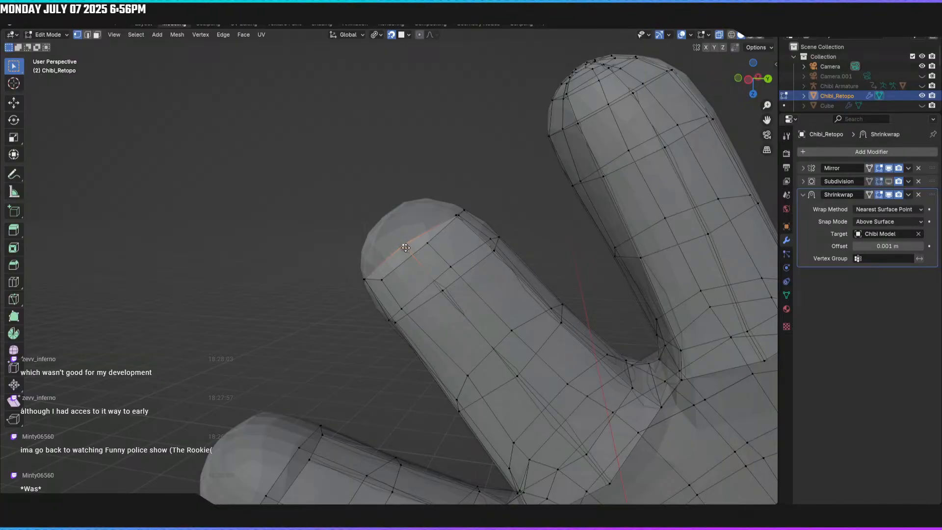
{"action": "key", "text": "g"}
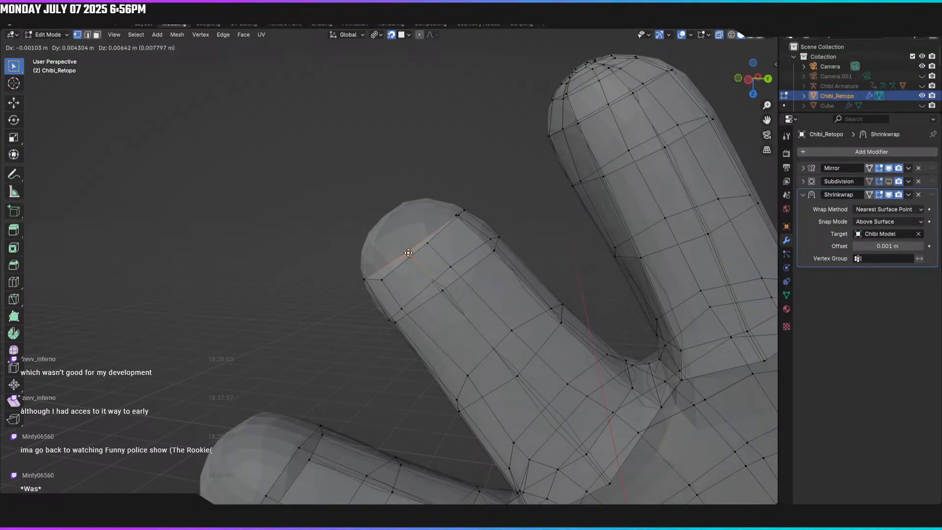
{"action": "left_click", "coordinate": [408, 253]}
Step: Fine-tune the vertices at the outer back corner of the new ring to align them with the loop
{"action": "middle_click_drag", "start_coordinate": [408, 253], "coordinate": [359, 284]}
{"action": "left_click", "coordinate": [375, 272]}
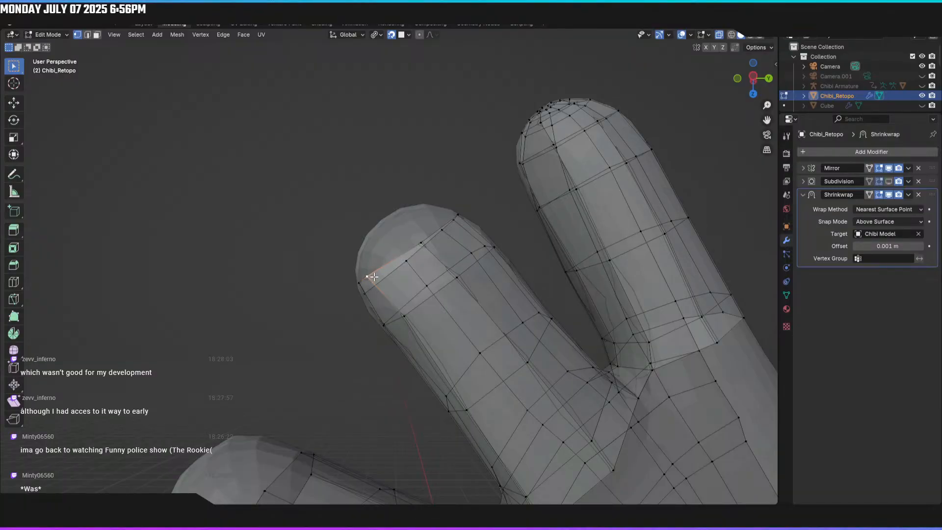
{"action": "key", "text": "g"}
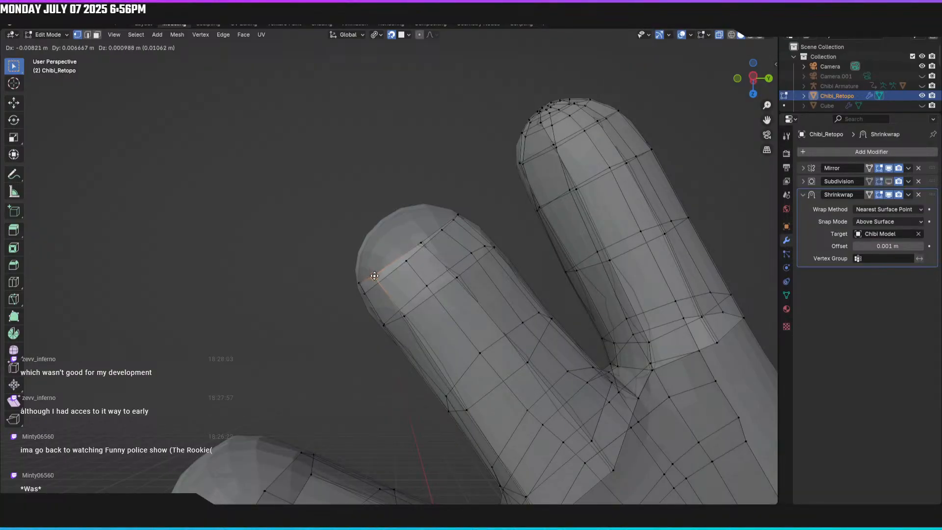
{"action": "left_click", "coordinate": [367, 278]}
{"action": "mouse_move", "coordinate": [367, 278]}
{"action": "middle_mouse_down"}
{"action": "mouse_move", "coordinate": [394, 259]}
{"action": "mouse_move", "coordinate": [381, 269]}
{"action": "mouse_move", "coordinate": [347, 259]}
{"action": "mouse_move", "coordinate": [313, 266]}
{"action": "mouse_move", "coordinate": [396, 303]}
{"action": "mouse_move", "coordinate": [402, 294]}
{"action": "mouse_move", "coordinate": [369, 268]}
{"action": "middle_mouse_up"}
{"action": "key", "text": "g"}
{"action": "left_click", "coordinate": [374, 267]}
Step: Refine the outer side vertex and the near-side middle vertex of the new ring for even spacing
{"action": "key", "text": "g"}
{"action": "left_click", "coordinate": [347, 252]}
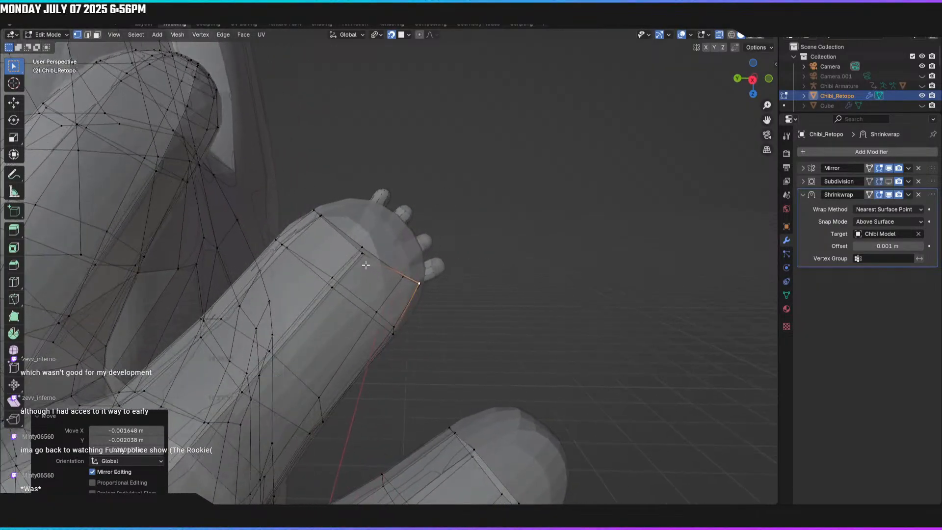
{"action": "left_click", "coordinate": [361, 250]}
{"action": "key", "text": "g"}
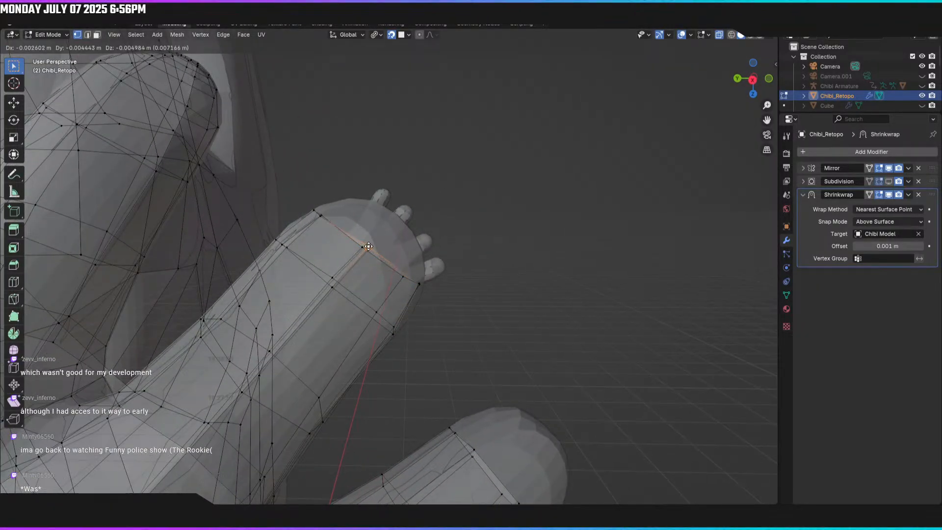
{"action": "left_click", "coordinate": [369, 245]}
{"action": "middle_click_drag", "start_coordinate": [363, 250], "coordinate": [349, 279]}
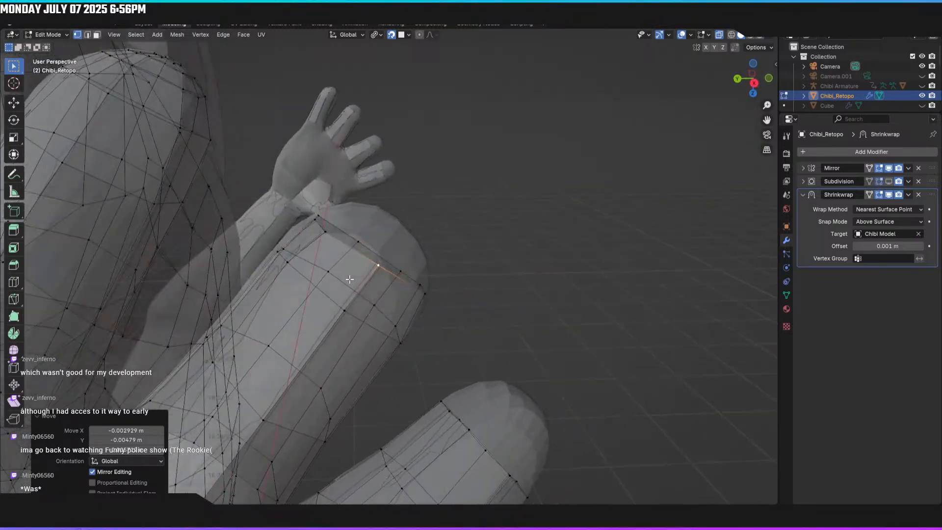
Step: Nudge the upper corner vertex and its neighbour on the current open ring to straighten the loop around the fingertip
{"action": "left_click", "coordinate": [329, 235]}
{"action": "key", "text": "g"}
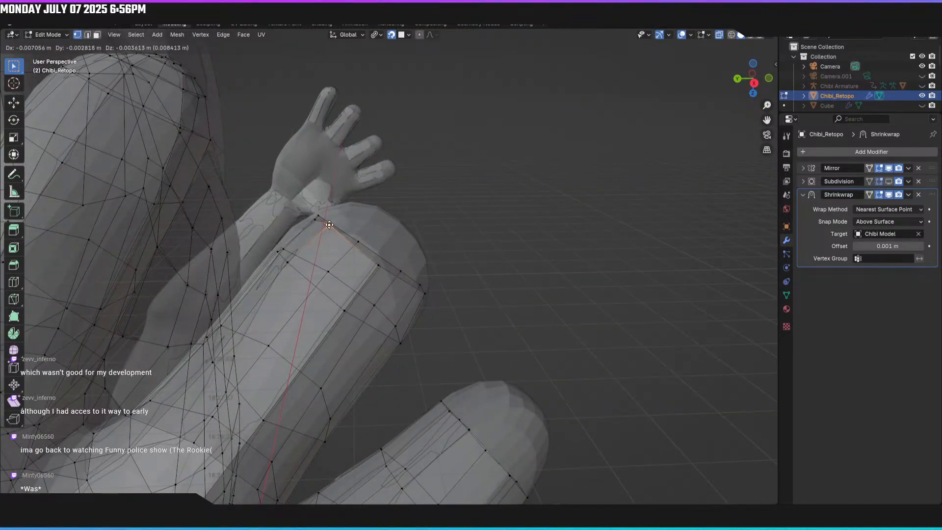
{"action": "left_click", "coordinate": [328, 226]}
{"action": "middle_click_drag", "start_coordinate": [329, 227], "coordinate": [683, 206]}
{"action": "left_click", "coordinate": [360, 261]}
{"action": "key", "text": "g"}
{"action": "left_click", "coordinate": [357, 256]}
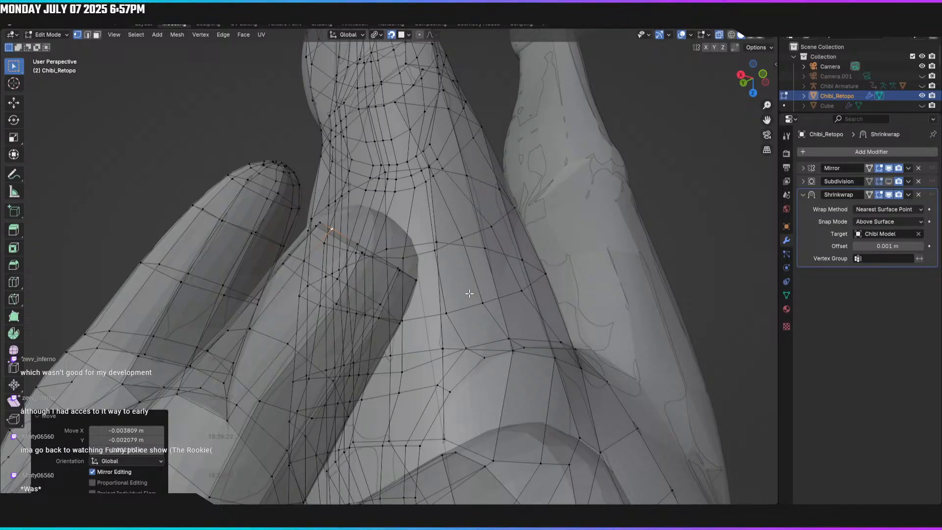
{"action": "middle_click_drag", "start_coordinate": [454, 297], "coordinate": [531, 319]}
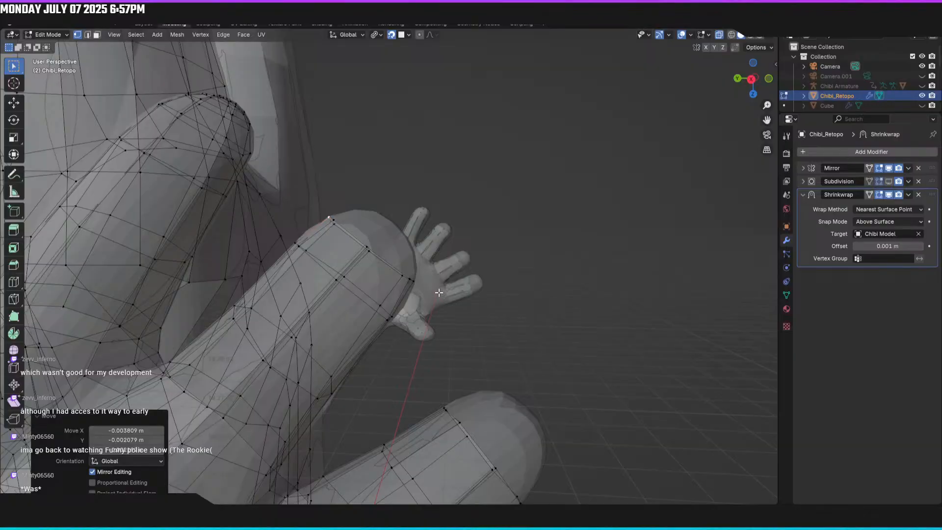
Step: Extrude the finger's open edge loop about 0.04 m toward the tip to start another ring
{"action": "left_click", "coordinate": [375, 250], "text": "alt"}
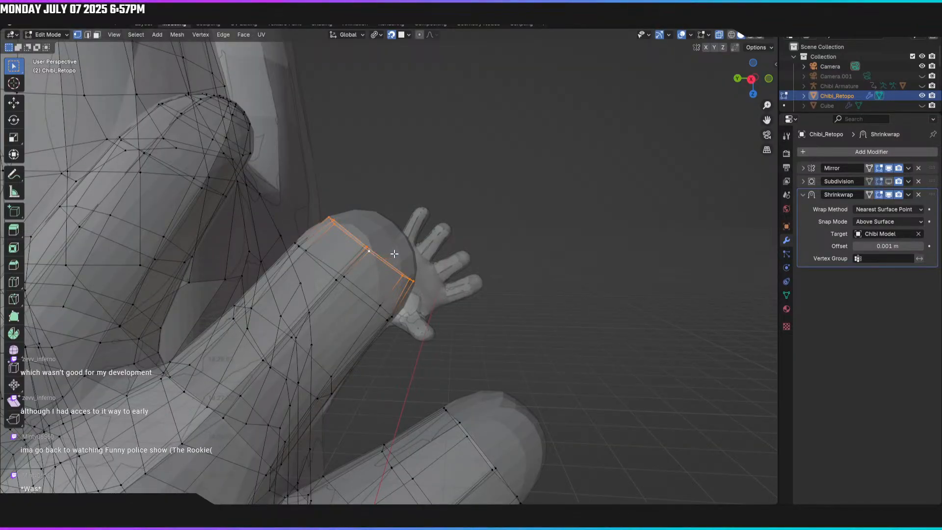
{"action": "key", "text": "g"}
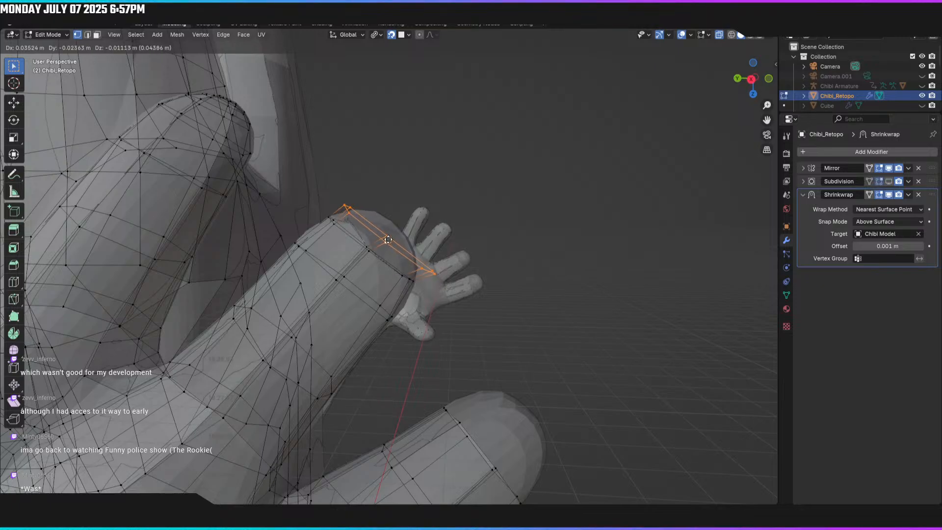
{"action": "left_click", "coordinate": [383, 239]}
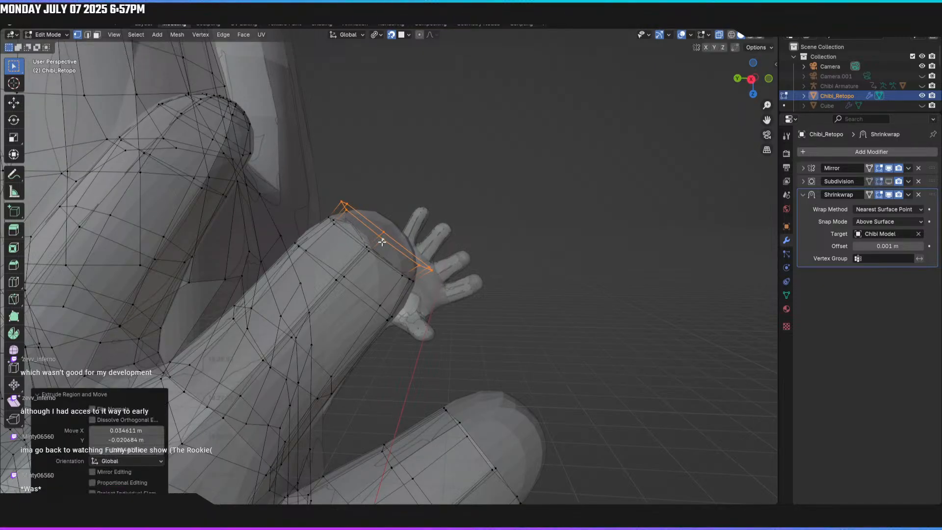
Step: Pull the first protruding side vertices of the extruded ring inward onto the rounded fingertip surface
{"action": "scroll", "coordinate": [380, 264], "scroll_direction": "up", "scroll_amount": 2}
{"action": "middle_click_drag", "start_coordinate": [376, 228], "coordinate": [337, 248]}
{"action": "left_click", "coordinate": [324, 235]}
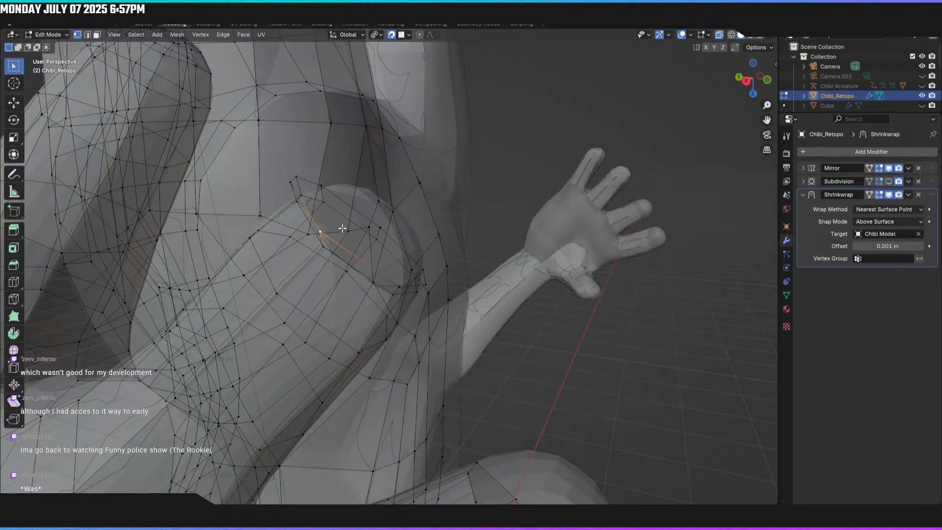
{"action": "middle_click_drag", "start_coordinate": [369, 214], "coordinate": [396, 207]}
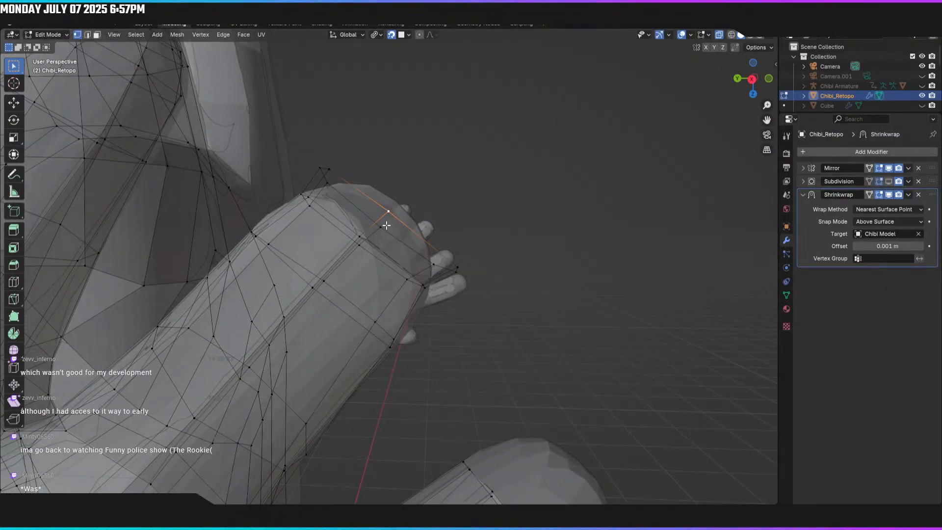
{"action": "key", "text": "g"}
{"action": "left_click", "coordinate": [384, 214]}
{"action": "middle_click_drag", "start_coordinate": [394, 244], "coordinate": [338, 261]}
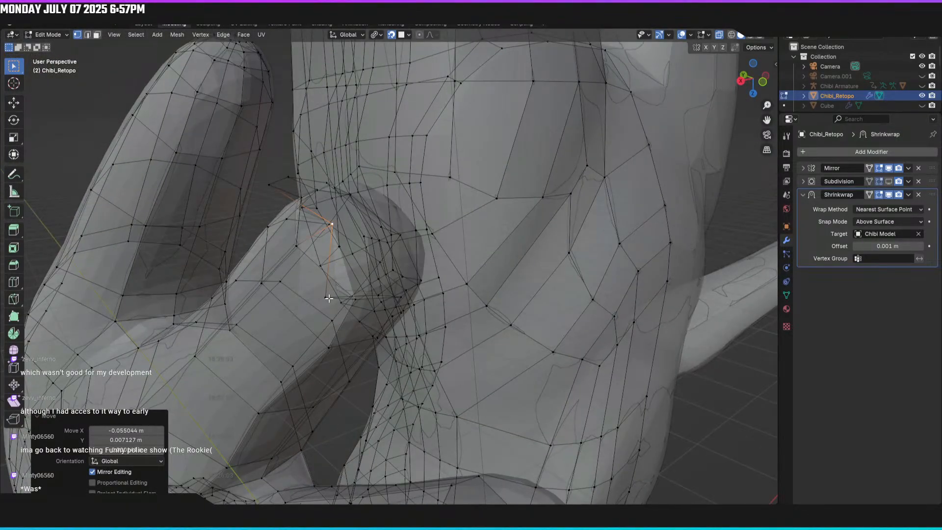
{"action": "middle_click_drag", "start_coordinate": [329, 297], "coordinate": [363, 319]}
{"action": "key", "text": "g"}
{"action": "left_click", "coordinate": [415, 263]}
Step: Move the next two vertices around the extruded ring inward to follow the sculpted fingertip
{"action": "left_click", "coordinate": [294, 288]}
{"action": "middle_click_drag", "start_coordinate": [294, 288], "coordinate": [428, 264]}
{"action": "key", "text": "g"}
{"action": "left_click", "coordinate": [320, 194]}
{"action": "left_click", "coordinate": [399, 228]}
{"action": "key", "text": "g"}
{"action": "left_click", "coordinate": [396, 220]}
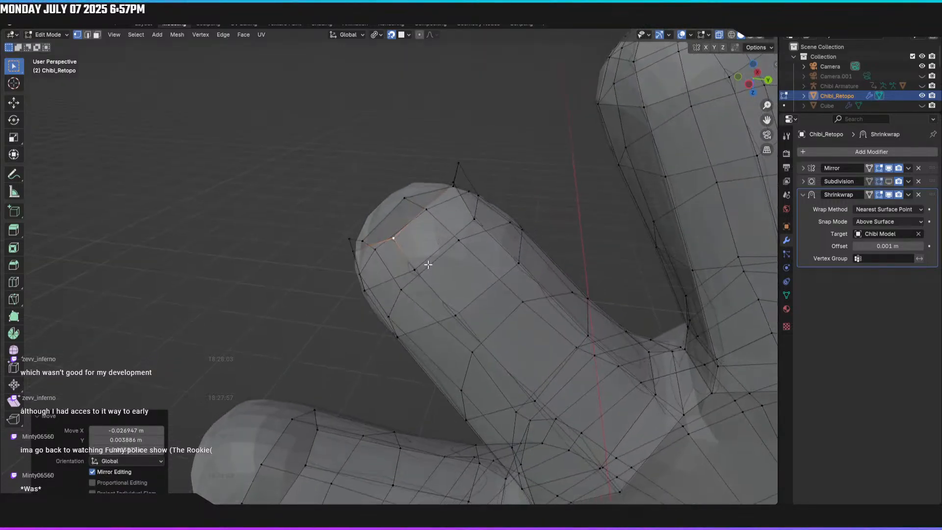
Step: Bring the spiking vertex on the far side of the ring and another stray ring vertex down onto the fingertip
{"action": "left_click", "coordinate": [451, 182]}
{"action": "middle_click_drag", "start_coordinate": [451, 182], "coordinate": [471, 265]}
{"action": "key", "text": "g"}
{"action": "left_click", "coordinate": [448, 190]}
{"action": "left_click", "coordinate": [338, 257]}
{"action": "key", "text": "g"}
{"action": "left_click", "coordinate": [355, 258]}
Step: Reposition the remaining stray vertices across the ring's near edge so they are evenly spaced on the fingertip
{"action": "left_click", "coordinate": [314, 268]}
{"action": "key", "text": "g"}
{"action": "left_click", "coordinate": [373, 246]}
{"action": "key", "text": "g"}
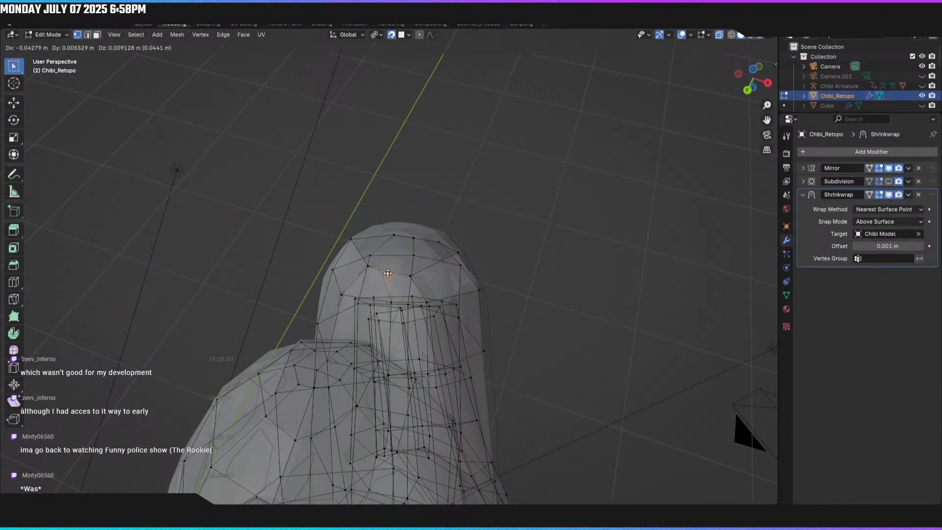
{"action": "left_click", "coordinate": [388, 273]}
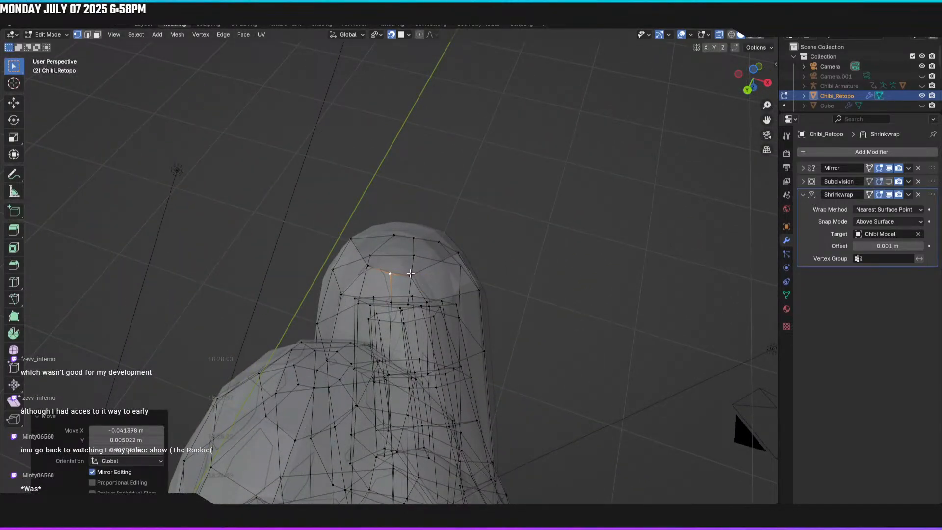
{"action": "left_click", "coordinate": [411, 276]}
{"action": "key", "text": "g"}
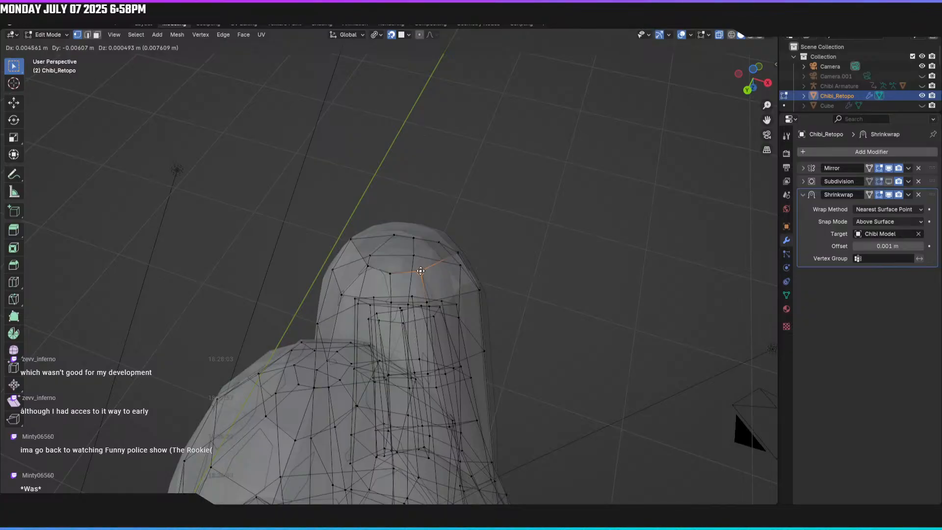
{"action": "left_click", "coordinate": [422, 270]}
Step: Shift the near-edge corner vertex of the ring outward and slightly adjust the vertex beside it
{"action": "middle_click_drag", "start_coordinate": [422, 270], "coordinate": [362, 268]}
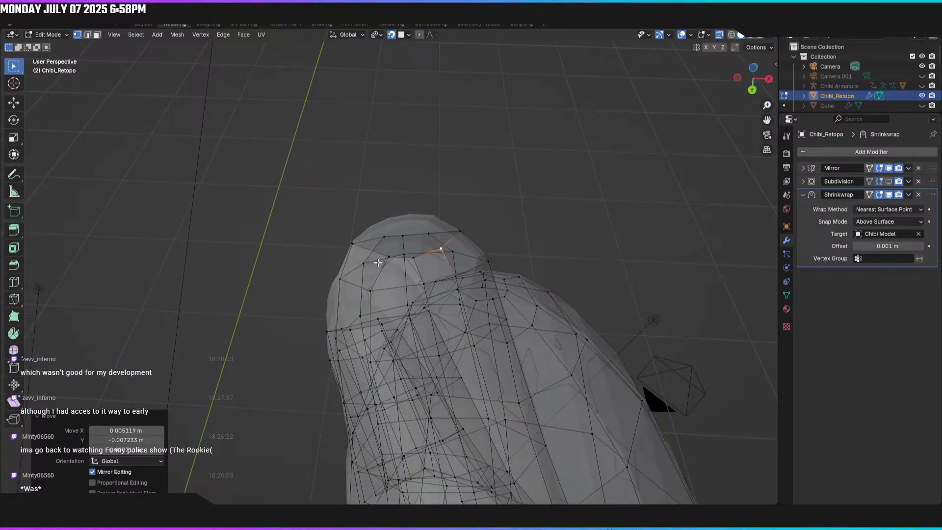
{"action": "left_click", "coordinate": [374, 260]}
{"action": "key", "text": "g"}
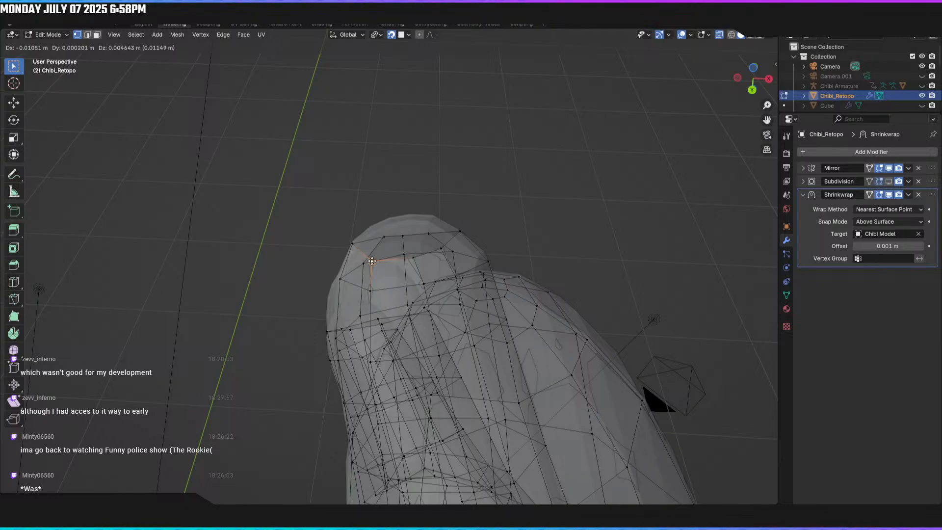
{"action": "left_click", "coordinate": [372, 261]}
{"action": "middle_click_drag", "start_coordinate": [371, 261], "coordinate": [375, 275]}
{"action": "left_click", "coordinate": [391, 263]}
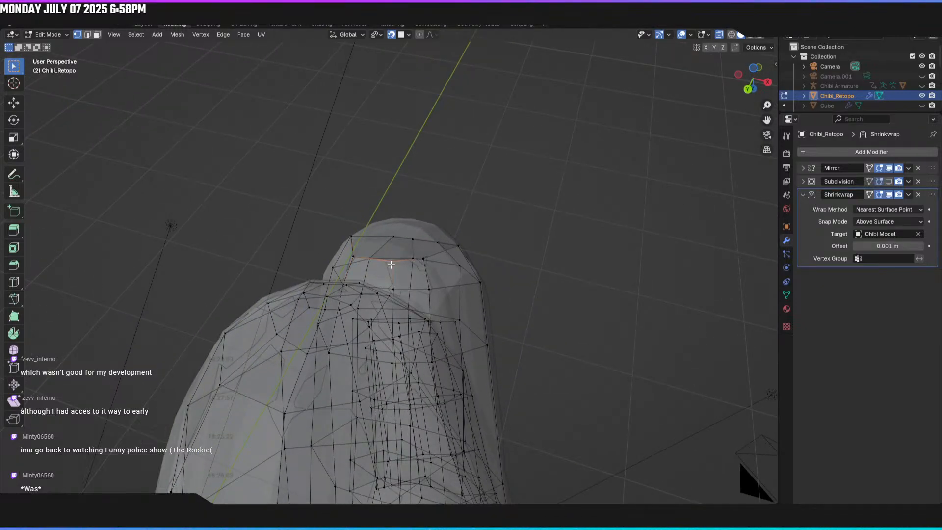
{"action": "key", "text": "g"}
{"action": "left_click", "coordinate": [390, 261]}
Step: Raise the middle vertices of the ring's near edge toward the tip to level the loop
{"action": "middle_click_drag", "start_coordinate": [390, 261], "coordinate": [418, 236]}
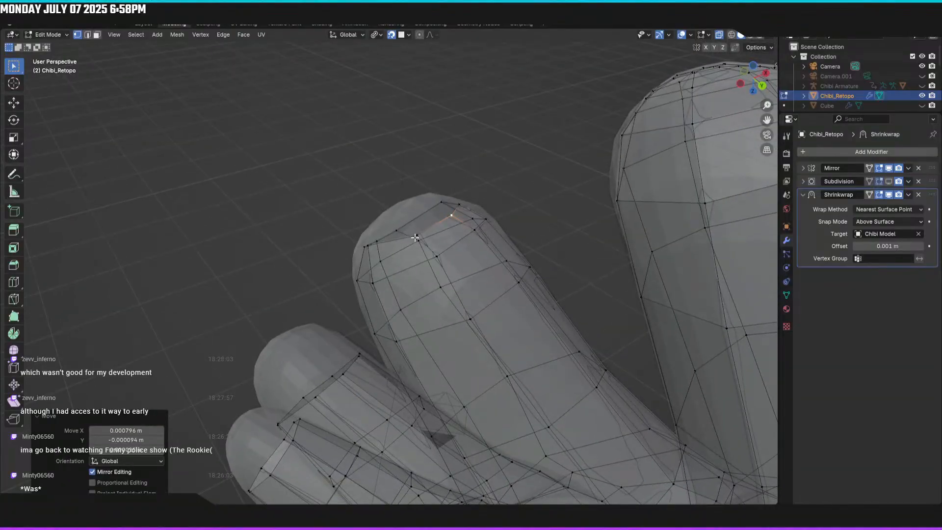
{"action": "left_click", "coordinate": [418, 236]}
{"action": "key", "text": "g"}
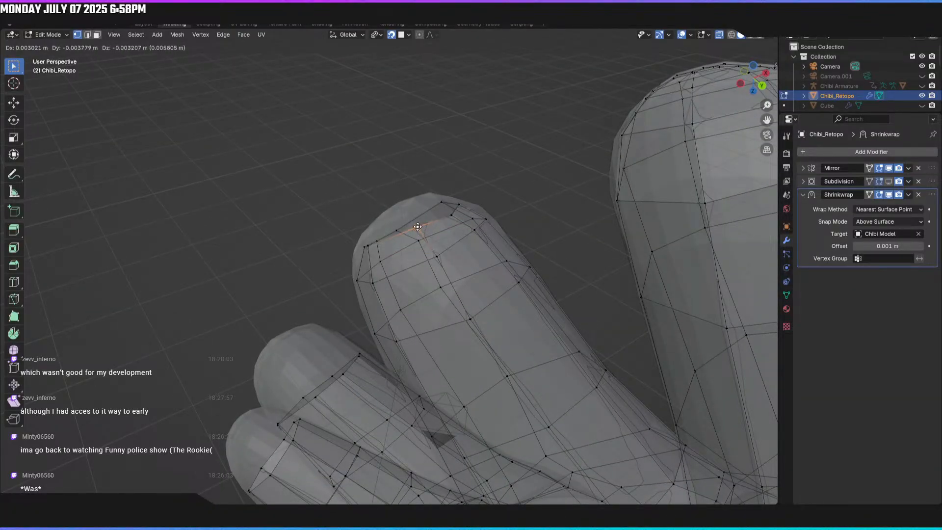
{"action": "left_click", "coordinate": [416, 226]}
{"action": "middle_click_drag", "start_coordinate": [416, 226], "coordinate": [411, 252]}
{"action": "key", "text": "g"}
{"action": "left_click", "coordinate": [449, 239]}
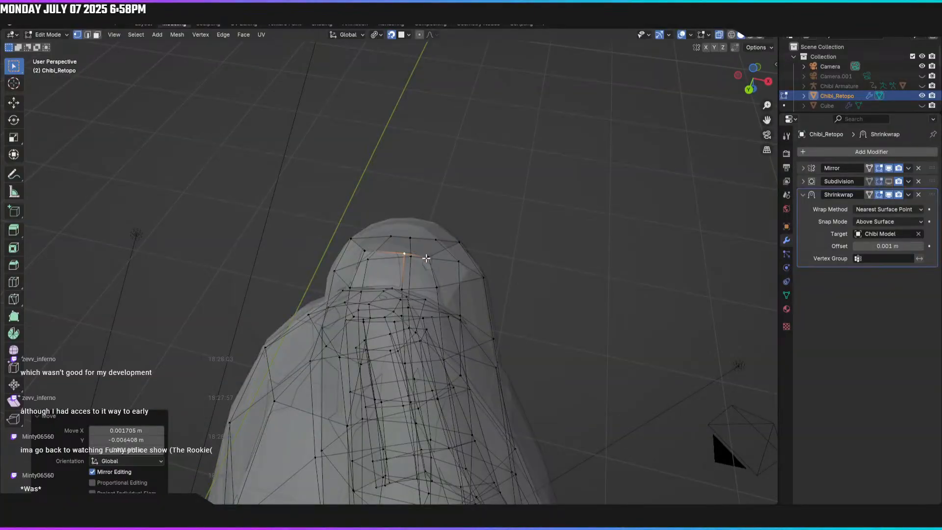
{"action": "key", "text": "g"}
{"action": "left_click", "coordinate": [428, 253]}
Step: Reposition a side vertex of the ring near the fingertip and undo the last adjustment
{"action": "middle_click_drag", "start_coordinate": [428, 252], "coordinate": [491, 191]}
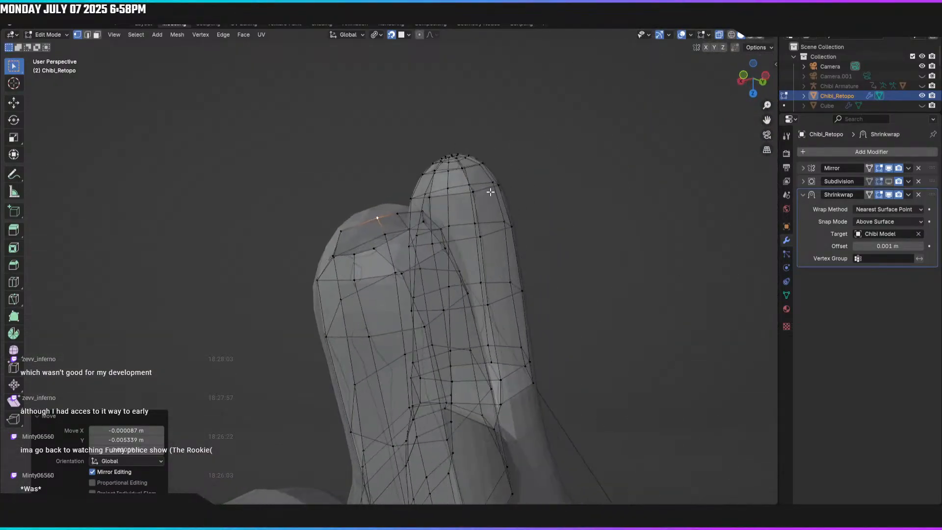
{"action": "left_click", "coordinate": [379, 252]}
{"action": "mouse_move", "coordinate": [379, 252]}
{"action": "middle_mouse_down"}
{"action": "mouse_move", "coordinate": [363, 248]}
{"action": "mouse_move", "coordinate": [368, 263]}
{"action": "middle_mouse_up"}
{"action": "key", "text": "g"}
{"action": "left_click", "coordinate": [374, 244]}
{"action": "key", "text": "ctrl+z"}
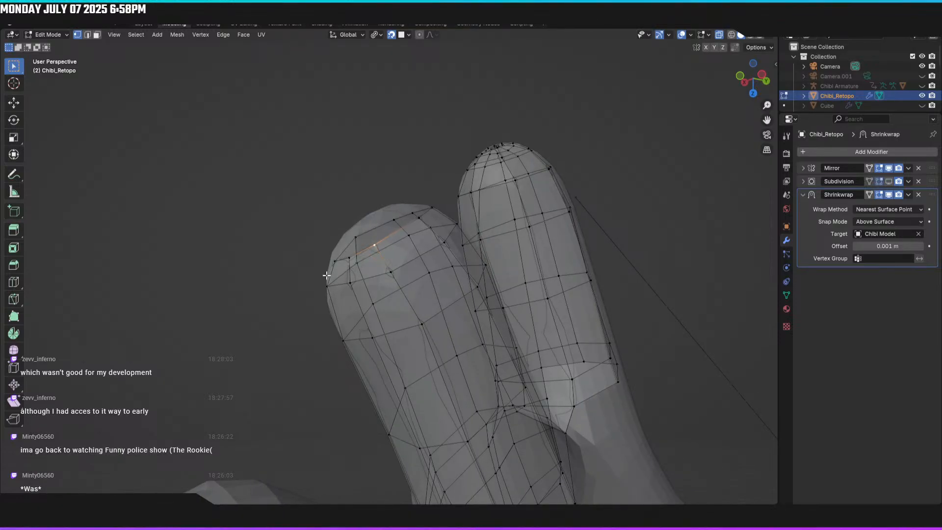
Step: Align the narrow side's middle vertex and its neighbour with the rest of the fingertip ring
{"action": "middle_click_drag", "start_coordinate": [327, 276], "coordinate": [336, 247]}
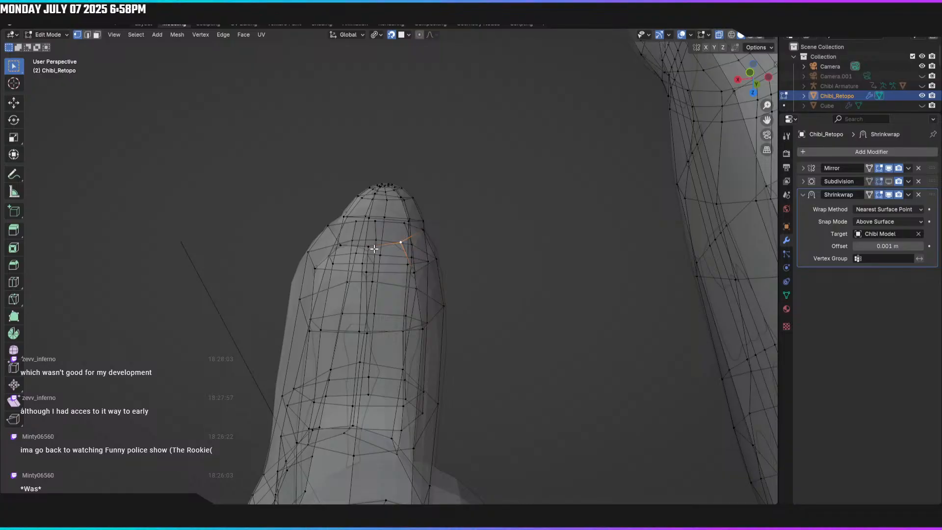
{"action": "key", "text": "g"}
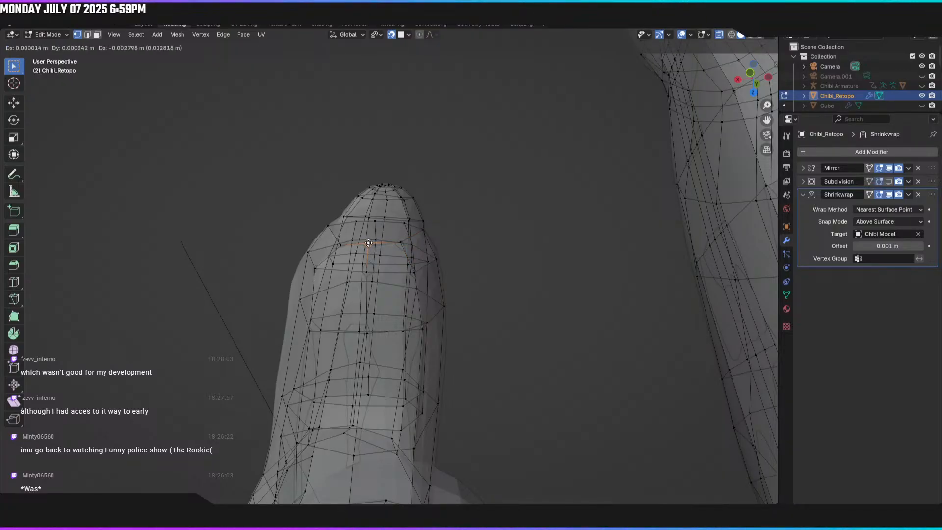
{"action": "left_click", "coordinate": [368, 242]}
{"action": "mouse_move", "coordinate": [368, 243]}
{"action": "middle_mouse_down"}
{"action": "mouse_move", "coordinate": [379, 244]}
{"action": "mouse_move", "coordinate": [358, 245]}
{"action": "mouse_move", "coordinate": [387, 257]}
{"action": "mouse_move", "coordinate": [376, 248]}
{"action": "middle_mouse_up"}
{"action": "key", "text": "g"}
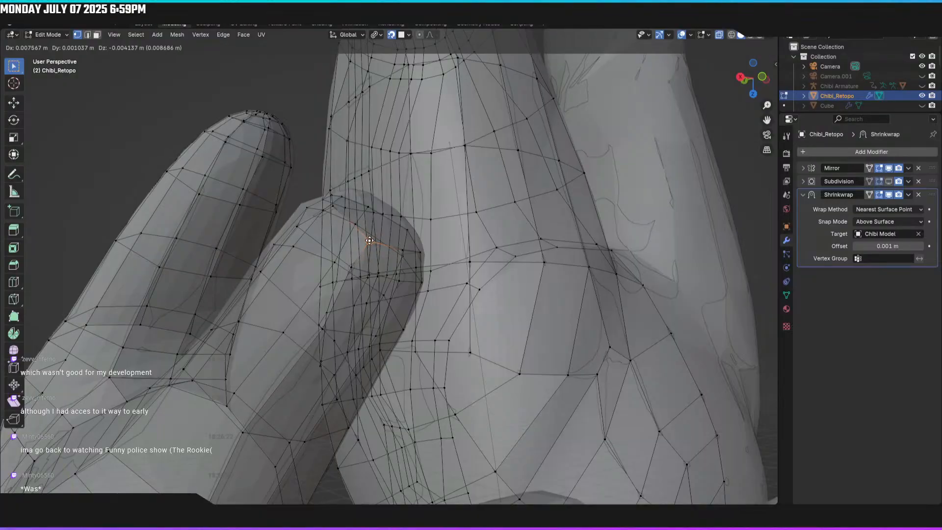
{"action": "left_click", "coordinate": [366, 235]}
Step: Extrude the fingertip's open edge loop in place and scale the new ring to 0.47
{"action": "middle_click_drag", "start_coordinate": [399, 242], "coordinate": [391, 273]}
{"action": "left_click", "coordinate": [400, 272], "text": "alt"}
{"action": "middle_click_drag", "start_coordinate": [423, 238], "coordinate": [428, 246]}
{"action": "key", "text": "g"}
{"action": "key", "text": "Escape"}
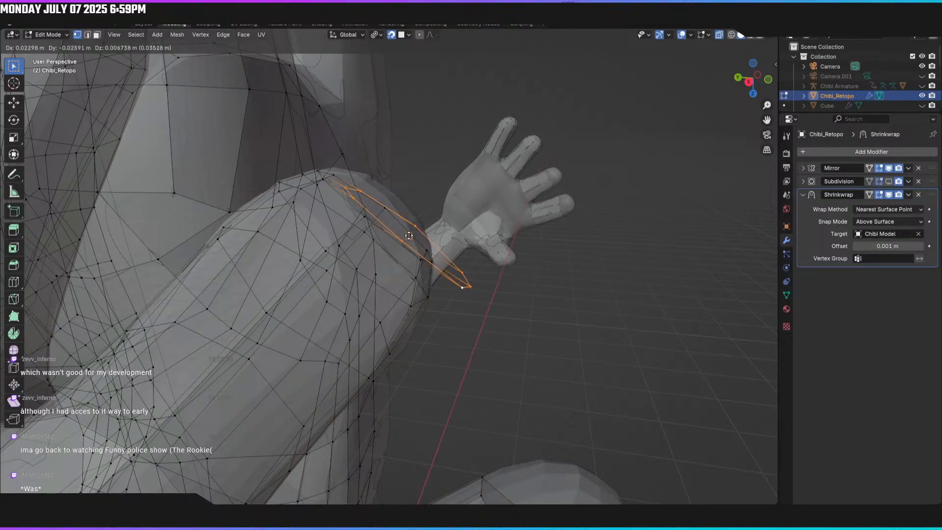
{"action": "key", "text": "s"}
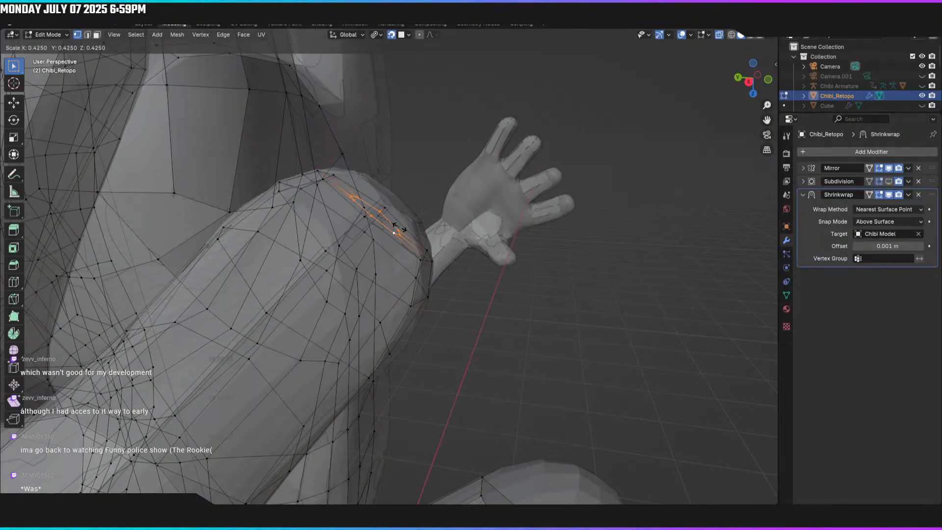
{"action": "left_click", "coordinate": [401, 229]}
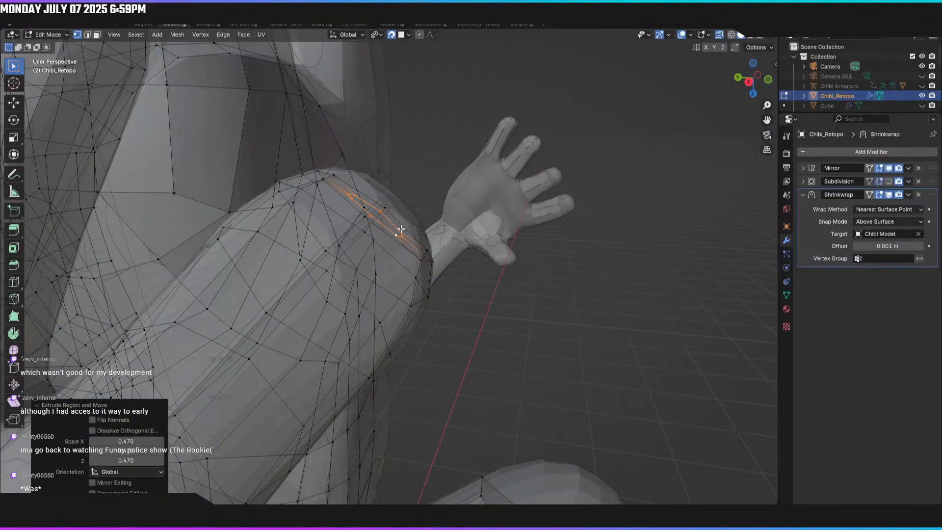
Step: Move the scaled inner ring about 0.013 m outward onto the rounded end of the fingertip
{"action": "middle_click_drag", "start_coordinate": [403, 218], "coordinate": [427, 206]}
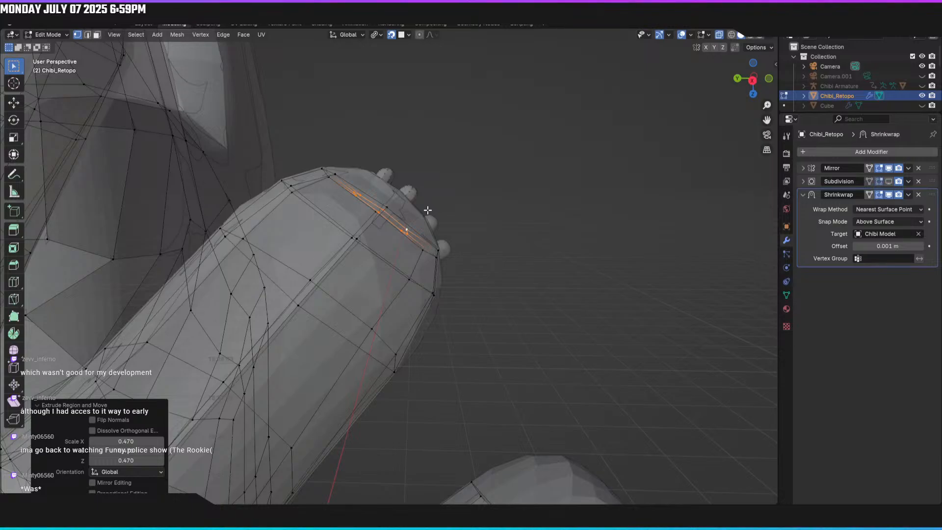
{"action": "key", "text": "g"}
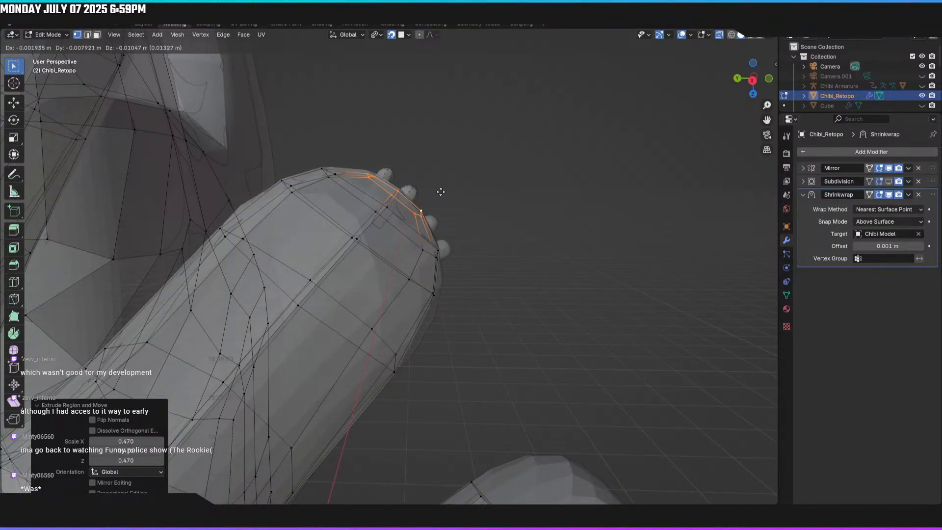
{"action": "left_click", "coordinate": [441, 192]}
{"action": "middle_click_drag", "start_coordinate": [441, 194], "coordinate": [338, 199]}
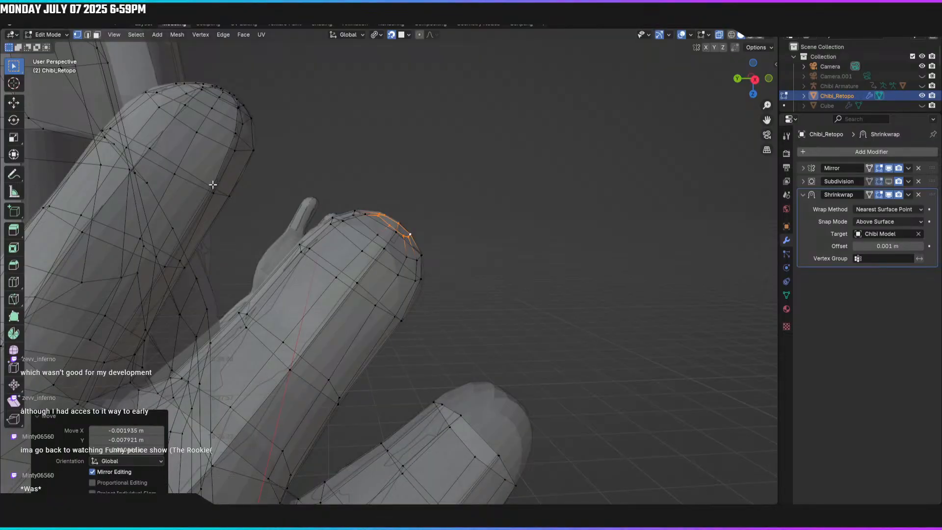
Step: Reposition two neighbouring vertices on the near side of the small inner ring to round out its shape
{"action": "middle_click_drag", "start_coordinate": [222, 170], "coordinate": [384, 210]}
{"action": "left_click", "coordinate": [394, 209]}
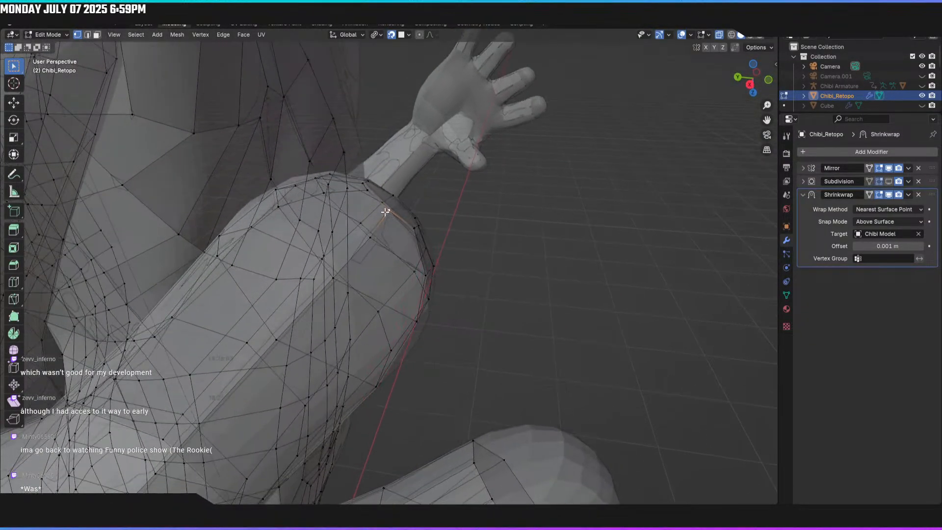
{"action": "key", "text": "g"}
{"action": "left_click", "coordinate": [387, 211]}
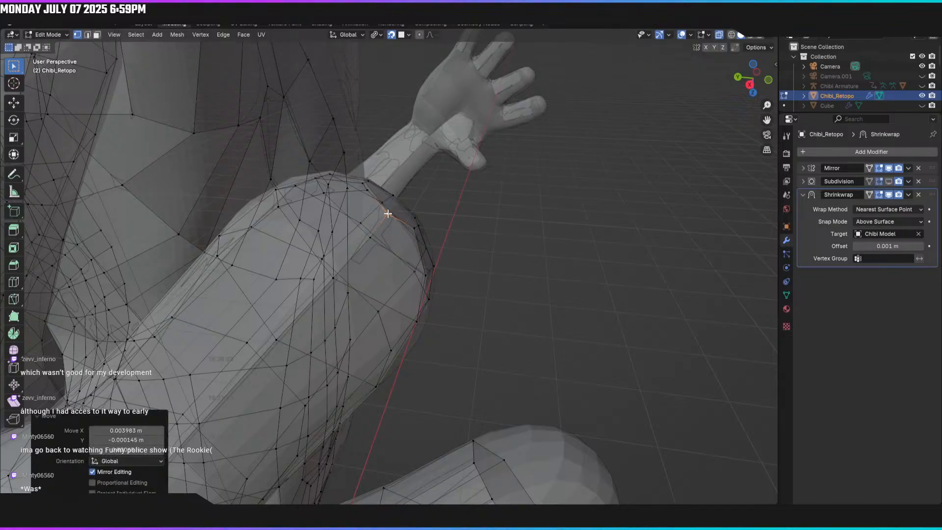
{"action": "middle_click_drag", "start_coordinate": [391, 214], "coordinate": [375, 219]}
{"action": "left_click", "coordinate": [399, 229]}
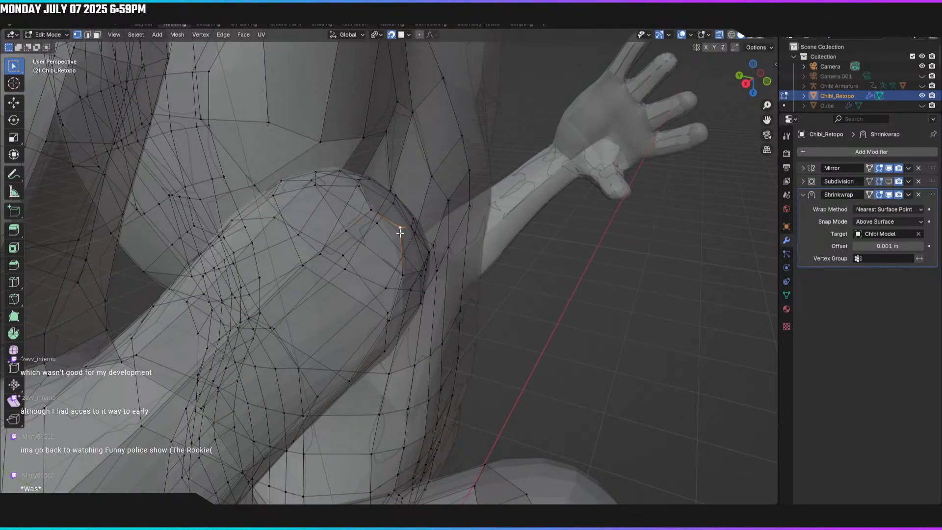
{"action": "key", "text": "g"}
{"action": "left_click", "coordinate": [367, 237]}
Step: Shift the next vertices around the inner ring to spread them evenly over the fingertip
{"action": "middle_click_drag", "start_coordinate": [367, 238], "coordinate": [378, 211]}
{"action": "left_click", "coordinate": [372, 213]}
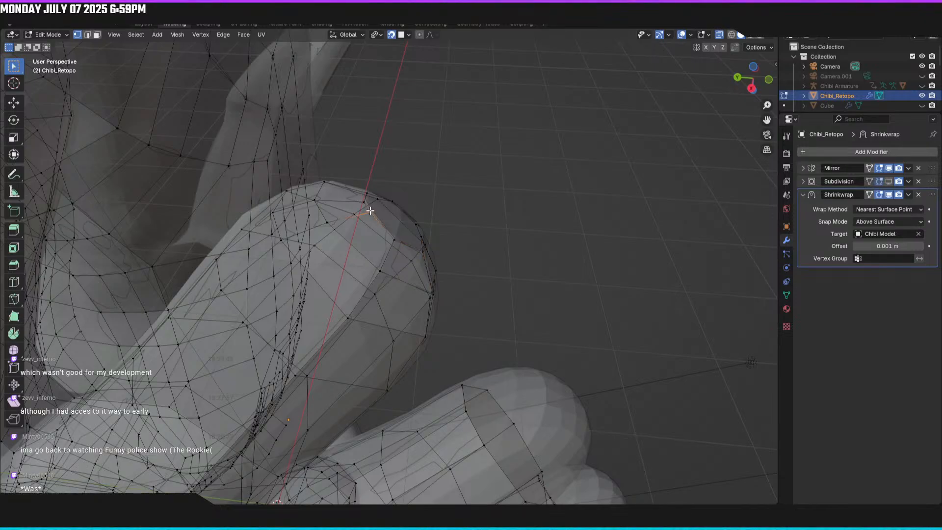
{"action": "key", "text": "g"}
{"action": "left_click", "coordinate": [369, 210]}
{"action": "middle_click_drag", "start_coordinate": [369, 210], "coordinate": [411, 237]}
{"action": "key", "text": "g"}
{"action": "left_click", "coordinate": [423, 231]}
{"action": "key", "text": "g"}
{"action": "left_click", "coordinate": [401, 222]}
Step: Fine-tune two vertices on the upper part of the inner ring to even out the opening
{"action": "left_click", "coordinate": [387, 203]}
{"action": "key", "text": "g"}
{"action": "left_click", "coordinate": [388, 203]}
{"action": "left_click", "coordinate": [377, 215]}
{"action": "key", "text": "g"}
{"action": "left_click", "coordinate": [372, 216]}
Step: Make small position corrections to the last uneven vertices of the inner ring
{"action": "left_click", "coordinate": [371, 211]}
{"action": "key", "text": "g"}
{"action": "left_click", "coordinate": [372, 212]}
{"action": "left_click", "coordinate": [364, 209]}
{"action": "key", "text": "g"}
{"action": "left_click", "coordinate": [362, 207]}
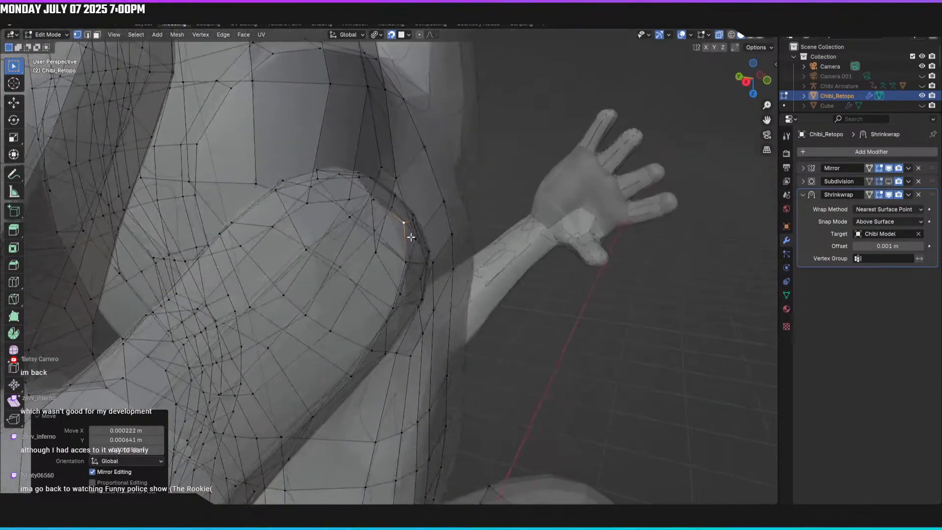
Step: Nudge one more upper vertex of the fingertip's inner ring to smooth its outline
{"action": "left_click", "coordinate": [374, 204]}
{"action": "key", "text": "g"}
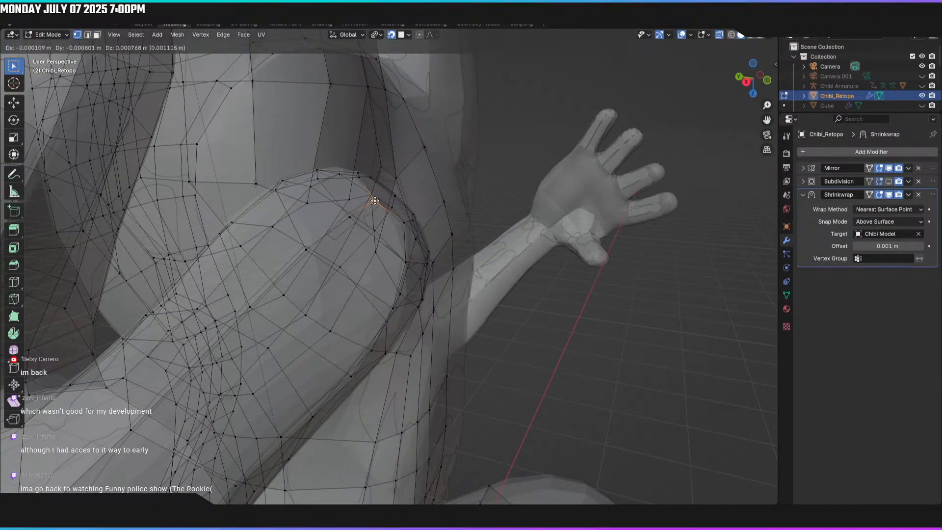
{"action": "left_click", "coordinate": [374, 200]}
{"action": "middle_click_drag", "start_coordinate": [373, 199], "coordinate": [328, 211]}
Step: Try to bridge the inner ring with an edge between two opposite vertices, cut it once and move its midpoint onto the fingertip surface
{"action": "left_click", "coordinate": [333, 201]}
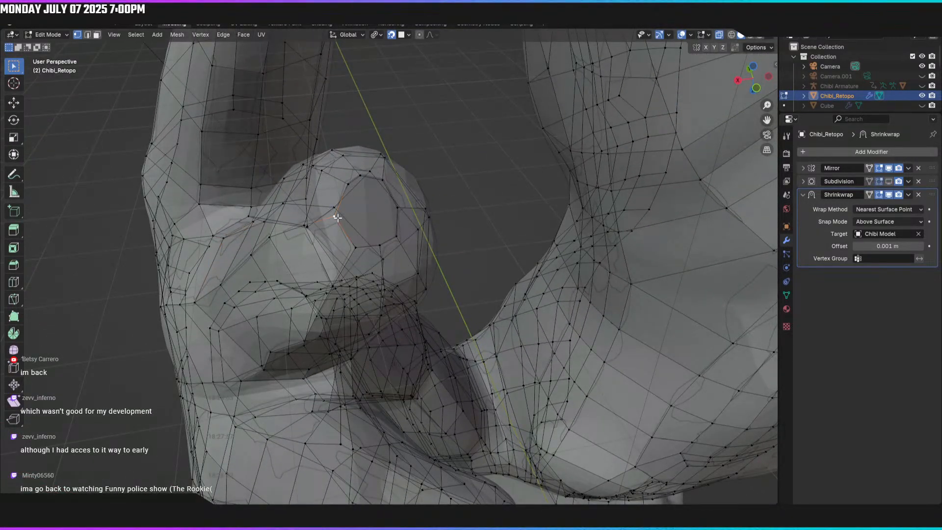
{"action": "key", "text": "j"}
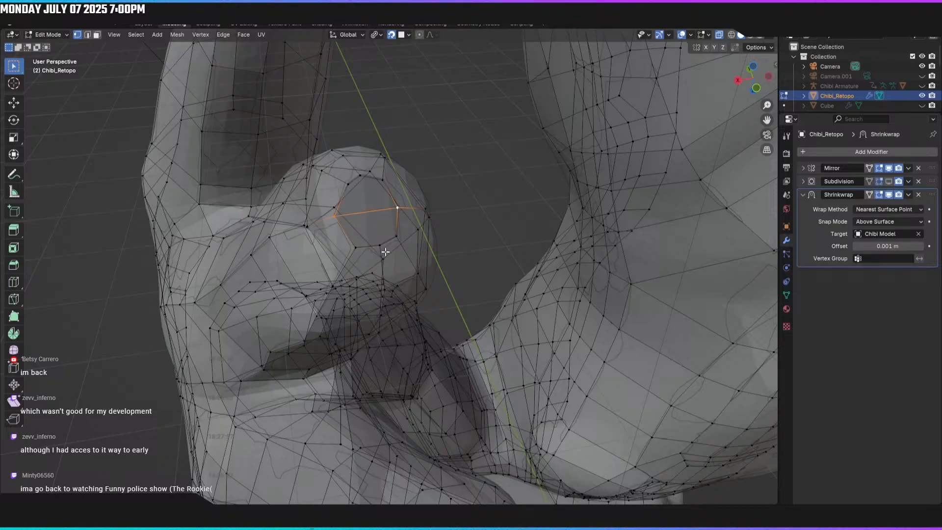
{"action": "key", "text": "ctrl+r"}
{"action": "left_click", "coordinate": [368, 212]}
{"action": "right_click", "coordinate": [368, 212]}
{"action": "key", "text": "g"}
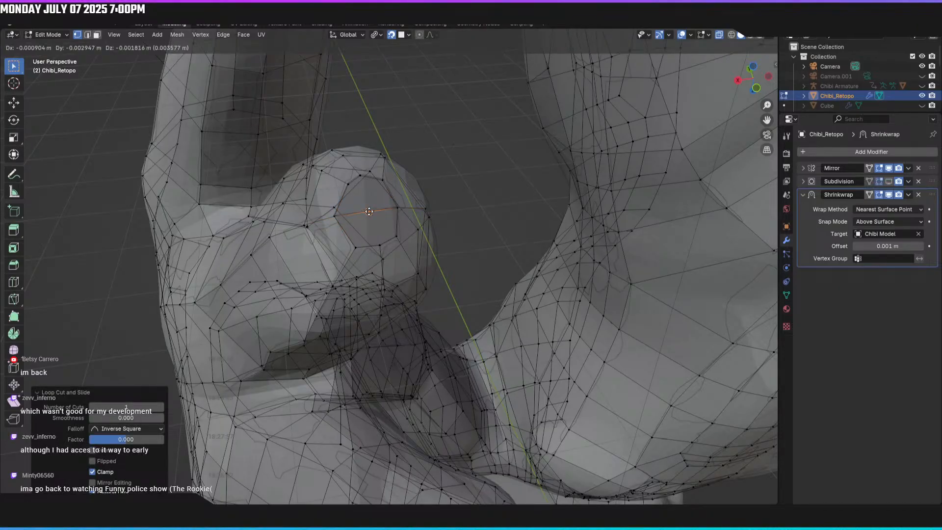
{"action": "left_click", "coordinate": [370, 209]}
{"action": "middle_click_drag", "start_coordinate": [370, 209], "coordinate": [370, 237]}
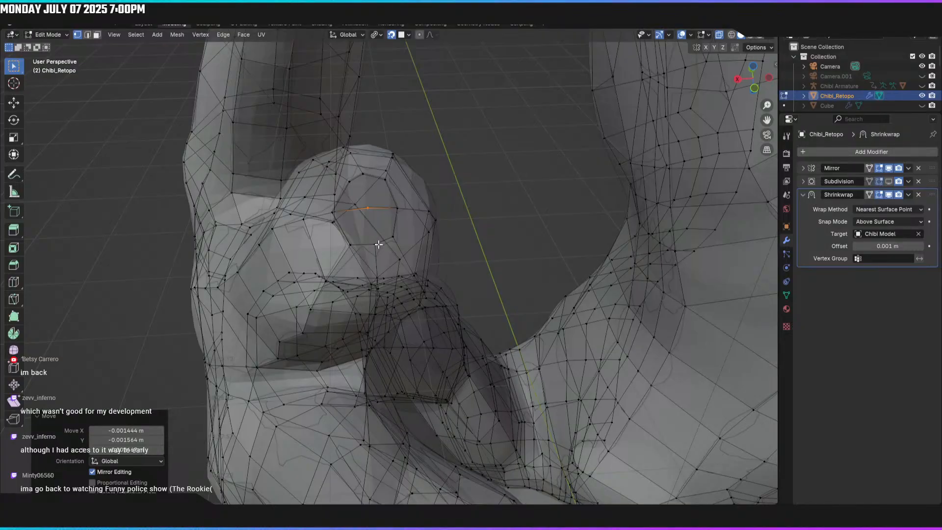
Step: Try to fill the inner ring's opening with faces running along the bridging edge
{"action": "left_click", "coordinate": [377, 245]}
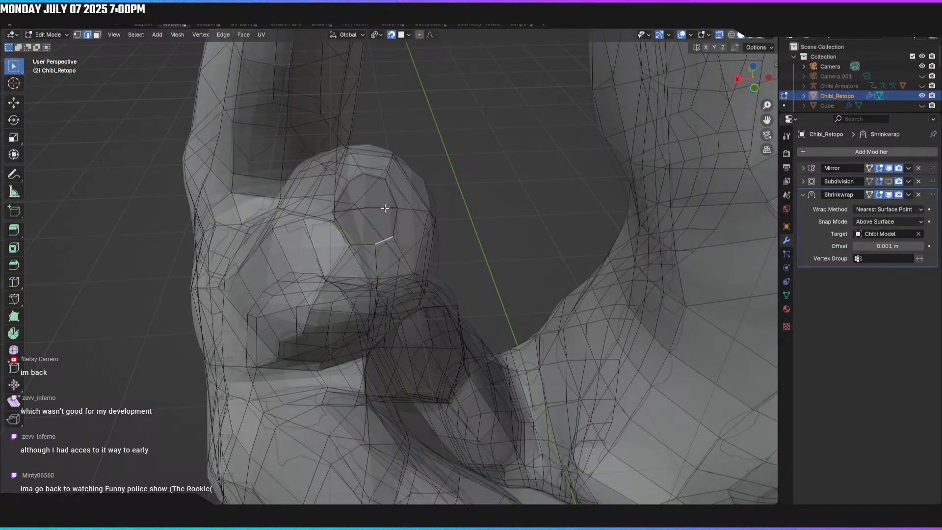
{"action": "left_click", "coordinate": [365, 239]}
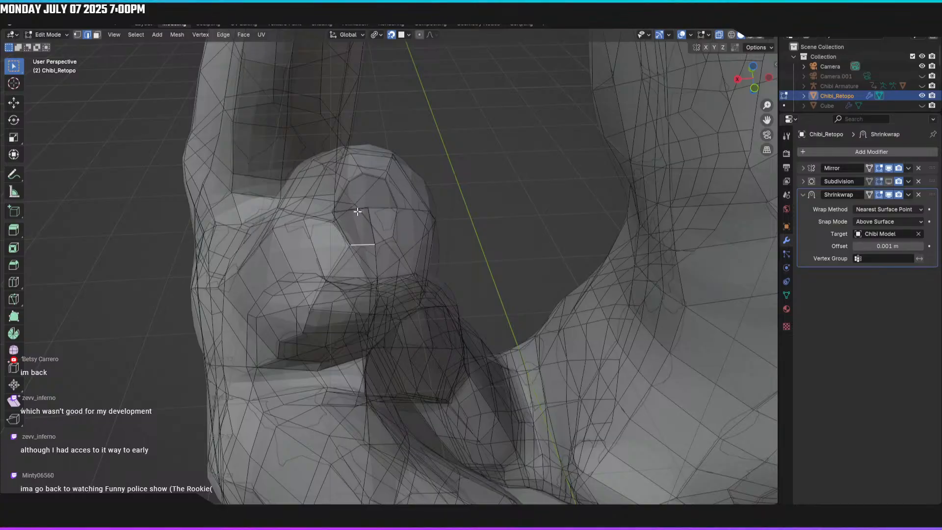
{"action": "key", "text": "f"}
{"action": "middle_click_drag", "start_coordinate": [358, 211], "coordinate": [392, 189]}
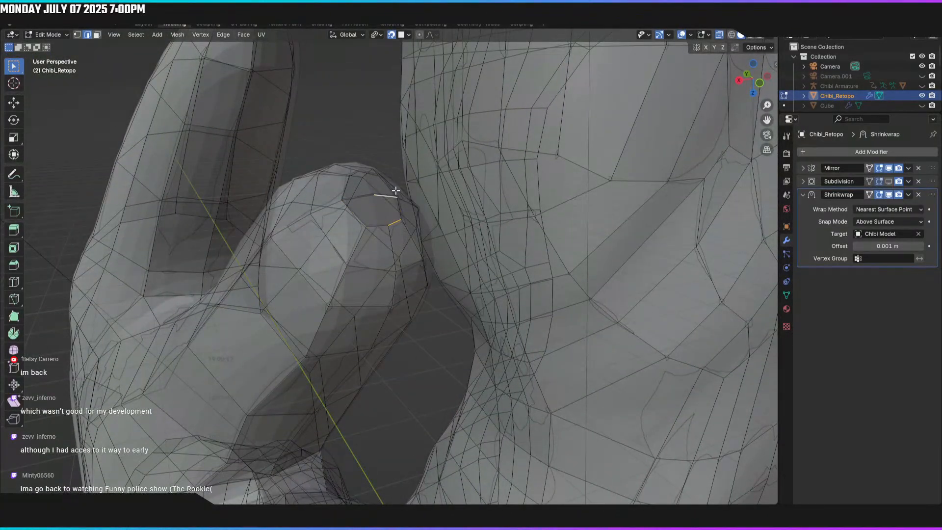
Step: Extrude the open inner ring of the fingertip and scale the new ring to 0.544
{"action": "middle_click_drag", "start_coordinate": [389, 199], "coordinate": [234, 191]}
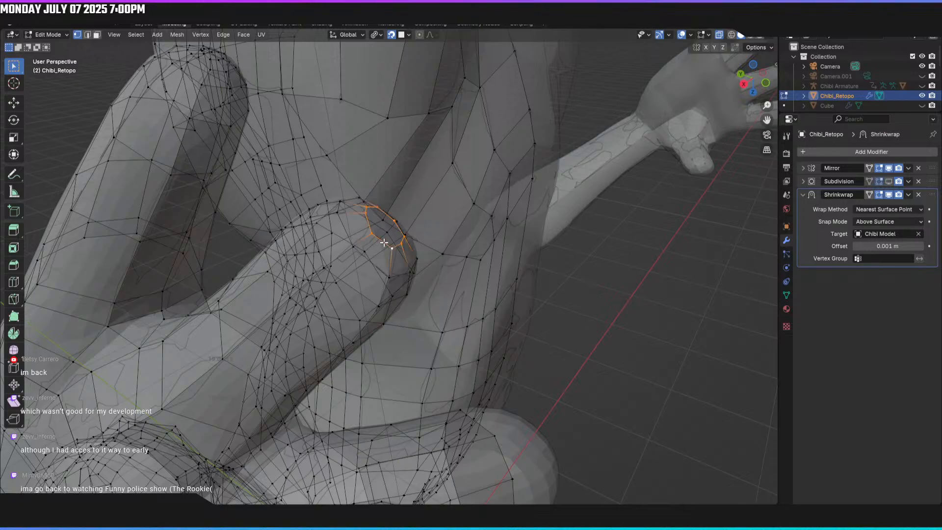
{"action": "middle_click_drag", "start_coordinate": [408, 250], "coordinate": [460, 193]}
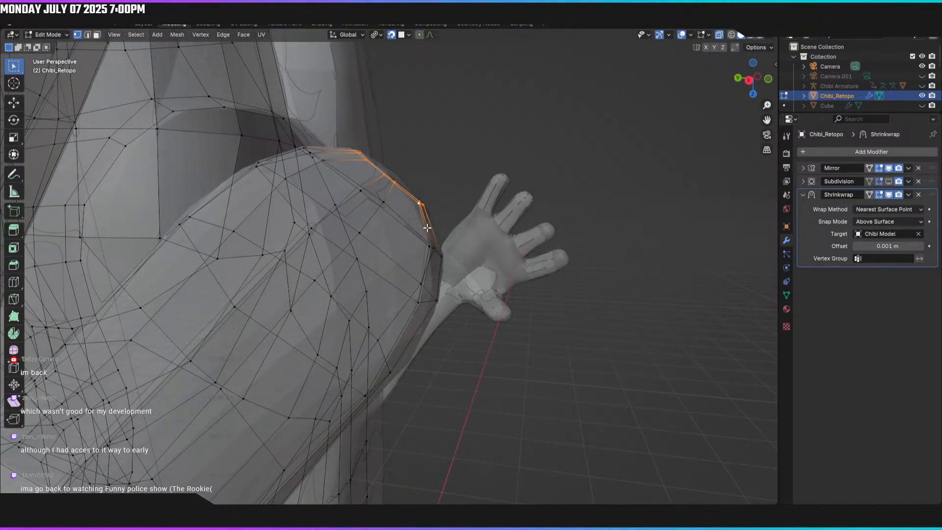
{"action": "middle_click_drag", "start_coordinate": [436, 218], "coordinate": [408, 242]}
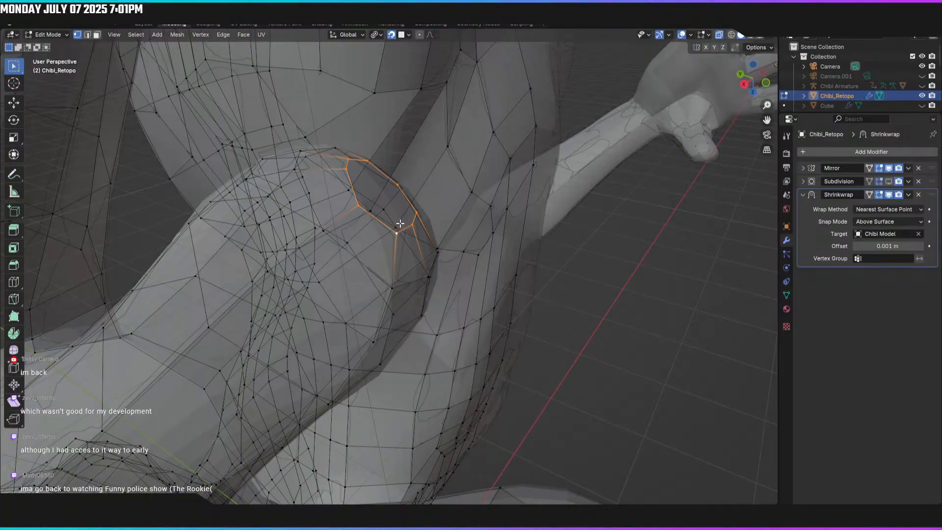
{"action": "key", "text": "g"}
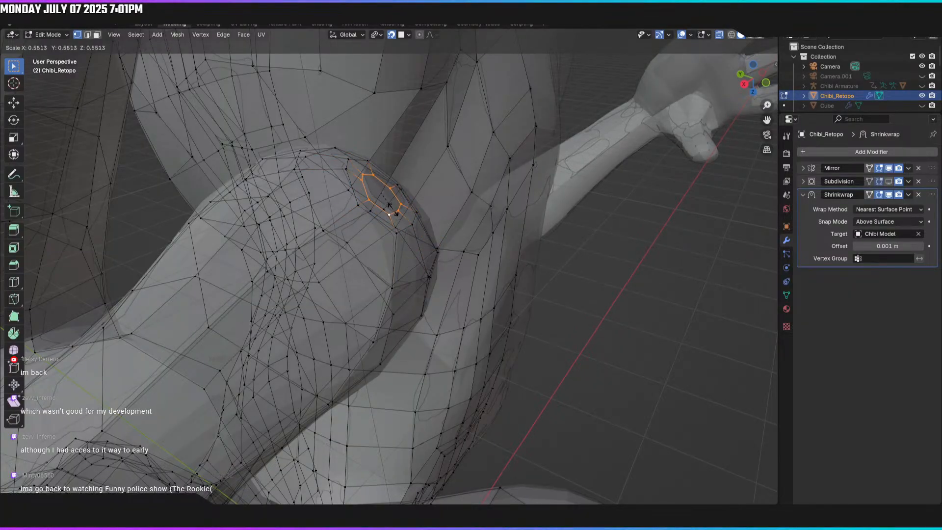
{"action": "left_click", "coordinate": [393, 210]}
{"action": "middle_click_drag", "start_coordinate": [393, 215], "coordinate": [427, 183]}
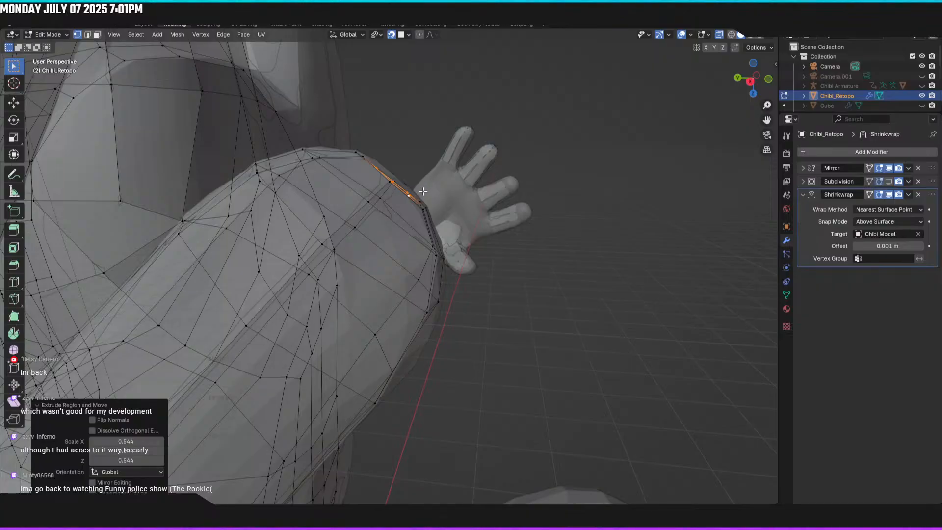
Step: Move the new smaller ring so it sits centred on the rounded end of the fingertip
{"action": "key", "text": "g"}
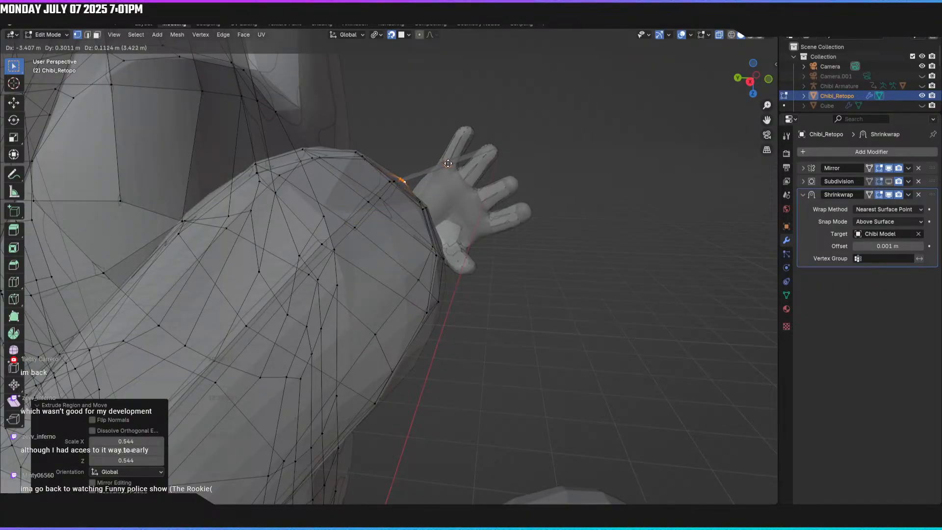
{"action": "left_click", "coordinate": [446, 162]}
{"action": "middle_click_drag", "start_coordinate": [444, 168], "coordinate": [428, 204]}
{"action": "left_click", "coordinate": [431, 214], "text": "alt"}
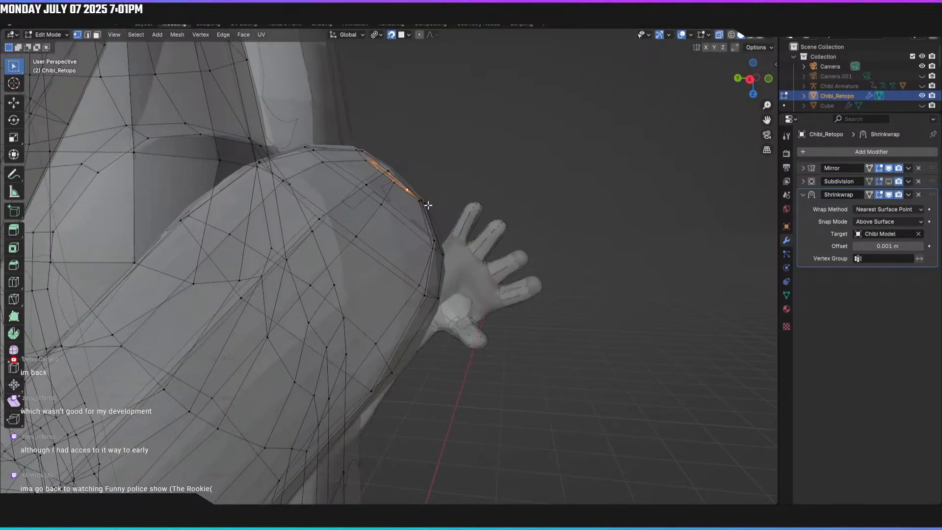
{"action": "middle_click_drag", "start_coordinate": [374, 185], "coordinate": [288, 243]}
{"action": "key", "text": "g"}
{"action": "left_click", "coordinate": [395, 173]}
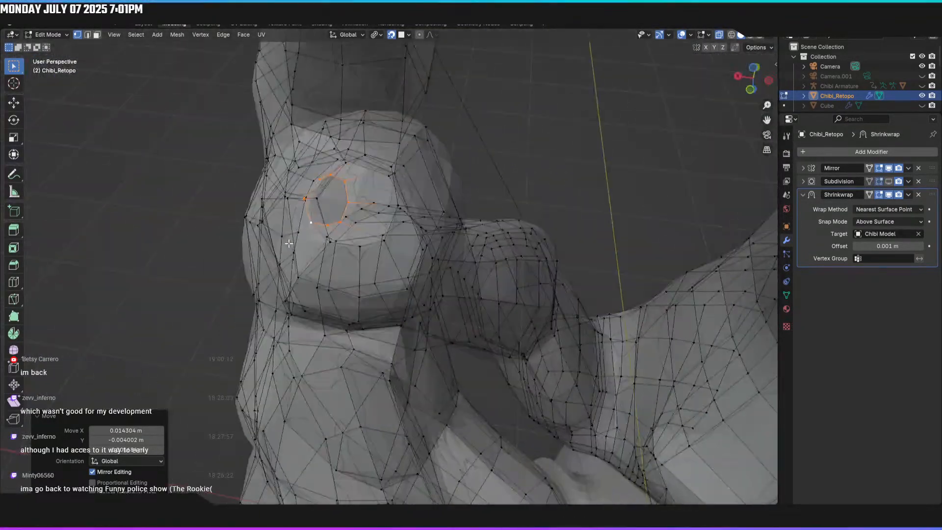
{"action": "key", "text": "g"}
{"action": "left_click", "coordinate": [363, 201]}
{"action": "middle_click_drag", "start_coordinate": [363, 201], "coordinate": [513, 182]}
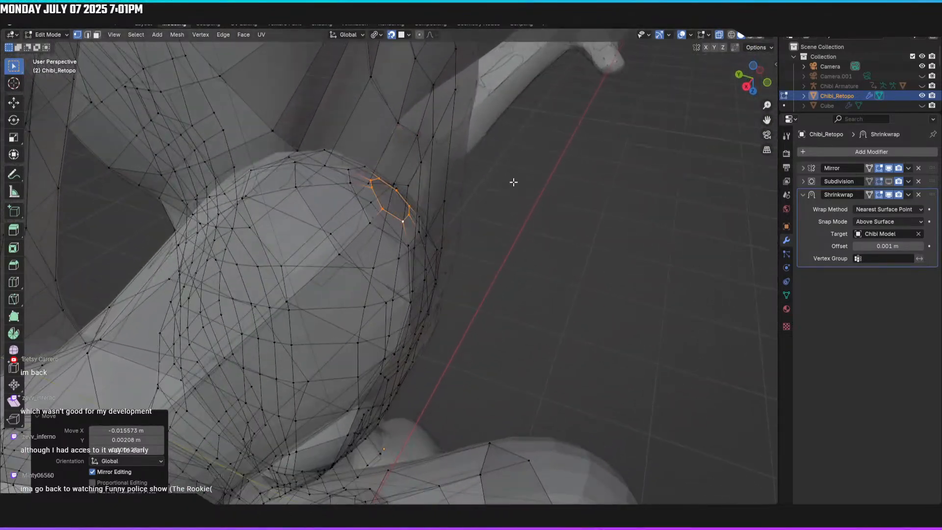
Step: Reposition the side and upper vertices of the smallest ring to start rounding out its shape
{"action": "middle_click_drag", "start_coordinate": [401, 214], "coordinate": [358, 229]}
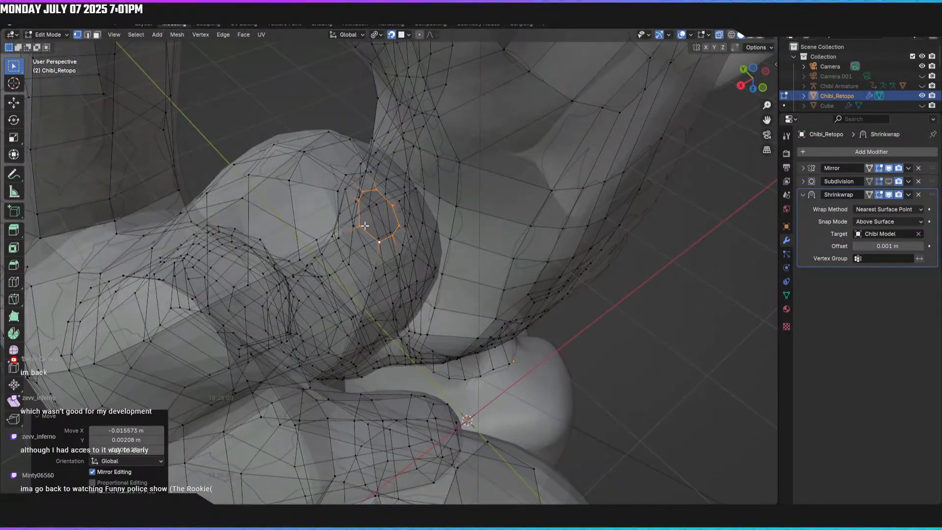
{"action": "left_click", "coordinate": [359, 227]}
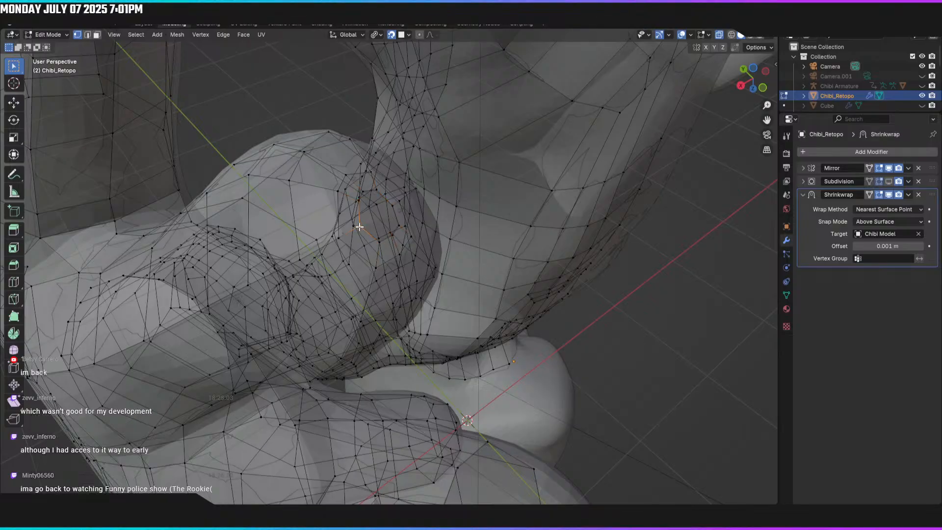
{"action": "middle_click_drag", "start_coordinate": [356, 225], "coordinate": [350, 186]}
{"action": "key", "text": "g"}
{"action": "left_click", "coordinate": [343, 202]}
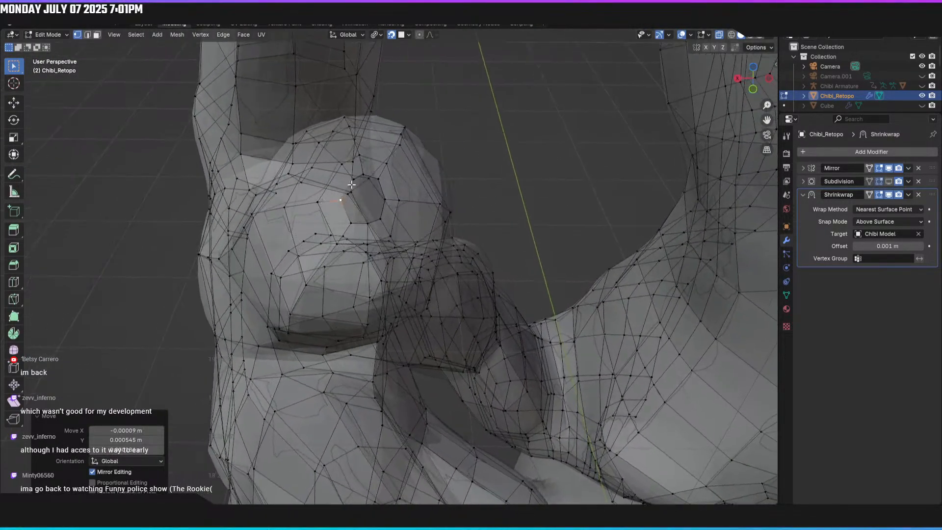
{"action": "key", "text": "g"}
{"action": "left_click", "coordinate": [350, 177]}
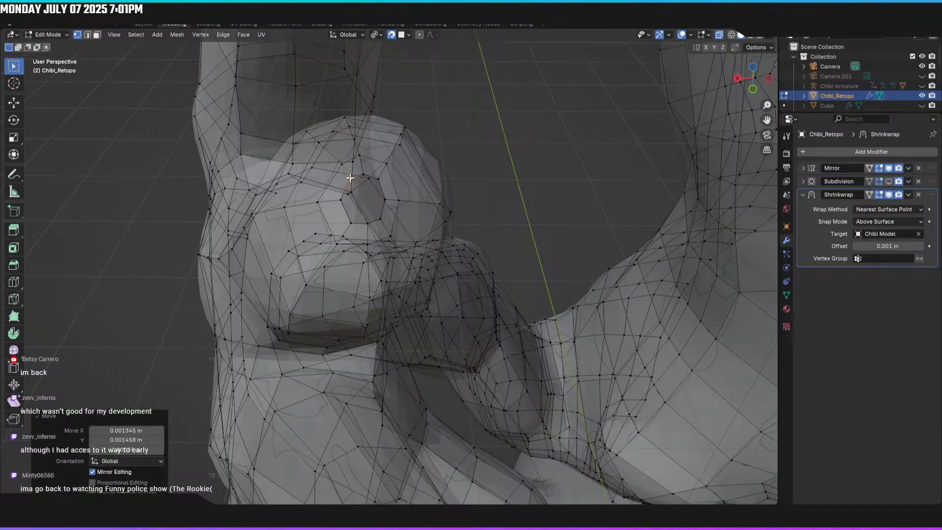
{"action": "key", "text": "g"}
{"action": "left_click", "coordinate": [362, 173]}
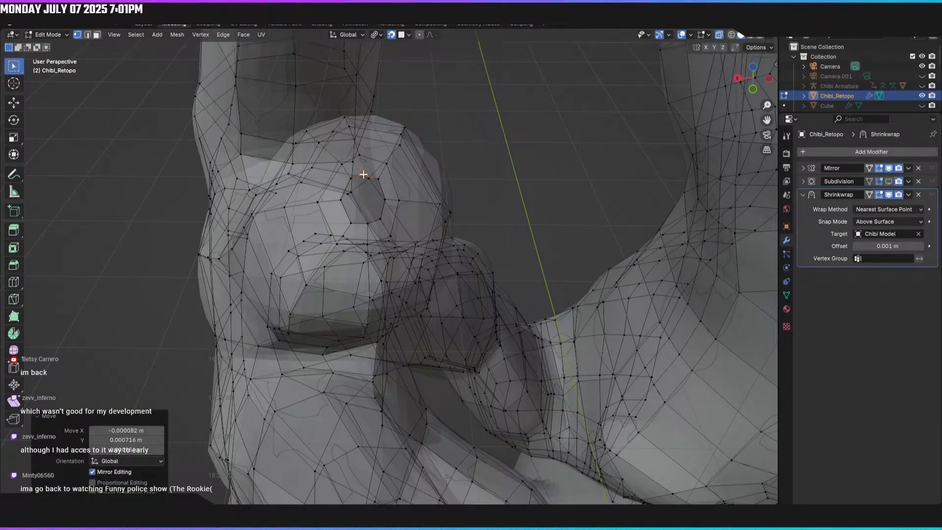
Step: Shift the next vertices down the far side of the smallest ring to space them evenly
{"action": "key", "text": "g"}
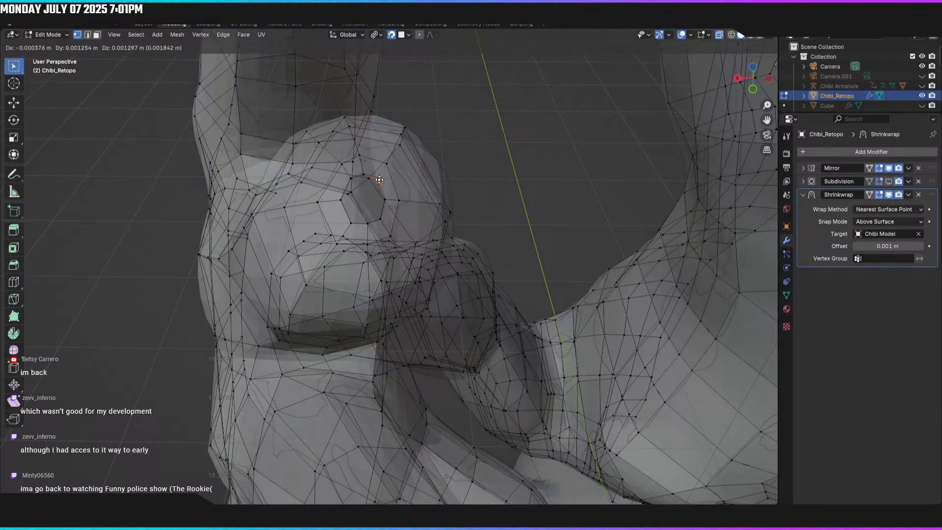
{"action": "left_click", "coordinate": [379, 179]}
{"action": "key", "text": "g"}
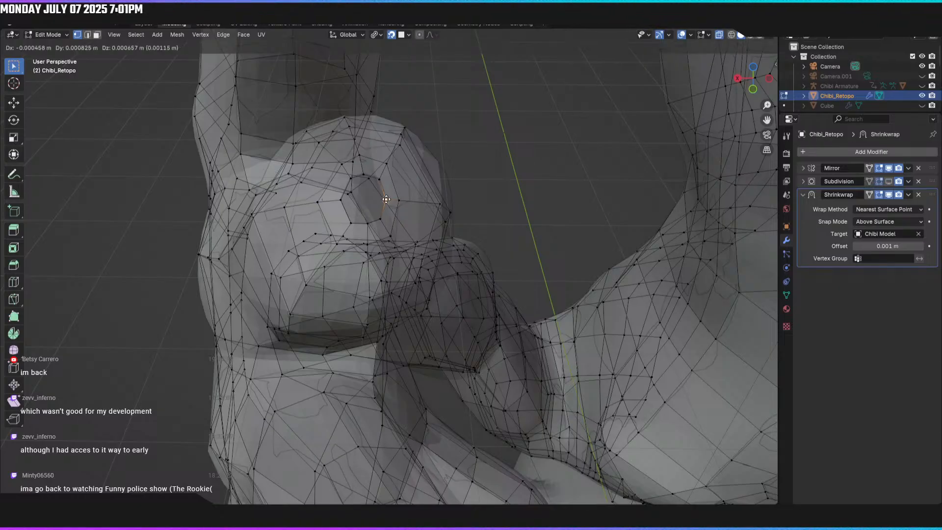
{"action": "left_click", "coordinate": [382, 208]}
{"action": "left_click", "coordinate": [379, 220]}
{"action": "key", "text": "g"}
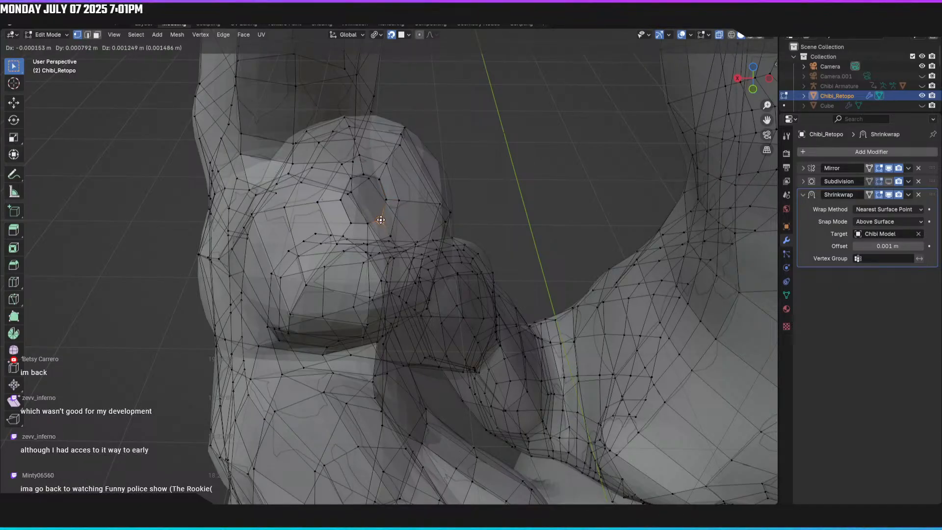
{"action": "left_click", "coordinate": [380, 220]}
Step: Adjust the remaining lower and near-side vertices of the smallest ring to even out the opening
{"action": "left_click", "coordinate": [367, 225]}
{"action": "key", "text": "g"}
{"action": "left_click", "coordinate": [367, 224]}
{"action": "left_click", "coordinate": [352, 221]}
{"action": "key", "text": "g"}
{"action": "left_click", "coordinate": [352, 222]}
{"action": "left_click", "coordinate": [341, 200]}
{"action": "key", "text": "g"}
{"action": "left_click", "coordinate": [341, 200]}
Step: Connect two opposite vertices of the smallest ring with an edge, cut it once and move its midpoint onto the fingertip surface
{"action": "middle_click_drag", "start_coordinate": [373, 220], "coordinate": [368, 214]}
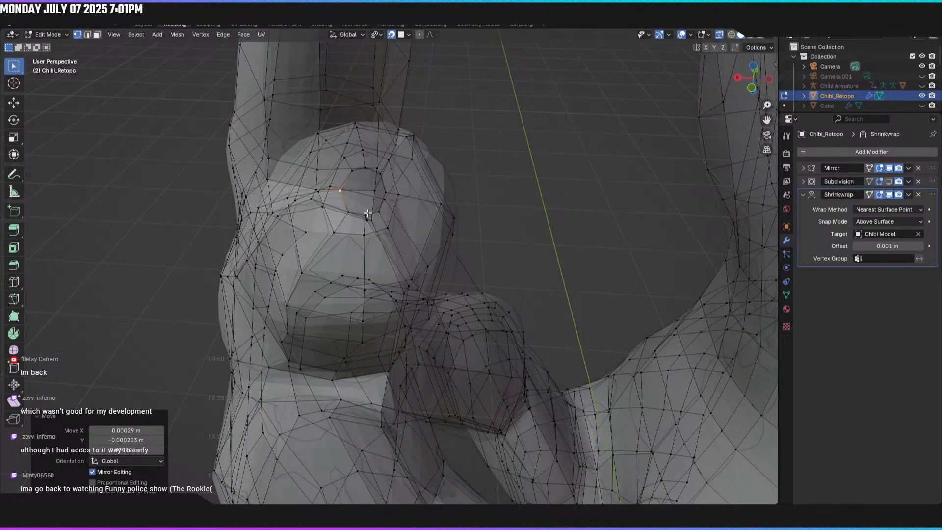
{"action": "left_click", "coordinate": [366, 216]}
{"action": "left_click", "coordinate": [366, 169], "text": "shift"}
{"action": "middle_click_drag", "start_coordinate": [366, 169], "coordinate": [391, 187]}
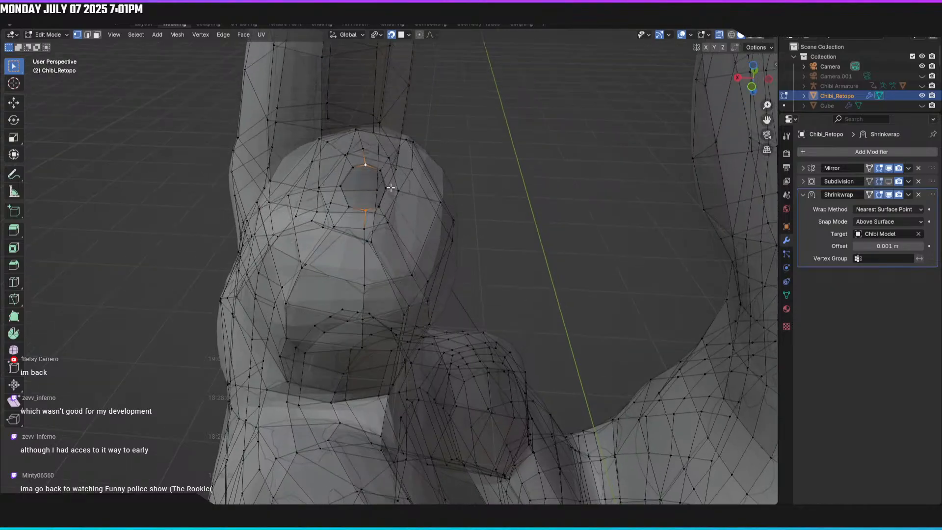
{"action": "key", "text": "ctrl+r"}
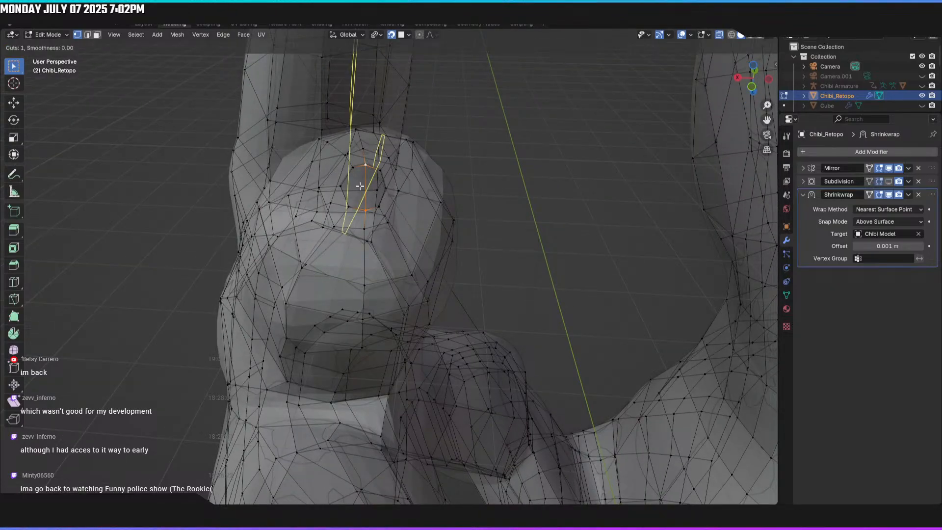
{"action": "left_click", "coordinate": [369, 189]}
{"action": "right_click", "coordinate": [372, 191]}
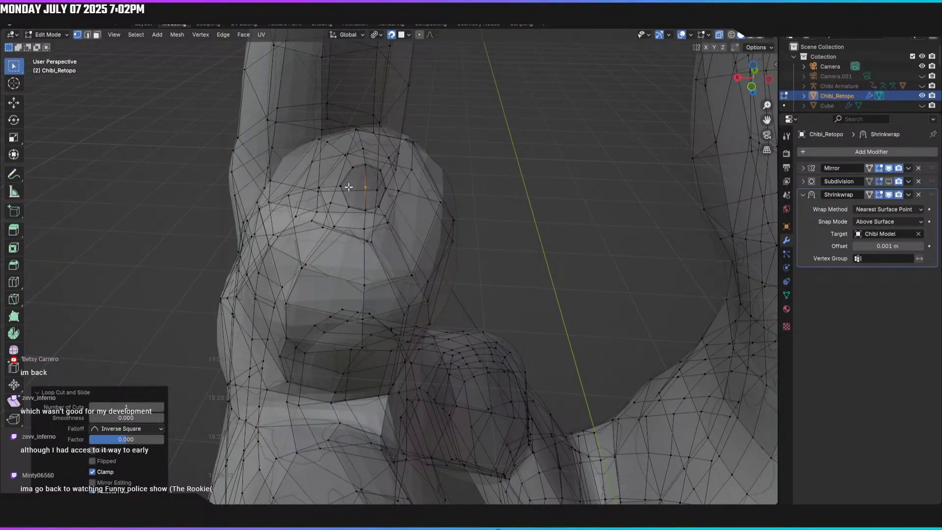
{"action": "key", "text": "g"}
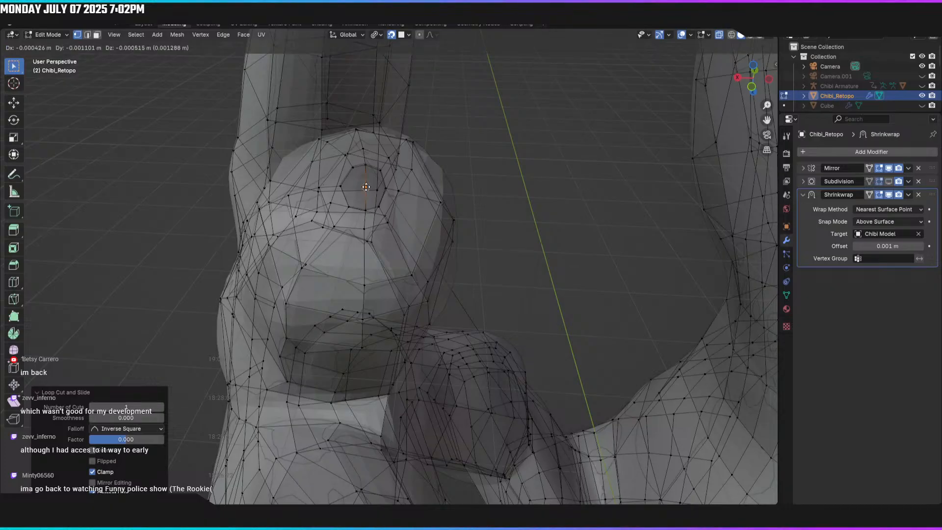
{"action": "left_click", "coordinate": [366, 187]}
Step: Fill the openings on both sides of the bridging edge with four-sided faces to close the fingertip
{"action": "key", "text": "2"}
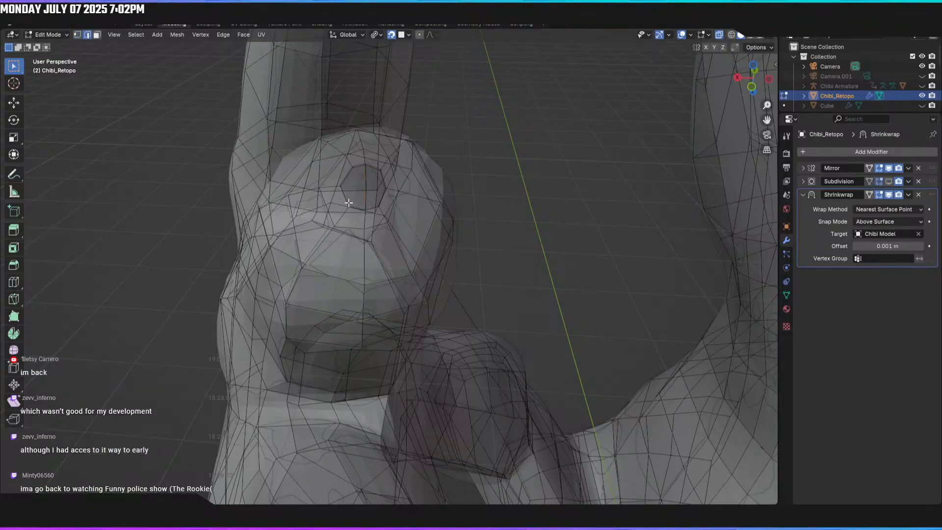
{"action": "left_click", "coordinate": [365, 199], "text": "shift"}
{"action": "key", "text": "f"}
{"action": "middle_click_drag", "start_coordinate": [366, 200], "coordinate": [373, 174]}
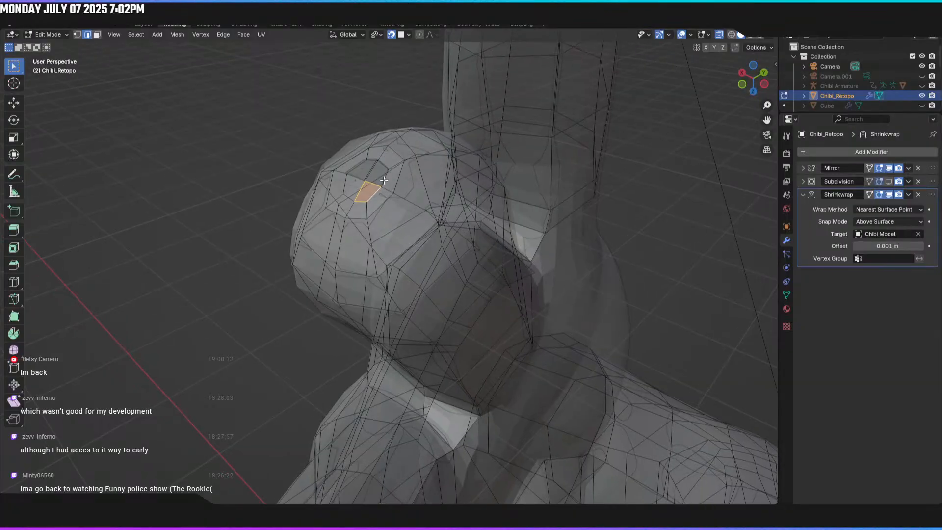
{"action": "key", "text": "f"}
{"action": "left_click", "coordinate": [371, 171]}
{"action": "left_click", "coordinate": [358, 167], "text": "shift"}
{"action": "key", "text": "f"}
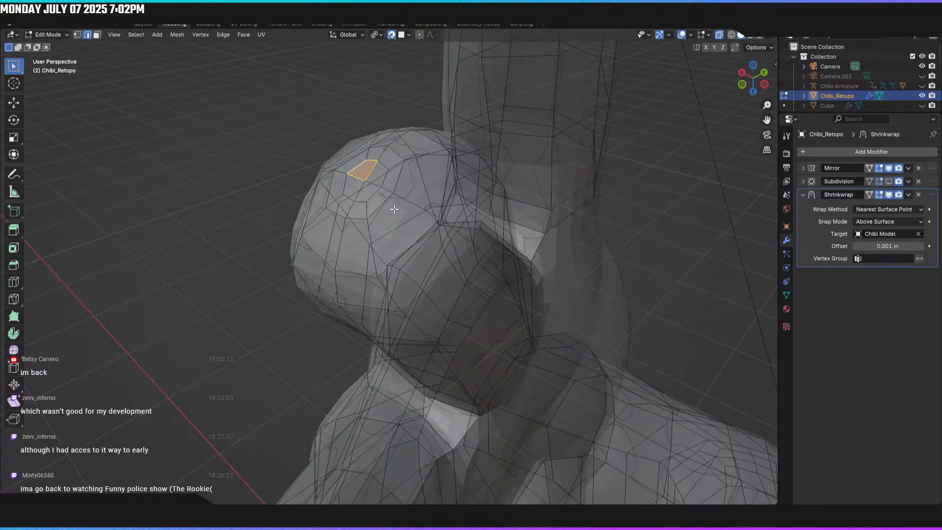
{"action": "scroll", "coordinate": [393, 209], "scroll_direction": "down", "scroll_amount": 2}
{"action": "middle_click_drag", "start_coordinate": [379, 242], "coordinate": [457, 212]}
{"action": "middle_click_drag", "start_coordinate": [459, 220], "coordinate": [494, 227]}
{"action": "middle_click_drag", "start_coordinate": [404, 214], "coordinate": [433, 214]}
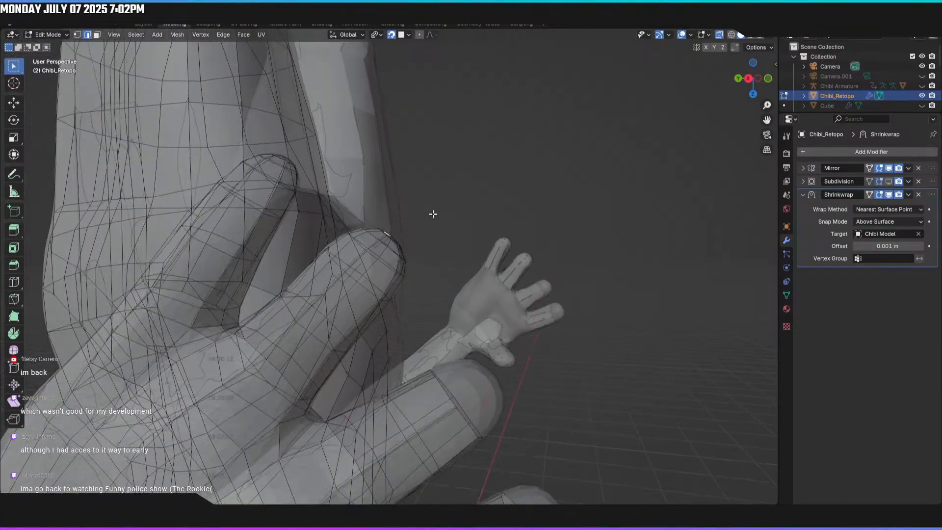
{"action": "middle_click_drag", "start_coordinate": [478, 249], "coordinate": [406, 308]}
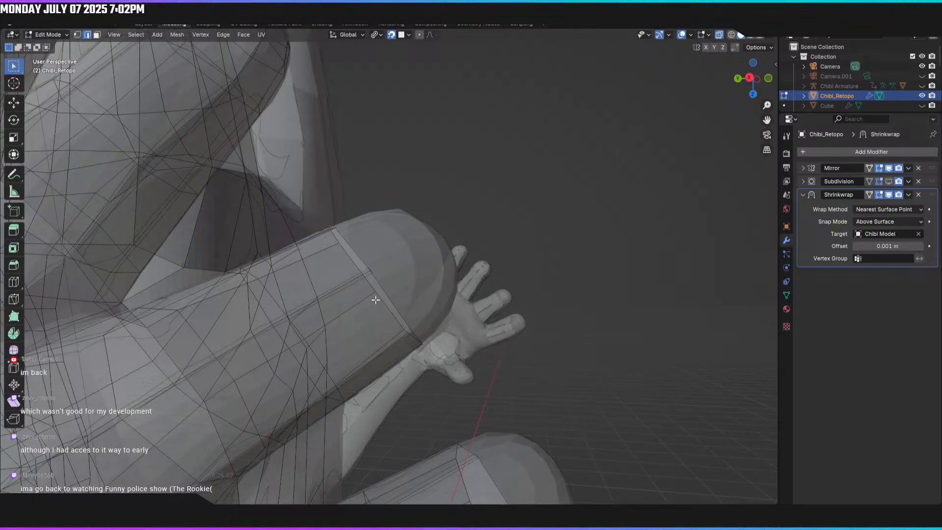
Step: Extrude the open end loop of the unfinished finger beside the capped ones about 0.06 m toward its tip
{"action": "left_click", "coordinate": [385, 294], "text": "alt"}
{"action": "middle_click_drag", "start_coordinate": [385, 294], "coordinate": [391, 306]}
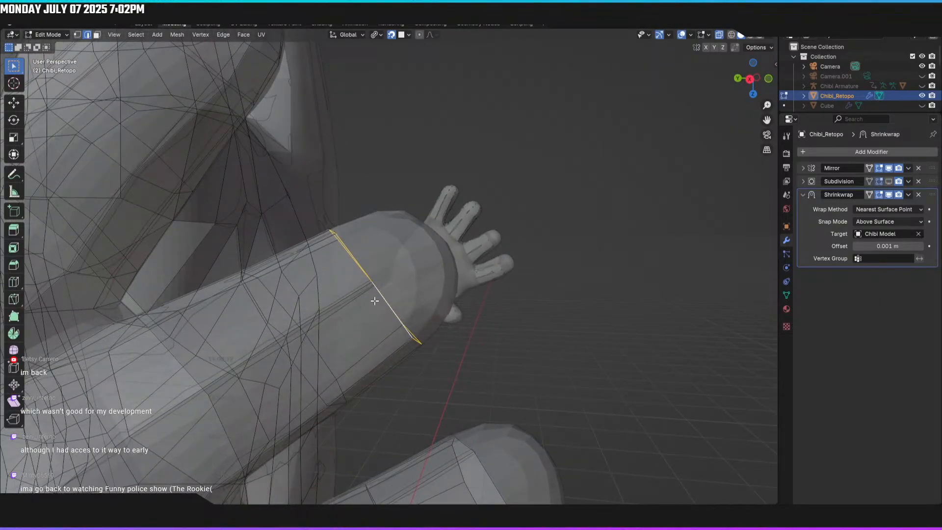
{"action": "key", "text": "g"}
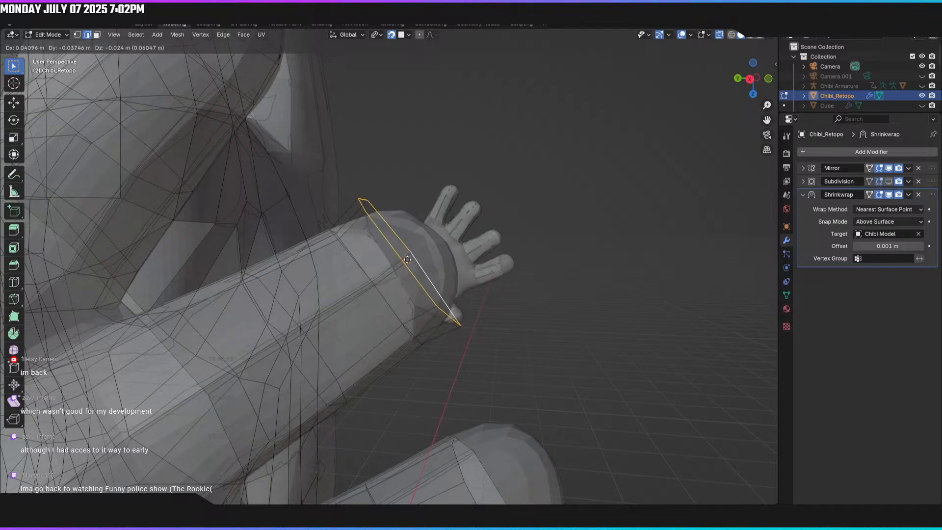
{"action": "left_click", "coordinate": [408, 261]}
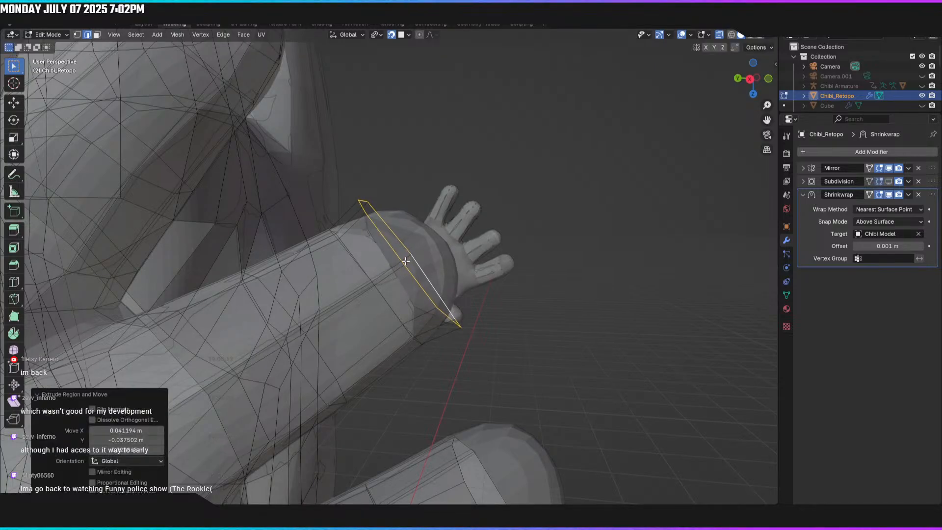
Step: Snap the first two vertices of the newly extruded ring onto the sculpted fingertip surface
{"action": "mouse_move", "coordinate": [408, 261]}
{"action": "middle_mouse_down"}
{"action": "mouse_move", "coordinate": [332, 272]}
{"action": "mouse_move", "coordinate": [390, 260]}
{"action": "middle_mouse_up"}
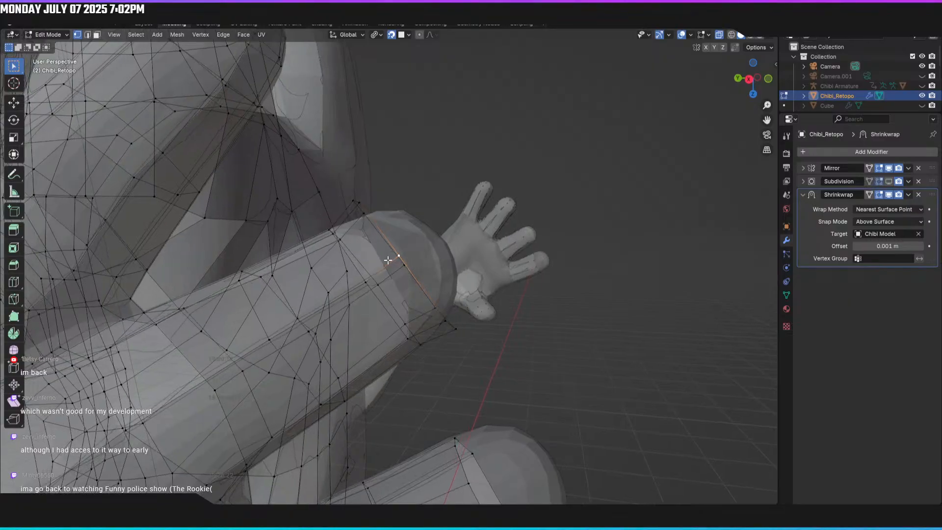
{"action": "key", "text": "g"}
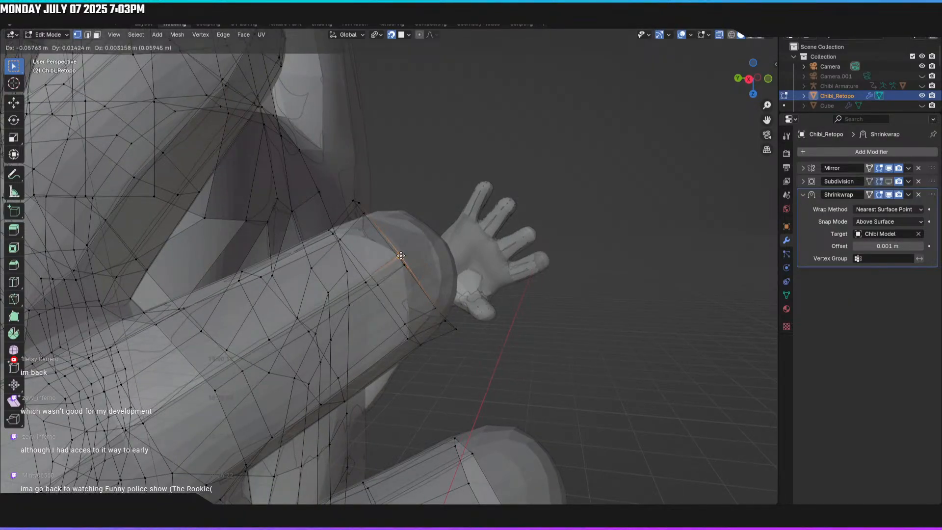
{"action": "left_click", "coordinate": [401, 256]}
{"action": "middle_click_drag", "start_coordinate": [431, 290], "coordinate": [425, 341]}
{"action": "left_click", "coordinate": [374, 274]}
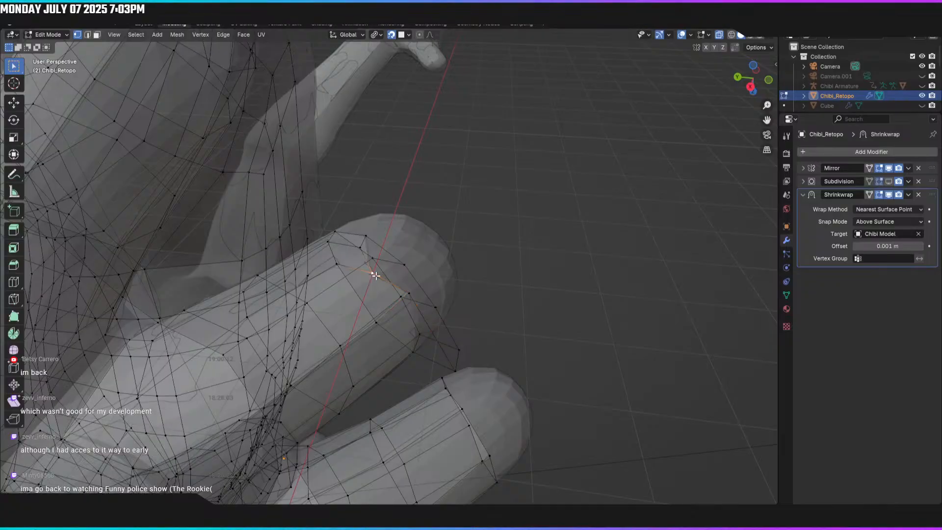
{"action": "middle_click_drag", "start_coordinate": [375, 275], "coordinate": [391, 256]}
{"action": "key", "text": "g"}
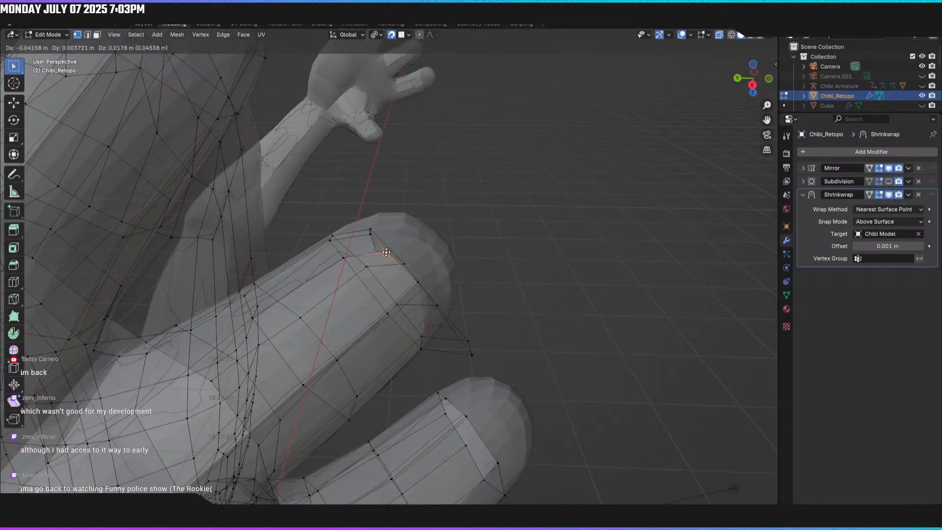
{"action": "left_click", "coordinate": [386, 252]}
Step: Move the next vertices around the far side of the new ring onto the fingertip surface
{"action": "middle_click_drag", "start_coordinate": [430, 283], "coordinate": [396, 294]}
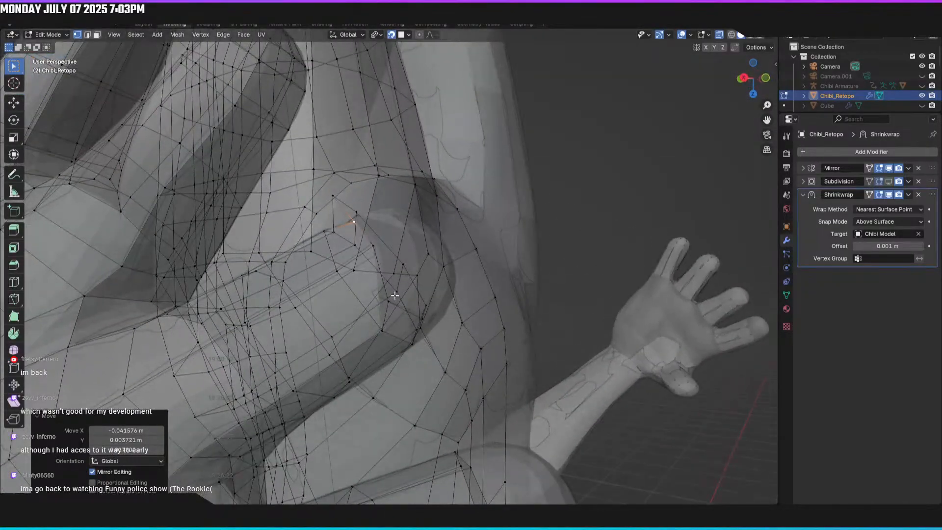
{"action": "left_click", "coordinate": [387, 300]}
{"action": "key", "text": "g"}
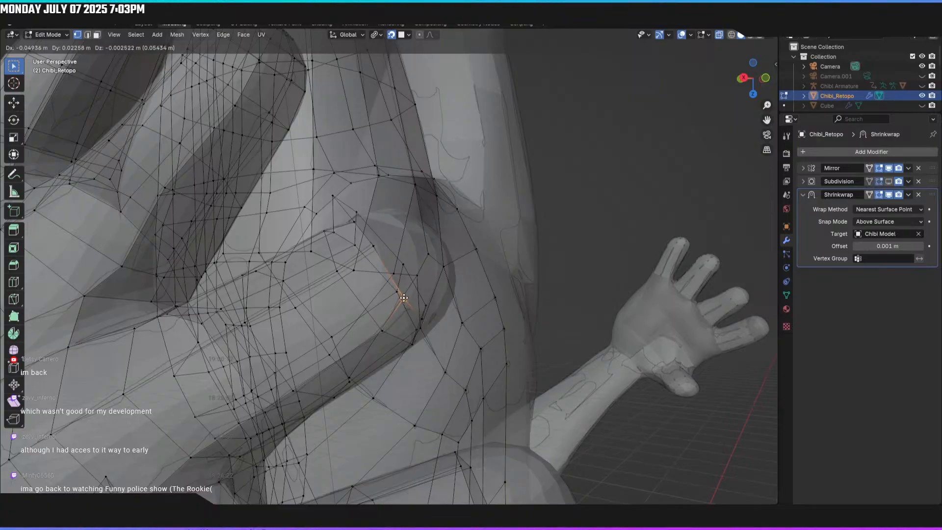
{"action": "left_click", "coordinate": [398, 295]}
{"action": "middle_click_drag", "start_coordinate": [397, 296], "coordinate": [225, 292]}
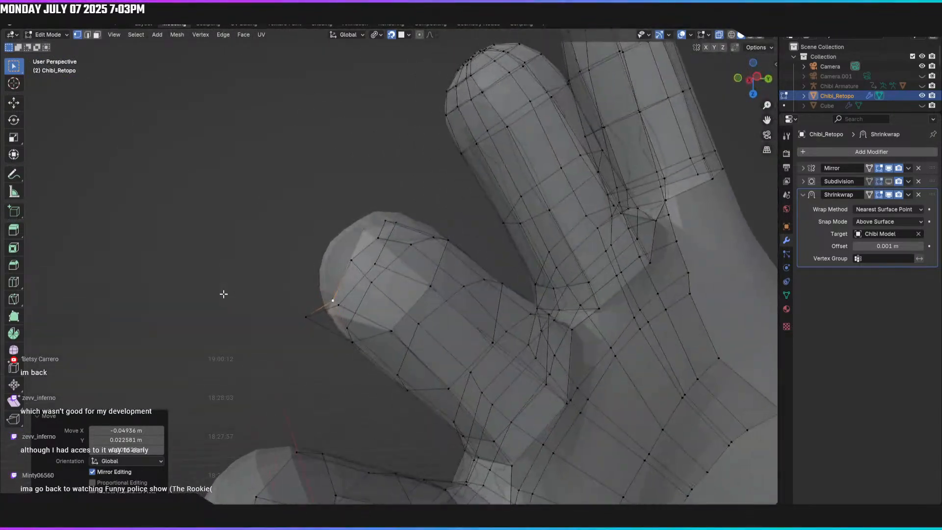
{"action": "left_click", "coordinate": [336, 300]}
{"action": "middle_click_drag", "start_coordinate": [376, 261], "coordinate": [401, 225]}
{"action": "key", "text": "g"}
{"action": "left_click", "coordinate": [373, 260]}
{"action": "left_click", "coordinate": [343, 303]}
{"action": "key", "text": "g"}
{"action": "left_click", "coordinate": [342, 304]}
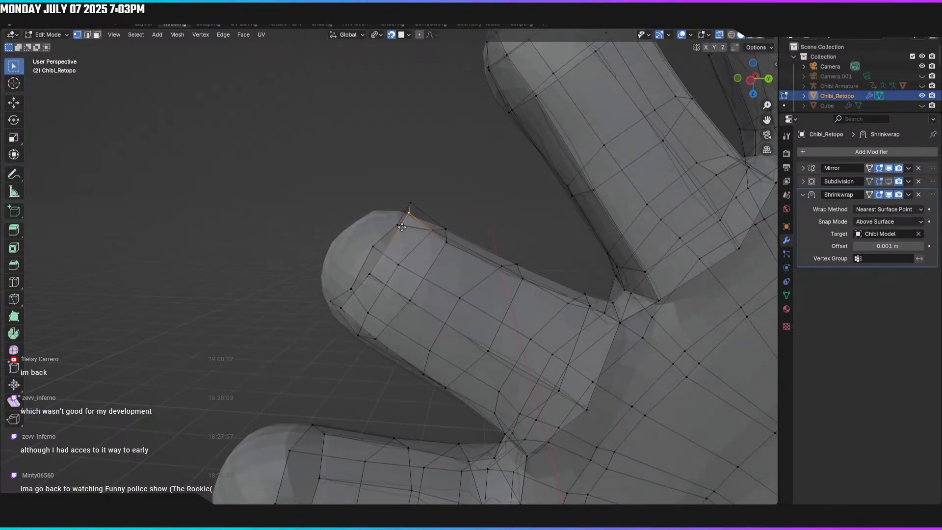
Step: Pull the remaining stray vertices of the new ring onto the fingertip surface to complete the loop
{"action": "key", "text": "g"}
{"action": "left_click", "coordinate": [404, 220]}
{"action": "middle_click_drag", "start_coordinate": [332, 282], "coordinate": [436, 256]}
{"action": "left_click", "coordinate": [295, 307]}
{"action": "middle_click_drag", "start_coordinate": [295, 307], "coordinate": [309, 269]}
{"action": "key", "text": "g"}
{"action": "left_click", "coordinate": [377, 267]}
{"action": "middle_click_drag", "start_coordinate": [374, 267], "coordinate": [559, 427]}
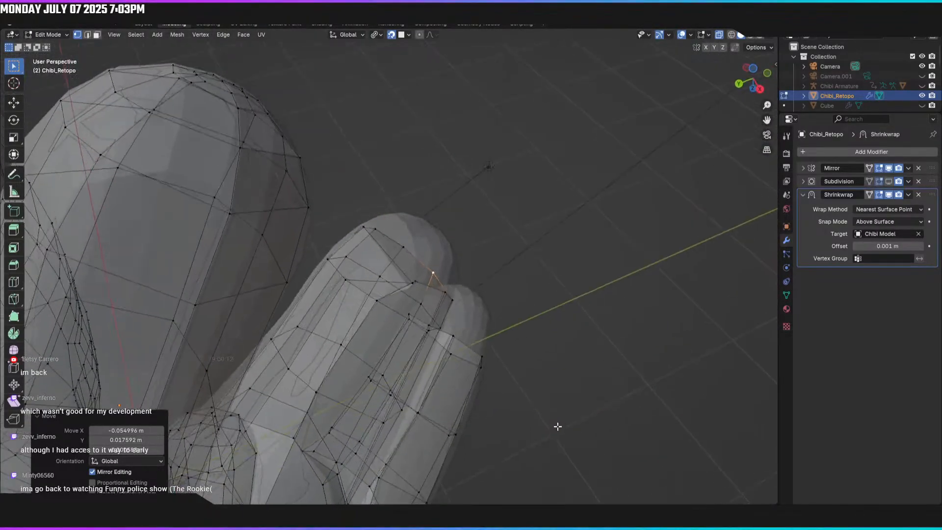
{"action": "left_click", "coordinate": [379, 276]}
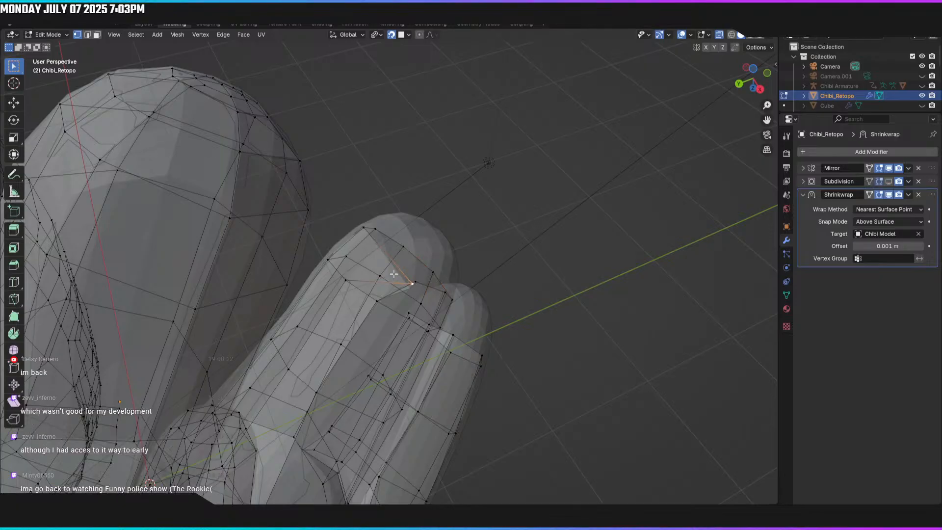
{"action": "key", "text": "g"}
{"action": "left_click", "coordinate": [378, 253]}
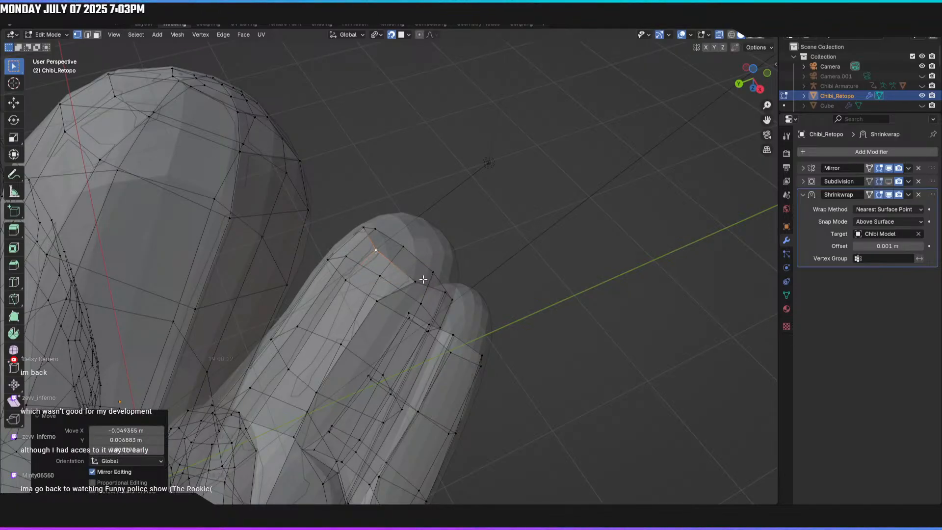
Step: Nudge the upper and lower vertices of the ring along the surface so it follows the finger's cross-section
{"action": "scroll", "coordinate": [399, 268], "scroll_direction": "down", "scroll_amount": 3}
{"action": "middle_click_drag", "start_coordinate": [399, 269], "coordinate": [391, 250]}
{"action": "key", "text": "g"}
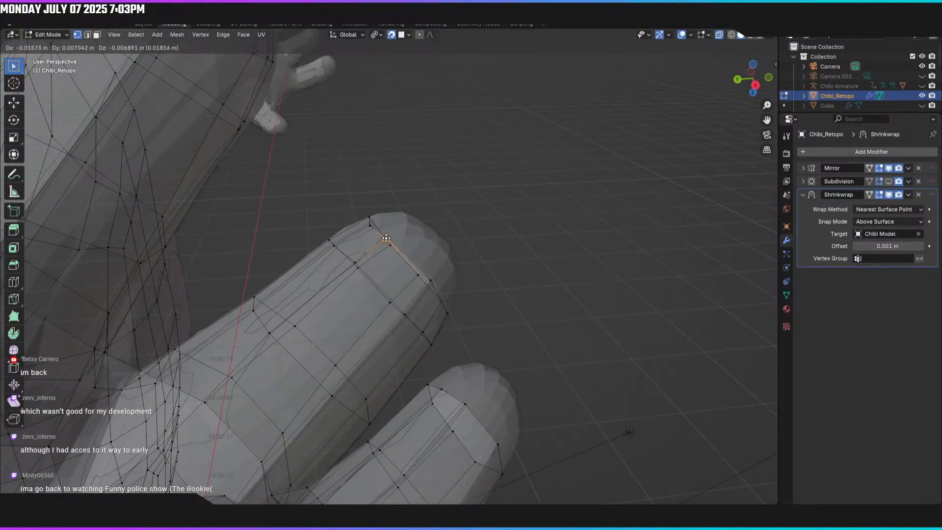
{"action": "left_click", "coordinate": [387, 237]}
{"action": "middle_click_drag", "start_coordinate": [458, 297], "coordinate": [418, 264]}
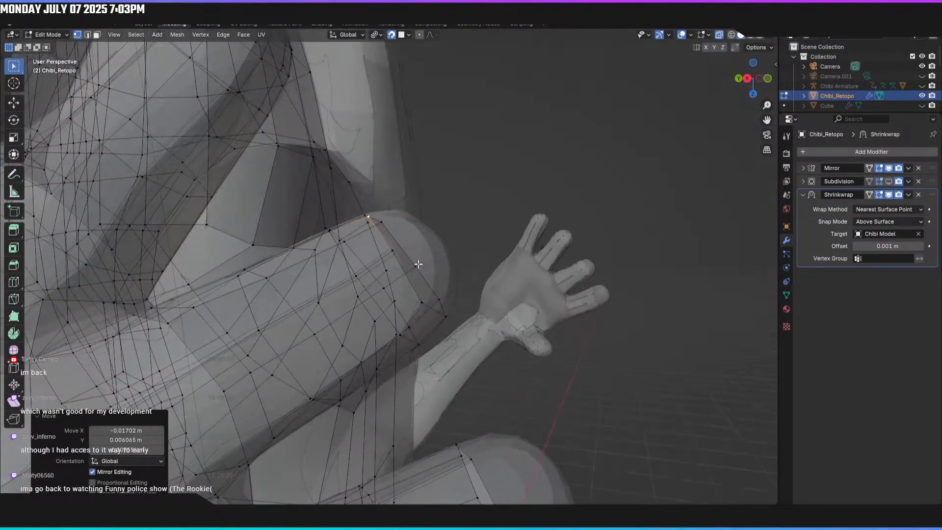
{"action": "left_click", "coordinate": [422, 304]}
{"action": "key", "text": "g"}
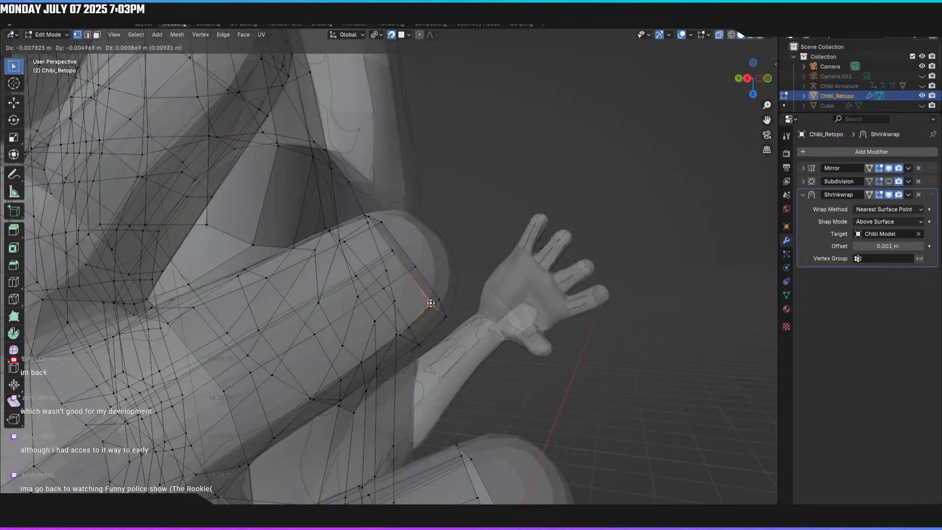
{"action": "left_click", "coordinate": [430, 308]}
{"action": "middle_click_drag", "start_coordinate": [431, 308], "coordinate": [373, 270]}
{"action": "key", "text": "g"}
{"action": "left_click", "coordinate": [440, 312]}
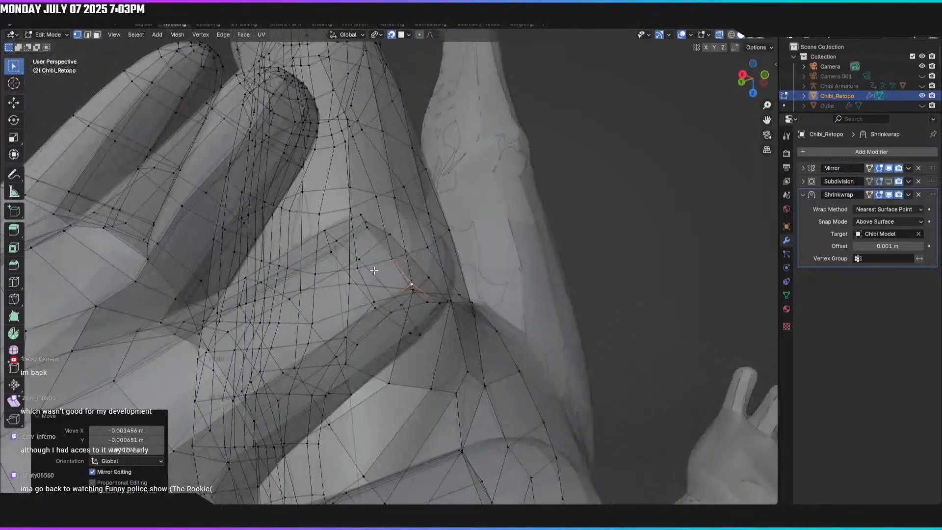
{"action": "key", "text": "g"}
{"action": "left_click", "coordinate": [408, 280]}
Step: Shift two neighbouring vertices on the ring's side facing the adjacent finger to even out their spacing
{"action": "middle_click_drag", "start_coordinate": [366, 304], "coordinate": [501, 393]}
{"action": "scroll", "coordinate": [422, 320], "scroll_direction": "up", "scroll_amount": 5}
{"action": "scroll", "coordinate": [422, 321], "scroll_direction": "down", "scroll_amount": 5}
{"action": "middle_click_drag", "start_coordinate": [437, 324], "coordinate": [446, 311]}
{"action": "scroll", "coordinate": [453, 311], "scroll_direction": "up", "scroll_amount": 2}
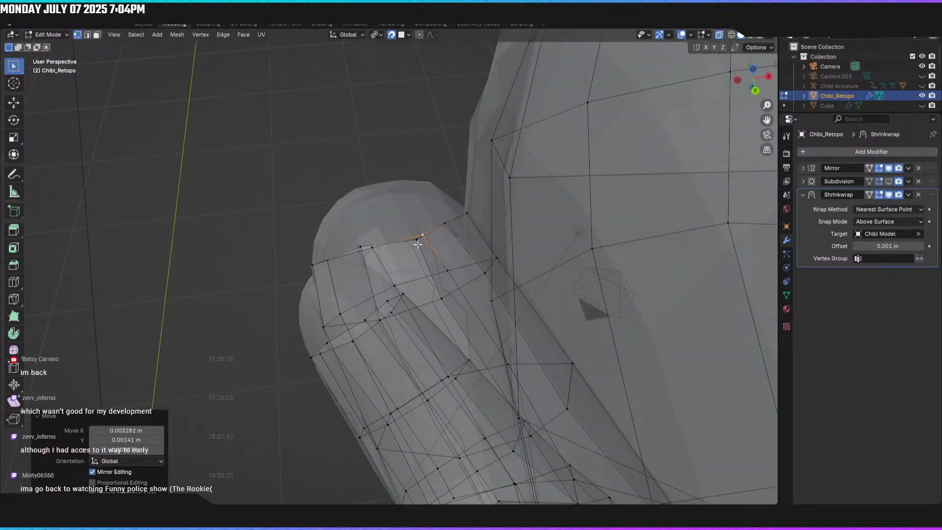
{"action": "middle_click_drag", "start_coordinate": [414, 244], "coordinate": [406, 243]}
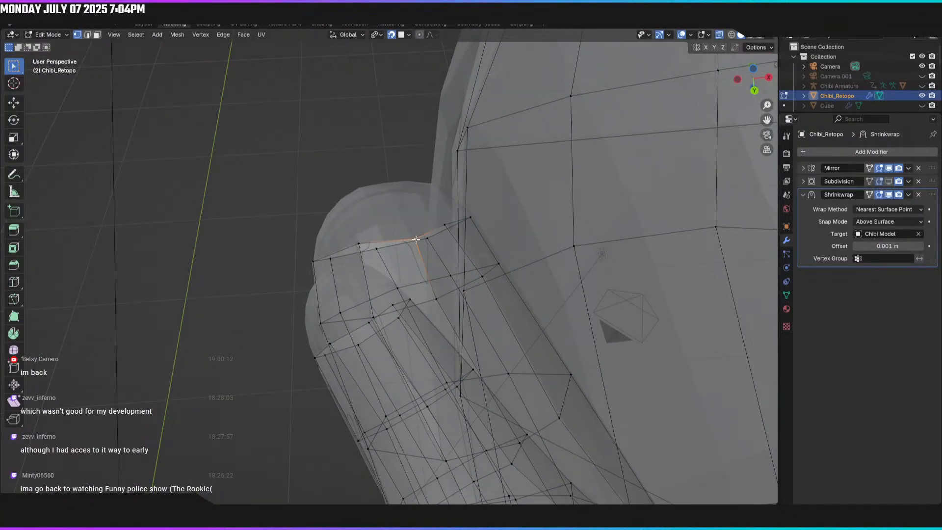
{"action": "key", "text": "g"}
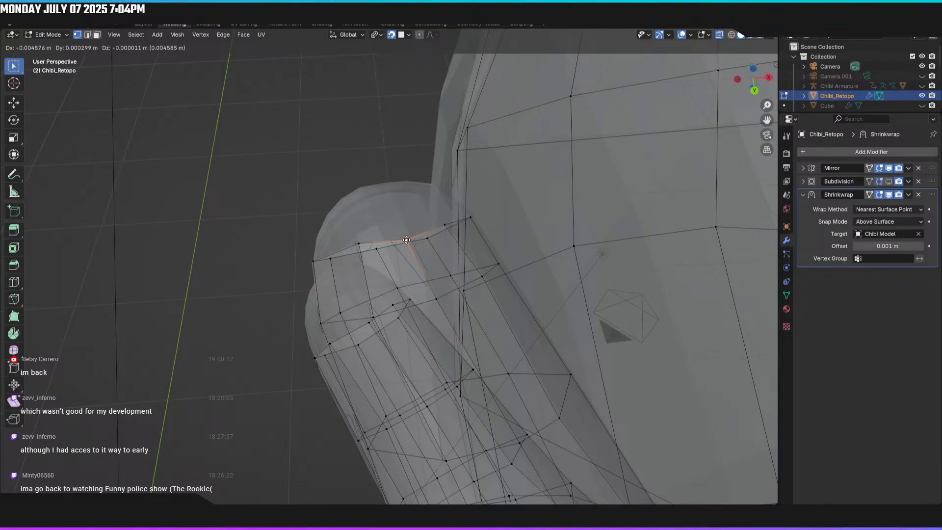
{"action": "left_click", "coordinate": [406, 239]}
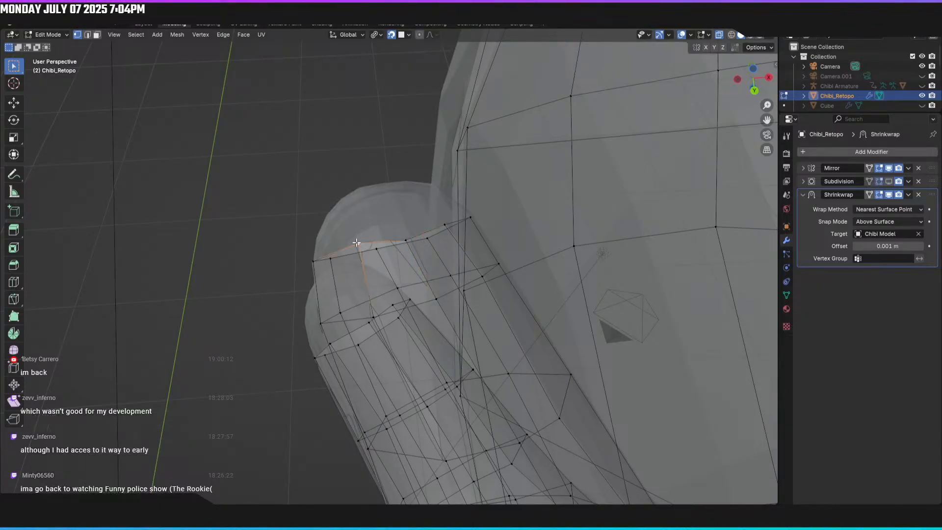
{"action": "middle_click_drag", "start_coordinate": [356, 242], "coordinate": [364, 258]}
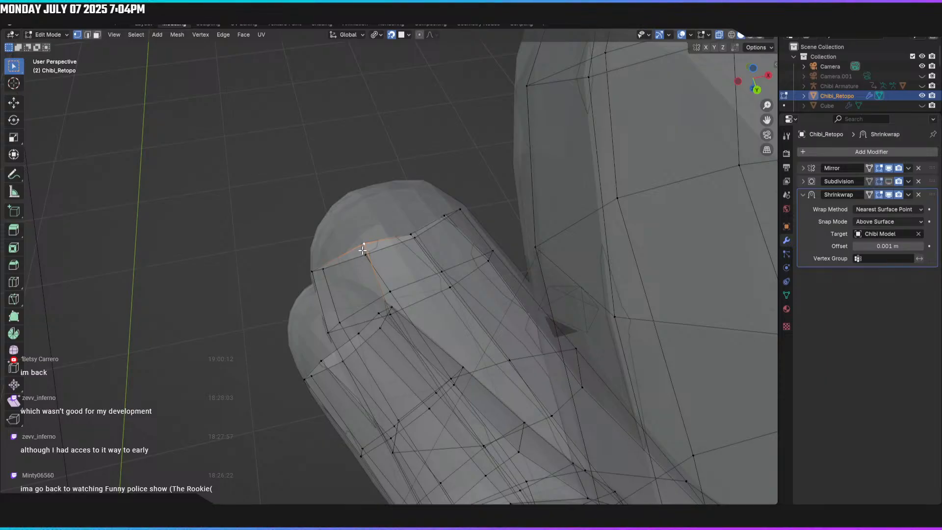
{"action": "key", "text": "g"}
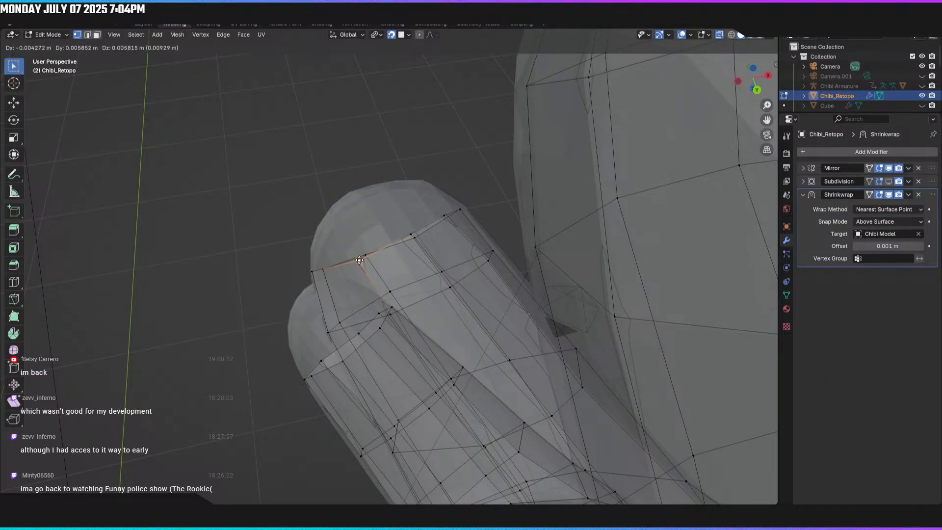
{"action": "left_click", "coordinate": [359, 260]}
Step: Move two vertices on the back of the finger slightly away from the tip to straighten the ring
{"action": "middle_click_drag", "start_coordinate": [361, 257], "coordinate": [411, 222]}
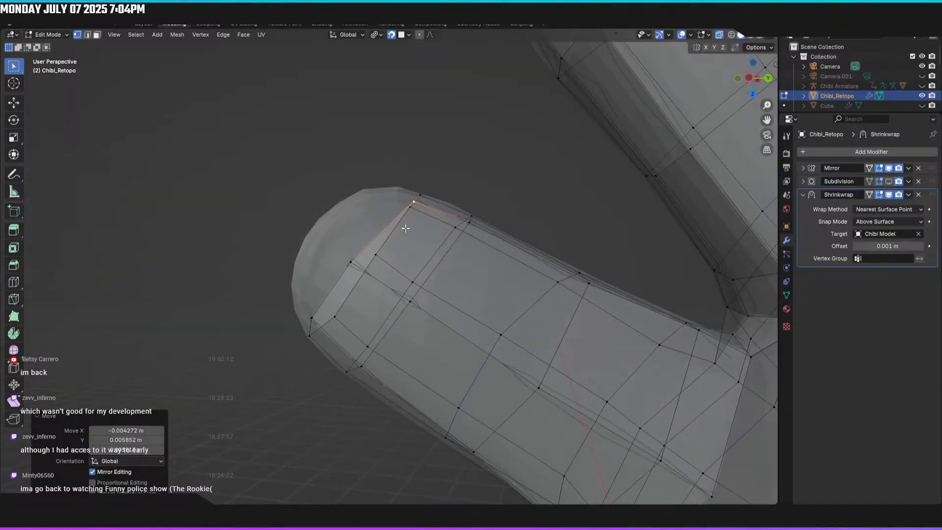
{"action": "left_click", "coordinate": [350, 261]}
{"action": "key", "text": "g"}
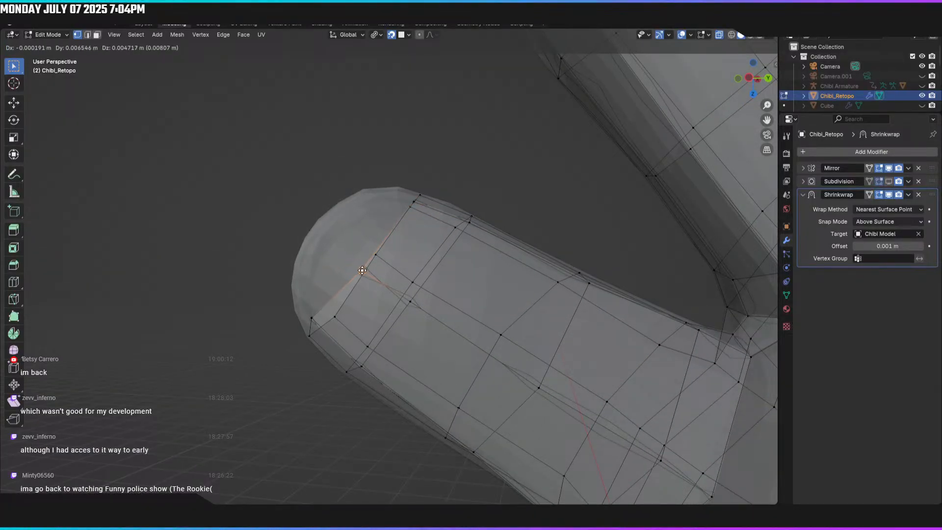
{"action": "left_click", "coordinate": [362, 270]}
{"action": "middle_click_drag", "start_coordinate": [362, 270], "coordinate": [335, 279]}
{"action": "left_click", "coordinate": [335, 280]}
{"action": "key", "text": "g"}
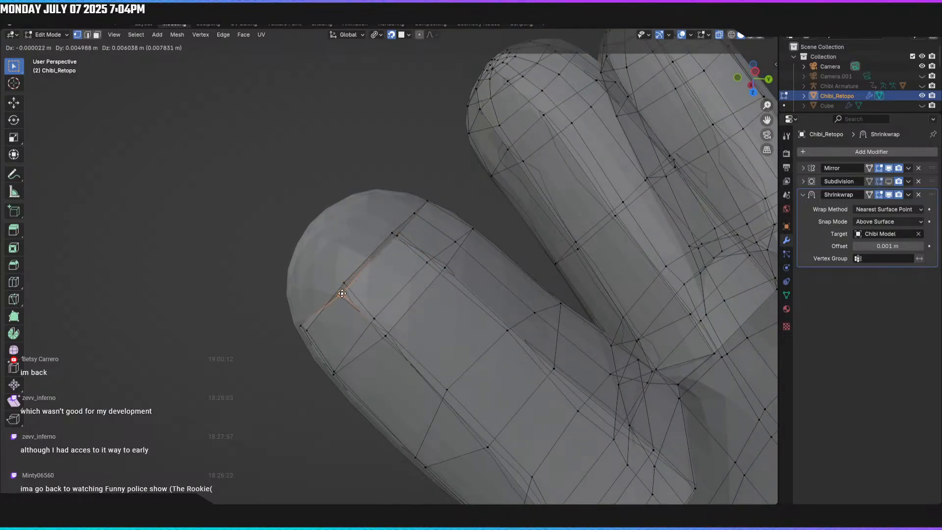
{"action": "left_click", "coordinate": [342, 291]}
Step: Fine-tune two more ring vertices, viewed from the finger's end and underside, to even out the loop
{"action": "middle_click_drag", "start_coordinate": [341, 291], "coordinate": [370, 254]}
{"action": "left_click", "coordinate": [362, 256]}
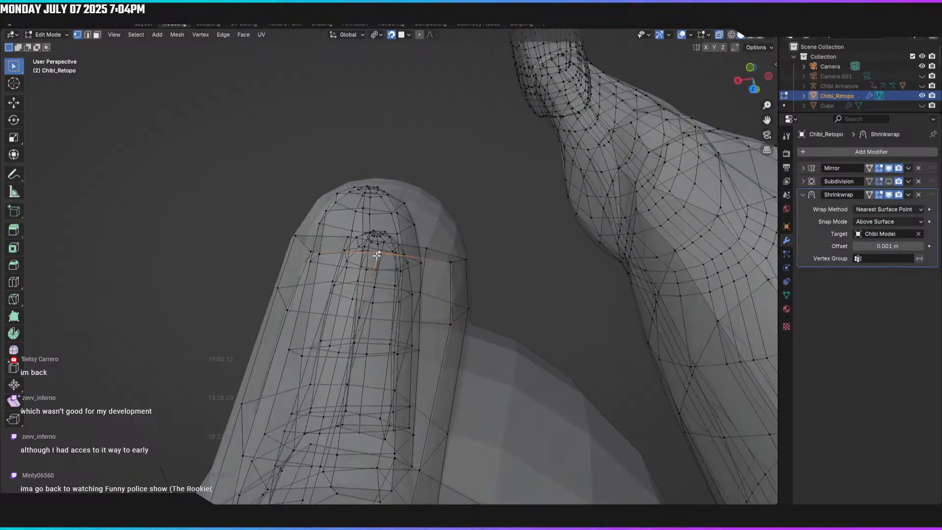
{"action": "key", "text": "g"}
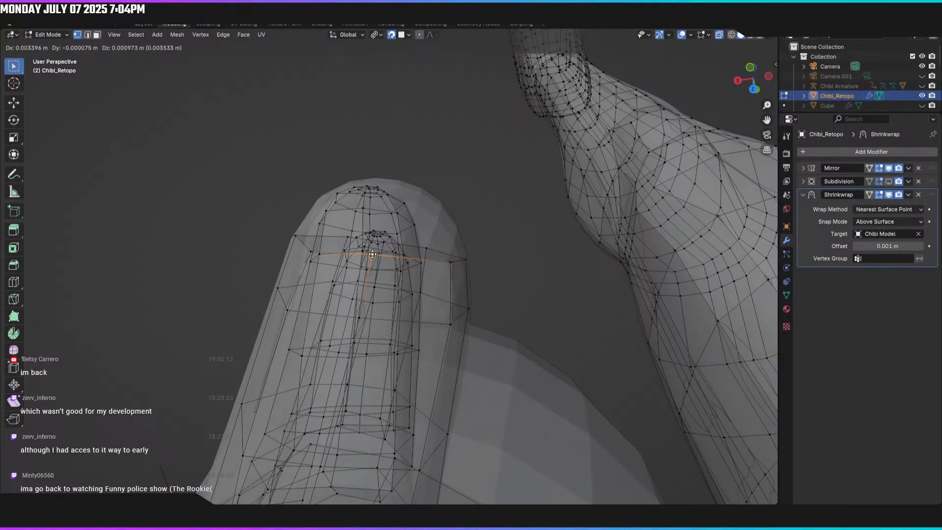
{"action": "left_click", "coordinate": [372, 254]}
{"action": "middle_click_drag", "start_coordinate": [372, 254], "coordinate": [380, 292]}
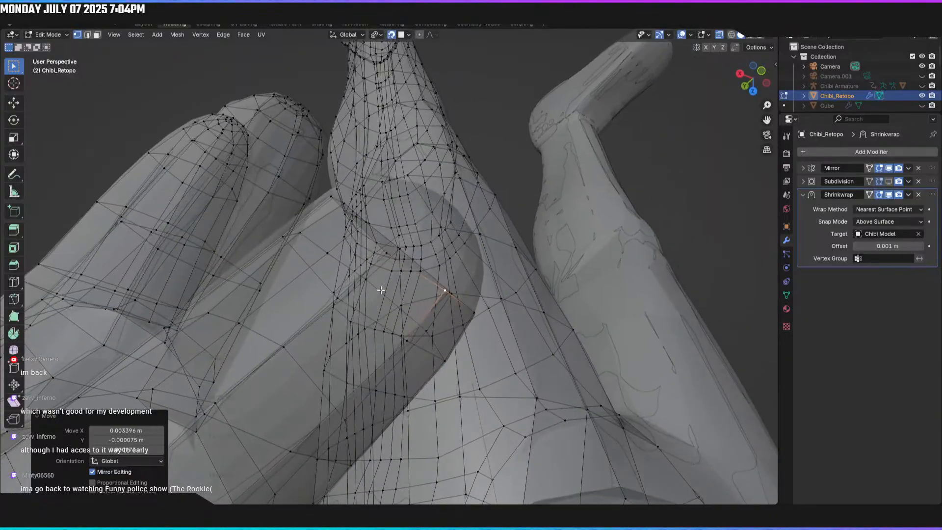
{"action": "key", "text": "g"}
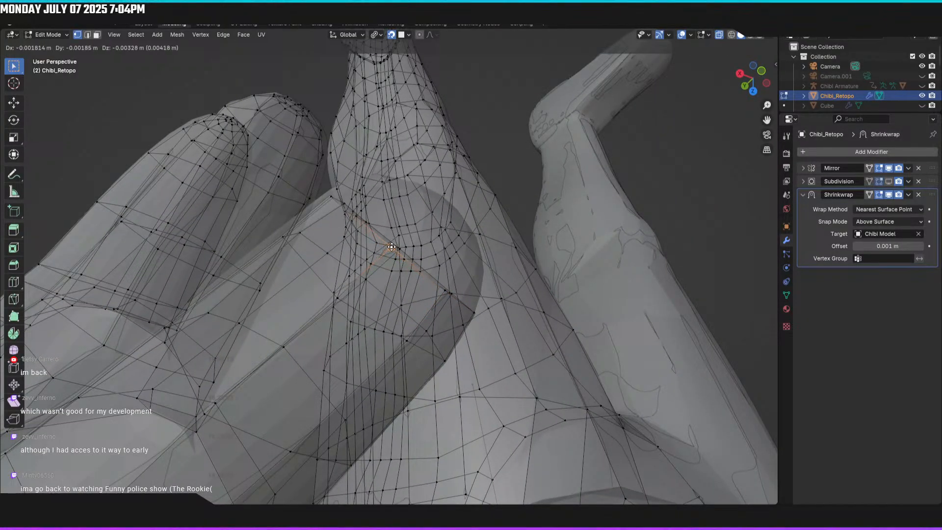
{"action": "left_click", "coordinate": [392, 247]}
Step: Select the finished ring and extrude it about 0.047 m further toward the fingertip
{"action": "middle_click_drag", "start_coordinate": [392, 246], "coordinate": [337, 304]}
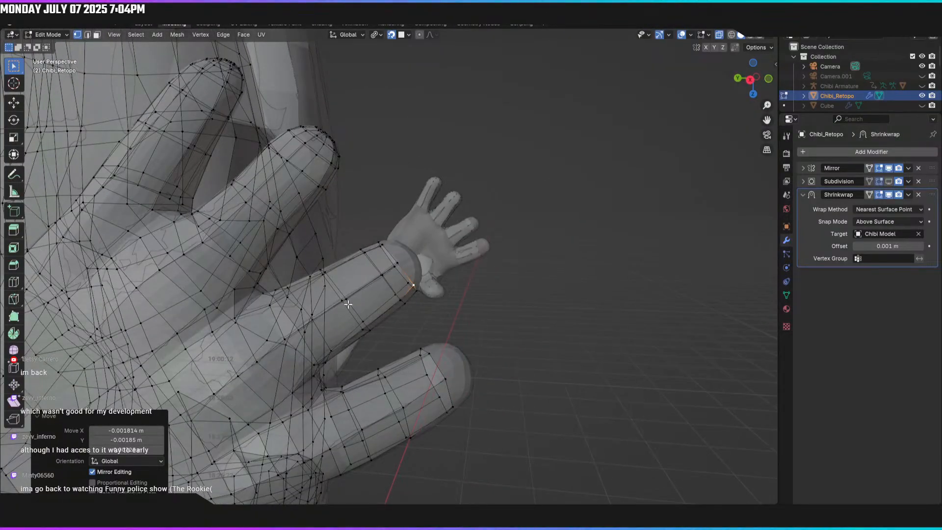
{"action": "scroll", "coordinate": [410, 283], "scroll_direction": "up", "scroll_amount": 2}
{"action": "left_click", "coordinate": [414, 274], "text": "alt"}
{"action": "middle_click_drag", "start_coordinate": [414, 274], "coordinate": [407, 279]}
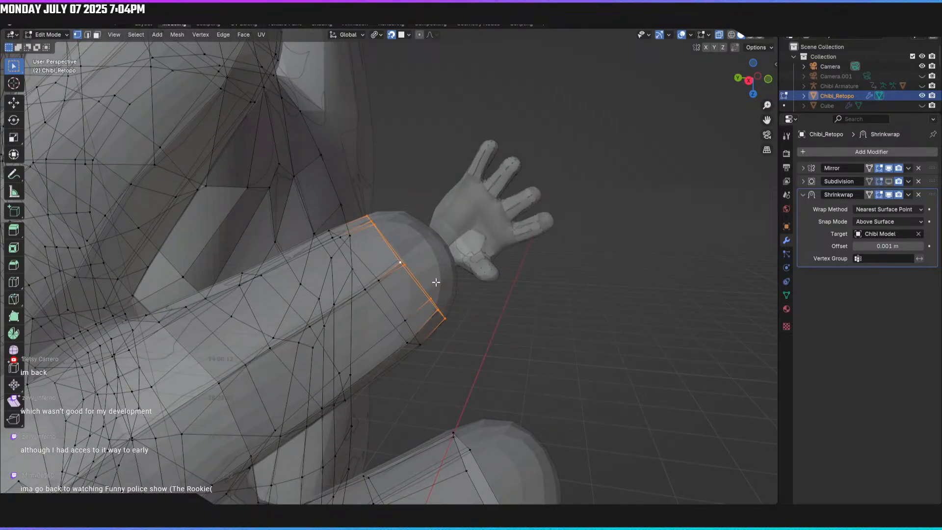
{"action": "key", "text": "g"}
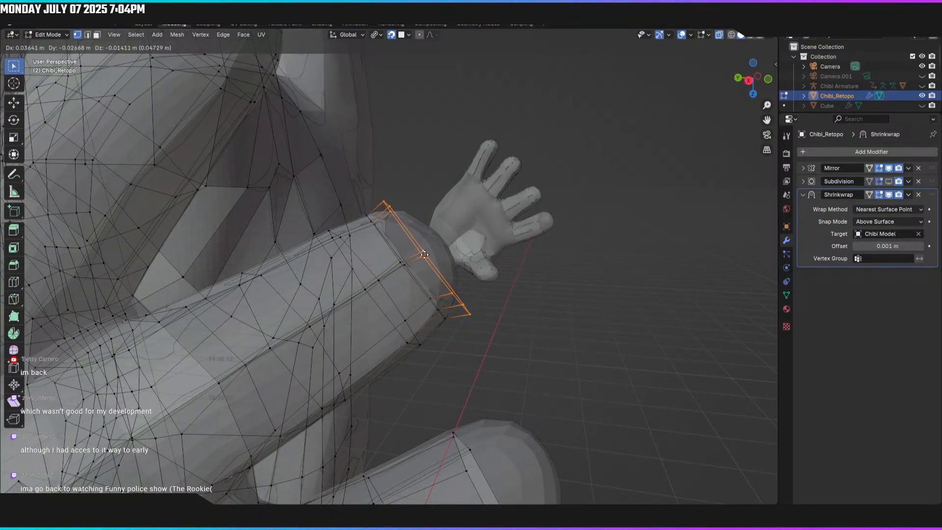
{"action": "left_click", "coordinate": [425, 255]}
Step: Move the new ring's vertices one by one onto the sculpted fingertip, working along the ring's first visible side
{"action": "mouse_move", "coordinate": [424, 255]}
{"action": "middle_mouse_down"}
{"action": "mouse_move", "coordinate": [396, 278]}
{"action": "mouse_move", "coordinate": [429, 244]}
{"action": "middle_mouse_up"}
{"action": "left_click", "coordinate": [401, 262]}
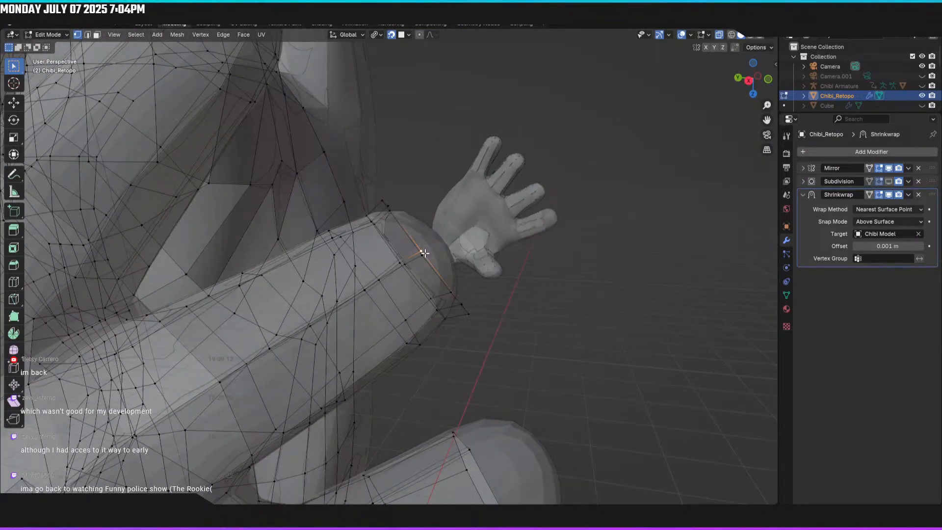
{"action": "key", "text": "g"}
{"action": "left_click", "coordinate": [421, 250]}
{"action": "middle_click_drag", "start_coordinate": [421, 250], "coordinate": [390, 236]}
{"action": "key", "text": "g"}
{"action": "left_click", "coordinate": [441, 291]}
{"action": "left_click", "coordinate": [378, 245]}
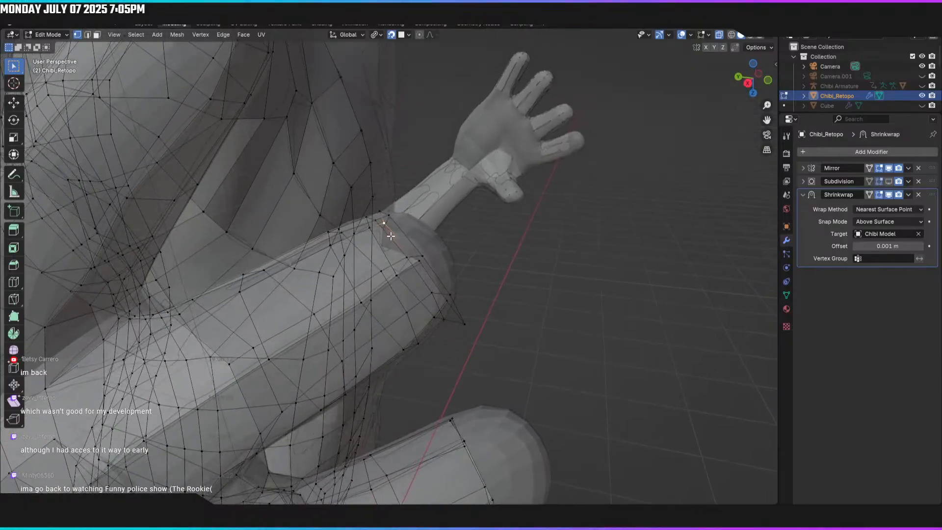
{"action": "left_click_drag", "start_coordinate": [386, 220], "coordinate": [425, 255]}
Step: Reposition the ring vertices on the opposite side of the finger to follow the sculpted surface
{"action": "middle_click_drag", "start_coordinate": [425, 255], "coordinate": [185, 254]}
{"action": "left_click", "coordinate": [359, 256]}
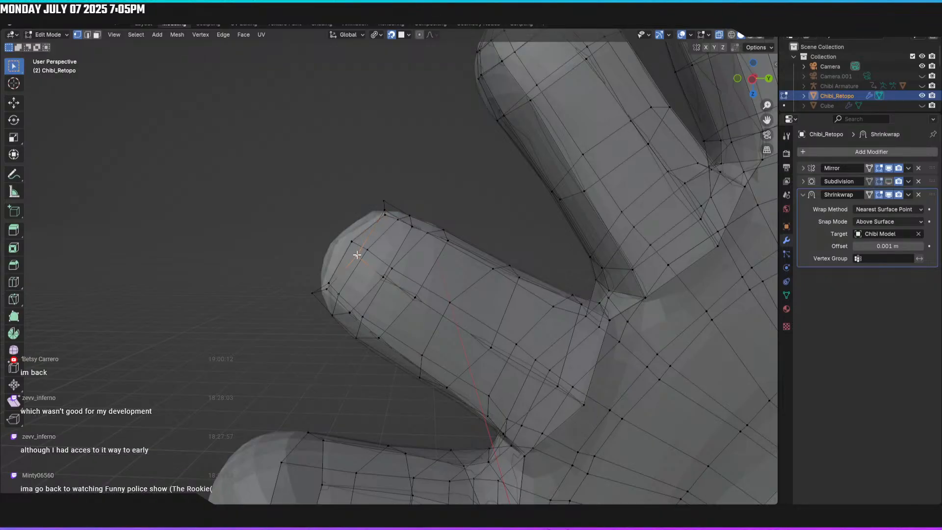
{"action": "middle_click_drag", "start_coordinate": [357, 255], "coordinate": [343, 255]}
{"action": "left_click_drag", "start_coordinate": [356, 254], "coordinate": [347, 256]}
{"action": "middle_click_drag", "start_coordinate": [347, 257], "coordinate": [326, 282]}
{"action": "left_click_drag", "start_coordinate": [326, 283], "coordinate": [326, 286]}
Step: Move the ring's corner vertex on the side facing the adjacent finger about 0.027 m onto the sculpt
{"action": "middle_click_drag", "start_coordinate": [412, 284], "coordinate": [424, 293]}
{"action": "middle_click_drag", "start_coordinate": [396, 211], "coordinate": [370, 234]}
{"action": "left_click", "coordinate": [387, 212]}
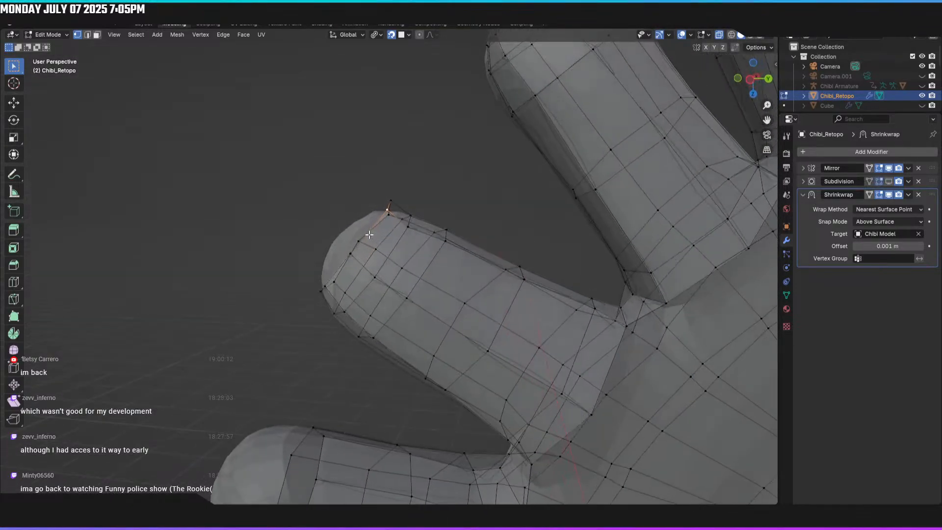
{"action": "key", "text": "g"}
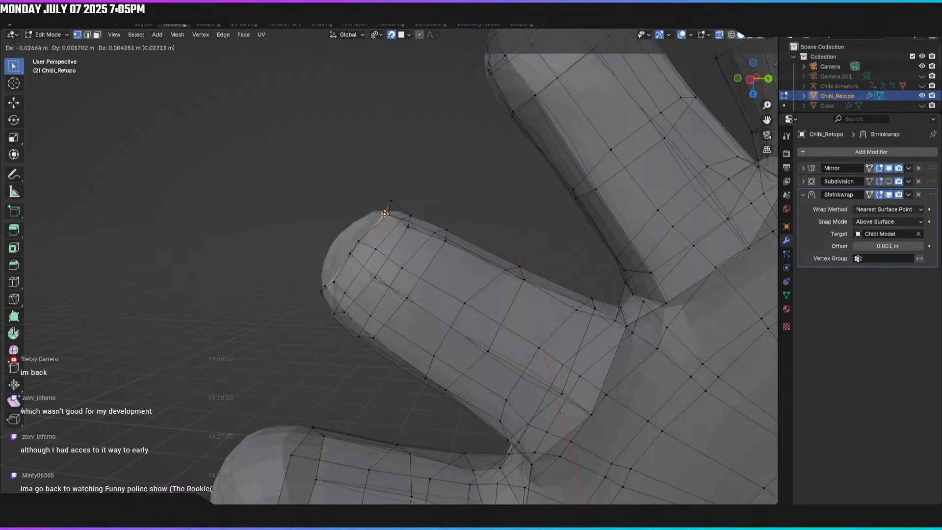
{"action": "left_click", "coordinate": [385, 214]}
{"action": "middle_click_drag", "start_coordinate": [385, 213], "coordinate": [423, 274]}
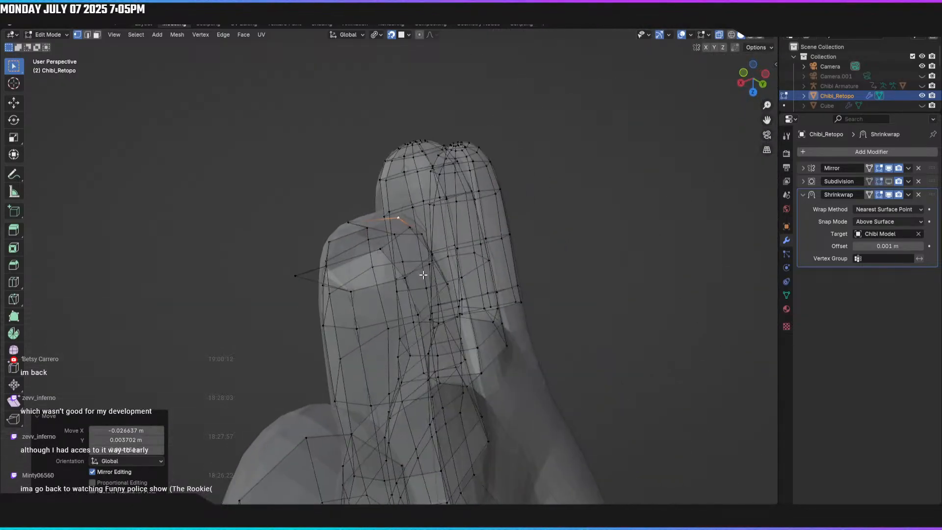
Step: Pull the ring's protruding vertex in to the sculpted fingertip and adjust its neighbours along the loop
{"action": "left_click", "coordinate": [298, 273]}
{"action": "middle_click_drag", "start_coordinate": [297, 273], "coordinate": [361, 245]}
{"action": "key", "text": "g"}
{"action": "left_click", "coordinate": [359, 253]}
{"action": "key", "text": "g"}
{"action": "left_click", "coordinate": [388, 242]}
{"action": "key", "text": "g"}
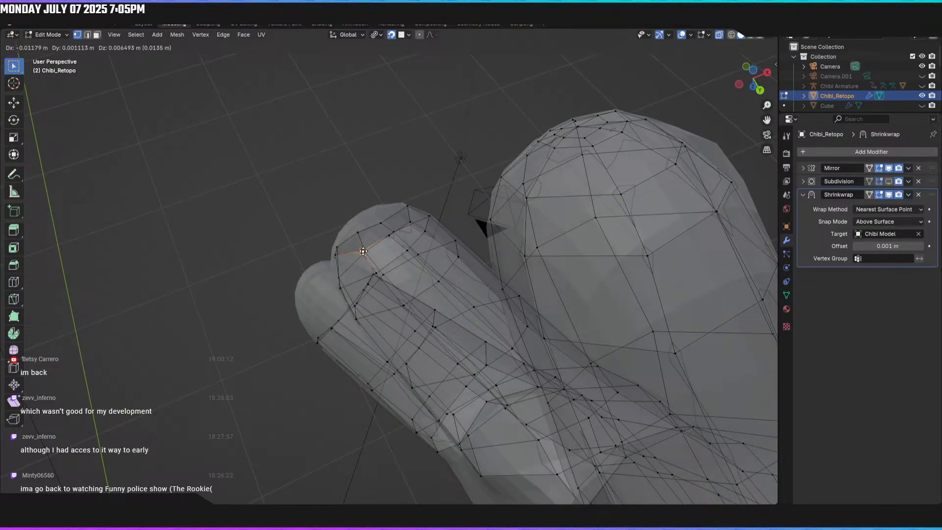
{"action": "left_click", "coordinate": [361, 251]}
{"action": "middle_click_drag", "start_coordinate": [361, 250], "coordinate": [344, 259]}
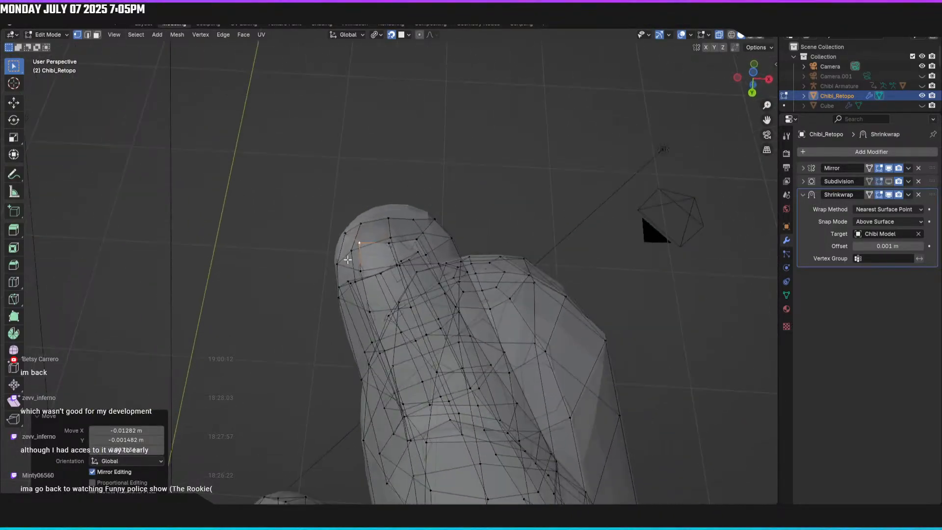
Step: Shift two adjacent ring vertices slightly toward the fingertip to straighten that part of the loop
{"action": "key", "text": "g"}
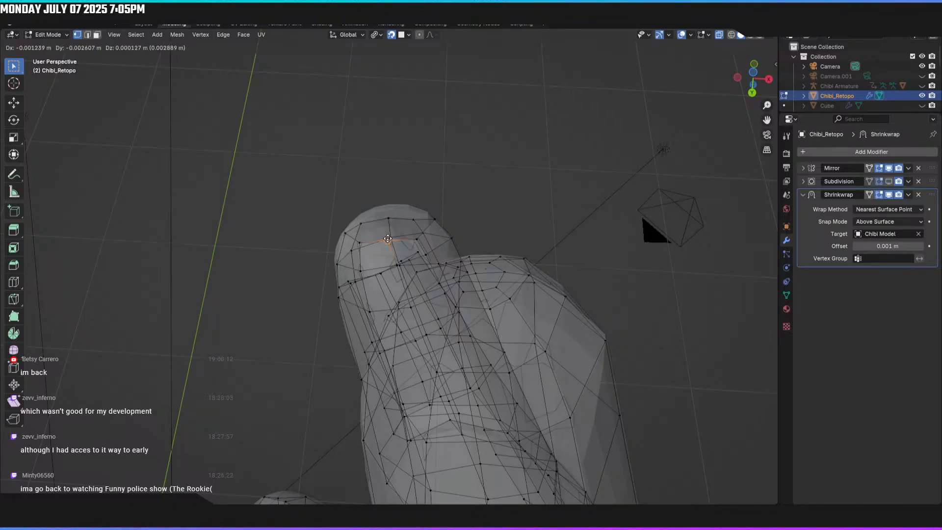
{"action": "left_click", "coordinate": [416, 244]}
{"action": "key", "text": "g"}
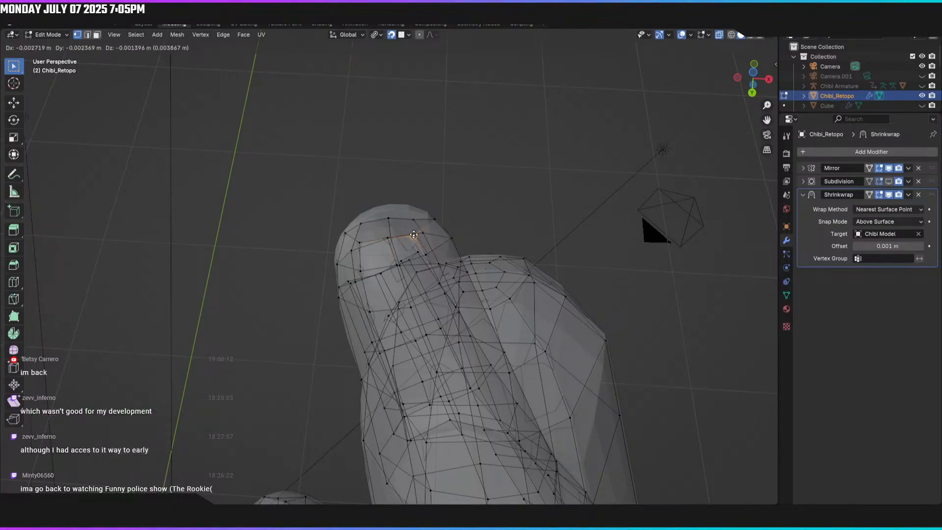
{"action": "left_click", "coordinate": [413, 228]}
{"action": "middle_click_drag", "start_coordinate": [413, 229], "coordinate": [521, 264]}
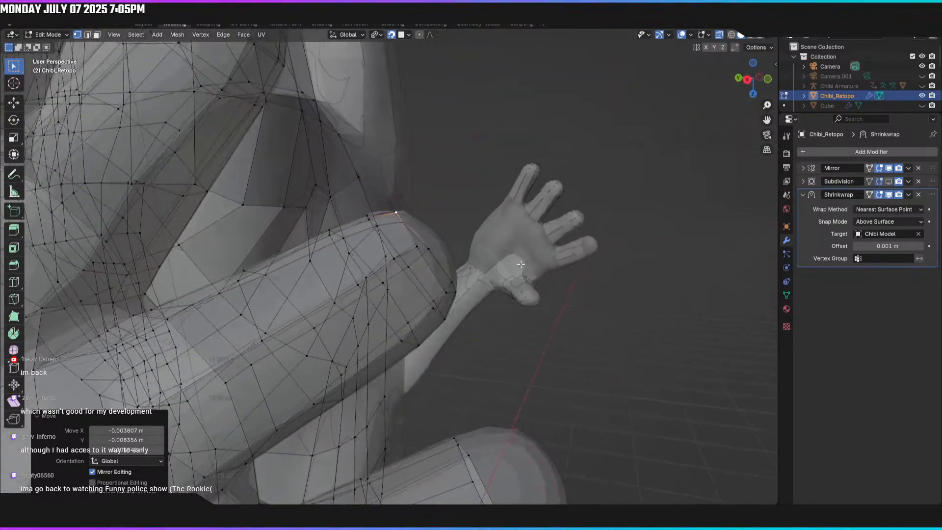
Step: Nudge further ring vertices around the fingertip's side and back to even out their spacing
{"action": "left_click", "coordinate": [416, 247]}
{"action": "left_click_drag", "start_coordinate": [419, 243], "coordinate": [419, 244]}
{"action": "middle_click_drag", "start_coordinate": [491, 292], "coordinate": [434, 258]}
{"action": "key", "text": "g"}
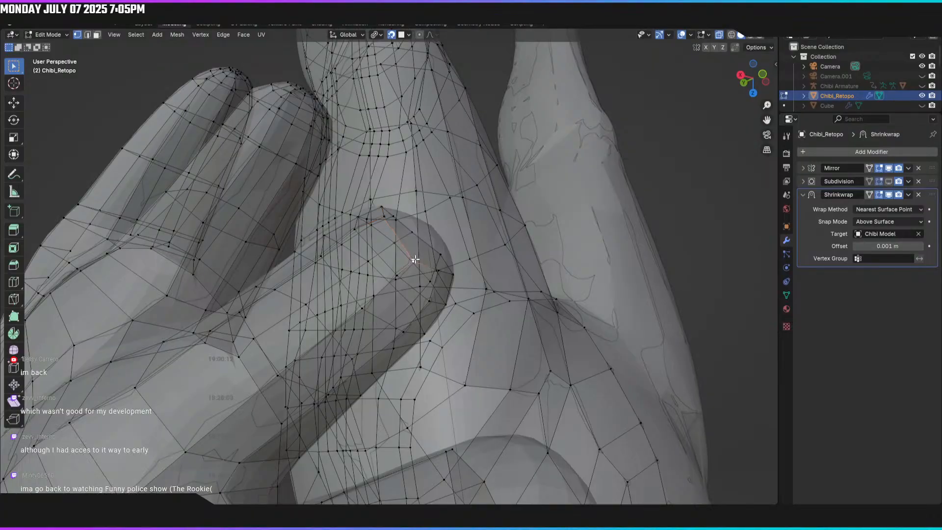
{"action": "left_click", "coordinate": [417, 251]}
{"action": "middle_click_drag", "start_coordinate": [417, 252], "coordinate": [421, 283]}
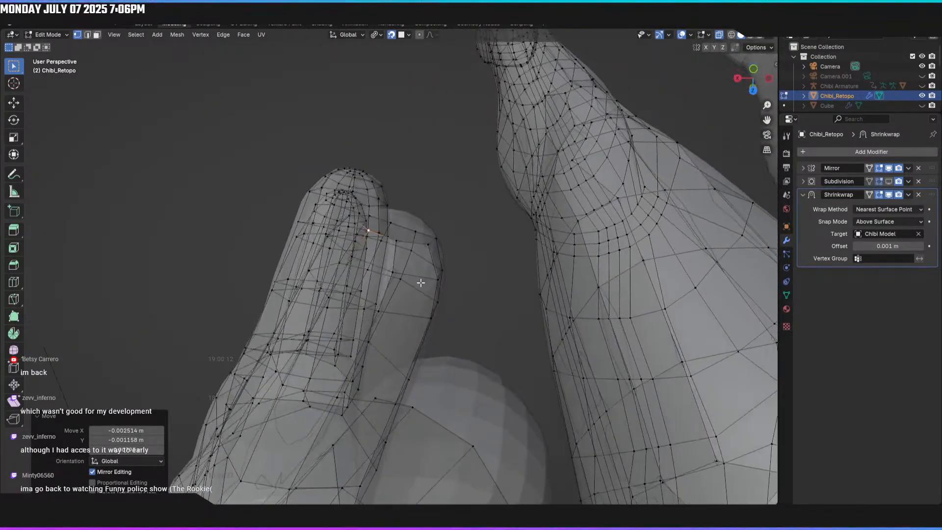
{"action": "key", "text": "g"}
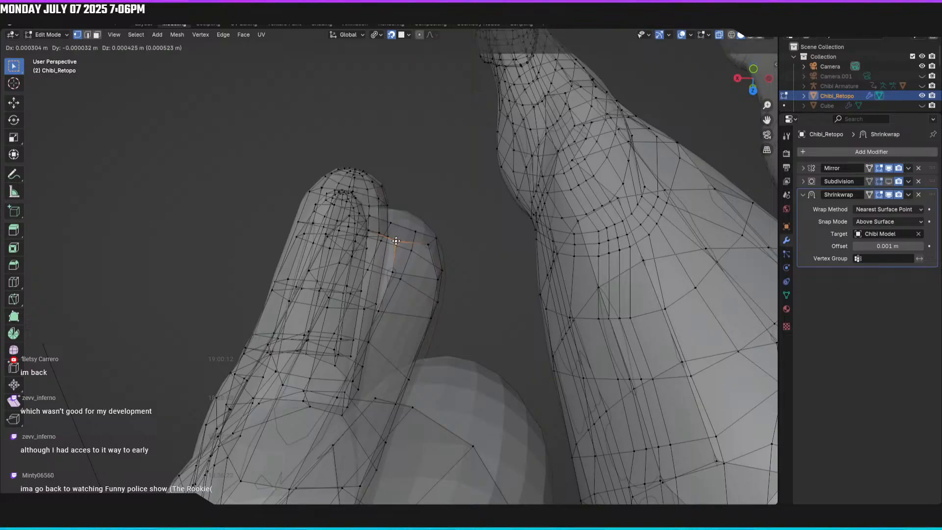
{"action": "left_click", "coordinate": [442, 265]}
Step: Fine-tune one ring vertex seen from the finger's end and another near the adjacent finger to finish the loop
{"action": "middle_click_drag", "start_coordinate": [441, 265], "coordinate": [383, 244]}
{"action": "key", "text": "g"}
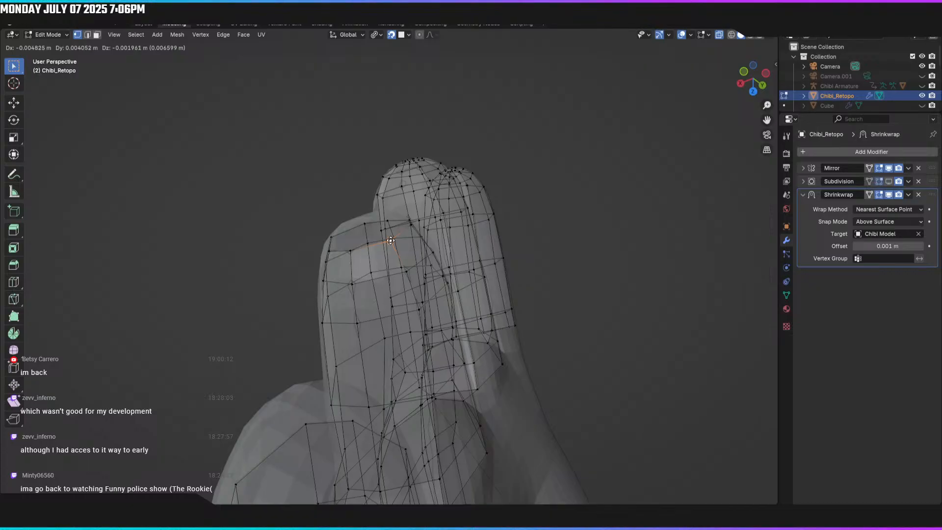
{"action": "left_click", "coordinate": [391, 240]}
{"action": "middle_click_drag", "start_coordinate": [391, 240], "coordinate": [375, 347]}
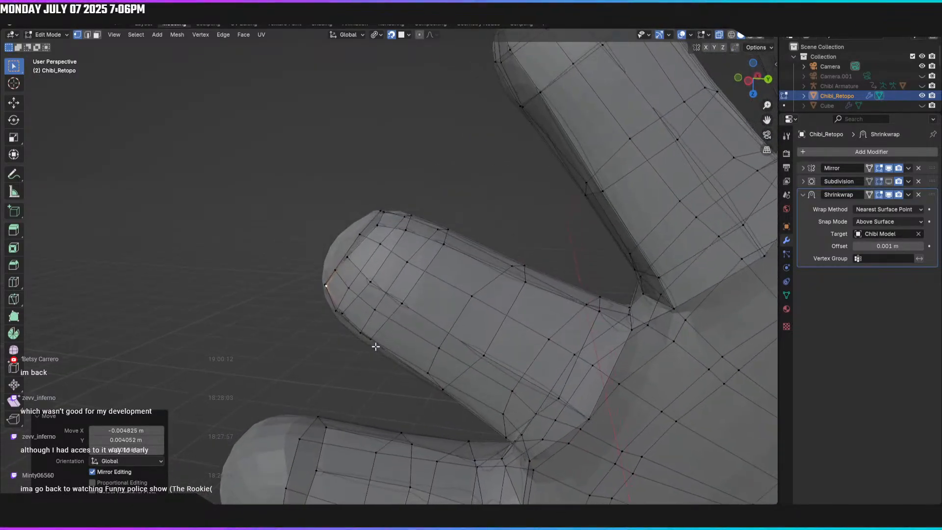
{"action": "left_click", "coordinate": [377, 222]}
{"action": "key", "text": "g"}
{"action": "left_click", "coordinate": [375, 221]}
{"action": "middle_click_drag", "start_coordinate": [387, 200], "coordinate": [337, 256]}
Step: Select the finished ring, extrude it scaled to 0.868, and move the new ring about 0.028 m toward the fingertip
{"action": "left_click", "coordinate": [380, 251], "text": "alt"}
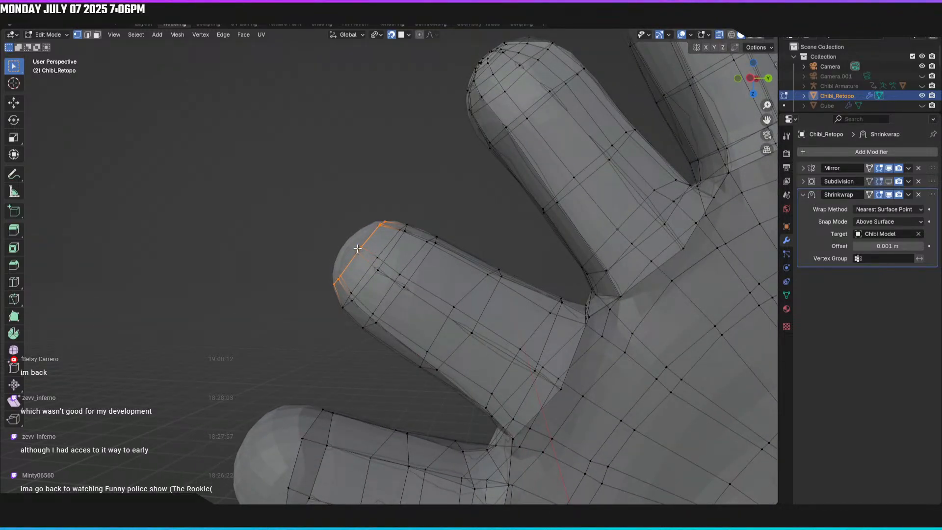
{"action": "key", "text": "g"}
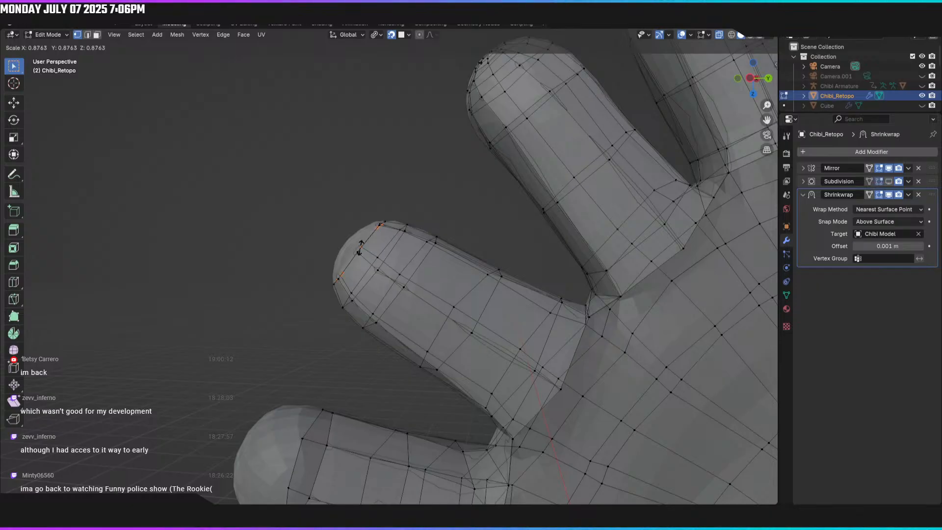
{"action": "left_click", "coordinate": [360, 248]}
{"action": "mouse_move", "coordinate": [359, 248]}
{"action": "middle_mouse_down"}
{"action": "mouse_move", "coordinate": [384, 277]}
{"action": "mouse_move", "coordinate": [354, 261]}
{"action": "middle_mouse_up"}
{"action": "key", "text": "g"}
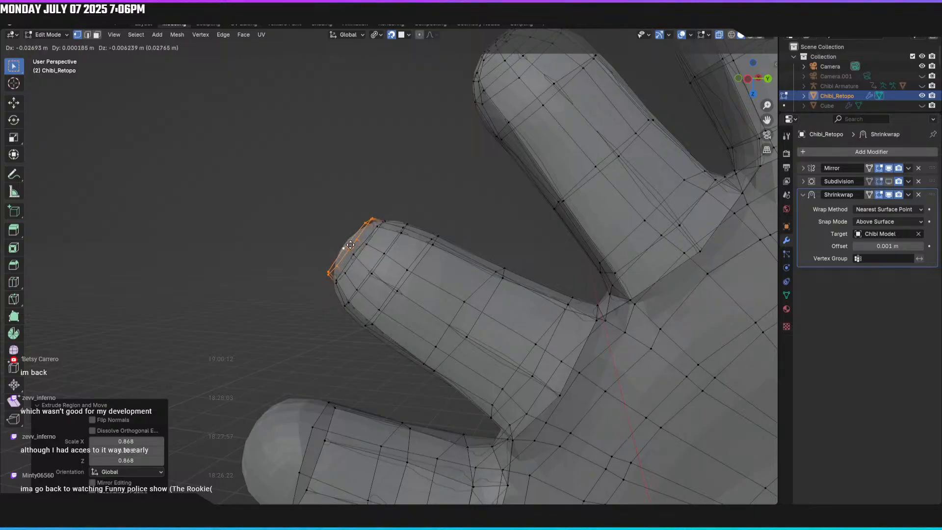
{"action": "left_click", "coordinate": [352, 245]}
Step: Center the new ring on the fingertip seen from its end and scale it to 0.665
{"action": "middle_click_drag", "start_coordinate": [351, 245], "coordinate": [414, 281]}
{"action": "key", "text": "g"}
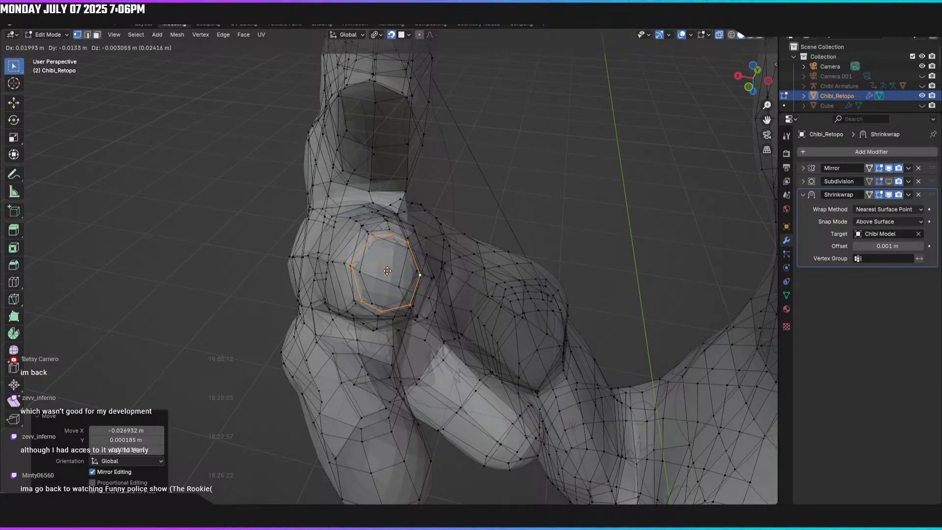
{"action": "left_click", "coordinate": [384, 270]}
{"action": "scroll", "coordinate": [406, 269], "scroll_direction": "up", "scroll_amount": 2}
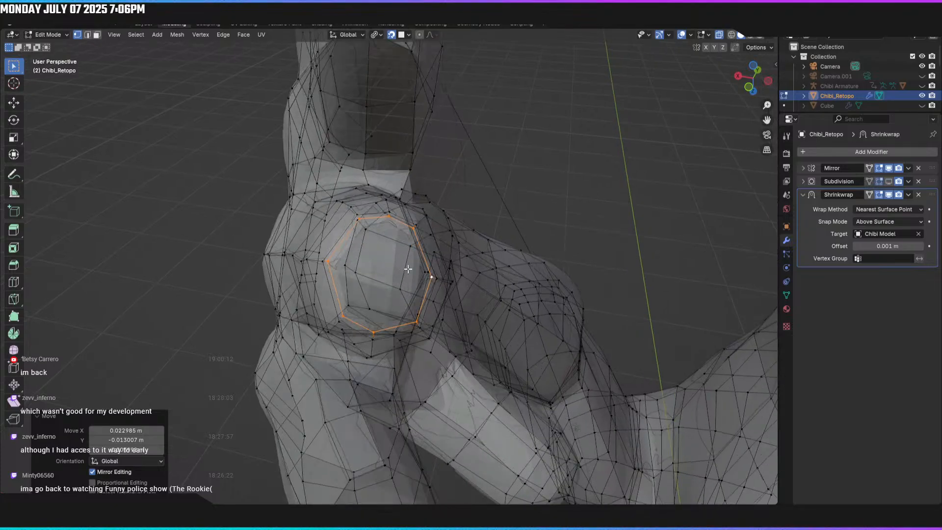
{"action": "key", "text": "s"}
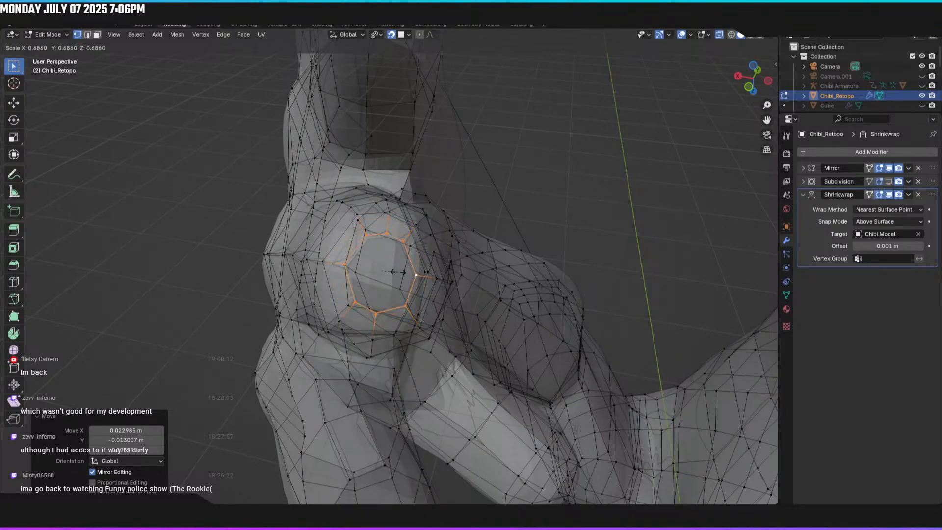
{"action": "left_click", "coordinate": [398, 273]}
{"action": "middle_click_drag", "start_coordinate": [399, 273], "coordinate": [419, 280]}
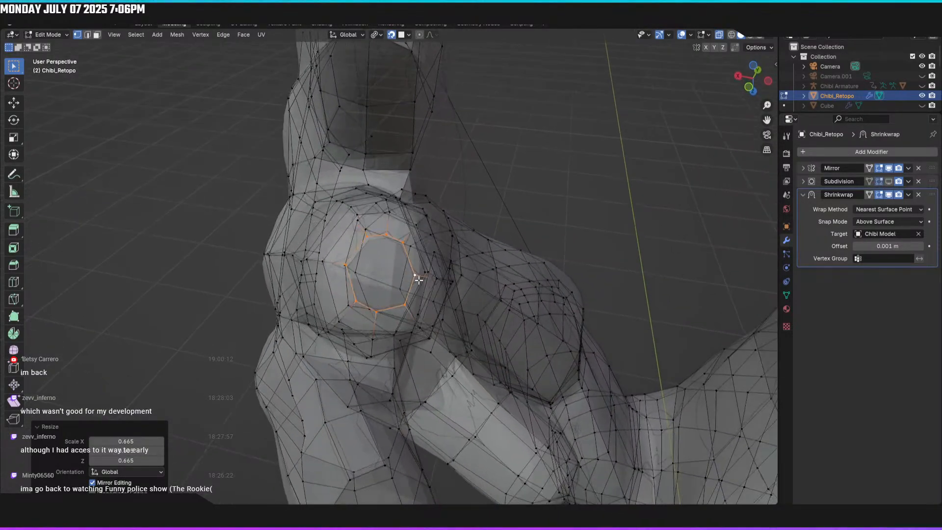
Step: Nudge four neighbouring vertices of the small tip ring individually so they snap onto the sculpted surface
{"action": "left_click", "coordinate": [376, 311]}
{"action": "key", "text": "g"}
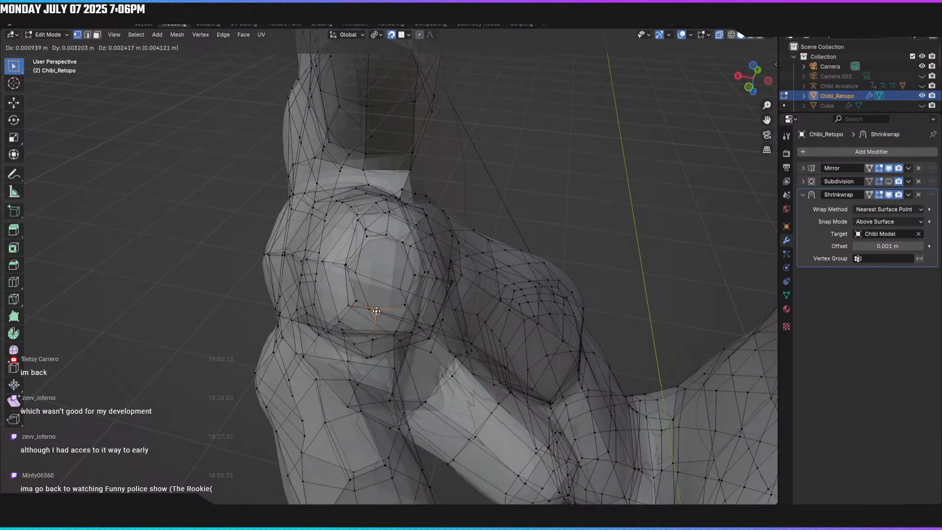
{"action": "left_click", "coordinate": [377, 311]}
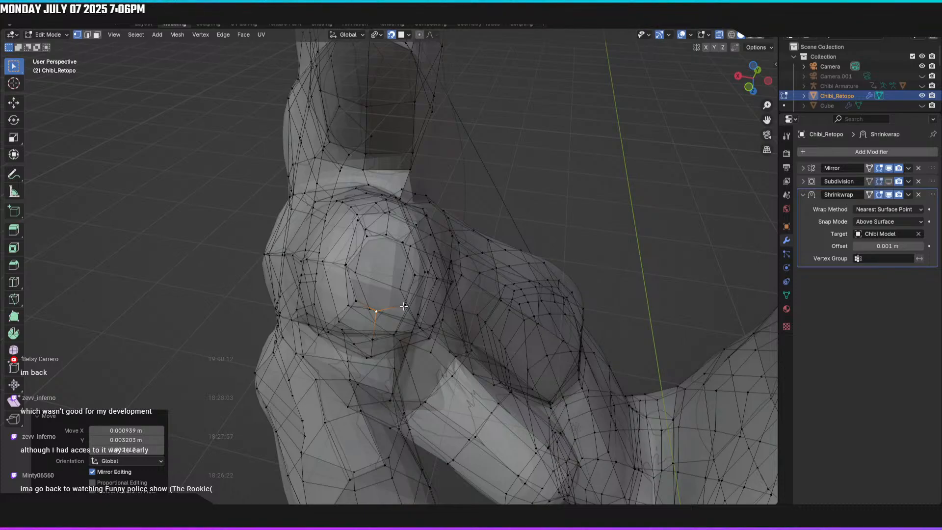
{"action": "left_click", "coordinate": [405, 306]}
{"action": "key", "text": "g"}
{"action": "left_click", "coordinate": [404, 305]}
{"action": "left_click", "coordinate": [354, 302]}
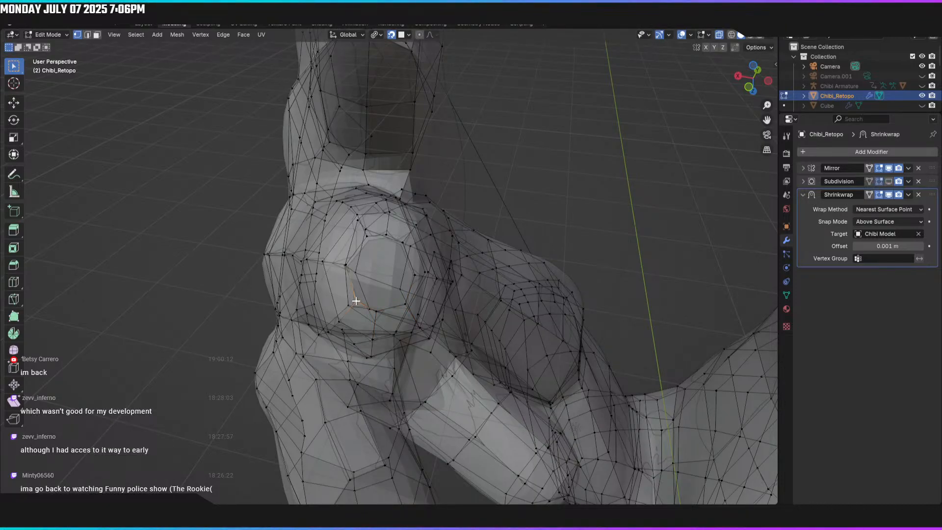
{"action": "key", "text": "g"}
{"action": "left_click", "coordinate": [346, 275]}
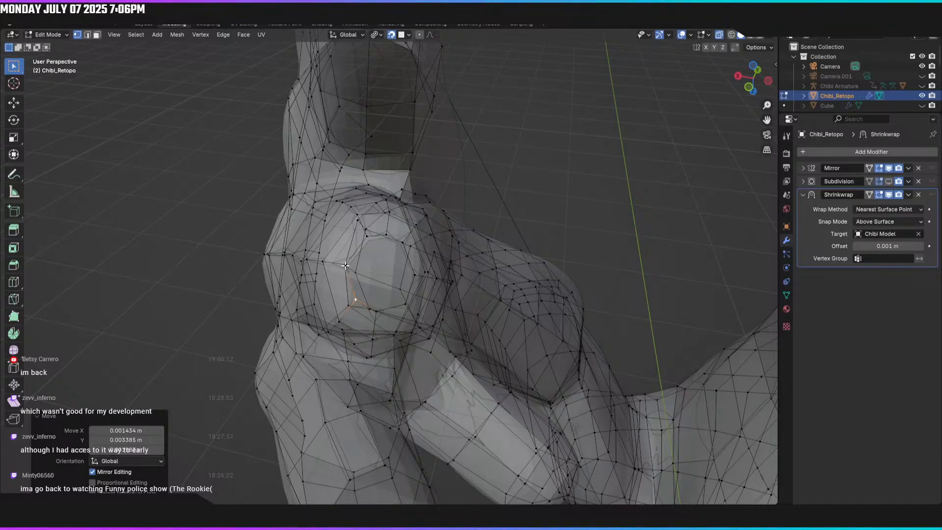
{"action": "key", "text": "g"}
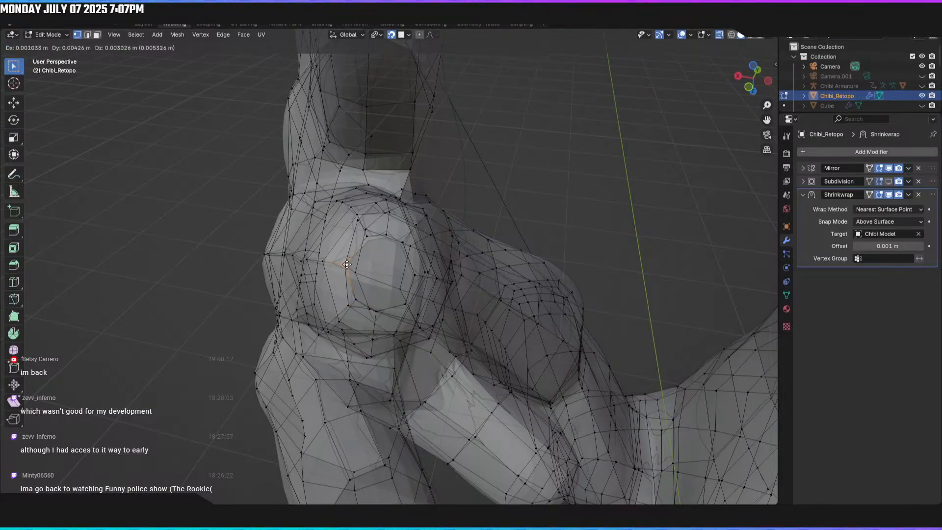
{"action": "left_click", "coordinate": [347, 265]}
Step: Snap the tip ring's remaining vertices onto the sculpt, moving each one slightly along the loop
{"action": "mouse_move", "coordinate": [397, 270]}
{"action": "middle_mouse_down"}
{"action": "mouse_move", "coordinate": [388, 270]}
{"action": "mouse_move", "coordinate": [414, 273]}
{"action": "mouse_move", "coordinate": [401, 266]}
{"action": "middle_mouse_up"}
{"action": "key", "text": "g"}
{"action": "left_click", "coordinate": [415, 274]}
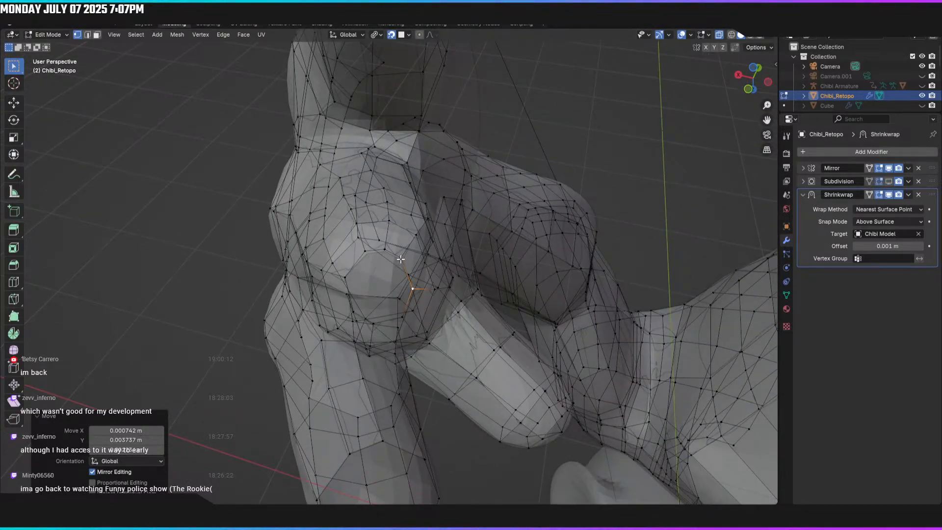
{"action": "left_click", "coordinate": [402, 257]}
{"action": "key", "text": "g"}
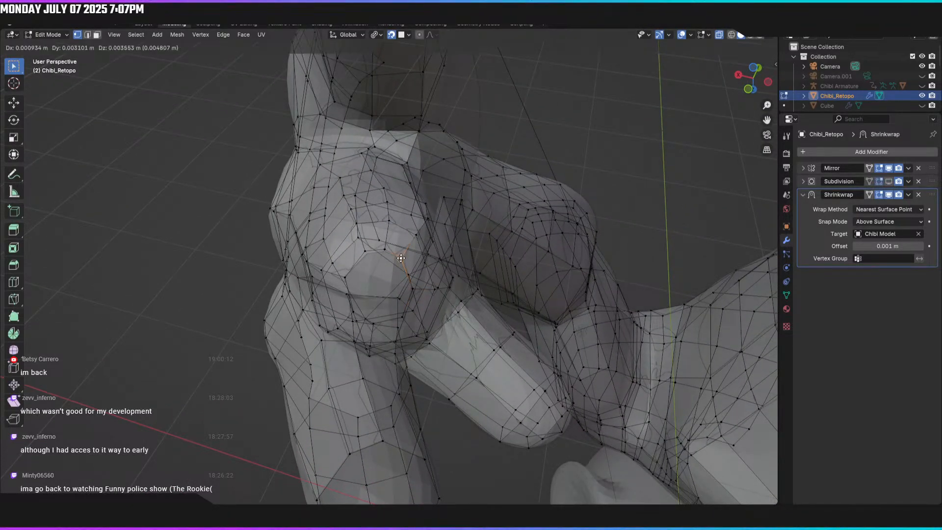
{"action": "left_click", "coordinate": [401, 257]}
{"action": "left_click", "coordinate": [384, 249]}
{"action": "key", "text": "g"}
{"action": "left_click", "coordinate": [377, 249]}
{"action": "key", "text": "g"}
{"action": "left_click", "coordinate": [363, 250]}
Step: Nudge further vertices of the small tip ring along the loop so they snap onto the sculpted surface with even spacing
{"action": "middle_click_drag", "start_coordinate": [363, 250], "coordinate": [410, 247]}
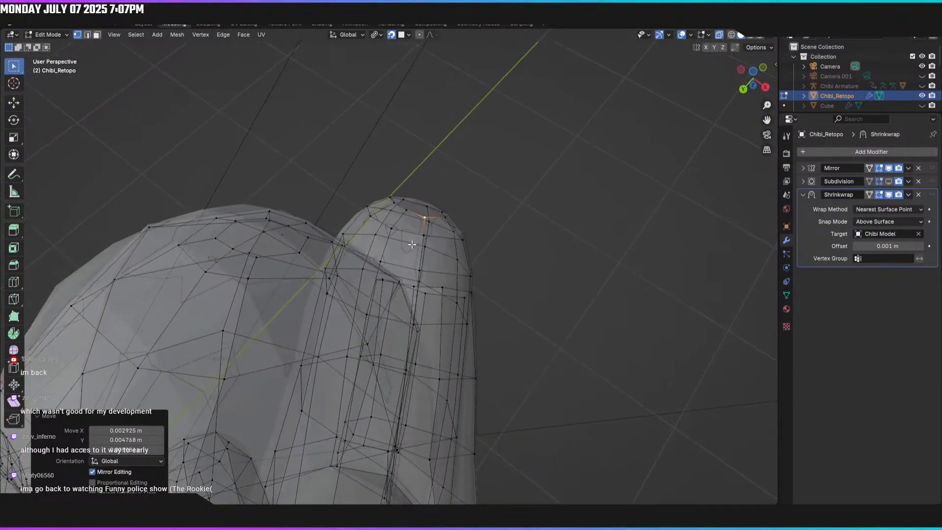
{"action": "key", "text": "g"}
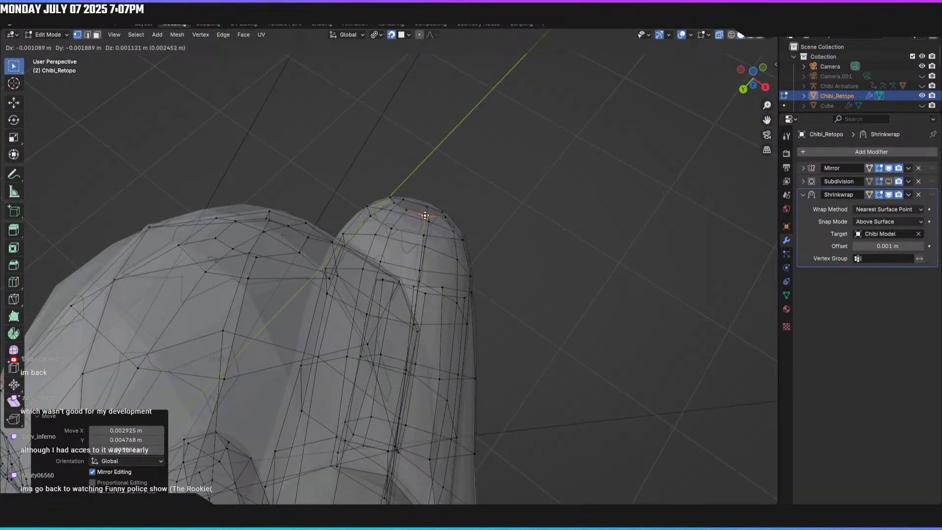
{"action": "left_click", "coordinate": [425, 216]}
{"action": "middle_click_drag", "start_coordinate": [425, 216], "coordinate": [402, 232]}
{"action": "left_click", "coordinate": [440, 247]}
{"action": "key", "text": "g"}
{"action": "left_click", "coordinate": [440, 248]}
{"action": "key", "text": "g"}
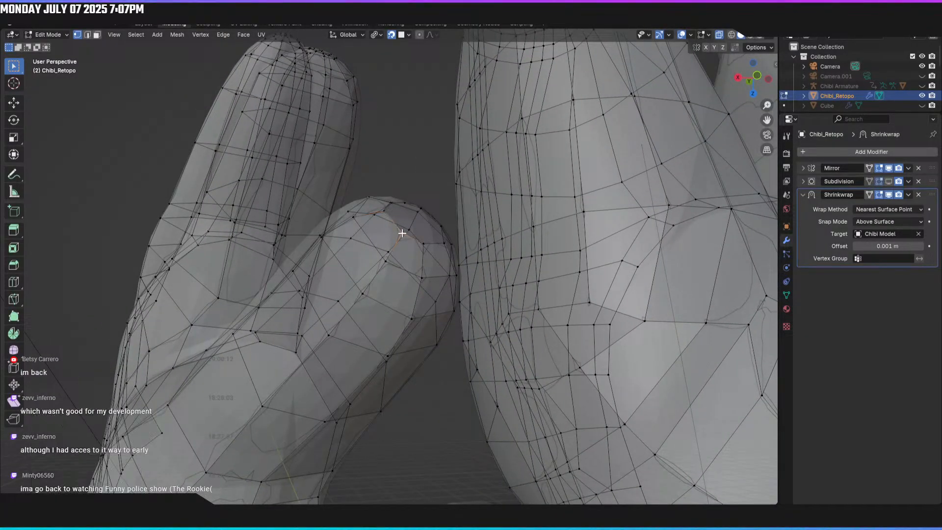
{"action": "left_click", "coordinate": [404, 231]}
{"action": "mouse_move", "coordinate": [405, 231]}
{"action": "middle_mouse_down"}
{"action": "mouse_move", "coordinate": [428, 243]}
{"action": "mouse_move", "coordinate": [417, 242]}
{"action": "middle_mouse_up"}
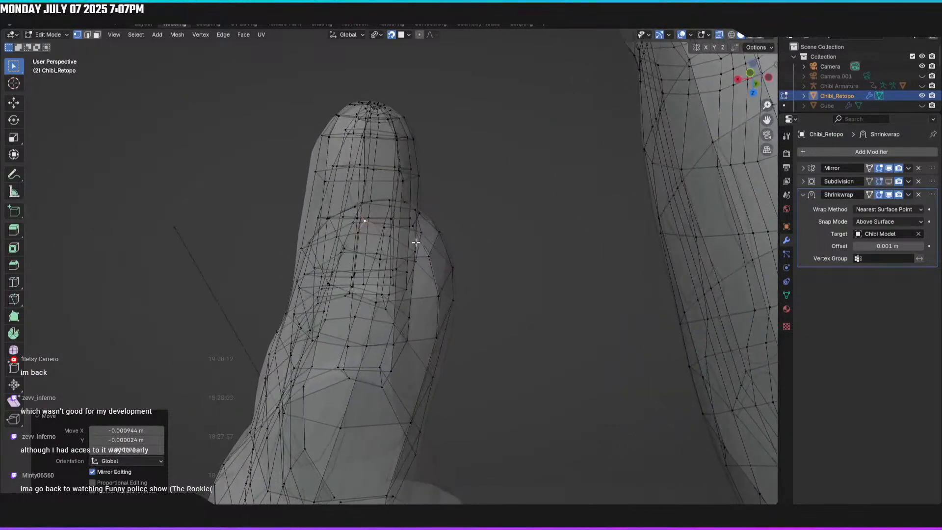
{"action": "key", "text": "g"}
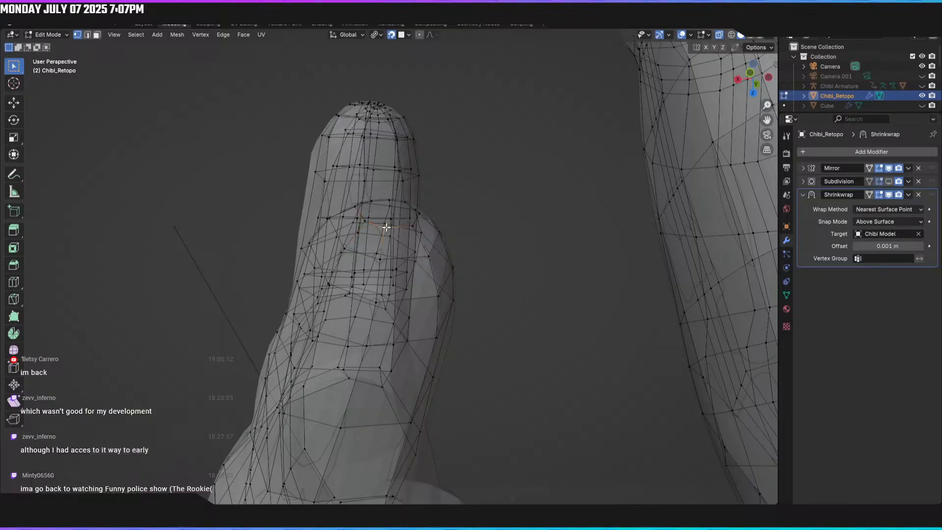
{"action": "left_click", "coordinate": [386, 228]}
Step: Select the tip ring's edge loop and extrude it inward, scaled to 0.472, to form a smaller inner ring
{"action": "middle_click_drag", "start_coordinate": [461, 235], "coordinate": [361, 237]}
{"action": "left_click", "coordinate": [347, 246], "text": "alt"}
{"action": "left_click", "coordinate": [348, 244], "text": "alt"}
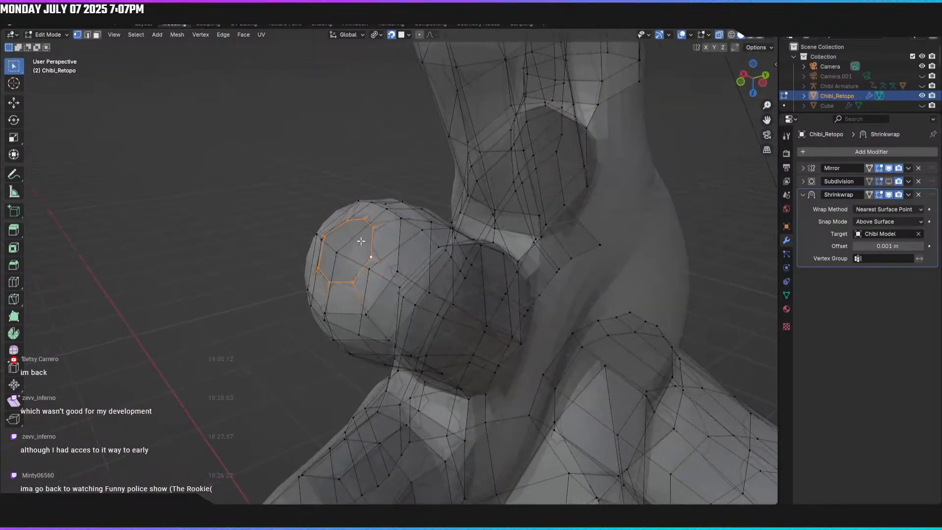
{"action": "key", "text": "s"}
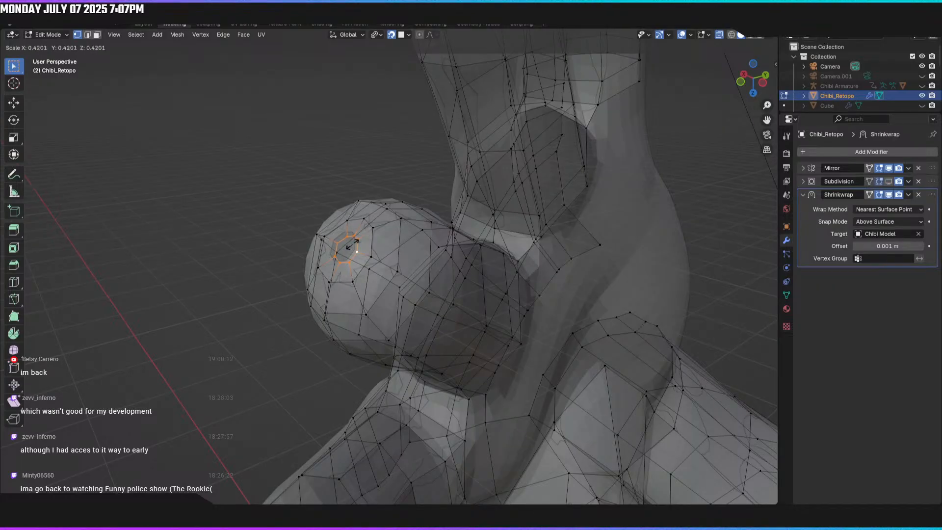
{"action": "left_click", "coordinate": [353, 245]}
{"action": "middle_click_drag", "start_coordinate": [353, 245], "coordinate": [395, 236]}
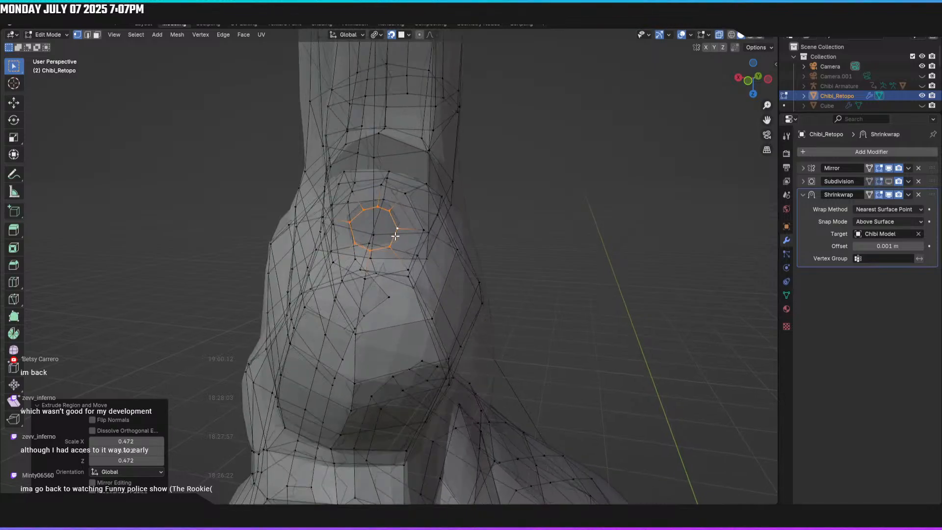
Step: Move four vertices along the lower side of the new inner ring individually so they snap onto the sculpted fingertip
{"action": "left_click", "coordinate": [369, 251]}
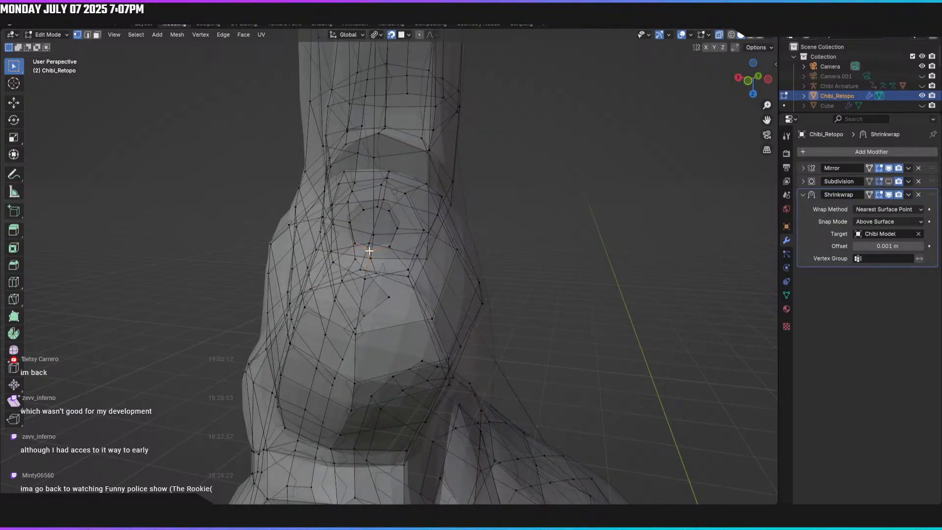
{"action": "key", "text": "g"}
{"action": "left_click", "coordinate": [372, 249]}
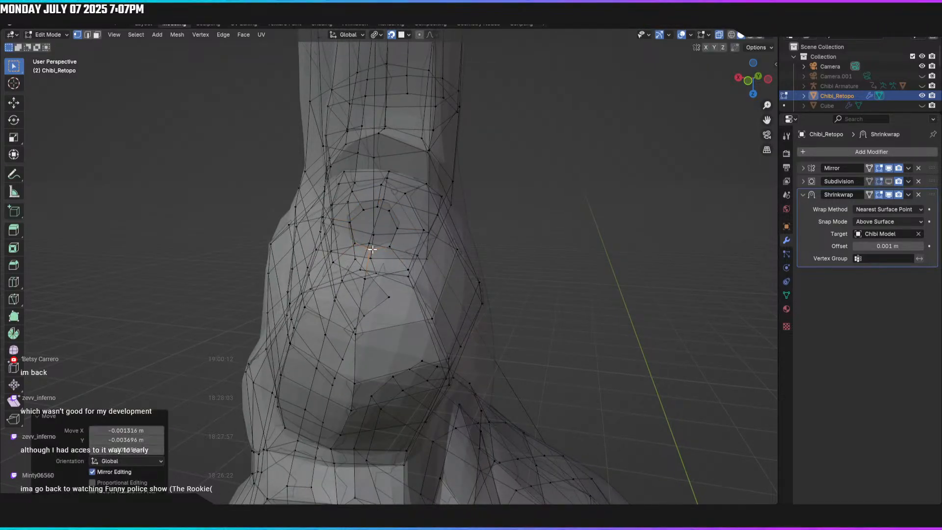
{"action": "left_click", "coordinate": [390, 247]}
{"action": "key", "text": "g"}
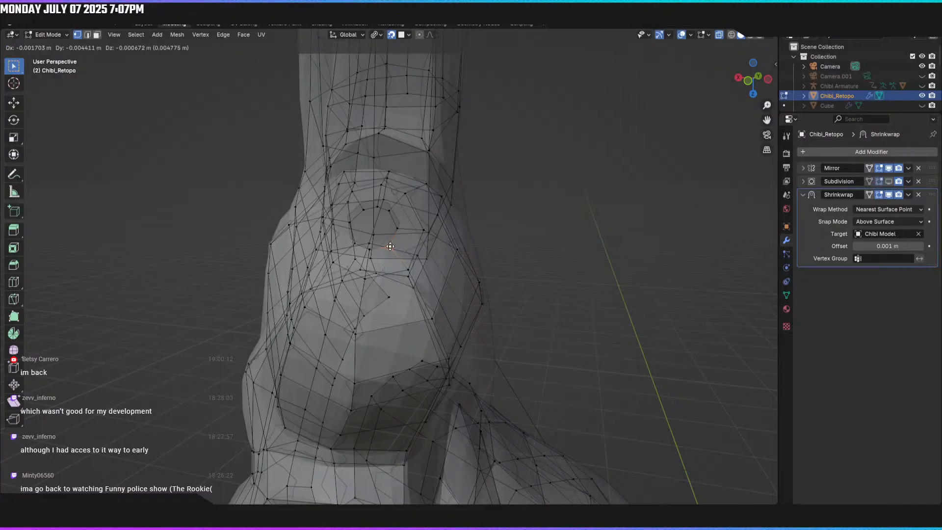
{"action": "left_click", "coordinate": [362, 246]}
{"action": "left_click", "coordinate": [353, 242]}
{"action": "key", "text": "g"}
{"action": "left_click", "coordinate": [354, 243]}
{"action": "left_click", "coordinate": [398, 227]}
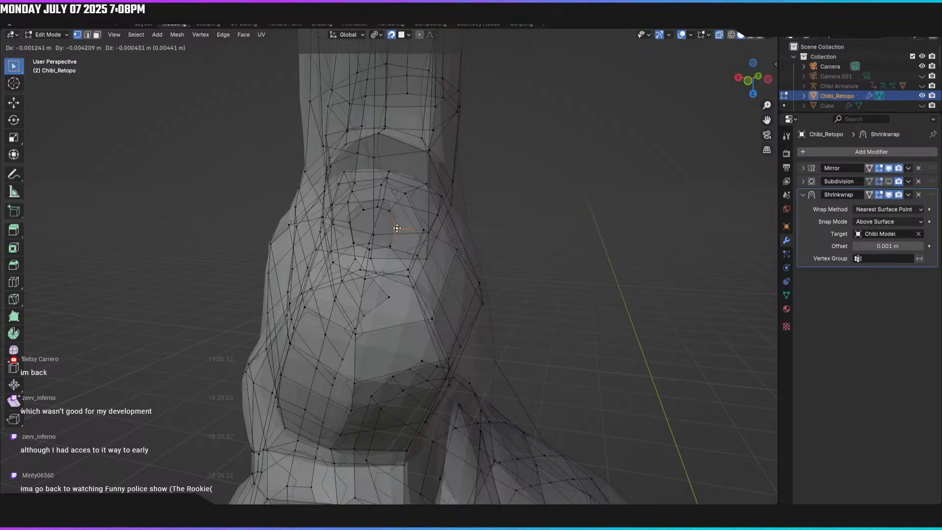
{"action": "key", "text": "g"}
{"action": "left_click", "coordinate": [396, 229]}
Step: Snap the inner ring's upper vertices onto the sculpt one by one, evening out the small loop around the opening
{"action": "middle_click_drag", "start_coordinate": [397, 230], "coordinate": [362, 249]}
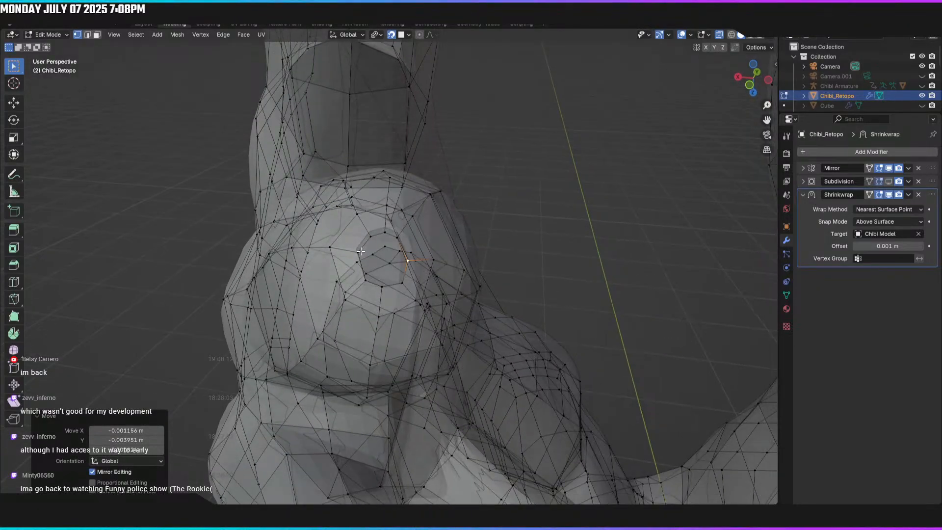
{"action": "left_click", "coordinate": [357, 249]}
{"action": "key", "text": "g"}
{"action": "left_click", "coordinate": [361, 246]}
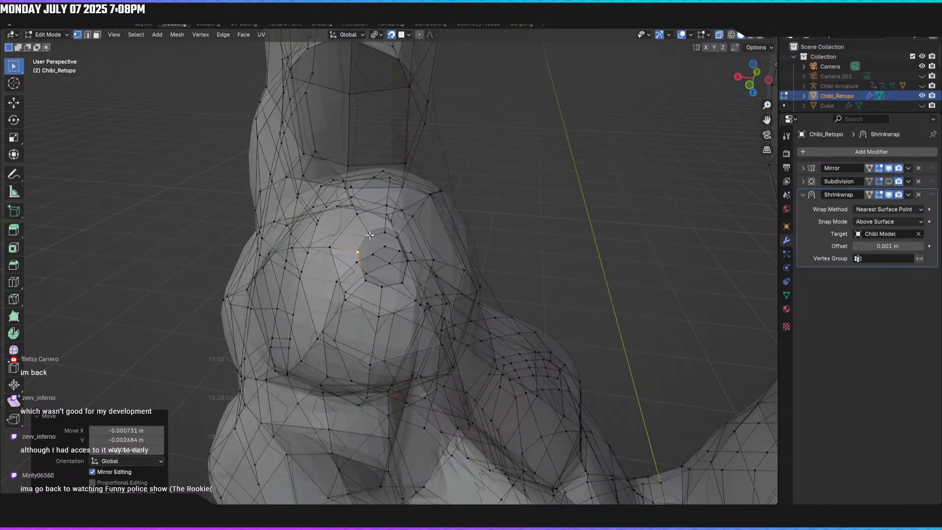
{"action": "left_click", "coordinate": [369, 236]}
{"action": "left_click", "coordinate": [371, 237]}
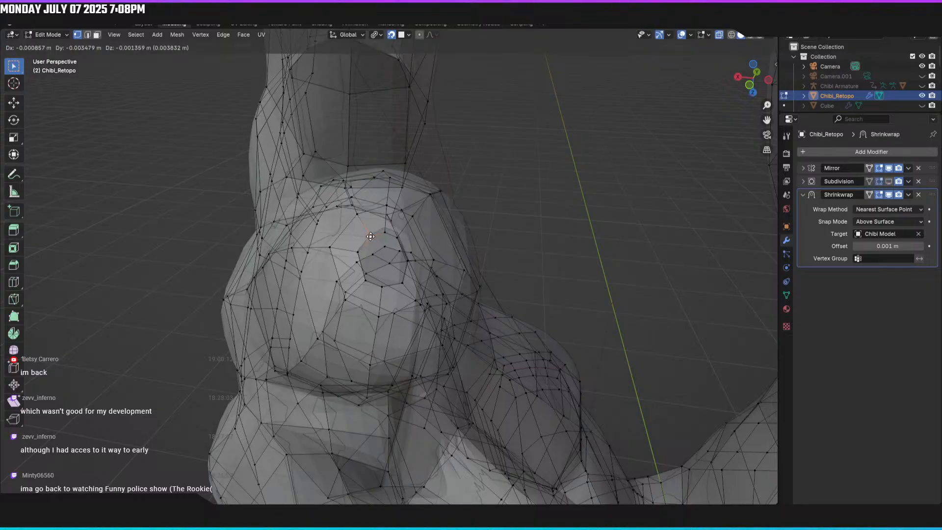
{"action": "key", "text": "g"}
{"action": "left_click", "coordinate": [372, 237]}
{"action": "key", "text": "g"}
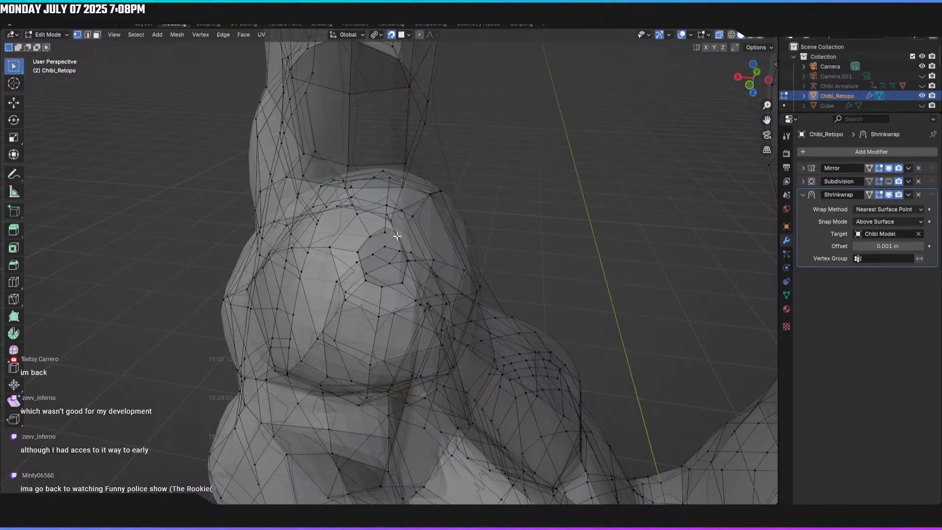
{"action": "left_click", "coordinate": [399, 236]}
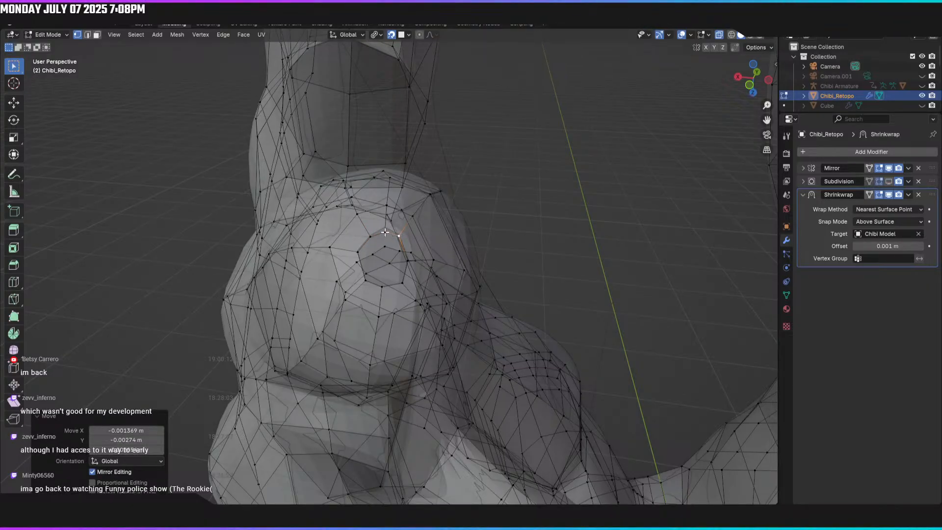
{"action": "key", "text": "g"}
{"action": "left_click", "coordinate": [387, 235]}
{"action": "middle_click_drag", "start_coordinate": [387, 235], "coordinate": [314, 239]}
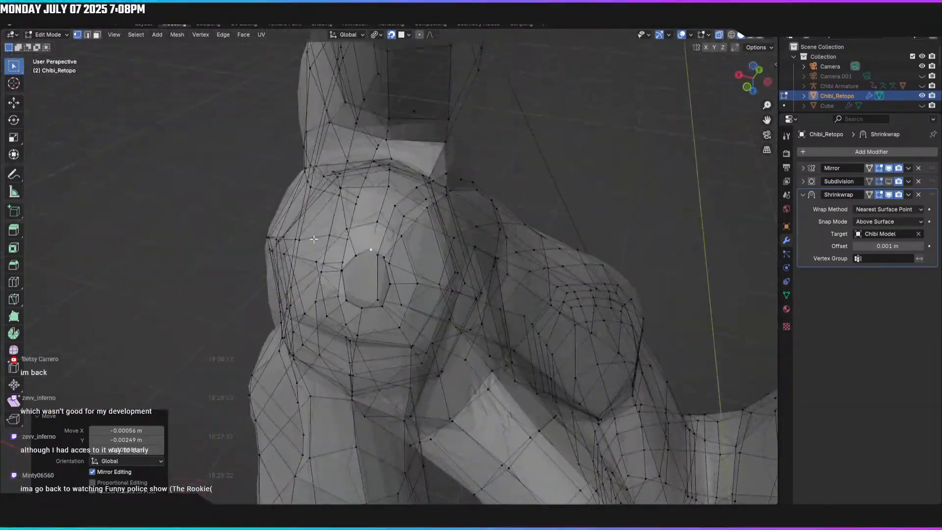
{"action": "left_click", "coordinate": [356, 256]}
{"action": "key", "text": "g"}
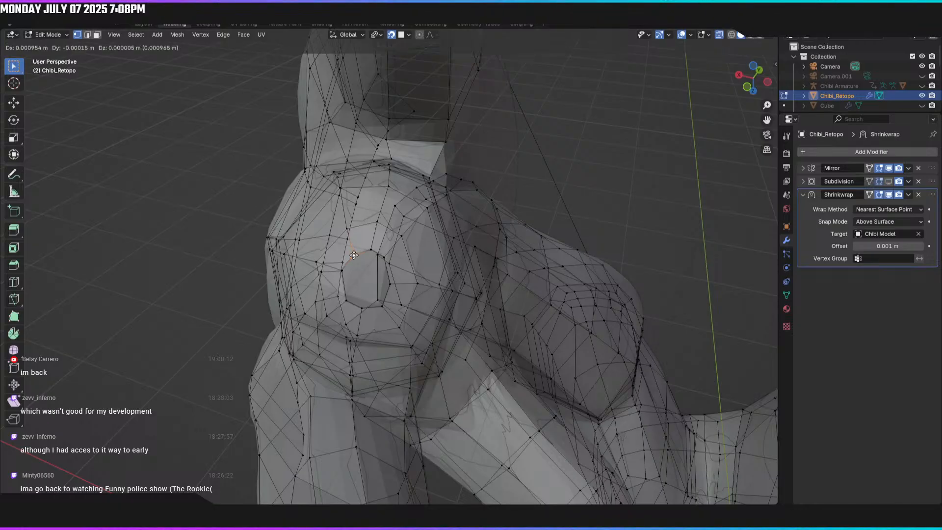
{"action": "left_click", "coordinate": [354, 254]}
Step: Connect two opposite vertices across the inner ring's opening, add one loop cut to that edge, and snap the middle vertex onto the surface
{"action": "middle_click_drag", "start_coordinate": [372, 249], "coordinate": [617, 291]}
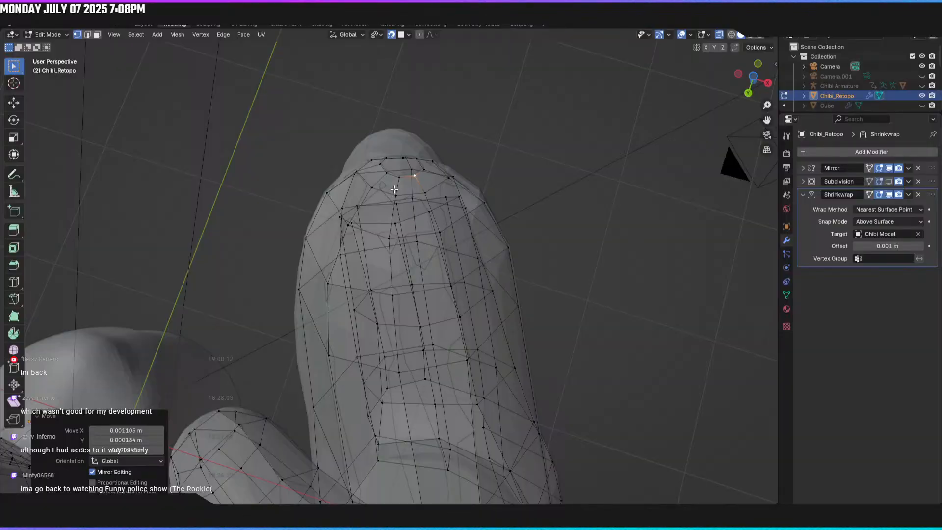
{"action": "middle_click_drag", "start_coordinate": [402, 177], "coordinate": [607, 113]}
{"action": "middle_click_drag", "start_coordinate": [388, 228], "coordinate": [346, 208]}
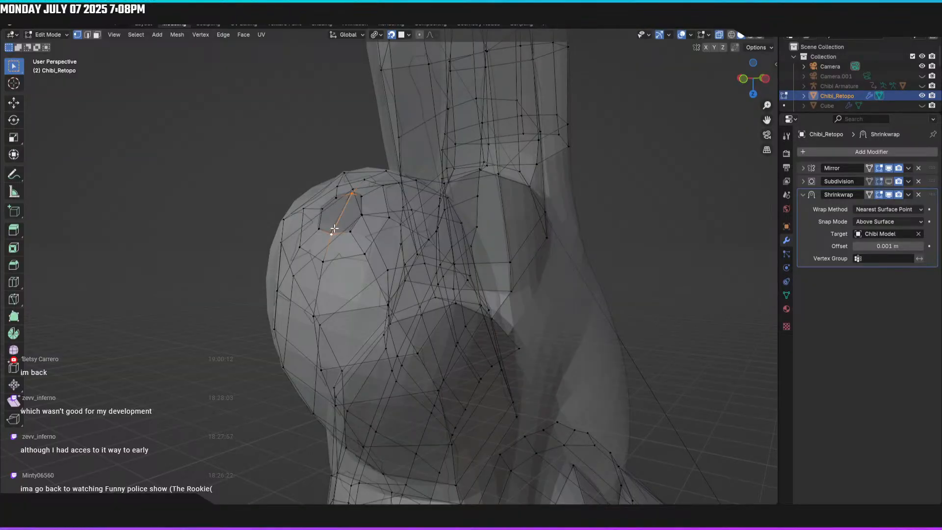
{"action": "left_click", "coordinate": [347, 214]}
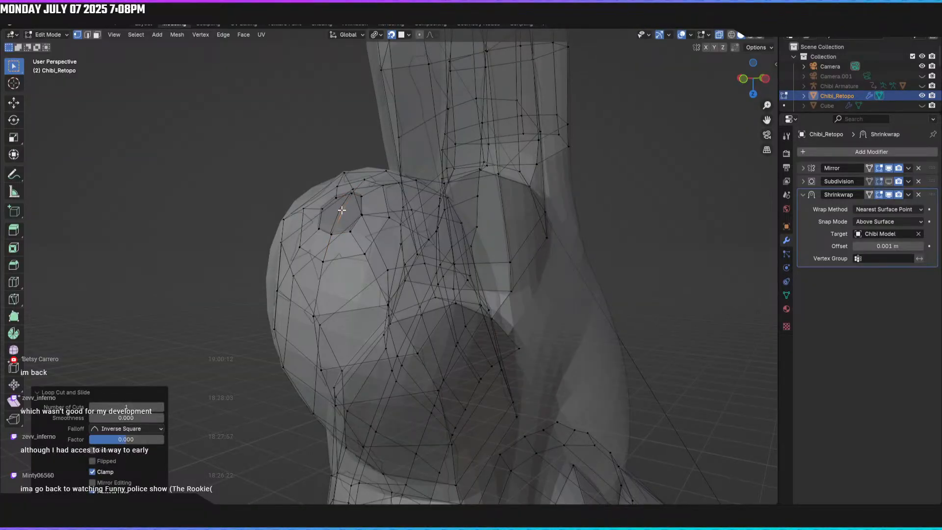
{"action": "mouse_move", "coordinate": [342, 210]}
{"action": "middle_mouse_down"}
{"action": "mouse_move", "coordinate": [353, 229]}
{"action": "mouse_move", "coordinate": [345, 228]}
{"action": "middle_mouse_up"}
{"action": "key", "text": "g"}
{"action": "left_click", "coordinate": [357, 237]}
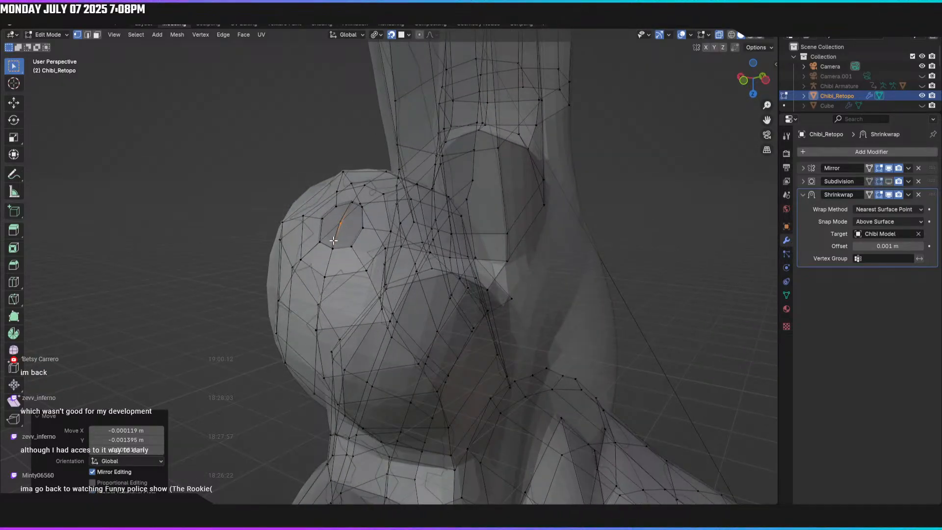
Step: Fill the inner ring's opening with faces between its border edges and the dividing center edge
{"action": "key", "text": "3"}
{"action": "key", "text": "2"}
{"action": "middle_click_drag", "start_coordinate": [347, 245], "coordinate": [350, 262]}
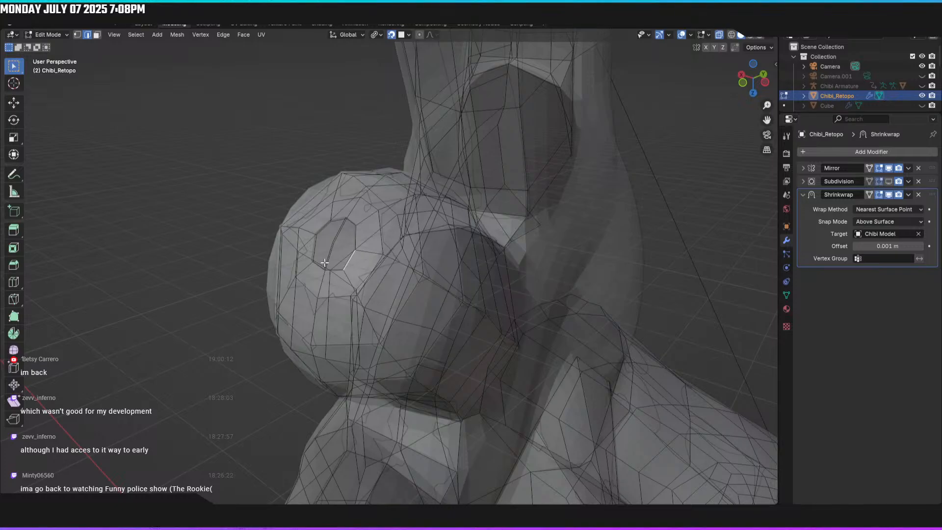
{"action": "left_click", "coordinate": [314, 251]}
{"action": "key", "text": "f"}
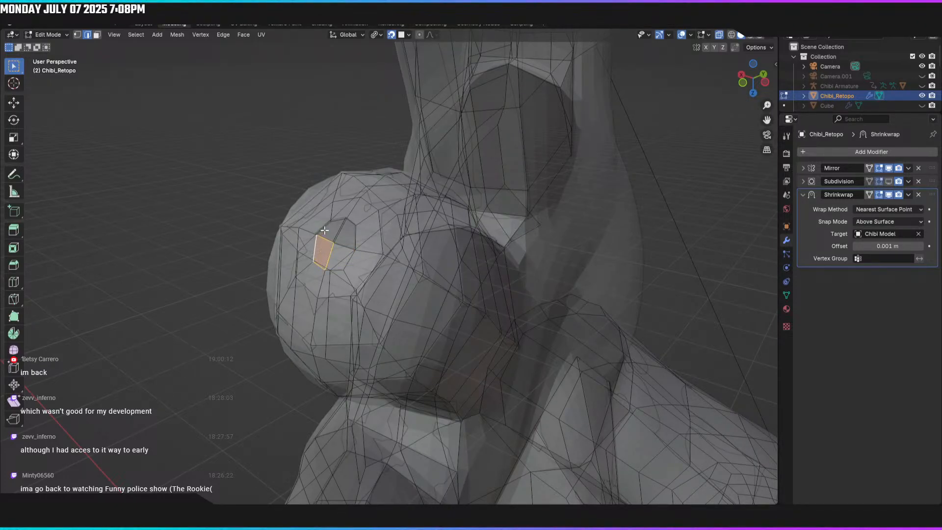
{"action": "middle_click_drag", "start_coordinate": [323, 227], "coordinate": [381, 210]}
{"action": "key", "text": "f"}
Step: Save the project file
{"action": "scroll", "coordinate": [380, 211], "scroll_direction": "down", "scroll_amount": 6}
{"action": "middle_click_drag", "start_coordinate": [340, 256], "coordinate": [109, 141]}
{"action": "scroll", "coordinate": [308, 288], "scroll_direction": "down", "scroll_amount": 5}
{"action": "left_click", "coordinate": [23, 26]}
{"action": "left_click", "coordinate": [43, 86]}
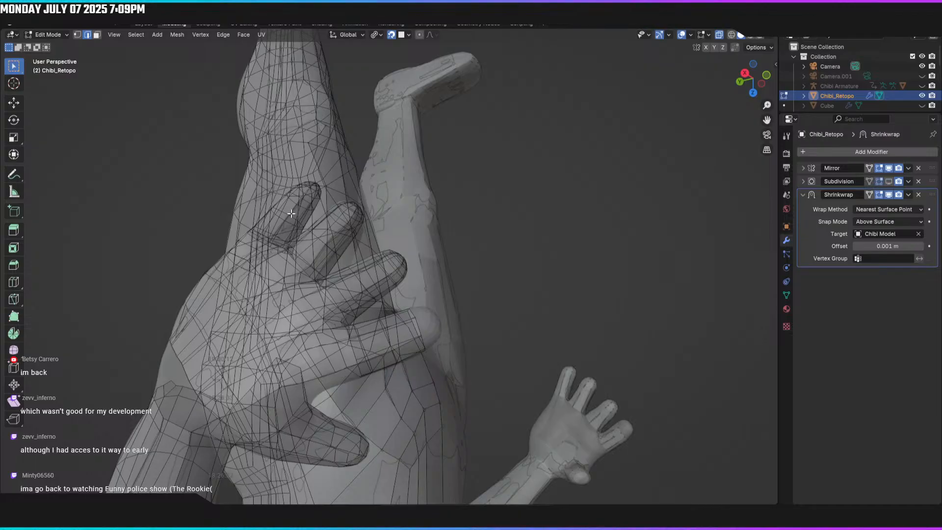
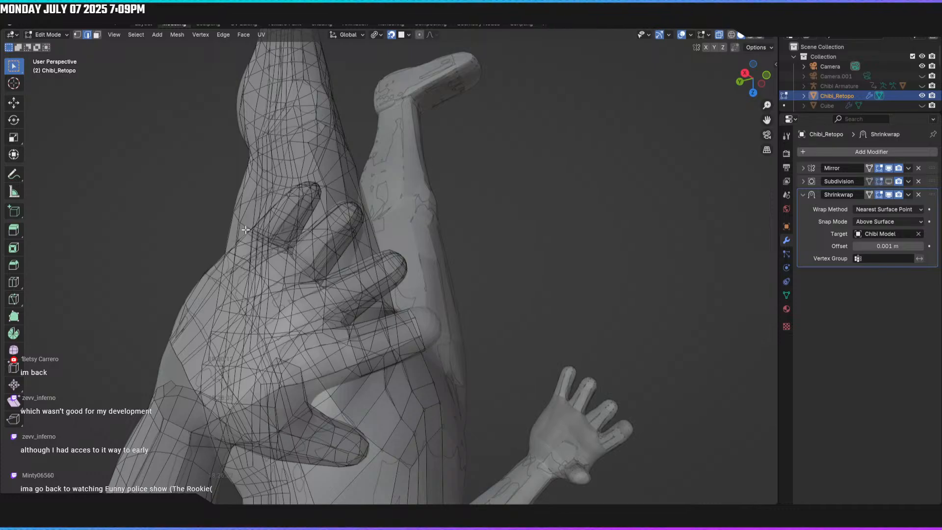
Step: Switch to vertex selection and nudge a vertex of the open end ring on the remaining uncapped finger onto the sculpt
{"action": "middle_click_drag", "start_coordinate": [313, 273], "coordinate": [375, 344]}
{"action": "scroll", "coordinate": [288, 248], "scroll_direction": "down", "scroll_amount": 2}
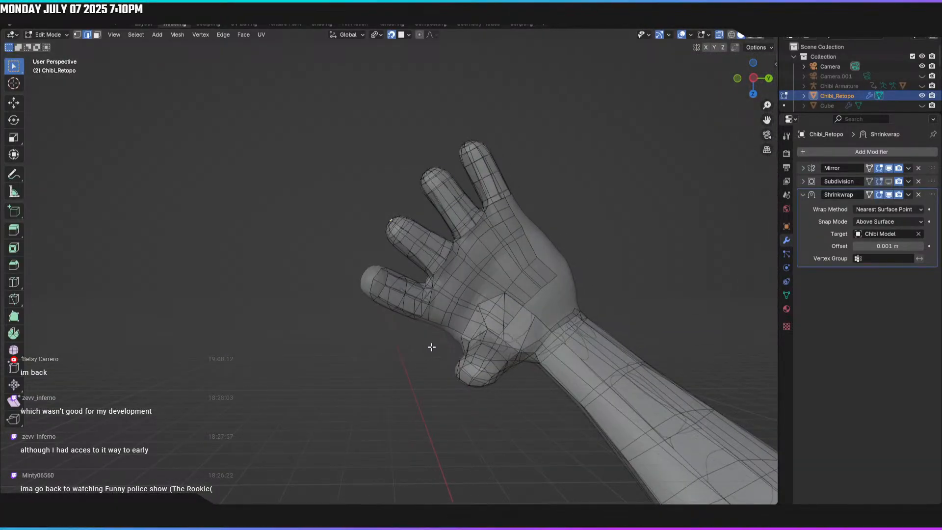
{"action": "middle_click_drag", "start_coordinate": [478, 344], "coordinate": [672, 378]}
{"action": "middle_click_drag", "start_coordinate": [505, 290], "coordinate": [433, 296]}
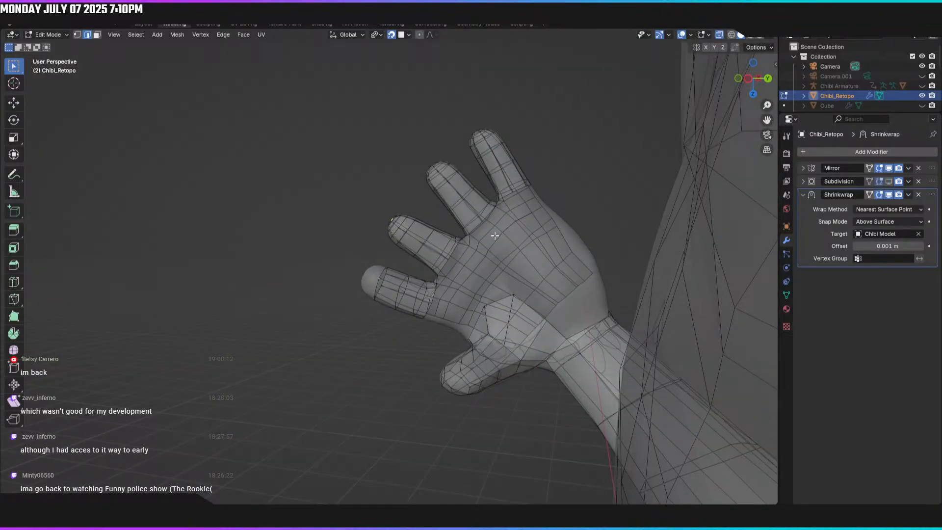
{"action": "middle_click_drag", "start_coordinate": [494, 244], "coordinate": [429, 259]}
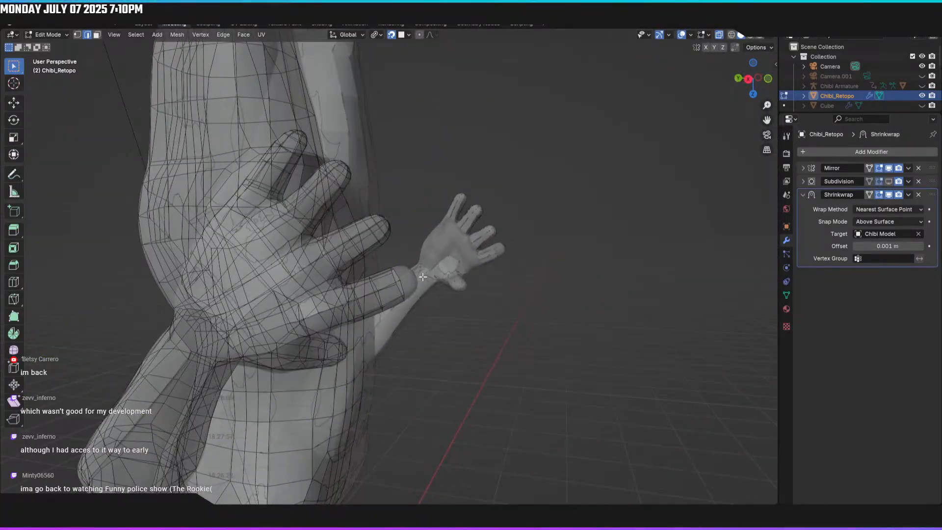
{"action": "scroll", "coordinate": [422, 276], "scroll_direction": "up", "scroll_amount": 2}
{"action": "middle_click_drag", "start_coordinate": [430, 310], "coordinate": [404, 293]}
{"action": "key", "text": "1"}
{"action": "left_click", "coordinate": [414, 331]}
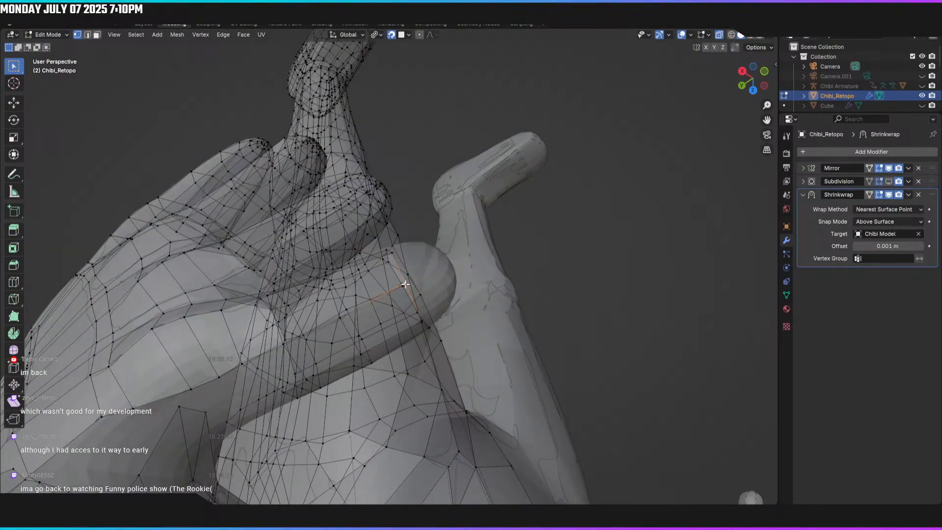
{"action": "key", "text": "g"}
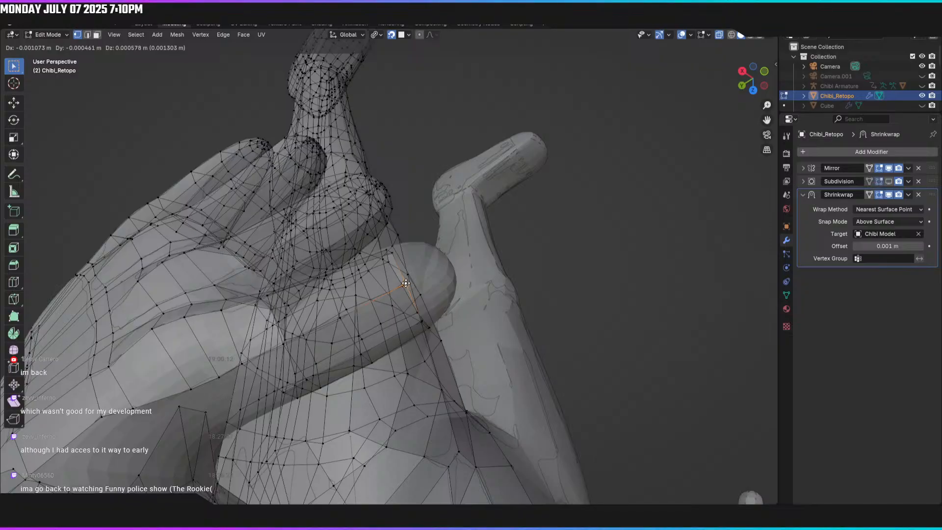
{"action": "left_click", "coordinate": [406, 283]}
Step: Reposition the neighbouring vertices of the uncapped finger's open end ring to straighten the loop around the finger
{"action": "middle_click_drag", "start_coordinate": [406, 283], "coordinate": [438, 334]}
{"action": "middle_click_drag", "start_coordinate": [378, 325], "coordinate": [394, 338]}
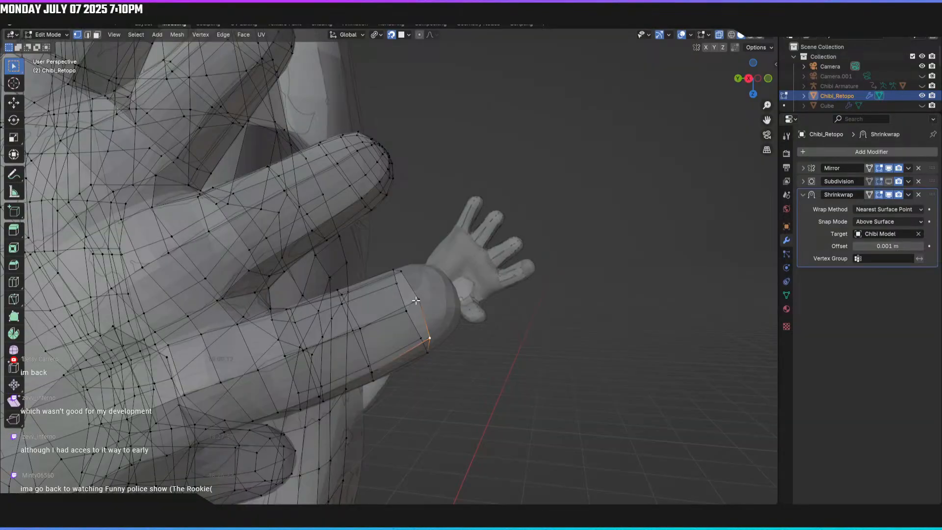
{"action": "middle_click_drag", "start_coordinate": [406, 302], "coordinate": [410, 304]}
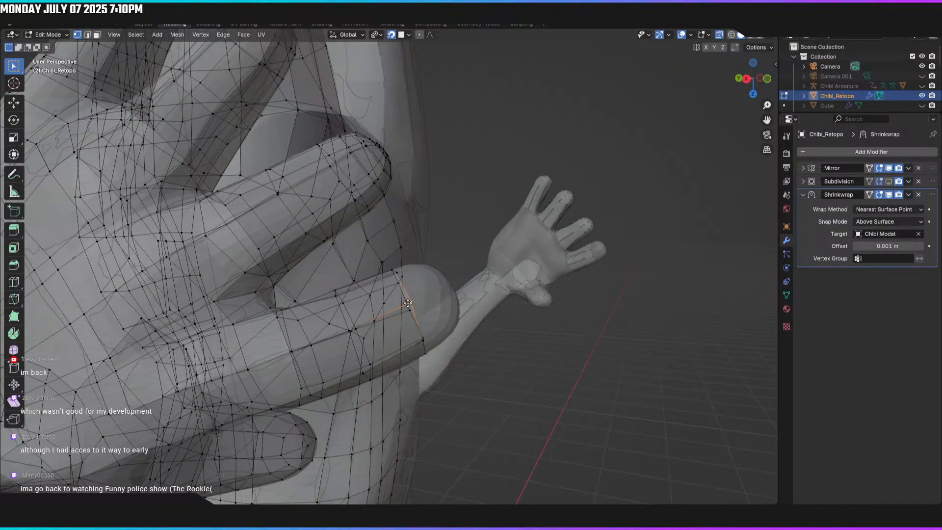
{"action": "left_click_drag", "start_coordinate": [408, 303], "coordinate": [410, 305]}
{"action": "middle_click_drag", "start_coordinate": [410, 305], "coordinate": [397, 288]}
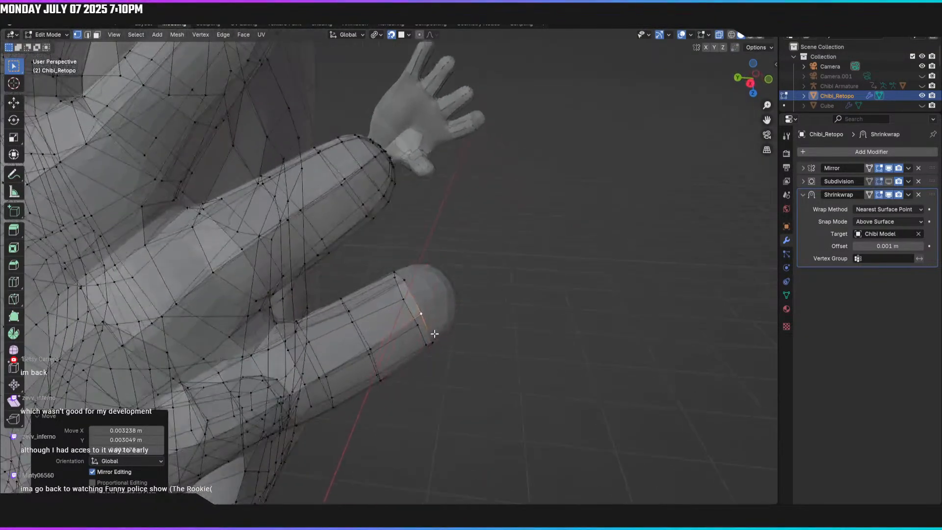
Step: Nudge the vertex near the upper edge of the uncapped finger's open end ring into line with the loop
{"action": "left_click", "coordinate": [402, 282]}
{"action": "middle_click_drag", "start_coordinate": [404, 279], "coordinate": [391, 287]}
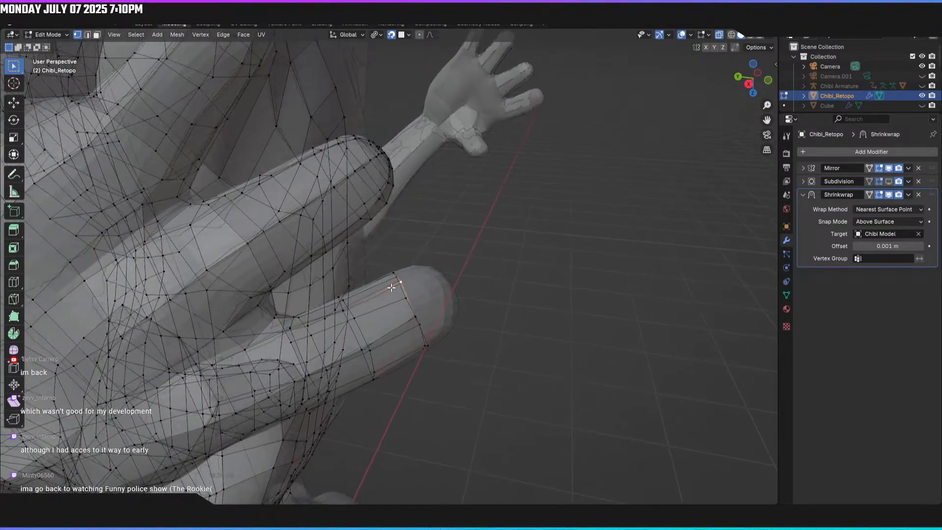
{"action": "key", "text": "g"}
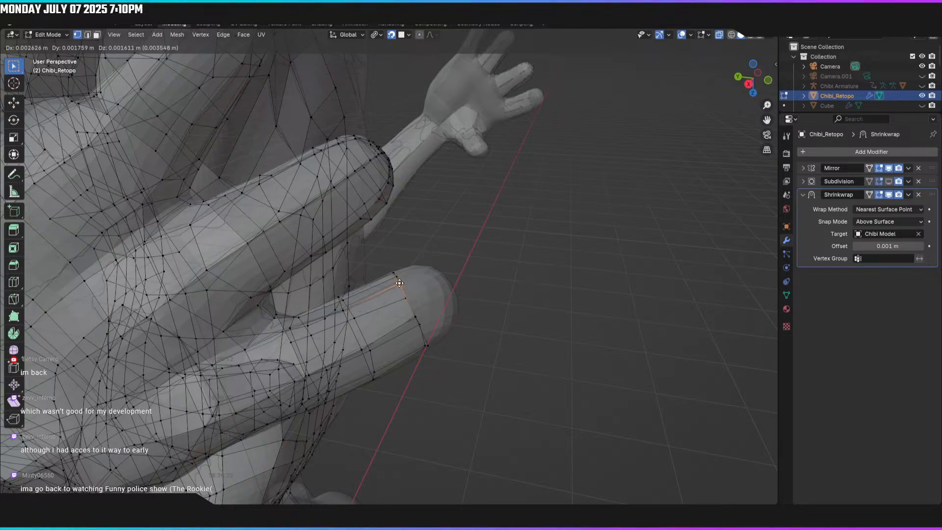
{"action": "left_click", "coordinate": [399, 283]}
{"action": "middle_click_drag", "start_coordinate": [399, 283], "coordinate": [397, 257]}
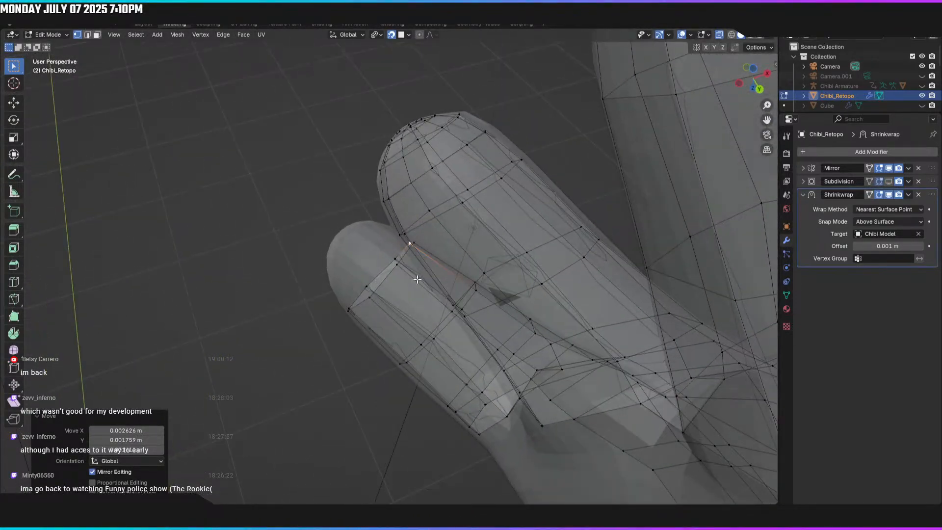
Step: Reposition two vertices on the opposite side of the finger's end ring so the loop runs straight across
{"action": "left_click", "coordinate": [395, 259]}
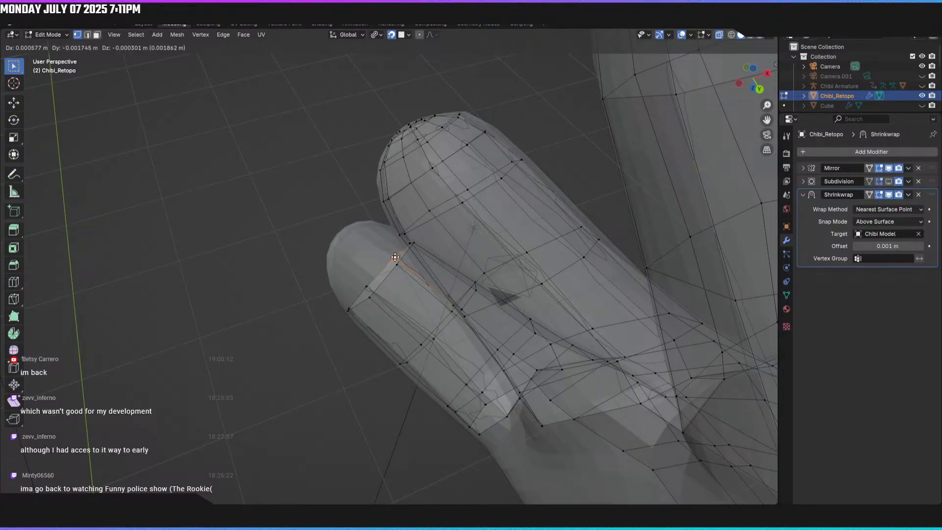
{"action": "left_click_drag", "start_coordinate": [395, 258], "coordinate": [377, 287]}
{"action": "middle_click_drag", "start_coordinate": [378, 287], "coordinate": [376, 294]}
{"action": "key", "text": "g"}
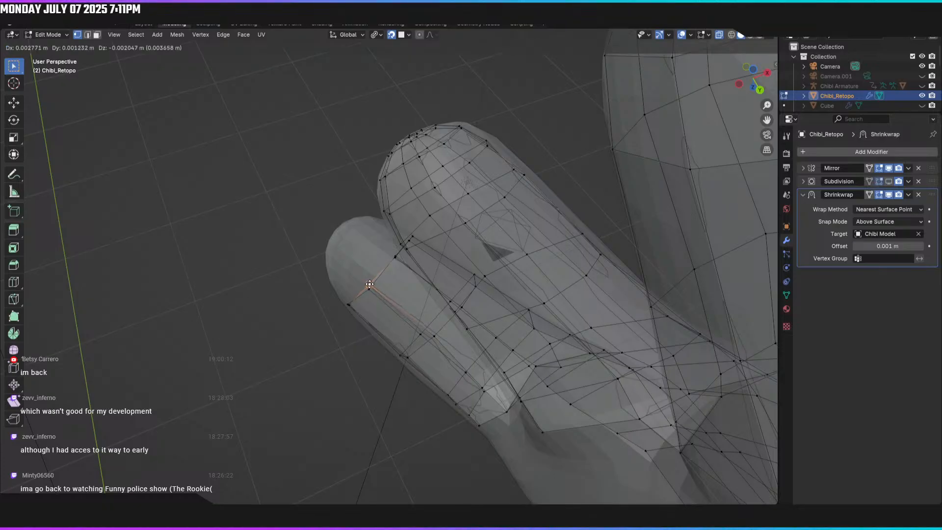
{"action": "left_click", "coordinate": [371, 284]}
{"action": "mouse_move", "coordinate": [370, 282]}
{"action": "middle_mouse_down"}
{"action": "mouse_move", "coordinate": [419, 252]}
{"action": "mouse_move", "coordinate": [429, 208]}
{"action": "mouse_move", "coordinate": [364, 287]}
{"action": "middle_mouse_up"}
Step: Shift the middle and lower vertices on the broad side of the end ring back toward the knuckles to even the loop
{"action": "left_click", "coordinate": [356, 334]}
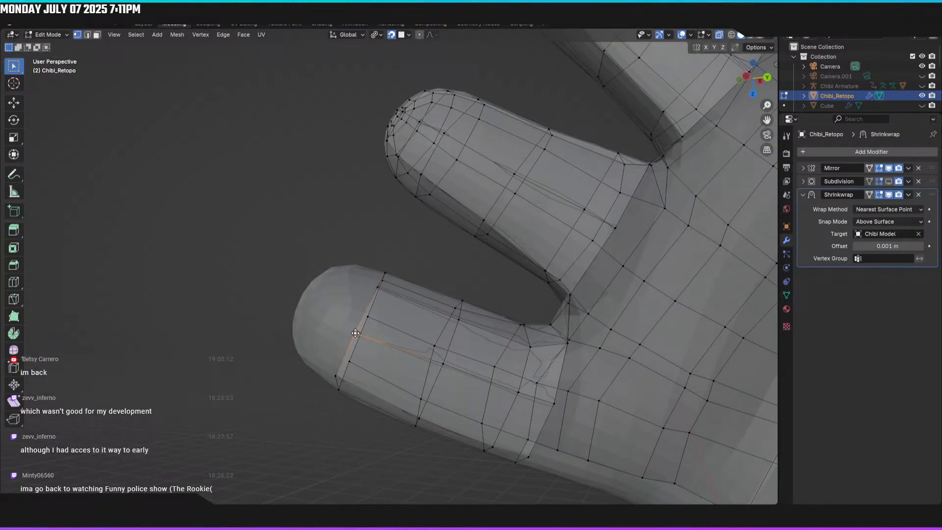
{"action": "key", "text": "g"}
{"action": "left_click", "coordinate": [351, 326]}
{"action": "middle_click_drag", "start_coordinate": [351, 325], "coordinate": [316, 323]}
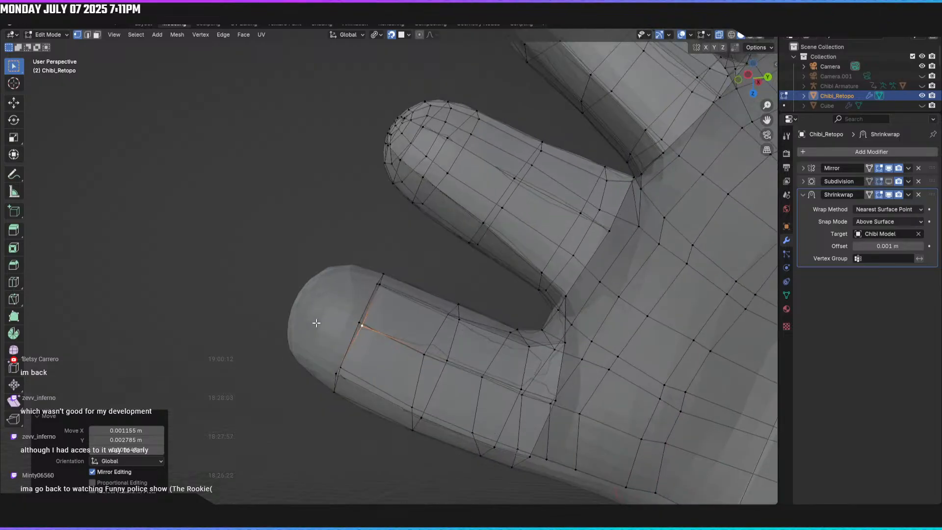
{"action": "left_click", "coordinate": [336, 375]}
{"action": "middle_click_drag", "start_coordinate": [336, 374], "coordinate": [336, 378]}
{"action": "key", "text": "g"}
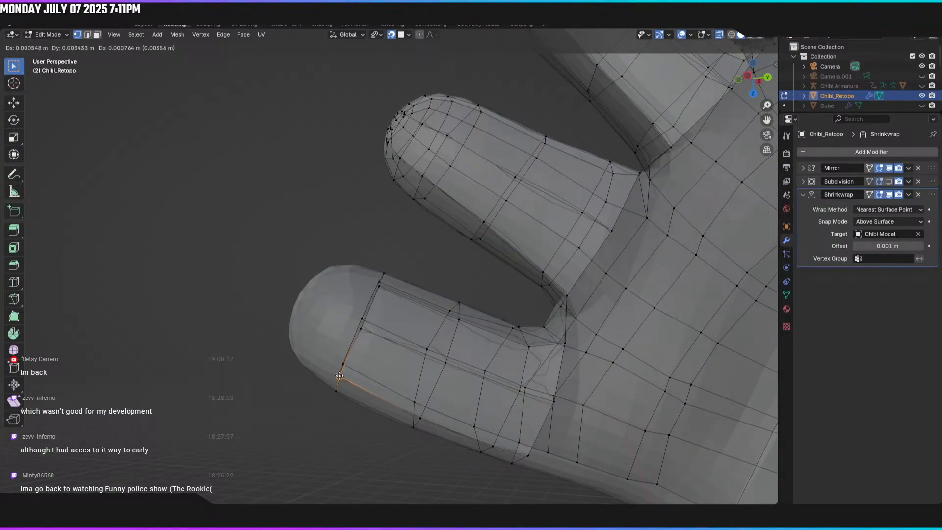
{"action": "left_click", "coordinate": [339, 376]}
Step: Adjust an end-ring vertex in an end-on view of the finger and check the loop from the thumb side
{"action": "middle_click_drag", "start_coordinate": [339, 376], "coordinate": [354, 271]}
{"action": "left_click", "coordinate": [355, 277]}
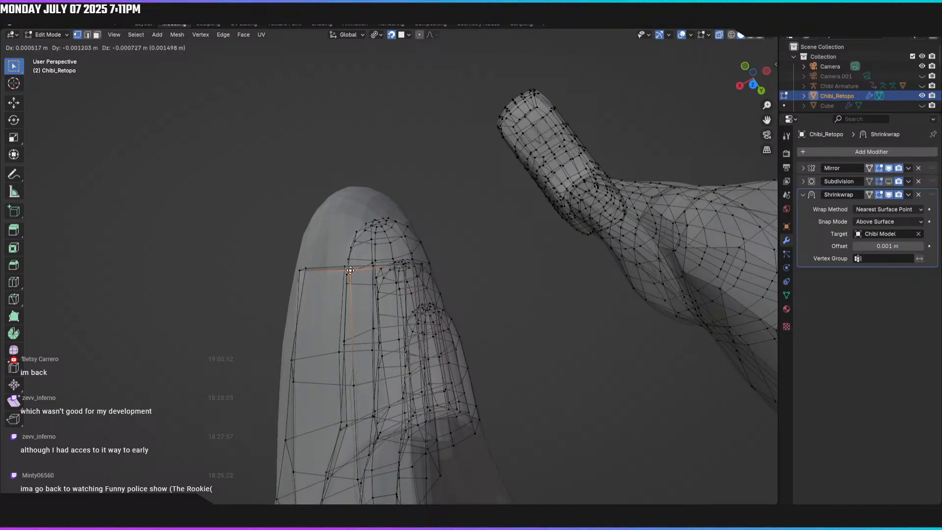
{"action": "left_click", "coordinate": [350, 270]}
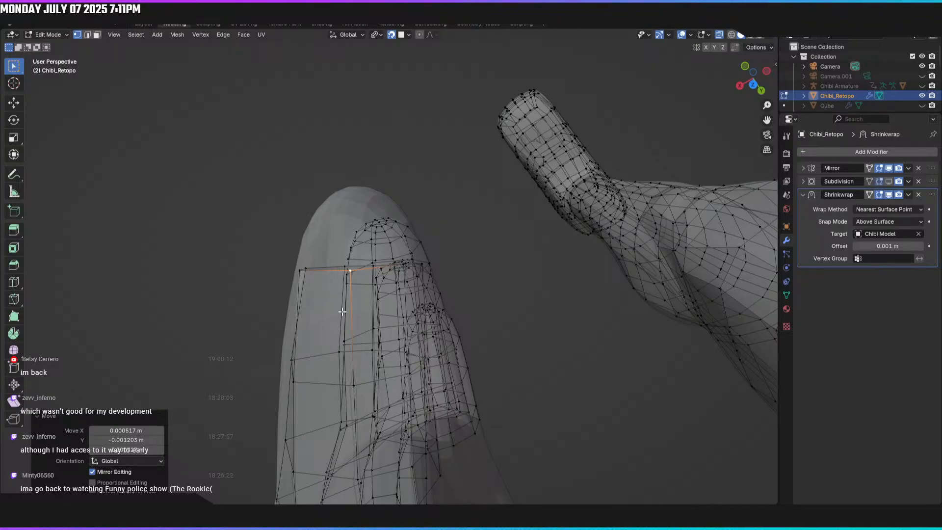
{"action": "middle_click_drag", "start_coordinate": [342, 312], "coordinate": [390, 354]}
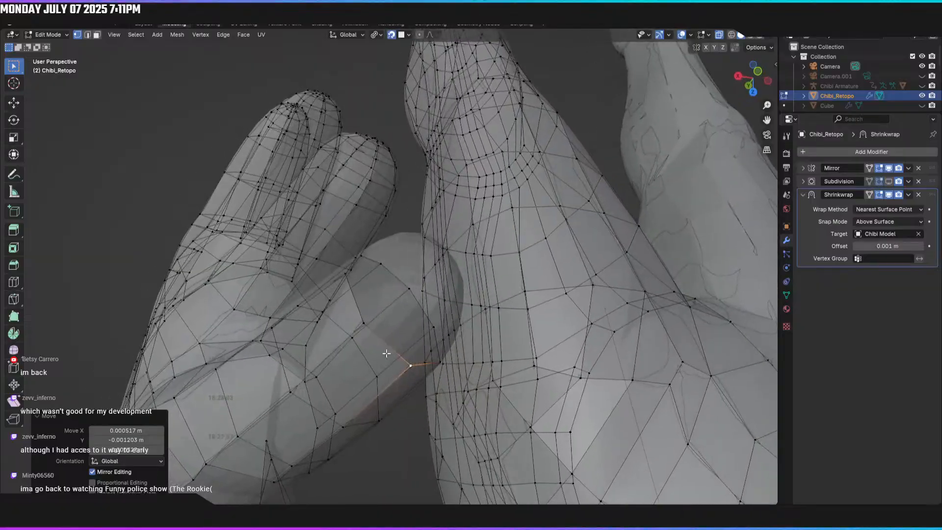
{"action": "left_click", "coordinate": [364, 324]}
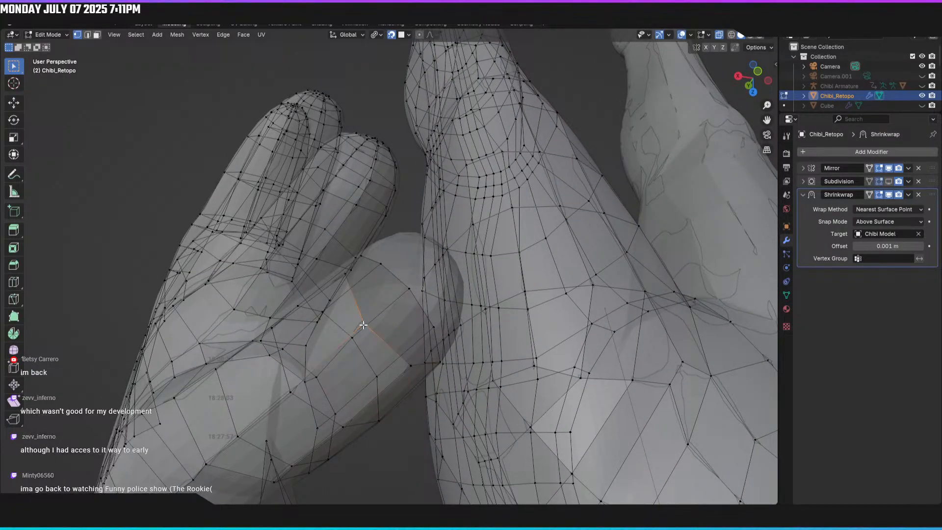
{"action": "middle_click_drag", "start_coordinate": [363, 325], "coordinate": [374, 404]}
Step: Select the whole open end ring and extrude it toward the fingertip
{"action": "left_click", "coordinate": [419, 336], "text": "alt"}
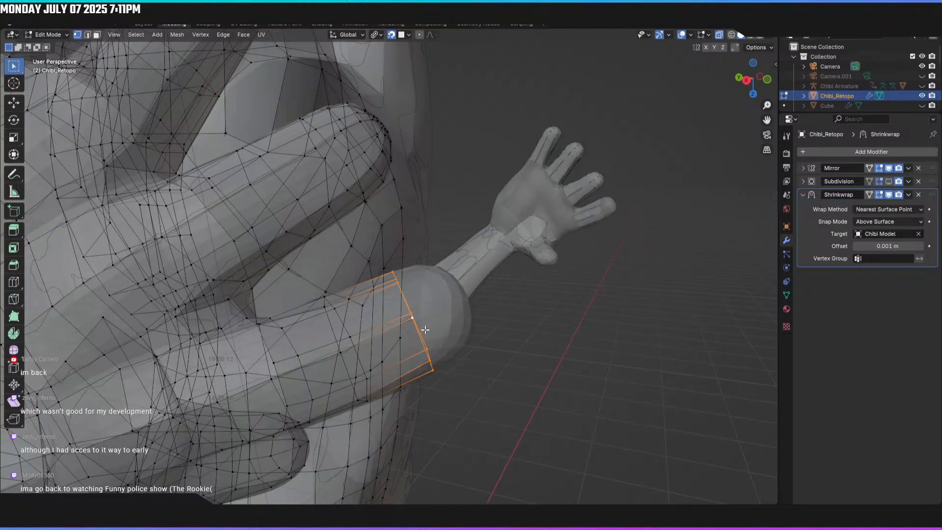
{"action": "key", "text": "g"}
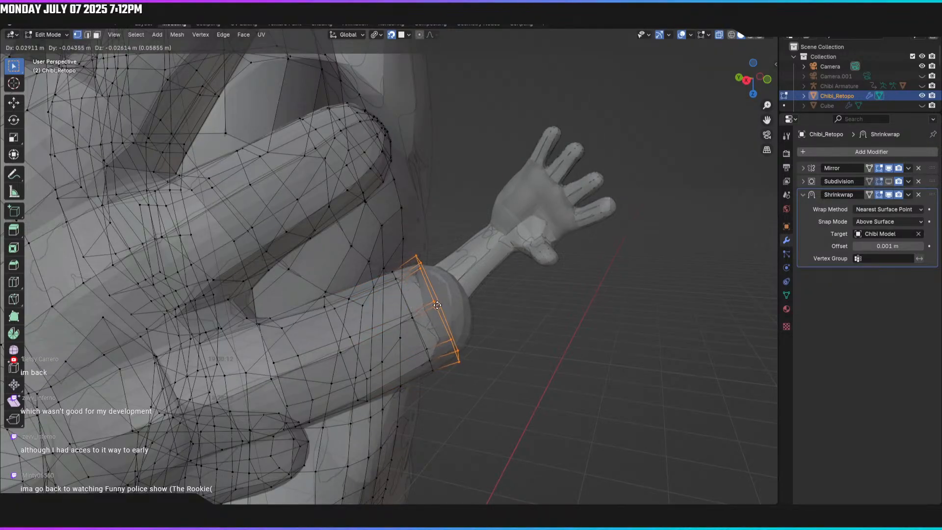
{"action": "left_click", "coordinate": [439, 304]}
Step: Pull the first vertices of the newly extruded ring in onto the sculpted fingertip surface
{"action": "mouse_move", "coordinate": [441, 312]}
{"action": "middle_mouse_down"}
{"action": "mouse_move", "coordinate": [368, 318]}
{"action": "mouse_move", "coordinate": [422, 315]}
{"action": "mouse_move", "coordinate": [414, 307]}
{"action": "mouse_move", "coordinate": [437, 316]}
{"action": "middle_mouse_up"}
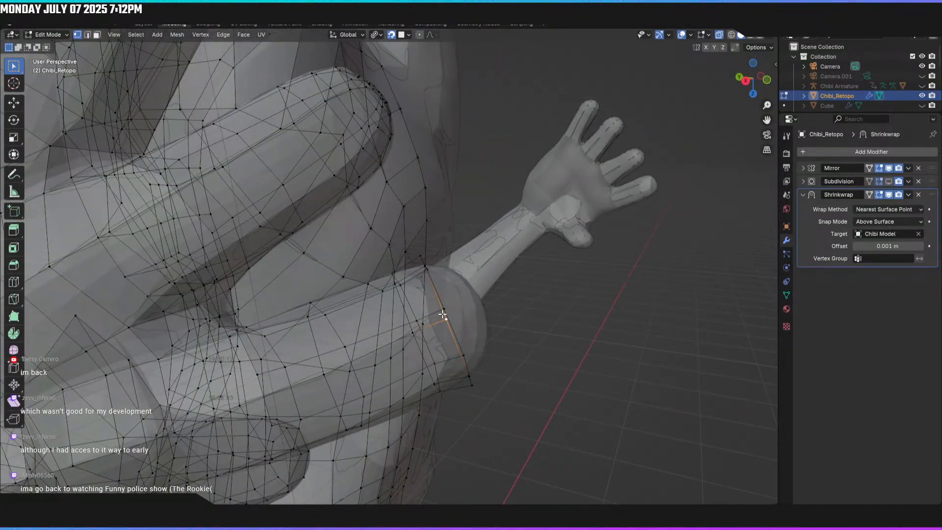
{"action": "key", "text": "g"}
{"action": "left_click", "coordinate": [447, 319]}
{"action": "middle_click_drag", "start_coordinate": [443, 322], "coordinate": [416, 345]}
{"action": "key", "text": "g"}
{"action": "left_click", "coordinate": [445, 358]}
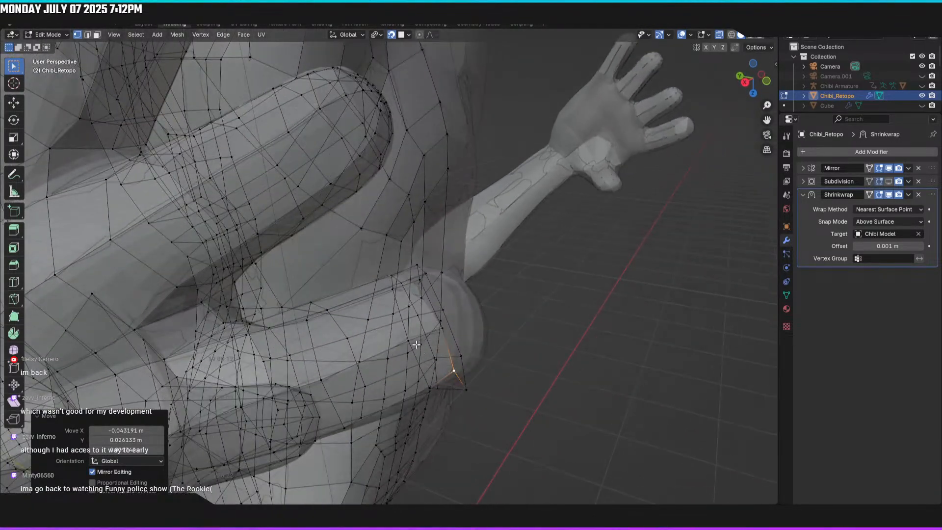
{"action": "left_click", "coordinate": [420, 283]}
{"action": "key", "text": "g"}
{"action": "left_click", "coordinate": [420, 280]}
{"action": "middle_click_drag", "start_coordinate": [420, 280], "coordinate": [566, 492]}
Step: Move the new ring's vertices on the other broad side of the finger onto the sculpt, spaced evenly from the previous ring
{"action": "middle_click_drag", "start_coordinate": [206, 355], "coordinate": [376, 336]}
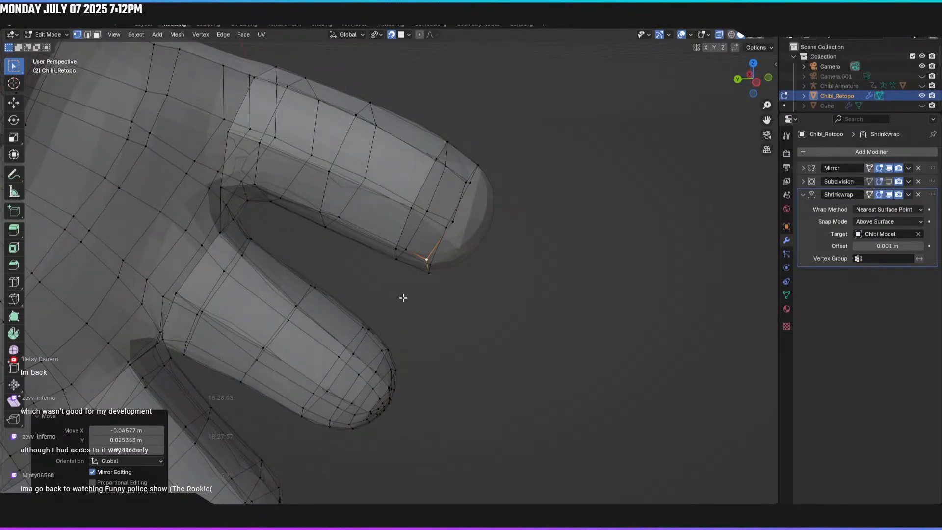
{"action": "left_click", "coordinate": [446, 226]}
{"action": "key", "text": "g"}
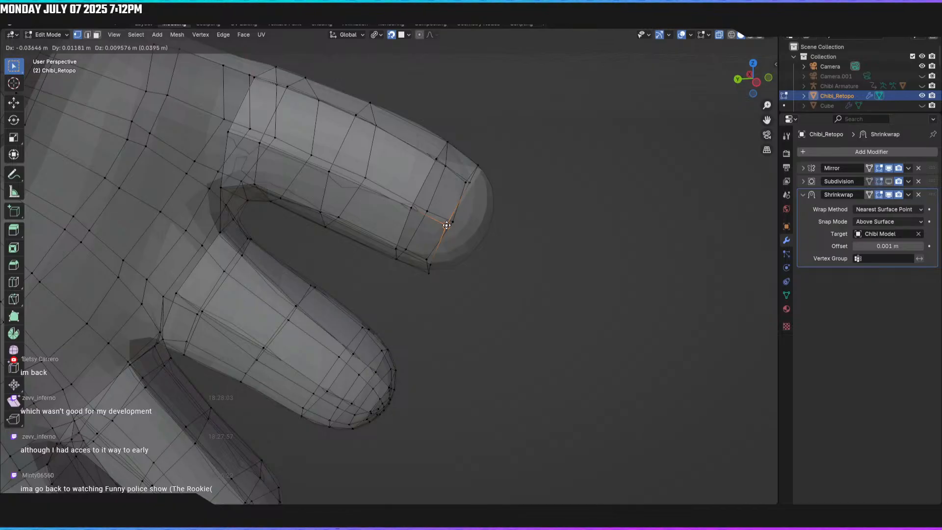
{"action": "left_click", "coordinate": [447, 225]}
{"action": "middle_click_drag", "start_coordinate": [448, 223], "coordinate": [498, 203]}
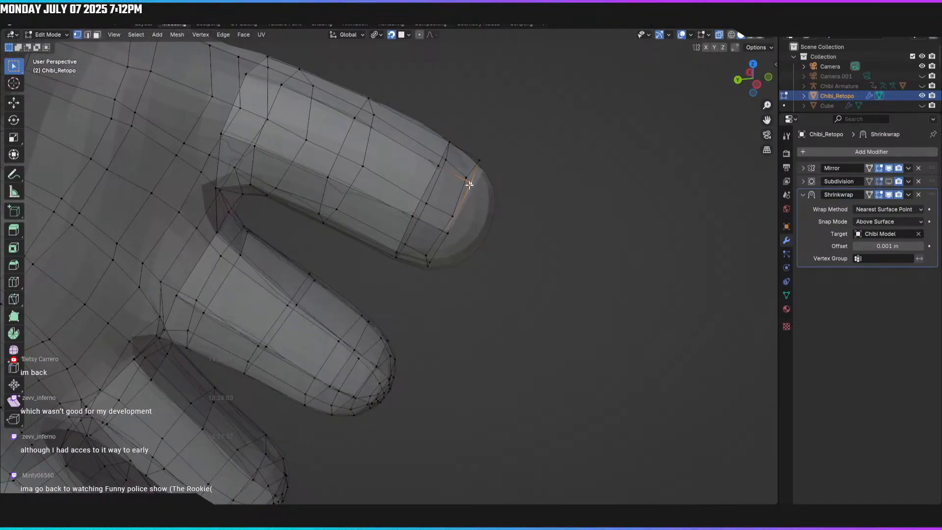
{"action": "key", "text": "g"}
{"action": "middle_click_drag", "start_coordinate": [438, 226], "coordinate": [484, 304]}
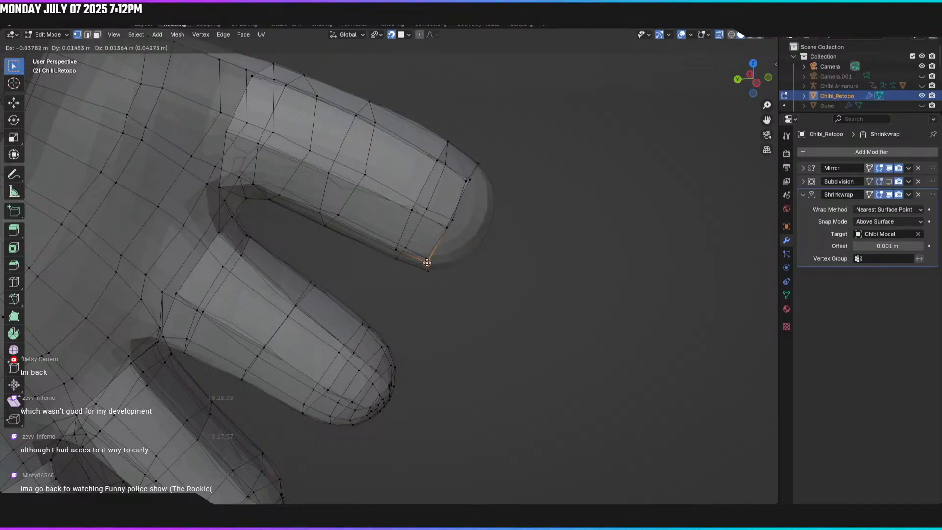
{"action": "left_click", "coordinate": [429, 262]}
Step: Snap the remaining stray vertices of the new ring onto the underside and outer side of the fingertip
{"action": "middle_click_drag", "start_coordinate": [426, 261], "coordinate": [334, 159]}
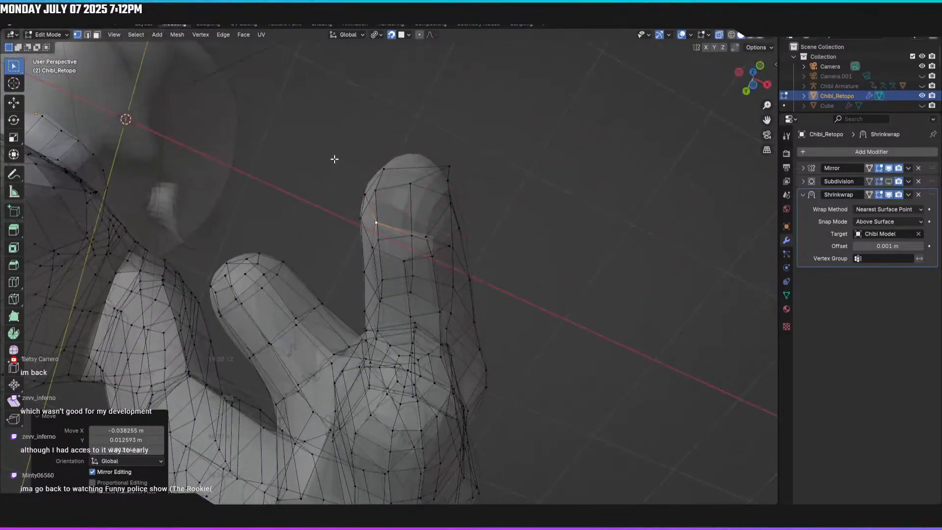
{"action": "left_click", "coordinate": [450, 247]}
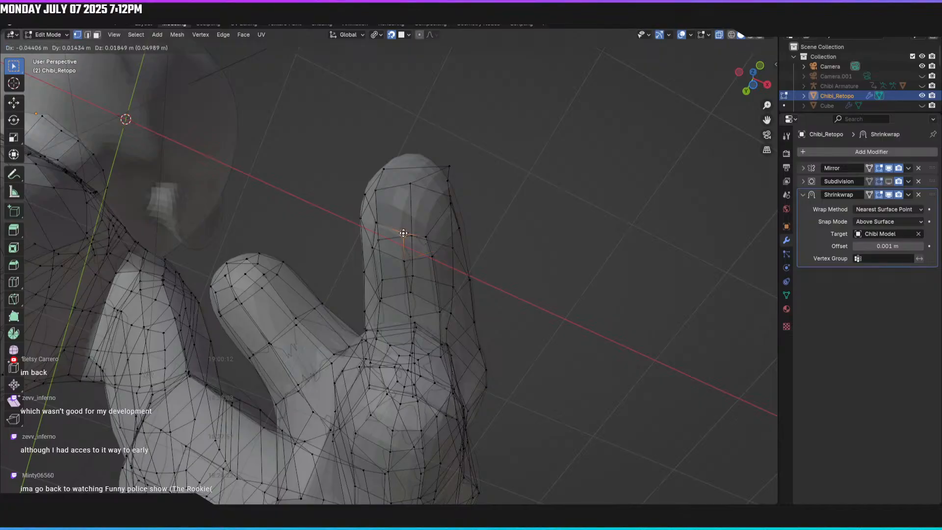
{"action": "left_click", "coordinate": [402, 233]}
{"action": "middle_click_drag", "start_coordinate": [407, 235], "coordinate": [417, 238]}
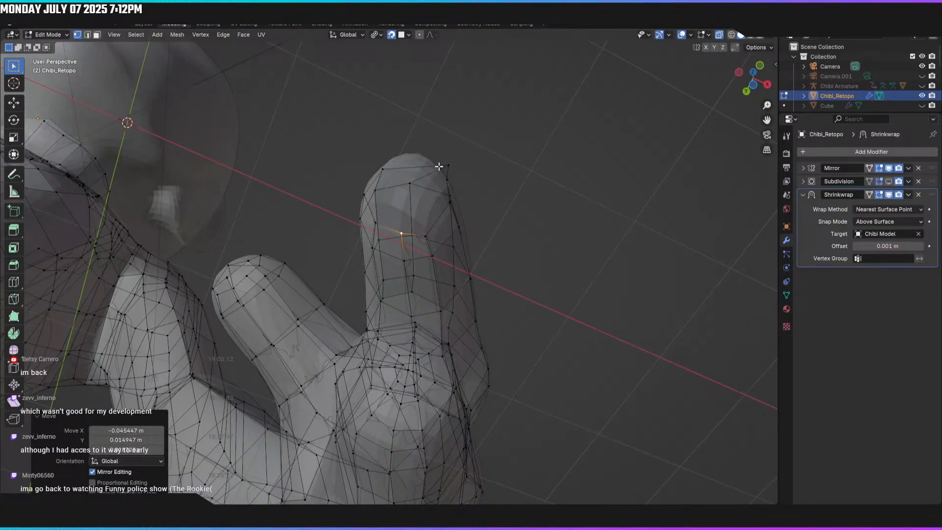
{"action": "middle_click_drag", "start_coordinate": [446, 167], "coordinate": [346, 216]}
{"action": "left_click", "coordinate": [392, 303]}
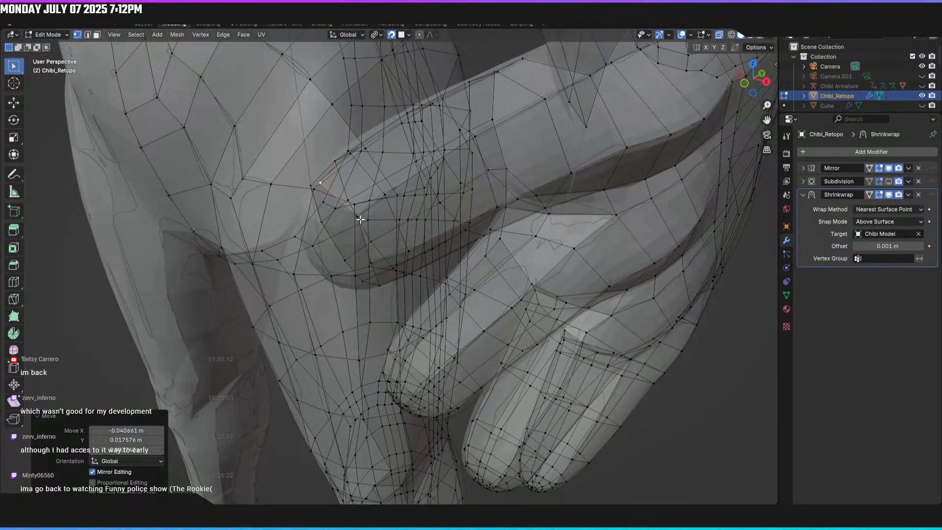
{"action": "left_click", "coordinate": [357, 210]}
{"action": "key", "text": "g"}
{"action": "left_click", "coordinate": [350, 219]}
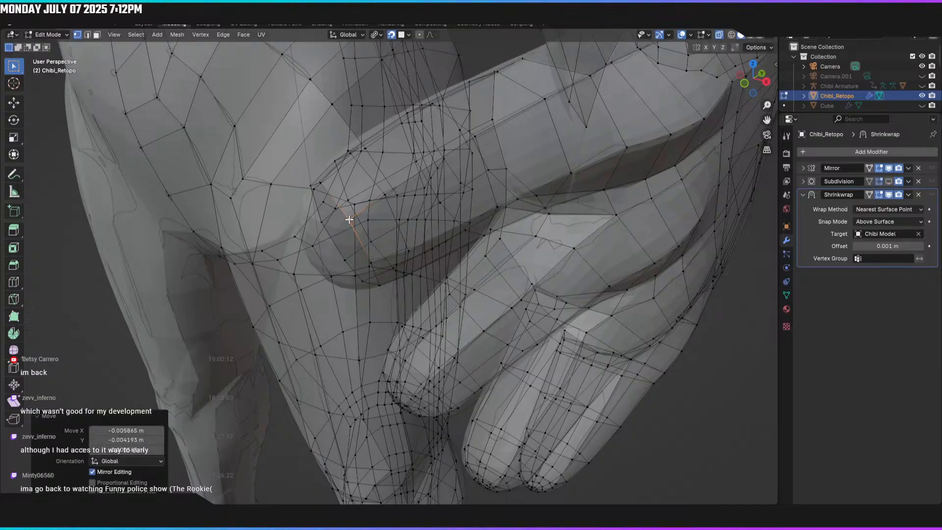
Step: Fine-tune two vertices of the new ring in an end-on view to level the loop across the fingertip
{"action": "middle_click_drag", "start_coordinate": [353, 241], "coordinate": [507, 30]}
{"action": "middle_click_drag", "start_coordinate": [443, 230], "coordinate": [384, 308]}
{"action": "middle_click_drag", "start_coordinate": [322, 418], "coordinate": [332, 213]}
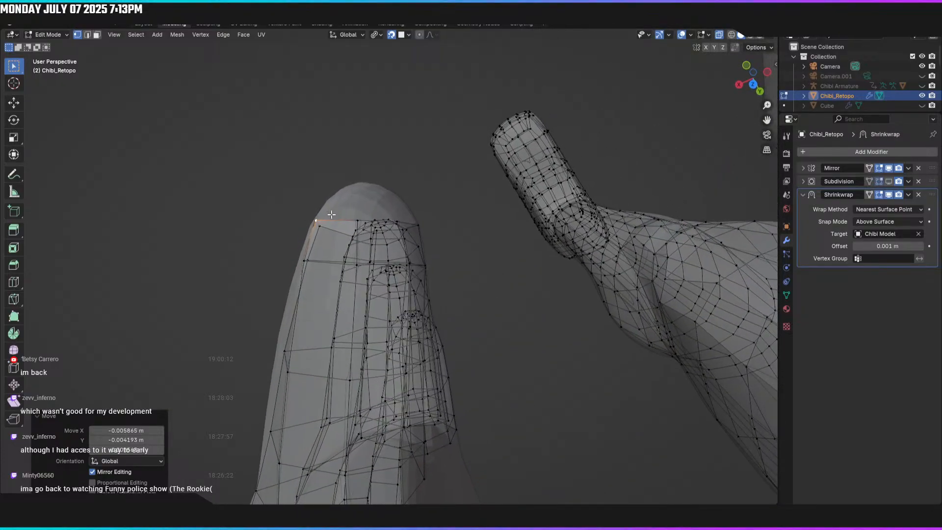
{"action": "middle_click_drag", "start_coordinate": [351, 280], "coordinate": [381, 270]}
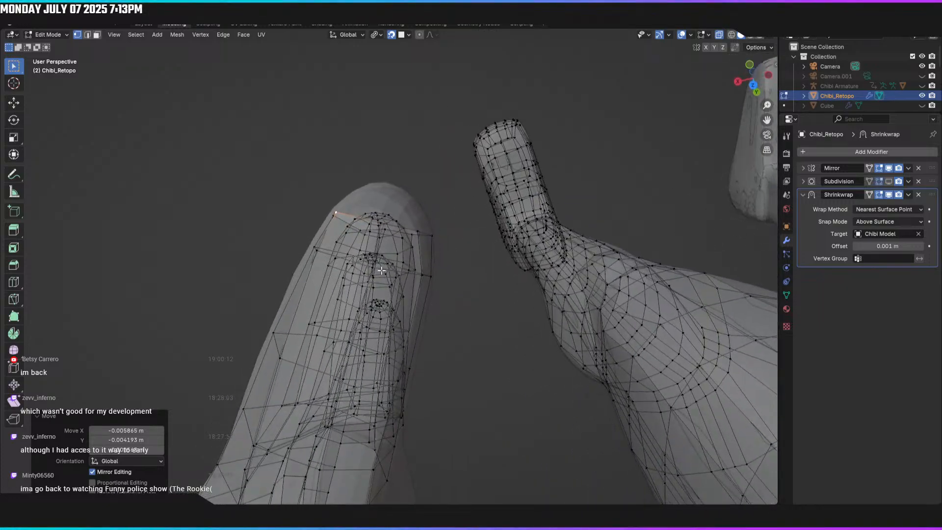
{"action": "left_click", "coordinate": [381, 224]}
{"action": "left_click_drag", "start_coordinate": [381, 223], "coordinate": [382, 223]}
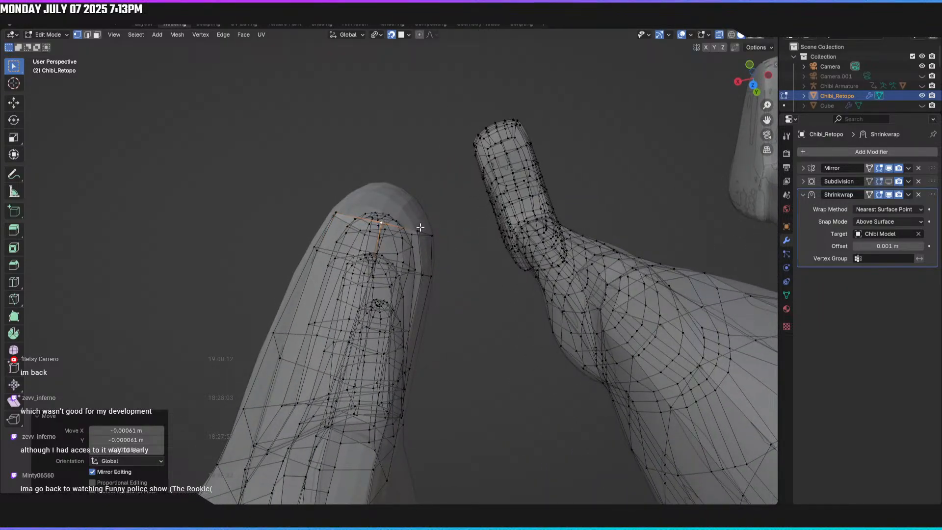
{"action": "left_click", "coordinate": [420, 230]}
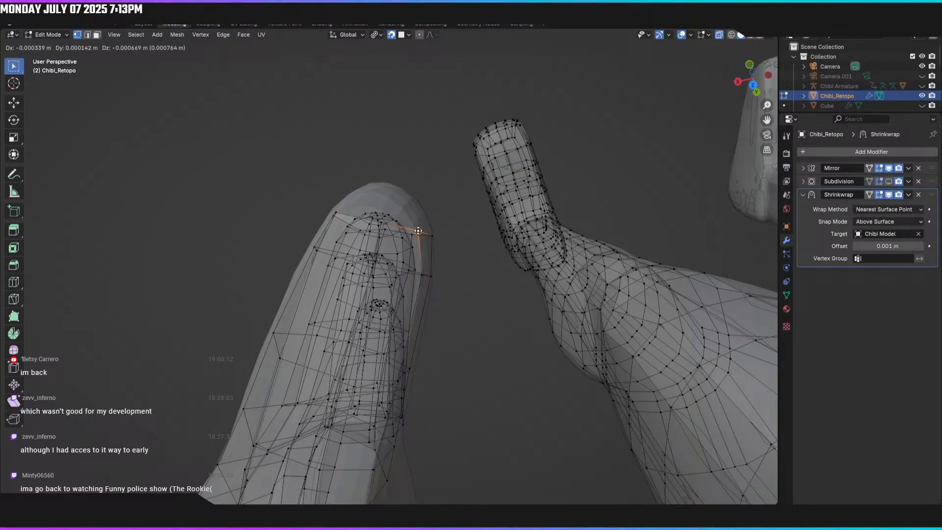
{"action": "left_click_drag", "start_coordinate": [419, 232], "coordinate": [419, 231]}
Step: Slide the new ring's vertices on the side and upper edge of the finger to even out the loop spacing
{"action": "middle_click_drag", "start_coordinate": [419, 231], "coordinate": [408, 398]}
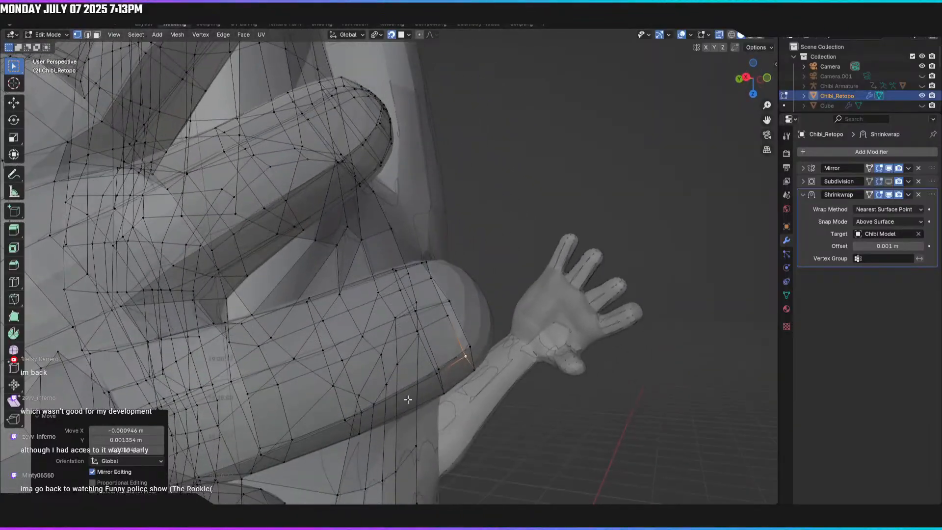
{"action": "left_click", "coordinate": [451, 300]}
{"action": "left_click", "coordinate": [450, 300]}
{"action": "middle_click_drag", "start_coordinate": [448, 300], "coordinate": [436, 317]}
{"action": "left_click", "coordinate": [434, 281]}
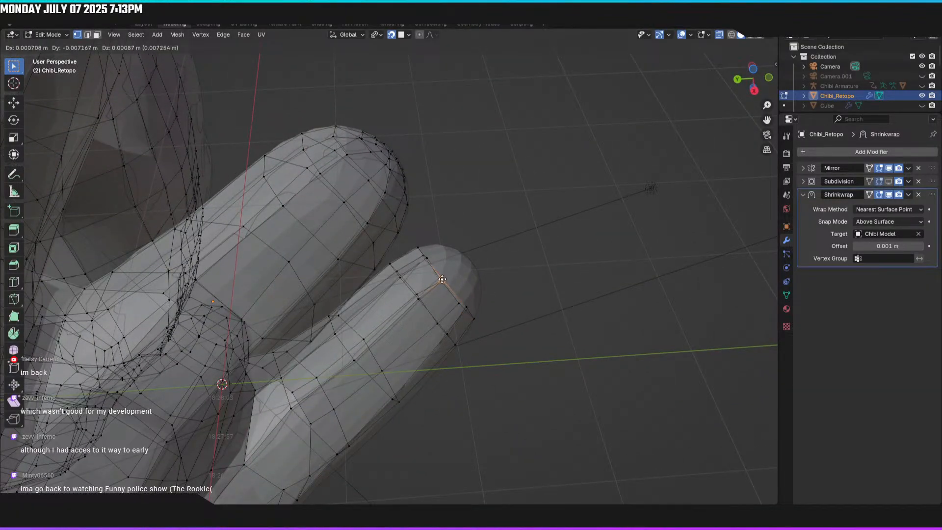
{"action": "left_click", "coordinate": [442, 278]}
{"action": "middle_click_drag", "start_coordinate": [442, 277], "coordinate": [627, 242]}
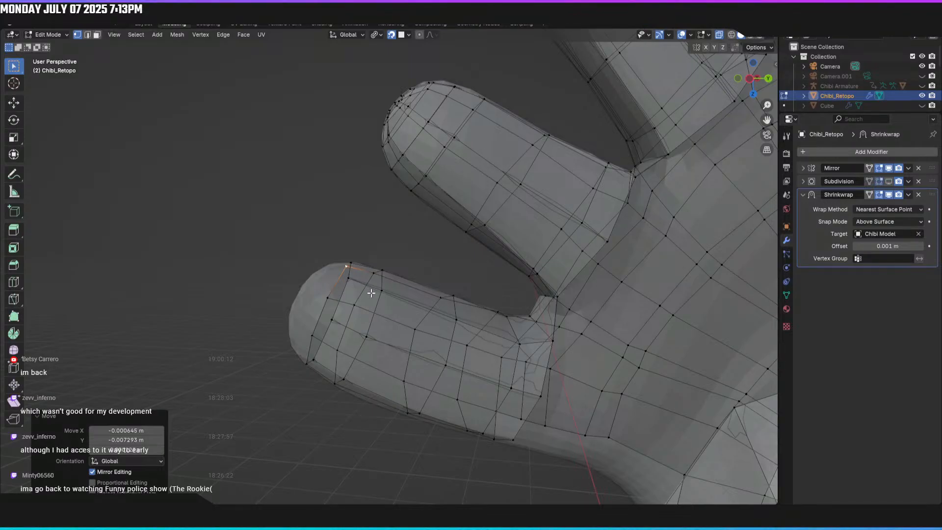
Step: Select the adjusted end ring and extrude a second ring toward the fingertip
{"action": "middle_click_drag", "start_coordinate": [371, 293], "coordinate": [362, 269]}
{"action": "left_click", "coordinate": [320, 325], "text": "alt"}
{"action": "mouse_move", "coordinate": [320, 325]}
{"action": "middle_mouse_down"}
{"action": "mouse_move", "coordinate": [346, 326]}
{"action": "mouse_move", "coordinate": [351, 316]}
{"action": "mouse_move", "coordinate": [329, 311]}
{"action": "middle_mouse_up"}
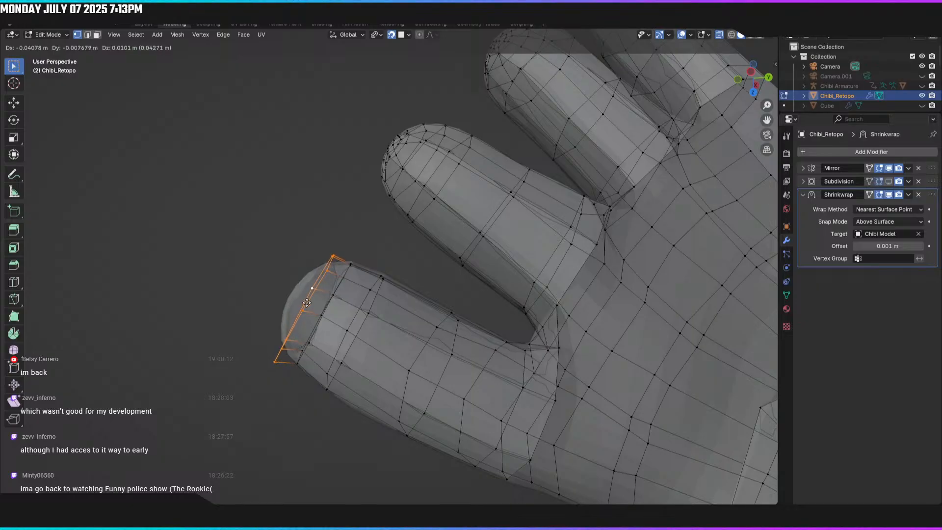
{"action": "left_click", "coordinate": [306, 302]}
{"action": "mouse_move", "coordinate": [307, 302]}
{"action": "middle_mouse_down"}
{"action": "mouse_move", "coordinate": [362, 349]}
{"action": "mouse_move", "coordinate": [343, 319]}
{"action": "mouse_move", "coordinate": [319, 307]}
{"action": "middle_mouse_up"}
Step: Place the second extruded ring at the fingertip and pull its near-side vertices back onto the finger surface
{"action": "left_click", "coordinate": [358, 325]}
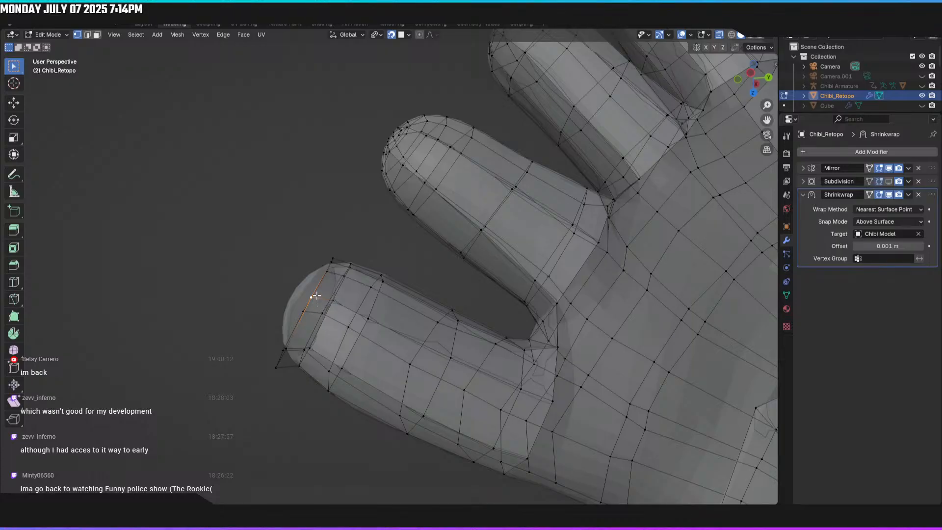
{"action": "left_click", "coordinate": [315, 291]}
{"action": "middle_click_drag", "start_coordinate": [316, 346], "coordinate": [296, 318]}
{"action": "left_click", "coordinate": [327, 338]}
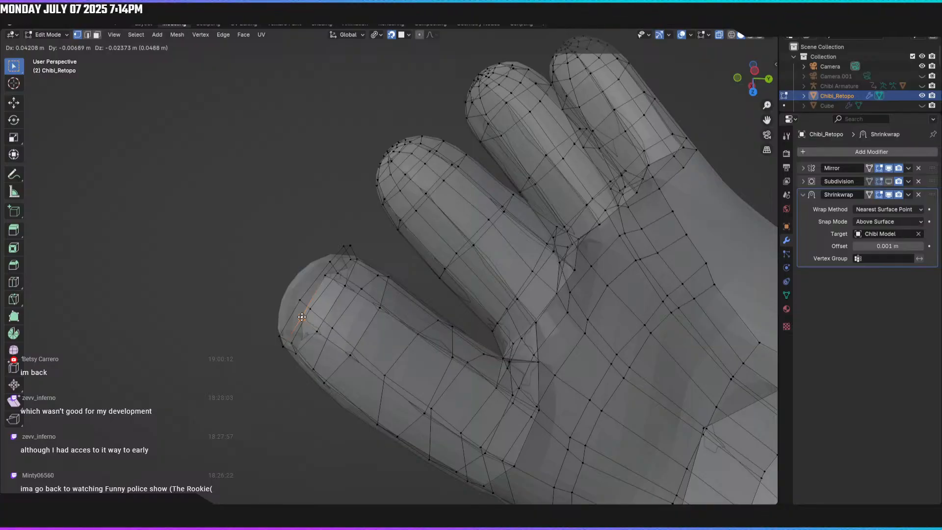
{"action": "left_click", "coordinate": [302, 317]}
{"action": "middle_click_drag", "start_coordinate": [280, 354], "coordinate": [330, 304]}
{"action": "left_click", "coordinate": [348, 308]}
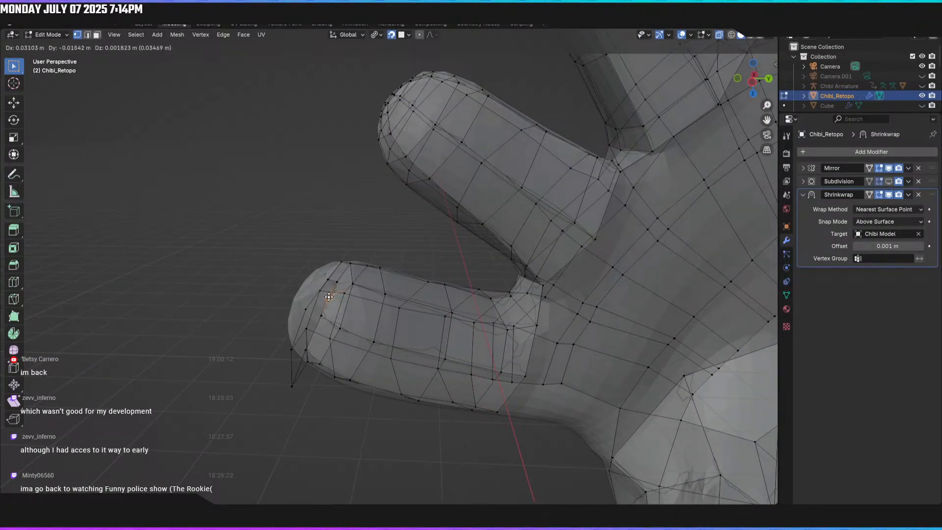
{"action": "left_click", "coordinate": [327, 296]}
Step: Move two vertices of the second ring on the opposite side of the finger onto the fingertip surface
{"action": "middle_click_drag", "start_coordinate": [326, 294], "coordinate": [474, 330]}
{"action": "left_click", "coordinate": [443, 330]}
{"action": "key", "text": "g"}
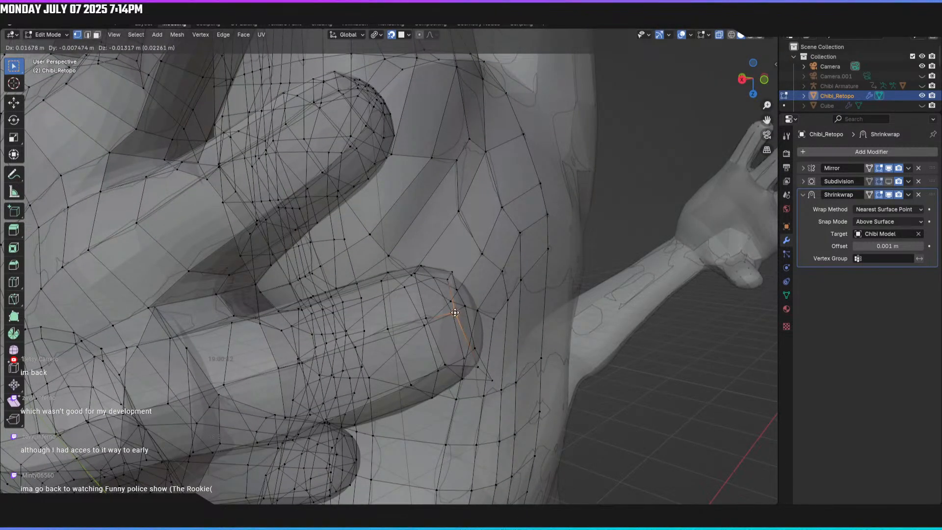
{"action": "left_click", "coordinate": [454, 308]}
{"action": "middle_click_drag", "start_coordinate": [449, 309], "coordinate": [477, 345]}
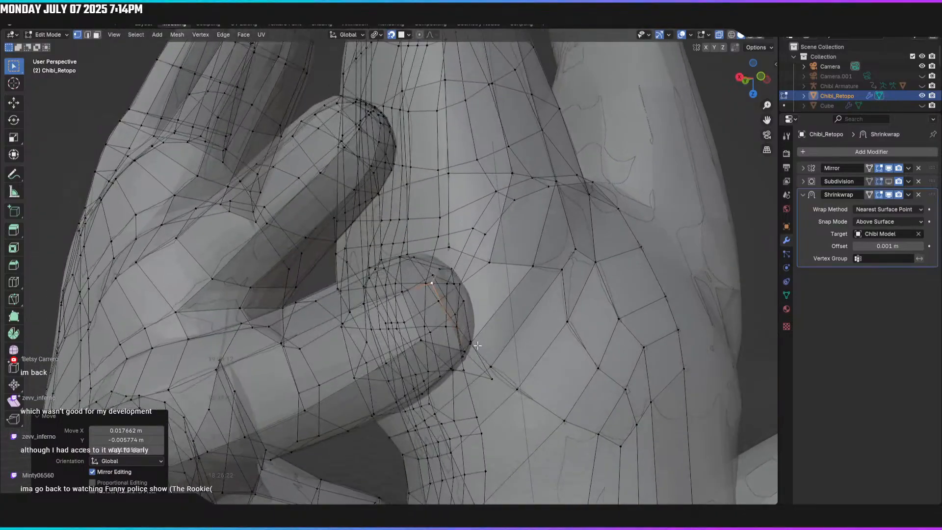
{"action": "left_click", "coordinate": [462, 352]}
{"action": "key", "text": "g"}
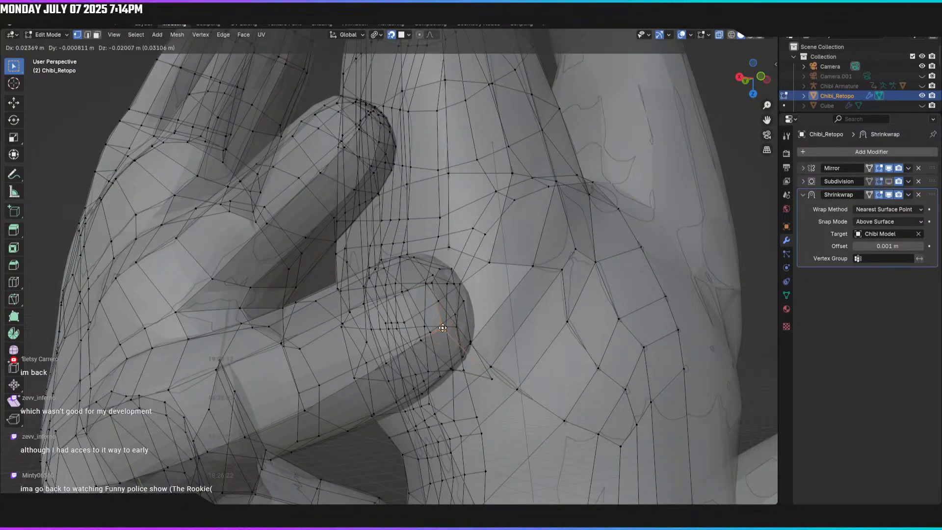
{"action": "left_click", "coordinate": [442, 324]}
Step: Pull the second ring's upper-edge vertex and a stray vertex at its lower end back onto the finger
{"action": "middle_click_drag", "start_coordinate": [442, 324], "coordinate": [454, 413]}
{"action": "left_click", "coordinate": [476, 344]}
{"action": "middle_click_drag", "start_coordinate": [441, 306], "coordinate": [458, 294]}
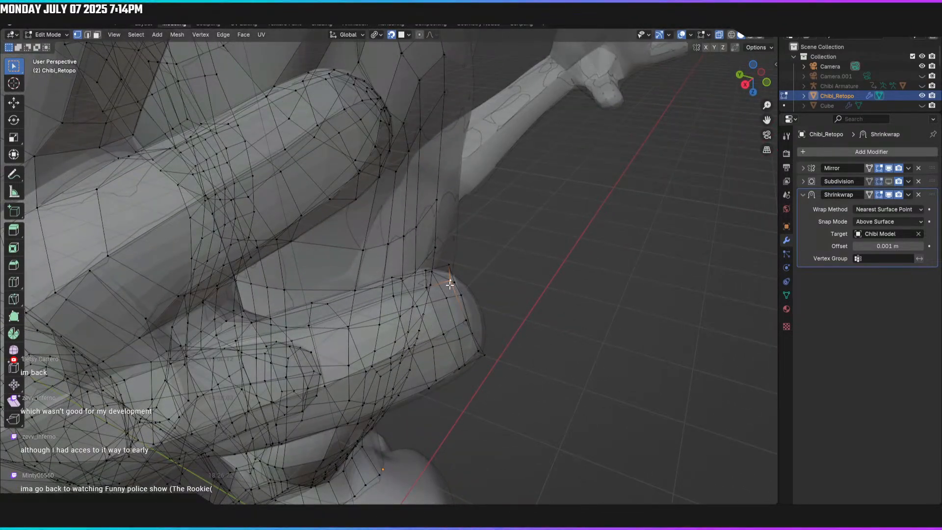
{"action": "key", "text": "g"}
{"action": "left_click", "coordinate": [449, 281]}
{"action": "middle_click_drag", "start_coordinate": [448, 280], "coordinate": [441, 322]}
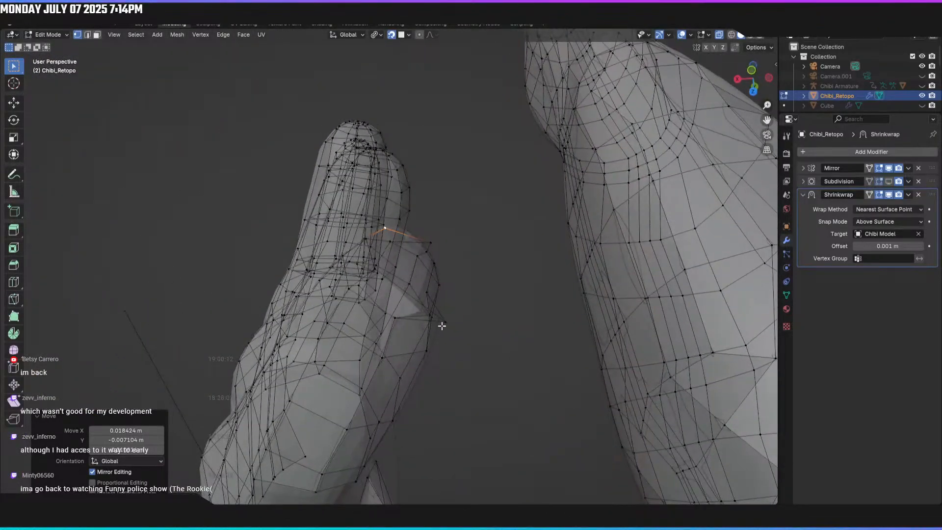
{"action": "left_click", "coordinate": [446, 323]}
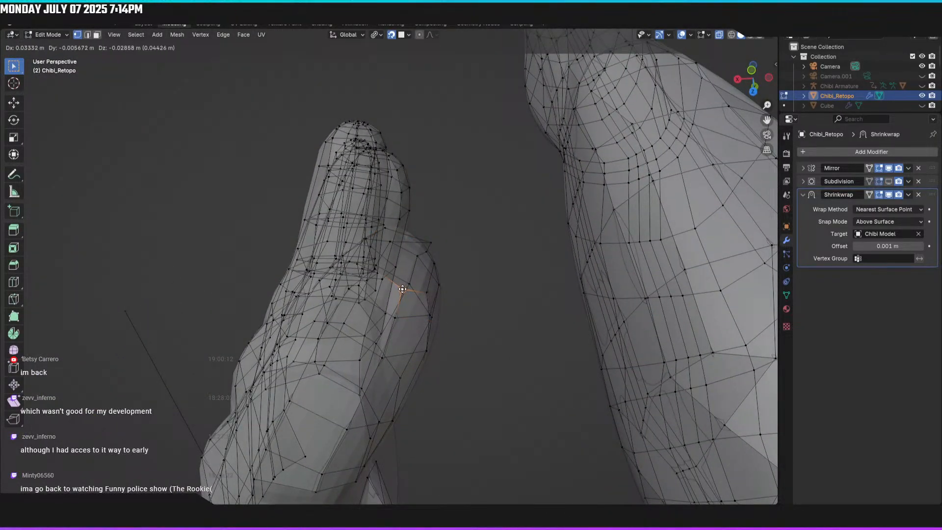
{"action": "left_click", "coordinate": [403, 289]}
Step: Snap the ring's remaining protruding vertex onto the fingertip and nudge its neighbours to follow the loop's curve
{"action": "middle_click_drag", "start_coordinate": [401, 286], "coordinate": [331, 376]}
{"action": "left_click", "coordinate": [363, 322]}
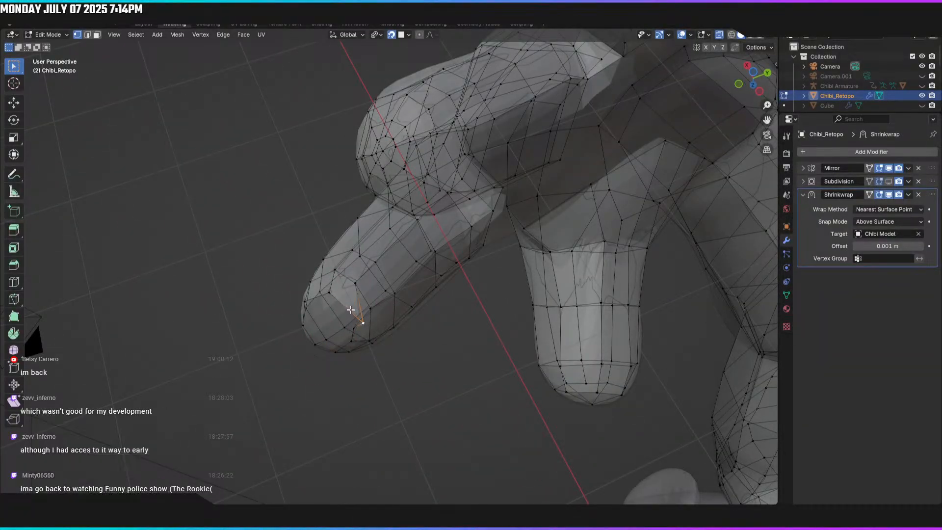
{"action": "left_click", "coordinate": [343, 302]}
{"action": "middle_click_drag", "start_coordinate": [343, 303], "coordinate": [389, 185]}
{"action": "middle_click_drag", "start_coordinate": [361, 294], "coordinate": [306, 282]}
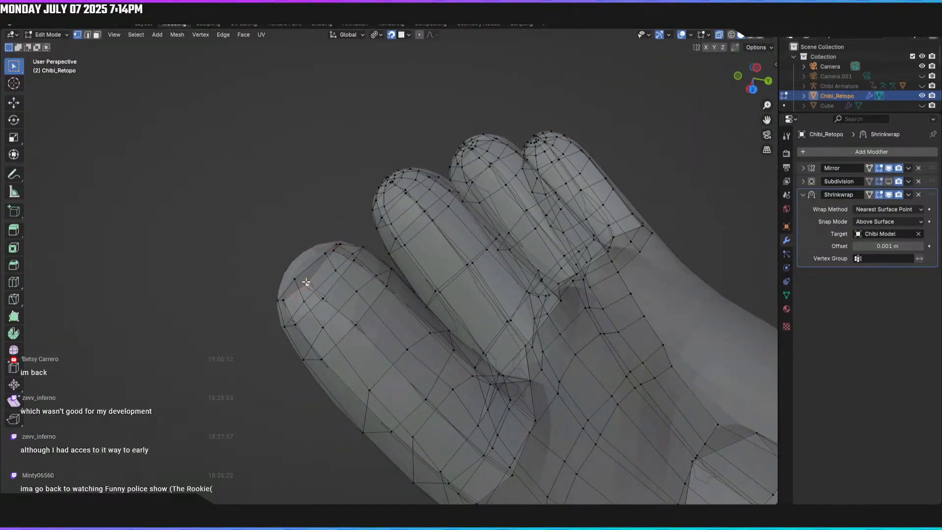
{"action": "left_click", "coordinate": [305, 280]}
{"action": "middle_click_drag", "start_coordinate": [305, 280], "coordinate": [298, 383]}
{"action": "left_click", "coordinate": [315, 284]}
{"action": "left_click", "coordinate": [315, 296]}
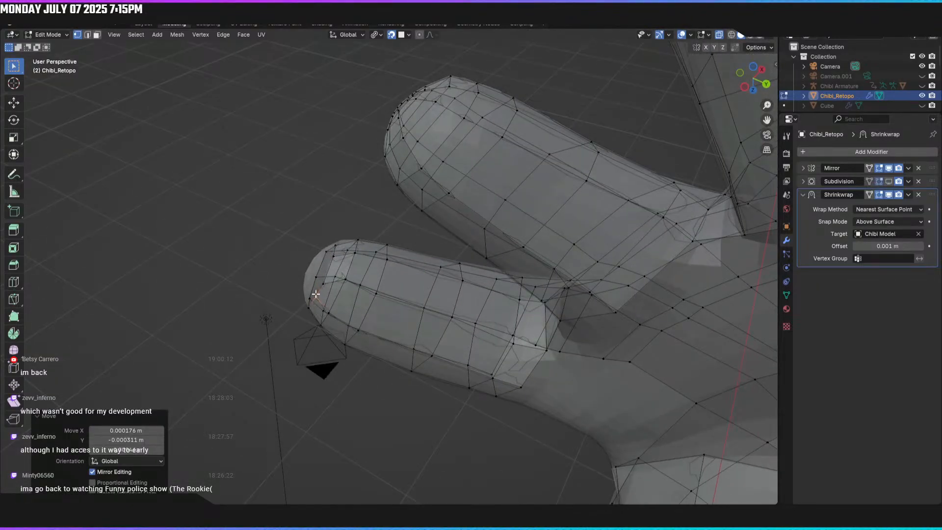
{"action": "left_click", "coordinate": [325, 279]}
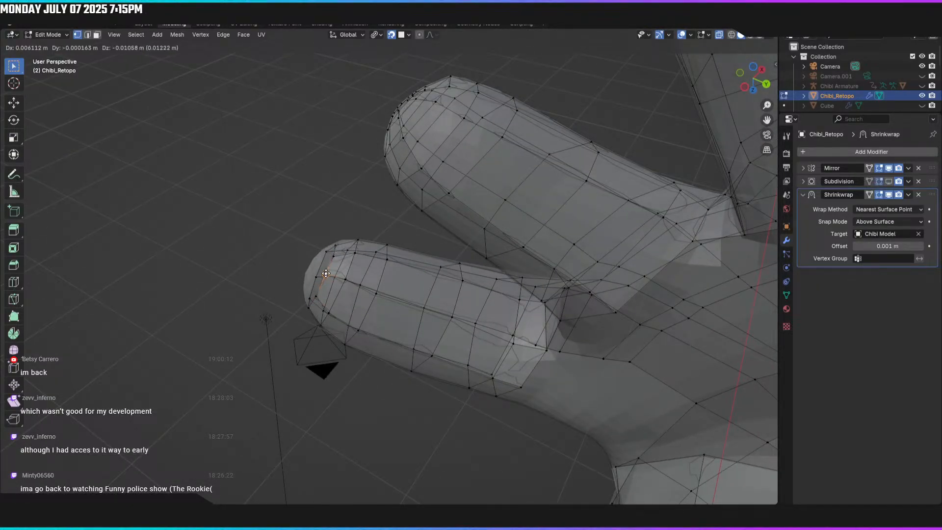
{"action": "left_click", "coordinate": [326, 273]}
Step: Slide two vertices along the second ring's upper edge to space them evenly around the fingertip
{"action": "middle_click_drag", "start_coordinate": [349, 303], "coordinate": [345, 245]}
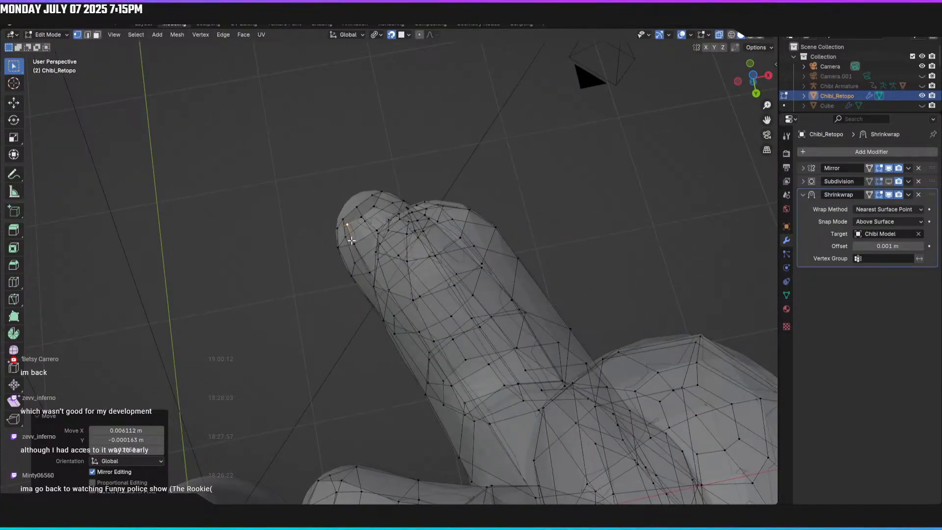
{"action": "left_click", "coordinate": [361, 214]}
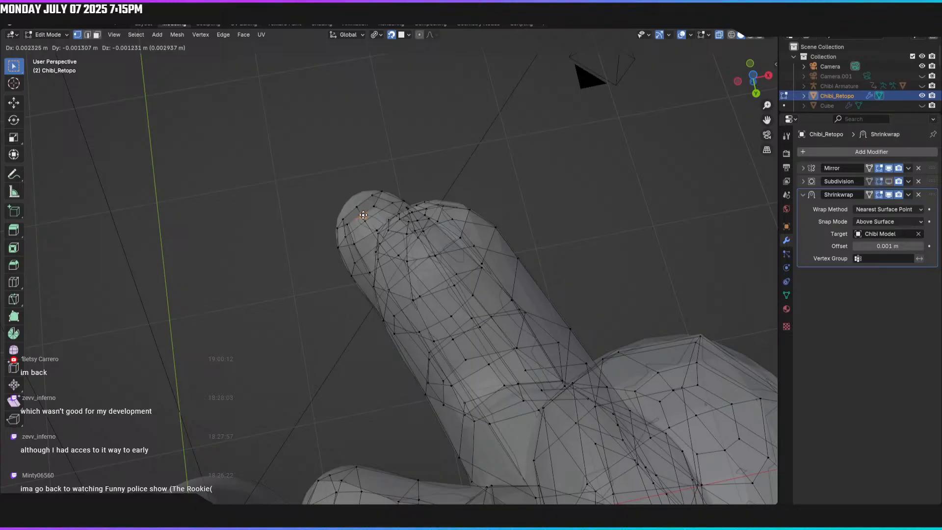
{"action": "left_click", "coordinate": [365, 213]}
{"action": "middle_click_drag", "start_coordinate": [375, 209], "coordinate": [377, 233]}
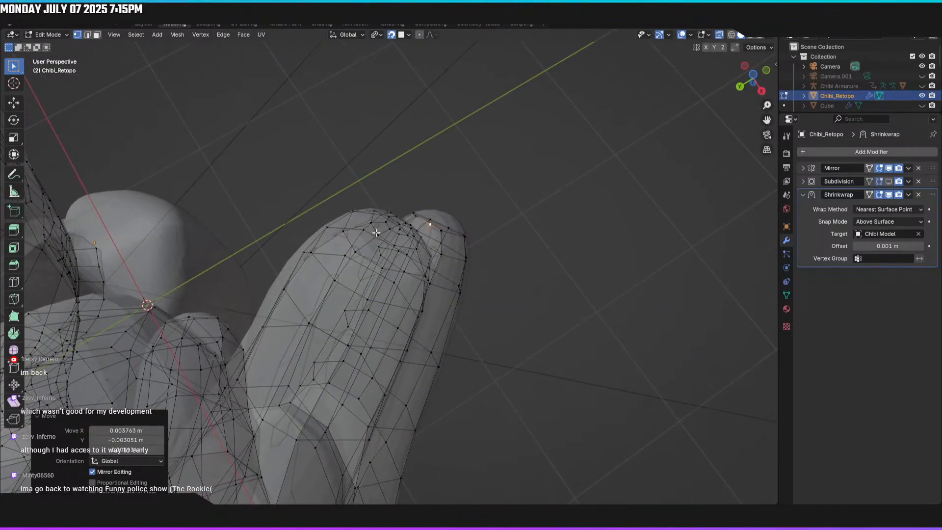
{"action": "left_click", "coordinate": [440, 231]}
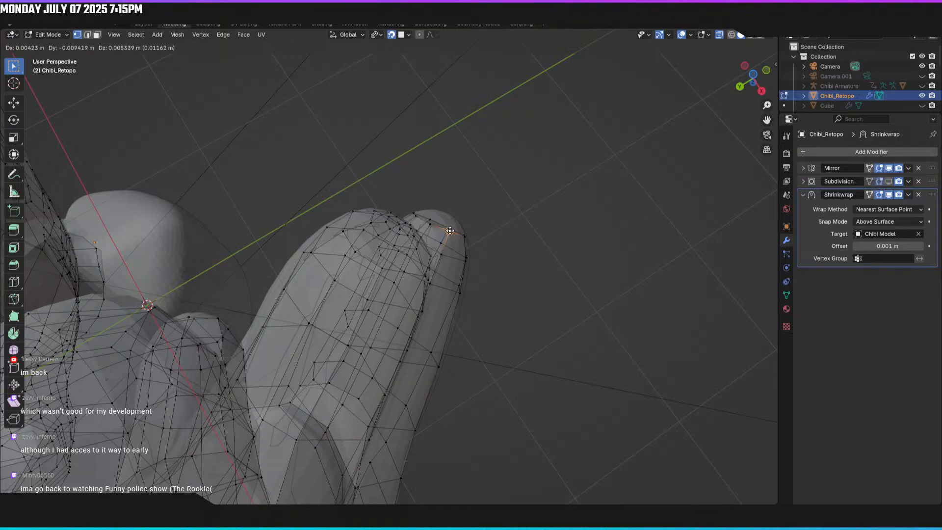
{"action": "left_click", "coordinate": [450, 233]}
Step: Fine-tune one side vertex on each side of the finger to straighten the loops near the tip
{"action": "middle_click_drag", "start_coordinate": [465, 248], "coordinate": [488, 283]}
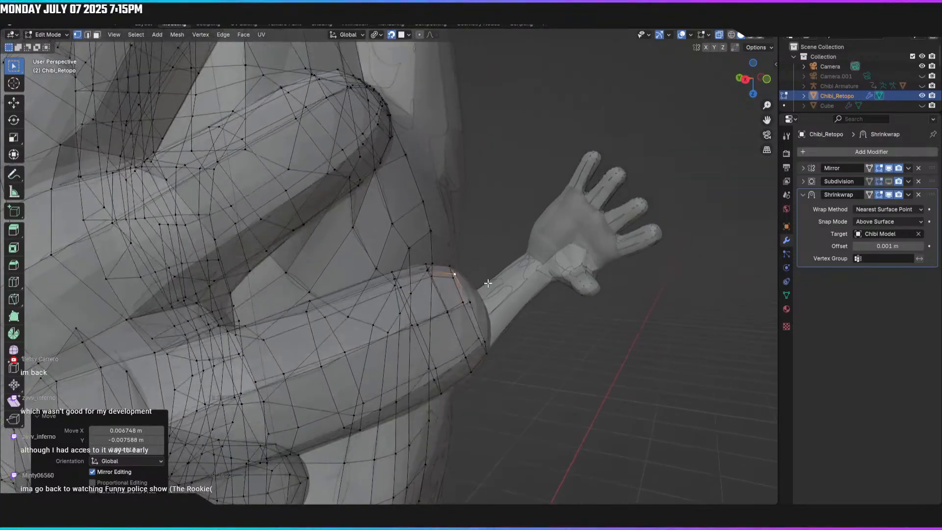
{"action": "left_click", "coordinate": [470, 304]}
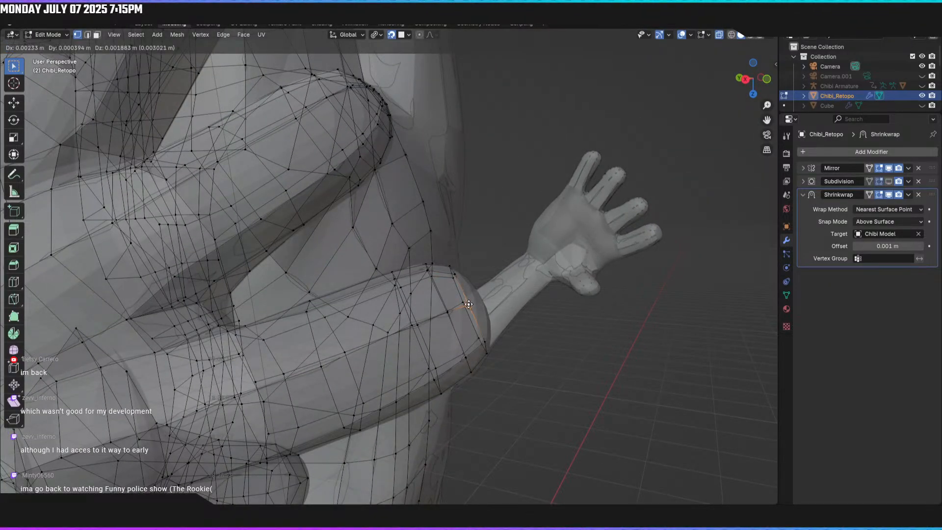
{"action": "left_click", "coordinate": [469, 303]}
{"action": "middle_click_drag", "start_coordinate": [468, 303], "coordinate": [310, 304]}
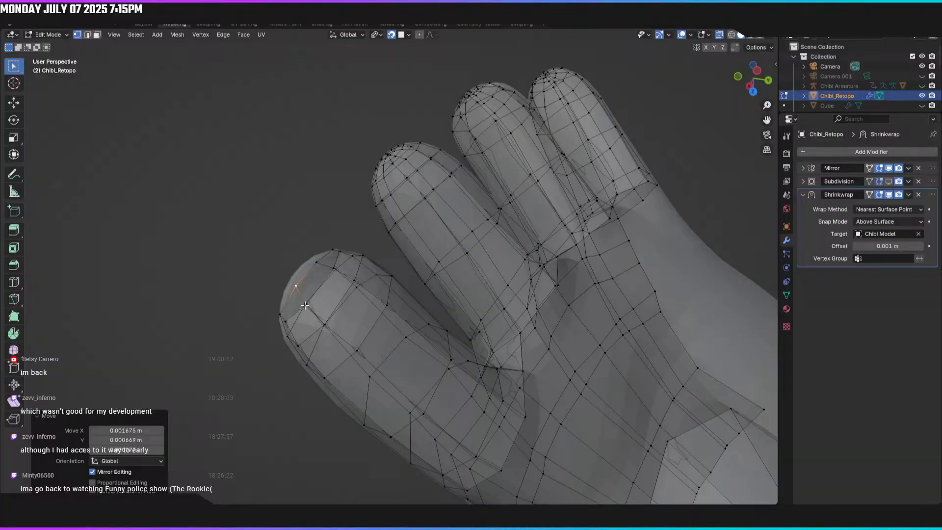
{"action": "left_click", "coordinate": [306, 305]}
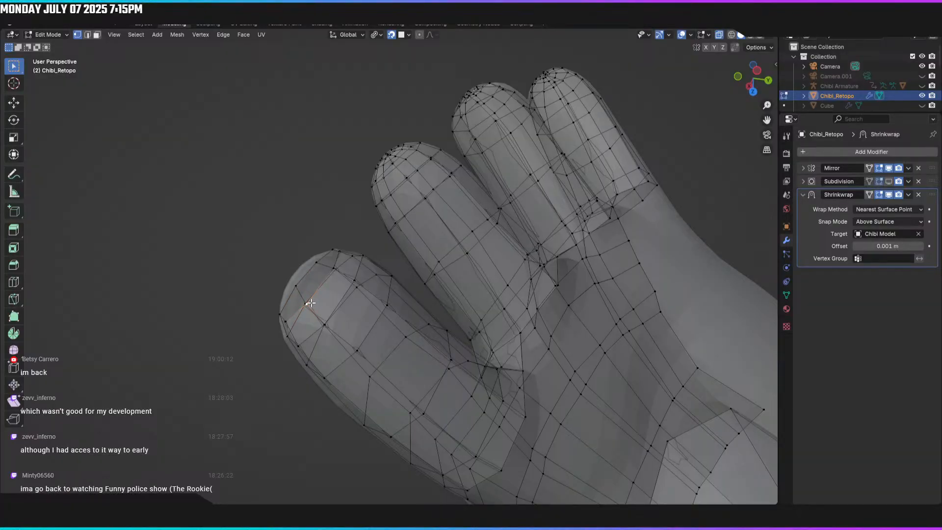
{"action": "left_click", "coordinate": [305, 303]}
Step: Extrude a third ring from the end loop, scale it to 0.746, and center it over the fingertip
{"action": "middle_click_drag", "start_coordinate": [304, 301], "coordinate": [295, 351]}
{"action": "middle_click_drag", "start_coordinate": [413, 334], "coordinate": [466, 325]}
{"action": "left_click", "coordinate": [480, 329], "text": "alt"}
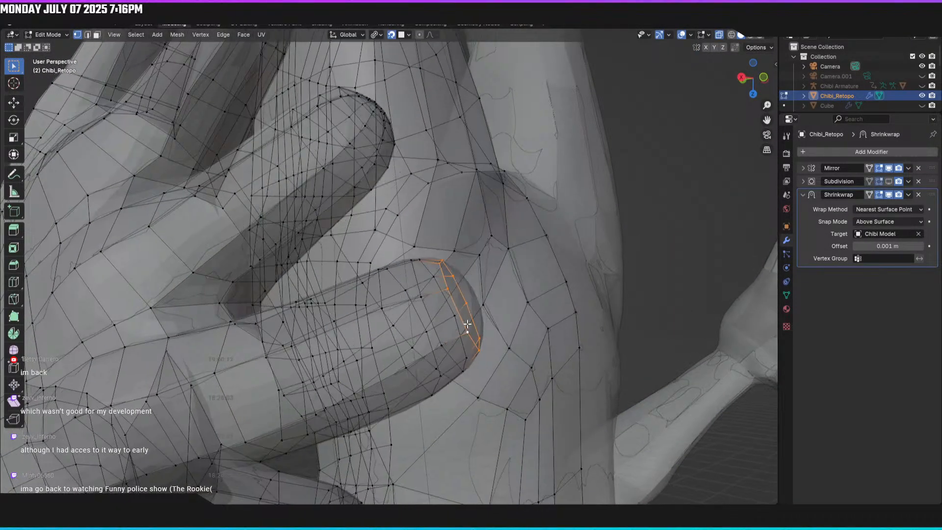
{"action": "key", "text": "s"}
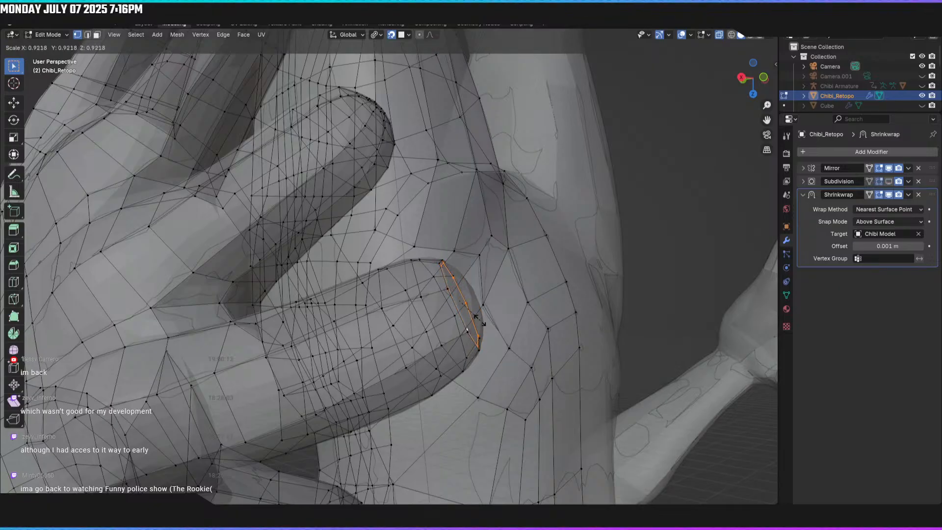
{"action": "left_click", "coordinate": [472, 318]}
{"action": "middle_click_drag", "start_coordinate": [472, 318], "coordinate": [494, 316]}
{"action": "key", "text": "e"}
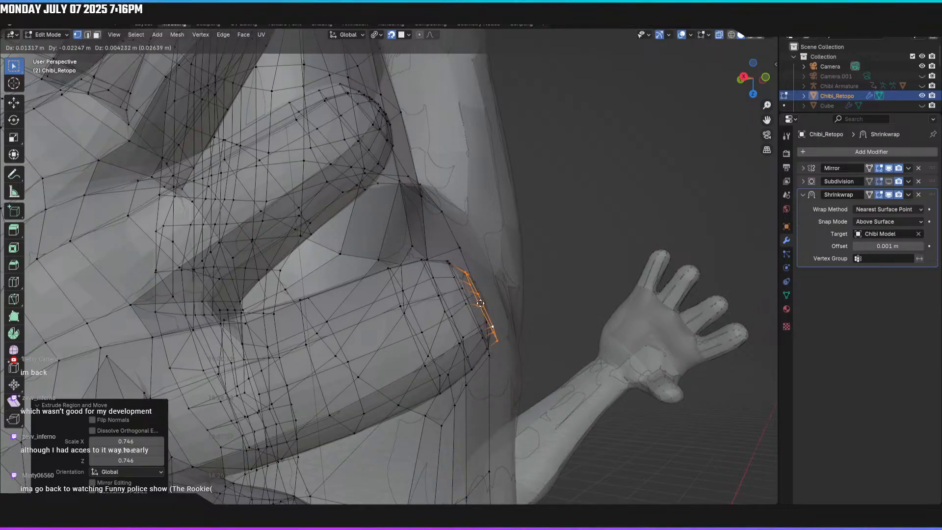
{"action": "left_click", "coordinate": [480, 302]}
{"action": "middle_click_drag", "start_coordinate": [480, 301], "coordinate": [404, 357]}
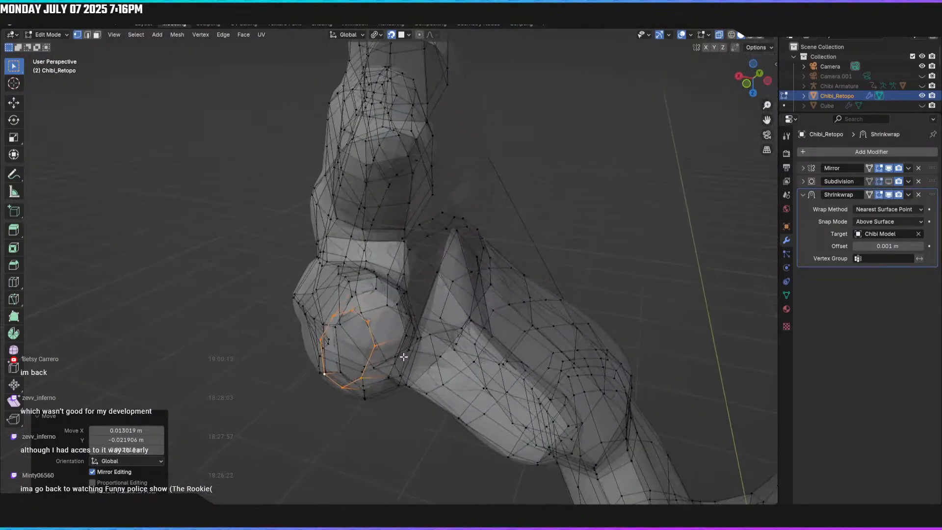
{"action": "key", "text": "g"}
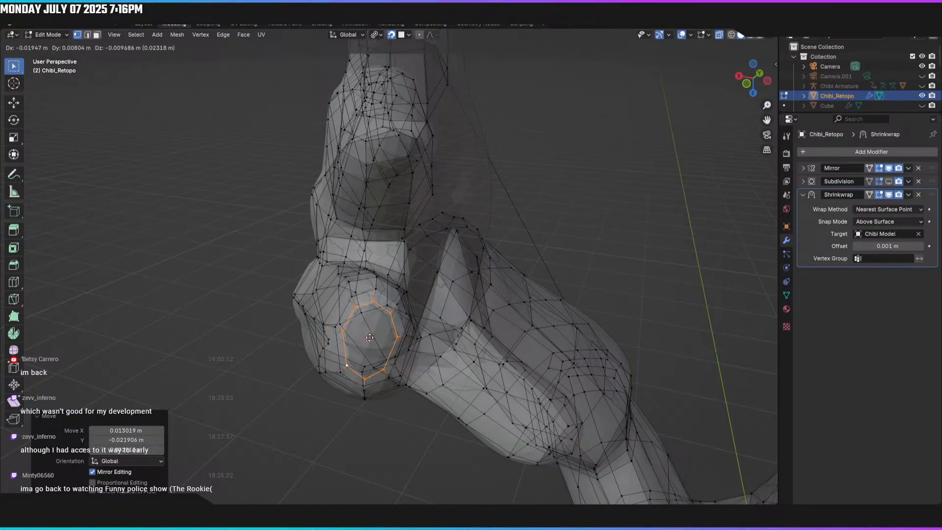
{"action": "left_click", "coordinate": [369, 337]}
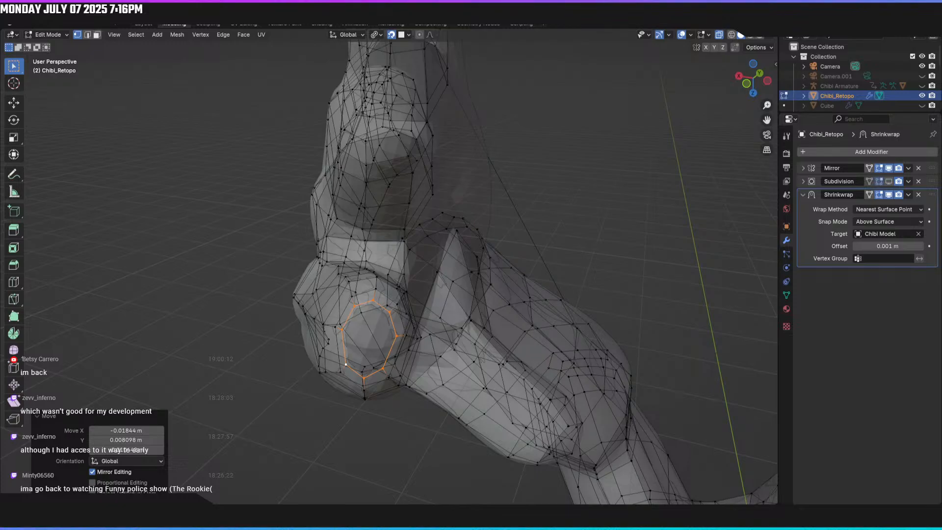
Step: Adjust the third ring's lower-edge vertex in an end-on view of the fingertip
{"action": "middle_click_drag", "start_coordinate": [491, 264], "coordinate": [480, 212]}
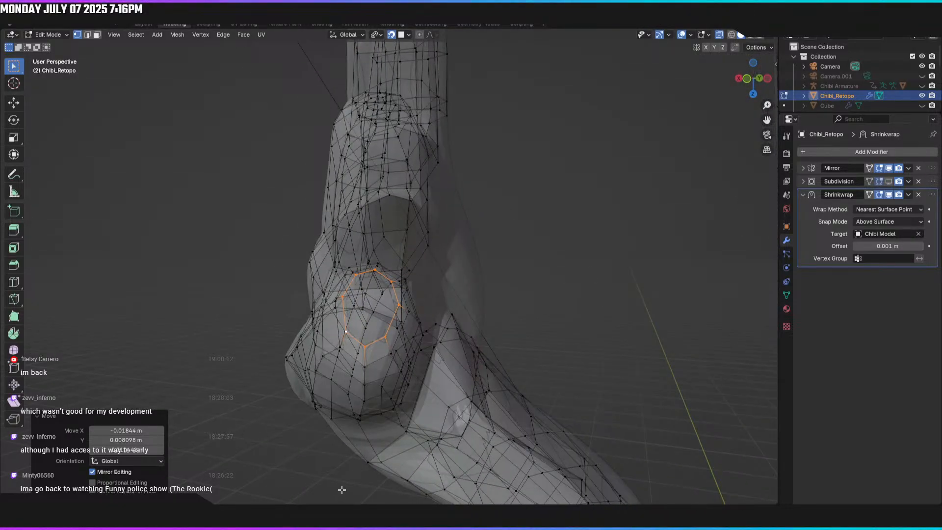
{"action": "scroll", "coordinate": [354, 402], "scroll_direction": "up", "scroll_amount": 1}
{"action": "left_click", "coordinate": [358, 364]}
{"action": "scroll", "coordinate": [358, 363], "scroll_direction": "up", "scroll_amount": 1}
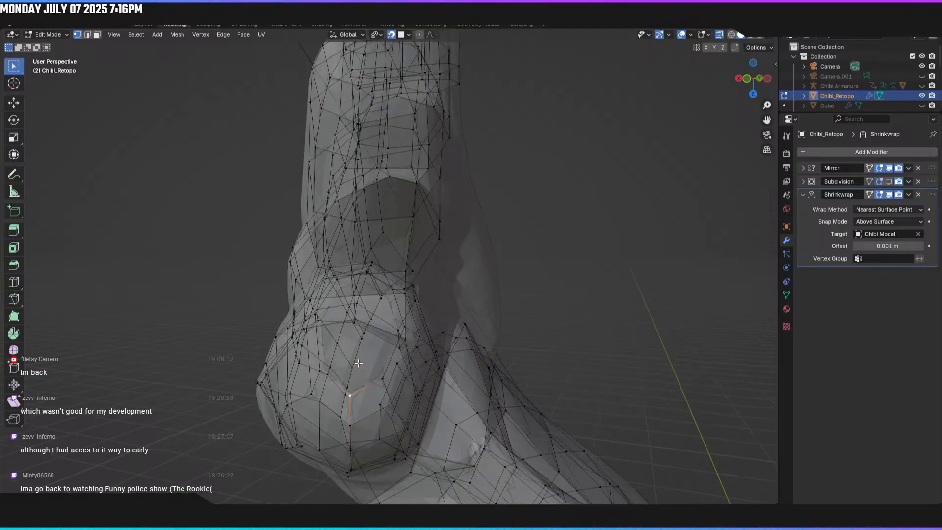
{"action": "key", "text": "g"}
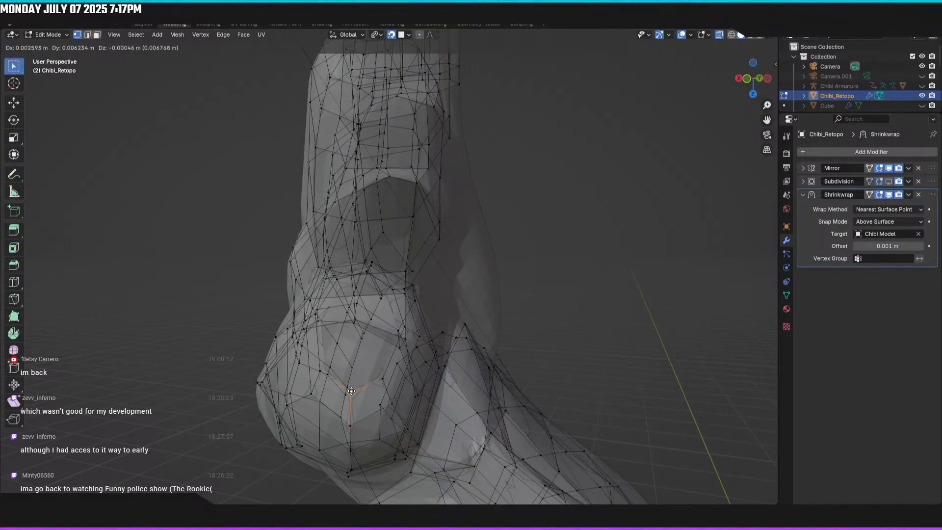
{"action": "left_click", "coordinate": [358, 396]}
{"action": "middle_click_drag", "start_coordinate": [299, 344], "coordinate": [375, 411]}
{"action": "mouse_move", "coordinate": [338, 343]}
{"action": "middle_mouse_down"}
{"action": "mouse_move", "coordinate": [349, 357]}
{"action": "mouse_move", "coordinate": [343, 347]}
{"action": "middle_mouse_up"}
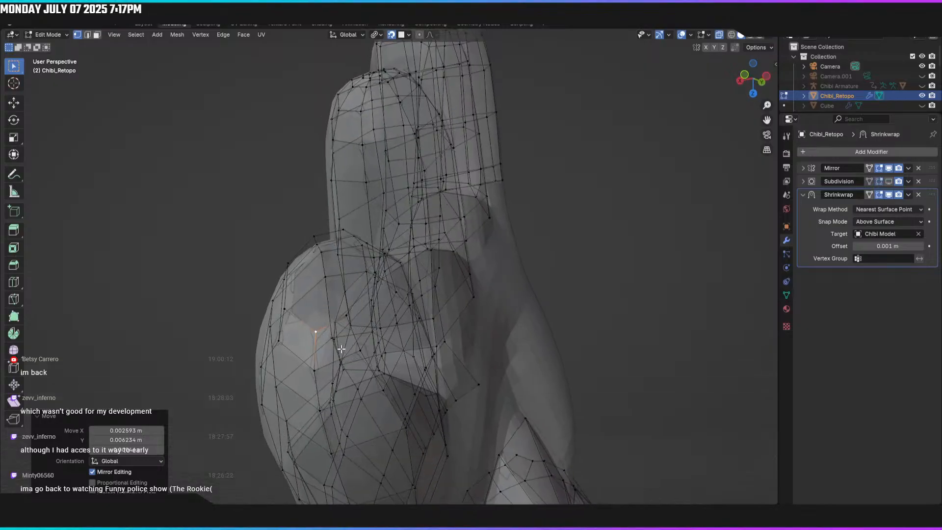
Step: Reposition the adjacent side vertex of the third ring in two moves to smooth the small end loop
{"action": "left_click", "coordinate": [346, 312]}
{"action": "middle_click_drag", "start_coordinate": [346, 312], "coordinate": [327, 319]}
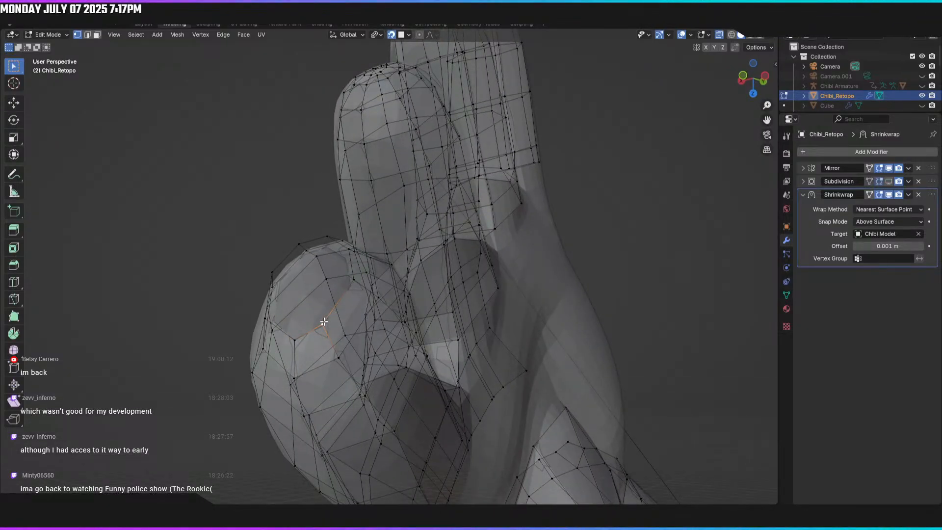
{"action": "key", "text": "g"}
{"action": "left_click", "coordinate": [321, 331]}
{"action": "mouse_move", "coordinate": [321, 331]}
{"action": "middle_mouse_down"}
{"action": "mouse_move", "coordinate": [306, 346]}
{"action": "mouse_move", "coordinate": [320, 320]}
{"action": "mouse_move", "coordinate": [321, 339]}
{"action": "middle_mouse_up"}
{"action": "key", "text": "g"}
{"action": "left_click", "coordinate": [320, 319]}
Step: Nudge two more vertices of the third ring, continuing around the fingertip opening from the side
{"action": "left_click", "coordinate": [316, 306]}
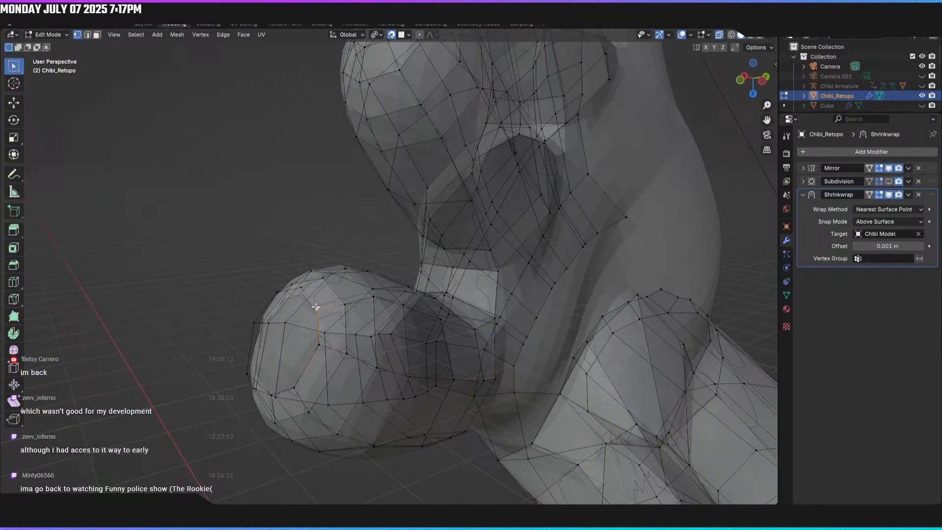
{"action": "key", "text": "g"}
{"action": "left_click", "coordinate": [319, 310]}
{"action": "middle_click_drag", "start_coordinate": [319, 310], "coordinate": [379, 328]}
{"action": "left_click", "coordinate": [378, 342]}
{"action": "key", "text": "g"}
{"action": "left_click", "coordinate": [379, 339]}
Step: Move two vertices along the upper part of the third ring to even out the fingertip opening
{"action": "left_click", "coordinate": [403, 301]}
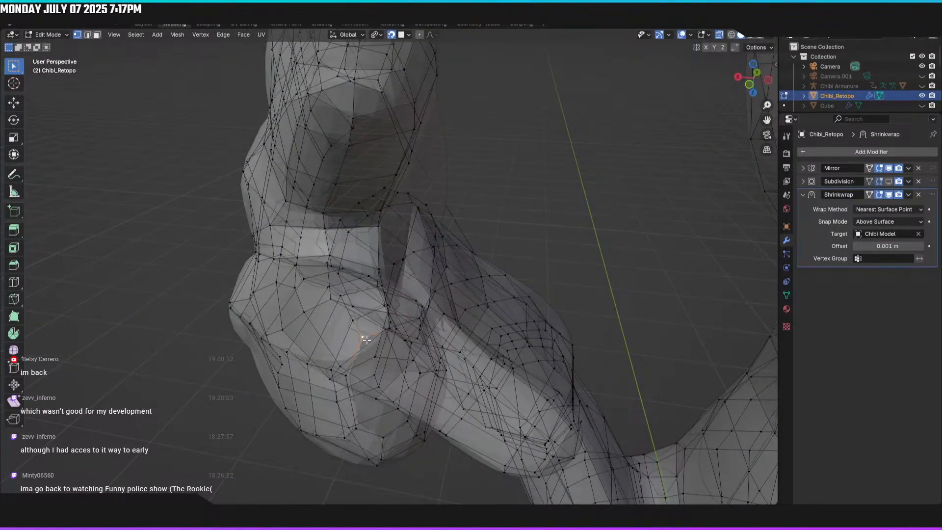
{"action": "key", "text": "g"}
{"action": "left_click", "coordinate": [368, 338]}
{"action": "middle_click_drag", "start_coordinate": [365, 343], "coordinate": [337, 332]}
{"action": "left_click", "coordinate": [335, 342]}
{"action": "key", "text": "g"}
{"action": "left_click", "coordinate": [327, 347]}
Step: Reposition the last vertices of the third ring to round off the loop and even its spacing
{"action": "left_click", "coordinate": [324, 378]}
{"action": "key", "text": "g"}
{"action": "left_click", "coordinate": [332, 383]}
{"action": "key", "text": "g"}
{"action": "left_click", "coordinate": [352, 400]}
{"action": "middle_click_drag", "start_coordinate": [352, 401], "coordinate": [409, 304]}
{"action": "left_click", "coordinate": [331, 391]}
{"action": "key", "text": "g"}
{"action": "left_click", "coordinate": [331, 391]}
{"action": "middle_click_drag", "start_coordinate": [436, 250], "coordinate": [428, 247]}
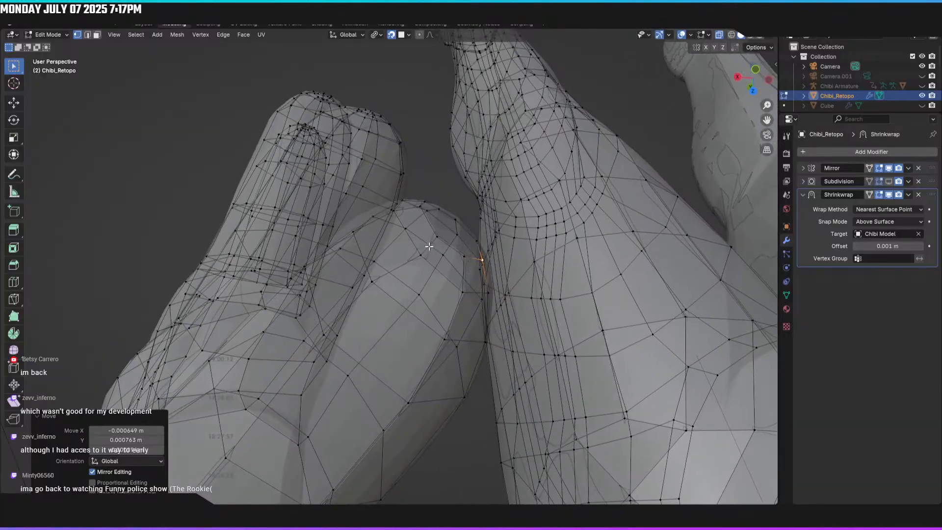
Step: Reposition two vertices of the fingertip's third ring to follow the rounded surface more evenly
{"action": "left_click", "coordinate": [436, 237]}
{"action": "key", "text": "g"}
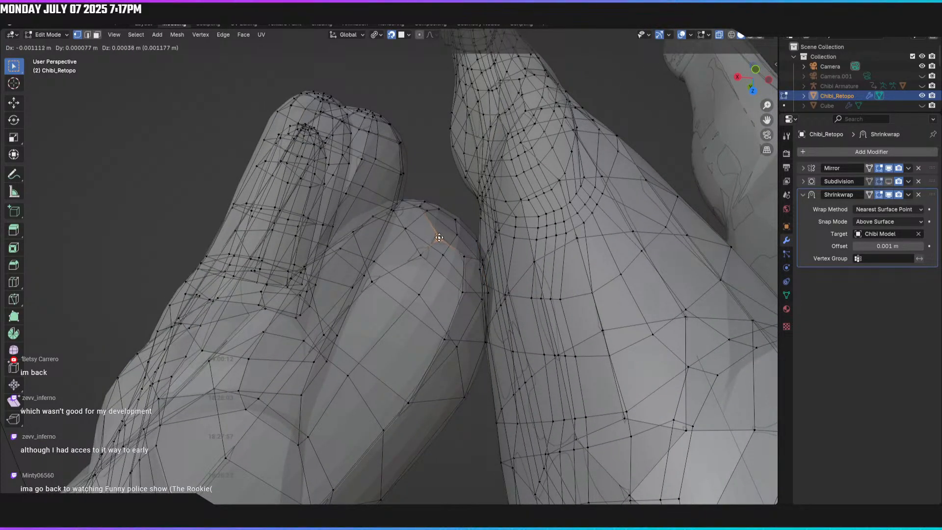
{"action": "left_click", "coordinate": [439, 237]}
{"action": "middle_click_drag", "start_coordinate": [422, 248], "coordinate": [406, 195]}
{"action": "left_click", "coordinate": [406, 184]}
{"action": "key", "text": "g"}
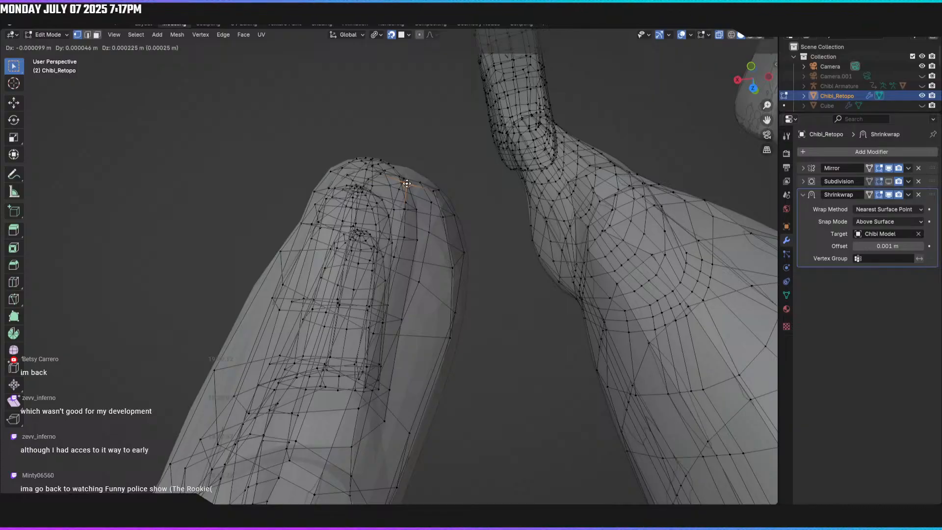
{"action": "left_click", "coordinate": [407, 182]}
Step: Nudge two further vertices along the fingertip's third ring, continuing around its side to even their spacing
{"action": "middle_click_drag", "start_coordinate": [431, 206], "coordinate": [269, 246]}
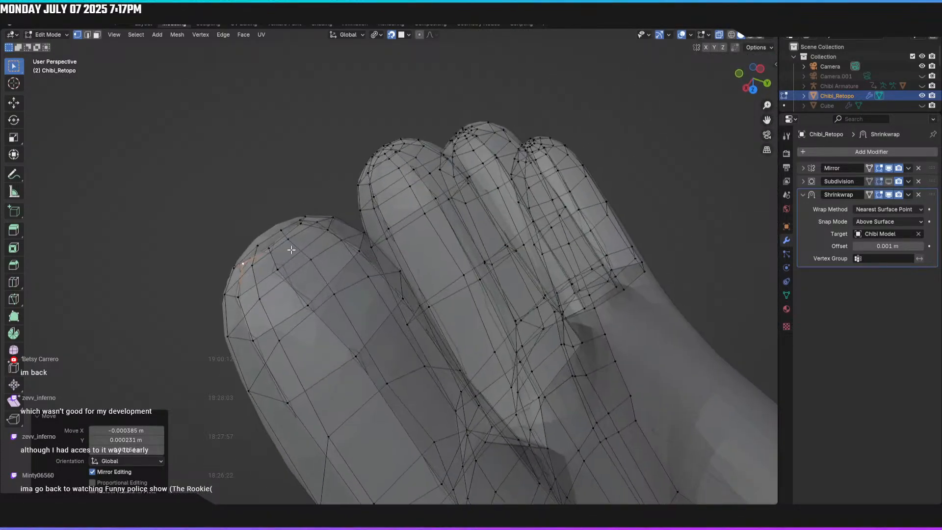
{"action": "left_click", "coordinate": [267, 249]}
{"action": "key", "text": "g"}
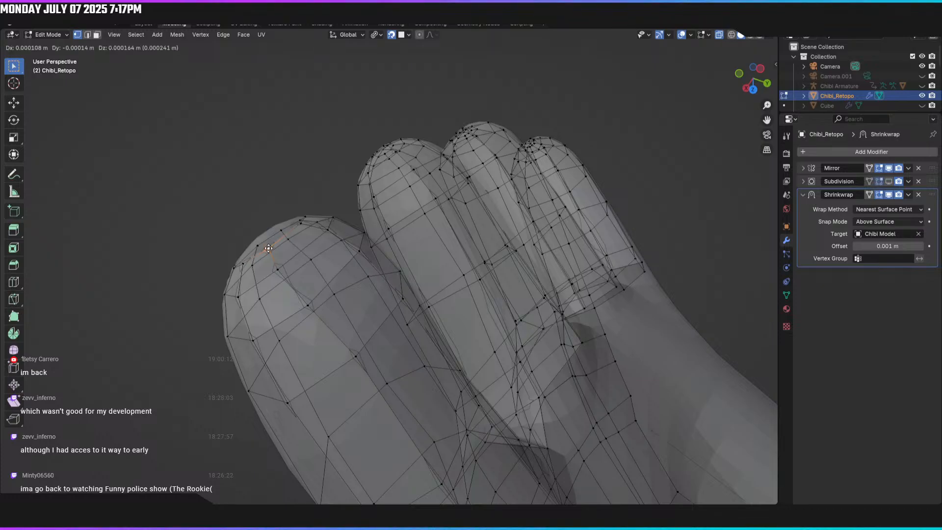
{"action": "left_click", "coordinate": [268, 249]}
{"action": "middle_click_drag", "start_coordinate": [265, 249], "coordinate": [248, 346]}
{"action": "scroll", "coordinate": [267, 295], "scroll_direction": "up", "scroll_amount": 3}
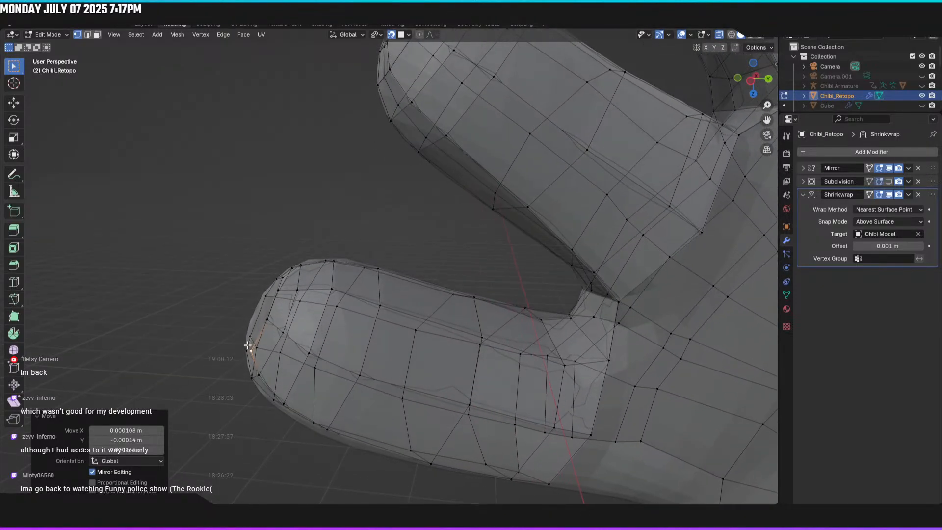
{"action": "left_click", "coordinate": [268, 318]}
{"action": "key", "text": "g"}
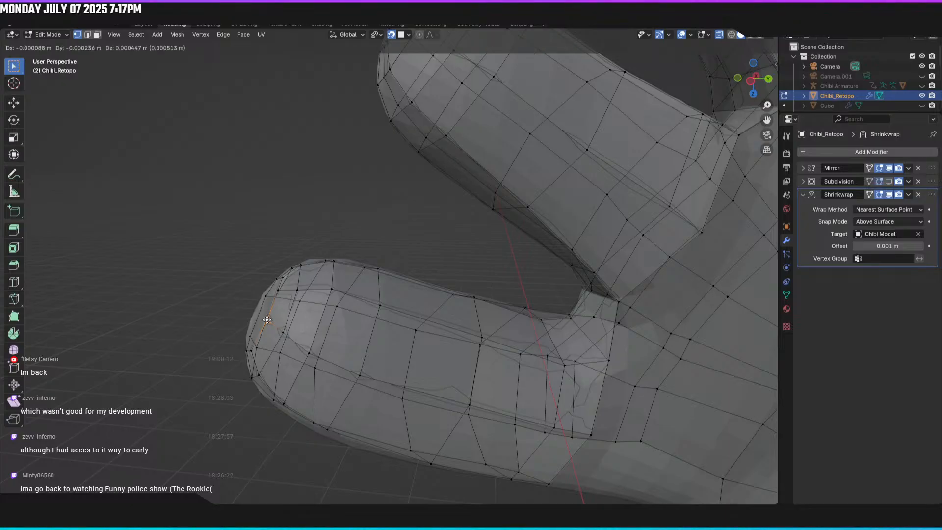
{"action": "left_click", "coordinate": [268, 322]}
Step: Shift the neighbouring vertices around the fingertip opening to smooth the curve of the third ring
{"action": "middle_click_drag", "start_coordinate": [270, 324], "coordinate": [345, 363]}
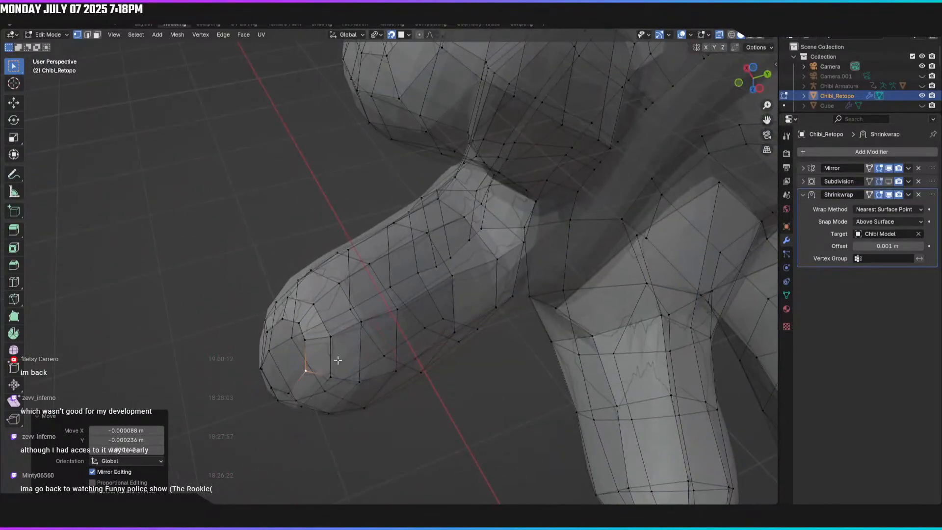
{"action": "left_click", "coordinate": [306, 340]}
{"action": "key", "text": "g"}
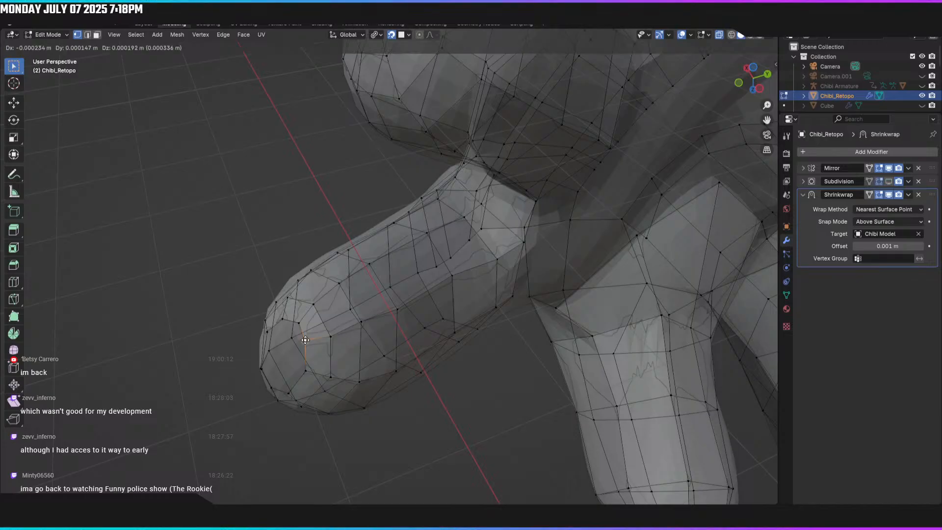
{"action": "left_click", "coordinate": [306, 339]}
{"action": "middle_click_drag", "start_coordinate": [306, 338], "coordinate": [190, 373]}
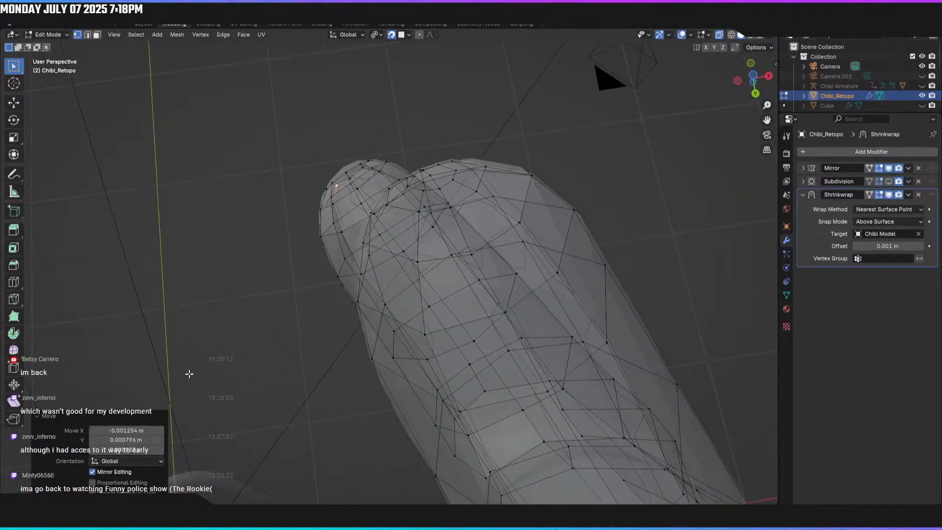
{"action": "left_click", "coordinate": [348, 179]}
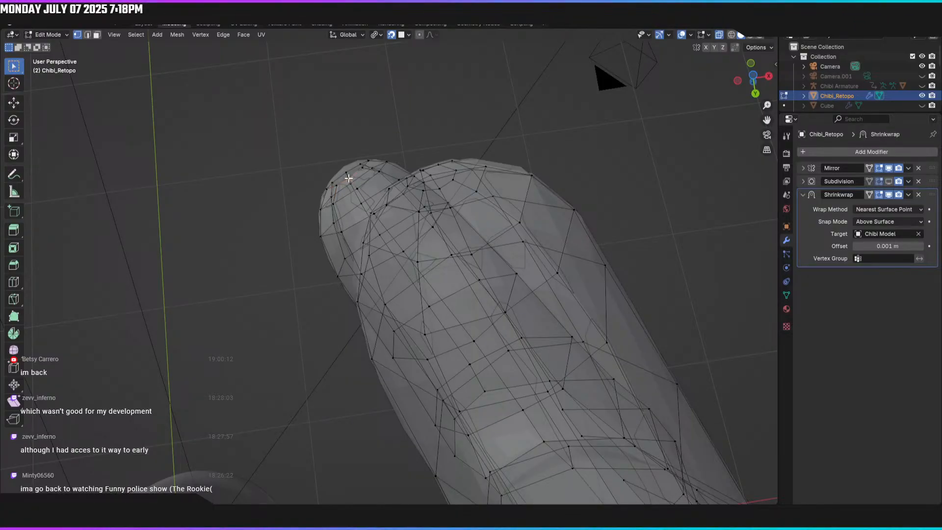
{"action": "key", "text": "g"}
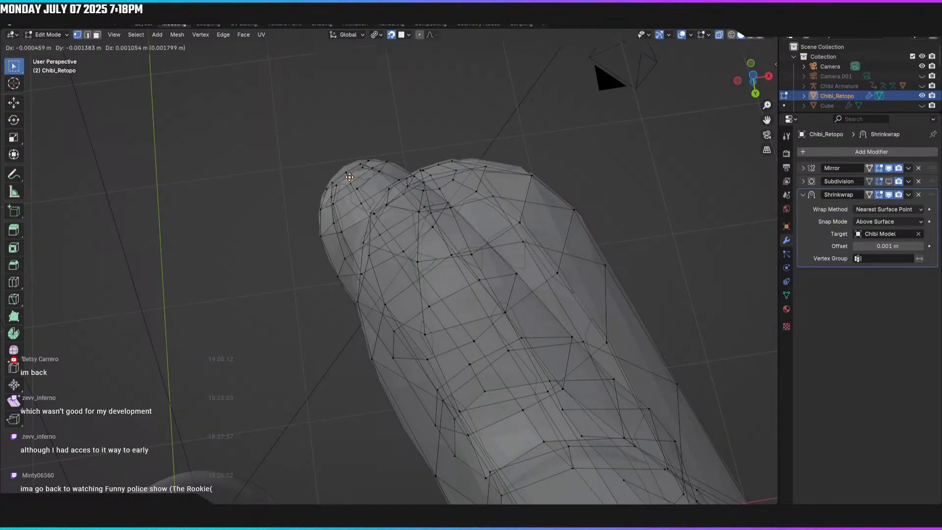
{"action": "left_click", "coordinate": [348, 179]}
Step: Adjust one more third-ring vertex on the far side of the fingertip to finish rounding the opening
{"action": "mouse_move", "coordinate": [349, 179]}
{"action": "middle_mouse_down"}
{"action": "mouse_move", "coordinate": [309, 196]}
{"action": "mouse_move", "coordinate": [361, 192]}
{"action": "middle_mouse_up"}
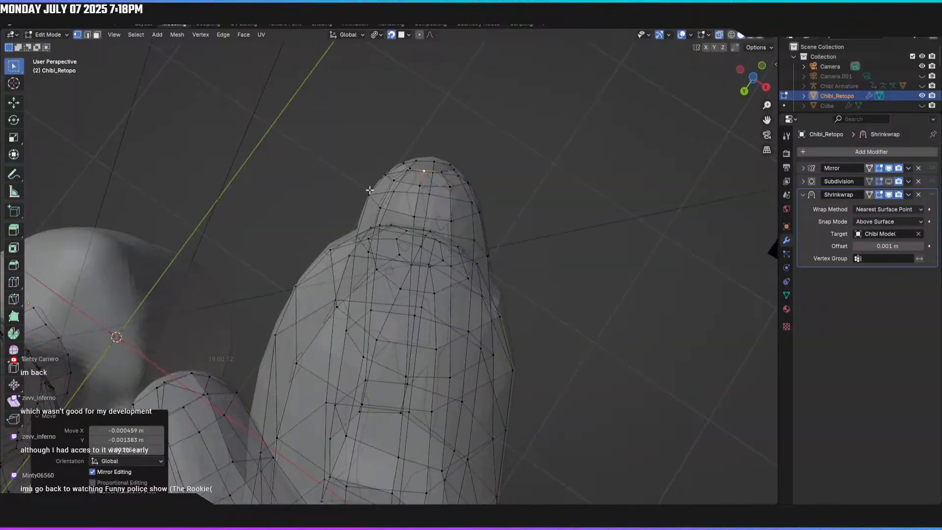
{"action": "left_click", "coordinate": [443, 174]}
{"action": "middle_click_drag", "start_coordinate": [442, 173], "coordinate": [357, 166]}
{"action": "middle_click_drag", "start_coordinate": [493, 254], "coordinate": [501, 288]}
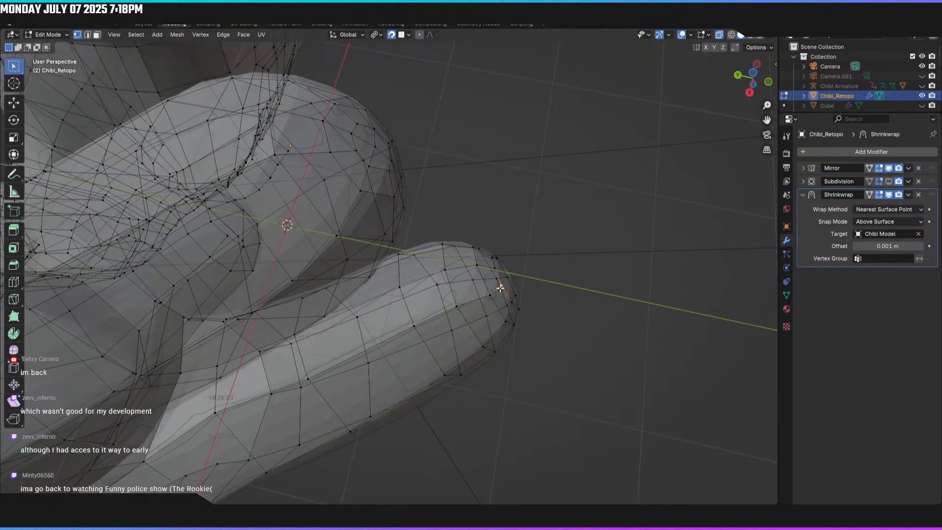
{"action": "key", "text": "g"}
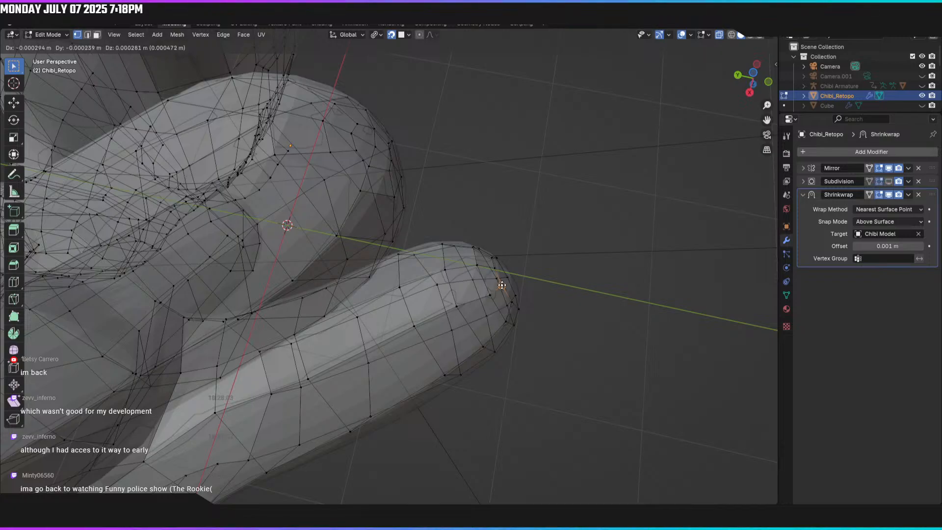
{"action": "left_click", "coordinate": [501, 286]}
Step: Extrude the fingertip's open edge loop inward as a new ring and scale it to 0.604
{"action": "middle_click_drag", "start_coordinate": [503, 288], "coordinate": [435, 333]}
{"action": "left_click", "coordinate": [432, 260], "text": "alt"}
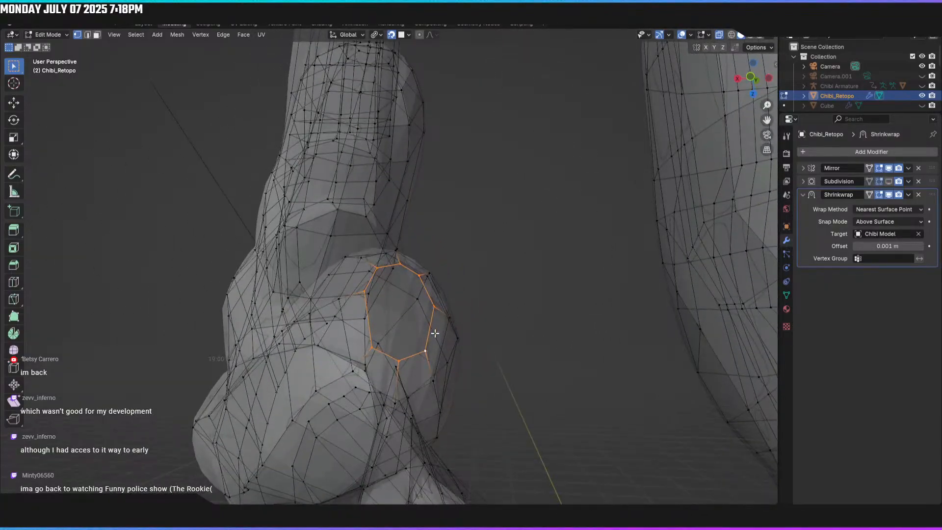
{"action": "key", "text": "s"}
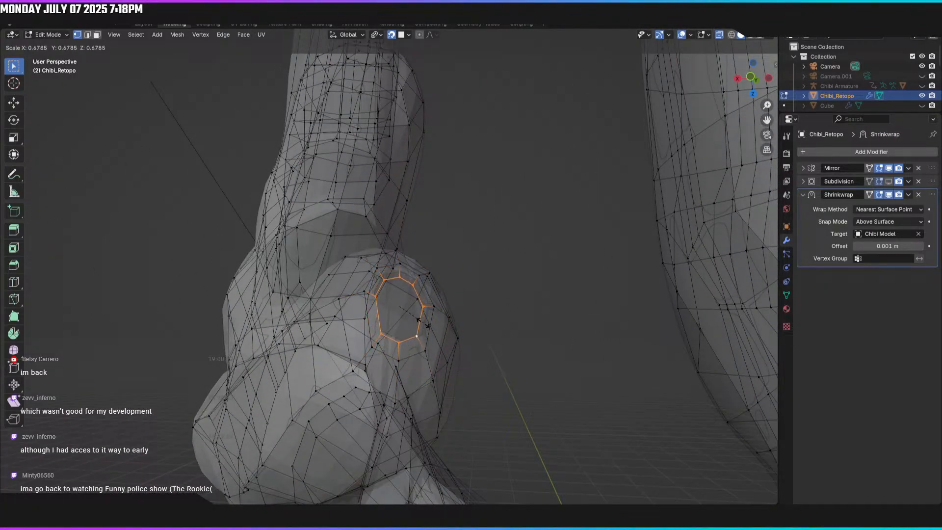
{"action": "left_click", "coordinate": [416, 318]}
Step: Move the new inner ring outward to the fingertip's end, centre it on the opening and rescale it
{"action": "middle_click_drag", "start_coordinate": [432, 311], "coordinate": [506, 277]}
{"action": "key", "text": "g"}
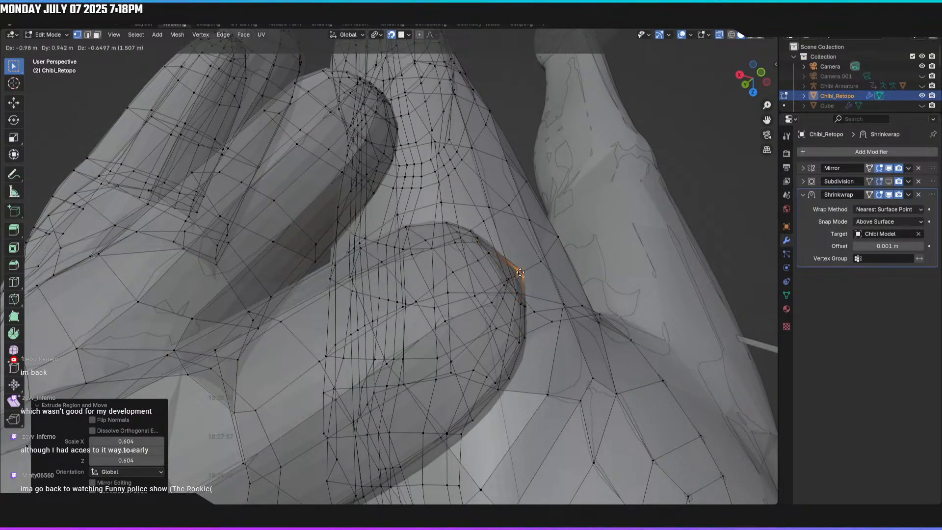
{"action": "left_click", "coordinate": [508, 268]}
{"action": "middle_click_drag", "start_coordinate": [508, 269], "coordinate": [388, 358]}
{"action": "key", "text": "g"}
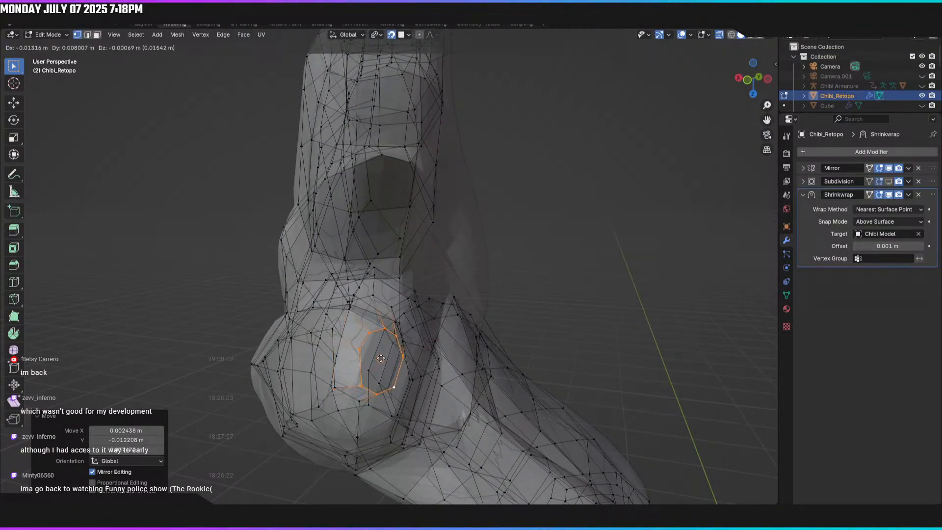
{"action": "left_click", "coordinate": [370, 351]}
{"action": "middle_click_drag", "start_coordinate": [369, 352], "coordinate": [373, 309]}
{"action": "key", "text": "s"}
{"action": "left_click", "coordinate": [390, 323]}
Step: Reposition a lower side vertex of the new inner ring to even out the loop
{"action": "left_click", "coordinate": [359, 311]}
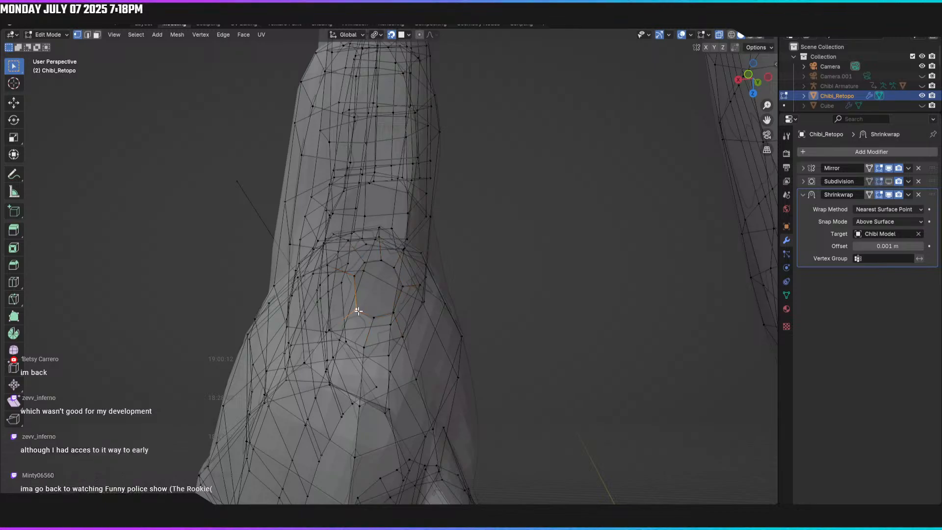
{"action": "key", "text": "g"}
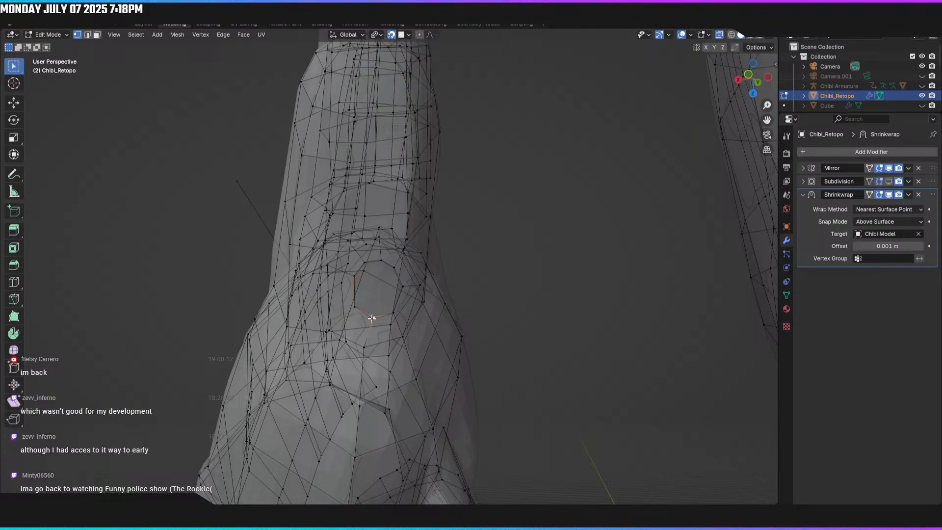
Step: Reposition the vertices along the lower and side edges of the fingertip opening to even out its rim
{"action": "left_click", "coordinate": [368, 315]}
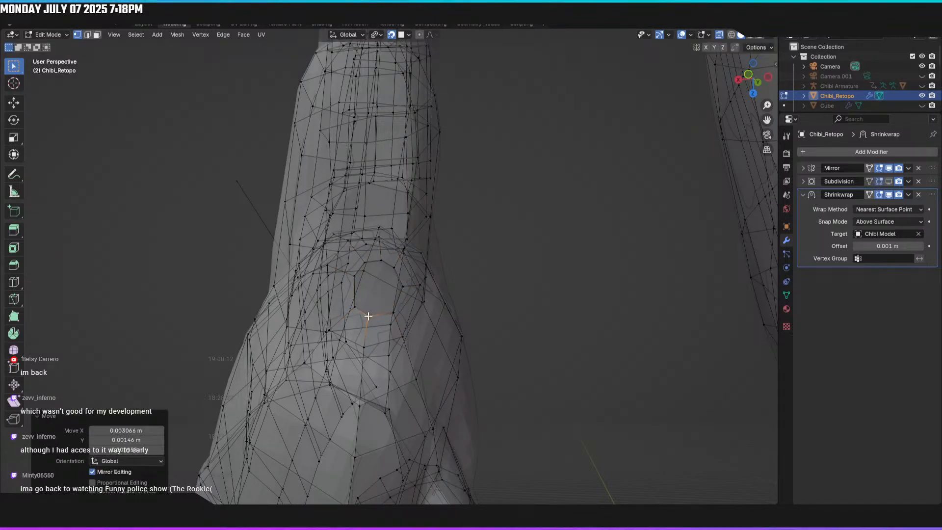
{"action": "key", "text": "g"}
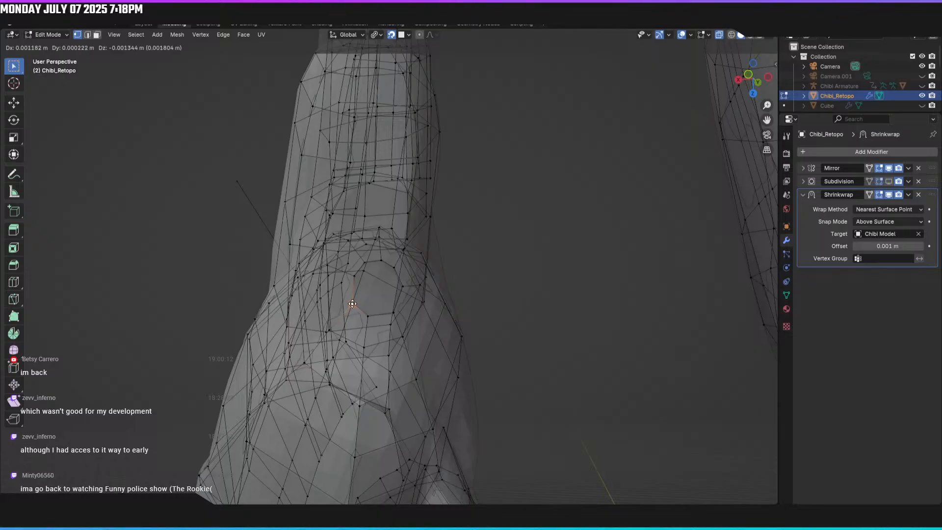
{"action": "left_click", "coordinate": [358, 306]}
{"action": "key", "text": "g"}
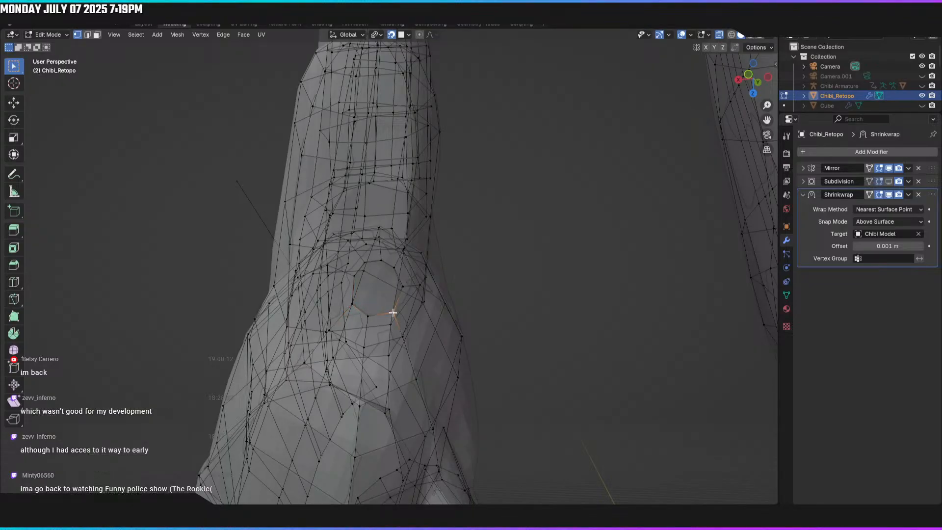
{"action": "left_click", "coordinate": [394, 310]}
{"action": "key", "text": "g"}
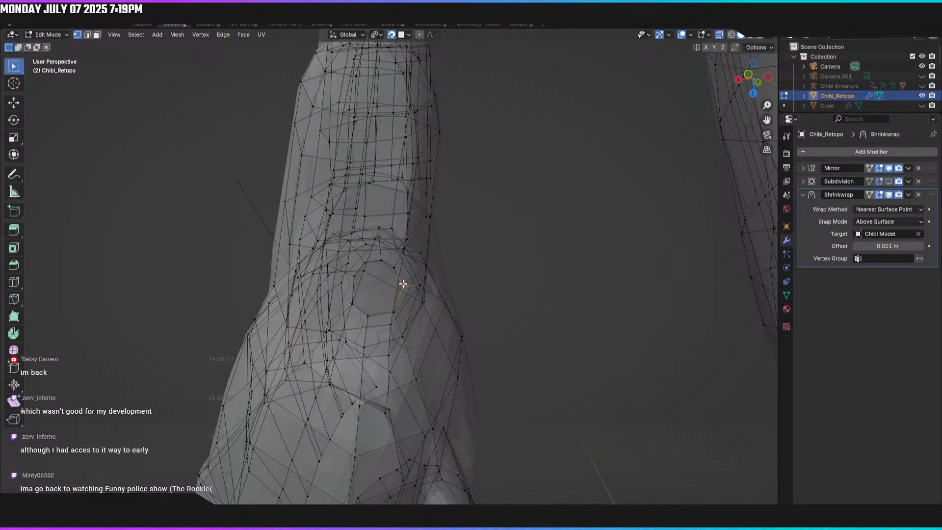
{"action": "left_click", "coordinate": [403, 283]}
Step: Shift the adjacent rim vertices of the fingertip opening one by one to smooth its outline
{"action": "middle_click_drag", "start_coordinate": [403, 284], "coordinate": [388, 333]}
{"action": "key", "text": "g"}
{"action": "left_click", "coordinate": [373, 333]}
{"action": "key", "text": "g"}
{"action": "left_click", "coordinate": [368, 330]}
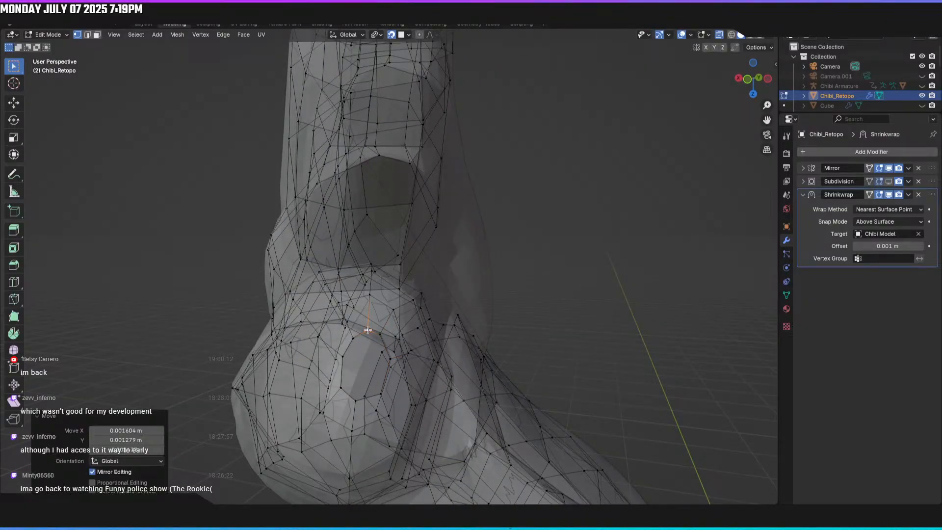
{"action": "key", "text": "g"}
{"action": "left_click", "coordinate": [351, 333]}
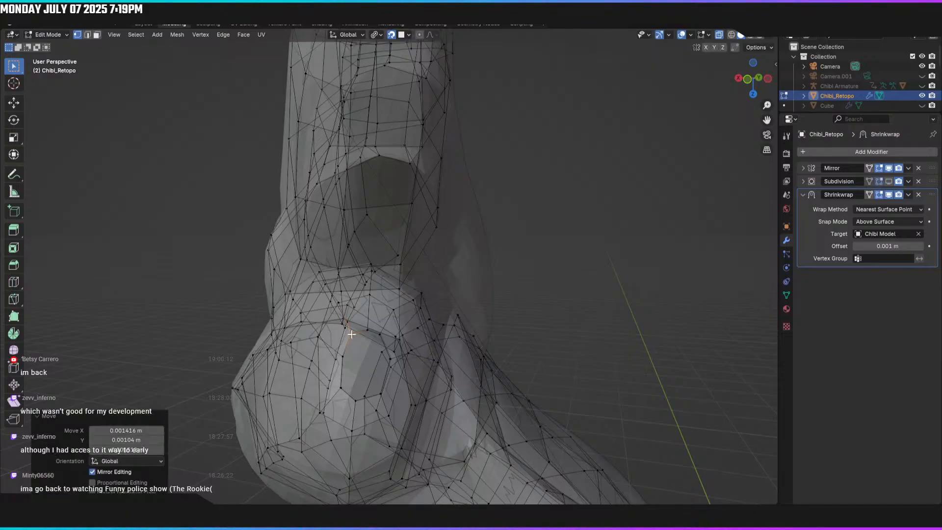
{"action": "key", "text": "g"}
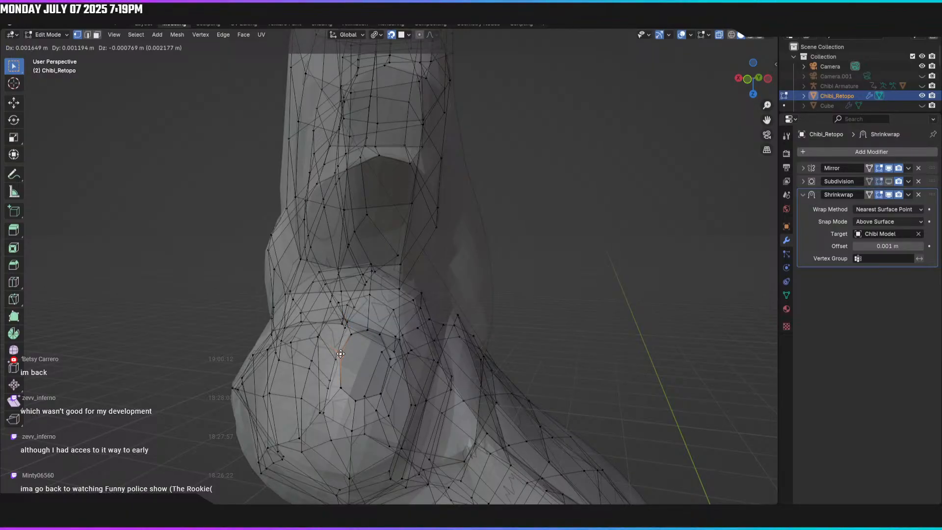
{"action": "left_click", "coordinate": [340, 354]}
Step: Nudge three vertices over the rounded end of the fingertip to space the surrounding topology more evenly
{"action": "scroll", "coordinate": [391, 309], "scroll_direction": "up", "scroll_amount": 5}
{"action": "middle_click_drag", "start_coordinate": [475, 294], "coordinate": [417, 272]}
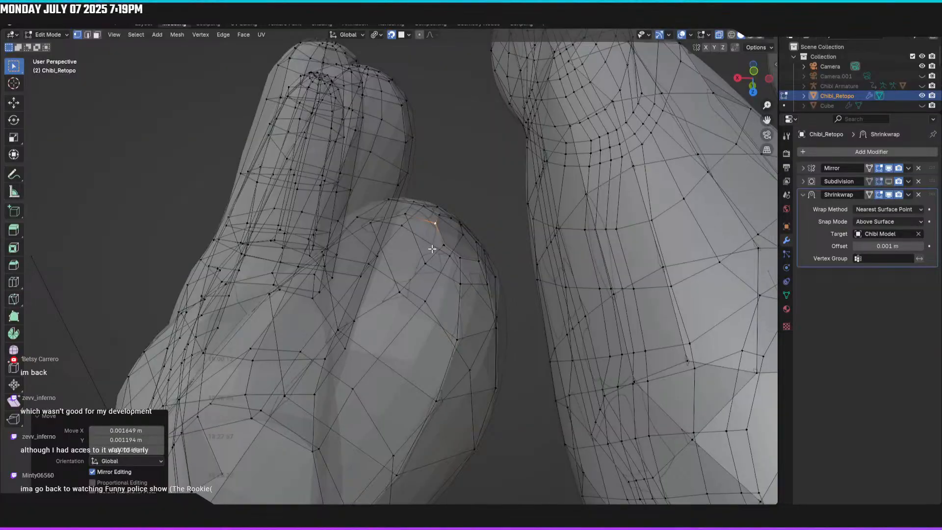
{"action": "key", "text": "g"}
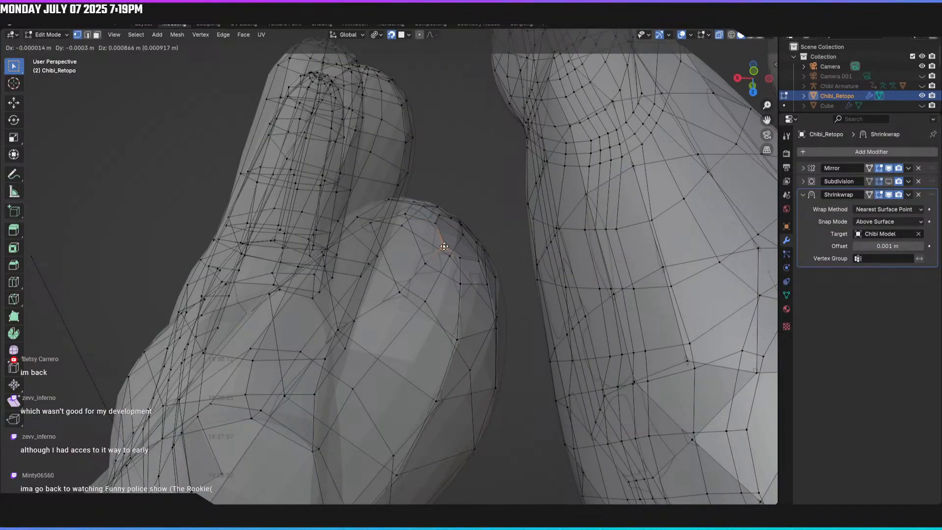
{"action": "left_click", "coordinate": [444, 243]}
{"action": "middle_click_drag", "start_coordinate": [444, 244], "coordinate": [420, 280]}
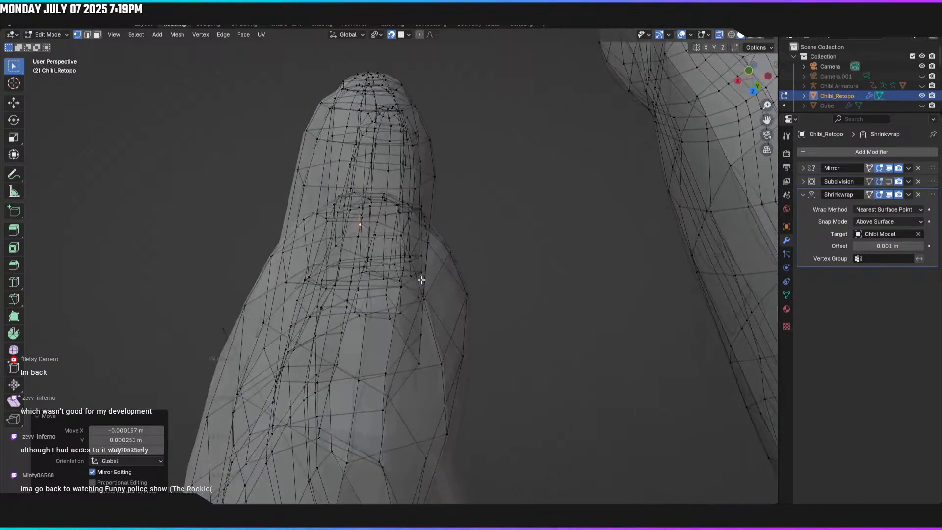
{"action": "key", "text": "g"}
{"action": "left_click", "coordinate": [378, 231]}
{"action": "middle_click_drag", "start_coordinate": [378, 231], "coordinate": [358, 259]}
{"action": "key", "text": "g"}
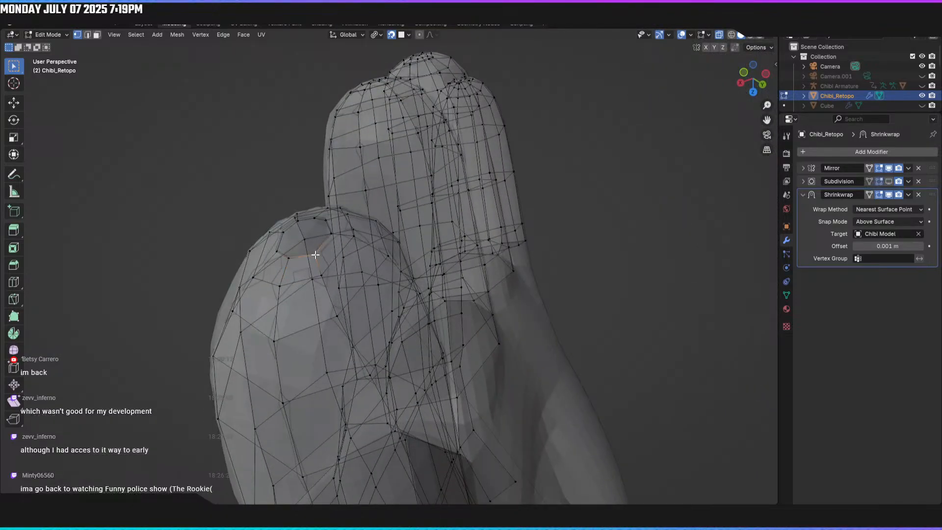
{"action": "left_click", "coordinate": [313, 255]}
Step: Move the vertices around the end of the fingertip opening to round out its boundary
{"action": "middle_click_drag", "start_coordinate": [442, 337], "coordinate": [408, 376]}
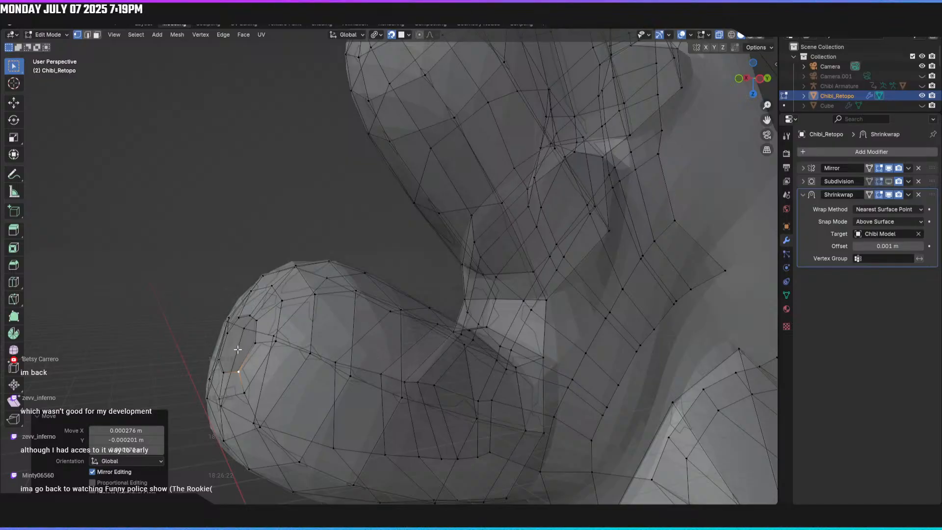
{"action": "left_click", "coordinate": [255, 344]}
{"action": "key", "text": "g"}
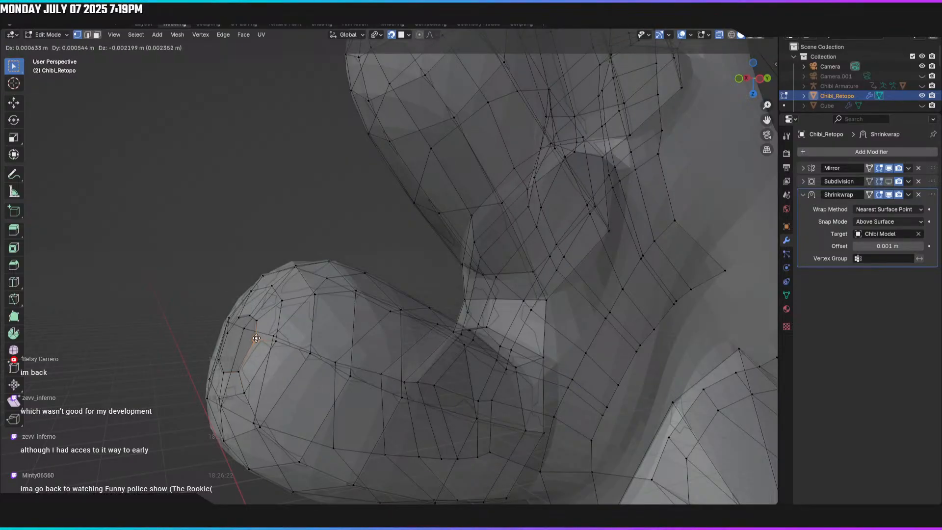
{"action": "left_click", "coordinate": [255, 338]}
{"action": "middle_click_drag", "start_coordinate": [257, 337], "coordinate": [369, 418]}
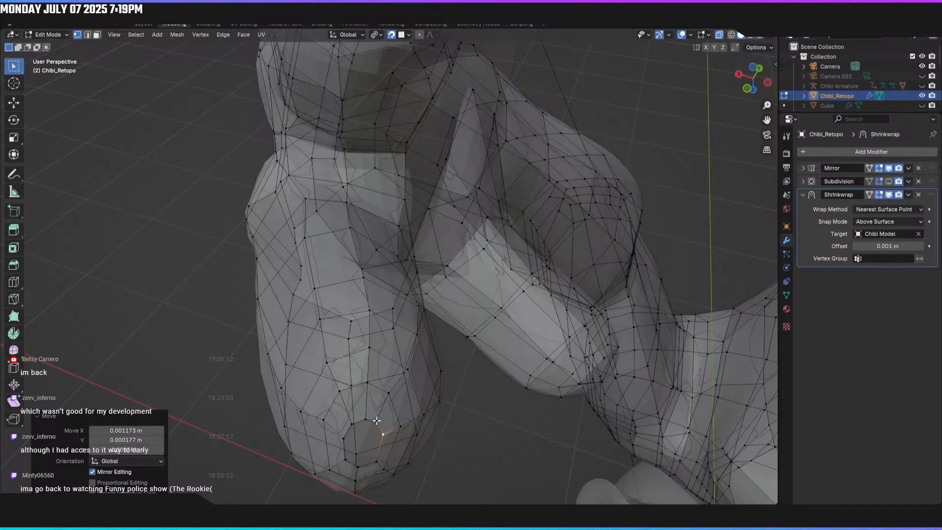
{"action": "key", "text": "g"}
{"action": "left_click", "coordinate": [373, 419]}
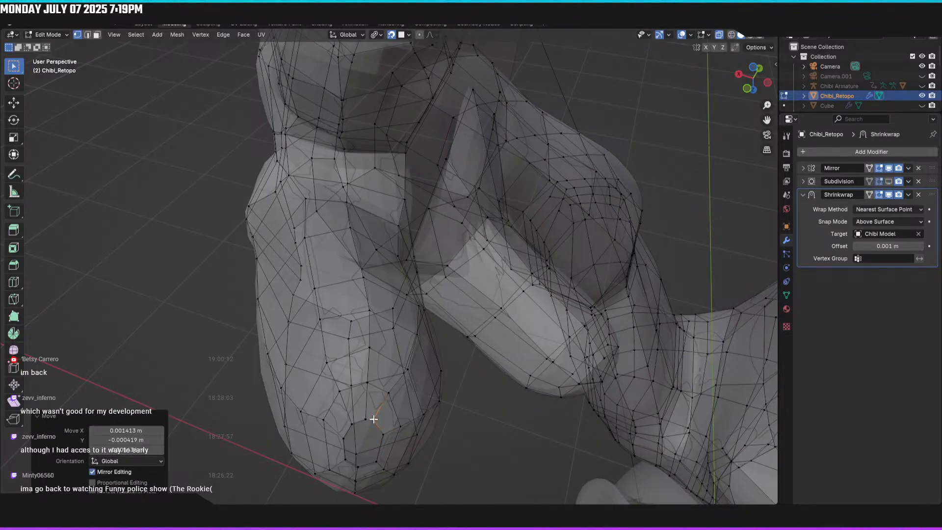
{"action": "key", "text": "g"}
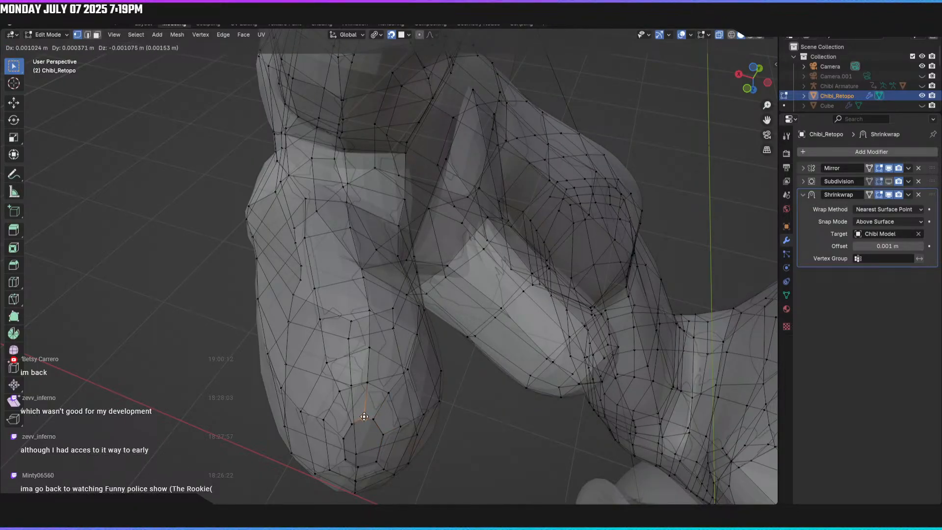
{"action": "left_click", "coordinate": [363, 415]}
{"action": "key", "text": "g"}
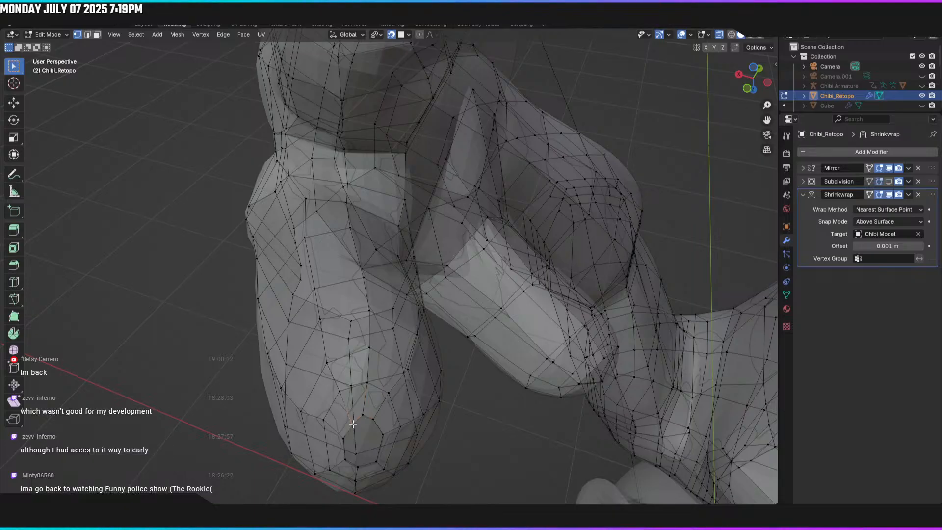
{"action": "left_click", "coordinate": [349, 421]}
Step: Move one more rim vertex outward to widen the fingertip opening
{"action": "mouse_move", "coordinate": [349, 420]}
{"action": "middle_mouse_down"}
{"action": "mouse_move", "coordinate": [361, 399]}
{"action": "mouse_move", "coordinate": [352, 419]}
{"action": "middle_mouse_up"}
{"action": "left_click", "coordinate": [361, 421]}
{"action": "key", "text": "g"}
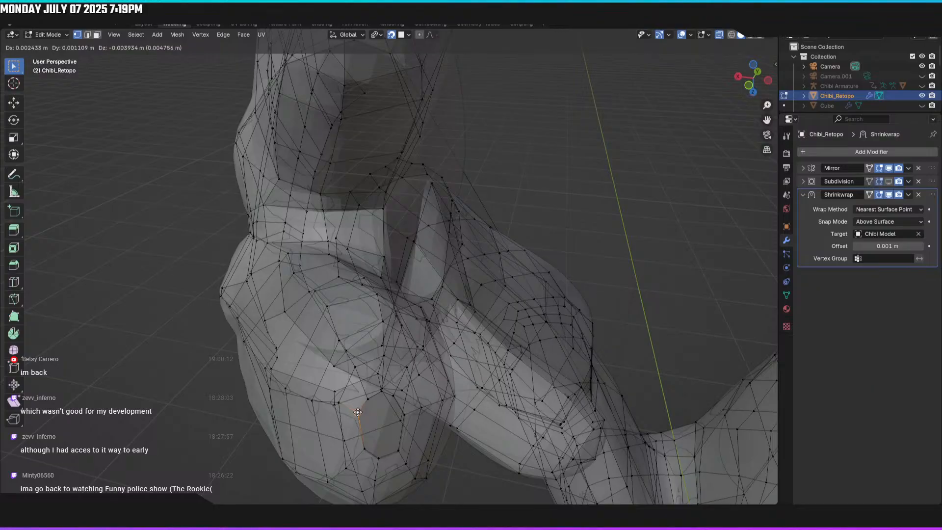
{"action": "left_click", "coordinate": [358, 412]}
{"action": "middle_click_drag", "start_coordinate": [358, 412], "coordinate": [320, 350]}
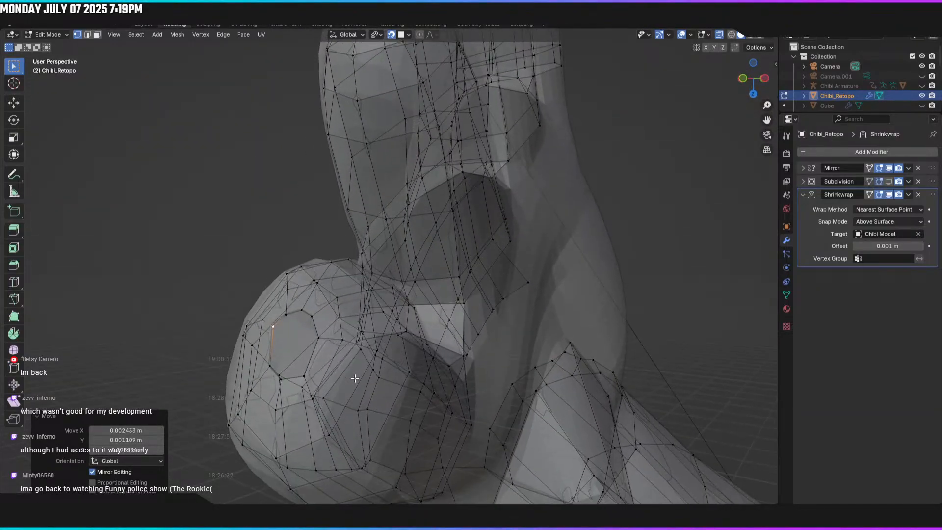
Step: Connect two opposite rim vertices with an edge, split it with one centred loop cut, and adjust the new midpoint
{"action": "left_click", "coordinate": [320, 340], "text": "shift"}
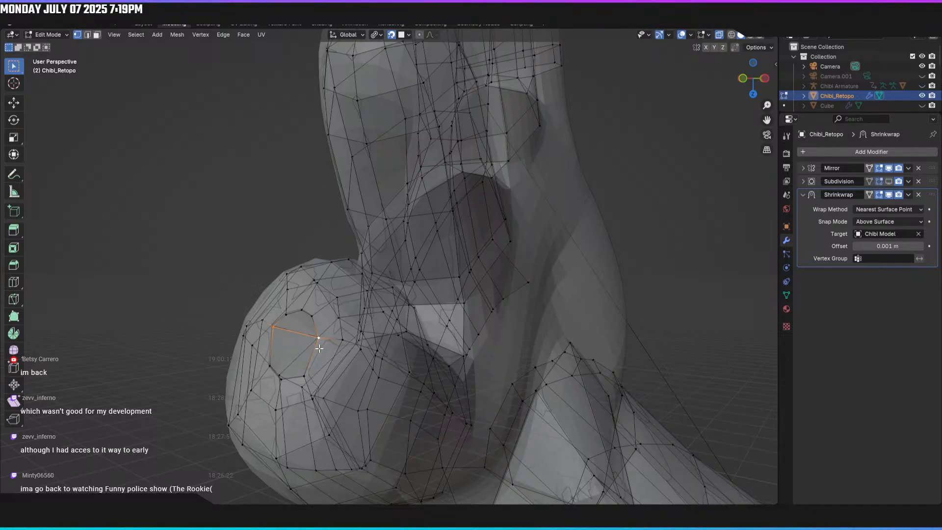
{"action": "middle_click_drag", "start_coordinate": [336, 347], "coordinate": [325, 352]}
{"action": "key", "text": "ctrl+r"}
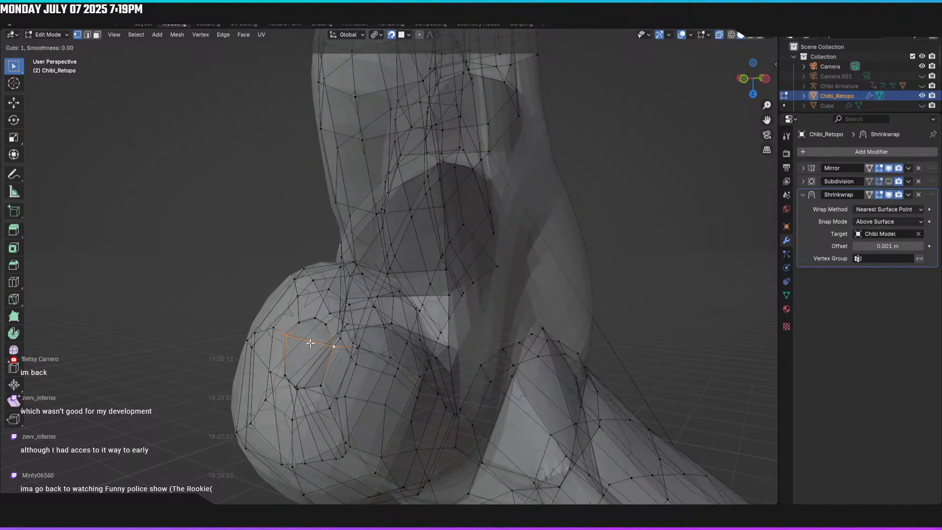
{"action": "left_click", "coordinate": [311, 343]}
{"action": "right_click", "coordinate": [310, 343]}
{"action": "key", "text": "g"}
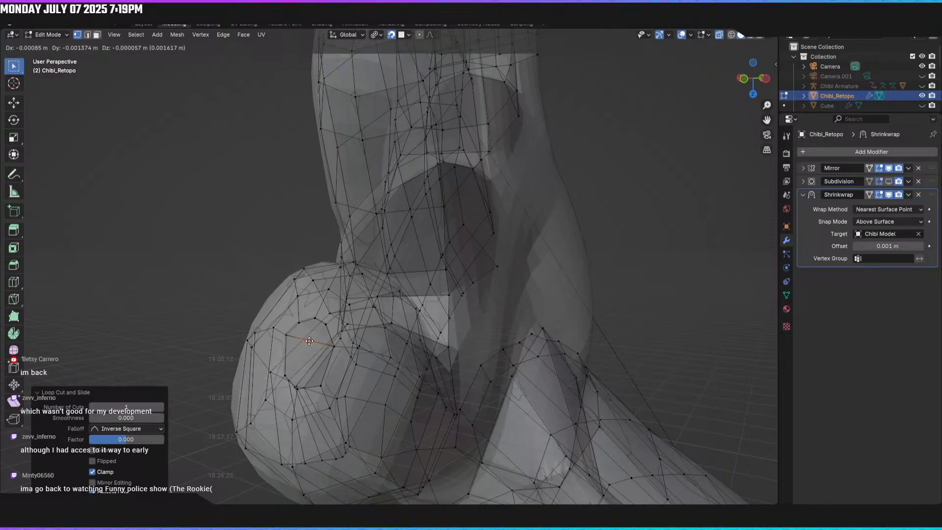
{"action": "left_click", "coordinate": [308, 341]}
Step: Fill the fingertip opening with faces on both sides of the dividing edge, using edge selection
{"action": "key", "text": "2"}
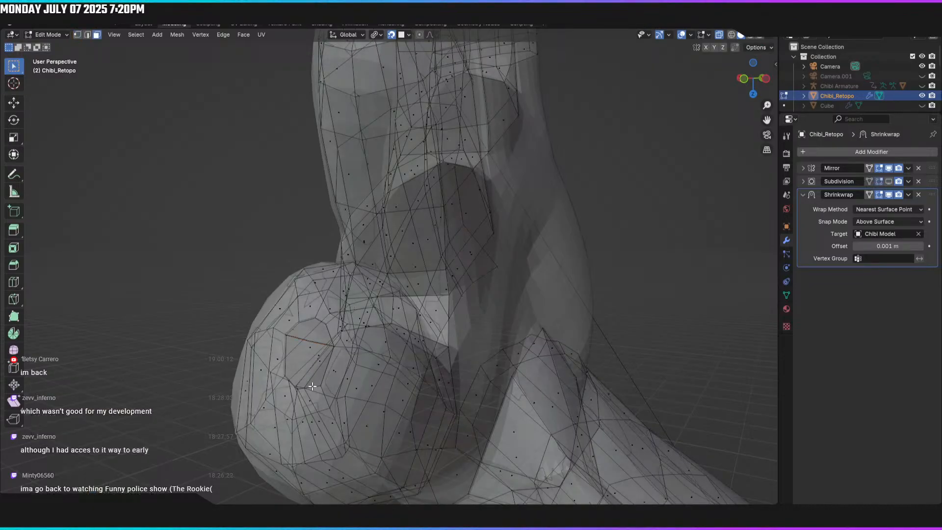
{"action": "middle_click_drag", "start_coordinate": [312, 386], "coordinate": [317, 370]}
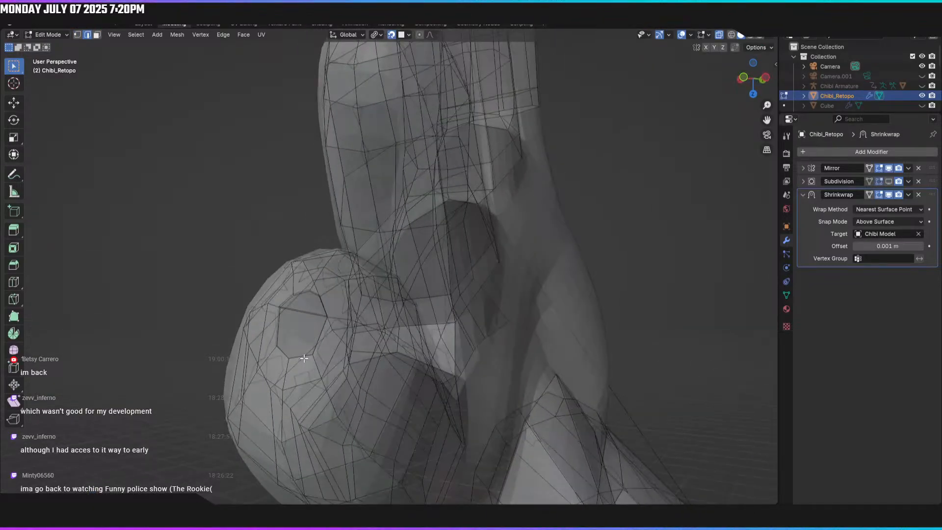
{"action": "left_click", "coordinate": [310, 315], "text": "shift"}
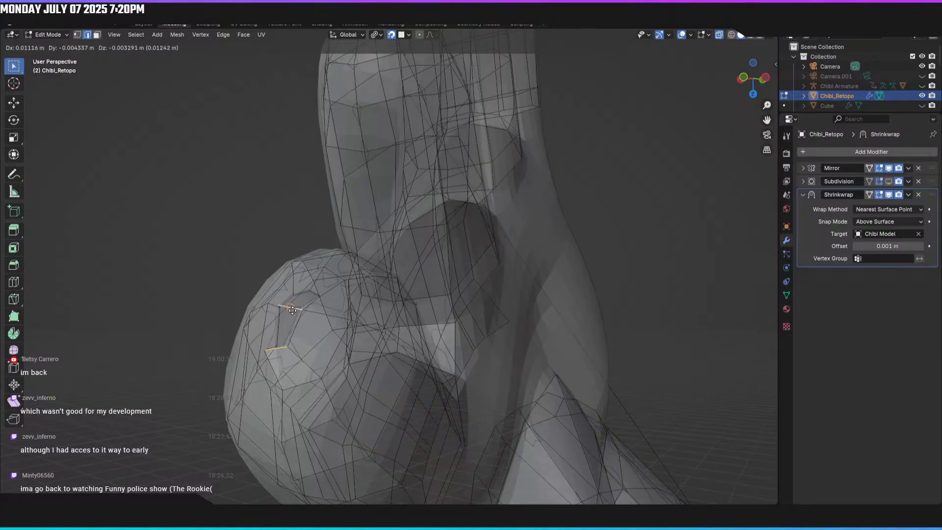
{"action": "key", "text": "f"}
{"action": "left_click", "coordinate": [291, 311]}
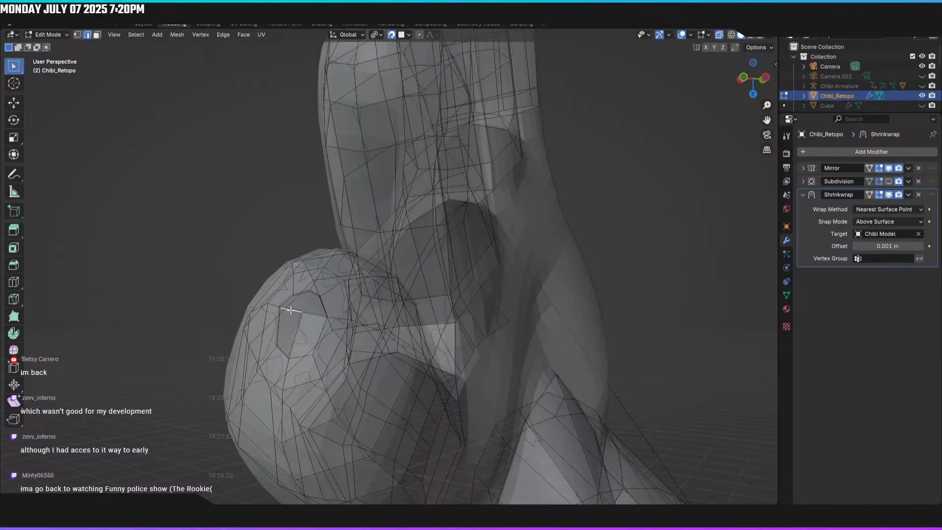
{"action": "key", "text": "f"}
{"action": "left_click", "coordinate": [314, 303]}
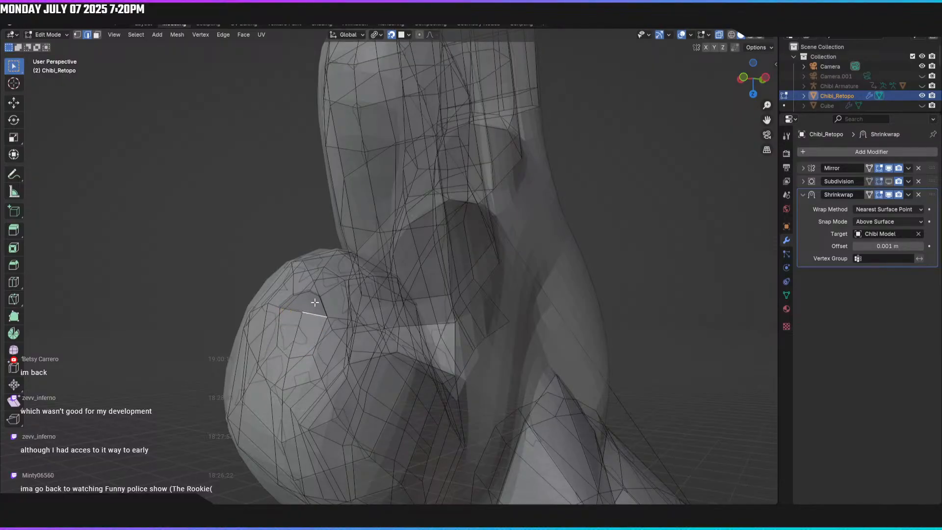
{"action": "left_click", "coordinate": [303, 302], "text": "shift"}
{"action": "key", "text": "f"}
{"action": "left_click", "coordinate": [291, 310]}
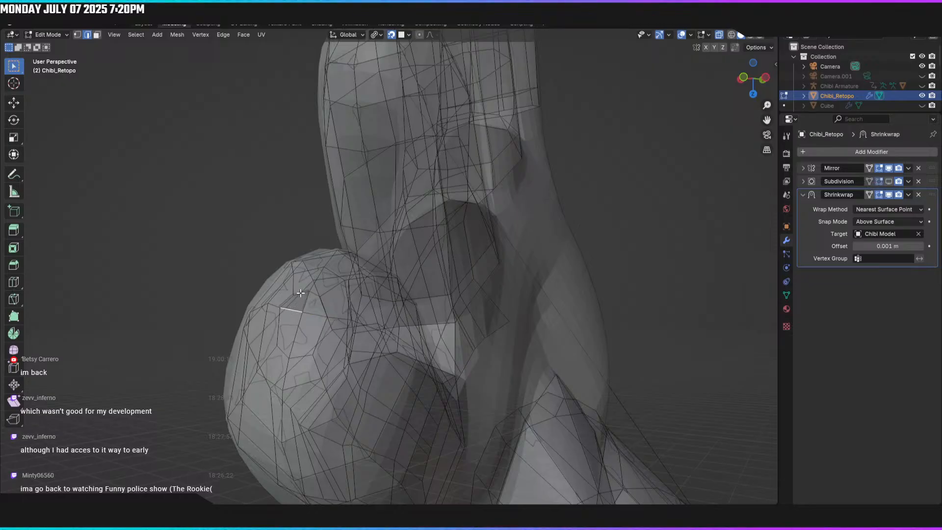
{"action": "middle_click_drag", "start_coordinate": [330, 310], "coordinate": [489, 375]}
{"action": "key", "text": "f"}
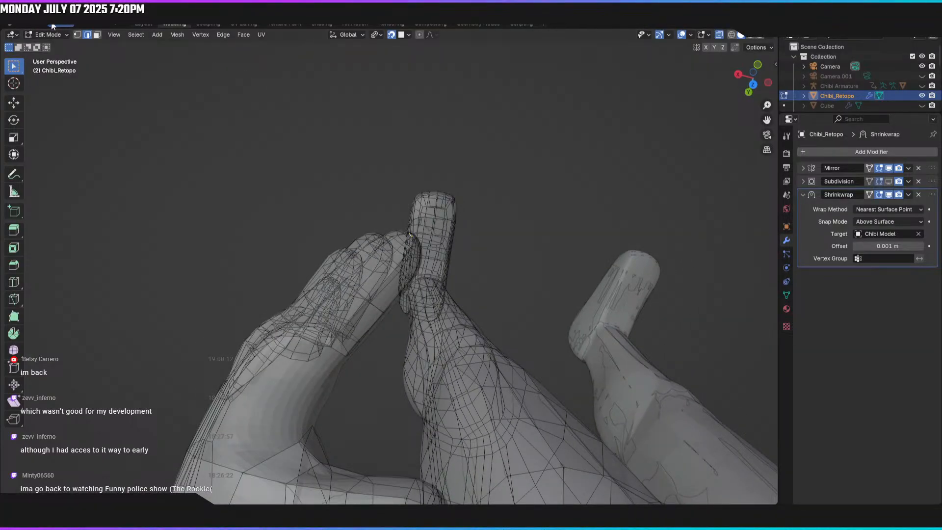
Step: Save the Blender file
{"action": "left_click", "coordinate": [31, 24]}
{"action": "left_click", "coordinate": [36, 87]}
{"action": "left_click", "coordinate": [31, 23]}
{"action": "left_click", "coordinate": [37, 88]}
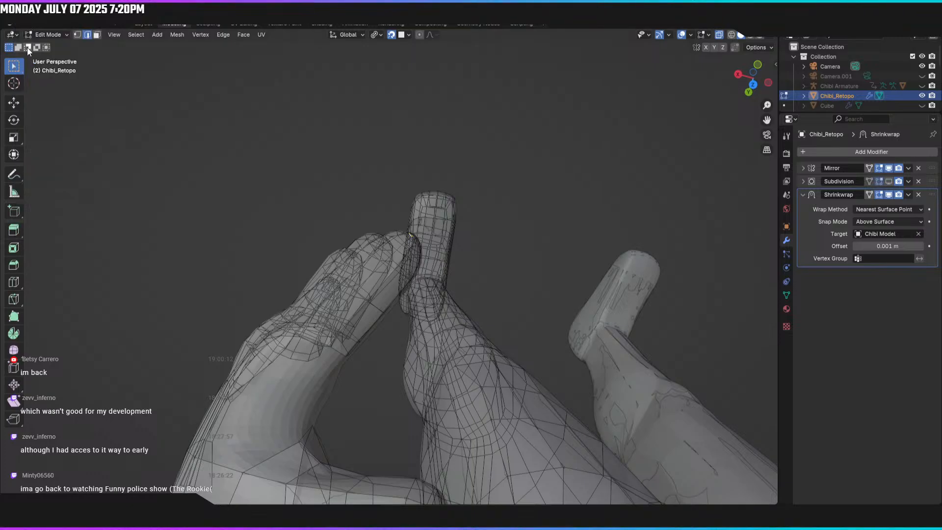
{"action": "left_click", "coordinate": [22, 24]}
{"action": "left_click", "coordinate": [28, 84]}
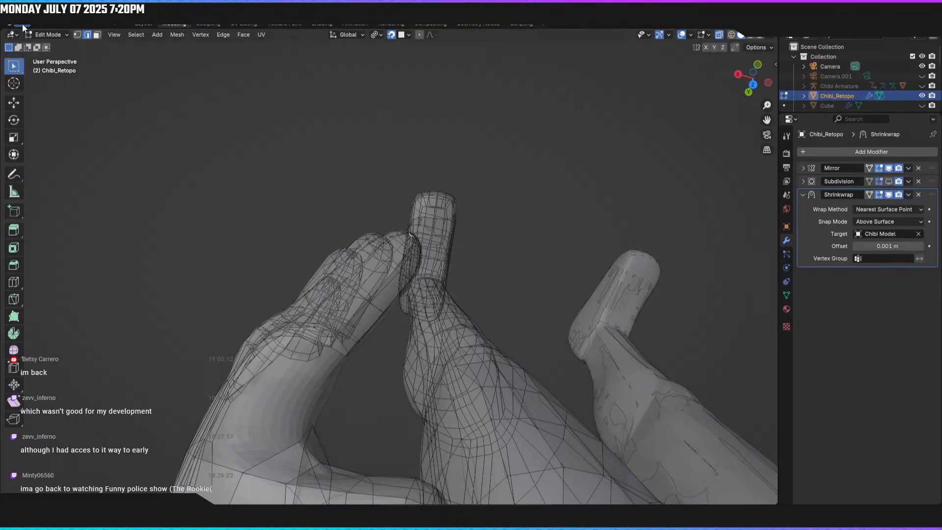
{"action": "left_click", "coordinate": [22, 25]}
{"action": "left_click", "coordinate": [30, 85]}
{"action": "left_click", "coordinate": [22, 24]}
{"action": "left_click", "coordinate": [31, 87]}
{"action": "left_click", "coordinate": [22, 25]}
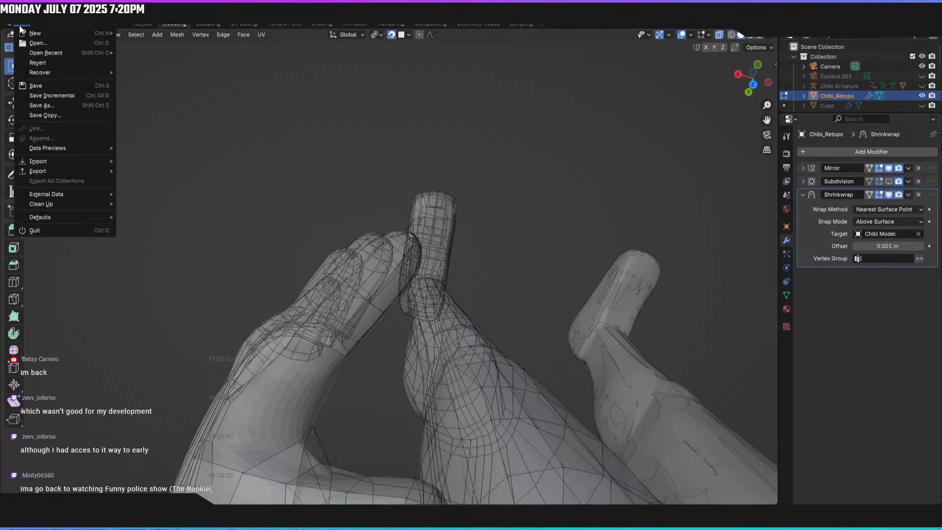
{"action": "left_click", "coordinate": [29, 86]}
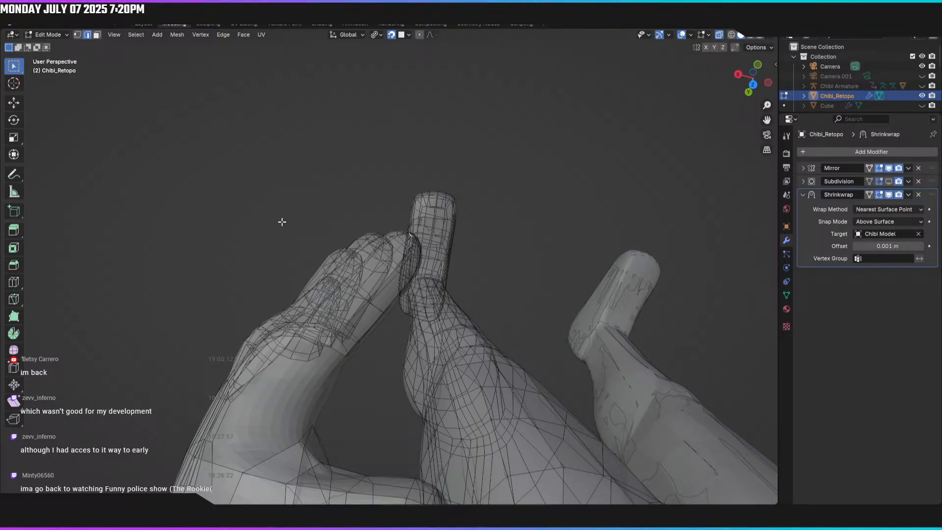
Step: Examine the retopologized fingers and palm from several angles, with face selection active
{"action": "middle_click_drag", "start_coordinate": [303, 214], "coordinate": [338, 287]}
{"action": "scroll", "coordinate": [330, 290], "scroll_direction": "up", "scroll_amount": 2}
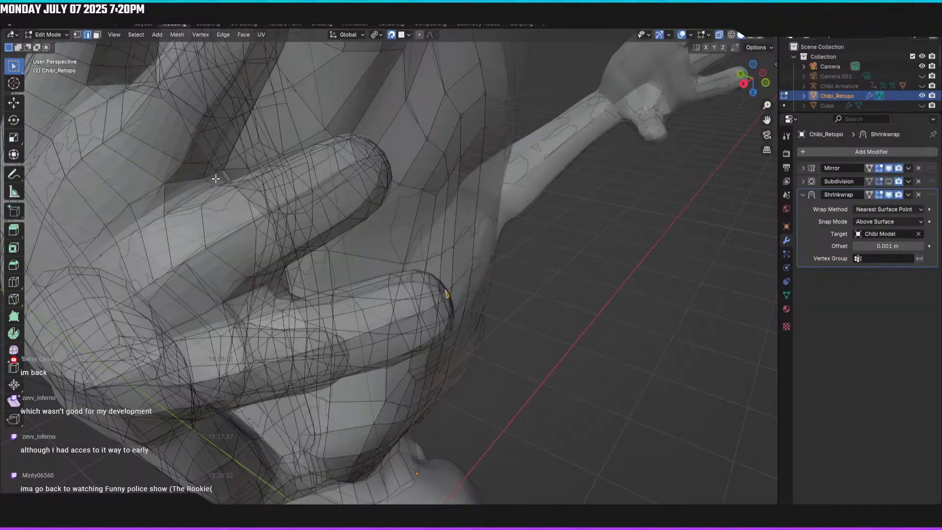
{"action": "scroll", "coordinate": [216, 182], "scroll_direction": "down", "scroll_amount": 7}
{"action": "middle_click_drag", "start_coordinate": [316, 133], "coordinate": [414, 88]}
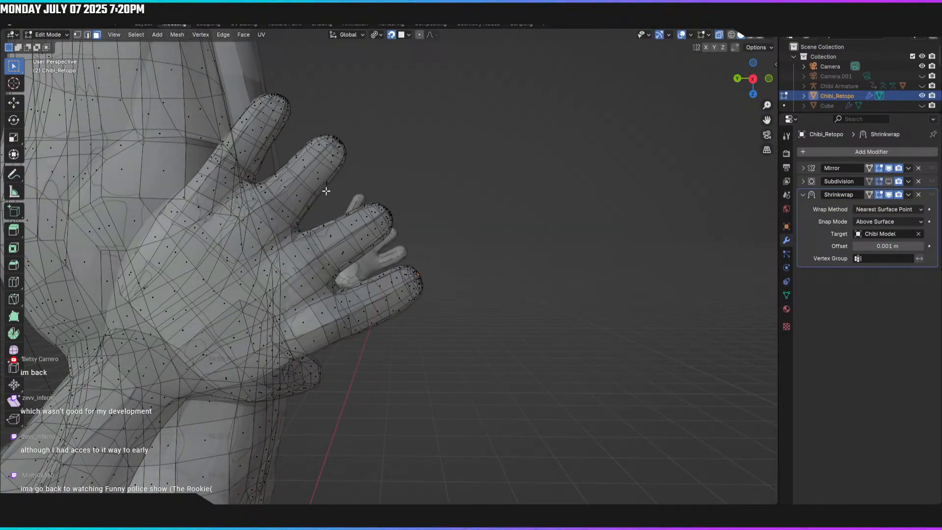
{"action": "middle_click_drag", "start_coordinate": [325, 193], "coordinate": [366, 146]}
{"action": "middle_click_drag", "start_coordinate": [329, 110], "coordinate": [329, 257]}
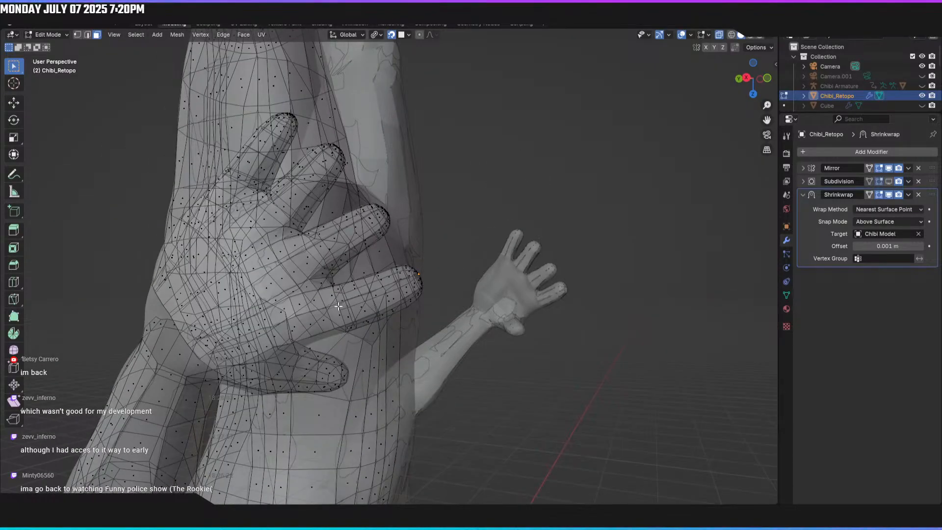
{"action": "middle_click_drag", "start_coordinate": [344, 316], "coordinate": [340, 289]}
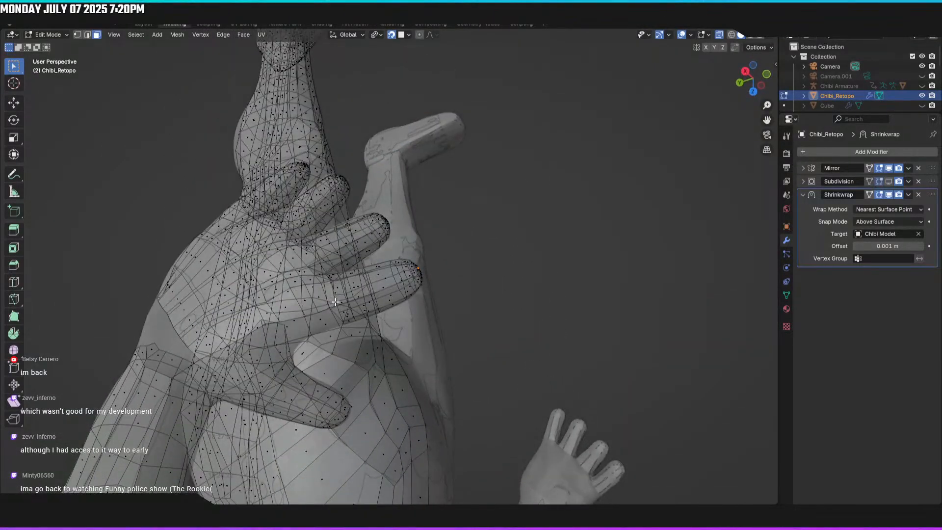
{"action": "key", "text": "Home"}
{"action": "scroll", "coordinate": [350, 254], "scroll_direction": "up", "scroll_amount": 6}
{"action": "middle_click_drag", "start_coordinate": [349, 253], "coordinate": [292, 316]}
{"action": "scroll", "coordinate": [292, 317], "scroll_direction": "up", "scroll_amount": 5}
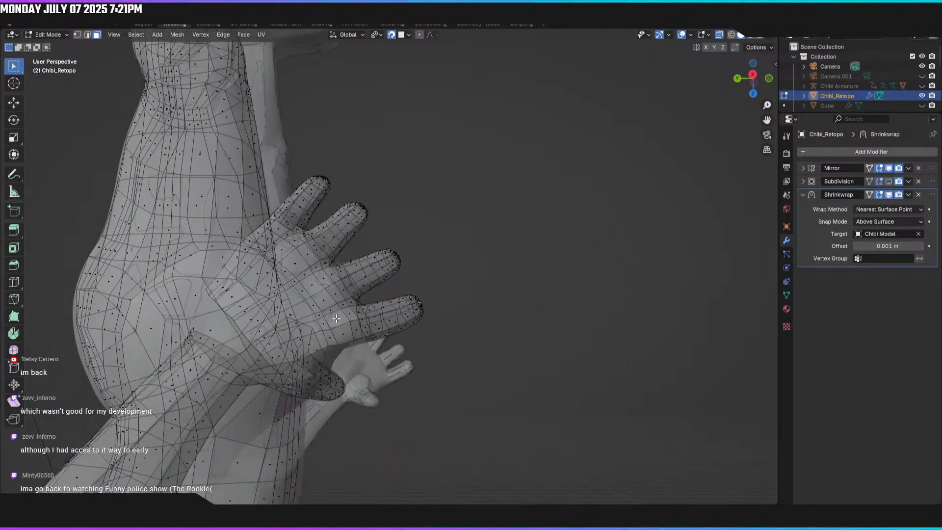
Step: Select the face loops around the bases of all four fingers plus the adjoining face strip where they meet the hand
{"action": "key", "text": "c"}
{"action": "right_click", "coordinate": [313, 452]}
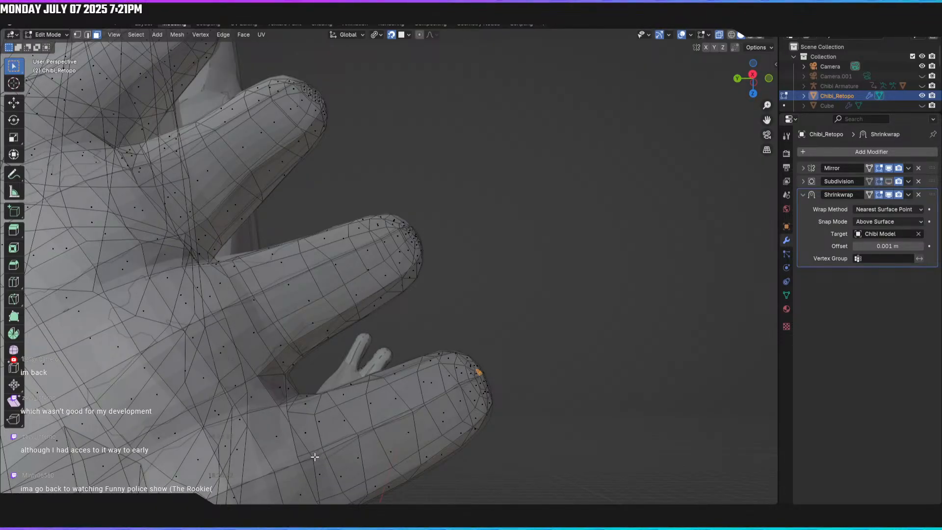
{"action": "left_click", "coordinate": [315, 457], "text": "alt"}
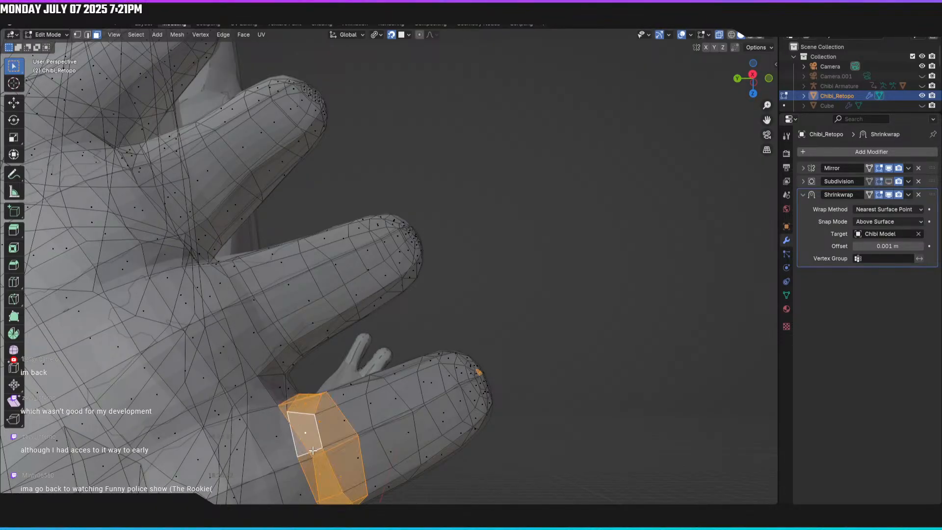
{"action": "left_click", "coordinate": [270, 363], "text": "alt+shift"}
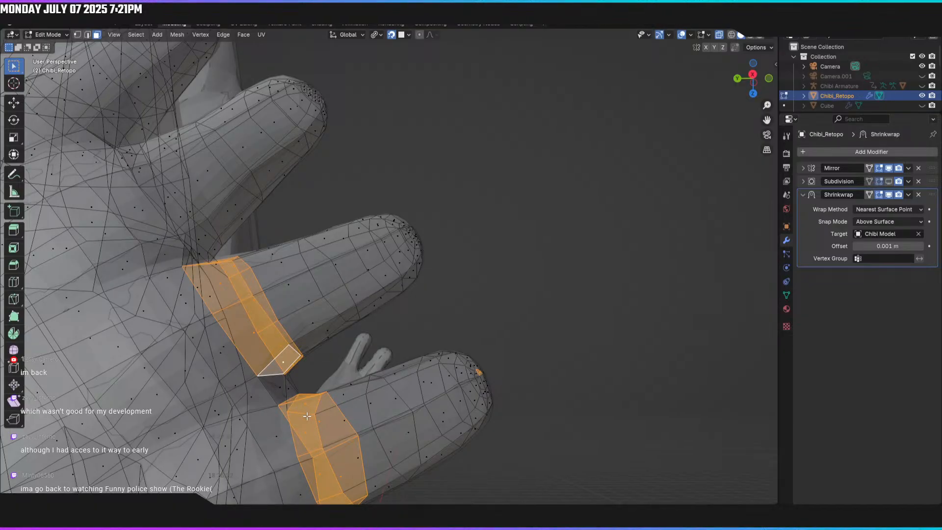
{"action": "middle_click_drag", "start_coordinate": [192, 257], "coordinate": [217, 278], "text": "shift"}
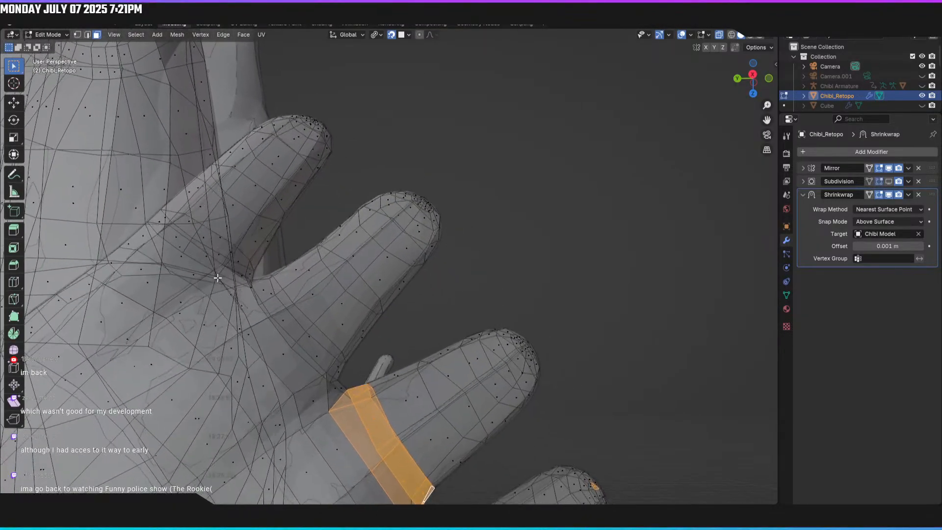
{"action": "left_click", "coordinate": [276, 313], "text": "alt+shift"}
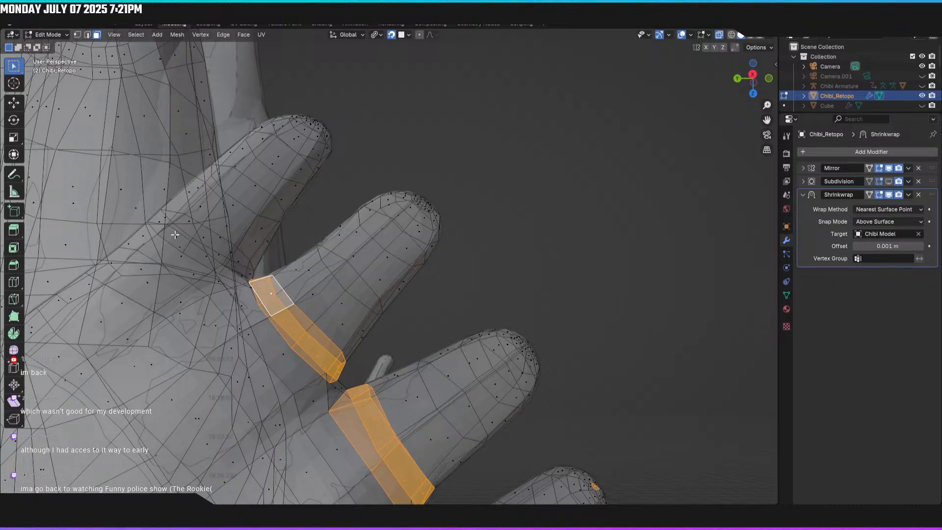
{"action": "middle_click_drag", "start_coordinate": [187, 224], "coordinate": [204, 241], "text": "shift"}
{"action": "left_click", "coordinate": [246, 311], "text": "alt+shift"}
{"action": "key", "text": "ctrl+z"}
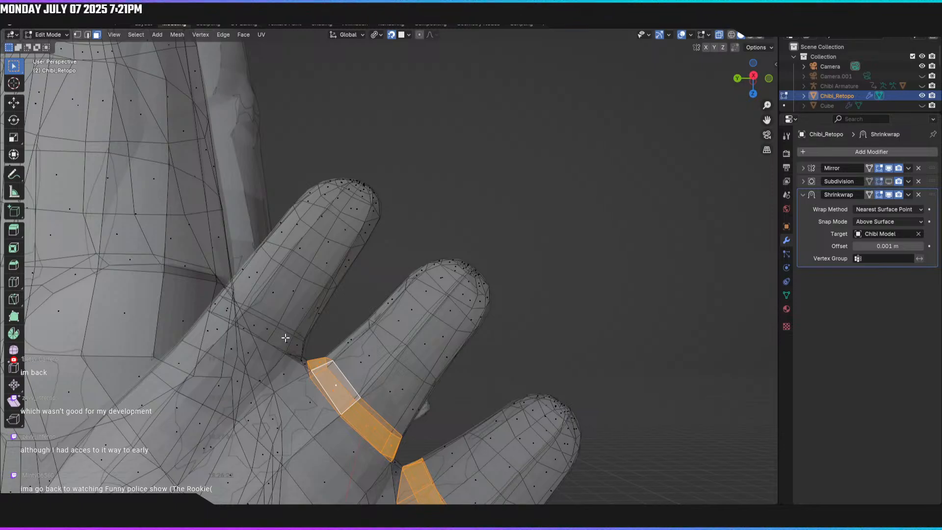
{"action": "left_click", "coordinate": [290, 342], "text": "alt+shift"}
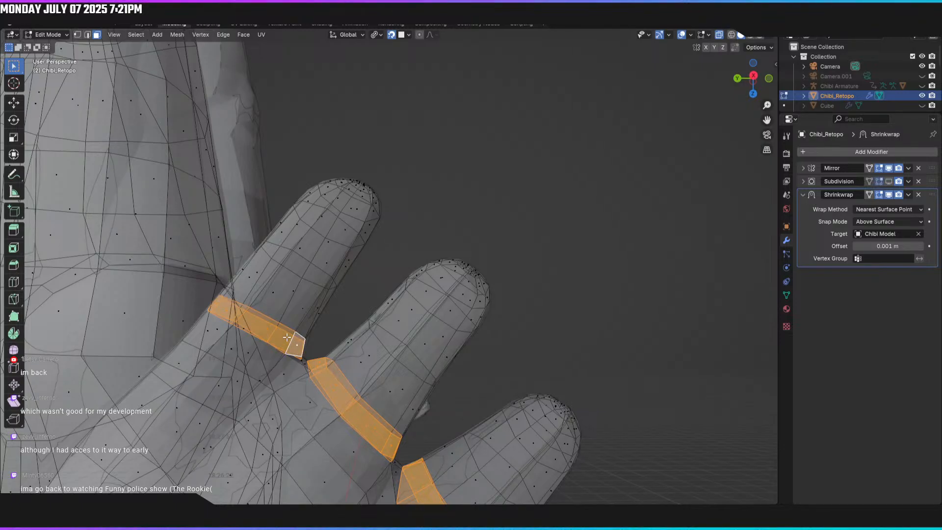
{"action": "left_click", "coordinate": [280, 362], "text": "alt+shift"}
Step: Isolate the selected finger-base faces by hiding all unselected geometry
{"action": "scroll", "coordinate": [296, 359], "scroll_direction": "down", "scroll_amount": 2}
{"action": "scroll", "coordinate": [296, 359], "scroll_direction": "down", "scroll_amount": 2}
{"action": "middle_click_drag", "start_coordinate": [296, 359], "coordinate": [88, 292]}
{"action": "middle_click_drag", "start_coordinate": [286, 353], "coordinate": [326, 190]}
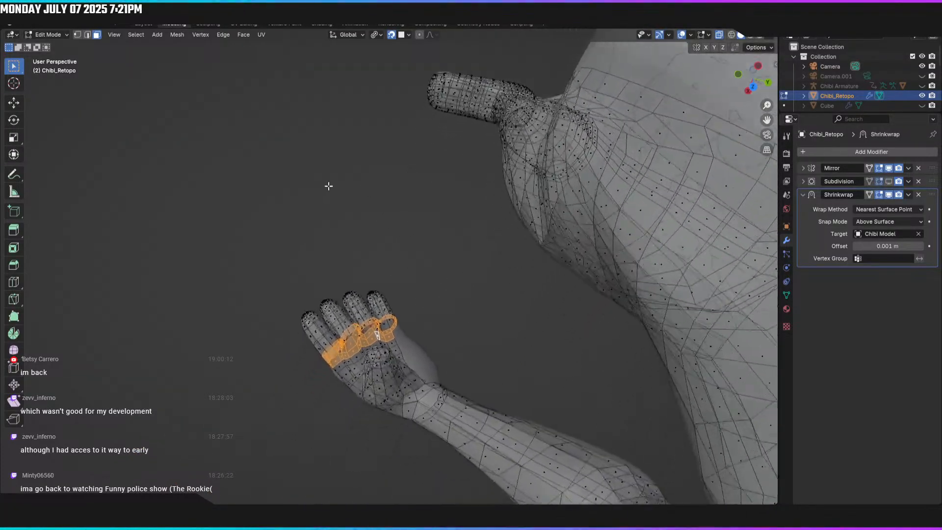
{"action": "scroll", "coordinate": [318, 352], "scroll_direction": "up", "scroll_amount": 4}
{"action": "middle_click_drag", "start_coordinate": [317, 351], "coordinate": [307, 369]}
{"action": "mouse_move", "coordinate": [148, 350]}
{"action": "middle_mouse_down"}
{"action": "mouse_move", "coordinate": [210, 317]}
{"action": "mouse_move", "coordinate": [231, 318]}
{"action": "middle_mouse_up"}
{"action": "middle_click", "coordinate": [240, 337]}
{"action": "right_click", "coordinate": [266, 331]}
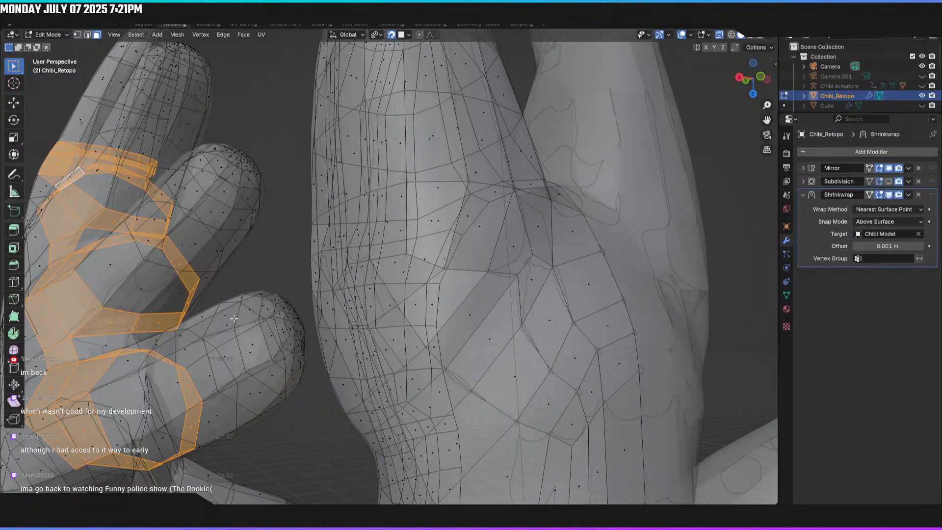
{"action": "key", "text": "ctrl+h"}
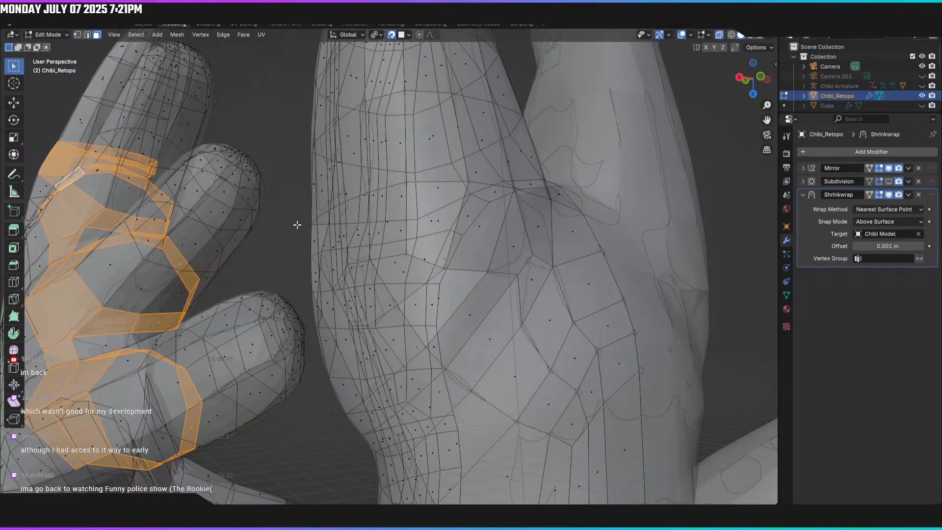
{"action": "key", "text": "shift+h"}
{"action": "scroll", "coordinate": [296, 226], "scroll_direction": "down", "scroll_amount": 4}
{"action": "middle_click_drag", "start_coordinate": [297, 225], "coordinate": [289, 304]}
{"action": "scroll", "coordinate": [287, 262], "scroll_direction": "up", "scroll_amount": 3}
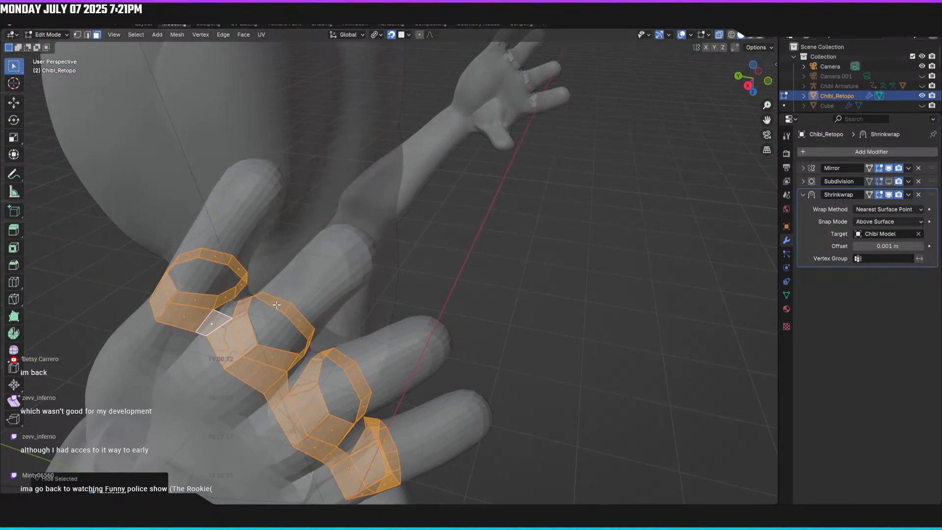
Step: Switch to vertex selection and select the ring finger loop's vertex in the gap beside the pinky
{"action": "key", "text": "1"}
{"action": "scroll", "coordinate": [238, 304], "scroll_direction": "up", "scroll_amount": 3}
{"action": "middle_click_drag", "start_coordinate": [228, 309], "coordinate": [280, 227]}
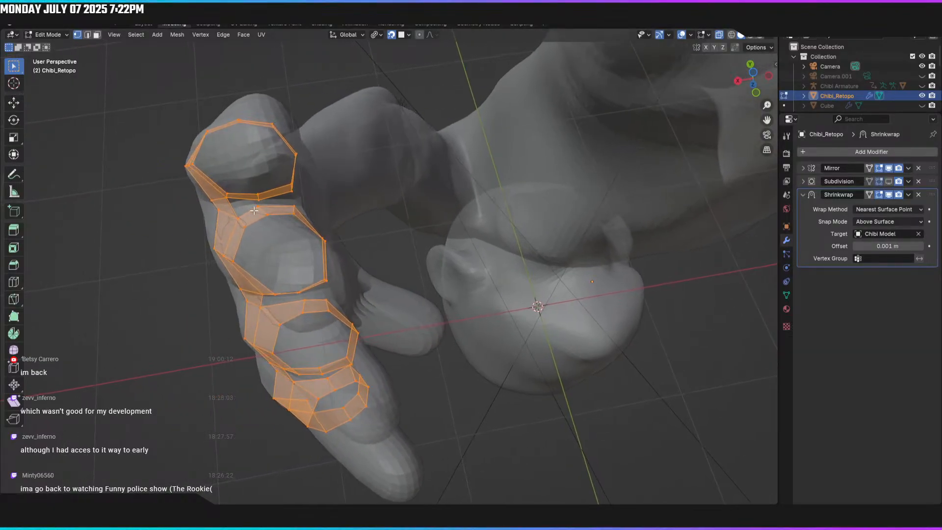
{"action": "scroll", "coordinate": [281, 201], "scroll_direction": "up", "scroll_amount": 4}
{"action": "middle_click_drag", "start_coordinate": [165, 163], "coordinate": [239, 216], "text": "shift"}
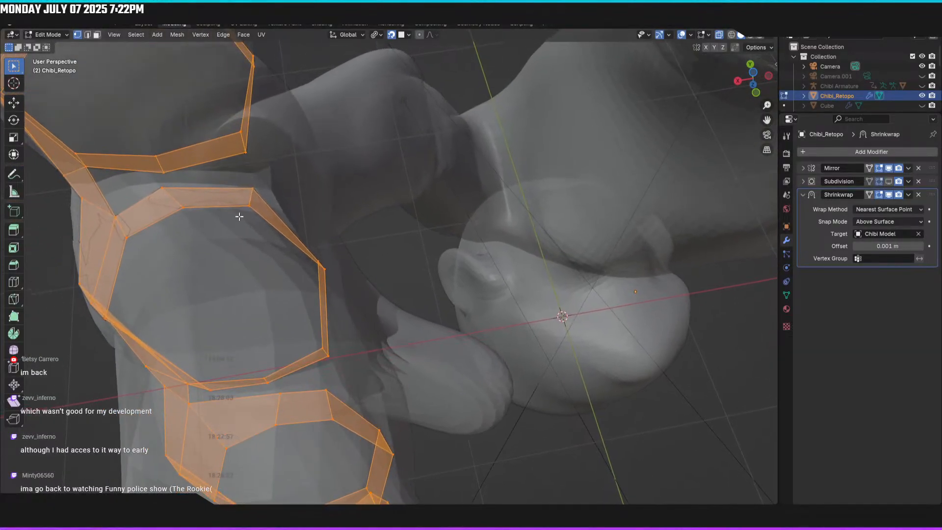
{"action": "left_click", "coordinate": [162, 186]}
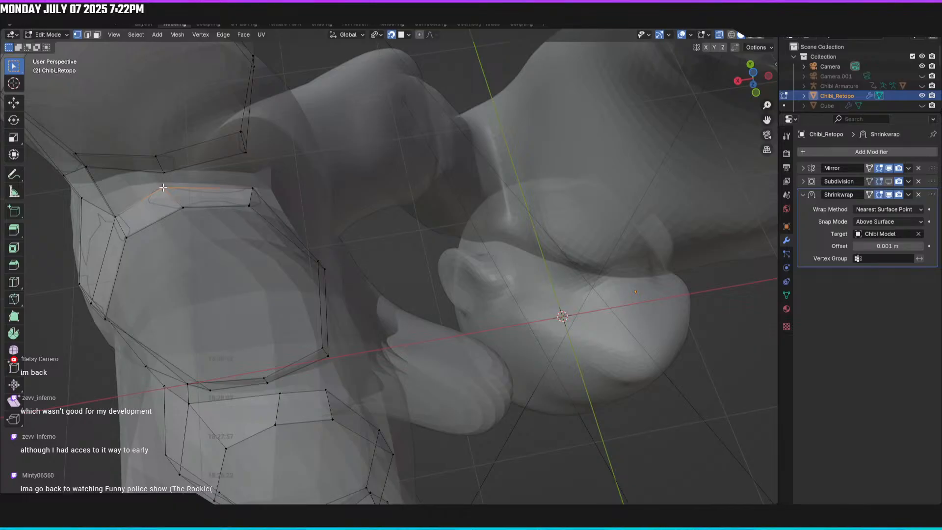
Step: Try to move the selected ring finger vertex slightly along the rim and undo the move
{"action": "key", "text": "g"}
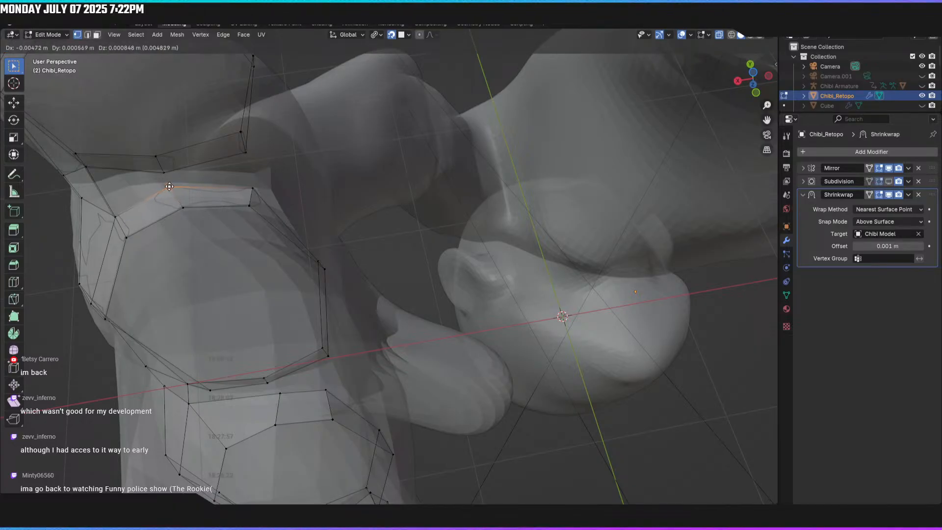
{"action": "left_click", "coordinate": [171, 187]}
{"action": "middle_click_drag", "start_coordinate": [185, 221], "coordinate": [185, 257]}
{"action": "key", "text": "ctrl+z"}
{"action": "key", "text": "ctrl+z"}
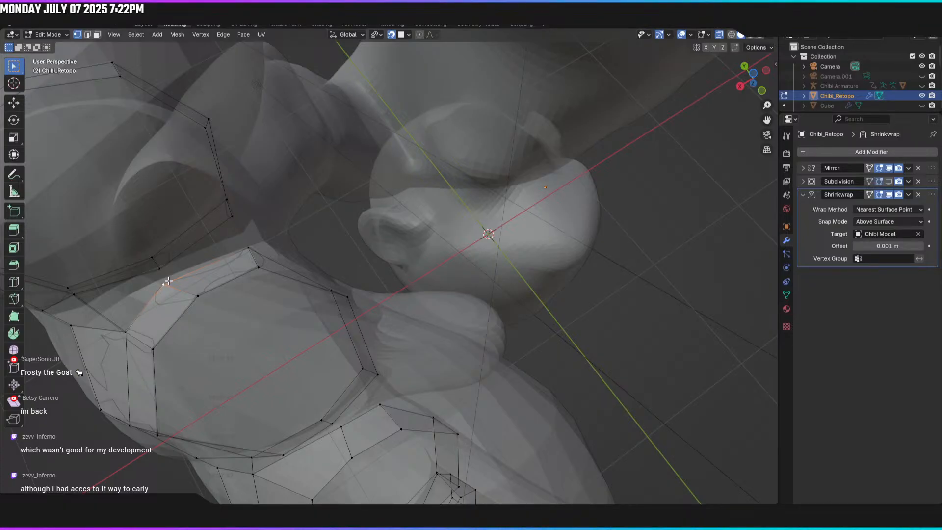
Step: Try two more small repositionings of the ring finger's gap-side vertex, undoing each one
{"action": "middle_click_drag", "start_coordinate": [168, 281], "coordinate": [276, 261]}
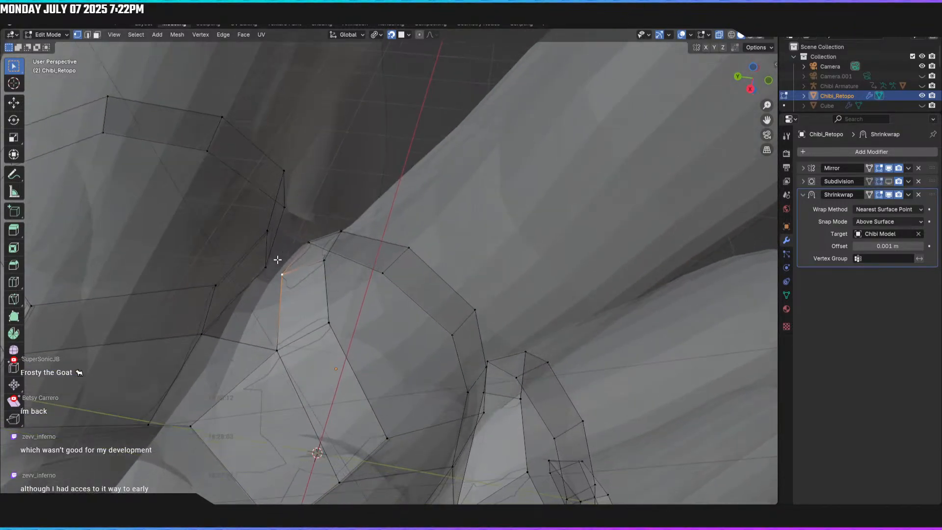
{"action": "key", "text": "g"}
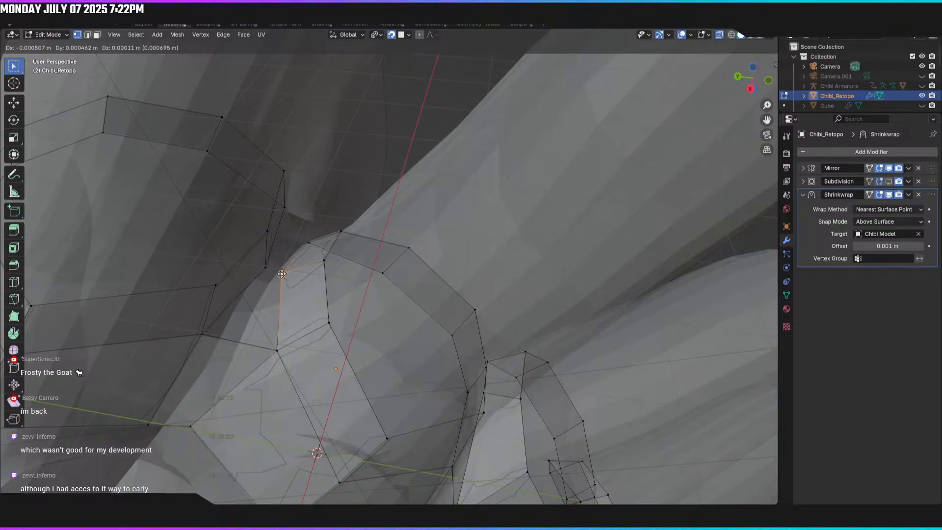
{"action": "left_click", "coordinate": [282, 274]}
{"action": "middle_click_drag", "start_coordinate": [281, 273], "coordinate": [216, 327]}
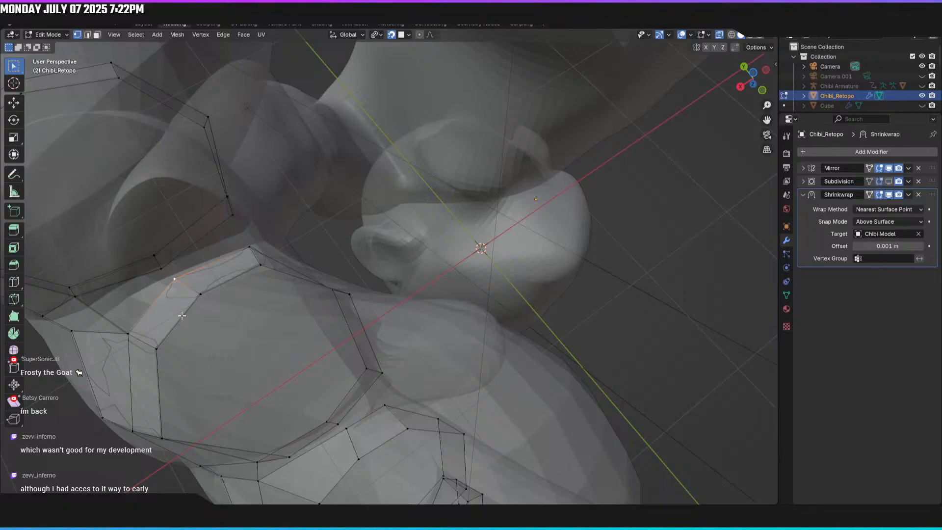
{"action": "key", "text": "ctrl+z"}
{"action": "key", "text": "ctrl+shift+z"}
{"action": "key", "text": "ctrl+z"}
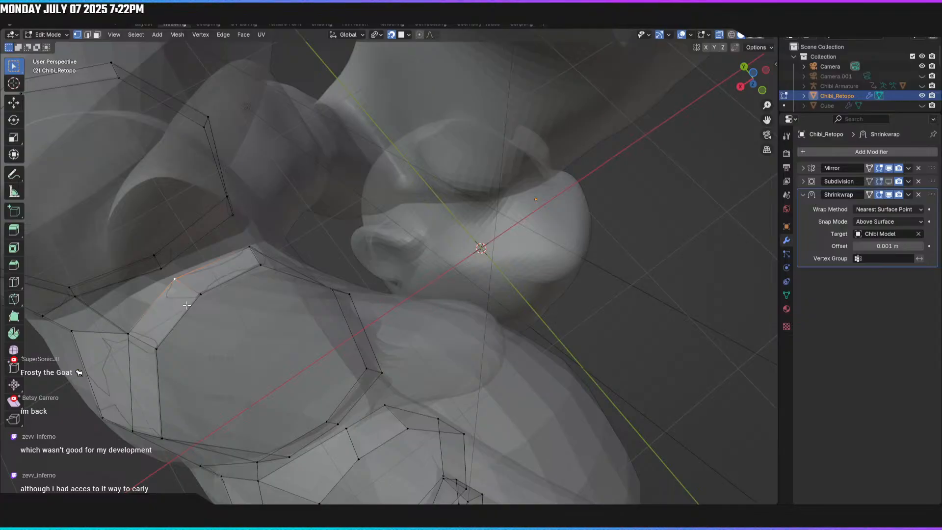
{"action": "middle_click_drag", "start_coordinate": [190, 300], "coordinate": [261, 249]}
{"action": "key", "text": "g"}
{"action": "left_click", "coordinate": [208, 296]}
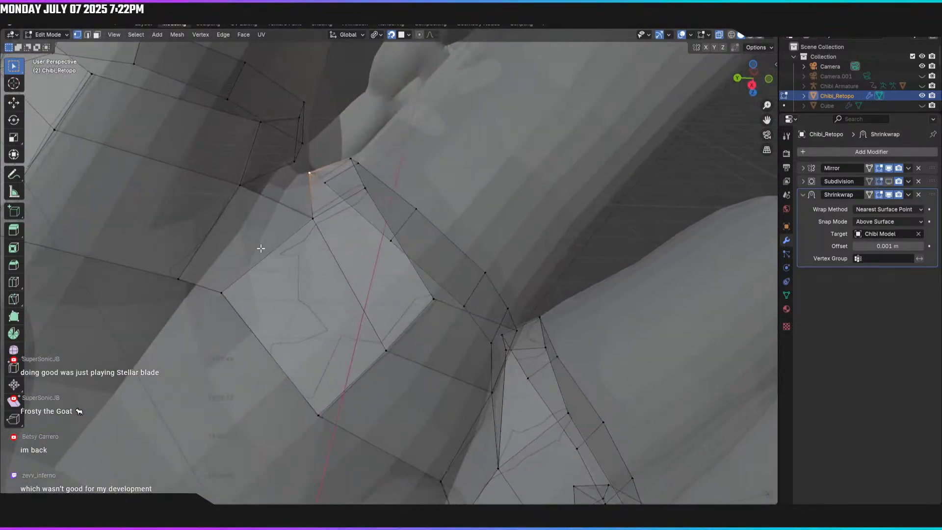
{"action": "key", "text": "ctrl+z"}
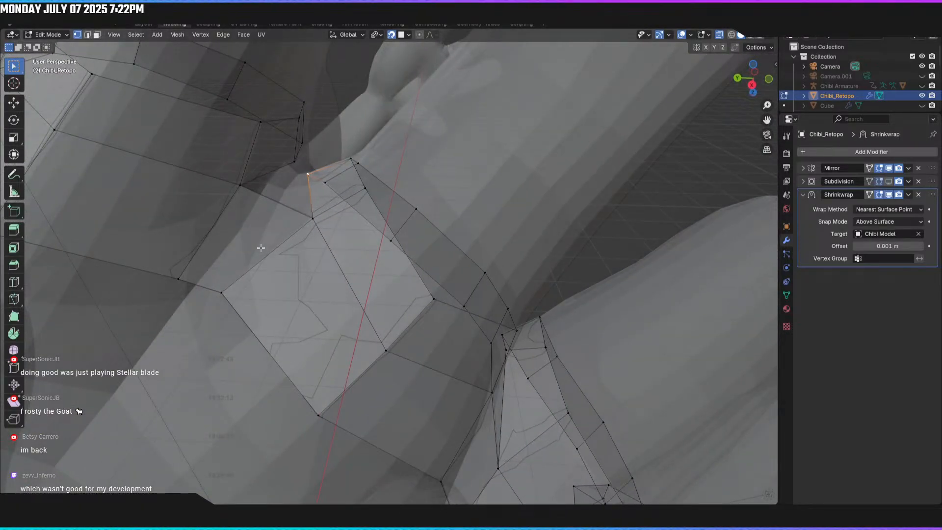
Step: Add the facing vertex on the pinky's base loop to the selection, pairing it with the ring finger vertex
{"action": "middle_click_drag", "start_coordinate": [261, 247], "coordinate": [201, 324]}
{"action": "left_click", "coordinate": [186, 303], "text": "shift"}
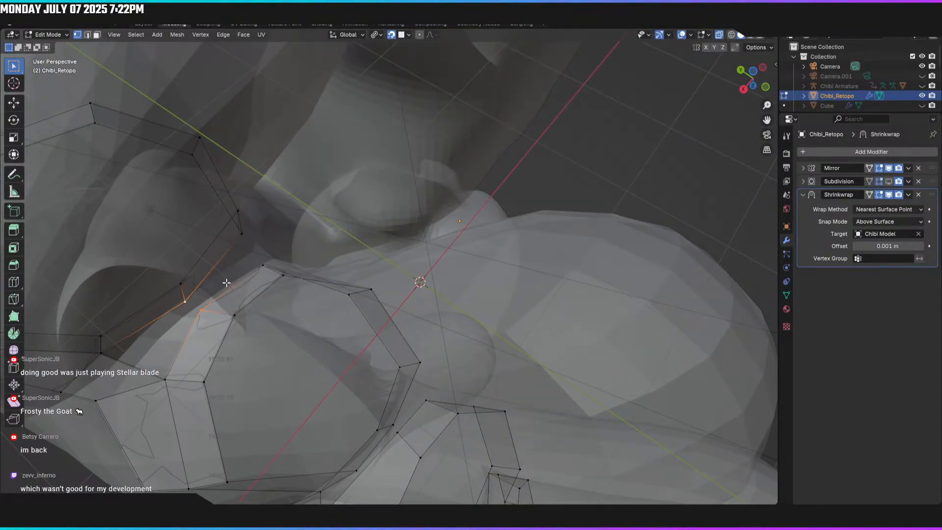
{"action": "middle_click_drag", "start_coordinate": [214, 298], "coordinate": [200, 249]}
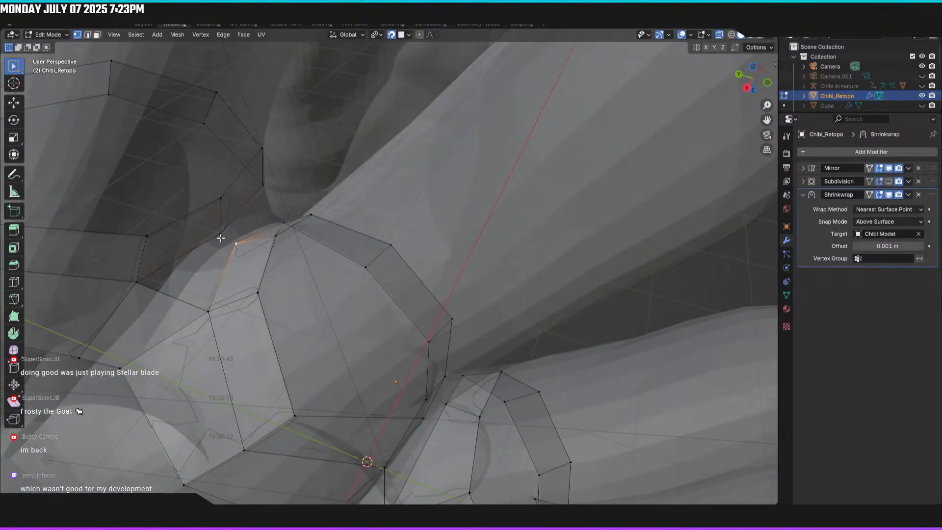
{"action": "mouse_move", "coordinate": [229, 246]}
{"action": "middle_mouse_down"}
{"action": "mouse_move", "coordinate": [249, 252]}
{"action": "mouse_move", "coordinate": [246, 240]}
{"action": "middle_mouse_up"}
{"action": "scroll", "coordinate": [248, 235], "scroll_direction": "down", "scroll_amount": 2}
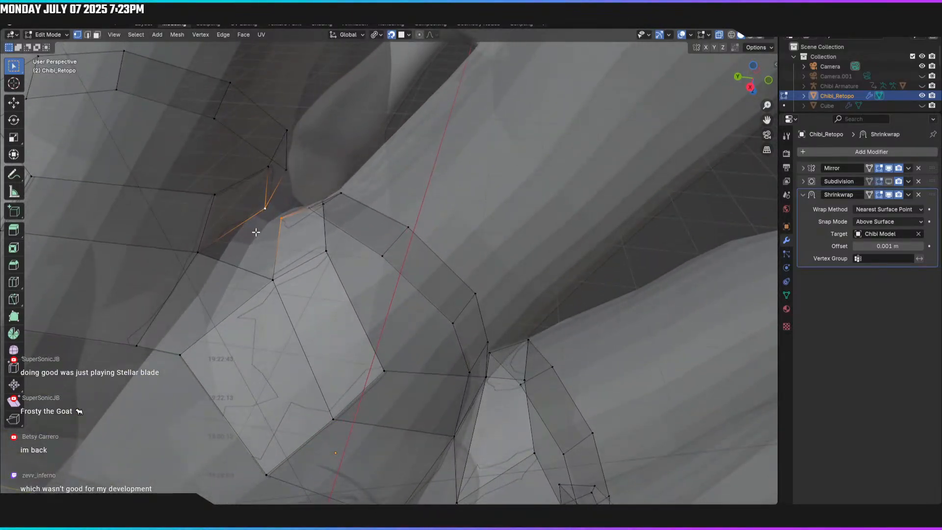
{"action": "scroll", "coordinate": [324, 229], "scroll_direction": "down", "scroll_amount": 3}
{"action": "scroll", "coordinate": [327, 231], "scroll_direction": "down", "scroll_amount": 2}
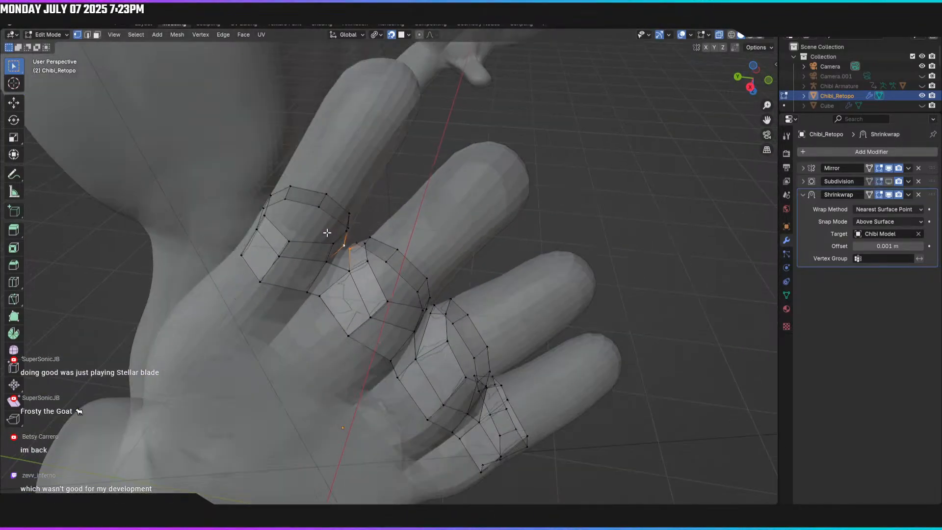
{"action": "scroll", "coordinate": [326, 236], "scroll_direction": "up", "scroll_amount": 6}
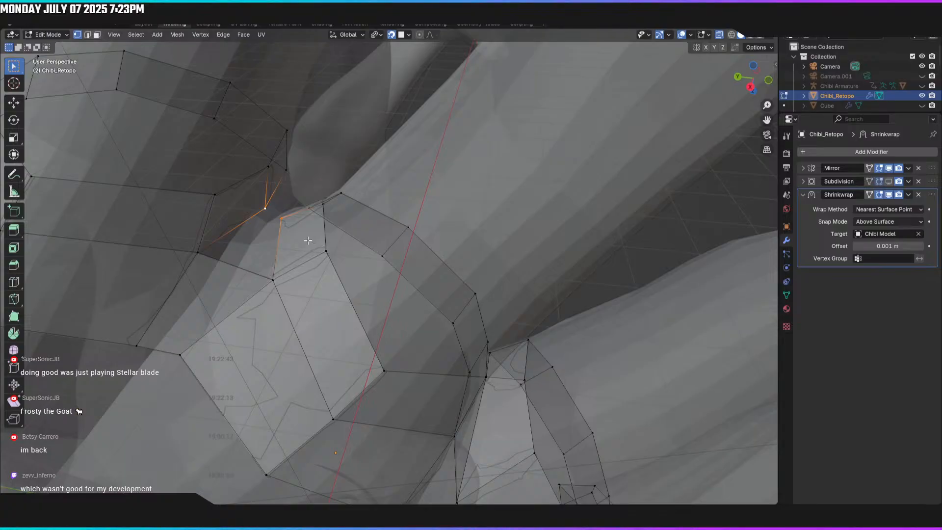
Step: Try to extrude the two facing vertices into the gap between pinky and ring finger, and reselect the pair
{"action": "key", "text": "g"}
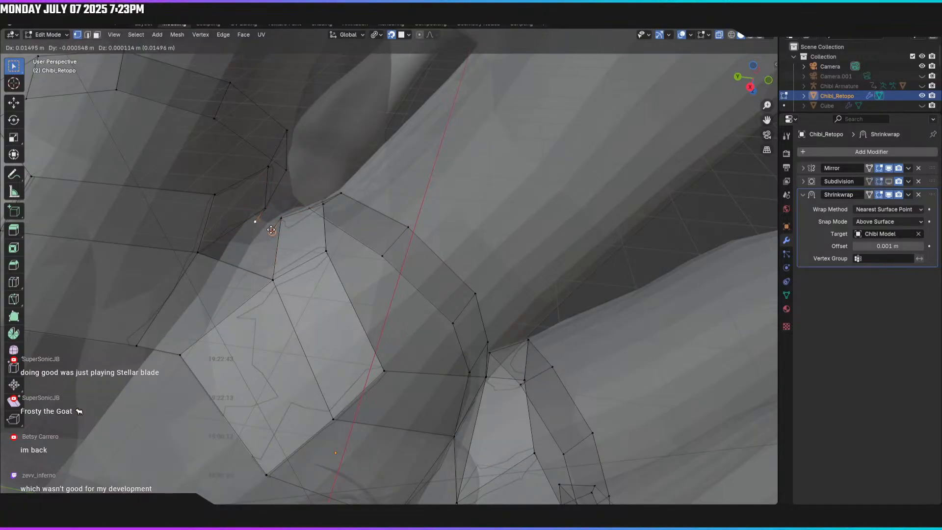
{"action": "left_click", "coordinate": [252, 222]}
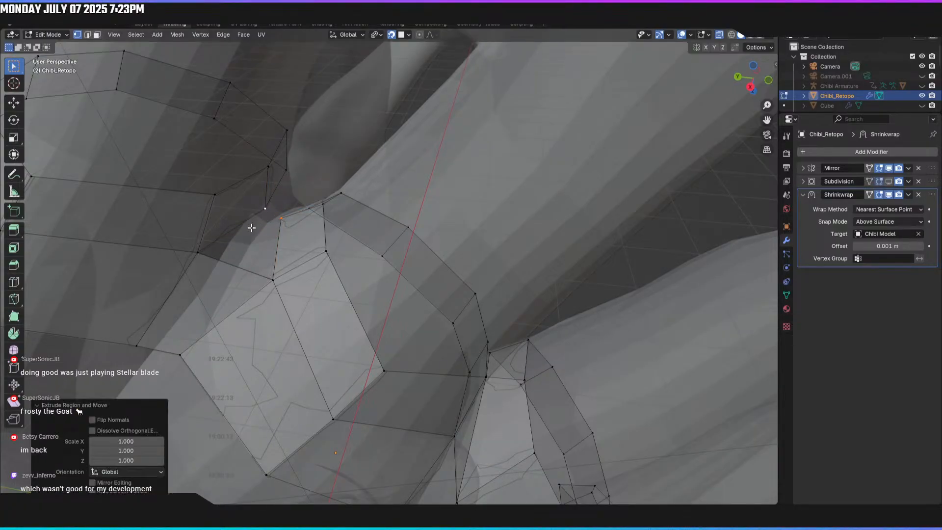
{"action": "left_click", "coordinate": [263, 224]}
{"action": "left_click", "coordinate": [280, 218]}
{"action": "left_click", "coordinate": [262, 213], "text": "shift"}
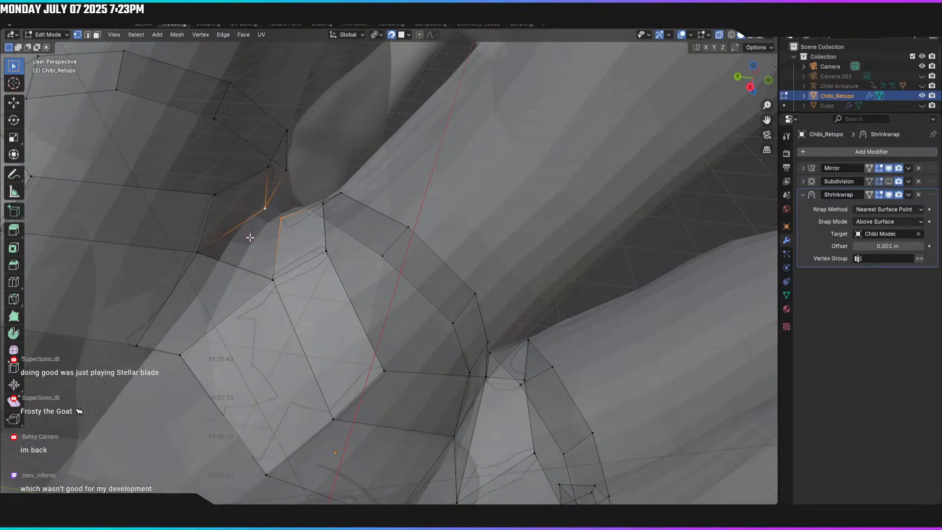
Step: Extrude the ring finger's gap-side vertex into the gap and connect it to the pinky's facing vertex
{"action": "left_click", "coordinate": [273, 216]}
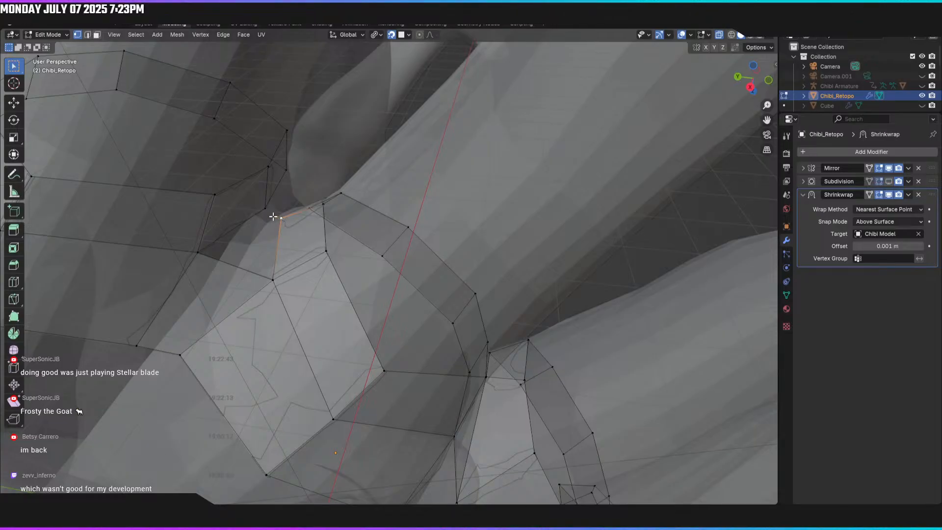
{"action": "key", "text": "g"}
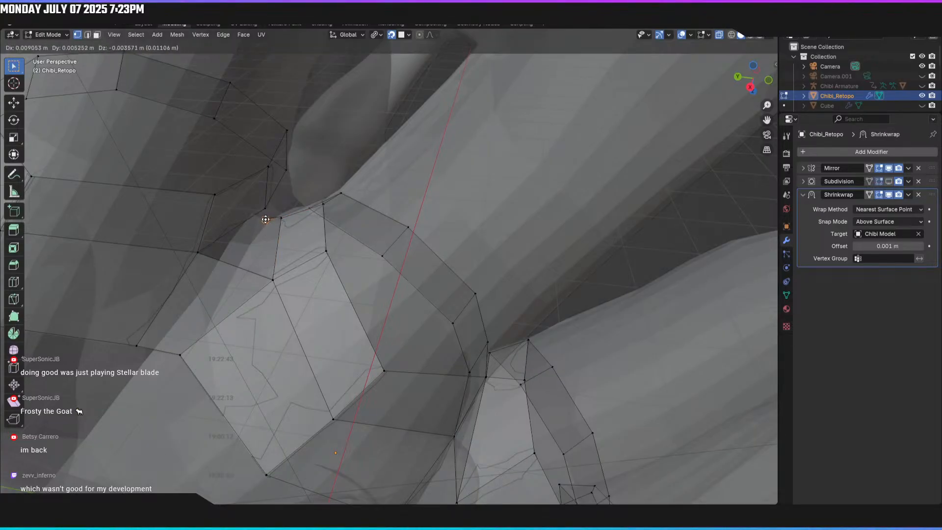
{"action": "left_click", "coordinate": [270, 216]}
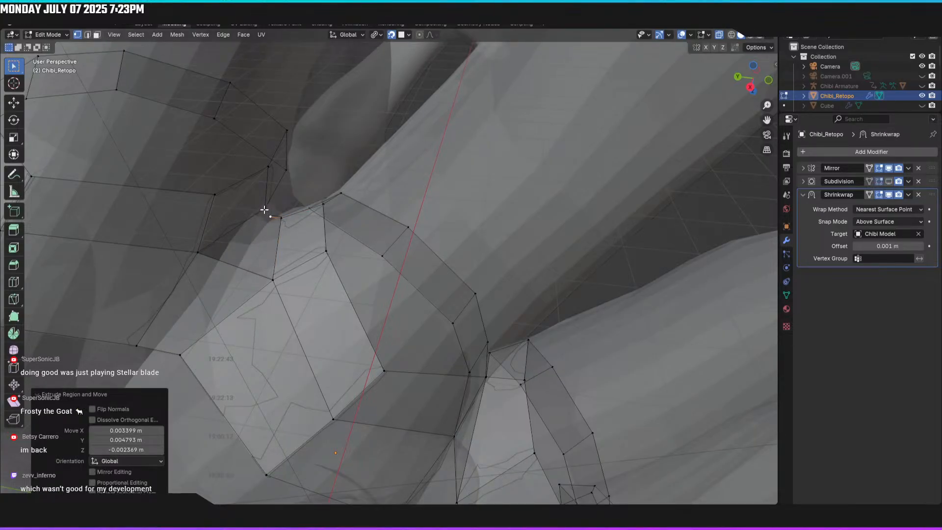
{"action": "left_click", "coordinate": [265, 219]}
Step: Try to nudge the vertex in the gap between pinky and ring finger and undo the changes
{"action": "middle_click_drag", "start_coordinate": [294, 239], "coordinate": [292, 263]}
{"action": "middle_click_drag", "start_coordinate": [261, 311], "coordinate": [183, 345]}
{"action": "scroll", "coordinate": [183, 318], "scroll_direction": "up", "scroll_amount": 2}
{"action": "scroll", "coordinate": [183, 317], "scroll_direction": "down", "scroll_amount": 1}
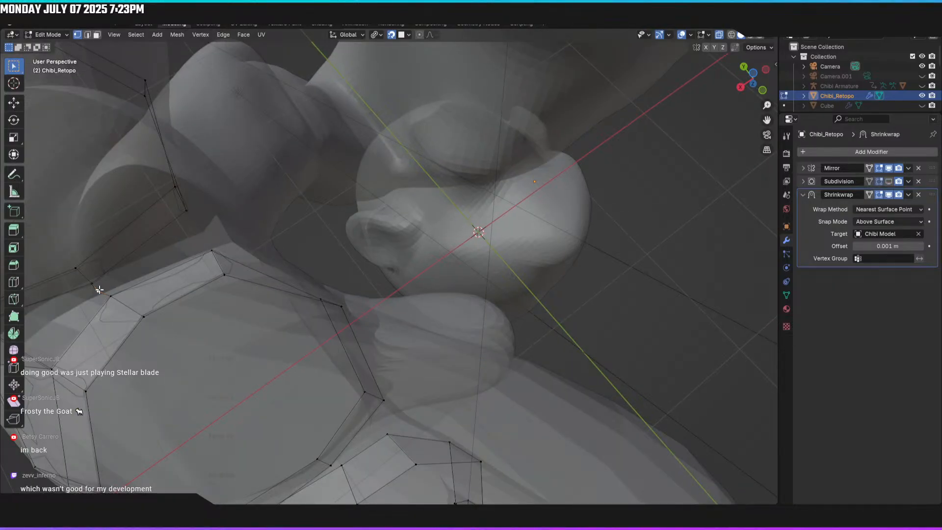
{"action": "key", "text": "g"}
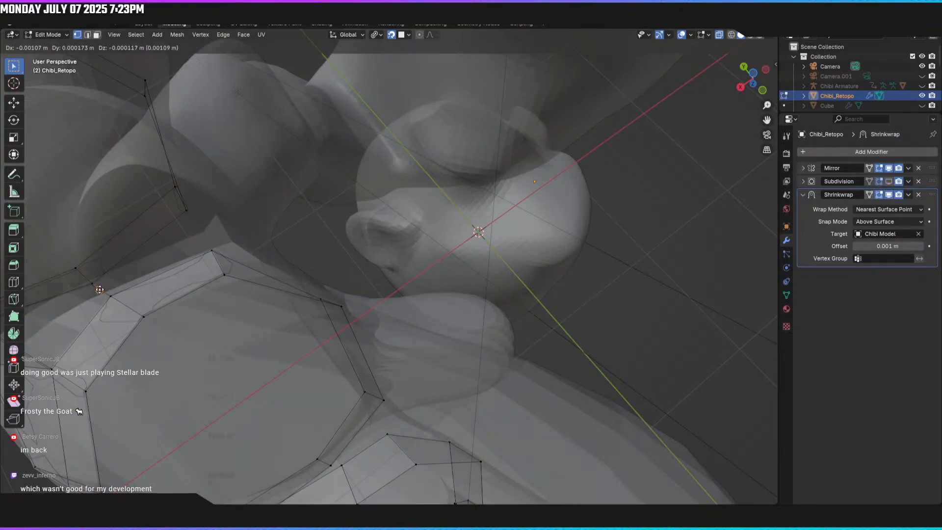
{"action": "left_click", "coordinate": [114, 294]}
{"action": "middle_click_drag", "start_coordinate": [115, 295], "coordinate": [187, 229]}
{"action": "middle_click_drag", "start_coordinate": [298, 168], "coordinate": [209, 264]}
{"action": "key", "text": "ctrl+z"}
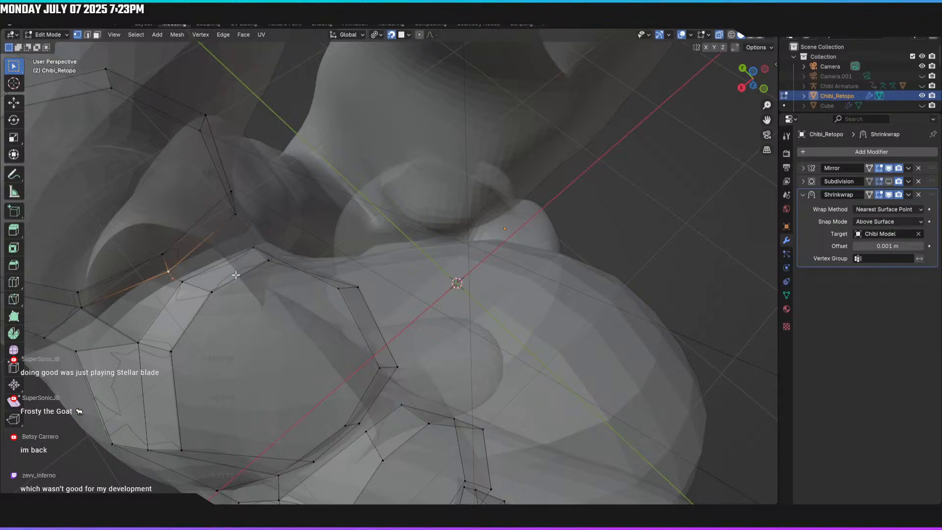
{"action": "middle_click_drag", "start_coordinate": [249, 270], "coordinate": [343, 181]}
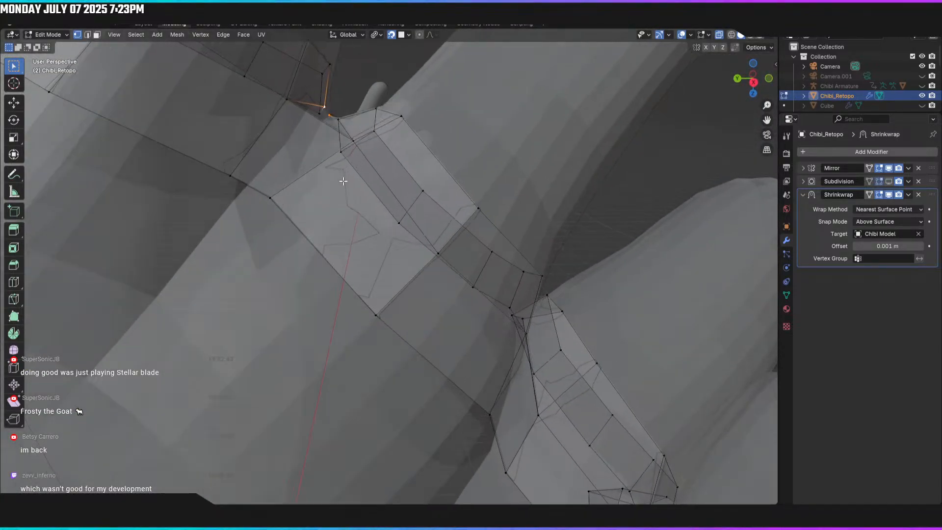
{"action": "key", "text": "ctrl+z"}
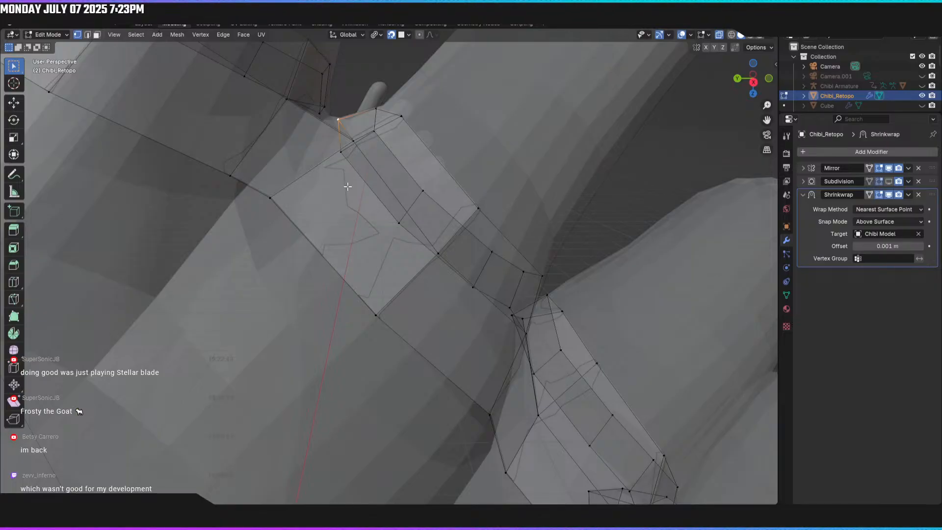
{"action": "key", "text": "ctrl+z"}
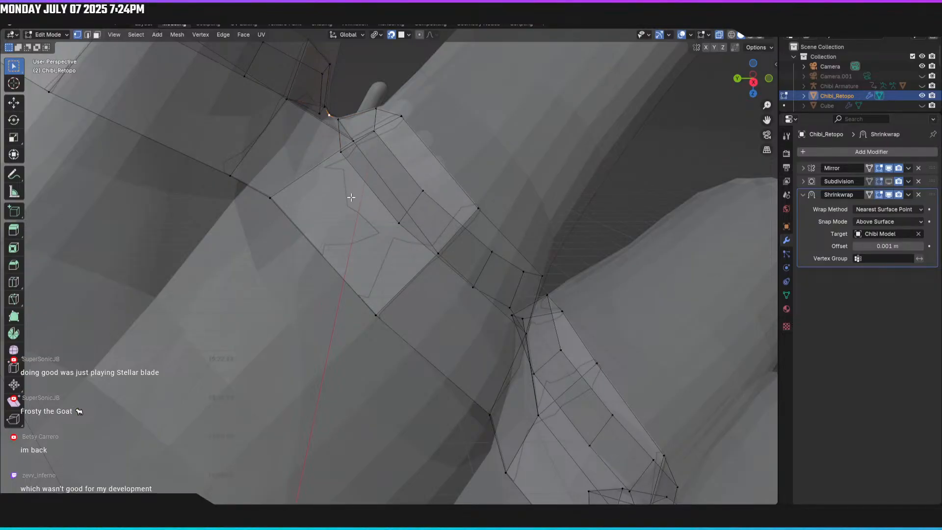
Step: Add a centred loop cut across the face bridging the pinky and ring finger bases
{"action": "scroll", "coordinate": [362, 206], "scroll_direction": "down", "scroll_amount": 10}
{"action": "middle_click_drag", "start_coordinate": [362, 207], "coordinate": [324, 252]}
{"action": "scroll", "coordinate": [324, 252], "scroll_direction": "up", "scroll_amount": 10}
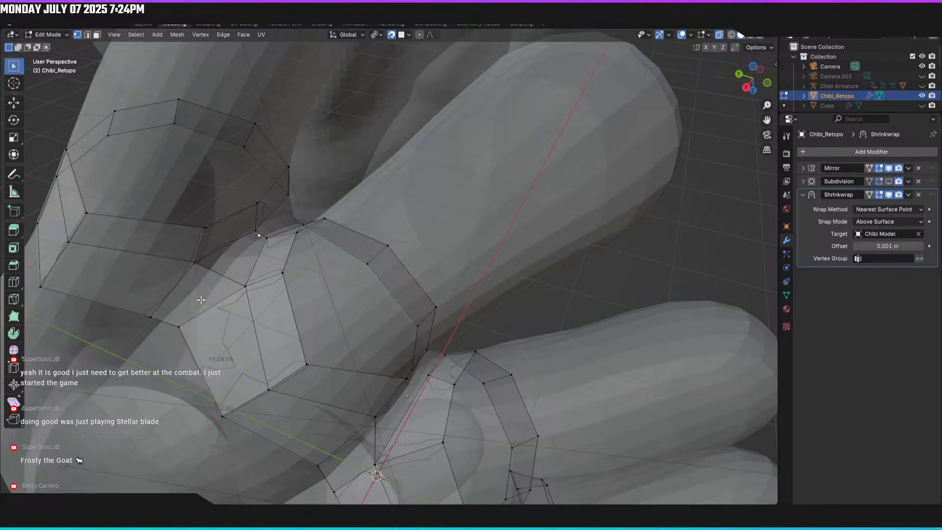
{"action": "key", "text": "ctrl+r"}
{"action": "left_click", "coordinate": [215, 279]}
{"action": "right_click", "coordinate": [221, 273]}
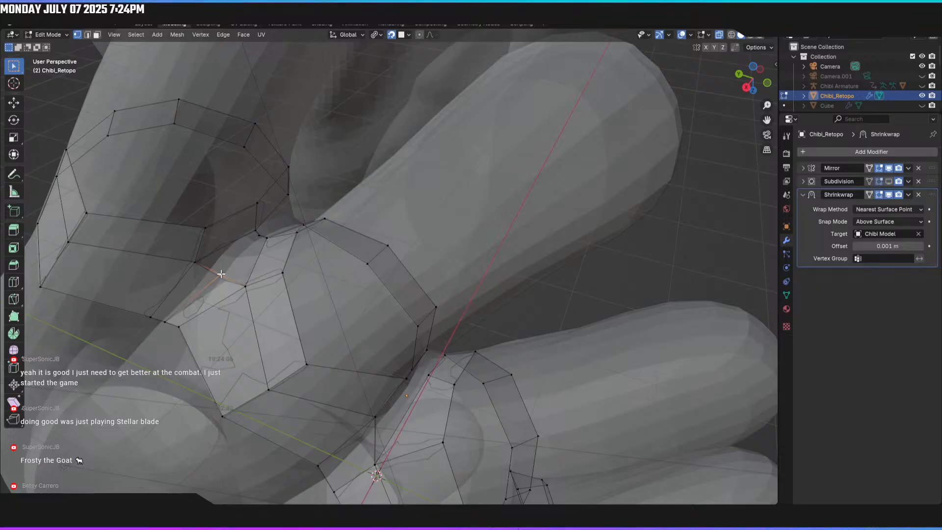
Step: Nudge both end vertices of the new pinky–ring cut so they snap onto the hand surface
{"action": "key", "text": "g"}
{"action": "left_click", "coordinate": [213, 278]}
{"action": "left_click", "coordinate": [164, 323]}
{"action": "key", "text": "g"}
{"action": "left_click", "coordinate": [166, 321]}
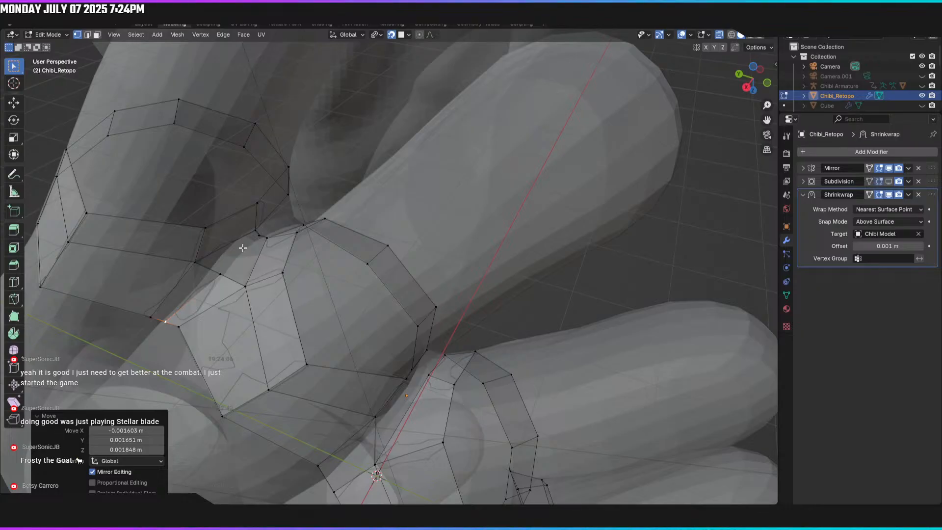
Step: Join the cut's gap-side vertex to the extruded gap vertex and fill the faces on both sides of the new edge
{"action": "left_click", "coordinate": [221, 273]}
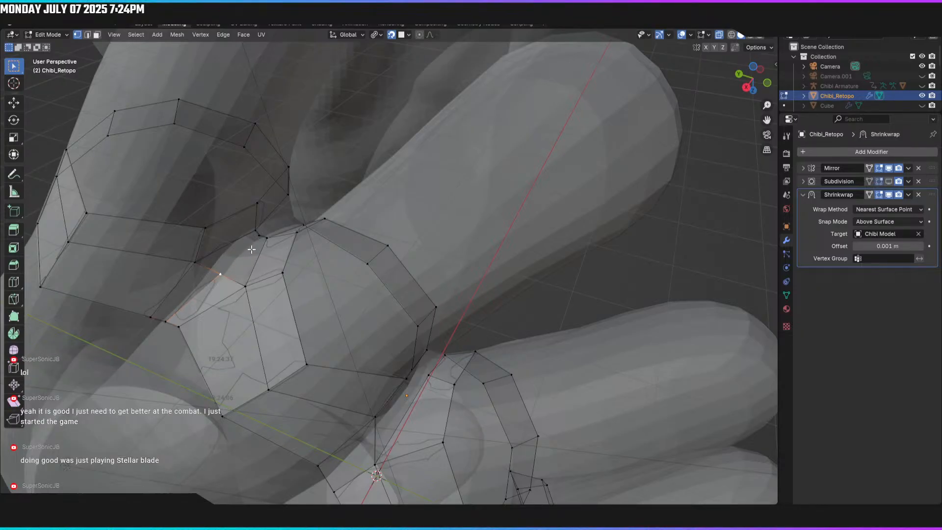
{"action": "left_click", "coordinate": [257, 236], "text": "shift"}
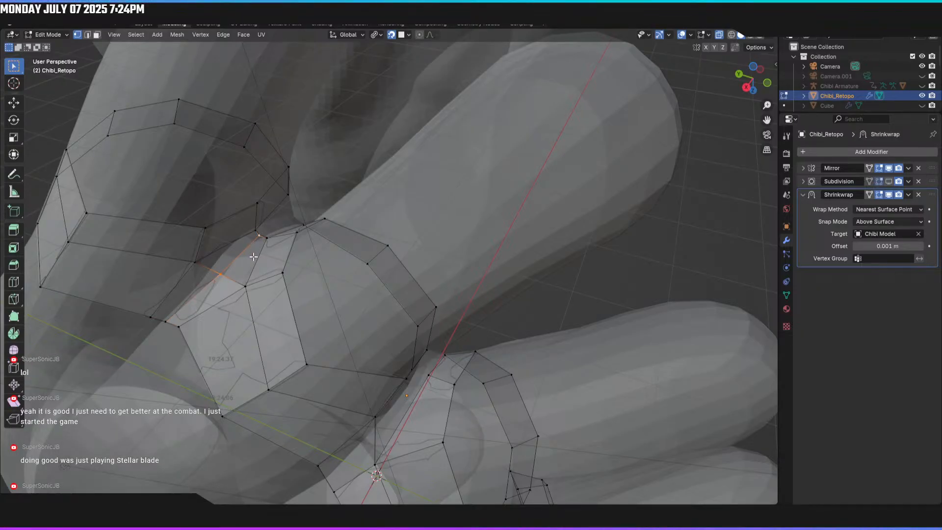
{"action": "left_click", "coordinate": [256, 263]}
{"action": "key", "text": "2"}
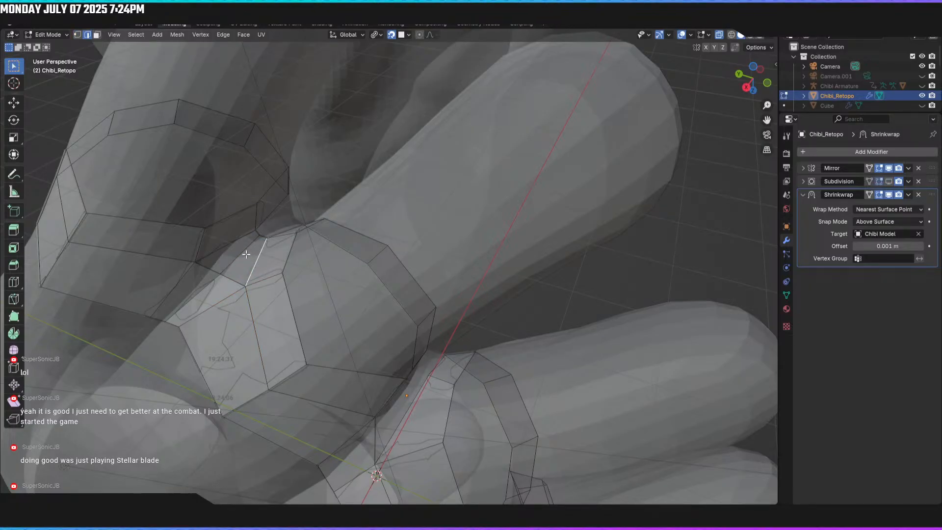
{"action": "left_click", "coordinate": [244, 255]}
{"action": "key", "text": "f"}
Step: Shift the middle finger's gap-side vertex along its rim to line up with the ring finger's facing vertex
{"action": "middle_click_drag", "start_coordinate": [241, 248], "coordinate": [183, 257]}
{"action": "scroll", "coordinate": [298, 99], "scroll_direction": "up", "scroll_amount": 2}
{"action": "middle_click_drag", "start_coordinate": [305, 98], "coordinate": [389, 169], "text": "shift"}
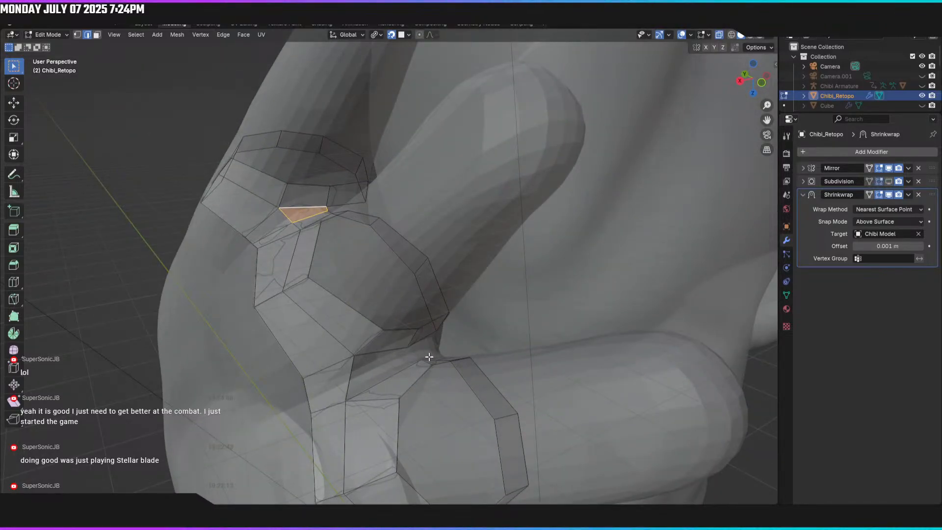
{"action": "key", "text": "1"}
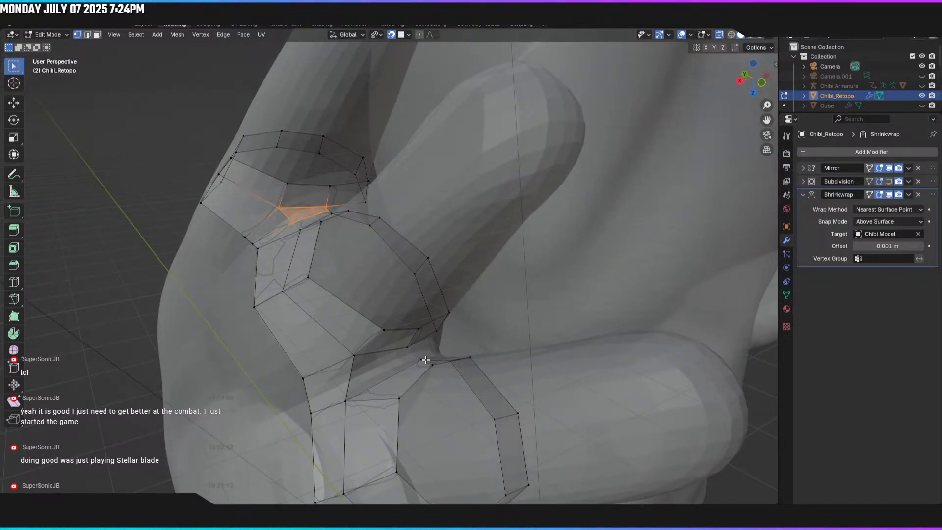
{"action": "left_click", "coordinate": [422, 360]}
{"action": "left_click", "coordinate": [409, 347], "text": "shift"}
{"action": "middle_click_drag", "start_coordinate": [410, 348], "coordinate": [340, 385]}
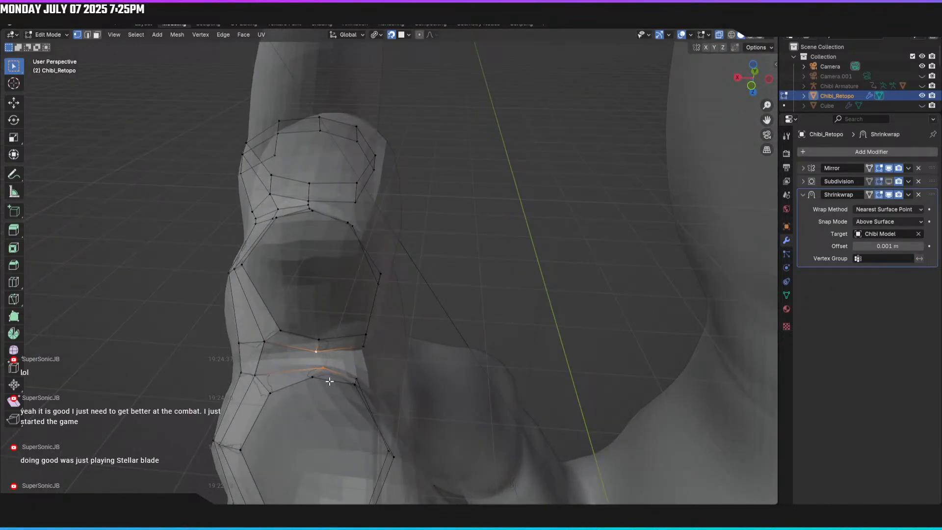
{"action": "scroll", "coordinate": [334, 377], "scroll_direction": "up", "scroll_amount": 3}
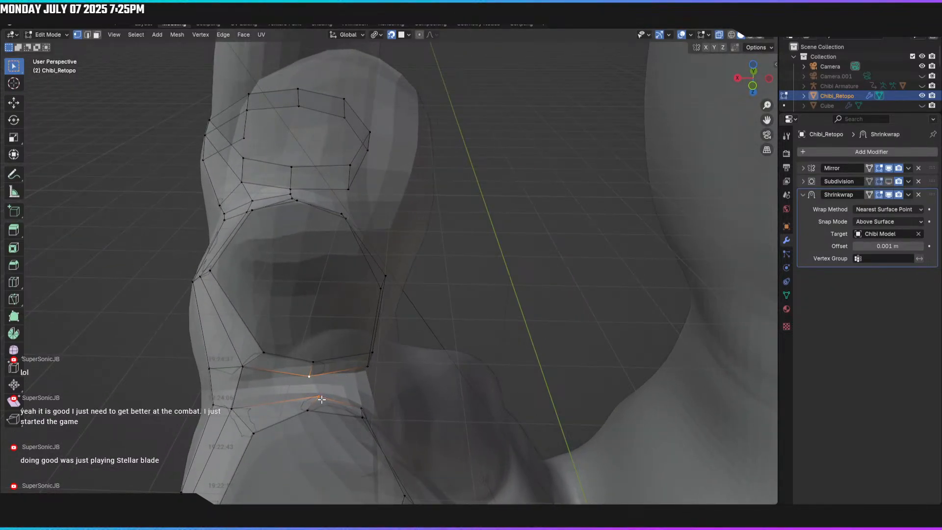
{"action": "scroll", "coordinate": [318, 395], "scroll_direction": "up", "scroll_amount": 1}
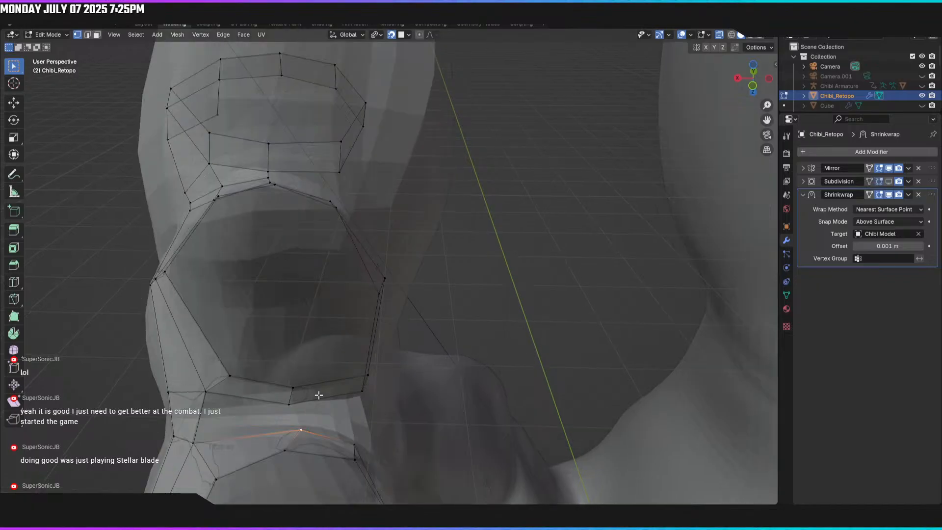
{"action": "key", "text": "g"}
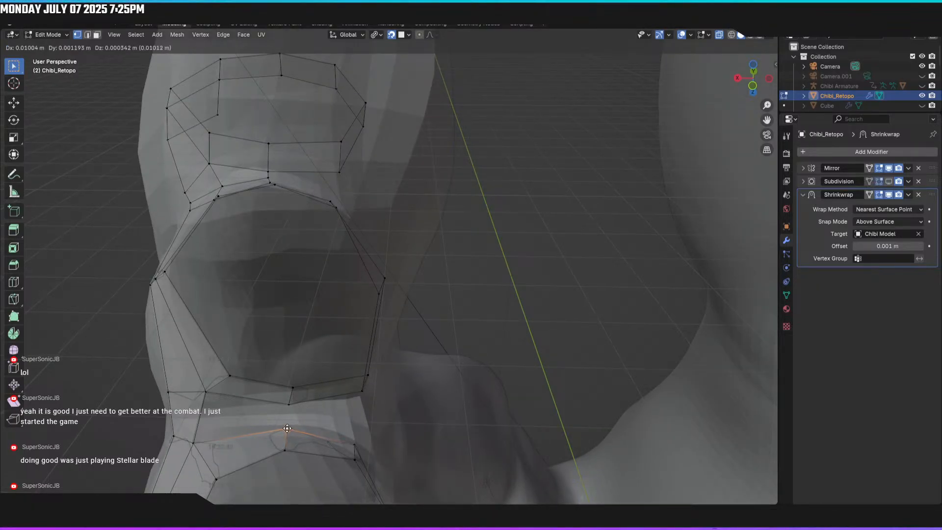
{"action": "left_click", "coordinate": [289, 430]}
Step: Extrude the middle finger's gap-side vertex into the gap and connect it to the ring finger's facing vertex
{"action": "middle_click_drag", "start_coordinate": [289, 430], "coordinate": [436, 367]}
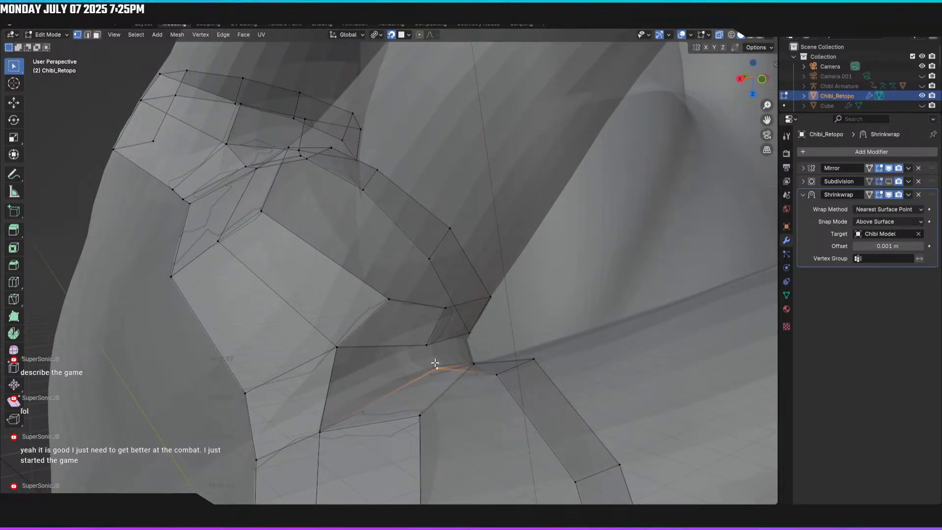
{"action": "middle_click_drag", "start_coordinate": [435, 364], "coordinate": [426, 369]}
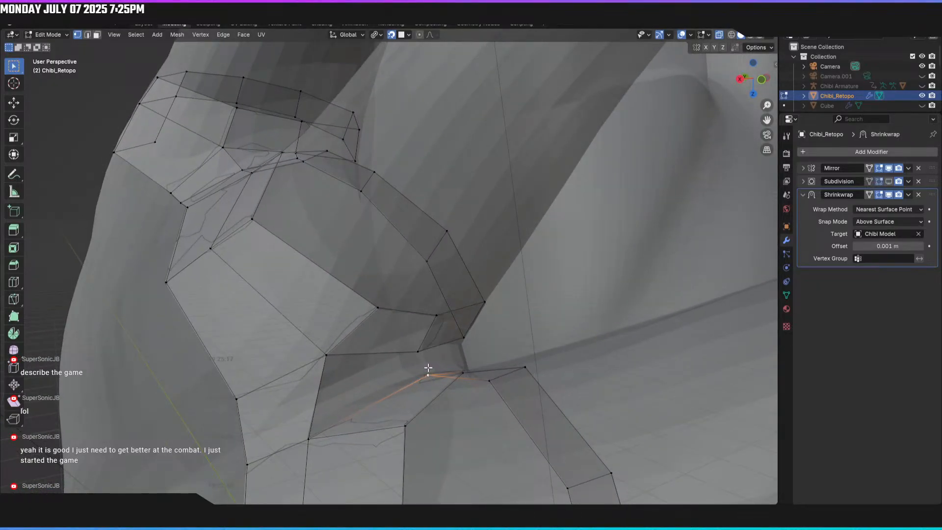
{"action": "key", "text": "g"}
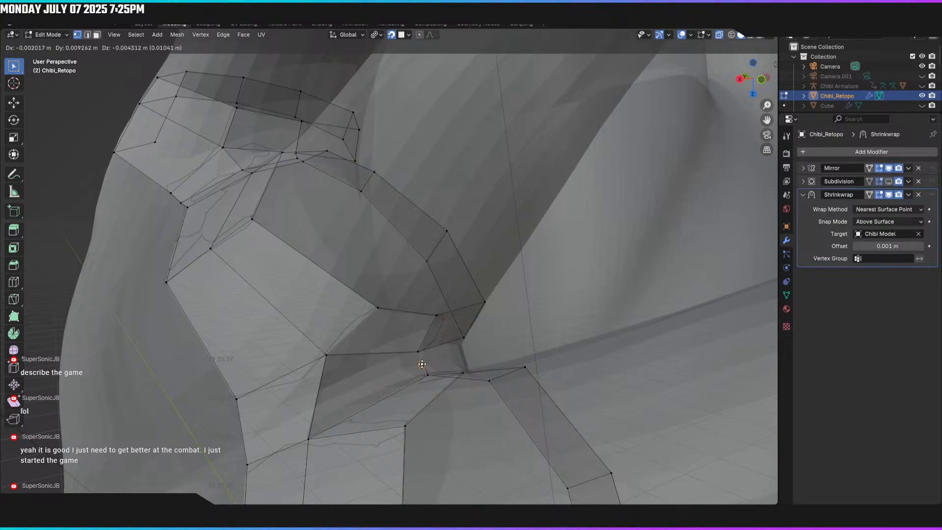
{"action": "left_click", "coordinate": [422, 364]}
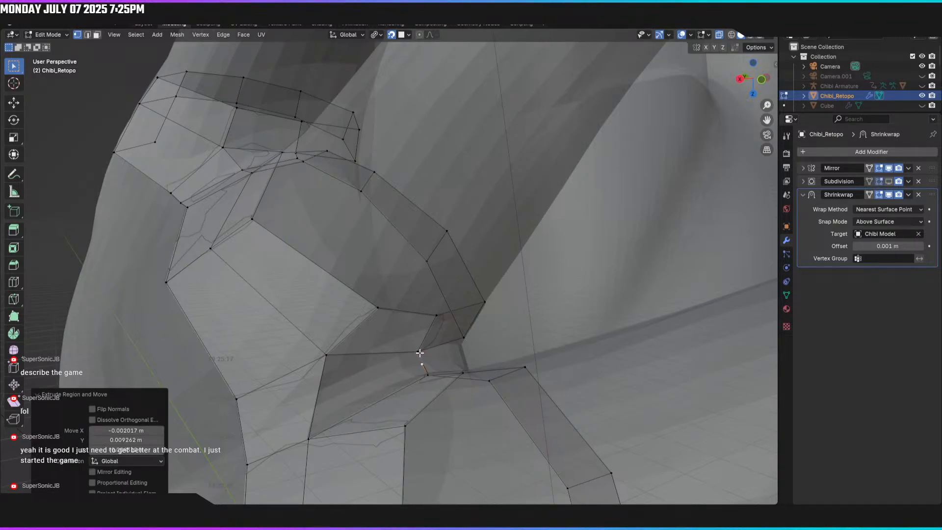
{"action": "left_click", "coordinate": [419, 352], "text": "shift"}
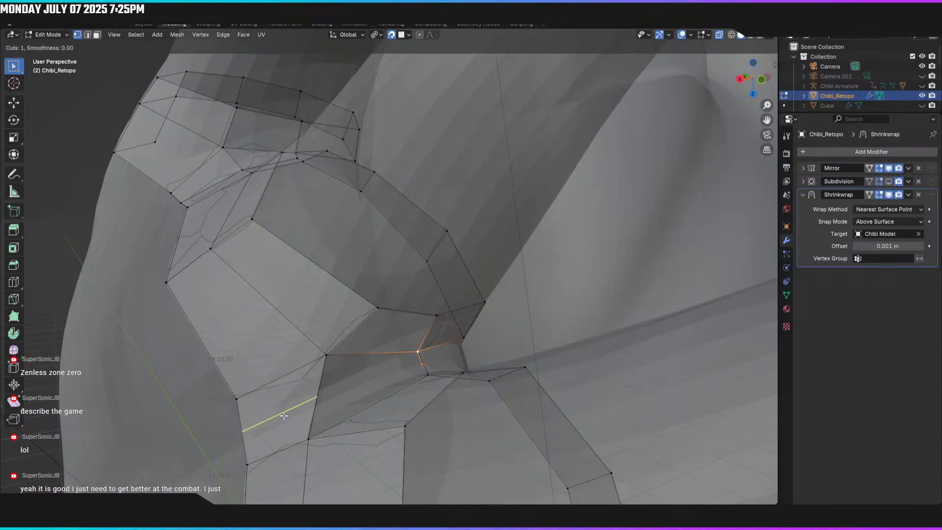
Step: Add a centred loop cut across the face bridging ring and middle fingers and snap its two end vertices to the surface
{"action": "key", "text": "ctrl+r"}
{"action": "left_click", "coordinate": [313, 396]}
{"action": "right_click", "coordinate": [313, 396]}
{"action": "left_click", "coordinate": [318, 397]}
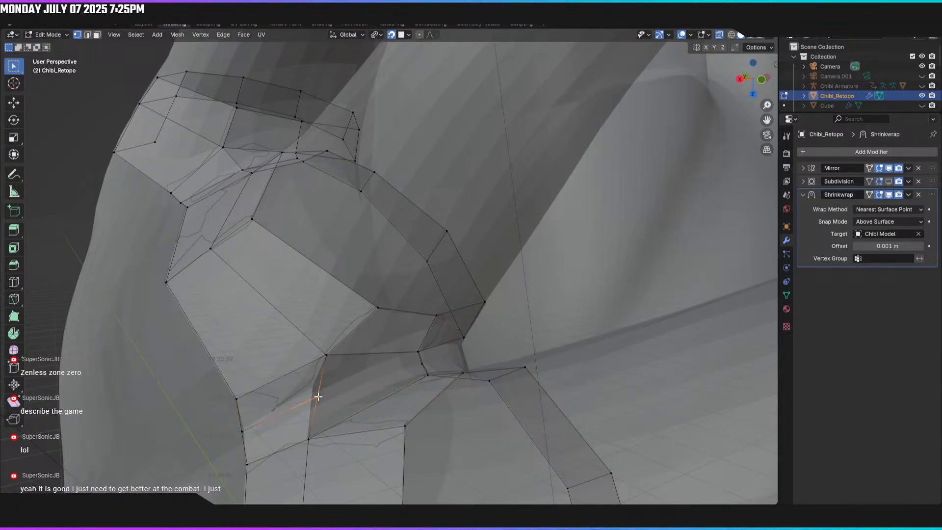
{"action": "key", "text": "g"}
{"action": "left_click", "coordinate": [318, 397]}
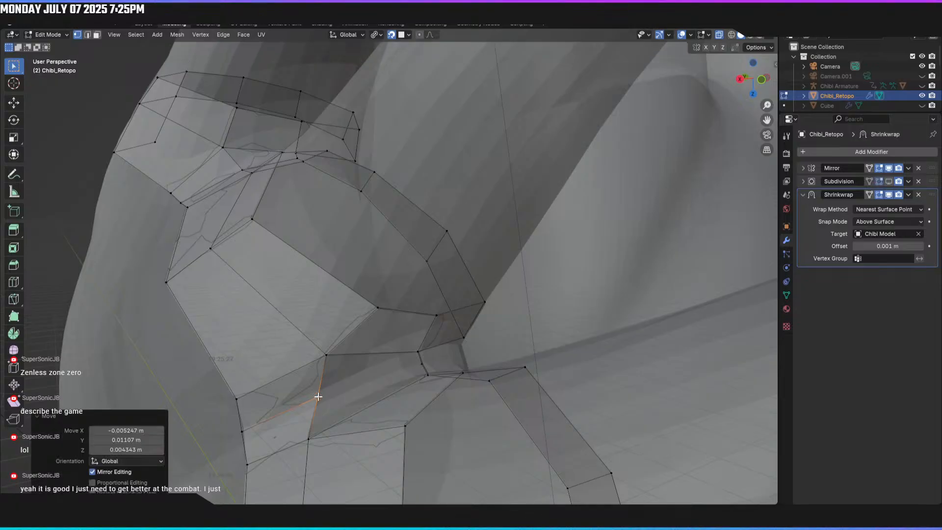
{"action": "left_click", "coordinate": [243, 432]}
{"action": "key", "text": "g"}
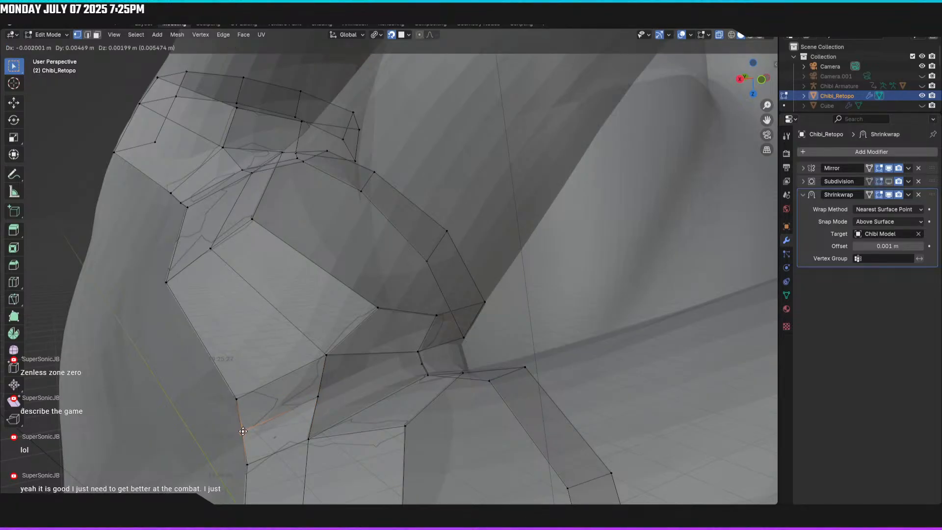
{"action": "left_click", "coordinate": [243, 431]}
Step: Join the ring–middle gap vertex to the cut's inner vertex and fill the faces on both sides of that edge
{"action": "left_click", "coordinate": [419, 366]}
{"action": "left_click", "coordinate": [314, 396], "text": "shift"}
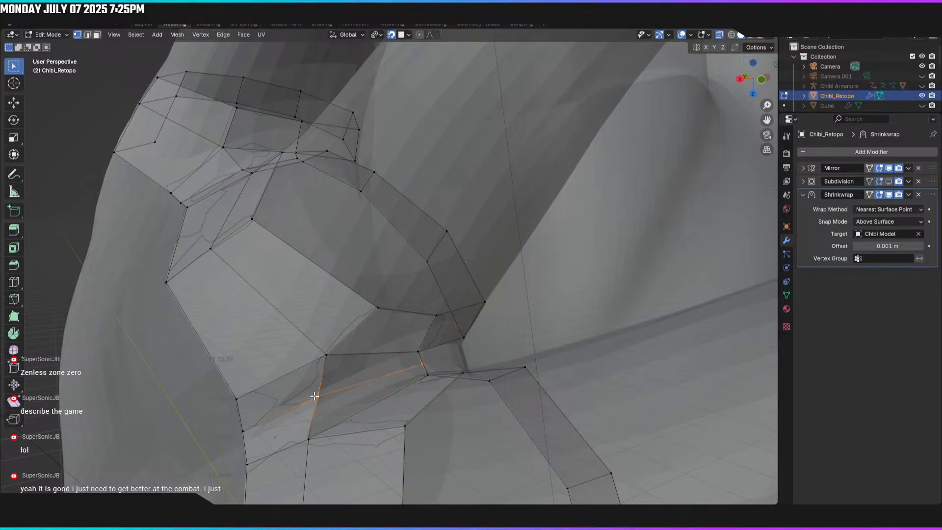
{"action": "key", "text": "2"}
{"action": "left_click", "coordinate": [383, 399]}
{"action": "left_click", "coordinate": [380, 382], "text": "shift"}
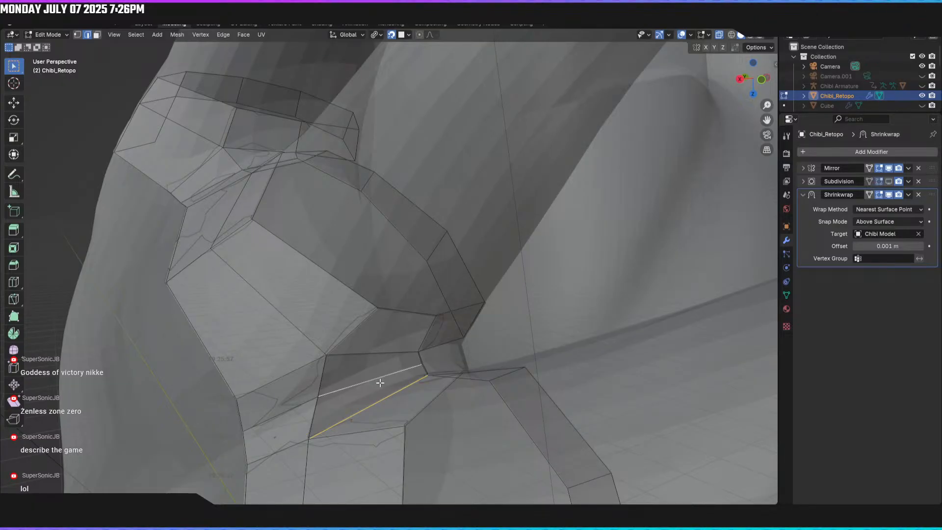
{"action": "key", "text": "f"}
{"action": "left_click", "coordinate": [383, 372]}
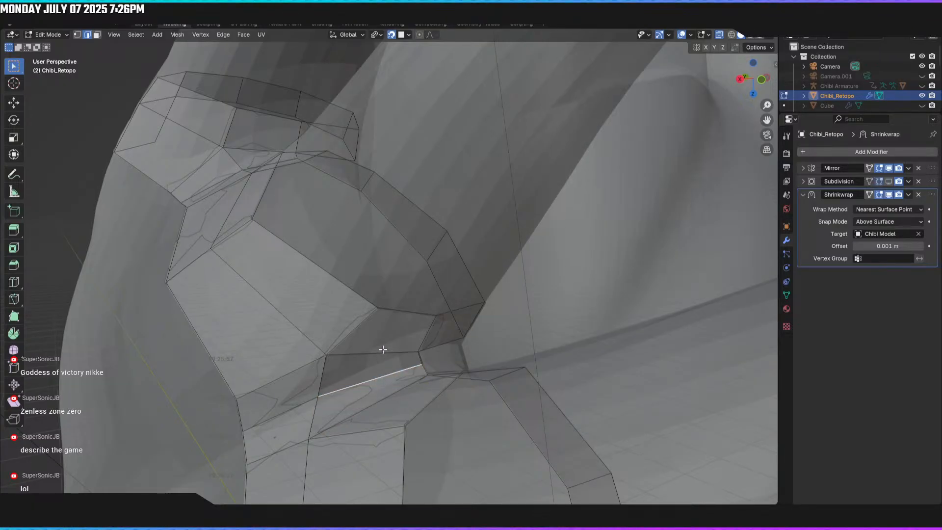
{"action": "key", "text": "f"}
Step: Extrude the index finger's gap-side rim vertex a short way into the gap toward the middle finger
{"action": "middle_click_drag", "start_coordinate": [383, 348], "coordinate": [382, 385]}
{"action": "middle_click_drag", "start_coordinate": [412, 437], "coordinate": [296, 393], "text": "shift"}
{"action": "key", "text": "1"}
{"action": "left_click", "coordinate": [289, 369], "text": "alt"}
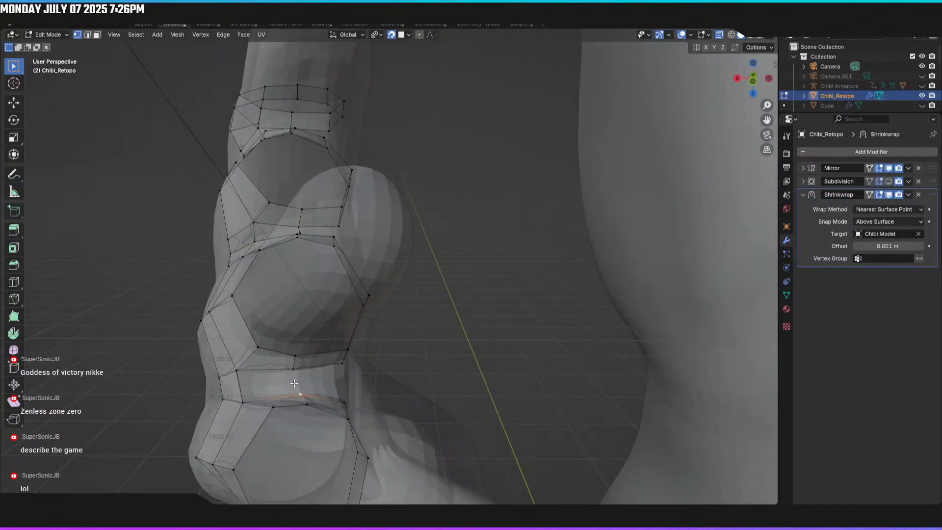
{"action": "middle_click_drag", "start_coordinate": [308, 391], "coordinate": [295, 421]}
{"action": "scroll", "coordinate": [328, 410], "scroll_direction": "up", "scroll_amount": 3}
{"action": "left_click", "coordinate": [250, 484], "text": "alt"}
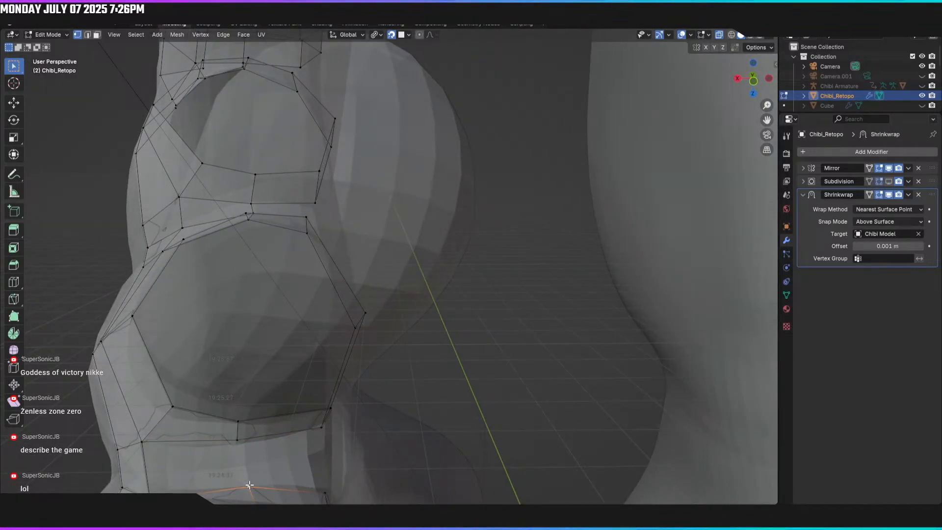
{"action": "key", "text": "g"}
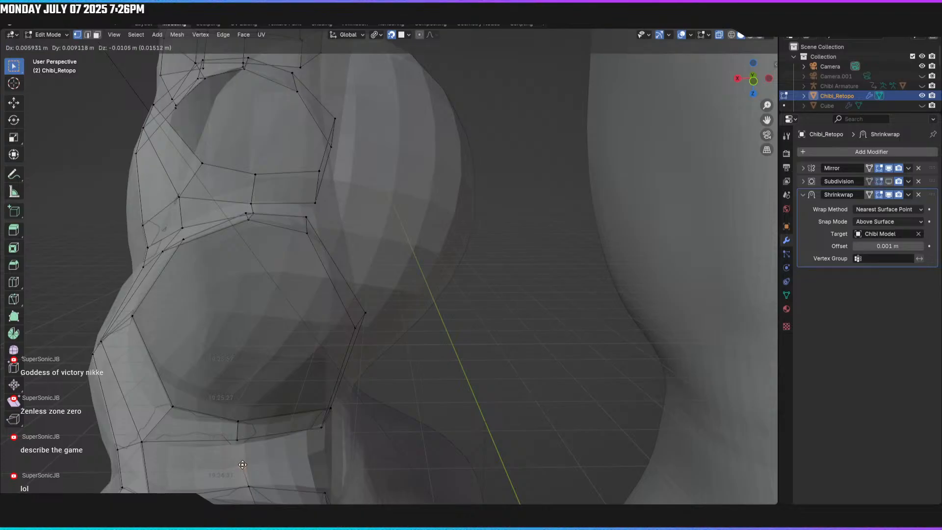
{"action": "left_click", "coordinate": [243, 465]}
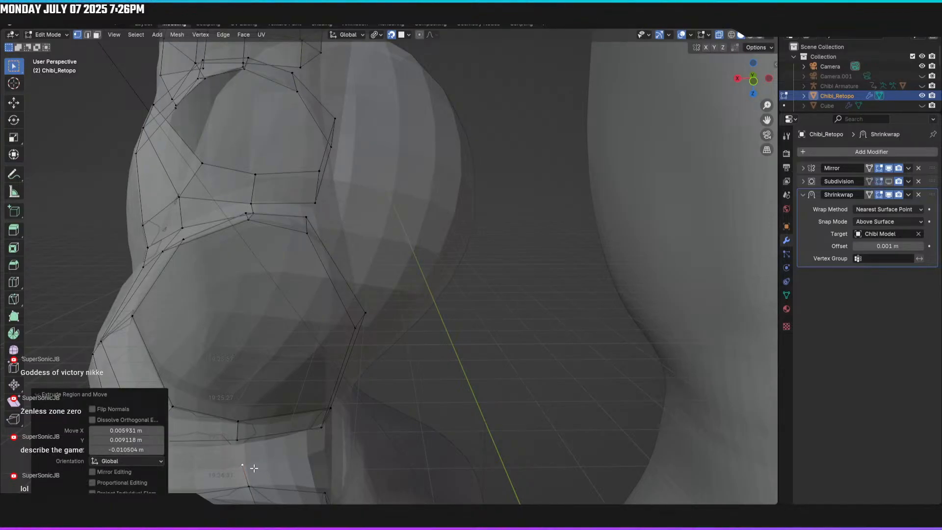
Step: Connect the extruded gap vertex to the middle finger's facing vertex and nudge it into place on the surface
{"action": "left_click", "coordinate": [237, 441], "text": "shift"}
{"action": "key", "text": "f"}
{"action": "left_click", "coordinate": [243, 463]}
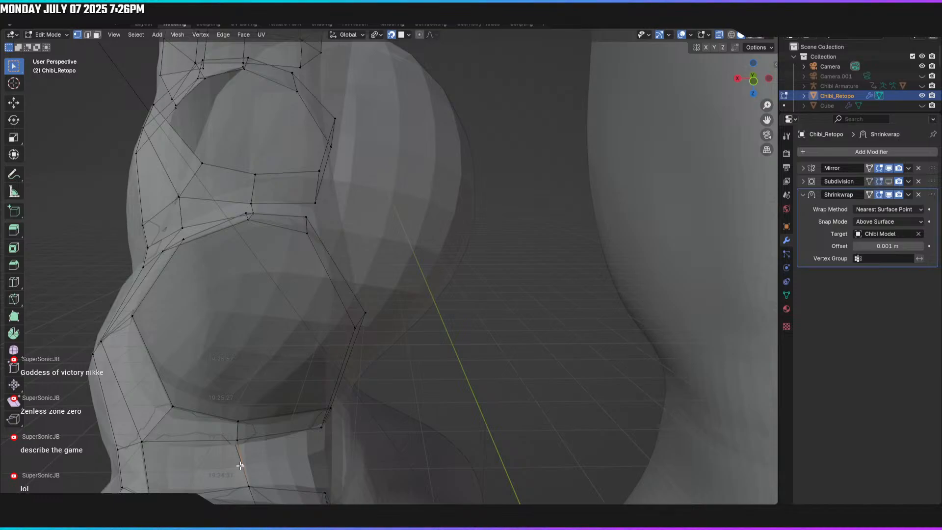
{"action": "key", "text": "g"}
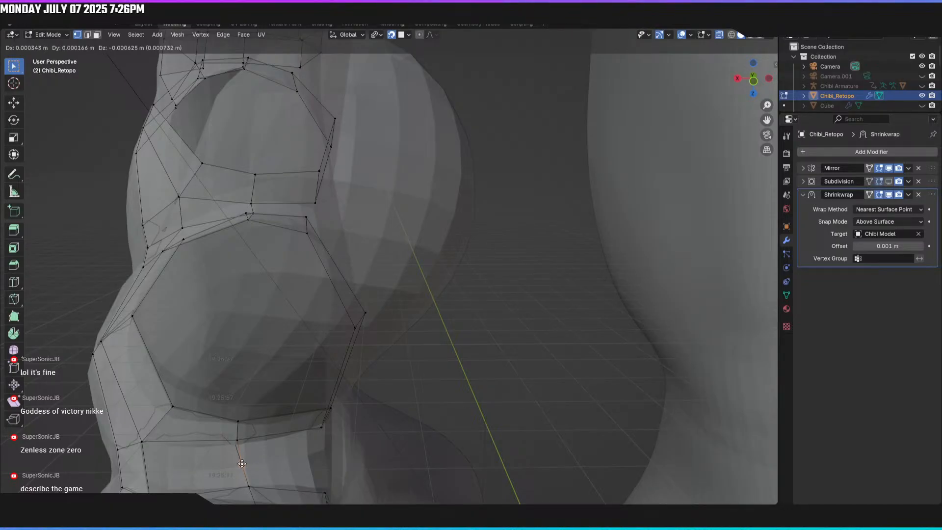
{"action": "left_click", "coordinate": [242, 464]}
Step: Add one centred loop cut across the existing face that bridges the middle and index finger bases
{"action": "middle_click_drag", "start_coordinate": [242, 463], "coordinate": [295, 455]}
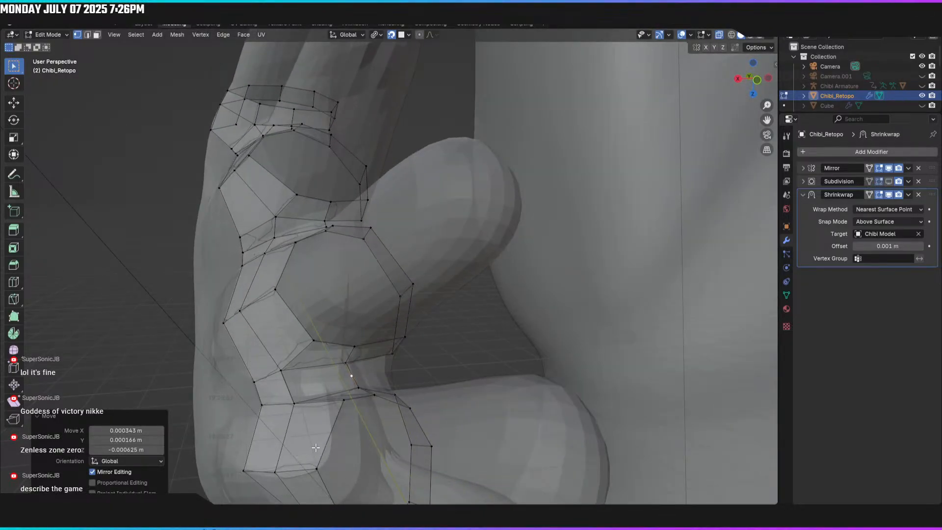
{"action": "scroll", "coordinate": [316, 447], "scroll_direction": "down", "scroll_amount": 1}
{"action": "scroll", "coordinate": [343, 393], "scroll_direction": "up", "scroll_amount": 3}
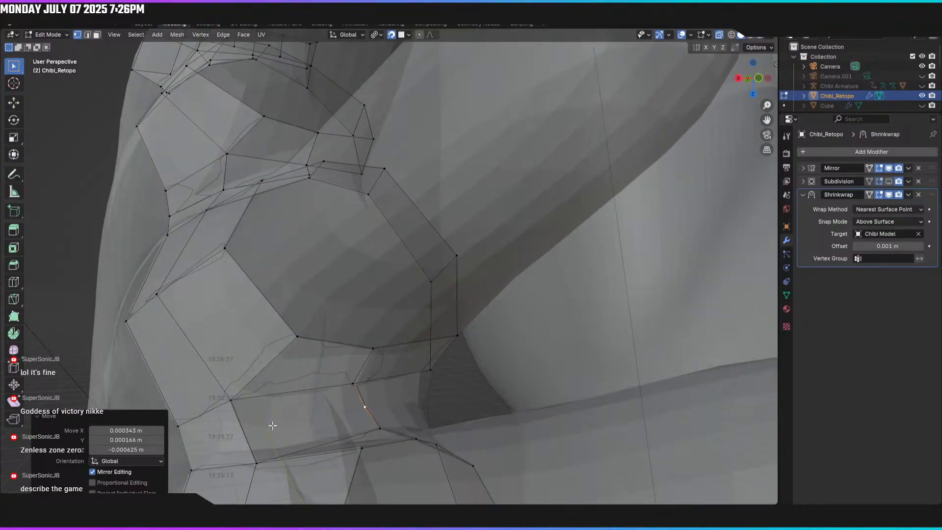
{"action": "left_click", "coordinate": [242, 432]}
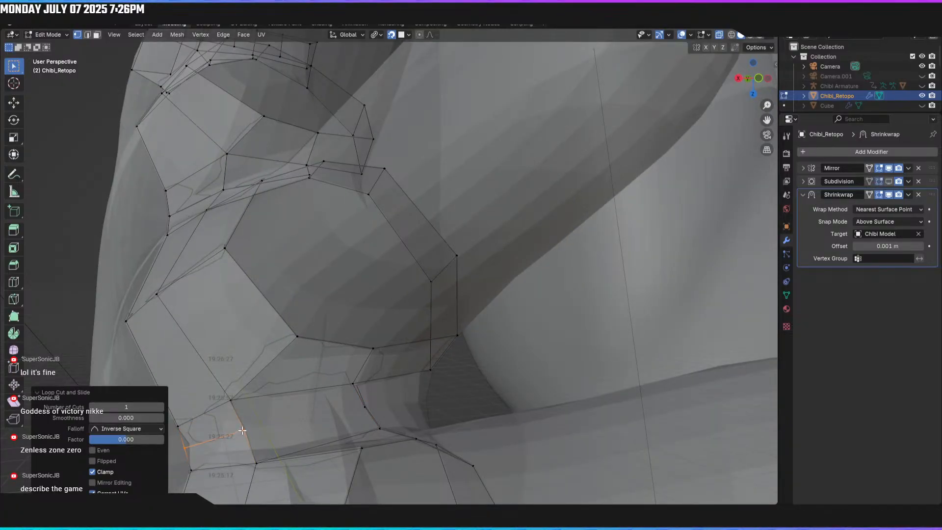
{"action": "key", "text": "r"}
{"action": "left_click", "coordinate": [242, 430]}
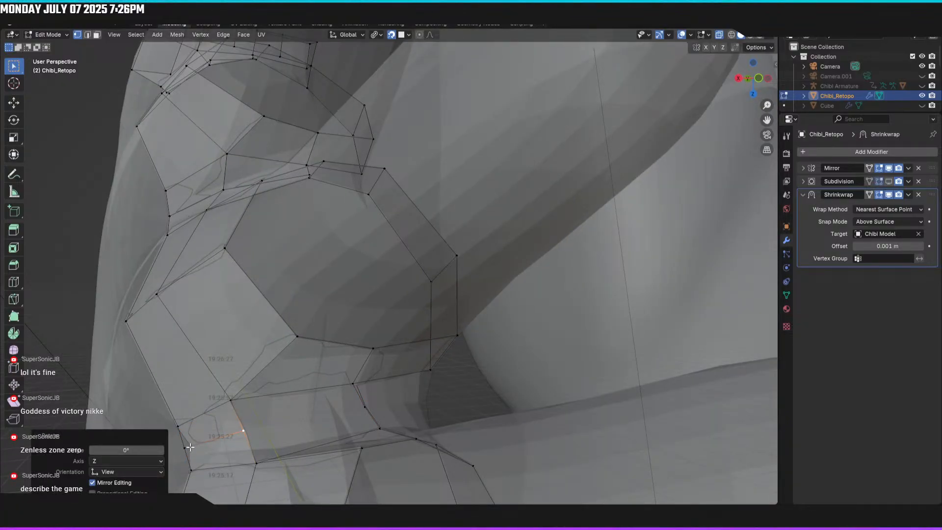
Step: Snap both end vertices of the middle–index loop cut onto the hand's surface
{"action": "middle_click_drag", "start_coordinate": [242, 430], "coordinate": [213, 440]}
{"action": "left_click", "coordinate": [289, 415]}
{"action": "key", "text": "r"}
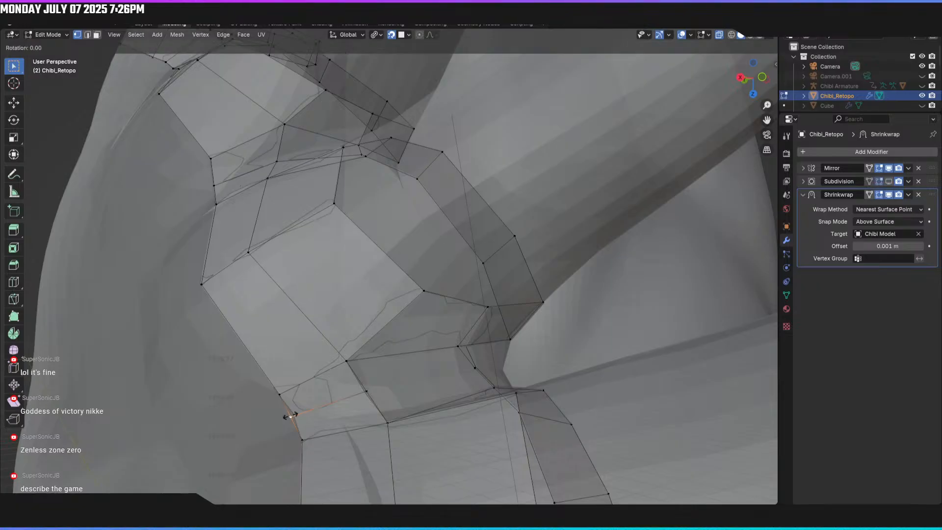
{"action": "right_click", "coordinate": [295, 415]}
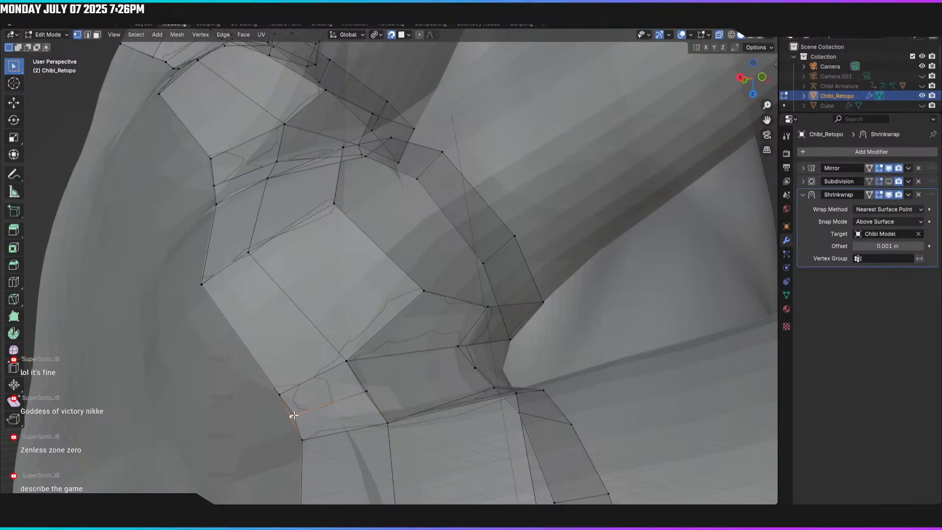
{"action": "key", "text": "g"}
{"action": "left_click", "coordinate": [364, 390]}
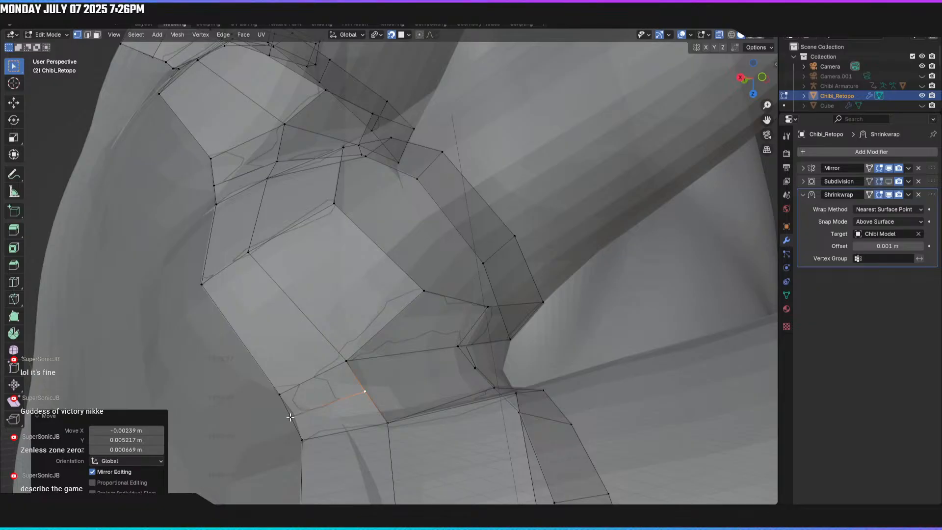
{"action": "left_click", "coordinate": [292, 417]}
{"action": "key", "text": "g"}
{"action": "left_click", "coordinate": [292, 416]}
{"action": "middle_click_drag", "start_coordinate": [293, 415], "coordinate": [331, 430]}
Step: Fill the two faces between the middle–index gap edges and the facing edges of the loop-cut face
{"action": "key", "text": "2"}
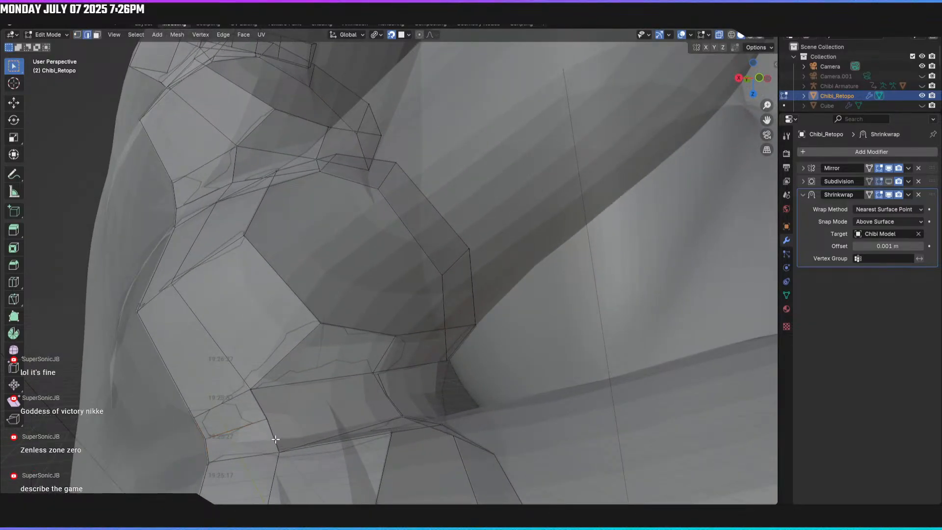
{"action": "left_click", "coordinate": [382, 392]}
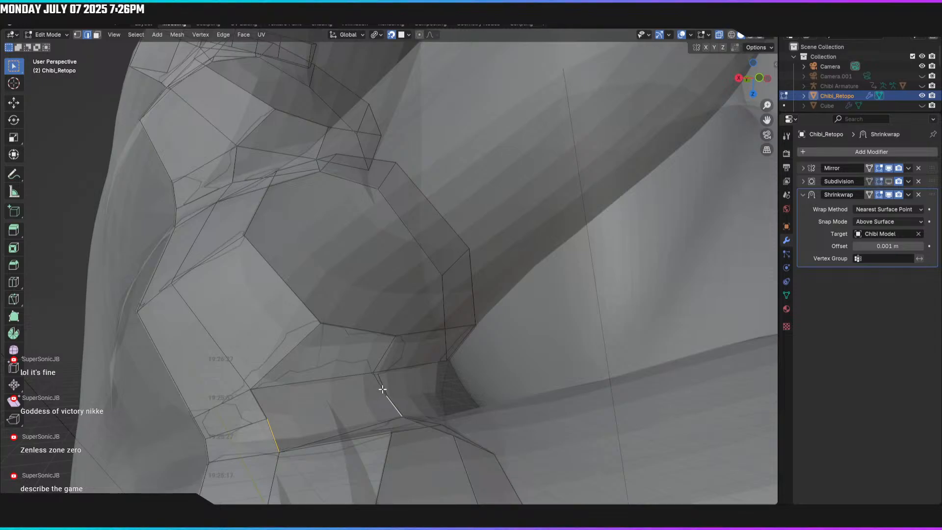
{"action": "key", "text": "f"}
{"action": "left_click", "coordinate": [381, 386]}
{"action": "left_click", "coordinate": [255, 405], "text": "shift"}
{"action": "key", "text": "f"}
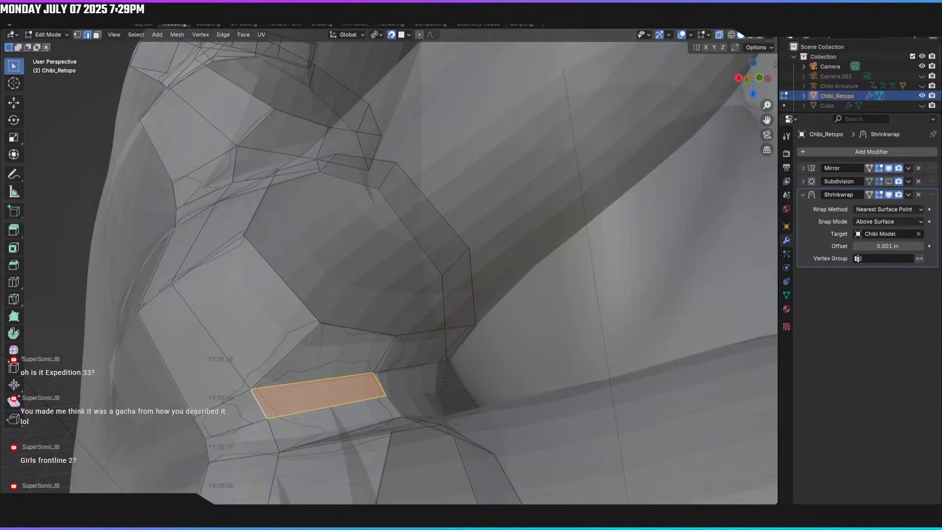
Step: Reveal all hidden geometry, clear the selection and examine the finger bases within the full hand mesh
{"action": "scroll", "coordinate": [517, 361], "scroll_direction": "down", "scroll_amount": 4}
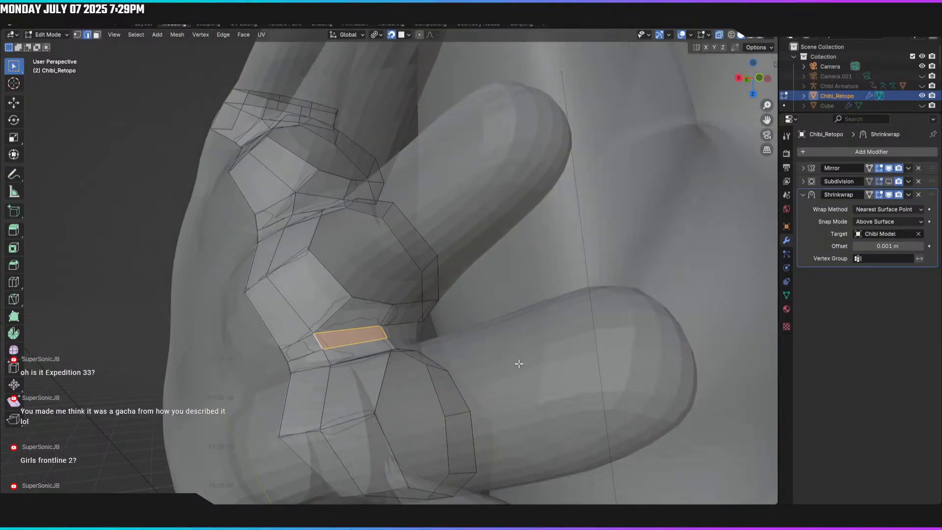
{"action": "key", "text": "alt+h"}
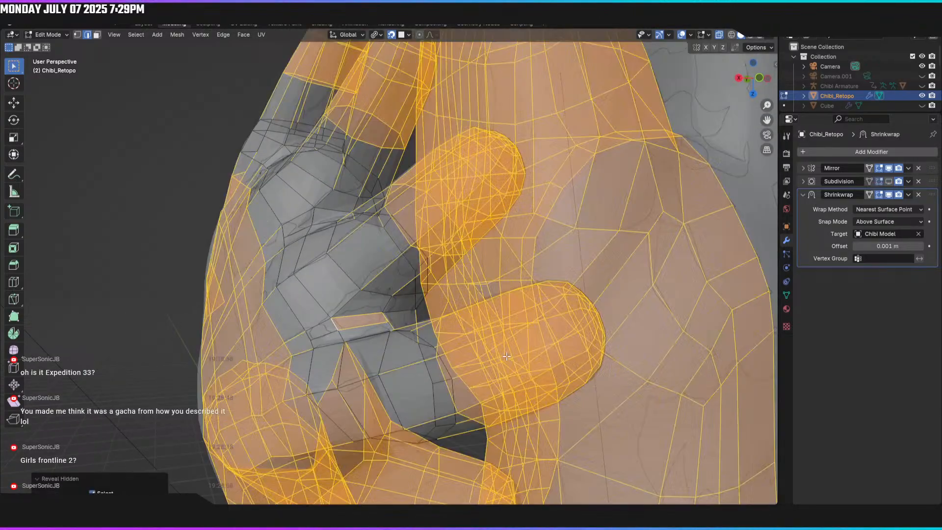
{"action": "scroll", "coordinate": [507, 357], "scroll_direction": "down", "scroll_amount": 3}
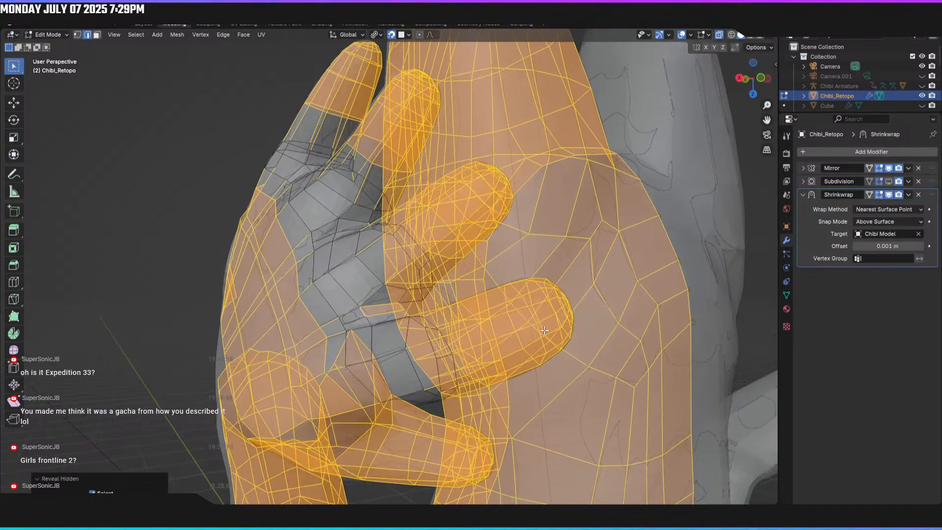
{"action": "scroll", "coordinate": [534, 350], "scroll_direction": "down", "scroll_amount": 2}
{"action": "key", "text": "alt+a"}
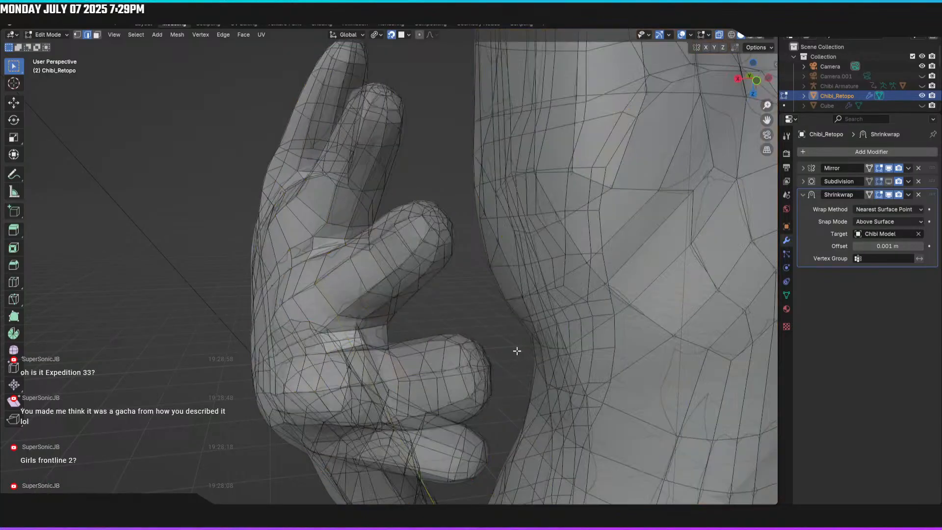
{"action": "middle_click_drag", "start_coordinate": [520, 350], "coordinate": [485, 297]}
{"action": "scroll", "coordinate": [461, 292], "scroll_direction": "up", "scroll_amount": 5}
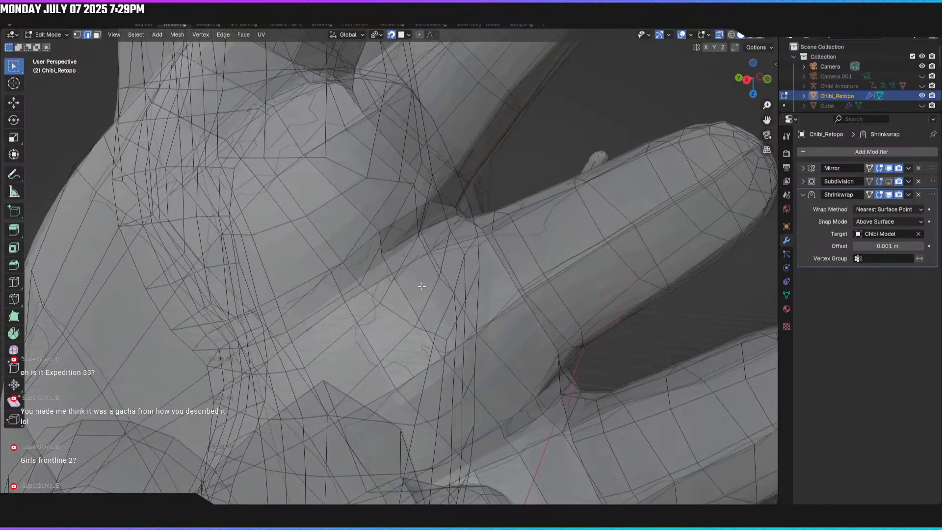
{"action": "middle_click_drag", "start_coordinate": [427, 284], "coordinate": [389, 250]}
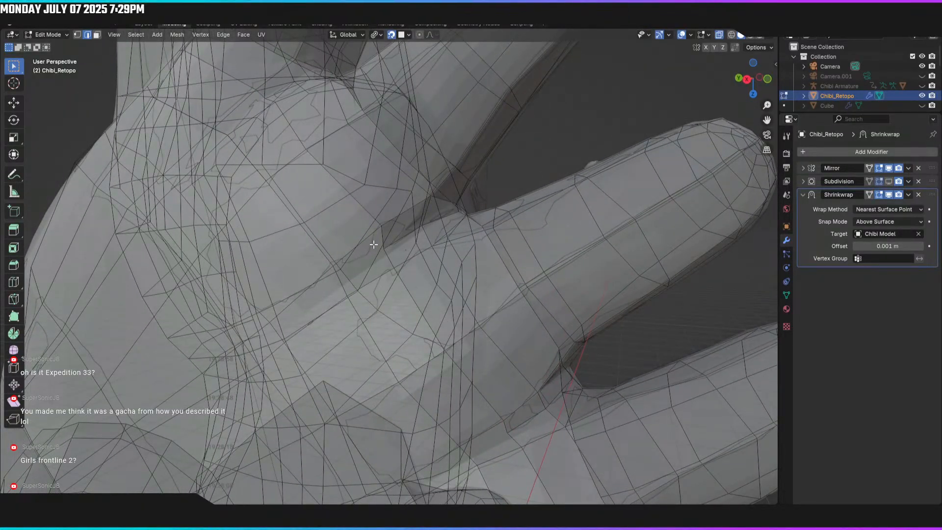
{"action": "scroll", "coordinate": [381, 271], "scroll_direction": "down", "scroll_amount": 4}
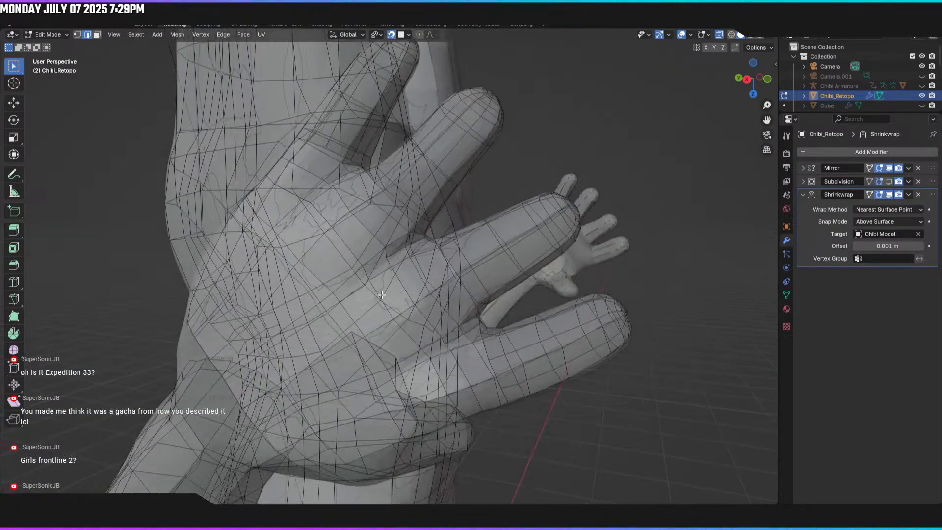
{"action": "middle_click_drag", "start_coordinate": [390, 293], "coordinate": [400, 310]}
{"action": "scroll", "coordinate": [425, 282], "scroll_direction": "down", "scroll_amount": 3}
Step: Step back through the undo history to the state before the finger-base faces were isolated
{"action": "key", "text": "ctrl+z"}
{"action": "key", "text": "ctrl+z"}
{"action": "key", "text": "ctrl+z"}
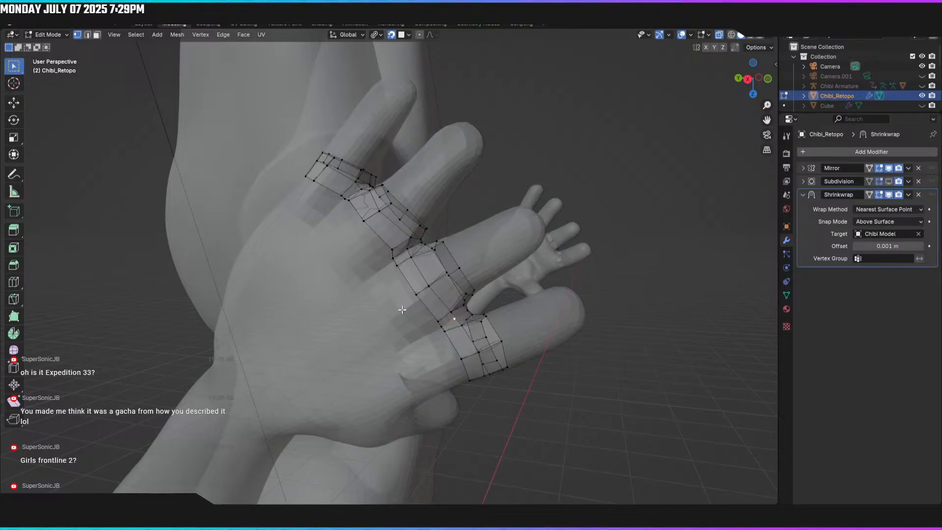
{"action": "key", "text": "2"}
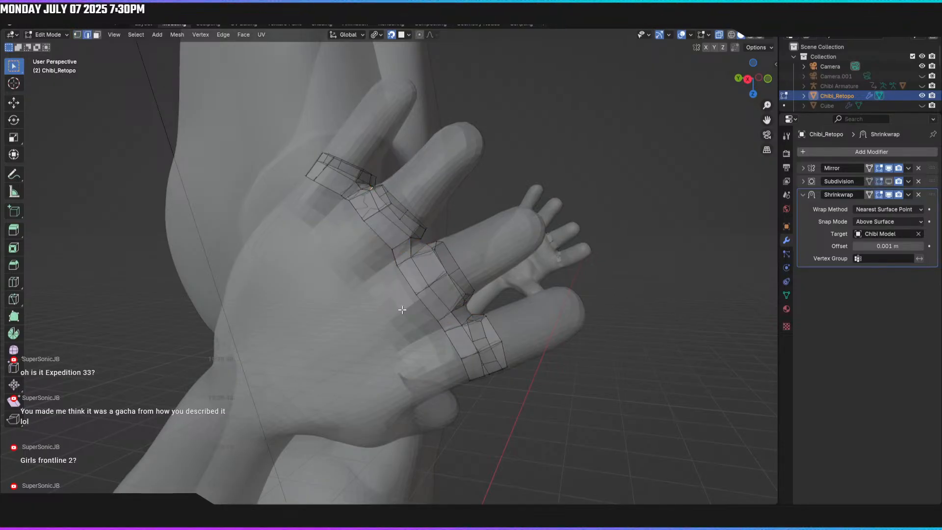
{"action": "key", "text": "ctrl+z"}
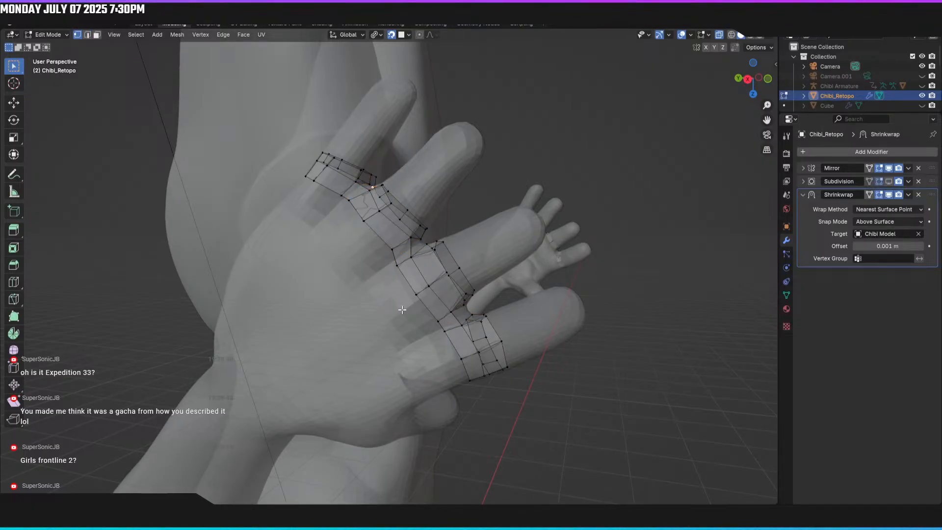
{"action": "key", "text": "ctrl+z"}
{"action": "key", "text": "ctrl+shift+z"}
{"action": "key", "text": "ctrl+shift+z"}
{"action": "key", "text": "ctrl+shift+z"}
{"action": "key", "text": "ctrl+shift+z"}
{"action": "key", "text": "ctrl+shift+z"}
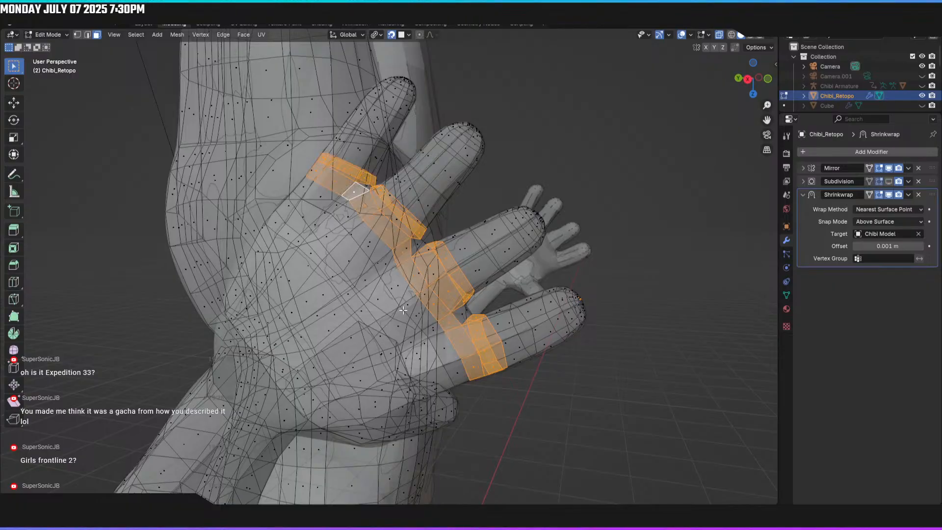
{"action": "key", "text": "ctrl+z"}
{"action": "middle_click_drag", "start_coordinate": [403, 310], "coordinate": [401, 373]}
{"action": "key", "text": "ctrl+z"}
{"action": "key", "text": "ctrl+z"}
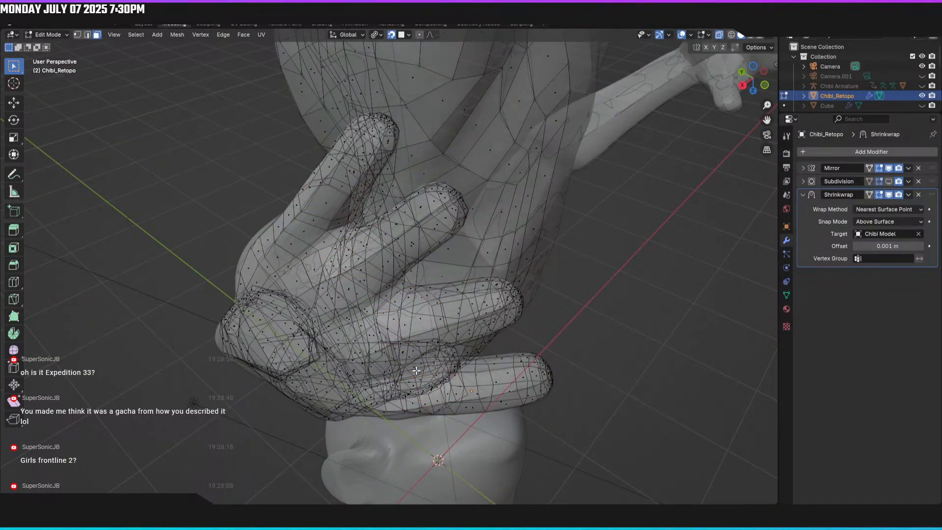
Step: Reopen Chibi Sculpture (Stream Branched Version).blend without saving the current changes and check the hand mesh in face select mode
{"action": "key", "text": "2"}
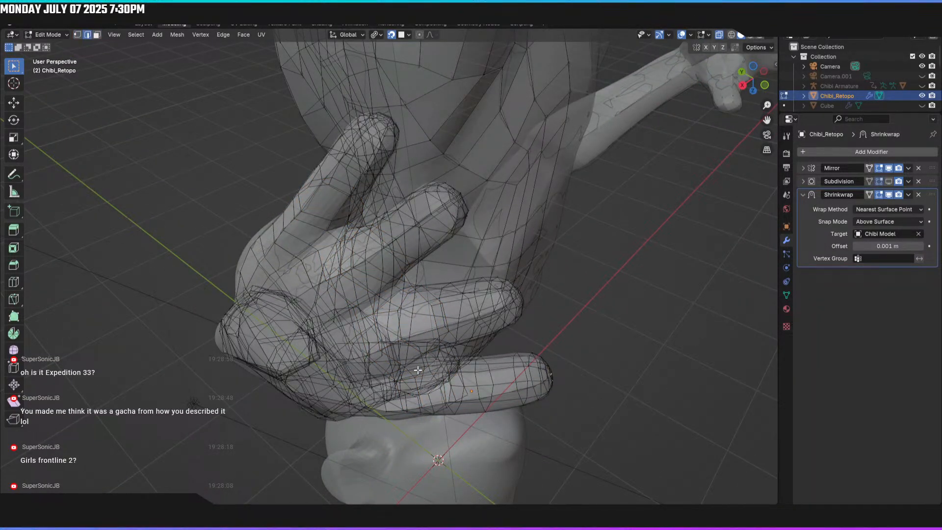
{"action": "left_click", "coordinate": [29, 25]}
{"action": "mouse_move", "coordinate": [48, 51]}
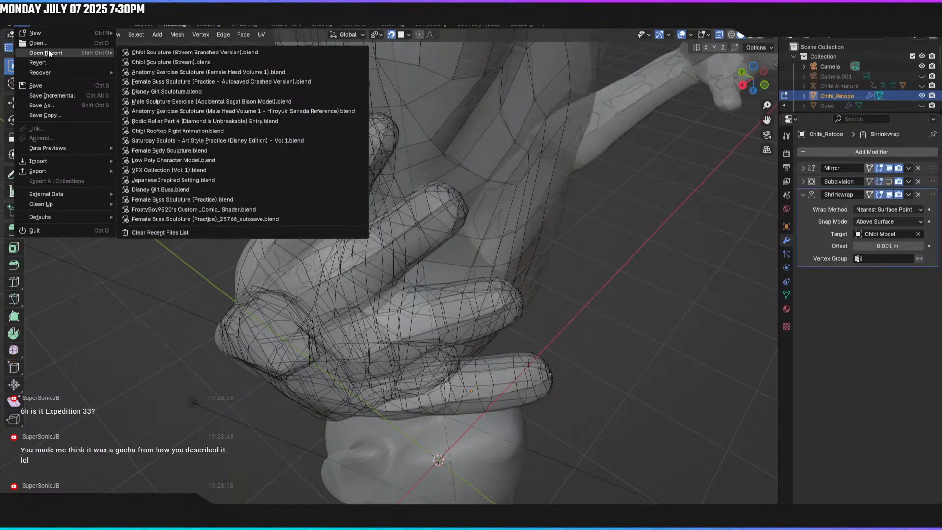
{"action": "left_click", "coordinate": [161, 51]}
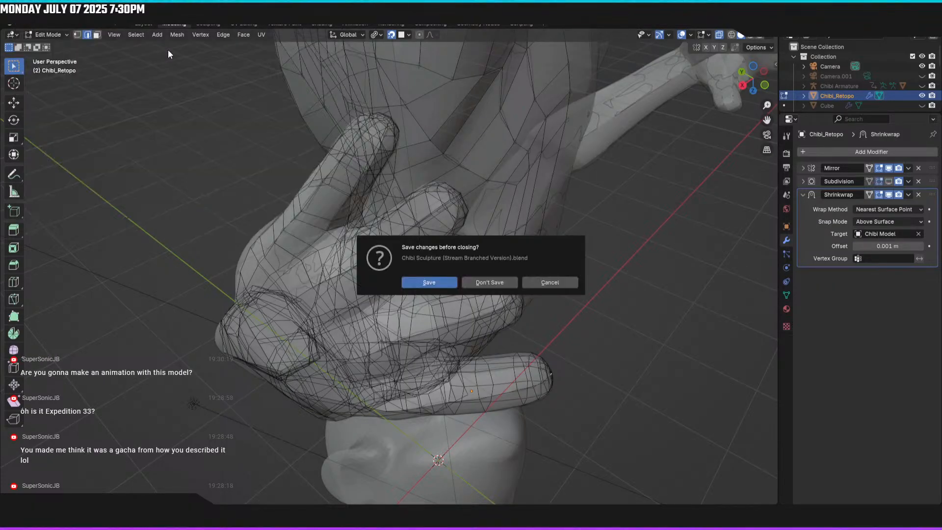
{"action": "left_click", "coordinate": [490, 281]}
{"action": "scroll", "coordinate": [467, 265], "scroll_direction": "up", "scroll_amount": 4}
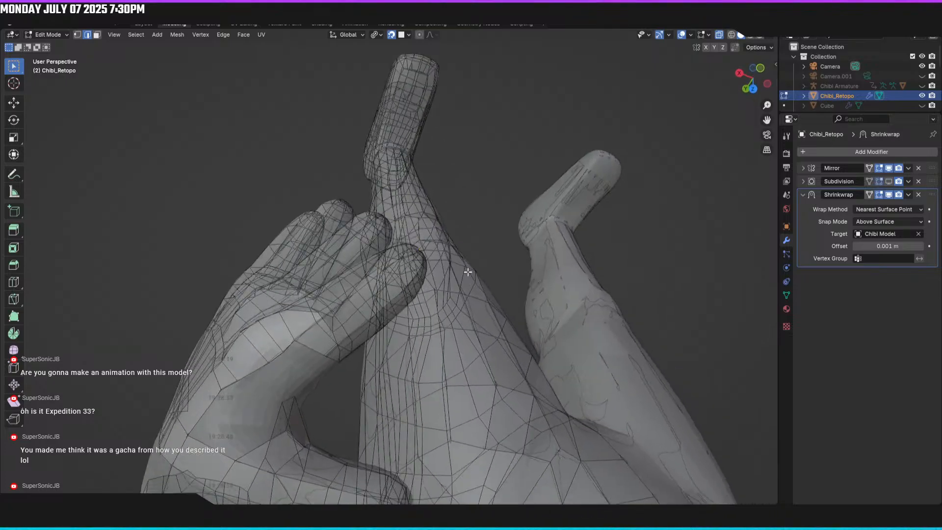
{"action": "middle_click_drag", "start_coordinate": [485, 327], "coordinate": [266, 336]}
{"action": "key", "text": "3"}
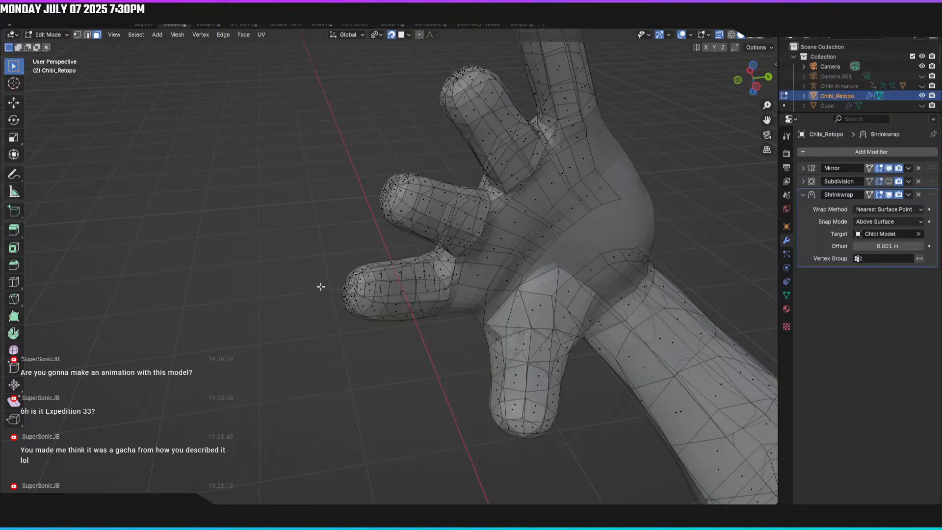
Step: Switch to the Layout workspace and select the Chibi Model object
{"action": "left_click", "coordinate": [138, 24]}
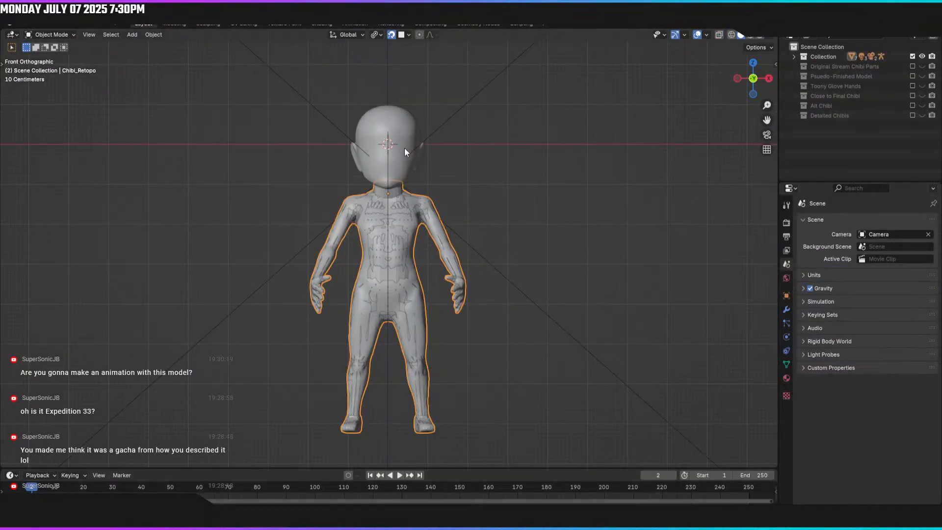
{"action": "left_click", "coordinate": [402, 132]}
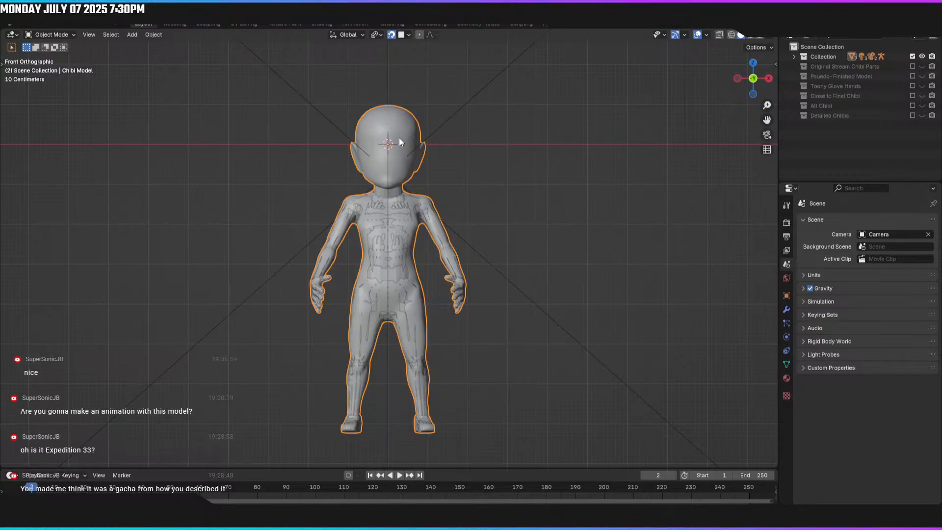
Step: Hide the Chibi Model sculpt and examine the low-poly retopology body from the back, side and front
{"action": "key", "text": "h"}
{"action": "middle_click_drag", "start_coordinate": [464, 212], "coordinate": [348, 291]}
{"action": "scroll", "coordinate": [369, 222], "scroll_direction": "up", "scroll_amount": 3}
{"action": "scroll", "coordinate": [486, 253], "scroll_direction": "down", "scroll_amount": 4}
{"action": "scroll", "coordinate": [383, 287], "scroll_direction": "up", "scroll_amount": 3}
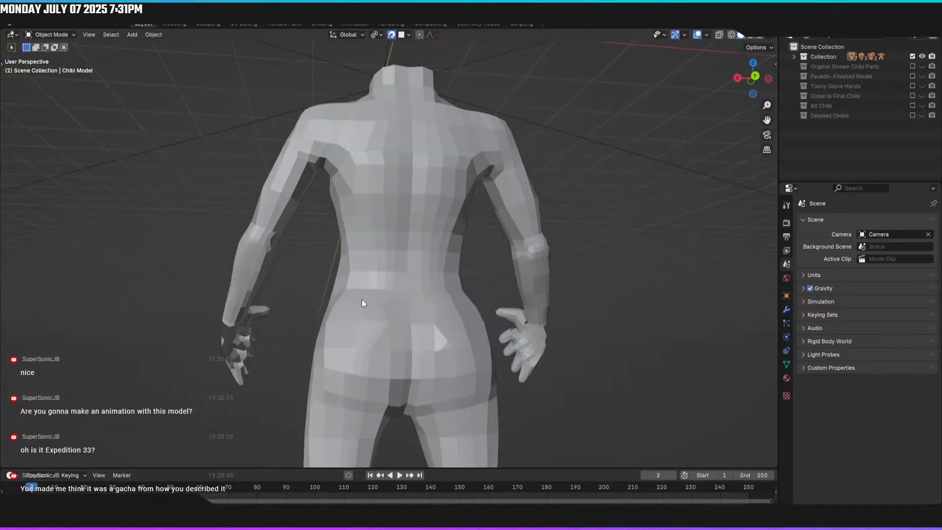
{"action": "middle_click_drag", "start_coordinate": [373, 334], "coordinate": [397, 352]}
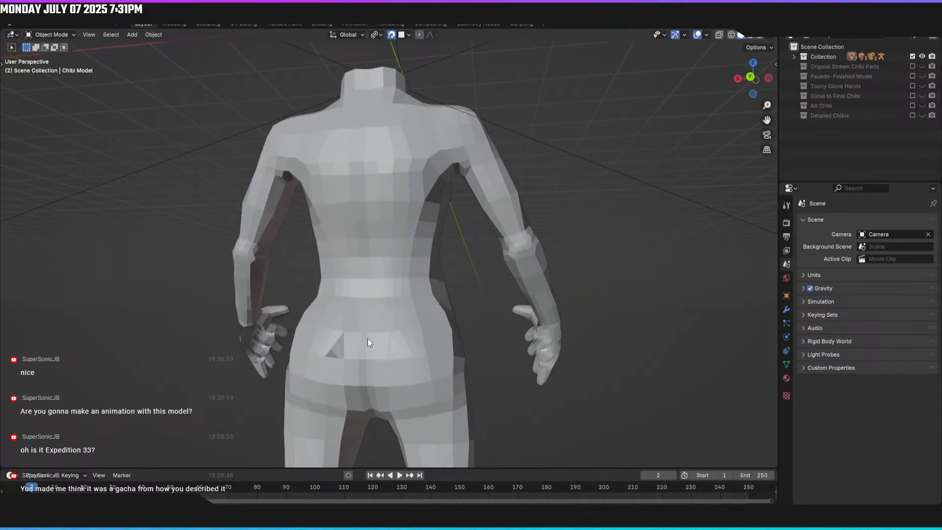
{"action": "middle_click_drag", "start_coordinate": [373, 247], "coordinate": [519, 309]}
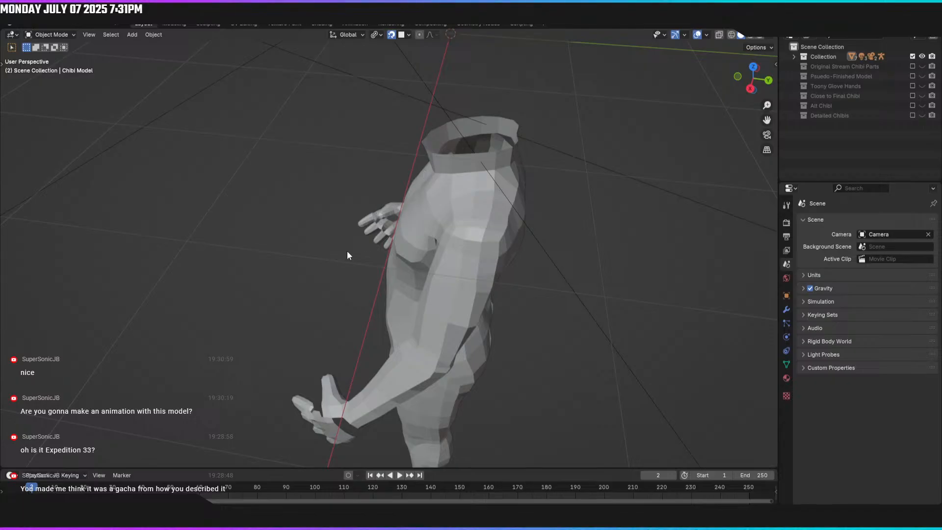
{"action": "middle_click_drag", "start_coordinate": [343, 252], "coordinate": [448, 231]}
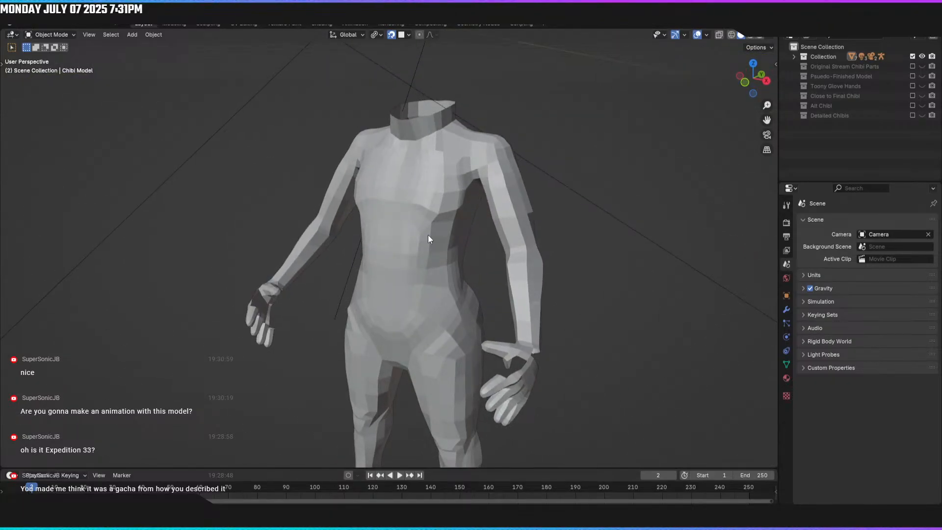
{"action": "key", "text": "KP_1"}
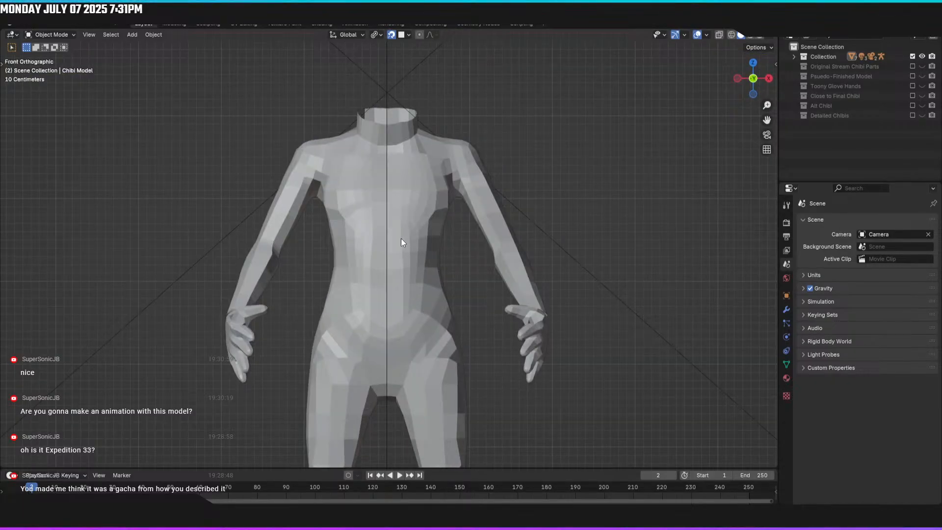
{"action": "middle_click_drag", "start_coordinate": [444, 240], "coordinate": [402, 230]}
{"action": "key", "text": "KP_1"}
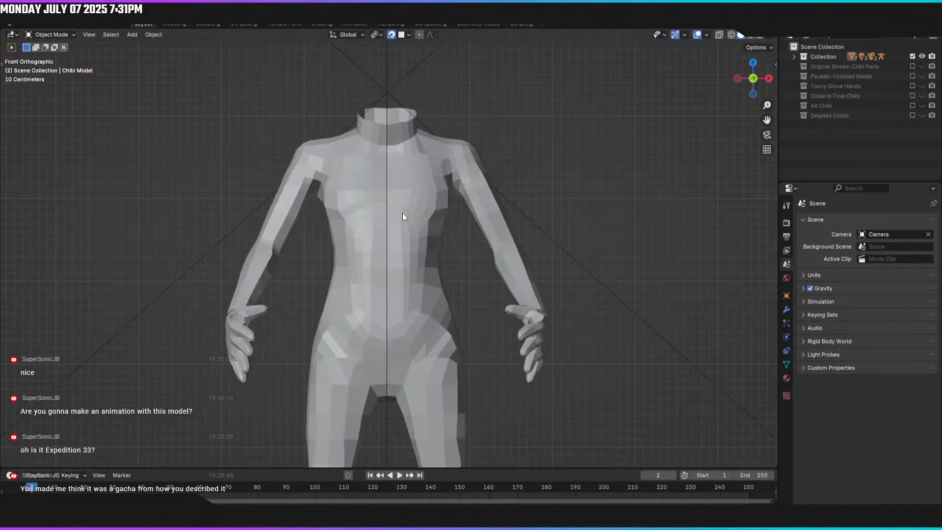
{"action": "scroll", "coordinate": [404, 217], "scroll_direction": "down", "scroll_amount": 1}
{"action": "scroll", "coordinate": [404, 213], "scroll_direction": "down", "scroll_amount": 1}
Step: Enable the viewport display of the Subdivision modifier on the Chibi_Retopo object
{"action": "left_click", "coordinate": [417, 201]}
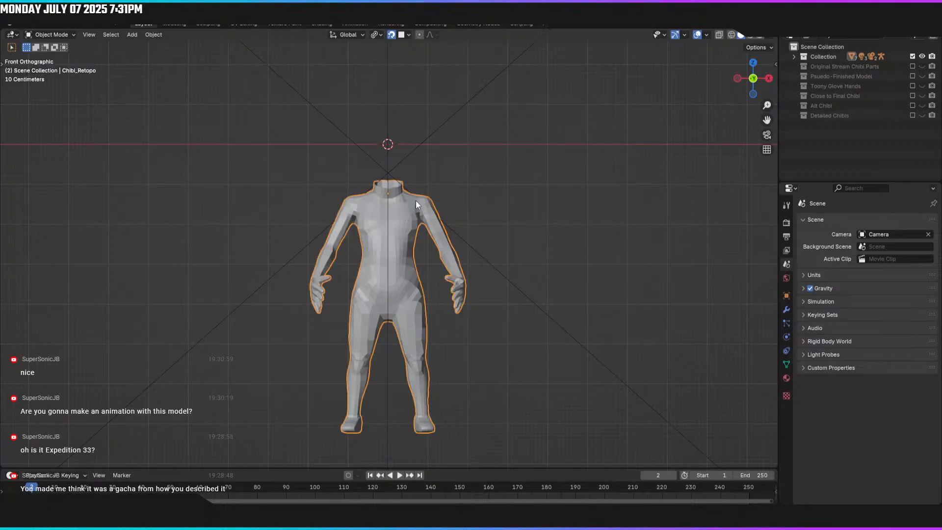
{"action": "left_click", "coordinate": [787, 310]}
{"action": "left_click", "coordinate": [889, 249]}
{"action": "scroll", "coordinate": [637, 269], "scroll_direction": "up", "scroll_amount": 4}
{"action": "middle_click_drag", "start_coordinate": [637, 271], "coordinate": [555, 263]}
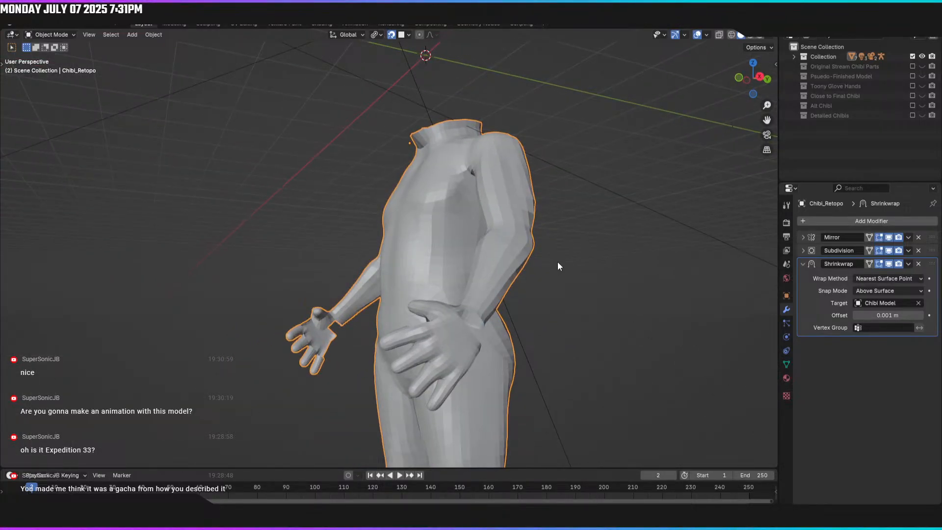
Step: Set the Subdivision modifier's viewport level to 2 and check the whole body
{"action": "left_click", "coordinate": [803, 251]}
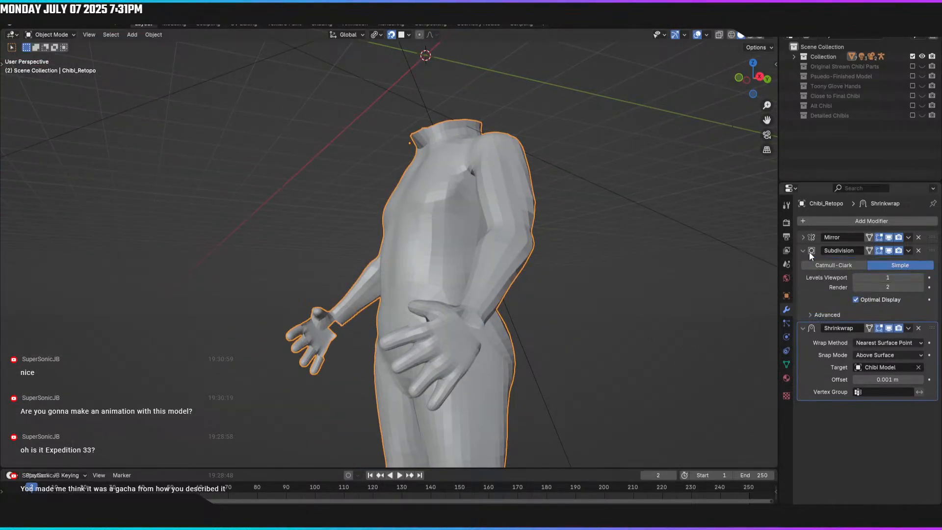
{"action": "left_click", "coordinate": [922, 278]}
{"action": "scroll", "coordinate": [697, 276], "scroll_direction": "down", "scroll_amount": 3}
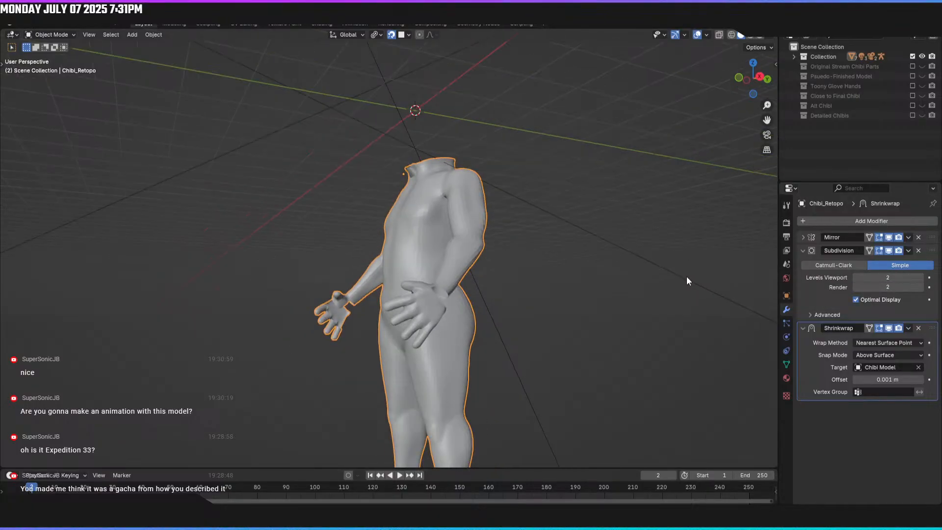
{"action": "middle_click_drag", "start_coordinate": [629, 273], "coordinate": [708, 280]}
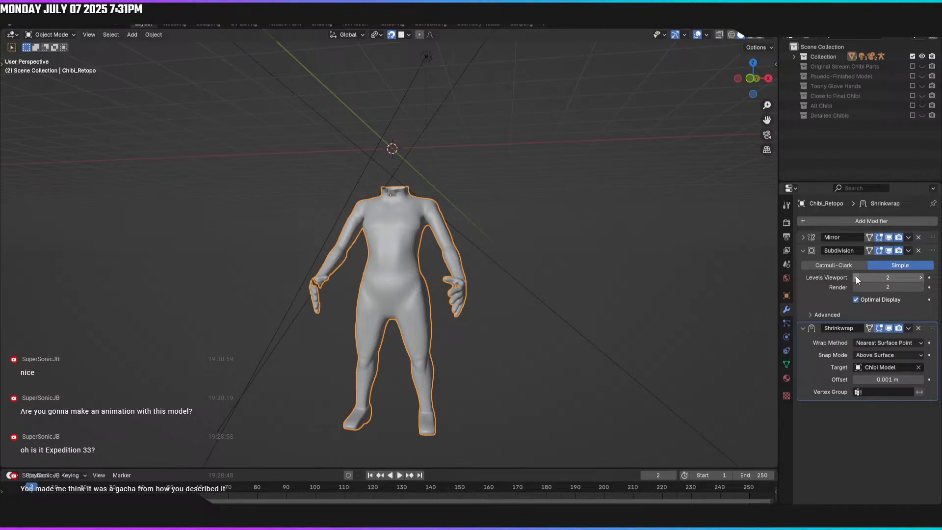
Step: Compare the body at viewport subdivision levels 1 and 2 by repeatedly undoing and redoing the change, ending with it undone
{"action": "key", "text": "ctrl+z"}
{"action": "key", "text": "ctrl+shift+z"}
{"action": "key", "text": "ctrl+z"}
{"action": "key", "text": "ctrl+shift+z"}
{"action": "key", "text": "ctrl+z"}
{"action": "key", "text": "ctrl+shift+z"}
{"action": "middle_click_drag", "start_coordinate": [714, 318], "coordinate": [634, 322]}
{"action": "key", "text": "ctrl+z"}
{"action": "key", "text": "ctrl+shift+z"}
{"action": "key", "text": "ctrl+z"}
{"action": "key", "text": "ctrl+shift+z"}
{"action": "key", "text": "ctrl+z"}
{"action": "key", "text": "ctrl+shift+z"}
{"action": "key", "text": "ctrl+z"}
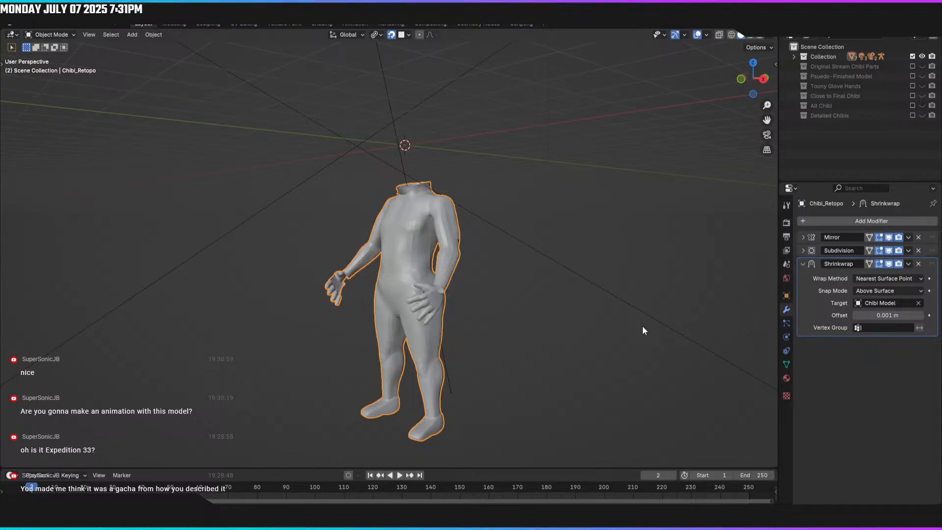
{"action": "key", "text": "ctrl+shift+z"}
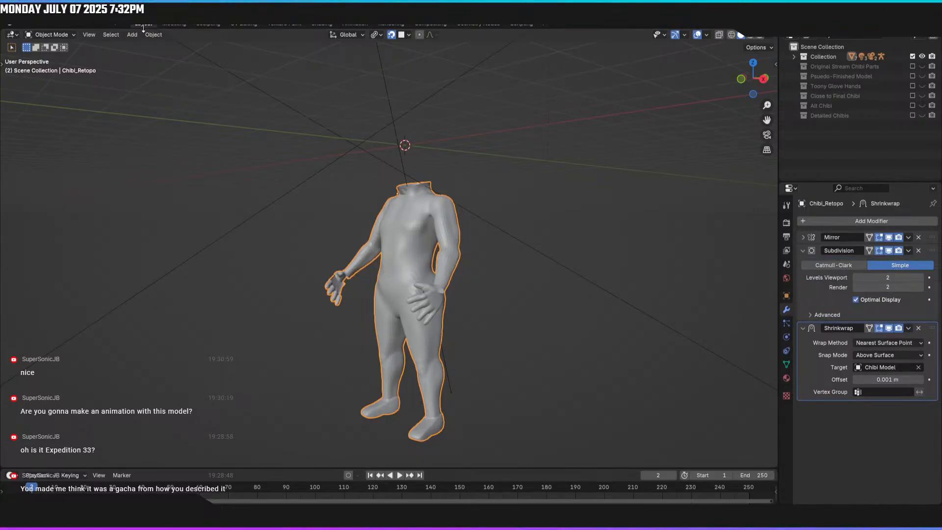
{"action": "key", "text": "ctrl+z"}
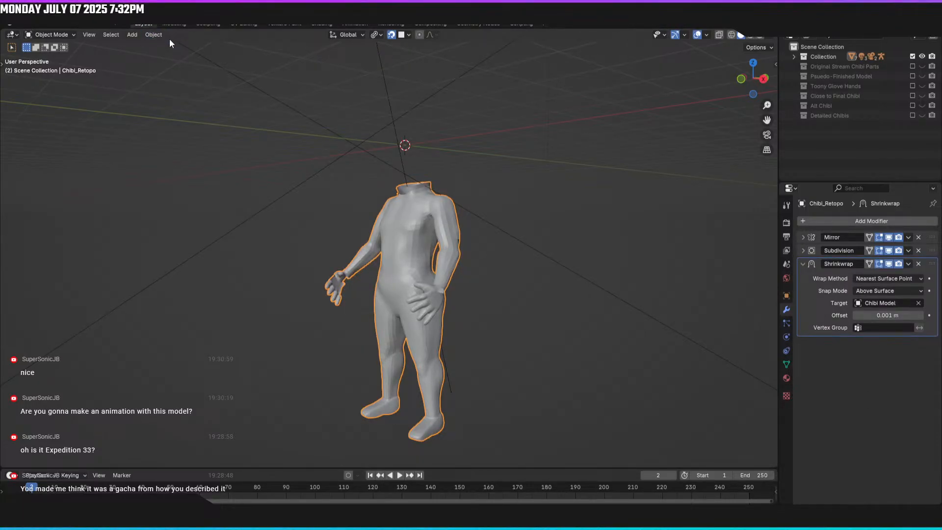
Step: Expand the Subdivision modifier's settings and apply Shade Smooth to the Chibi_Retopo object
{"action": "left_click", "coordinate": [804, 250]}
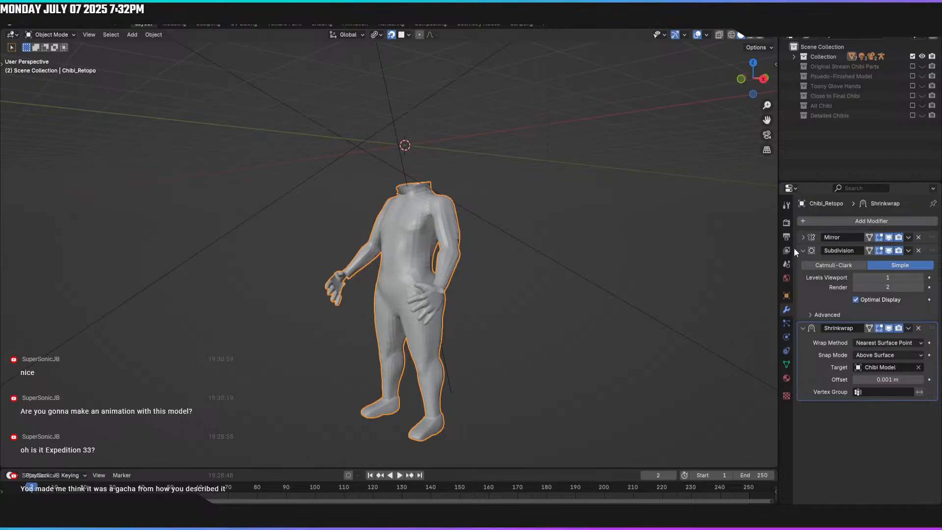
{"action": "key", "text": "ctrl+z"}
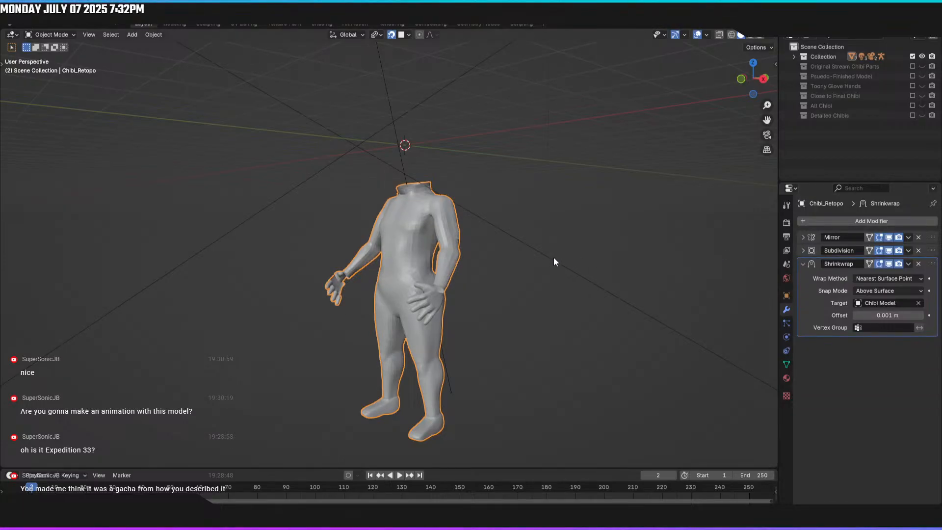
{"action": "left_click", "coordinate": [803, 251]}
{"action": "left_click", "coordinate": [160, 35]}
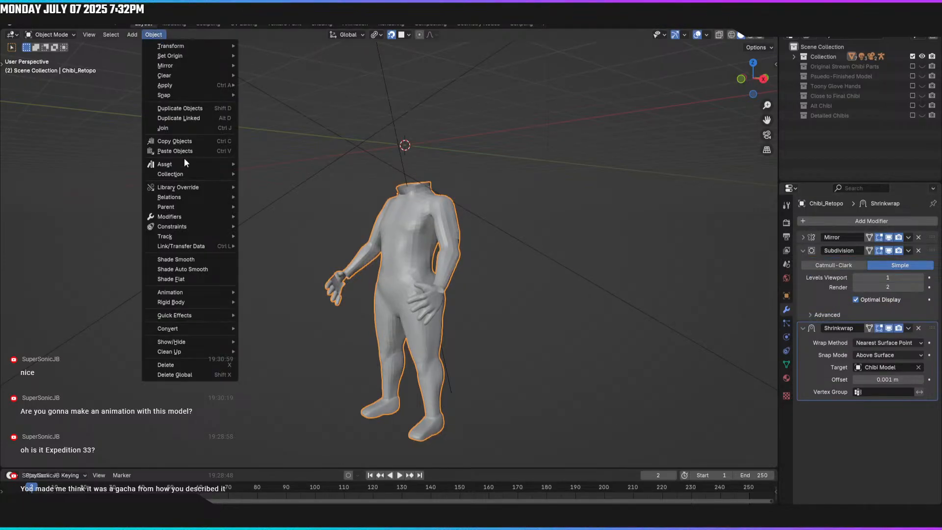
{"action": "left_click", "coordinate": [195, 259]}
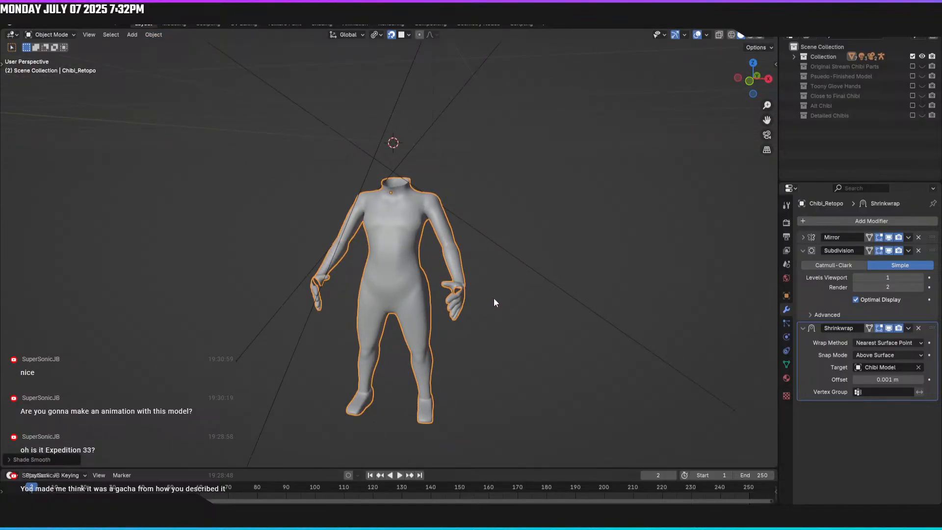
Step: Compare the smooth-shaded body at viewport subdivision levels 2 and 1 from the front, side and back, ending at level 1
{"action": "left_click", "coordinate": [920, 278]}
{"action": "middle_click_drag", "start_coordinate": [553, 330], "coordinate": [574, 311]}
{"action": "key", "text": "ctrl+2"}
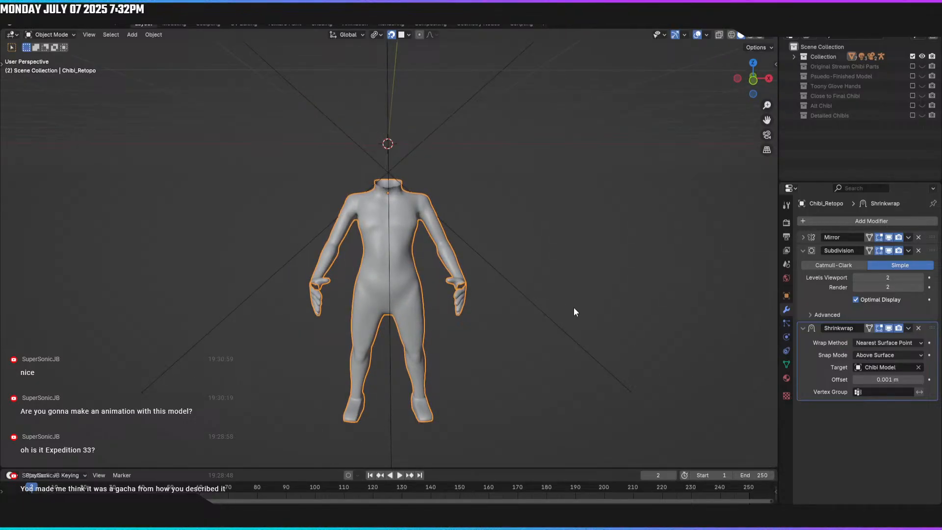
{"action": "key", "text": "KP_1"}
{"action": "key", "text": "ctrl+1"}
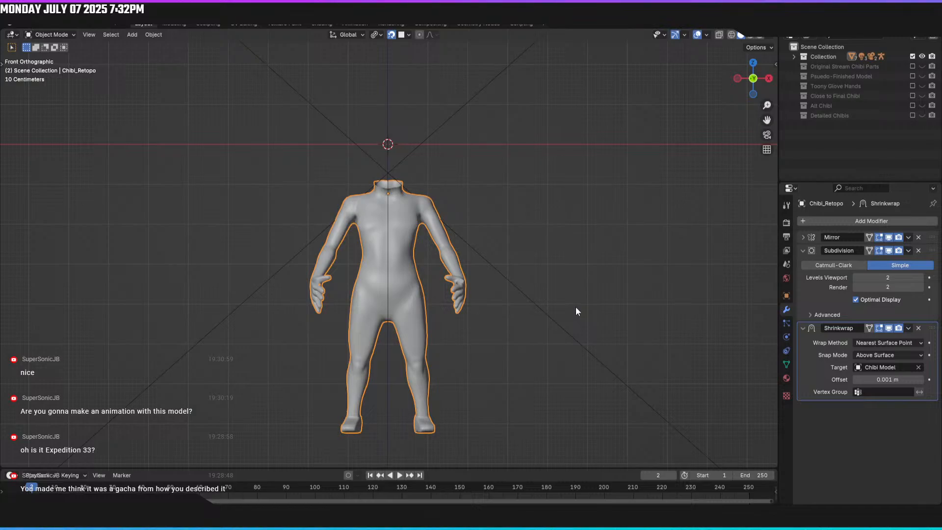
{"action": "key", "text": "ctrl+2"}
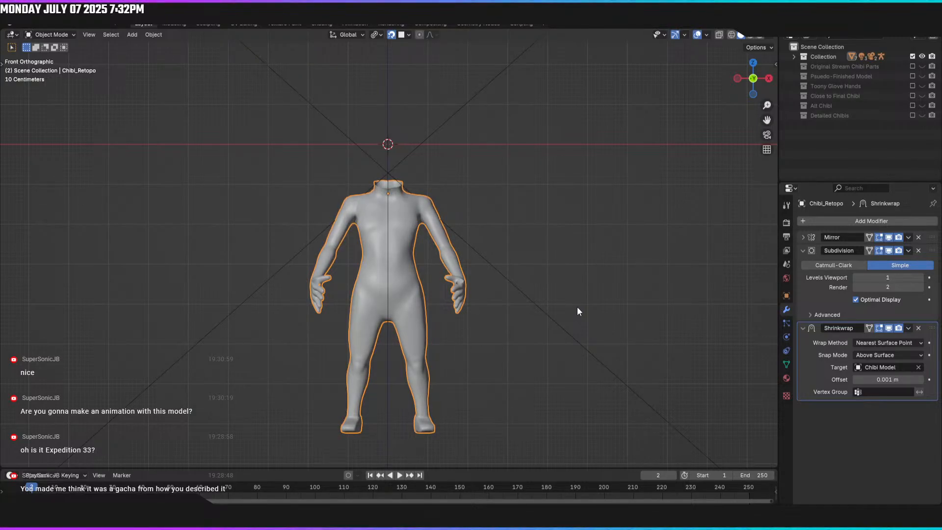
{"action": "key", "text": "ctrl+2"}
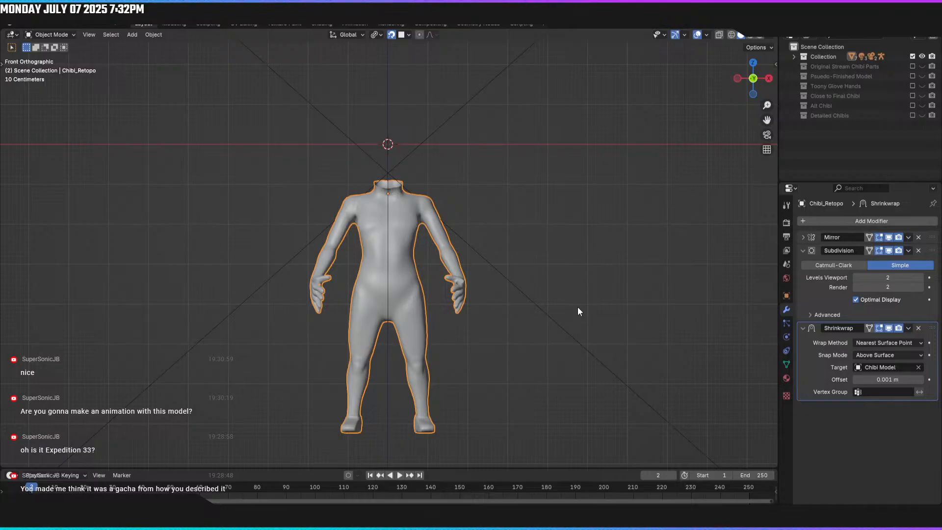
{"action": "key", "text": "ctrl+1"}
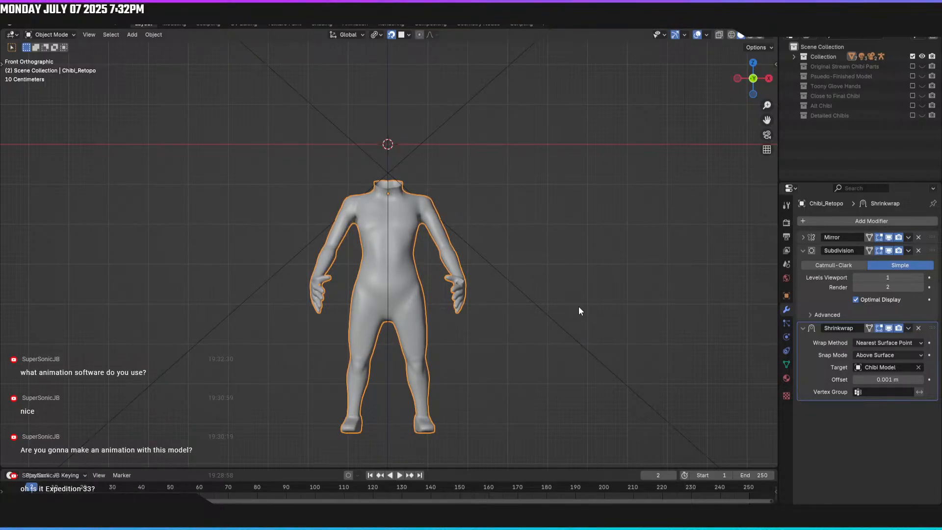
{"action": "middle_click_drag", "start_coordinate": [570, 314], "coordinate": [497, 313]}
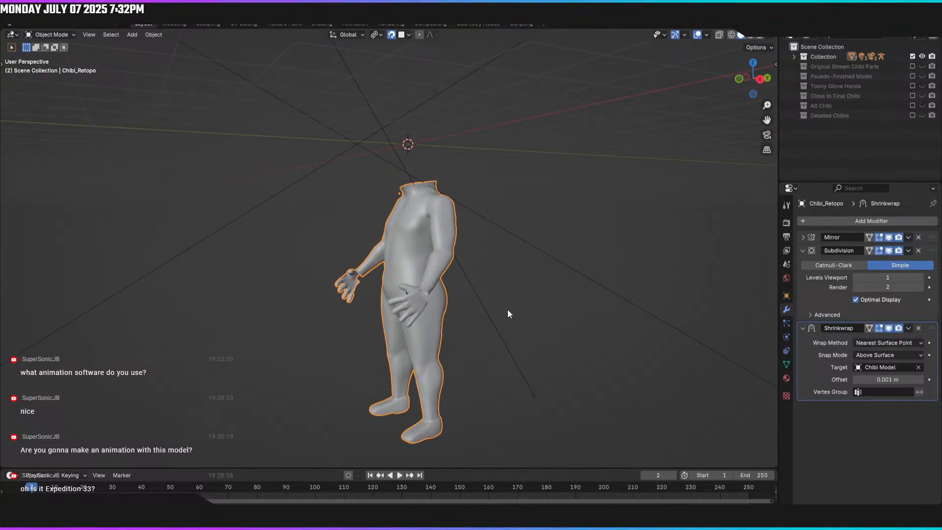
{"action": "middle_click_drag", "start_coordinate": [508, 310], "coordinate": [376, 321]}
{"action": "key", "text": "ctrl+2"}
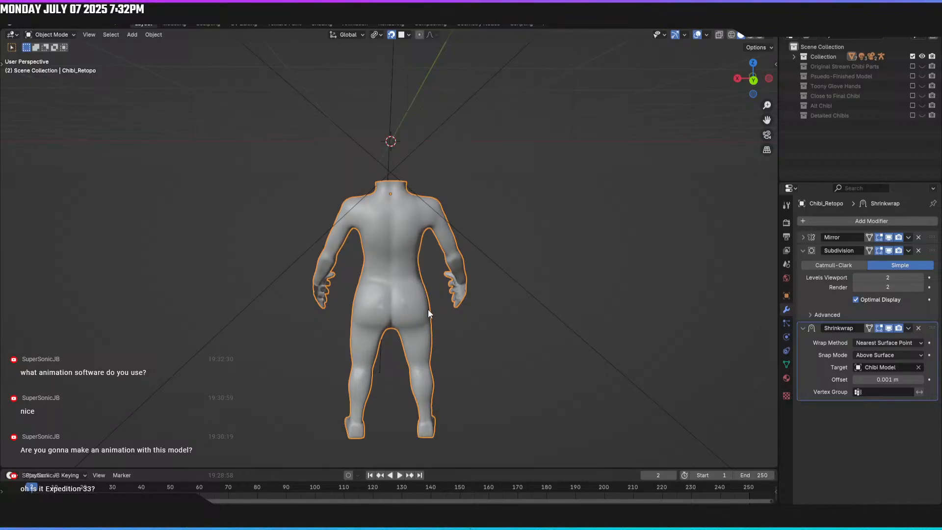
{"action": "key", "text": "ctrl+1"}
{"action": "middle_click_drag", "start_coordinate": [428, 309], "coordinate": [415, 309]}
{"action": "key", "text": "ctrl+2"}
{"action": "middle_click_drag", "start_coordinate": [456, 308], "coordinate": [622, 290]}
{"action": "key", "text": "ctrl+1"}
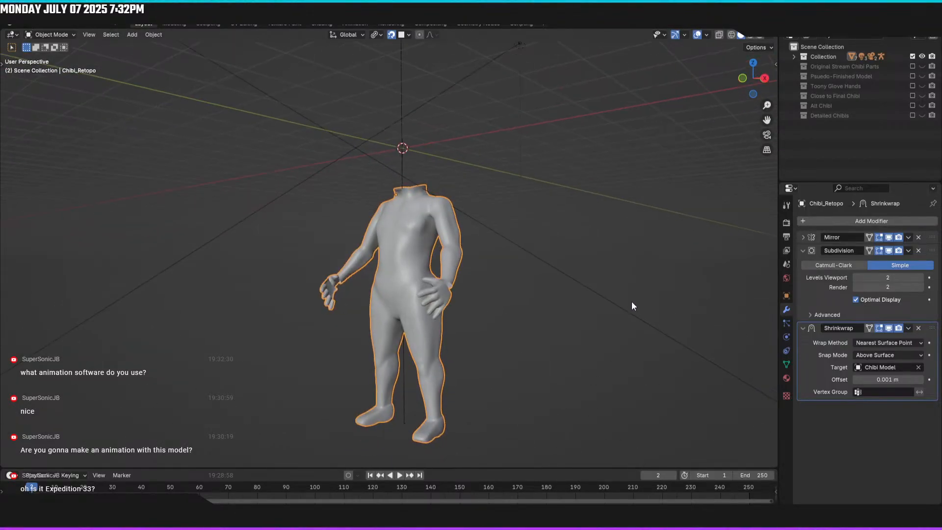
{"action": "key", "text": "KP_1"}
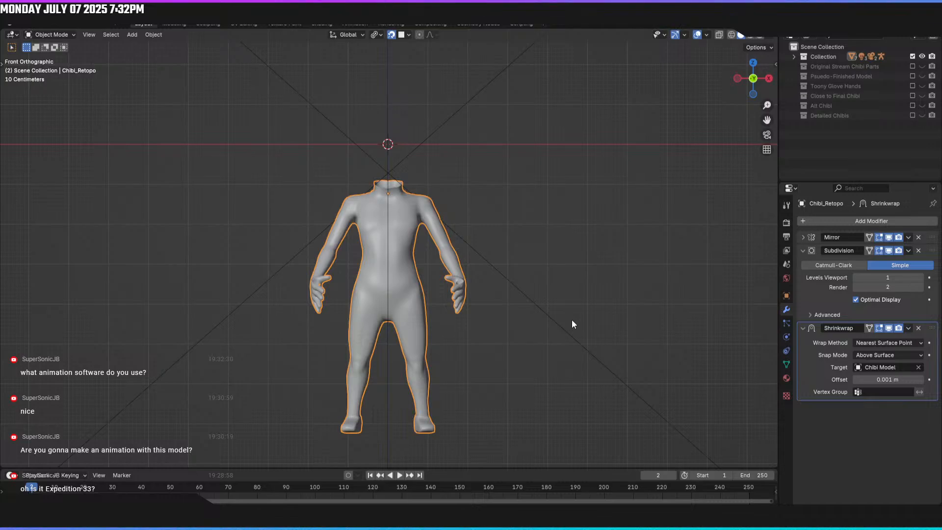
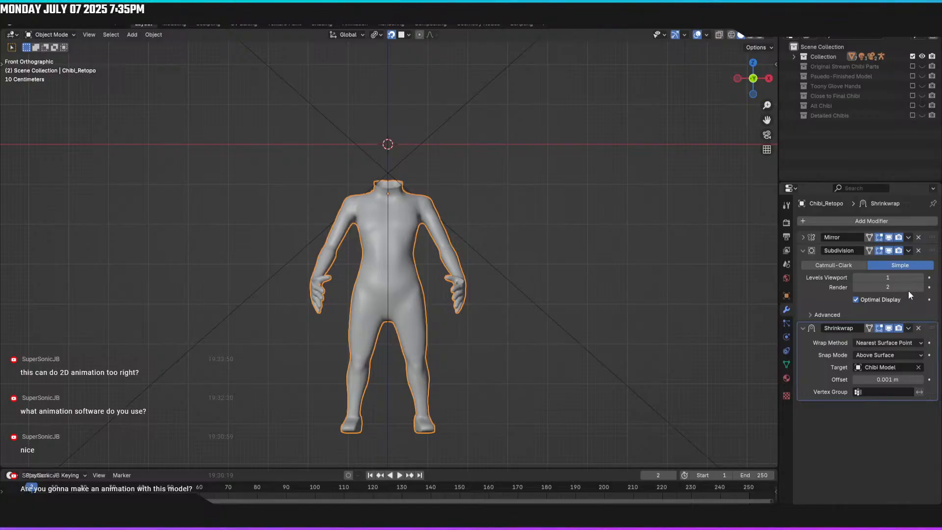
Step: Set the Subdivision modifier's viewport level to 2 on Chibi_Retopo
{"action": "left_click", "coordinate": [919, 277]}
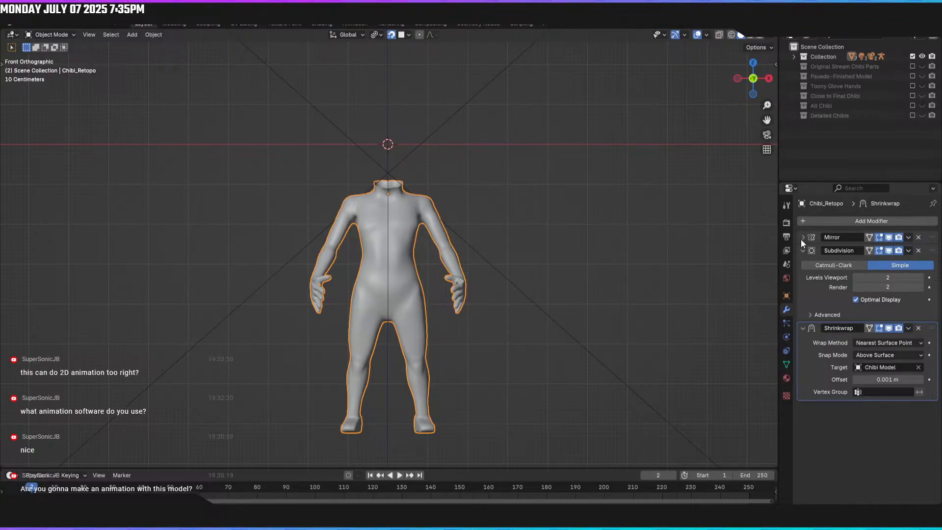
{"action": "left_click", "coordinate": [855, 277]}
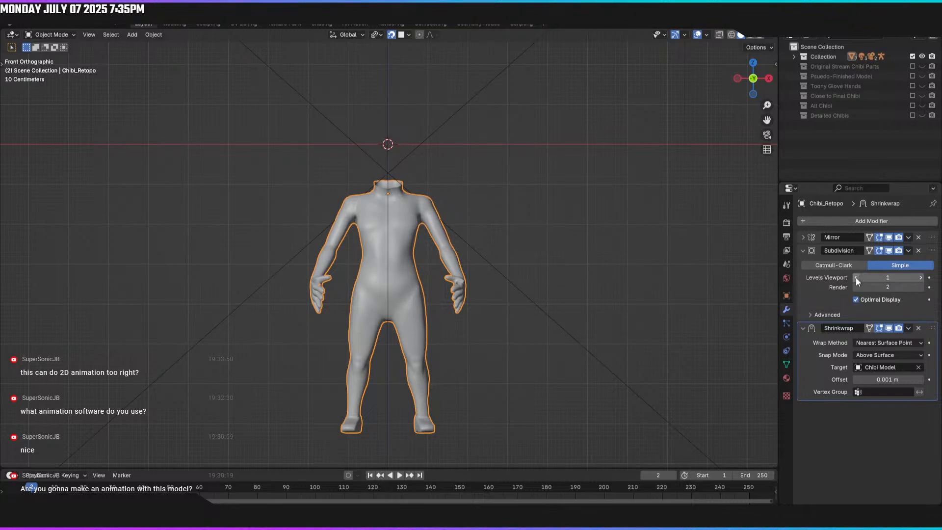
{"action": "left_click", "coordinate": [921, 278]}
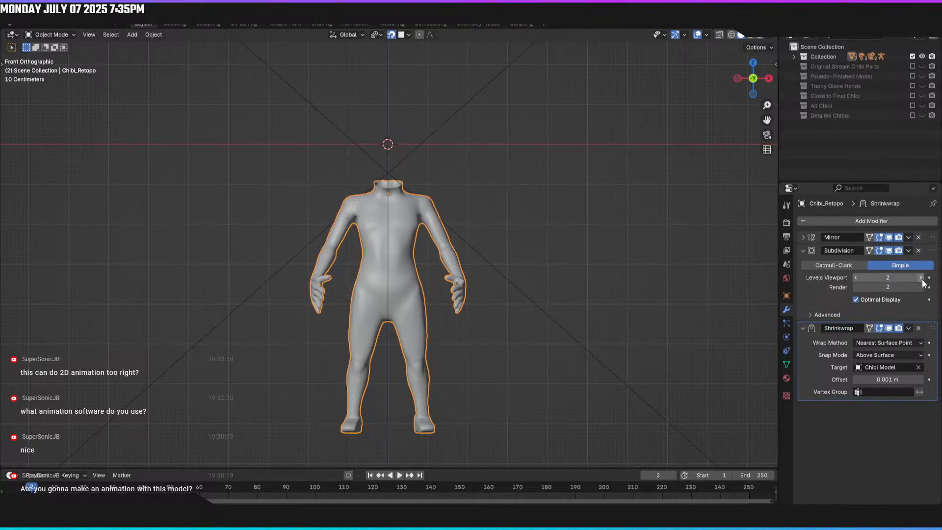
Step: Apply Chibi_Retopo's Mirror, Subdivision and Shrinkwrap modifiers in that order and turn off snapping
{"action": "left_click", "coordinate": [802, 237]}
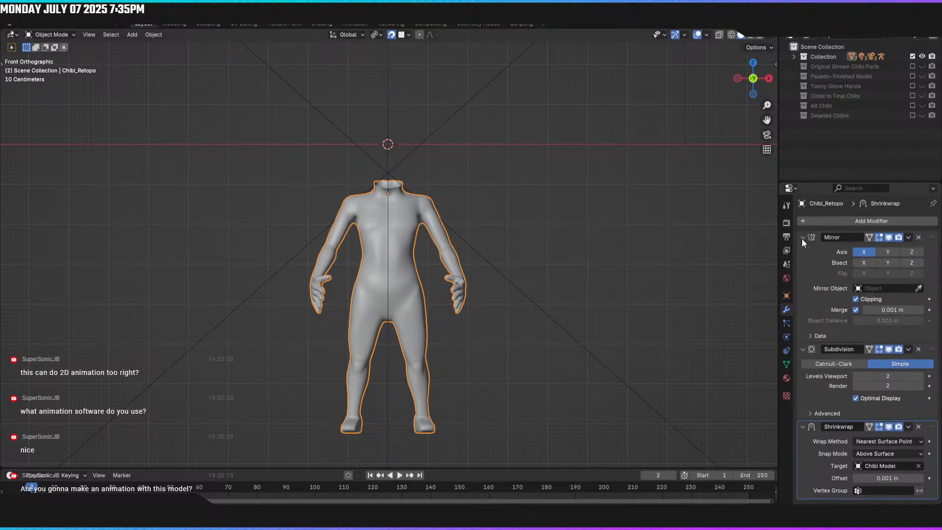
{"action": "left_click", "coordinate": [908, 237]}
{"action": "left_click", "coordinate": [901, 247]}
{"action": "left_click", "coordinate": [907, 237]}
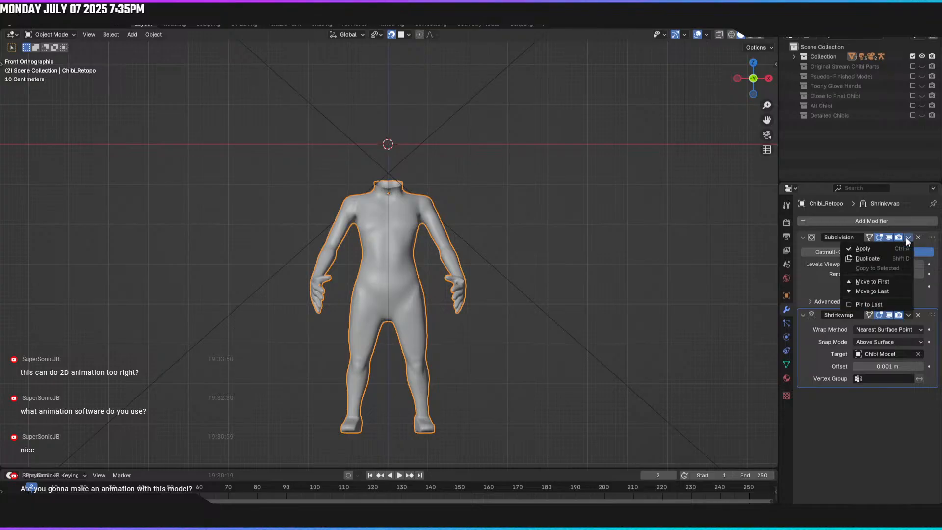
{"action": "left_click", "coordinate": [900, 248]}
{"action": "left_click", "coordinate": [908, 238]}
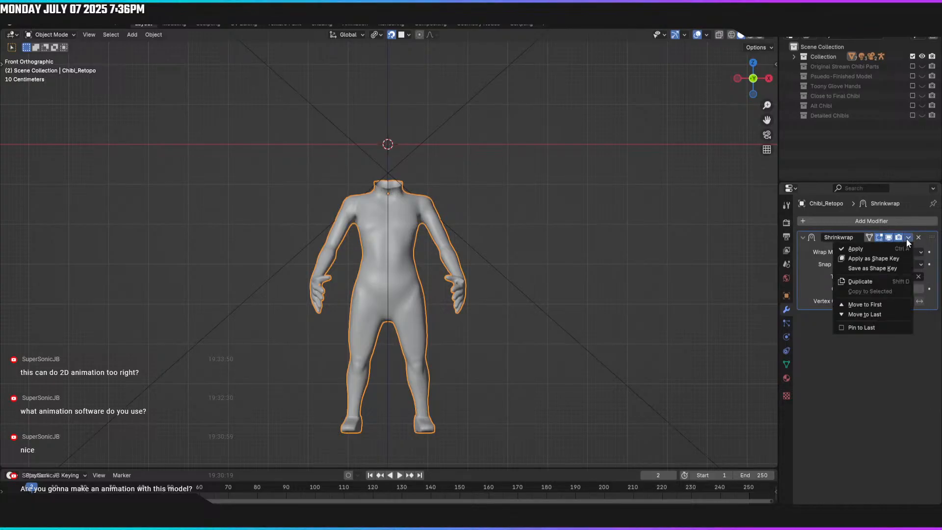
{"action": "left_click", "coordinate": [894, 247]}
{"action": "left_click", "coordinate": [392, 34]}
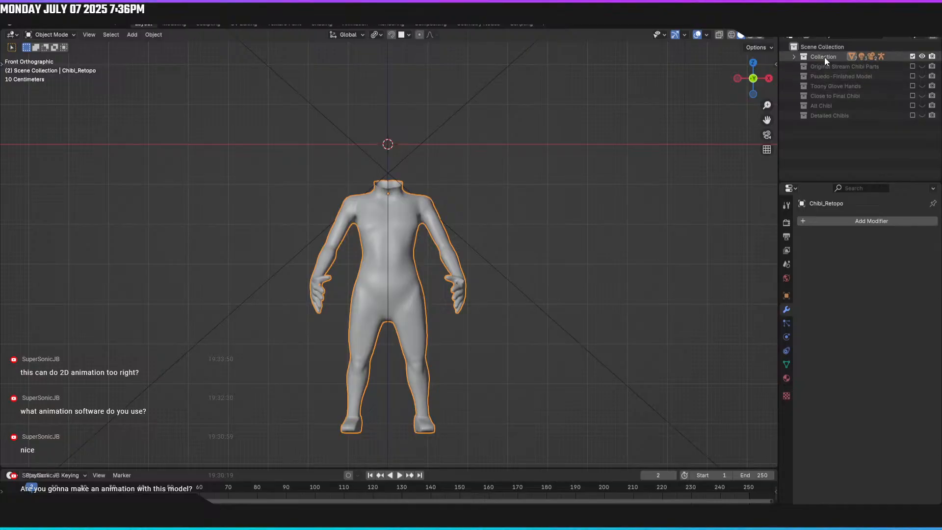
Step: Unhide Chibi Armature, parent the Chibi_Retopo body to it as an armature deform, and reselect Chibi_Retopo
{"action": "left_click", "coordinate": [793, 57]}
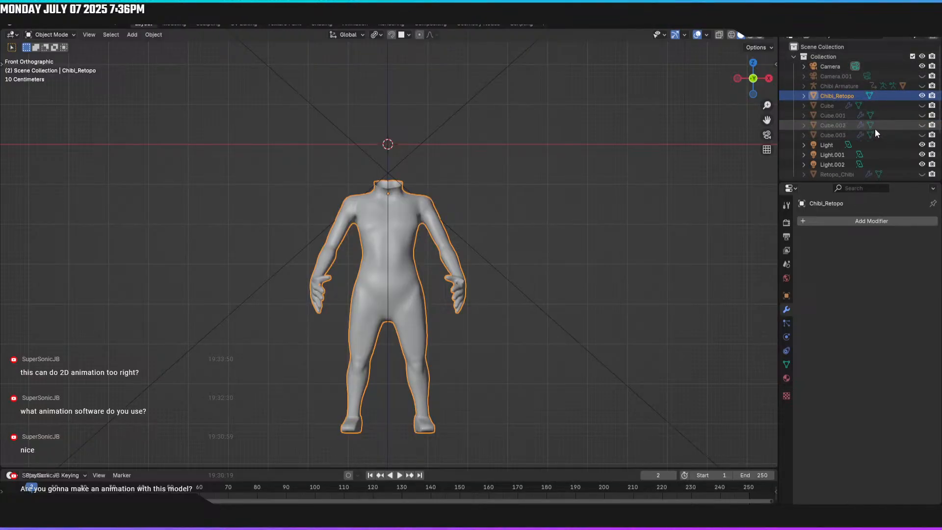
{"action": "left_click", "coordinate": [922, 86]}
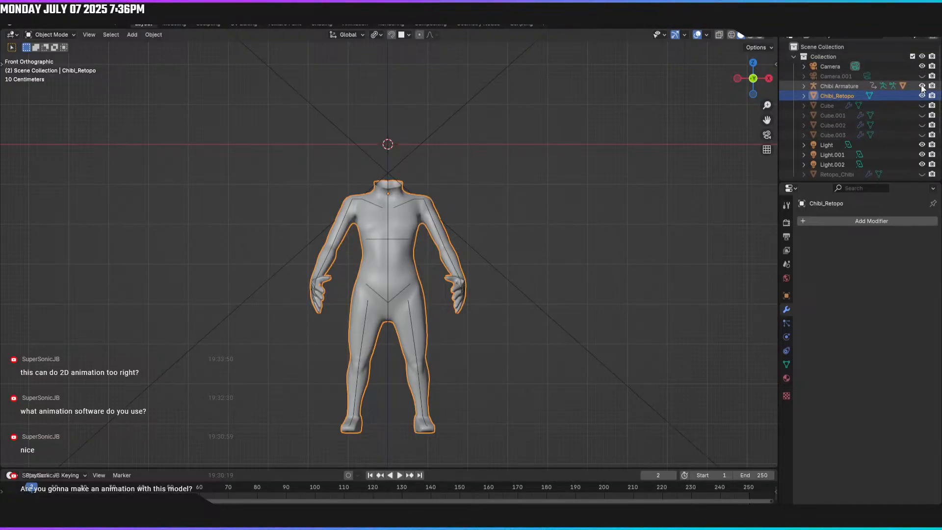
{"action": "left_click", "coordinate": [417, 196], "text": "shift"}
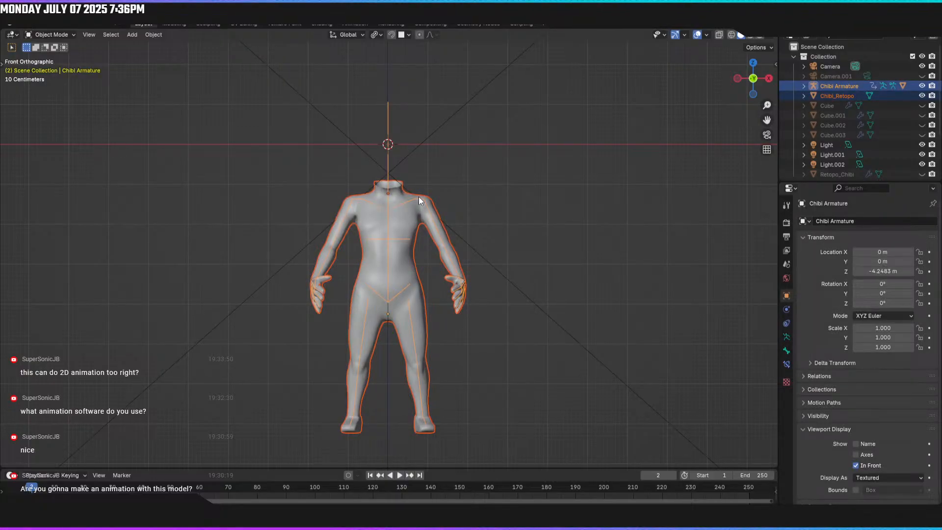
{"action": "key", "text": "ctrl+p"}
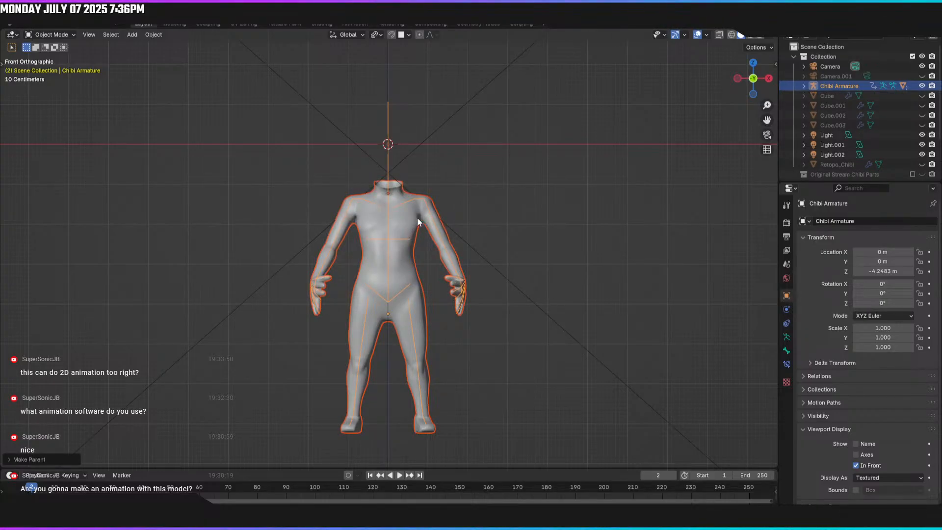
{"action": "left_click", "coordinate": [421, 198]}
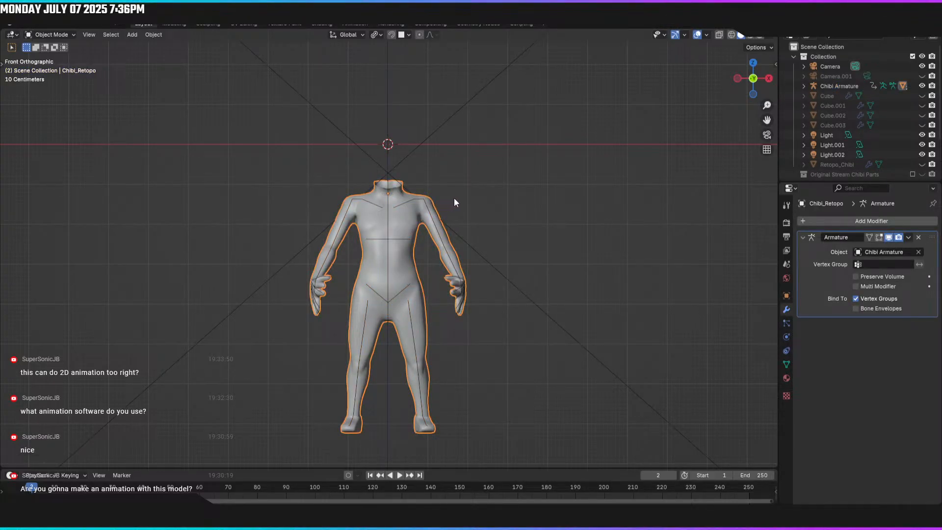
Step: Examine how Chibi_Retopo deforms with the armature in the poses at frames 1 to 3, from the side and back
{"action": "middle_click_drag", "start_coordinate": [455, 199], "coordinate": [421, 218]}
{"action": "scroll", "coordinate": [384, 214], "scroll_direction": "up", "scroll_amount": 2}
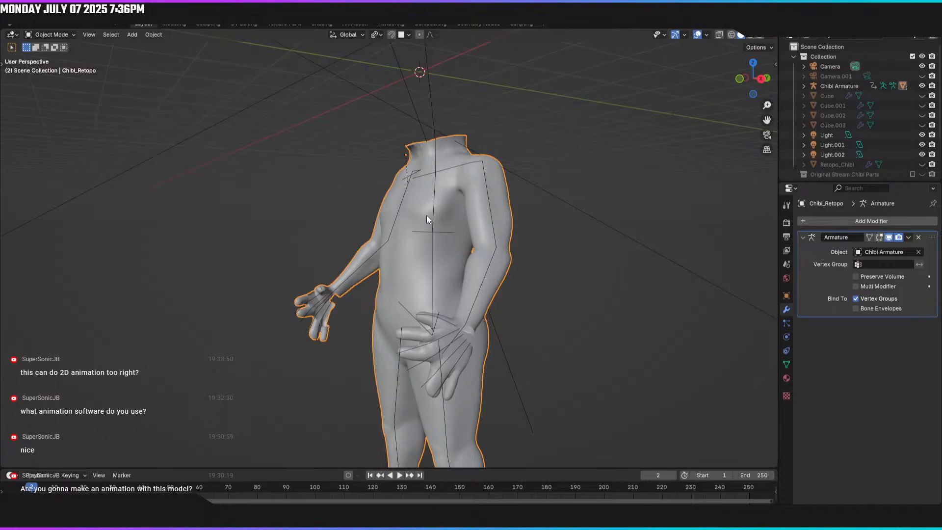
{"action": "key", "text": "Left"}
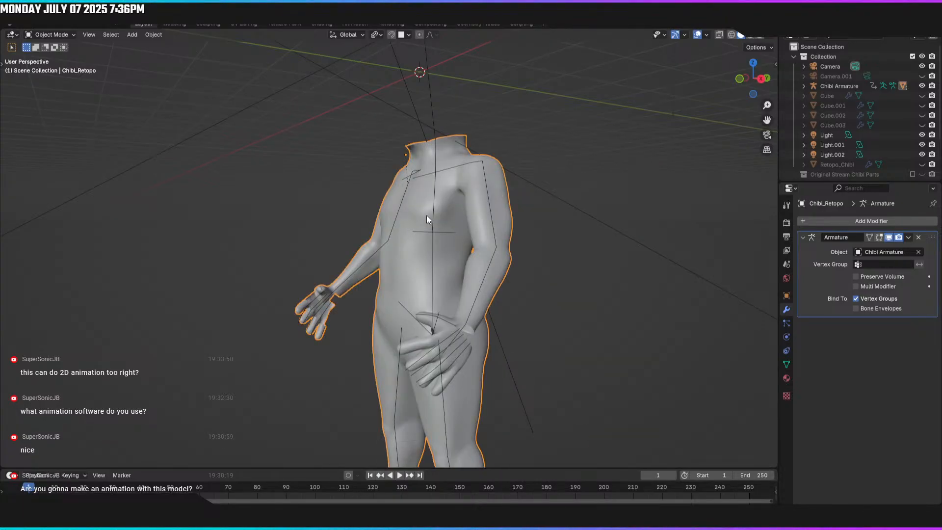
{"action": "key", "text": "Left"}
{"action": "middle_click_drag", "start_coordinate": [513, 244], "coordinate": [408, 242]}
{"action": "key", "text": "Right"}
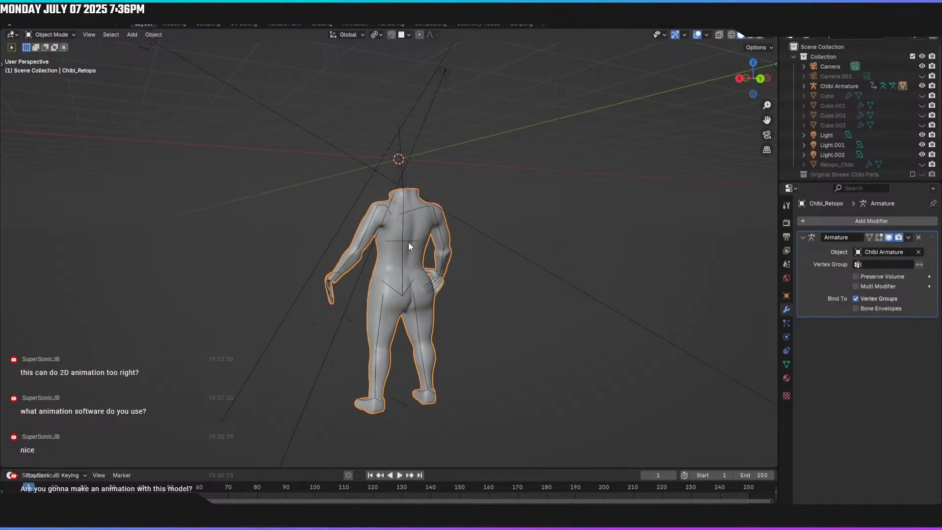
{"action": "middle_click_drag", "start_coordinate": [408, 245], "coordinate": [528, 255]}
{"action": "scroll", "coordinate": [557, 260], "scroll_direction": "up", "scroll_amount": 3}
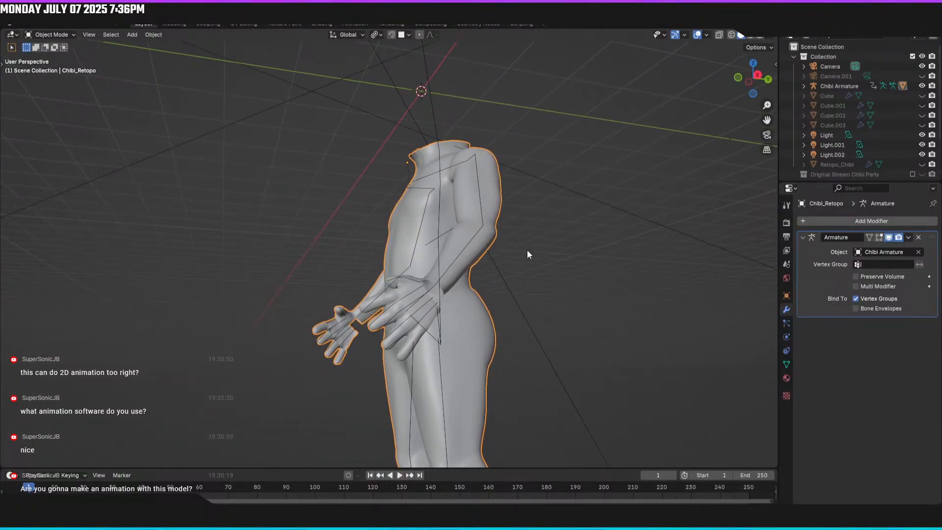
{"action": "key", "text": "Right"}
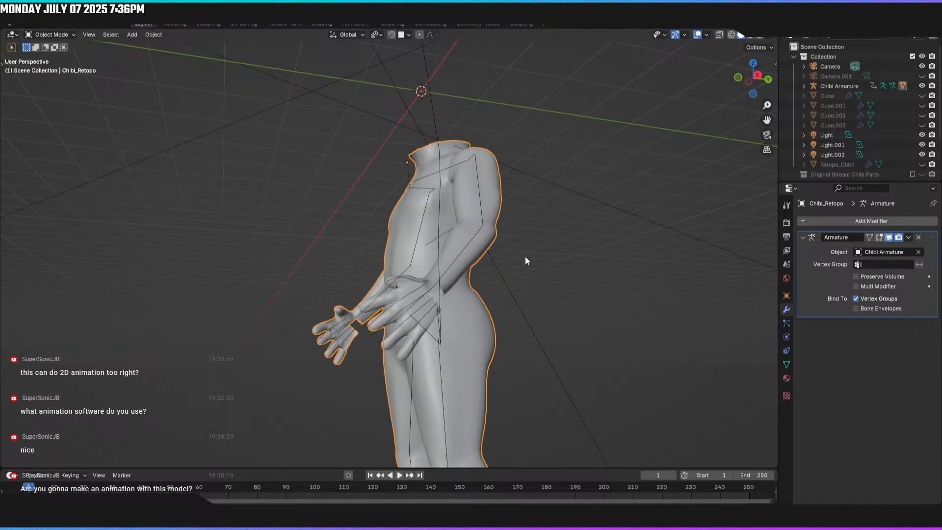
{"action": "key", "text": "Right"}
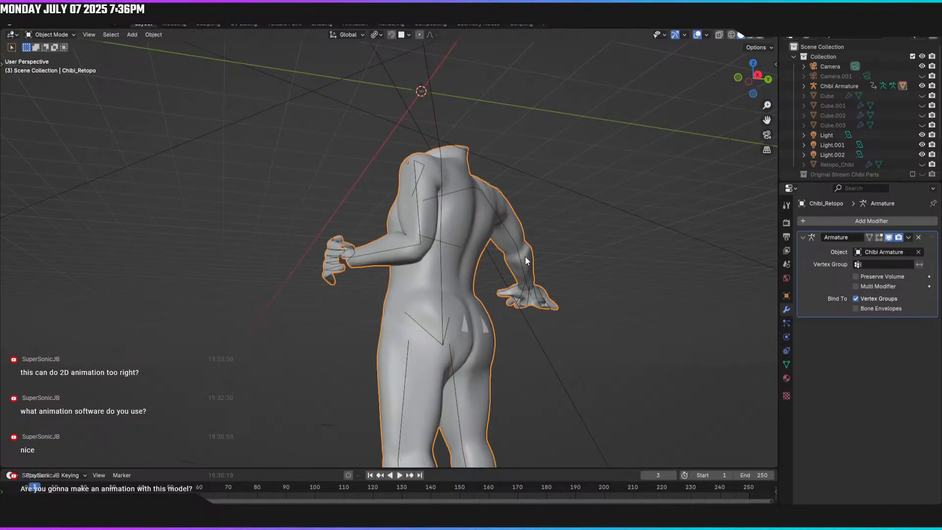
Step: Examine the body's deformation in the poses at frames 4 to 6 from all around
{"action": "middle_click_drag", "start_coordinate": [526, 260], "coordinate": [314, 311]}
{"action": "key", "text": "Right"}
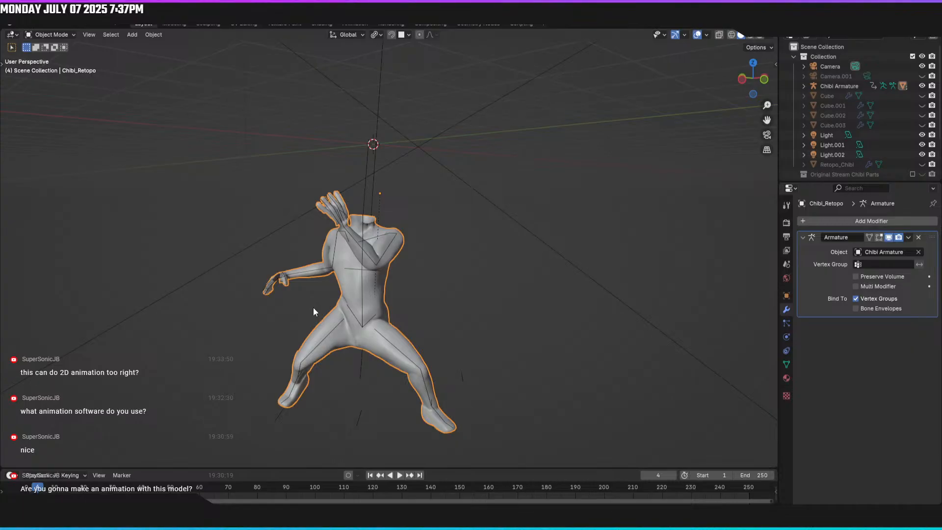
{"action": "middle_click_drag", "start_coordinate": [360, 341], "coordinate": [615, 326]}
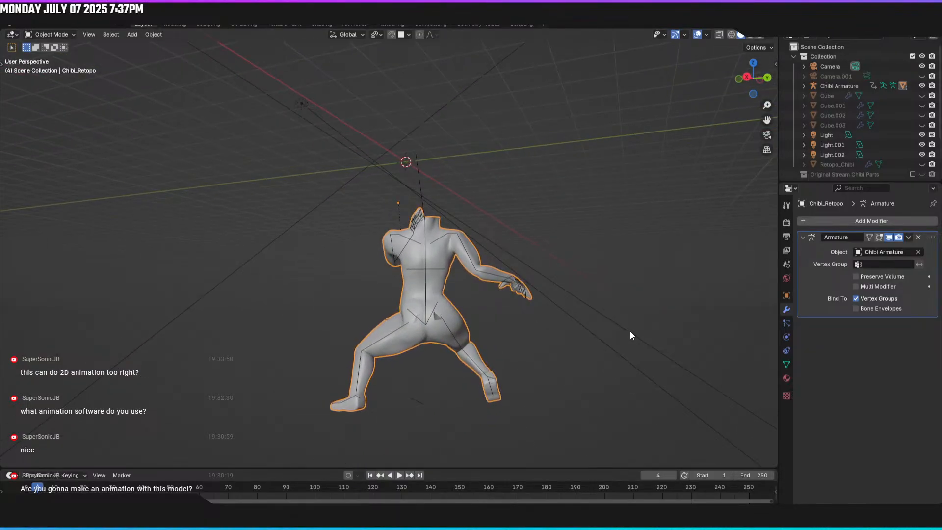
{"action": "middle_click_drag", "start_coordinate": [676, 336], "coordinate": [32, 346]}
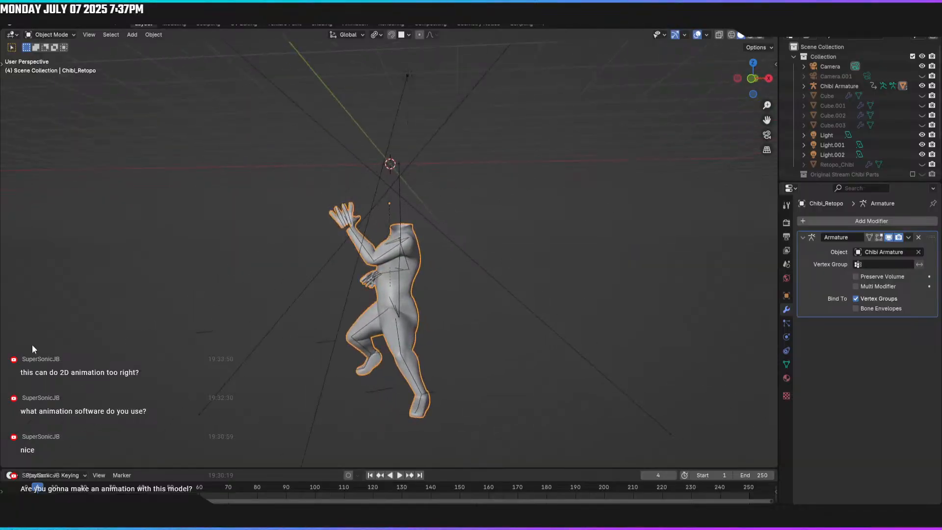
{"action": "middle_click_drag", "start_coordinate": [155, 282], "coordinate": [119, 318]}
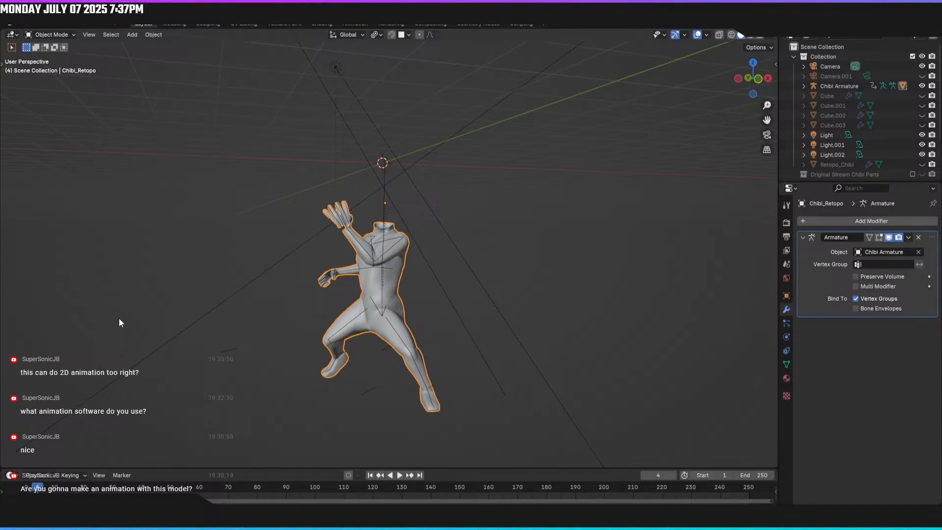
{"action": "key", "text": "Right"}
{"action": "middle_click_drag", "start_coordinate": [250, 254], "coordinate": [620, 255]}
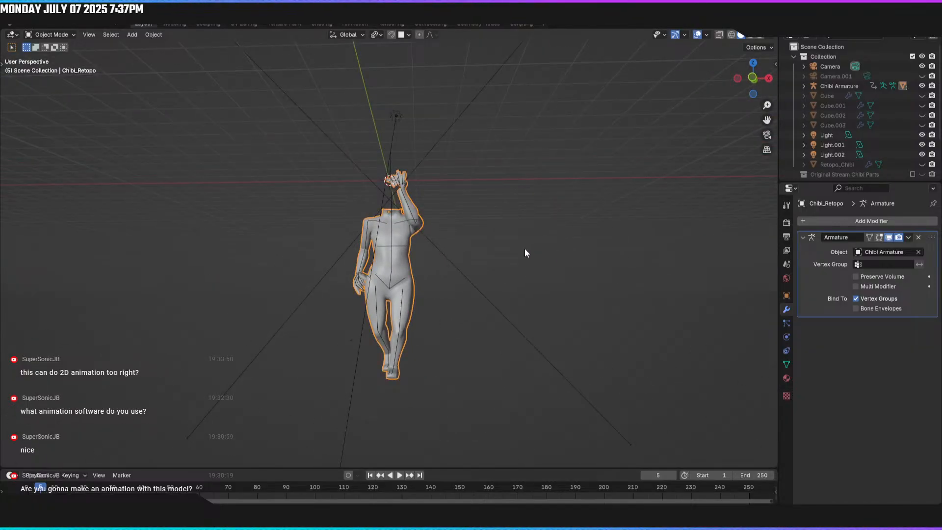
{"action": "scroll", "coordinate": [525, 248], "scroll_direction": "up", "scroll_amount": 3}
{"action": "scroll", "coordinate": [522, 234], "scroll_direction": "down", "scroll_amount": 2}
{"action": "mouse_move", "coordinate": [517, 233]}
{"action": "middle_mouse_down"}
{"action": "mouse_move", "coordinate": [526, 233]}
{"action": "mouse_move", "coordinate": [516, 237]}
{"action": "middle_mouse_up"}
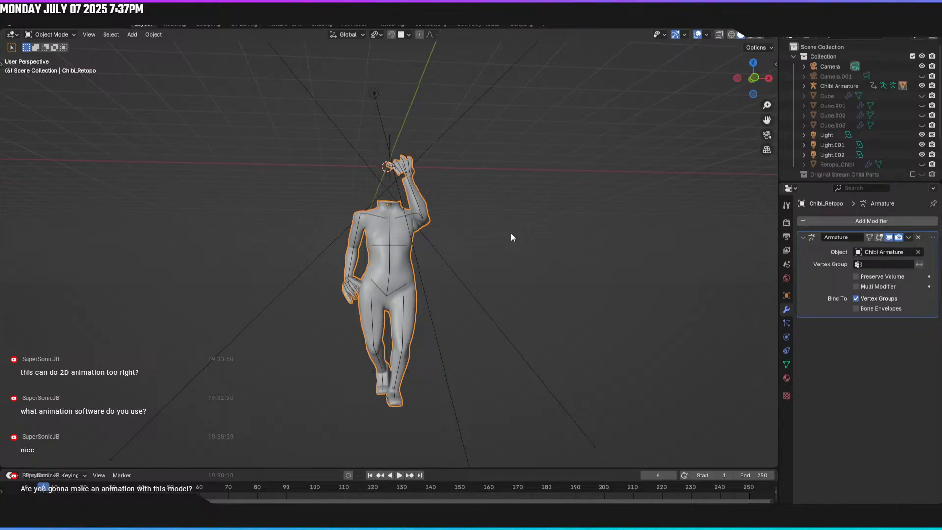
Step: Return to frame 1 and examine the rigged body and hands from the side
{"action": "key", "text": "Left"}
{"action": "key", "text": "Left"}
{"action": "key", "text": "Left"}
{"action": "key", "text": "Left"}
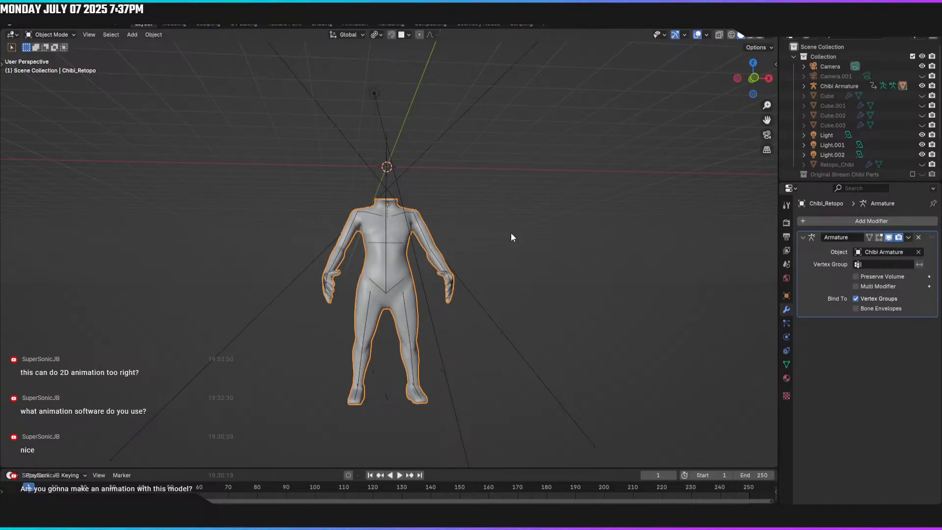
{"action": "middle_click_drag", "start_coordinate": [511, 232], "coordinate": [440, 267]}
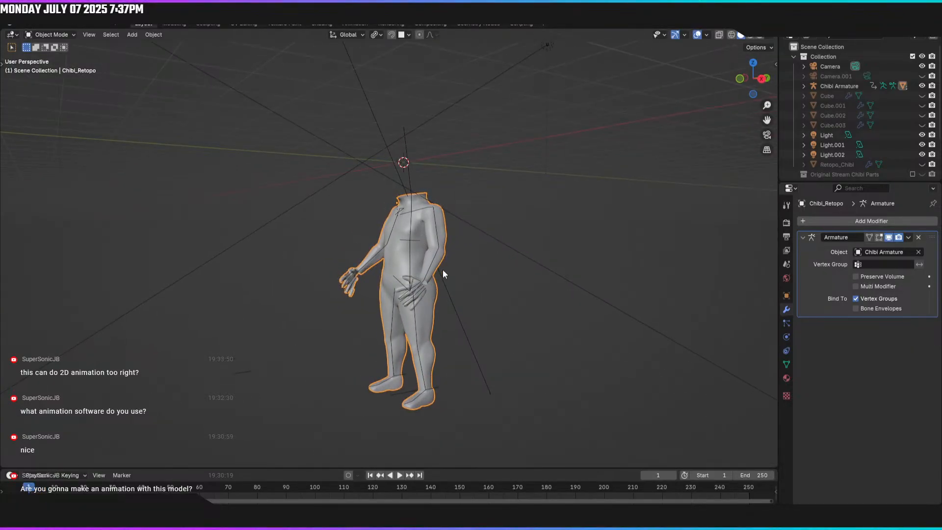
{"action": "scroll", "coordinate": [443, 273], "scroll_direction": "up", "scroll_amount": 4}
{"action": "scroll", "coordinate": [443, 272], "scroll_direction": "down", "scroll_amount": 3}
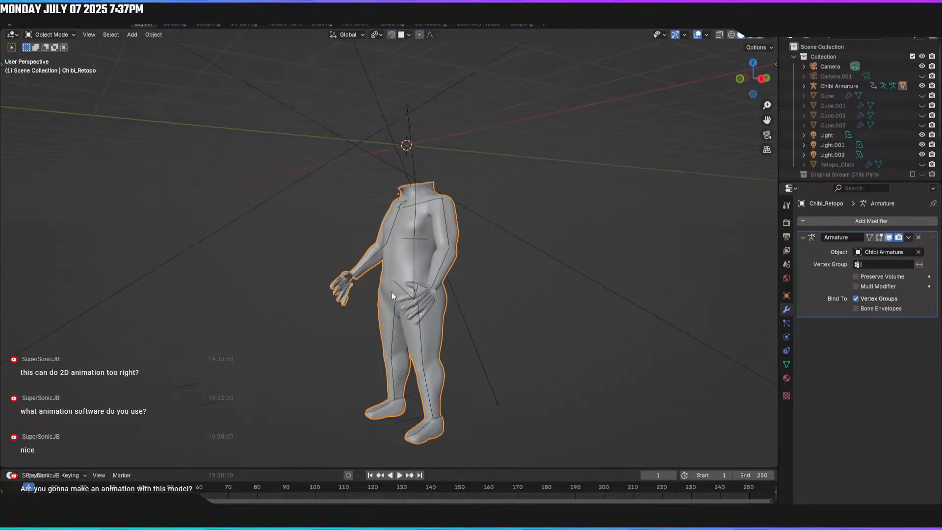
Step: Reopen Chibi Sculpture (Stream Branched Version).blend without saving the changes, and switch to the Layout workspace
{"action": "key", "text": "KP_1"}
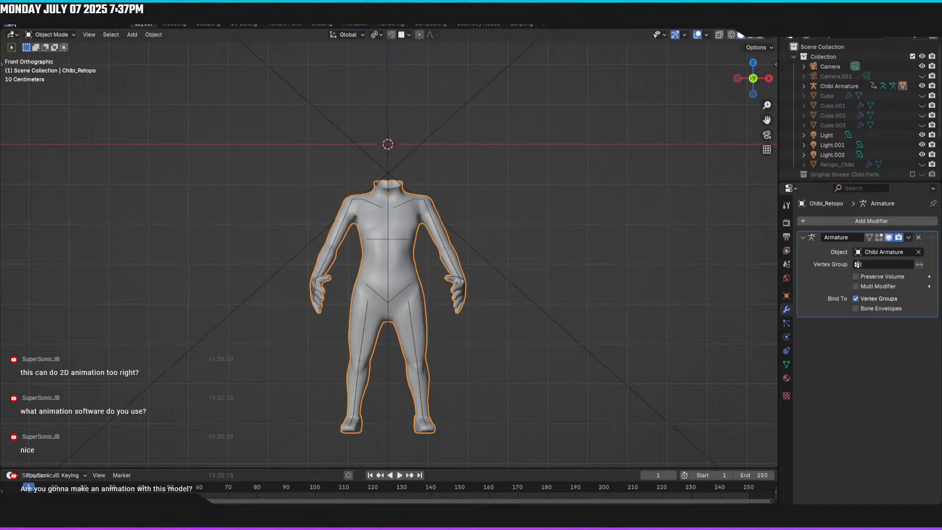
{"action": "left_click", "coordinate": [21, 24]}
{"action": "left_click", "coordinate": [21, 23]}
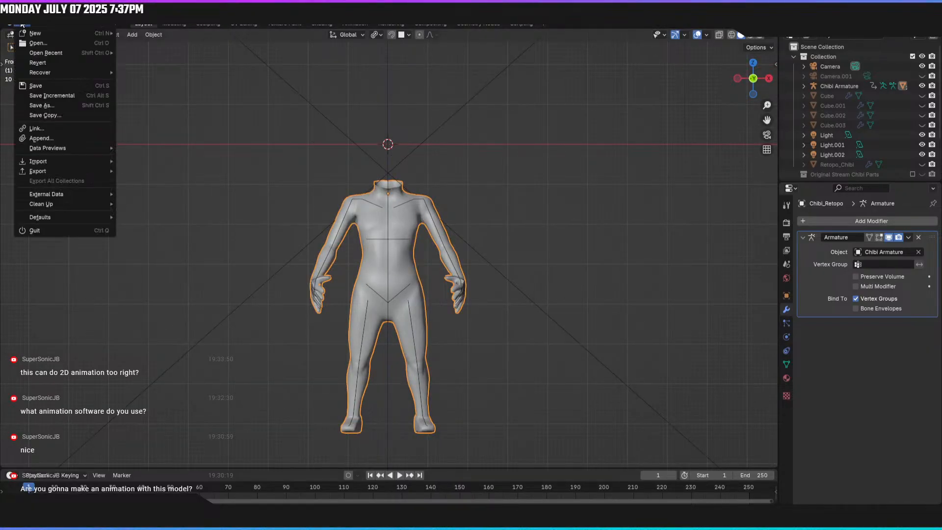
{"action": "mouse_move", "coordinate": [106, 52]}
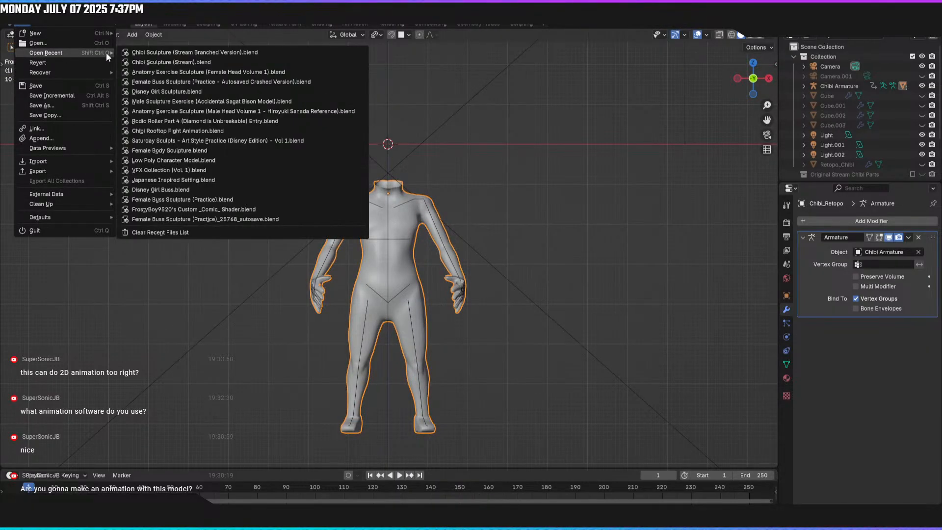
{"action": "left_click", "coordinate": [172, 52]}
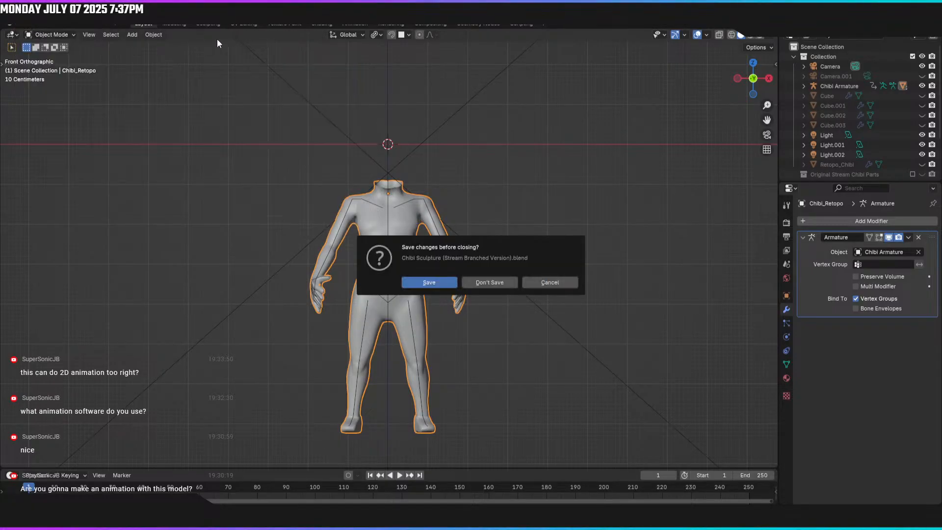
{"action": "left_click", "coordinate": [498, 282]}
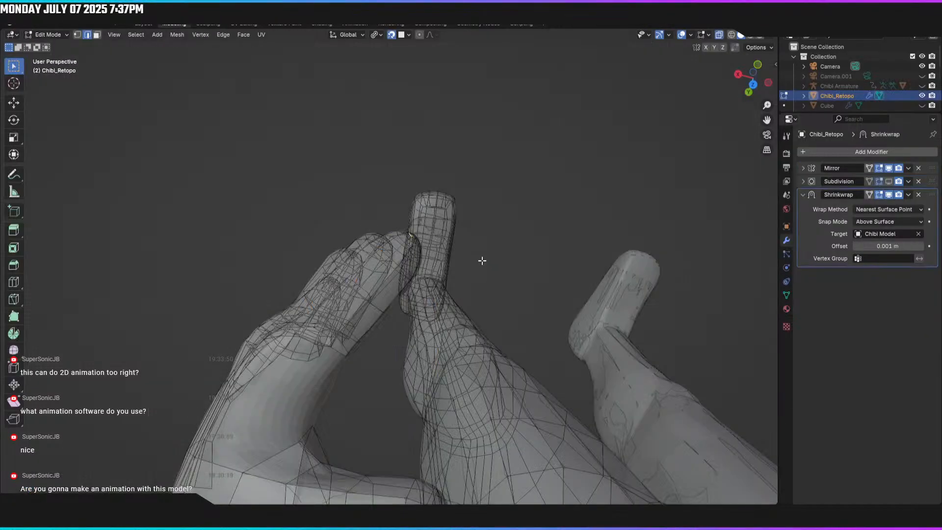
{"action": "left_click", "coordinate": [146, 24]}
Step: Hide the Chibi Model sculpt and unhide Chibi Armature
{"action": "scroll", "coordinate": [424, 246], "scroll_direction": "up", "scroll_amount": 5}
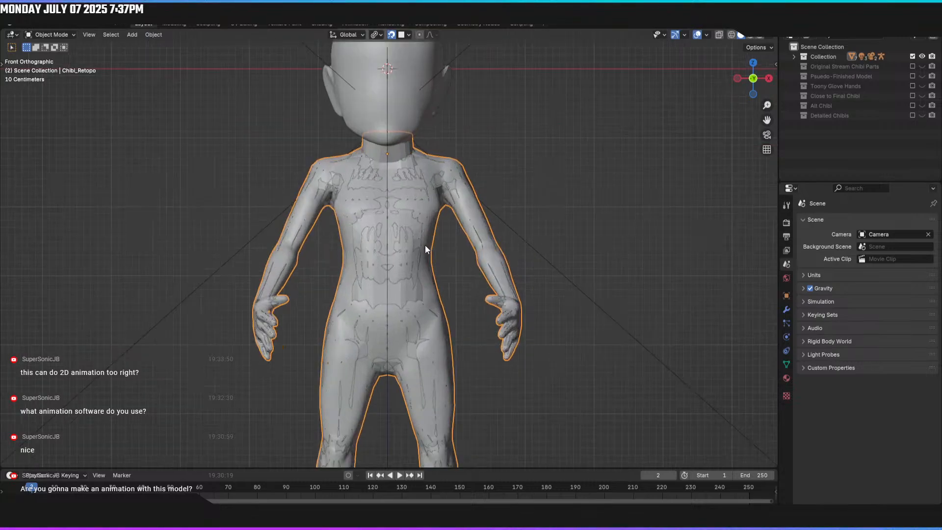
{"action": "middle_click_drag", "start_coordinate": [369, 224], "coordinate": [349, 222]}
{"action": "left_click", "coordinate": [412, 95]}
{"action": "key", "text": "h"}
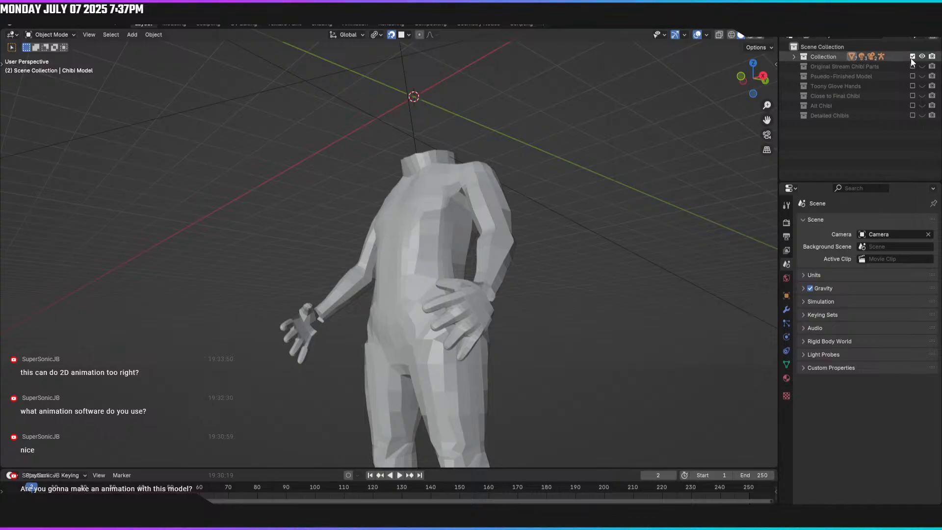
{"action": "left_click", "coordinate": [793, 57]}
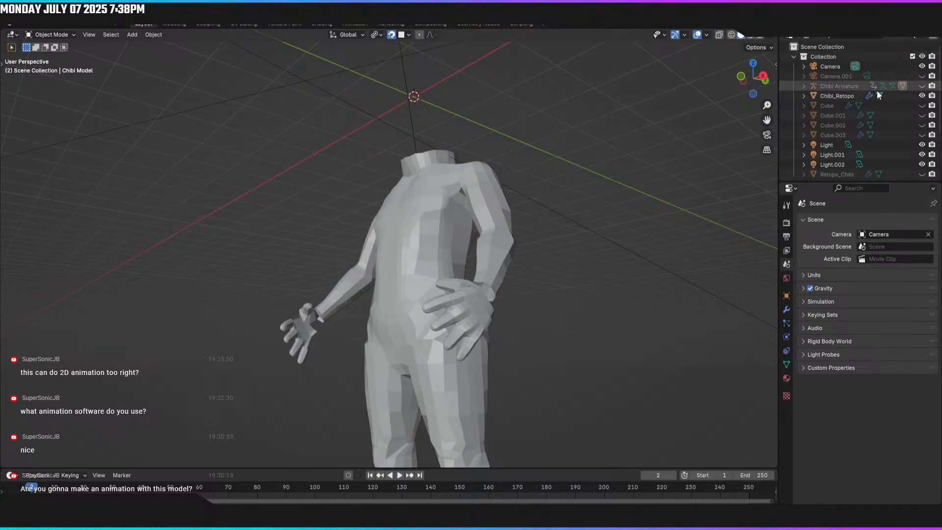
{"action": "left_click", "coordinate": [922, 86]}
Step: Enable the Subdivision modifier's viewport display on Chibi_Retopo and expand its settings
{"action": "middle_click_drag", "start_coordinate": [537, 199], "coordinate": [500, 201]}
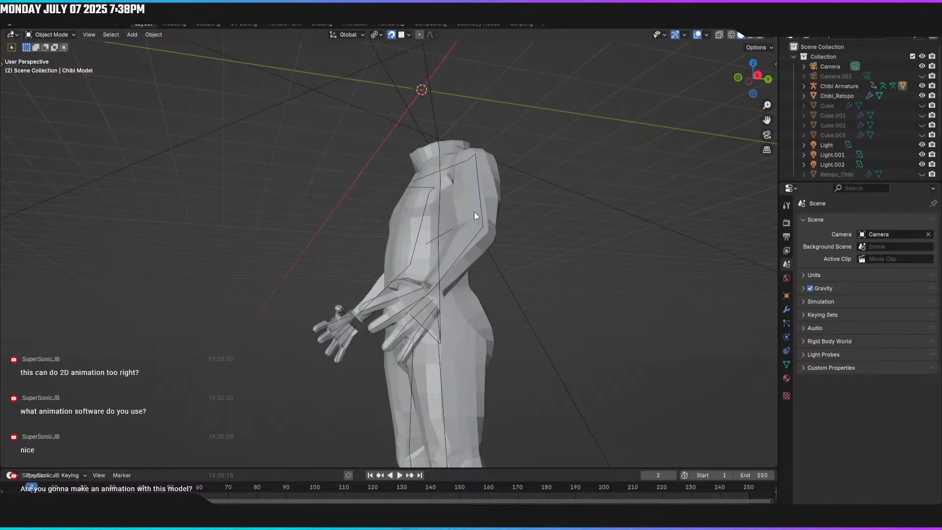
{"action": "left_click", "coordinate": [488, 190]}
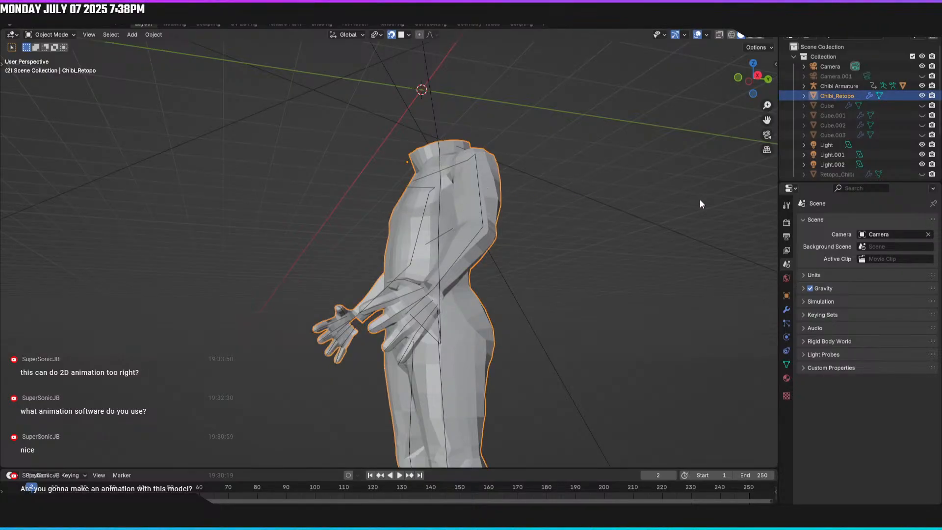
{"action": "left_click", "coordinate": [787, 310]}
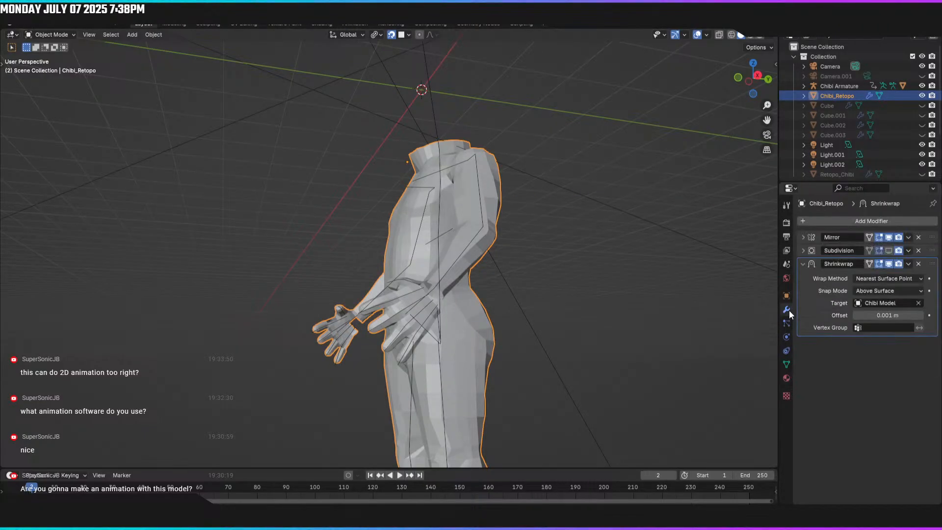
{"action": "left_click", "coordinate": [889, 250]}
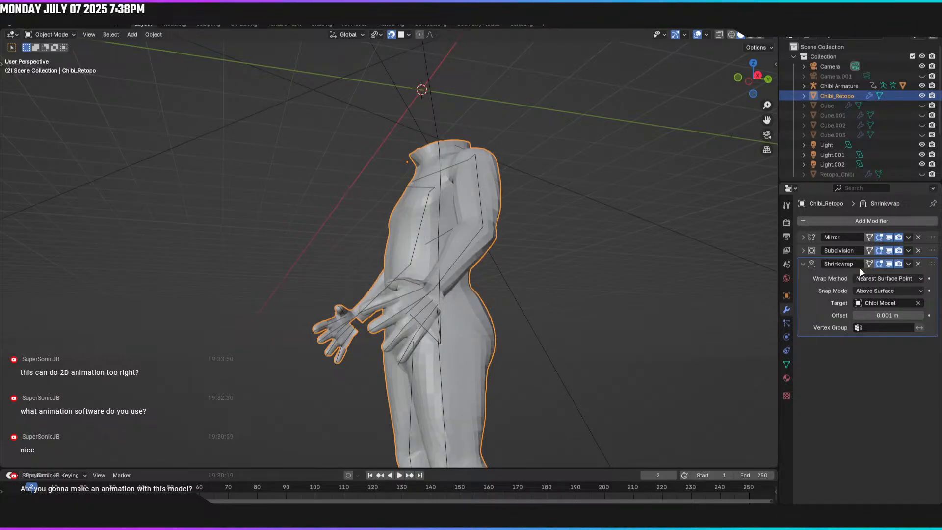
{"action": "left_click", "coordinate": [803, 250]}
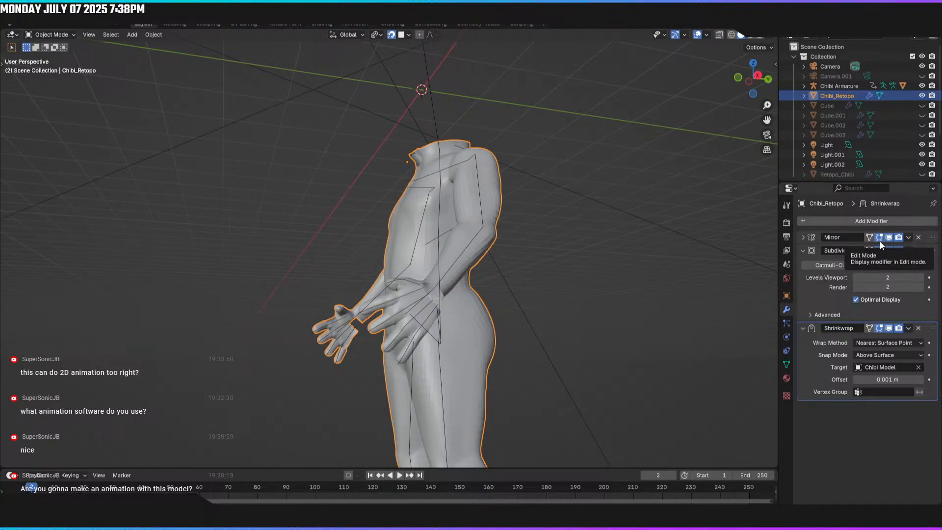
Step: Compare Chibi_Retopo with the armature at frames 1 and 2, ending at frame 2
{"action": "key", "text": "Left"}
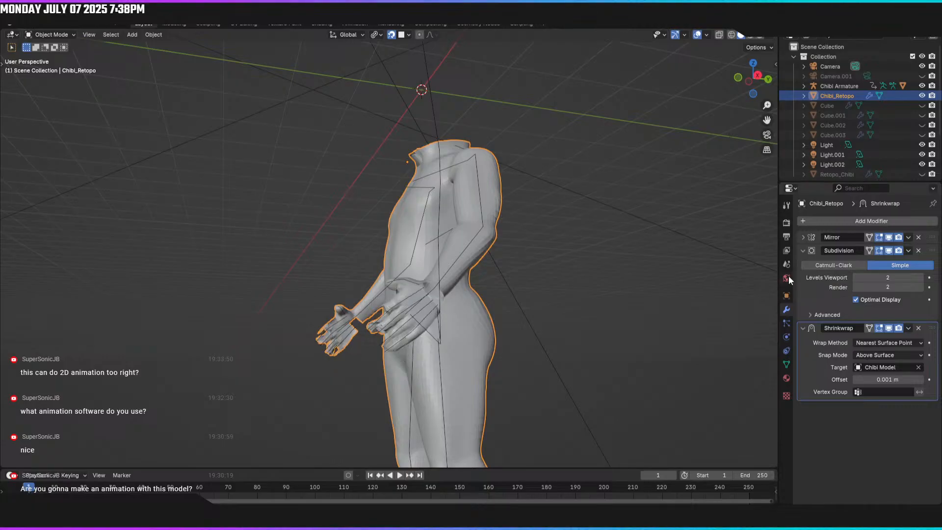
{"action": "middle_click_drag", "start_coordinate": [737, 276], "coordinate": [537, 311]}
{"action": "key", "text": "Right"}
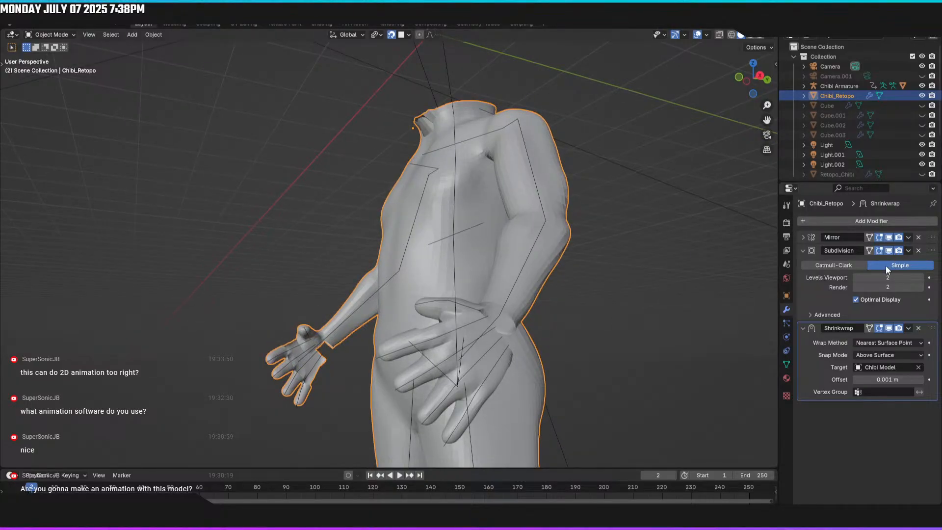
Step: Apply Chibi_Retopo's Mirror, Subdivision and Shrinkwrap modifiers in that order, and turn off snapping
{"action": "left_click", "coordinate": [908, 237]}
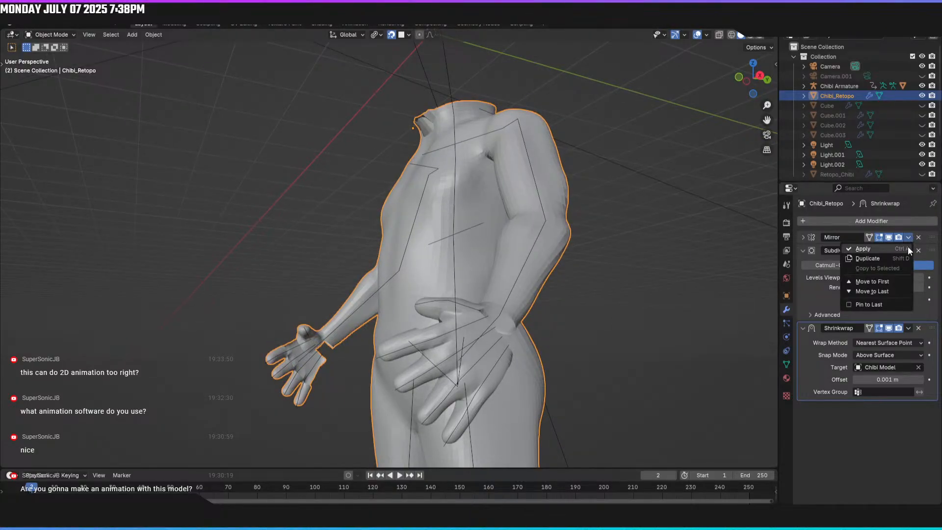
{"action": "left_click", "coordinate": [908, 247]}
{"action": "left_click", "coordinate": [909, 238]}
{"action": "left_click", "coordinate": [907, 247]}
{"action": "left_click", "coordinate": [908, 237]}
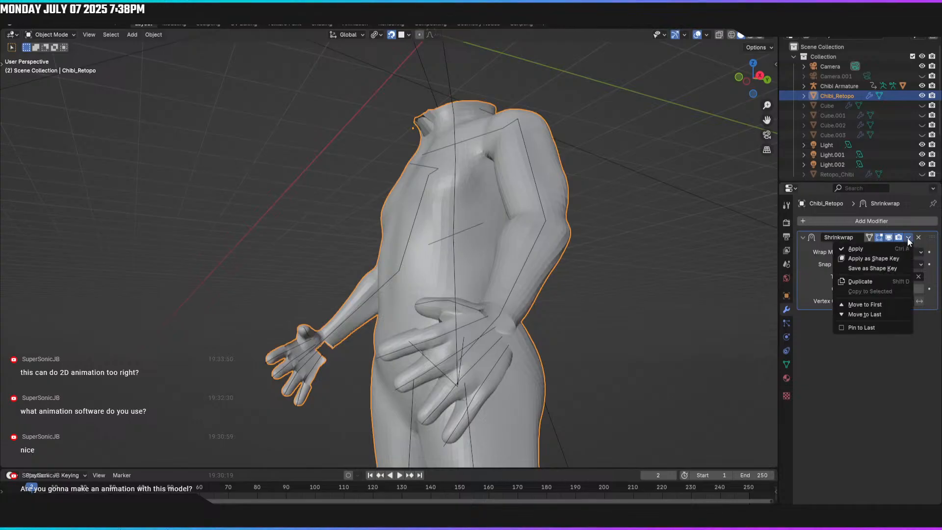
{"action": "left_click", "coordinate": [904, 246]}
{"action": "left_click", "coordinate": [392, 34]}
Step: Compare the armature's alignment with the Chibi_Retopo mesh across frames 1 to 3, ending at frame 2
{"action": "key", "text": "Left"}
{"action": "key", "text": "Right"}
{"action": "key", "text": "Left"}
{"action": "key", "text": "Right"}
{"action": "key", "text": "Right"}
{"action": "key", "text": "Right"}
{"action": "key", "text": "Left"}
{"action": "key", "text": "Left"}
{"action": "key", "text": "Left"}
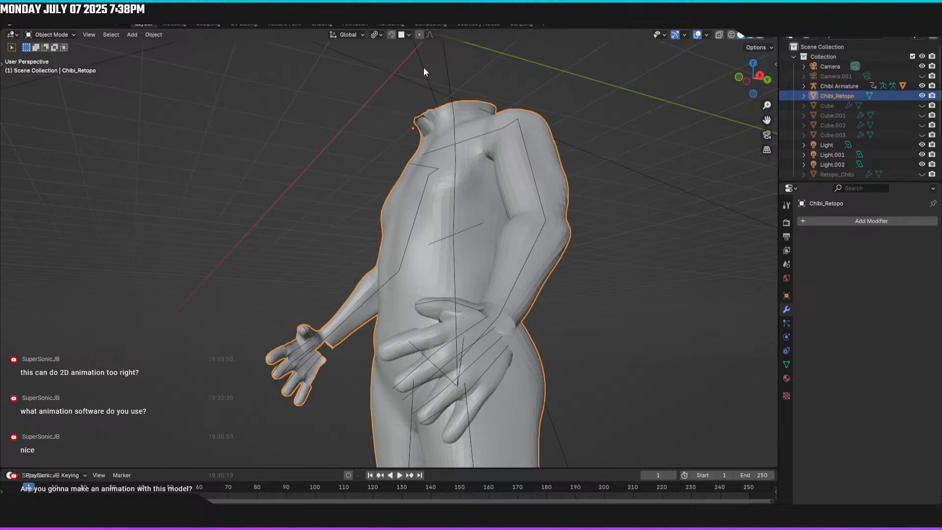
{"action": "key", "text": "Right"}
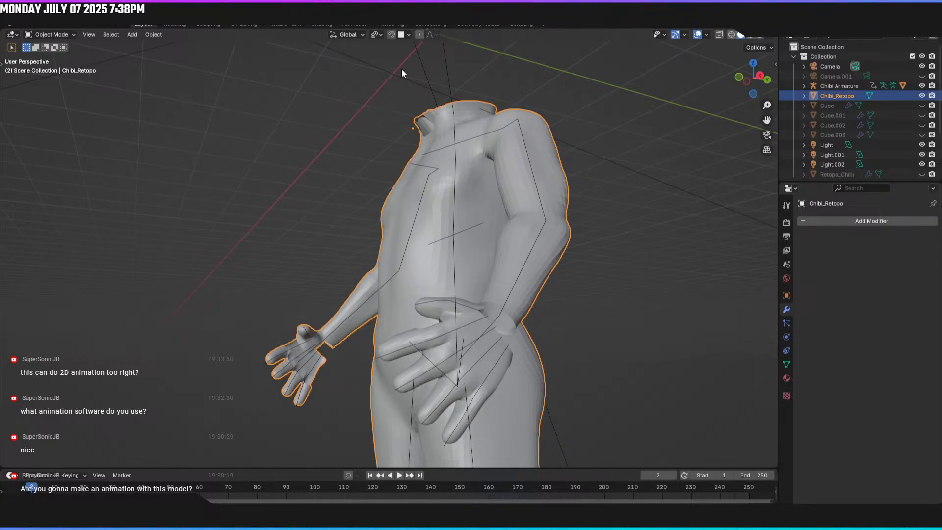
Step: Switch Chibi Armature to Pose Mode and apply the selected bones' pose at frame 2 as the rest pose
{"action": "left_click", "coordinate": [536, 243]}
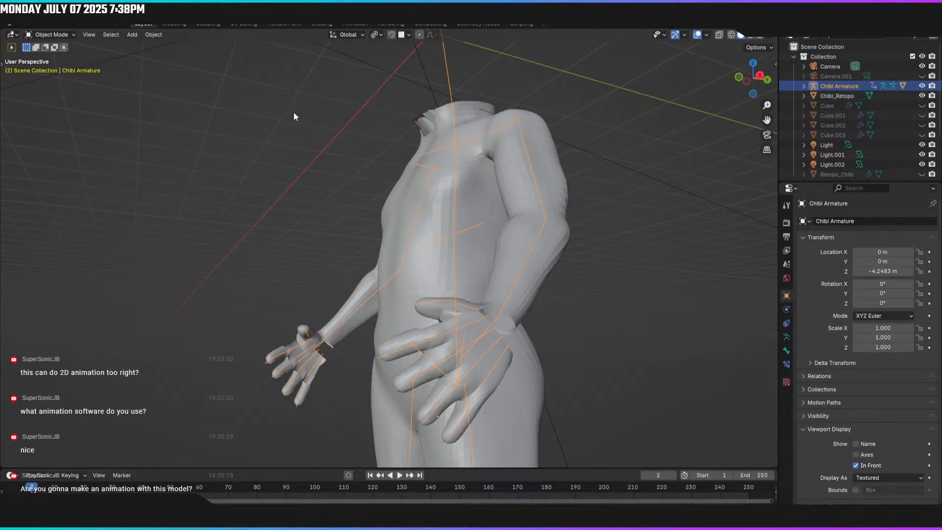
{"action": "left_click", "coordinate": [54, 36]}
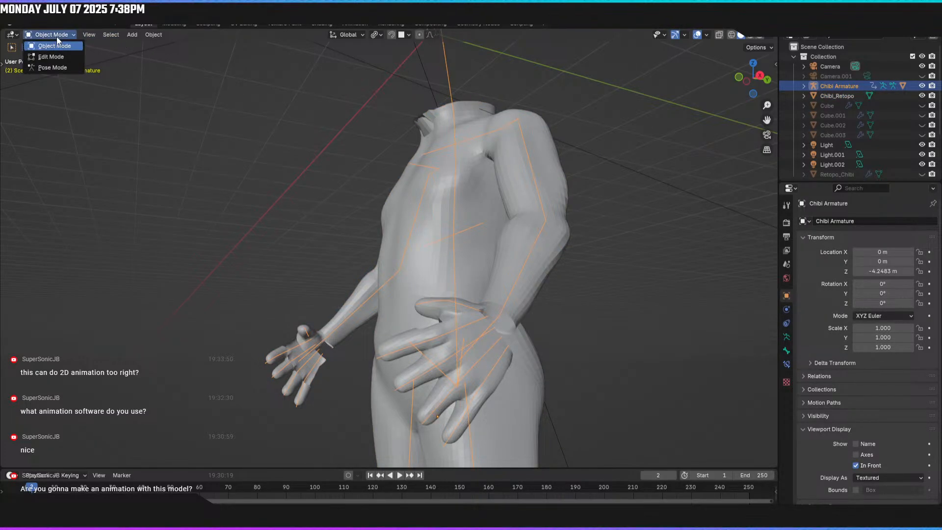
{"action": "left_click", "coordinate": [57, 65]}
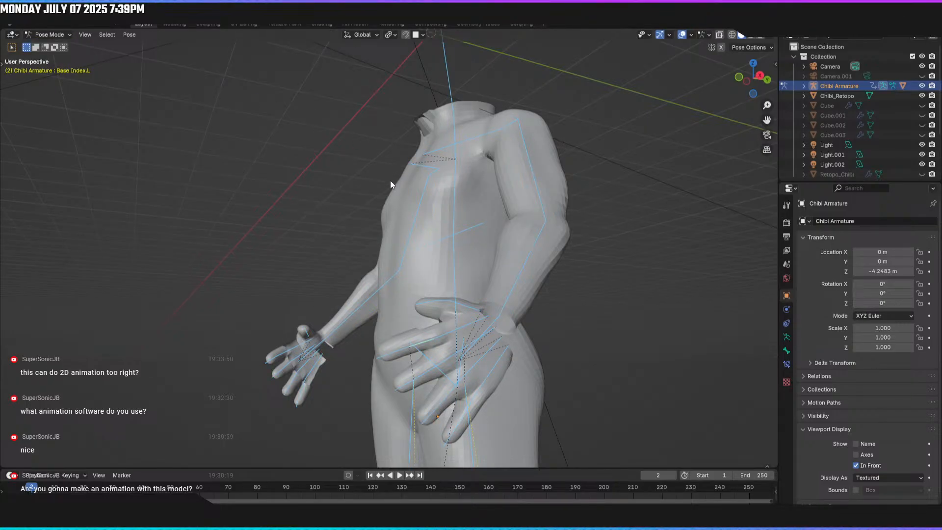
{"action": "key", "text": "KP_1"}
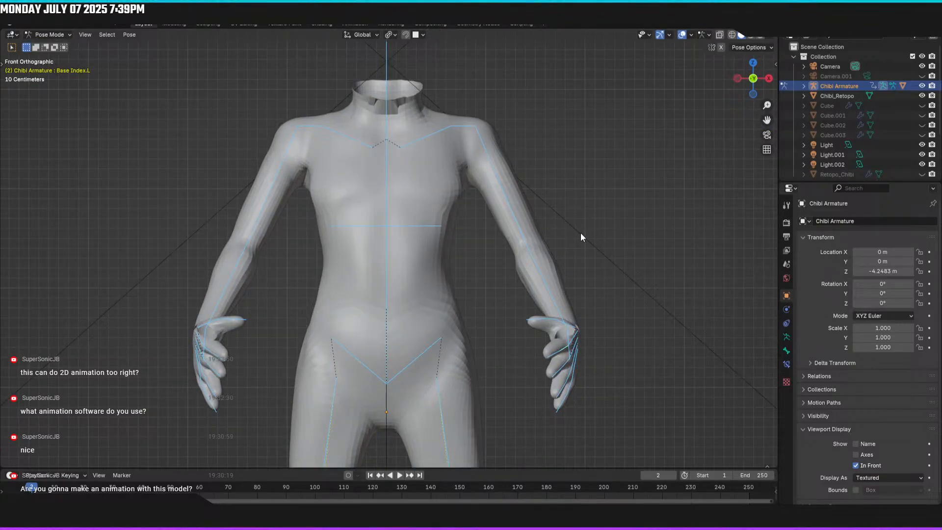
{"action": "key", "text": "ctrl+a"}
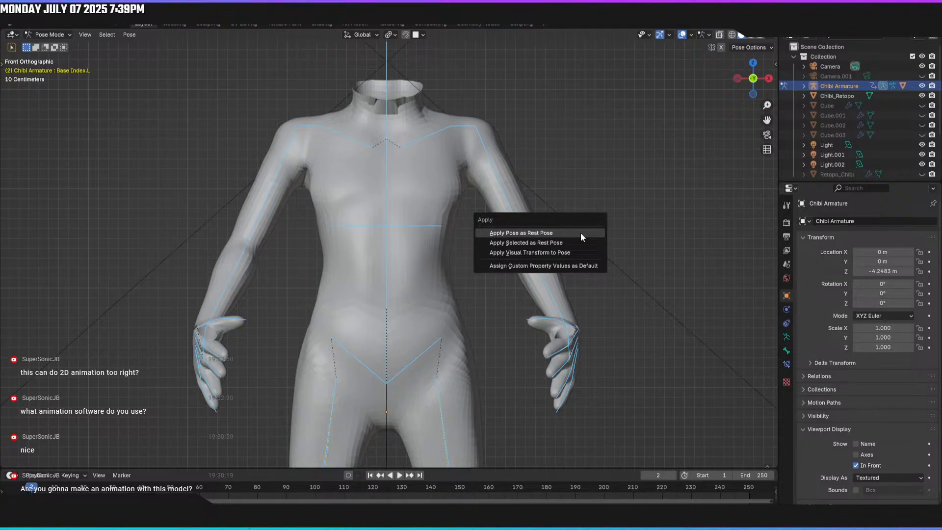
{"action": "left_click", "coordinate": [546, 243]}
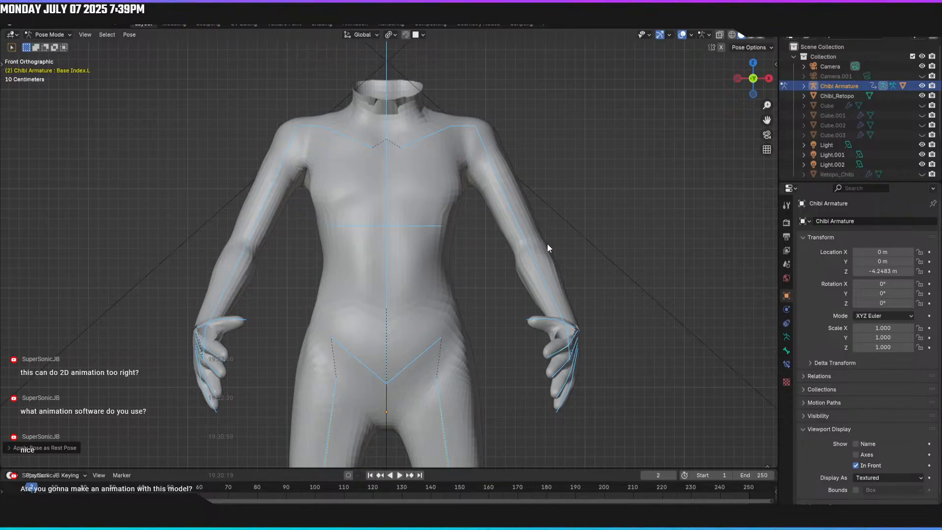
Step: Check the armature's new rest pose against the body at frames 1 to 3 from the front and side, ending at frame 1
{"action": "scroll", "coordinate": [526, 217], "scroll_direction": "down", "scroll_amount": 3}
{"action": "key", "text": "Left"}
{"action": "key", "text": "Right"}
{"action": "key", "text": "Right"}
{"action": "key", "text": "Left"}
{"action": "key", "text": "Left"}
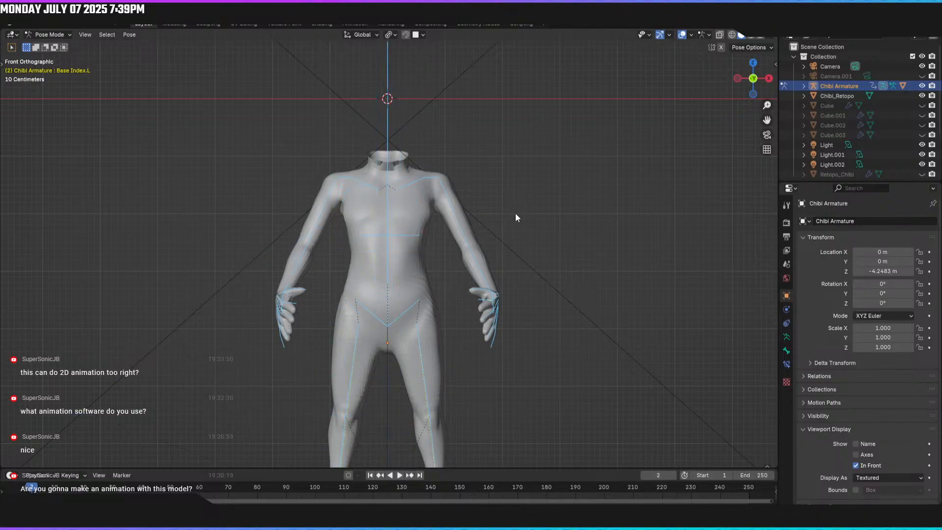
{"action": "key", "text": "Right"}
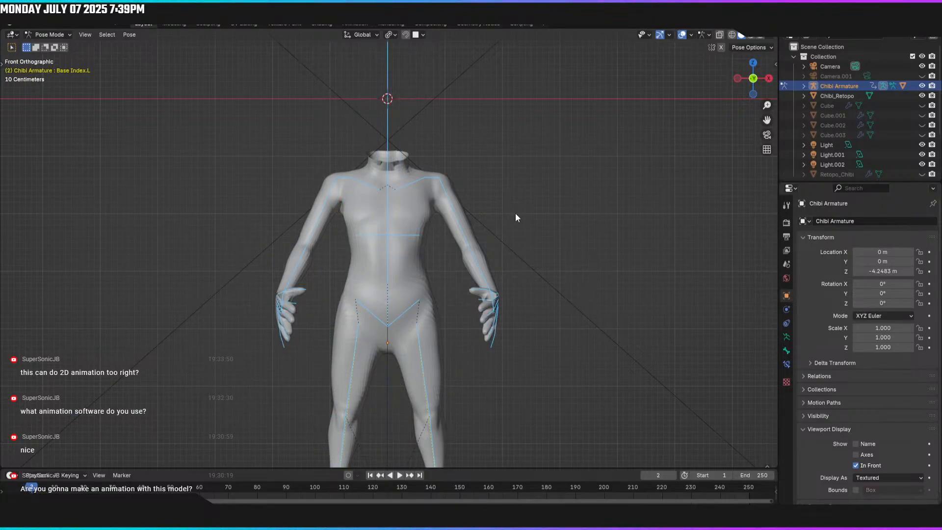
{"action": "middle_click_drag", "start_coordinate": [515, 213], "coordinate": [542, 260]}
{"action": "key", "text": "Left"}
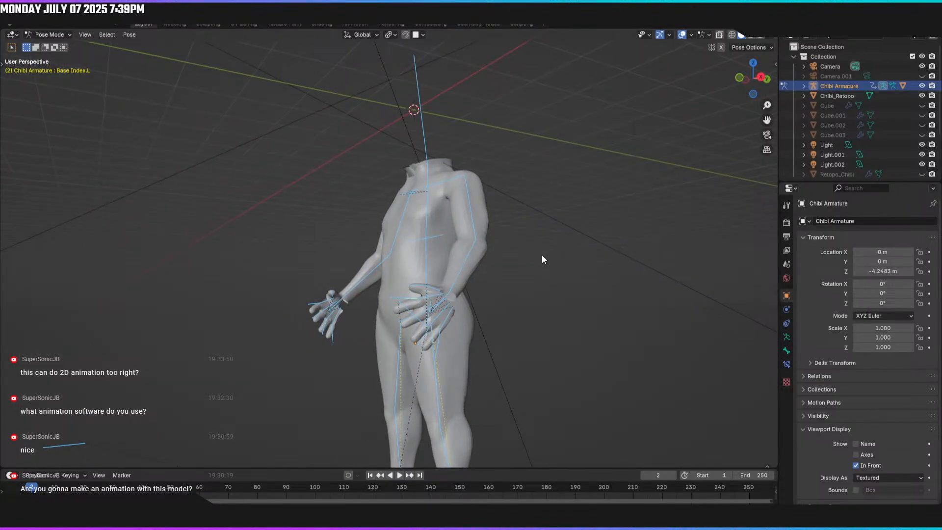
{"action": "key", "text": "Right"}
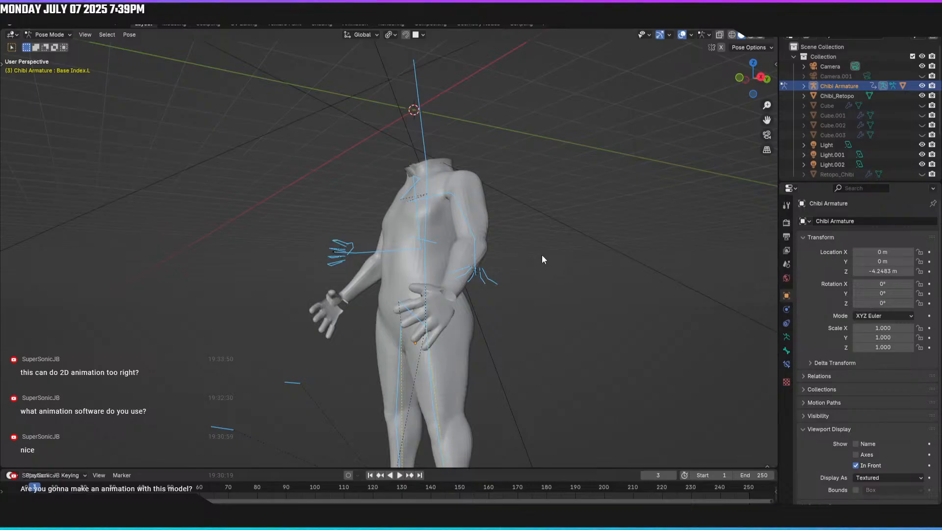
{"action": "key", "text": "Left"}
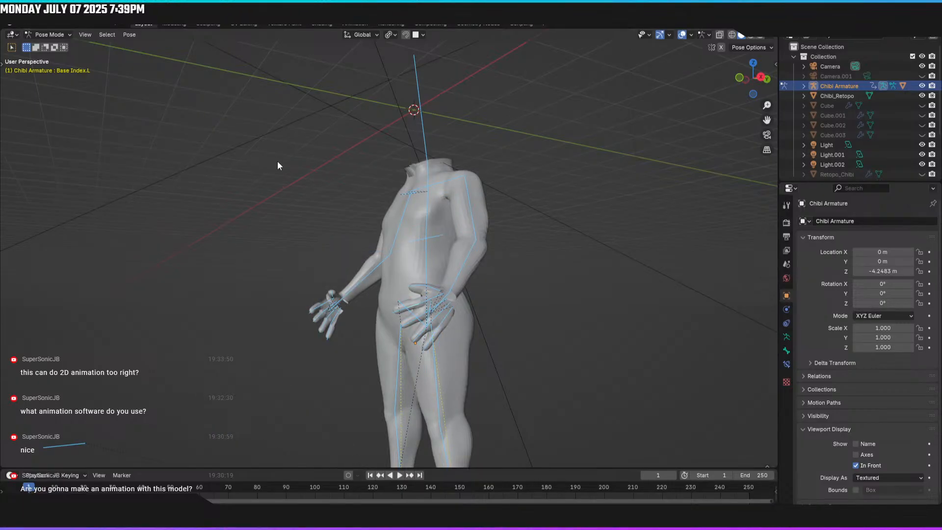
{"action": "key", "text": "Right"}
{"action": "key", "text": "Left"}
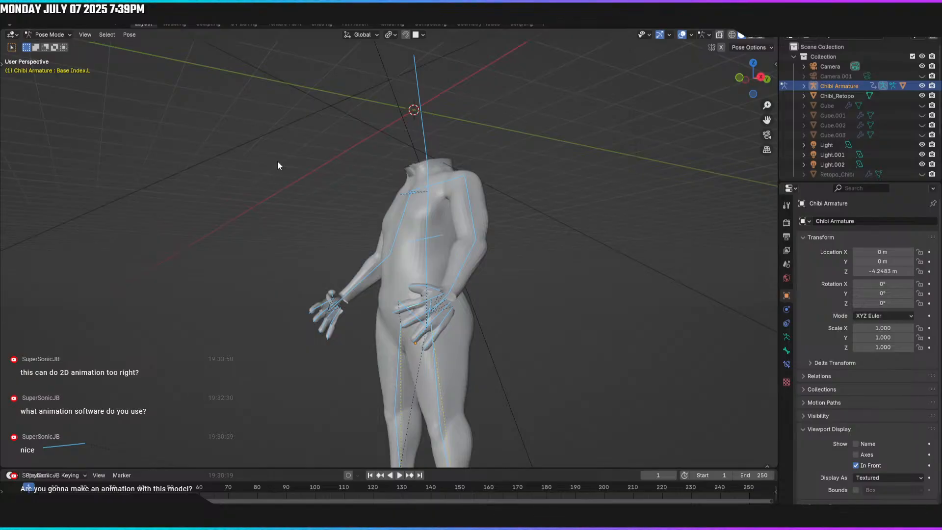
Step: Return to Object Mode and parent Chibi_Retopo to Chibi Armature with automatic weights
{"action": "key", "text": "KP_1"}
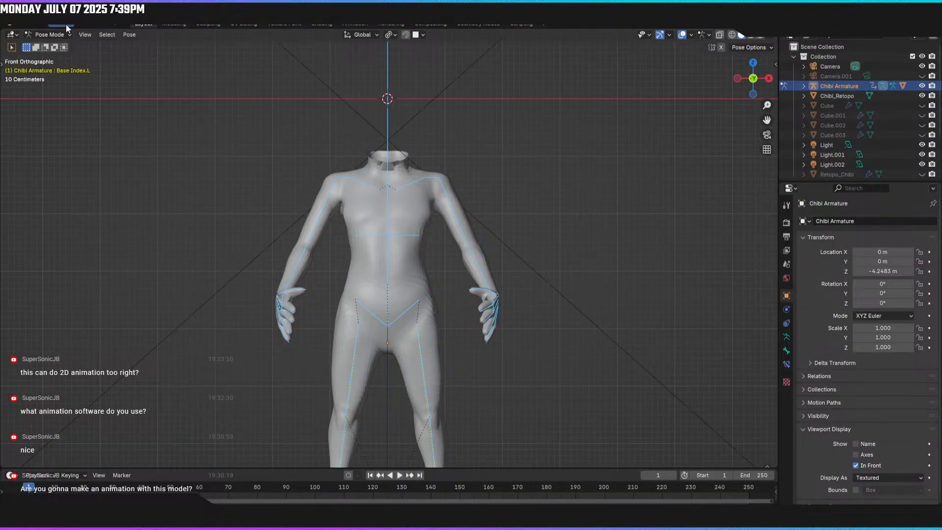
{"action": "left_click", "coordinate": [60, 36]}
{"action": "left_click", "coordinate": [63, 46]}
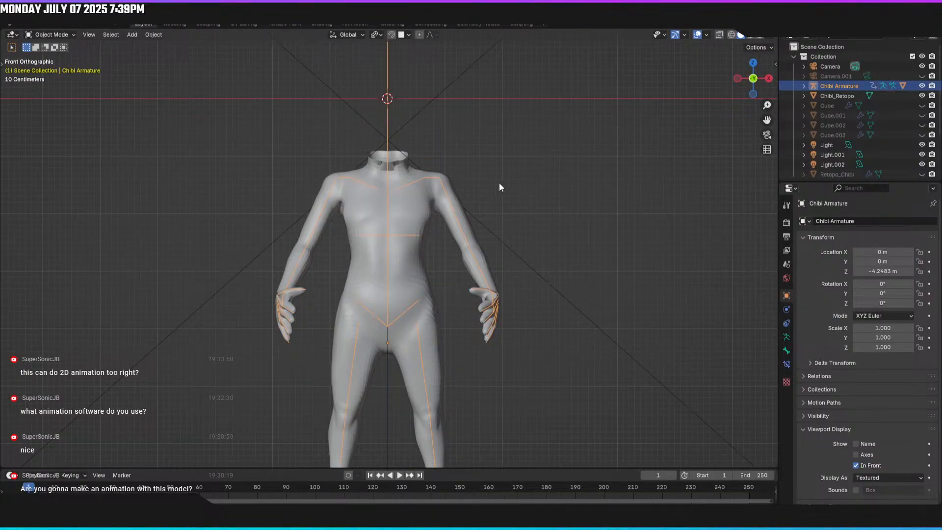
{"action": "left_click", "coordinate": [431, 182]}
{"action": "left_click", "coordinate": [432, 179], "text": "shift"}
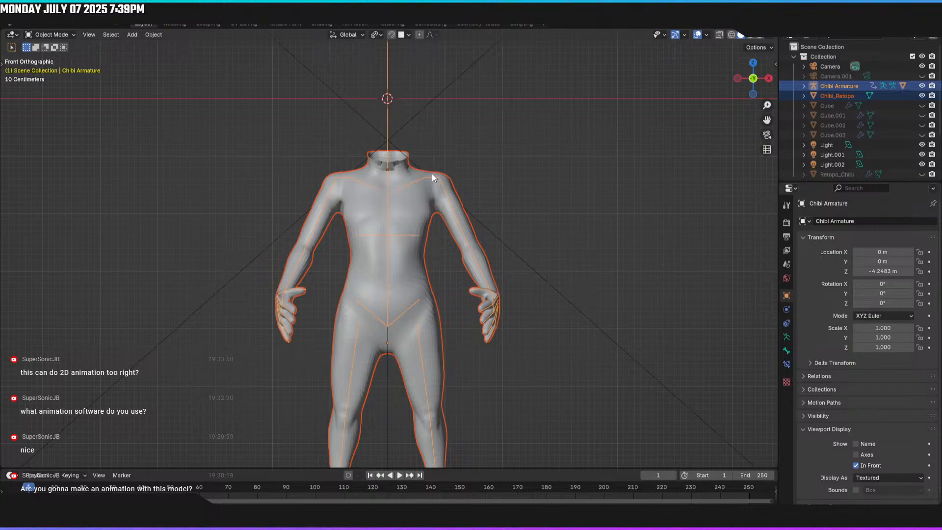
{"action": "key", "text": "ctrl+p"}
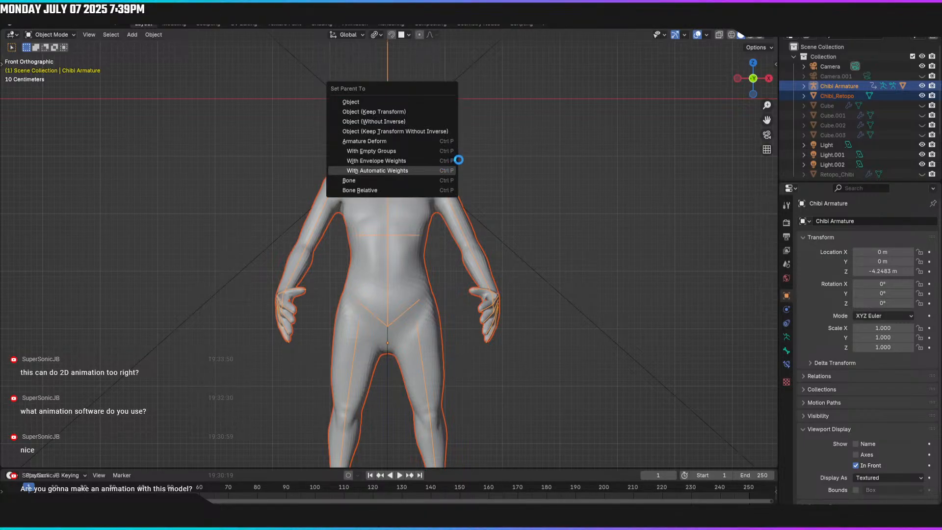
Step: Shade the selected body mesh smooth and deselect everything
{"action": "scroll", "coordinate": [496, 155], "scroll_direction": "down", "scroll_amount": 1}
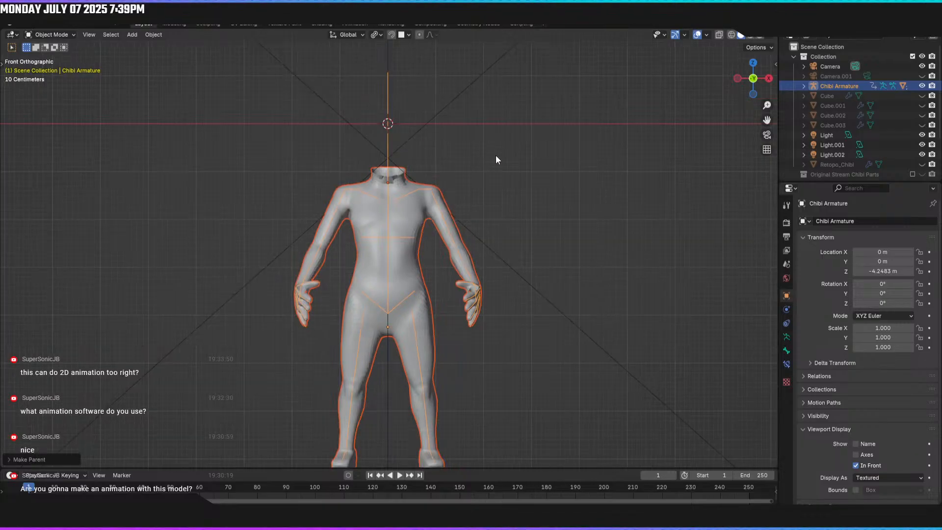
{"action": "left_click", "coordinate": [153, 34]}
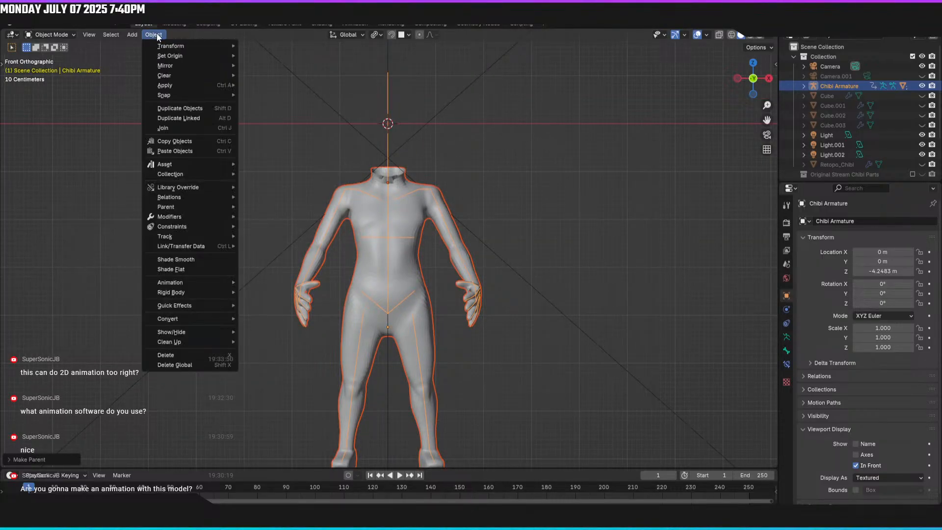
{"action": "left_click", "coordinate": [180, 258]}
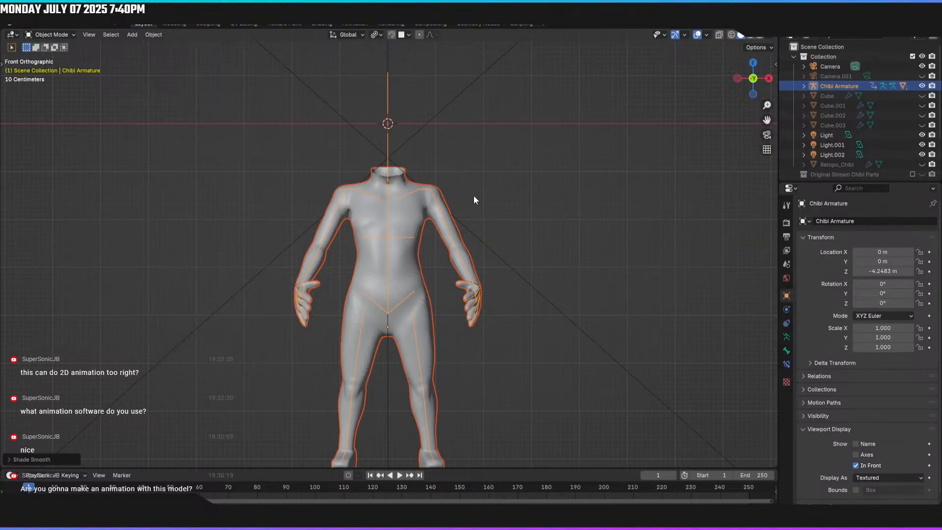
{"action": "left_click", "coordinate": [536, 157]}
Step: Examine how the rigged body deforms in the poses from frame 0 through frame 4, including shoulders, elbows and wrists
{"action": "middle_click_drag", "start_coordinate": [519, 154], "coordinate": [440, 148]}
{"action": "key", "text": "Left"}
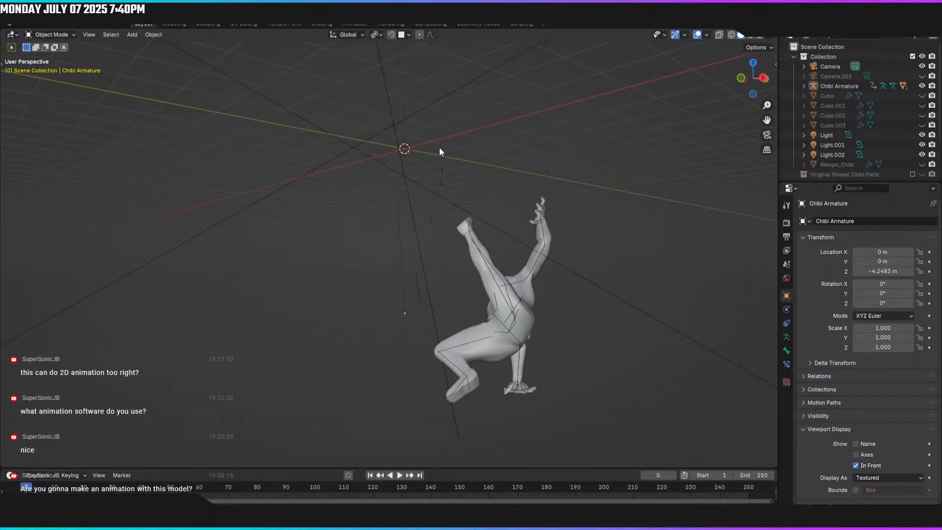
{"action": "middle_click_drag", "start_coordinate": [564, 187], "coordinate": [510, 268]}
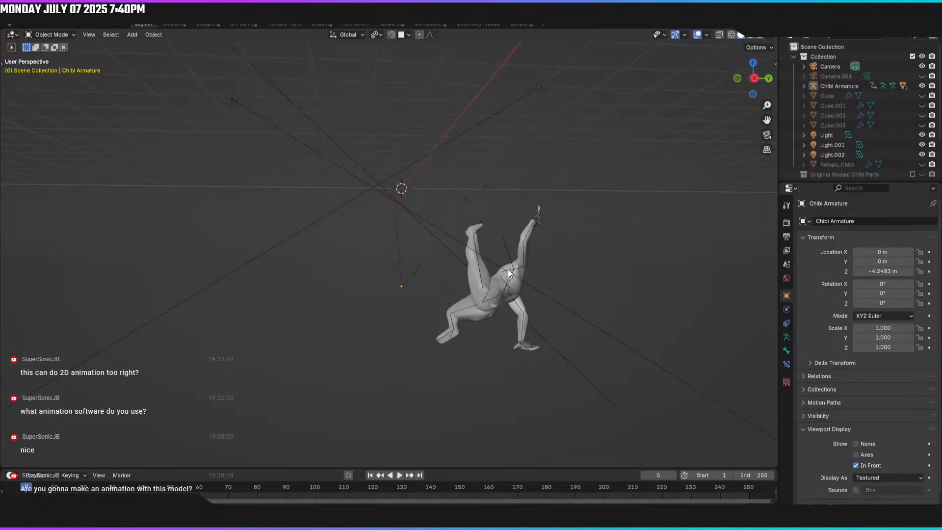
{"action": "key", "text": "Right"}
{"action": "scroll", "coordinate": [417, 245], "scroll_direction": "up", "scroll_amount": 4}
{"action": "key", "text": "Right"}
{"action": "middle_click_drag", "start_coordinate": [462, 269], "coordinate": [770, 272]}
{"action": "key", "text": "Right"}
{"action": "mouse_move", "coordinate": [487, 255]}
{"action": "middle_mouse_down"}
{"action": "mouse_move", "coordinate": [515, 267]}
{"action": "mouse_move", "coordinate": [502, 265]}
{"action": "middle_mouse_up"}
{"action": "key", "text": "Right"}
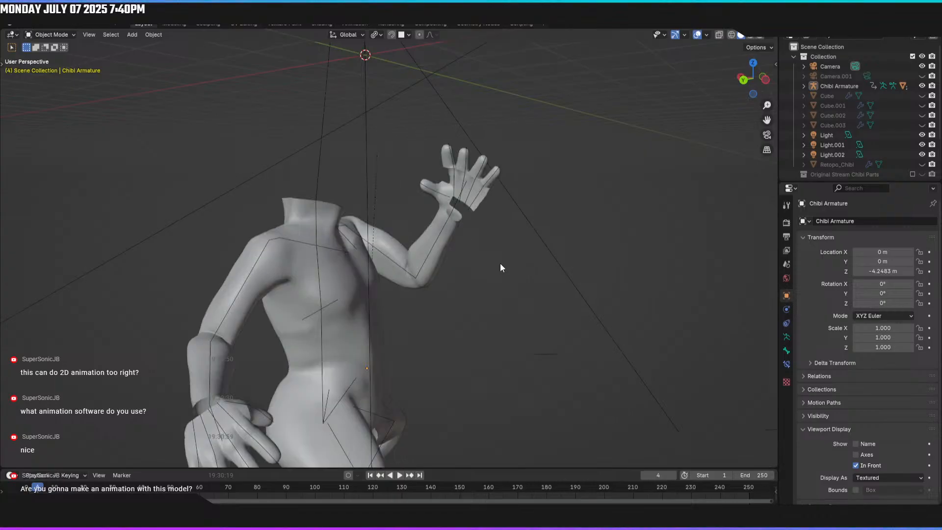
Step: Examine the full-body deformation in the poses at frames 4 and 5, and return to frame 1 in front view
{"action": "middle_click_drag", "start_coordinate": [517, 88], "coordinate": [436, 259]}
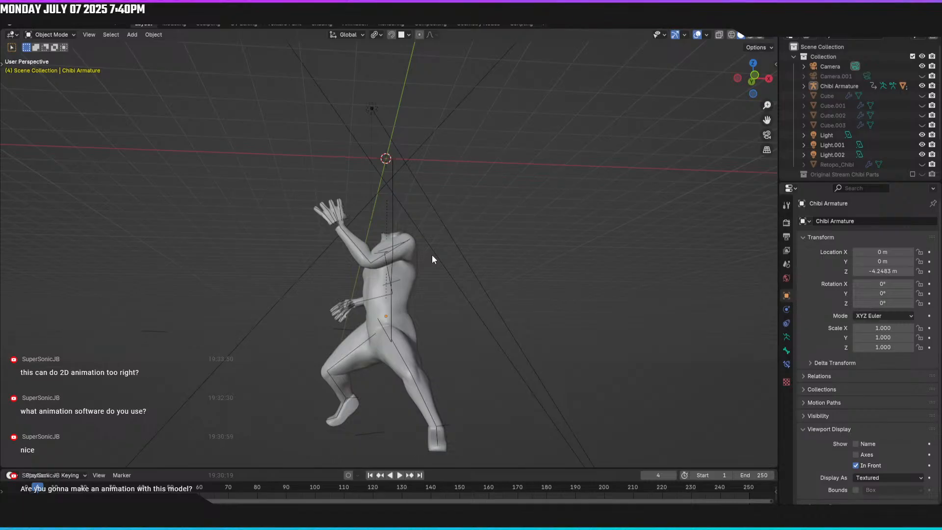
{"action": "key", "text": "Right"}
{"action": "mouse_move", "coordinate": [431, 256]}
{"action": "middle_mouse_down"}
{"action": "mouse_move", "coordinate": [428, 236]}
{"action": "mouse_move", "coordinate": [563, 269]}
{"action": "mouse_move", "coordinate": [257, 267]}
{"action": "mouse_move", "coordinate": [427, 263]}
{"action": "middle_mouse_up"}
{"action": "key", "text": "Left"}
{"action": "key", "text": "Left"}
{"action": "key", "text": "Left"}
{"action": "key", "text": "Left"}
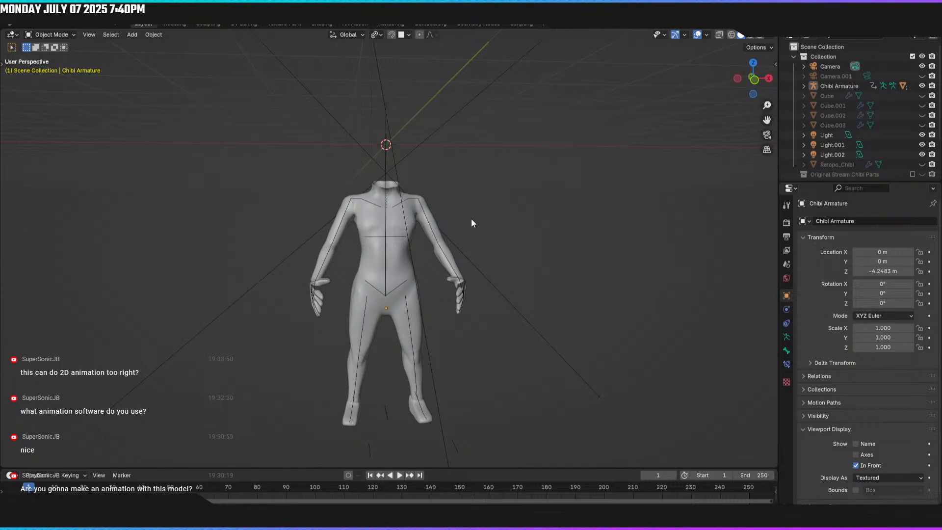
{"action": "key", "text": "KP_1"}
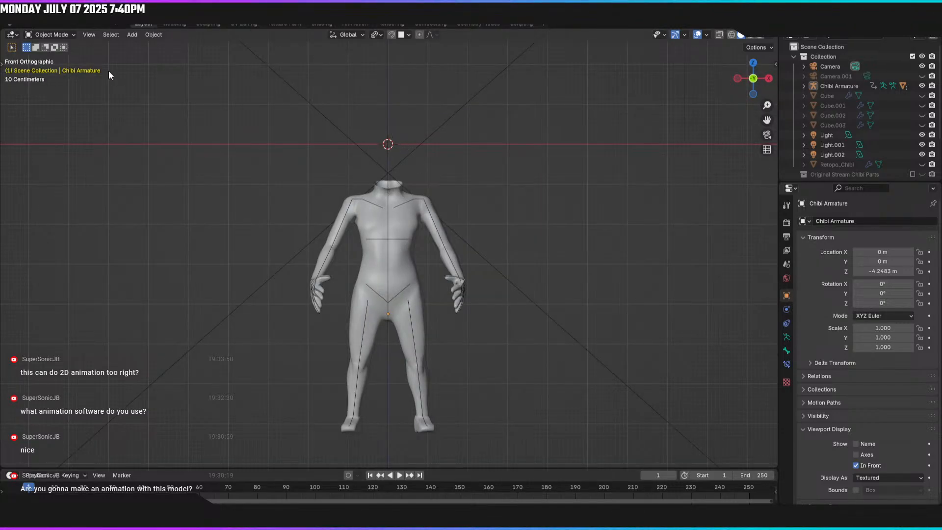
Step: Reopen the recent Chibi Sculpture (Stream Branched Version).blend file without saving the changes
{"action": "left_click", "coordinate": [22, 23]}
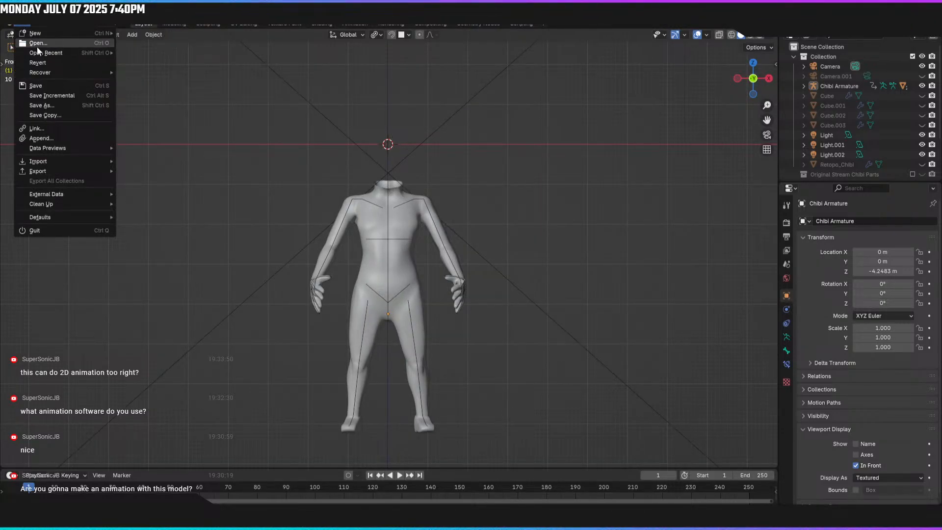
{"action": "mouse_move", "coordinate": [90, 52]}
{"action": "left_click", "coordinate": [208, 55]}
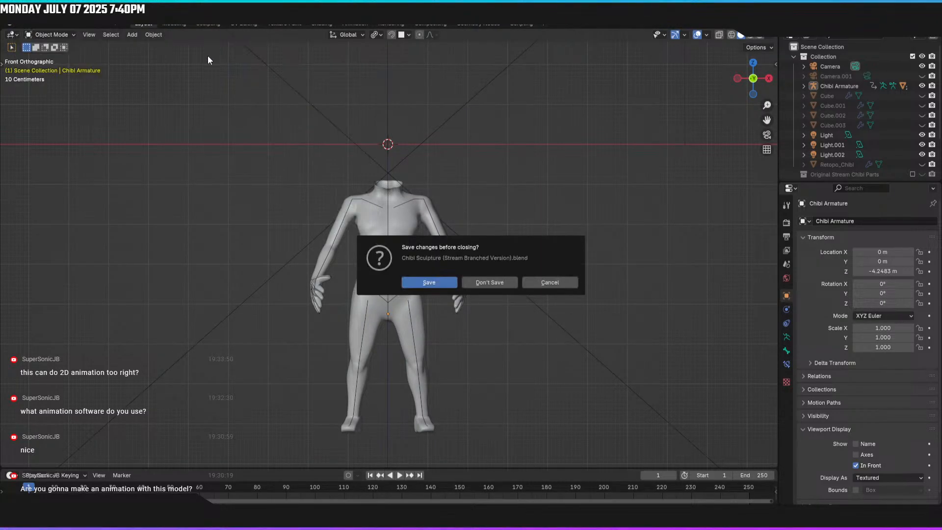
{"action": "left_click", "coordinate": [489, 282]}
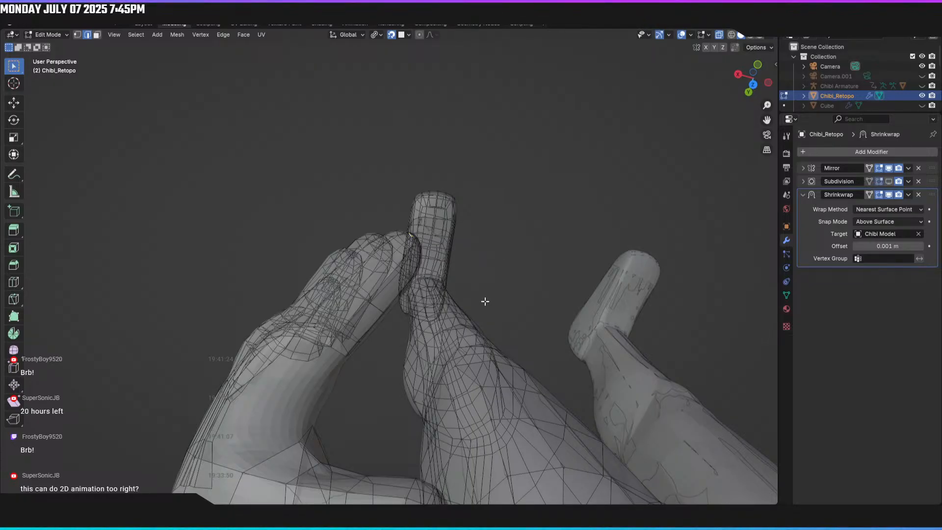
Step: Extrude the open retopology edge below the outermost finger's base by about 0.07 m to start a face strip across the hand
{"action": "scroll", "coordinate": [410, 354], "scroll_direction": "up", "scroll_amount": 5}
{"action": "middle_click_drag", "start_coordinate": [411, 353], "coordinate": [395, 383]}
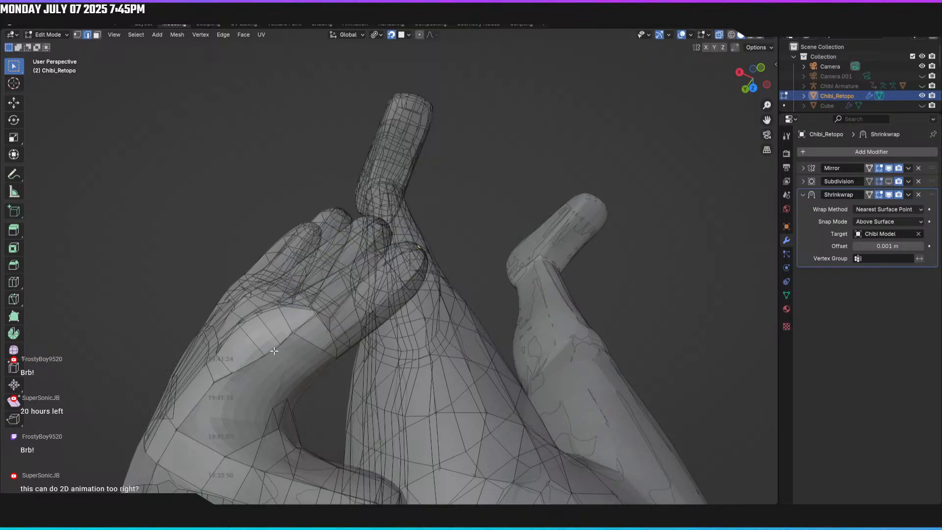
{"action": "key", "text": "1"}
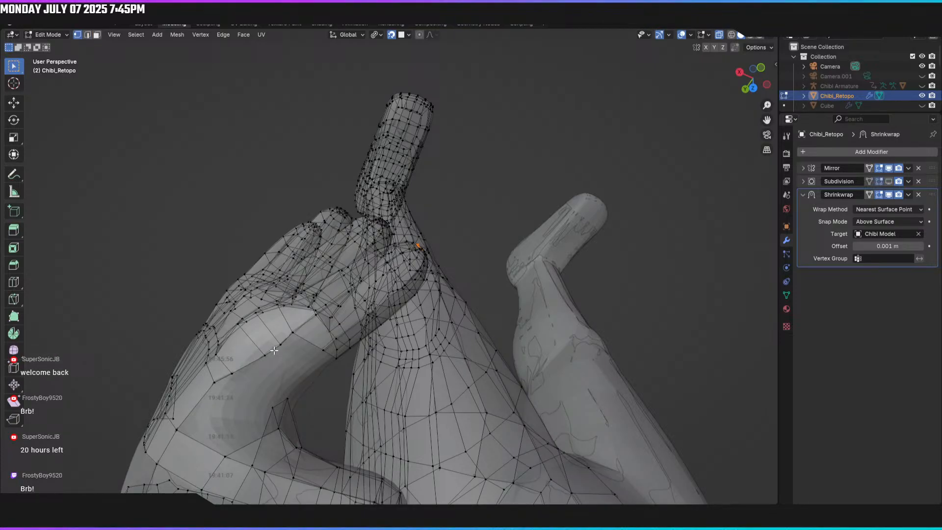
{"action": "key", "text": "2"}
{"action": "middle_click_drag", "start_coordinate": [273, 350], "coordinate": [324, 379]}
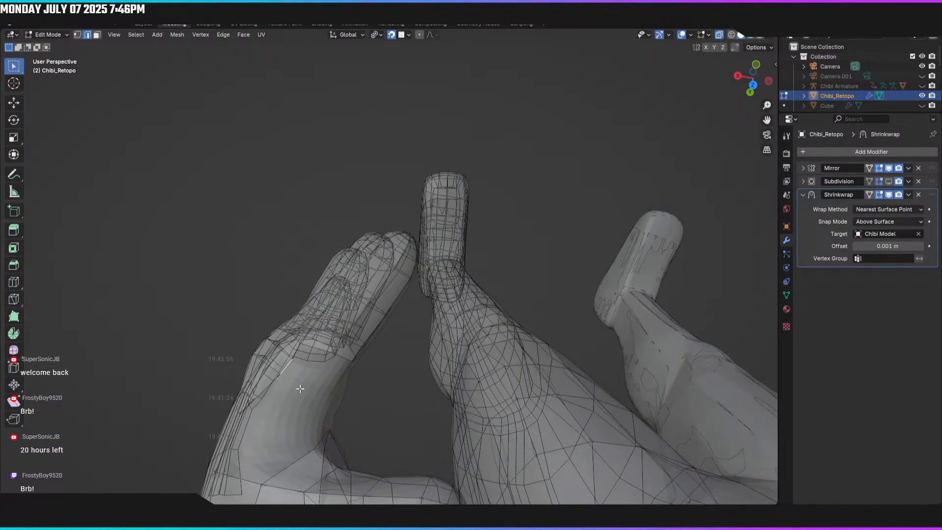
{"action": "key", "text": "g"}
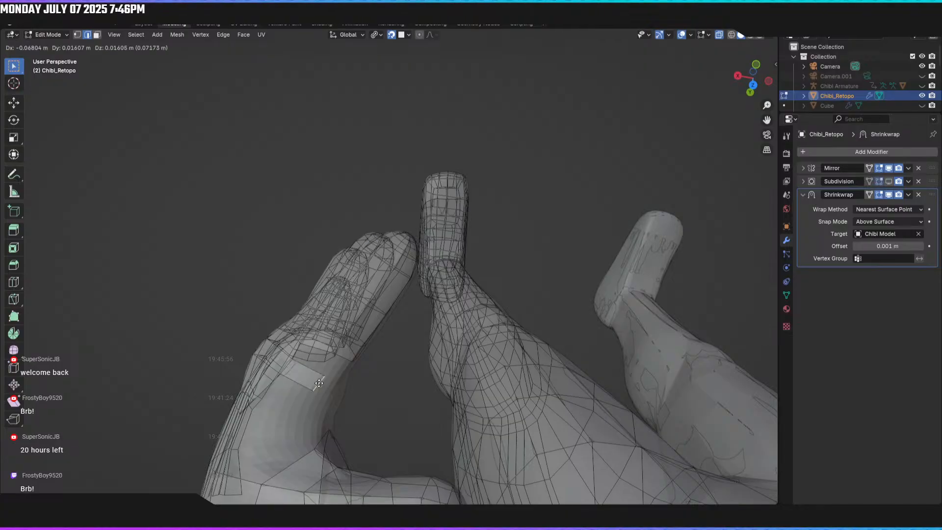
{"action": "left_click", "coordinate": [319, 382]}
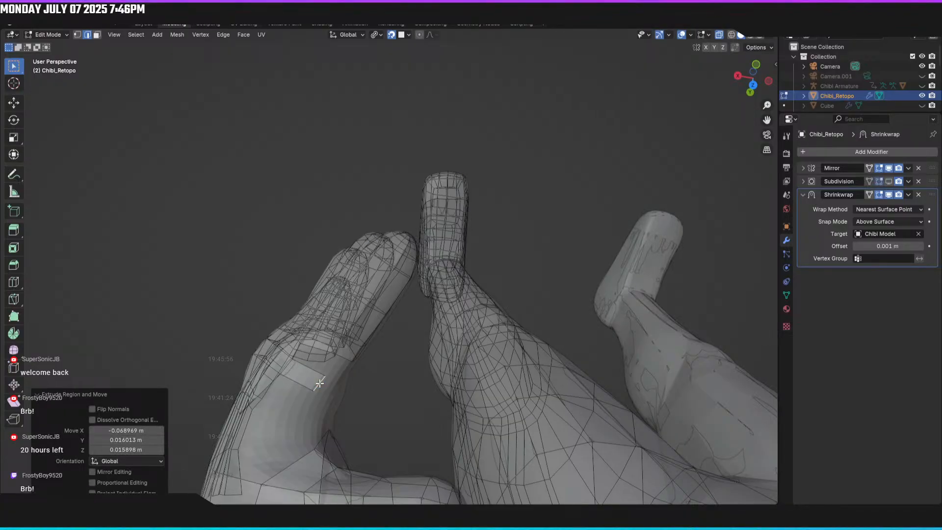
{"action": "left_click", "coordinate": [319, 382]}
Step: Reposition the new face's vertices along the side of the hand so they follow the sculpted surface
{"action": "middle_click_drag", "start_coordinate": [320, 383], "coordinate": [444, 282]}
{"action": "middle_click_drag", "start_coordinate": [439, 211], "coordinate": [380, 122]}
{"action": "key", "text": "1"}
{"action": "left_click_drag", "start_coordinate": [489, 187], "coordinate": [483, 191]}
{"action": "middle_click_drag", "start_coordinate": [482, 190], "coordinate": [460, 257]}
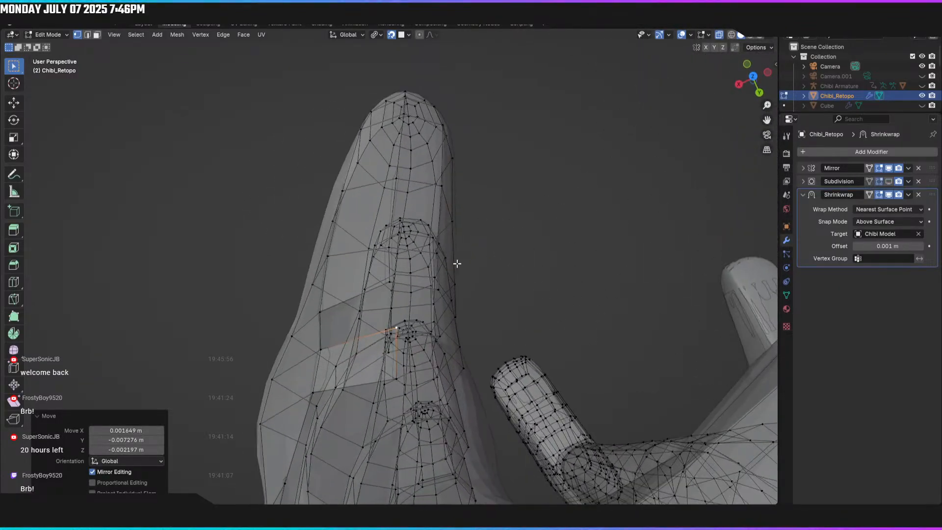
{"action": "left_click_drag", "start_coordinate": [391, 331], "coordinate": [390, 331]}
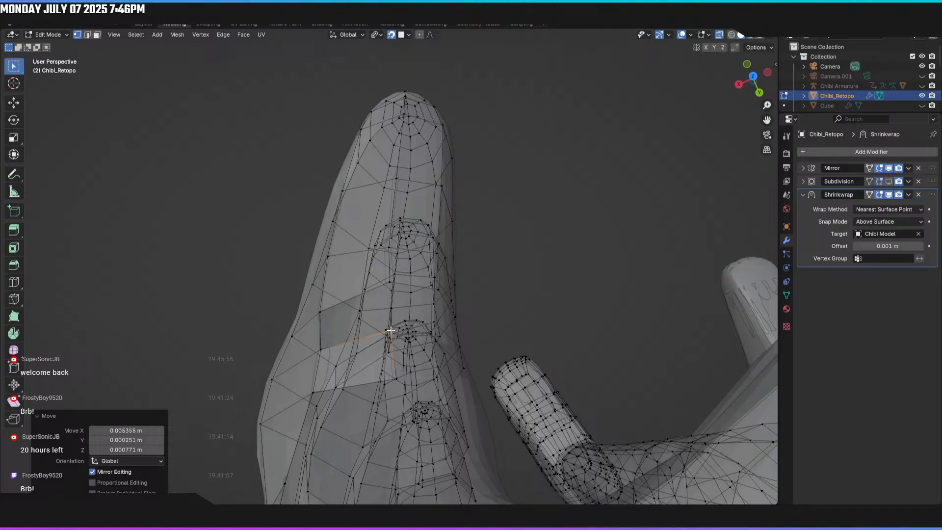
{"action": "left_click_drag", "start_coordinate": [395, 376], "coordinate": [391, 381]}
{"action": "middle_click_drag", "start_coordinate": [391, 381], "coordinate": [448, 311]}
{"action": "left_click_drag", "start_coordinate": [404, 289], "coordinate": [404, 297]}
{"action": "middle_click_drag", "start_coordinate": [425, 312], "coordinate": [383, 321]}
Step: Extrude the end edge of the hand strip by about 0.045 m to add another face
{"action": "key", "text": "2"}
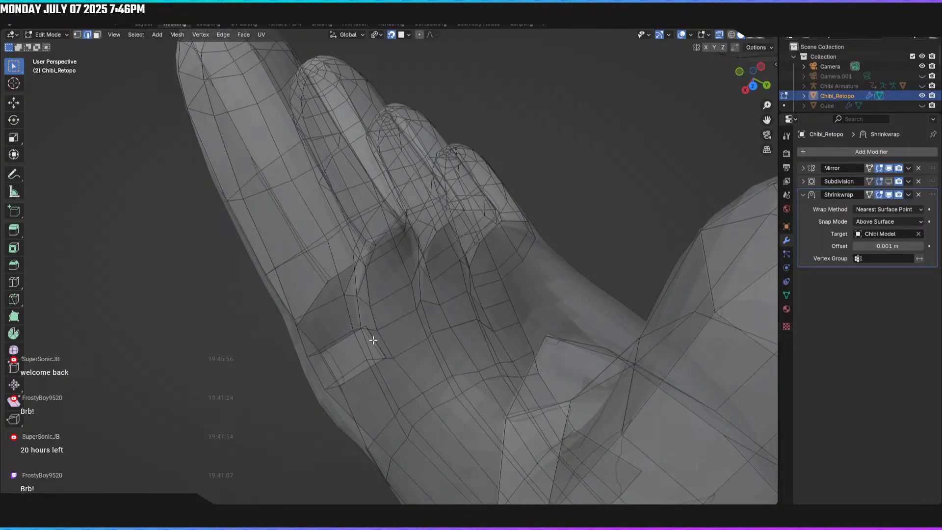
{"action": "mouse_move", "coordinate": [382, 341]}
{"action": "middle_mouse_down"}
{"action": "mouse_move", "coordinate": [387, 330]}
{"action": "mouse_move", "coordinate": [371, 338]}
{"action": "middle_mouse_up"}
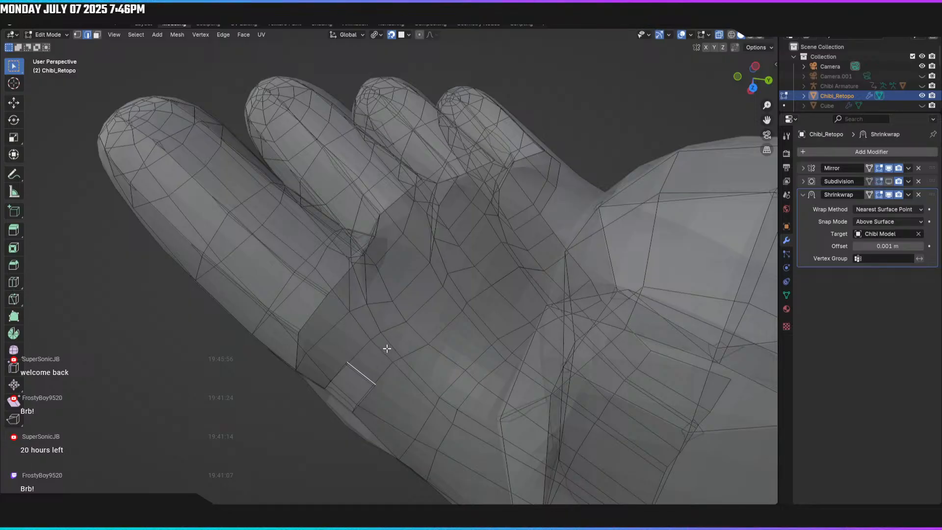
{"action": "key", "text": "e"}
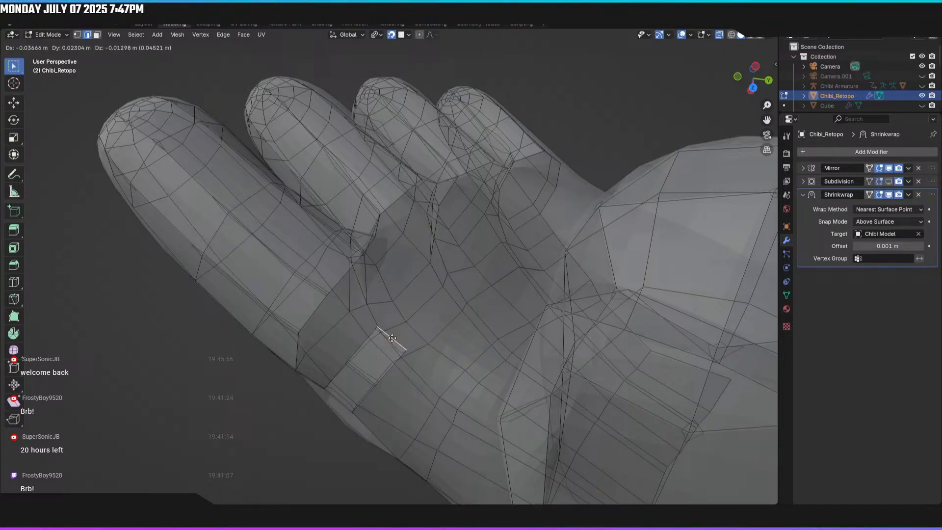
{"action": "left_click", "coordinate": [395, 349]}
{"action": "middle_click_drag", "start_coordinate": [395, 348], "coordinate": [356, 375]}
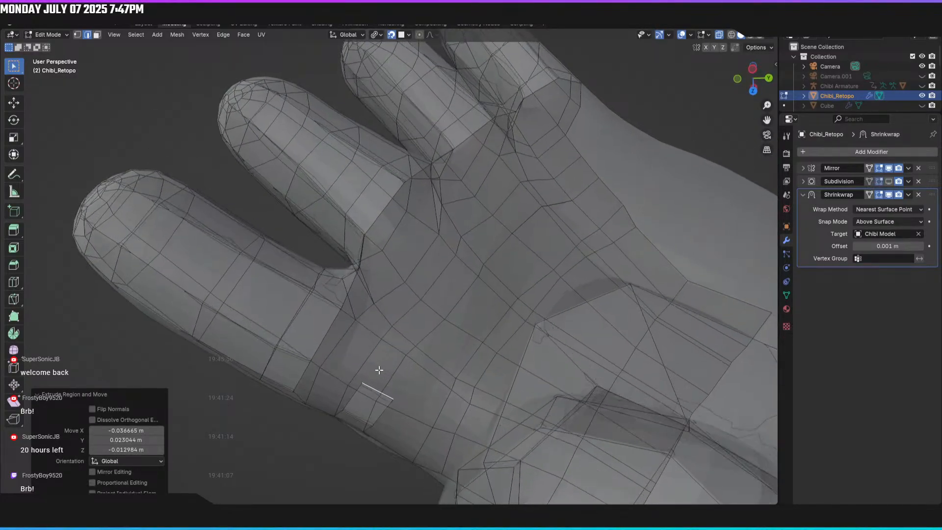
Step: Nudge both corner vertices of the second strip face to even out its shape
{"action": "key", "text": "1"}
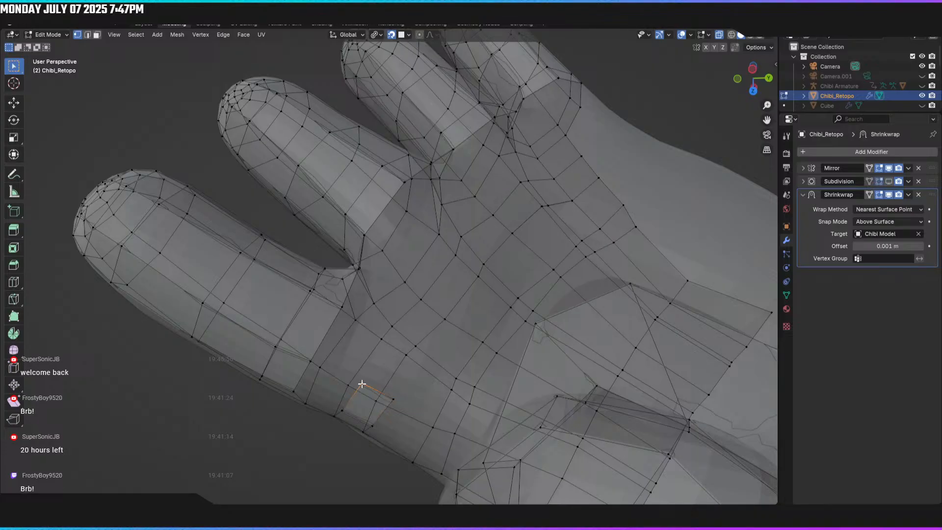
{"action": "key", "text": "g"}
{"action": "left_click", "coordinate": [360, 386]}
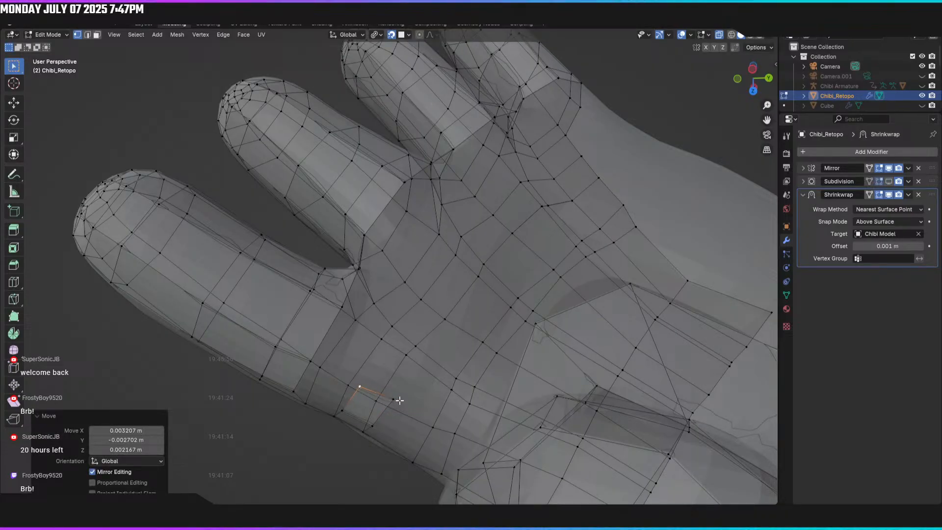
{"action": "key", "text": "g"}
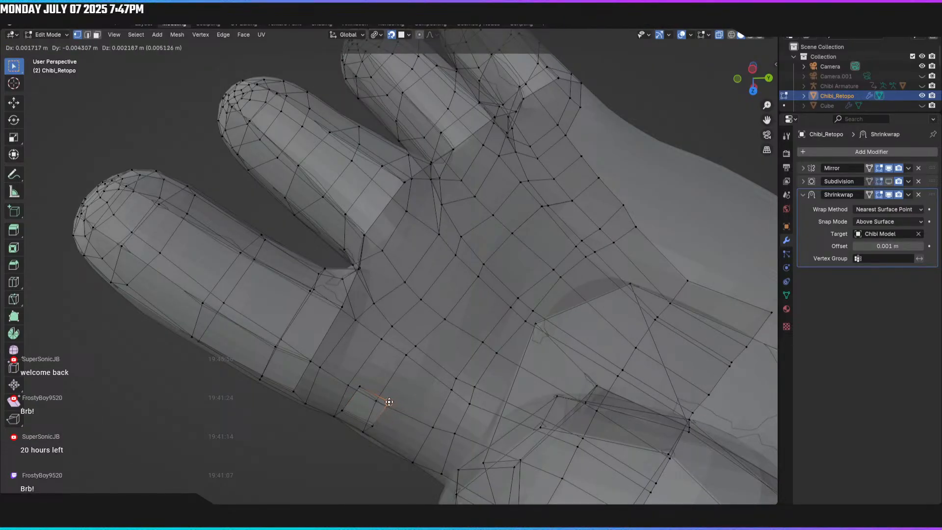
{"action": "left_click", "coordinate": [389, 402]}
Step: Extrude the strip's leading edge by about 0.067 m below the outermost finger
{"action": "middle_click_drag", "start_coordinate": [387, 397], "coordinate": [359, 428]}
{"action": "key", "text": "2"}
{"action": "left_click", "coordinate": [354, 427]}
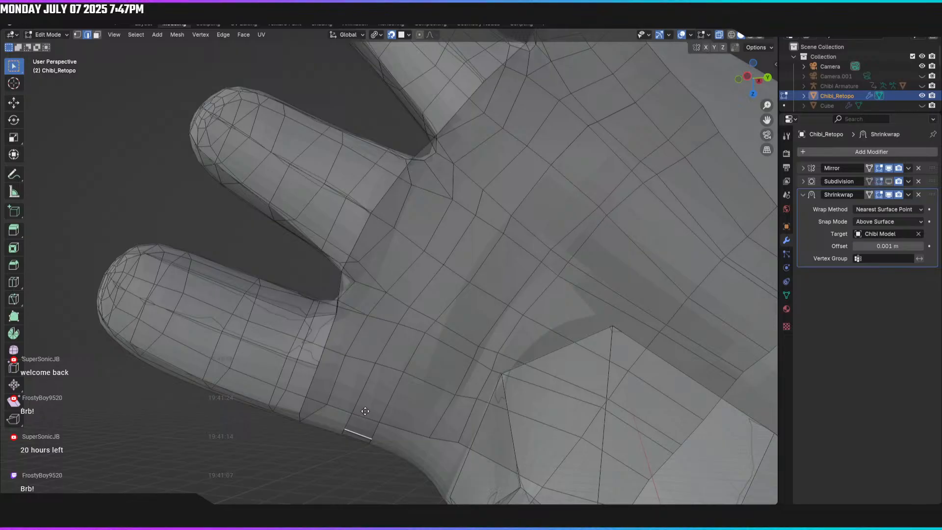
{"action": "key", "text": "g"}
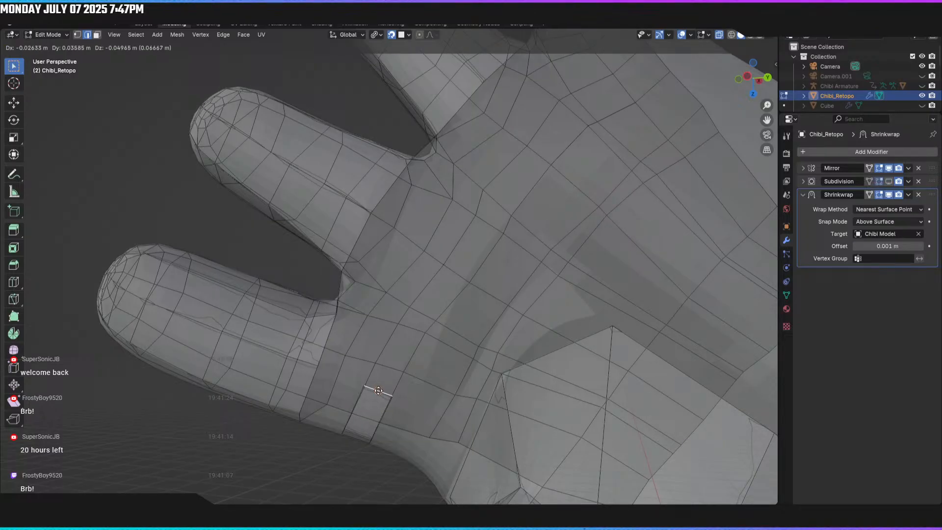
{"action": "left_click", "coordinate": [378, 390]}
Step: Move both leading vertices of the third strip face to narrow it and align it with the finger base
{"action": "middle_click_drag", "start_coordinate": [378, 391], "coordinate": [401, 391]}
{"action": "key", "text": "1"}
{"action": "key", "text": "g"}
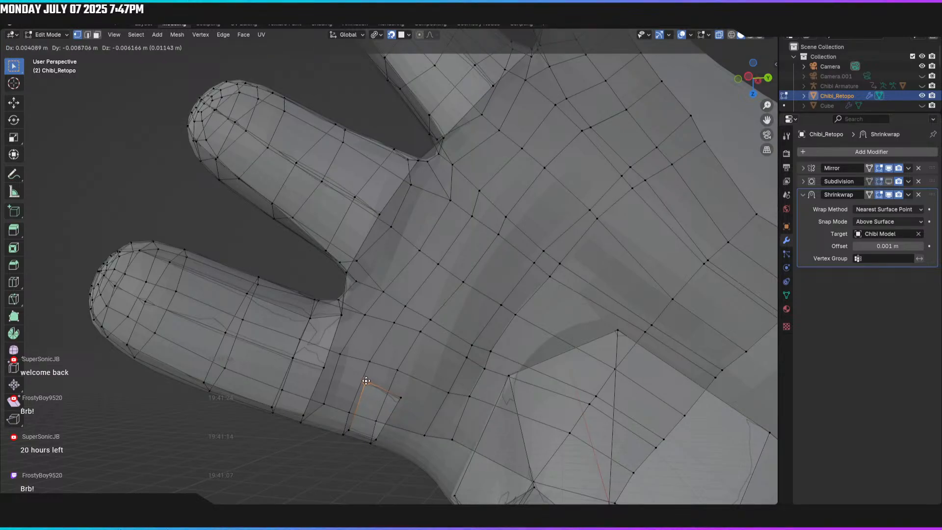
{"action": "left_click", "coordinate": [366, 383]}
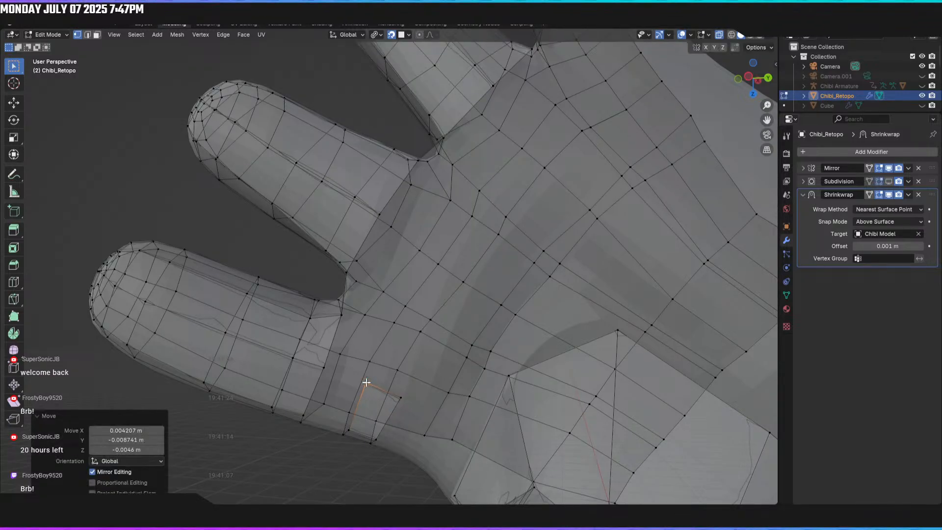
{"action": "left_click", "coordinate": [403, 399]}
{"action": "key", "text": "g"}
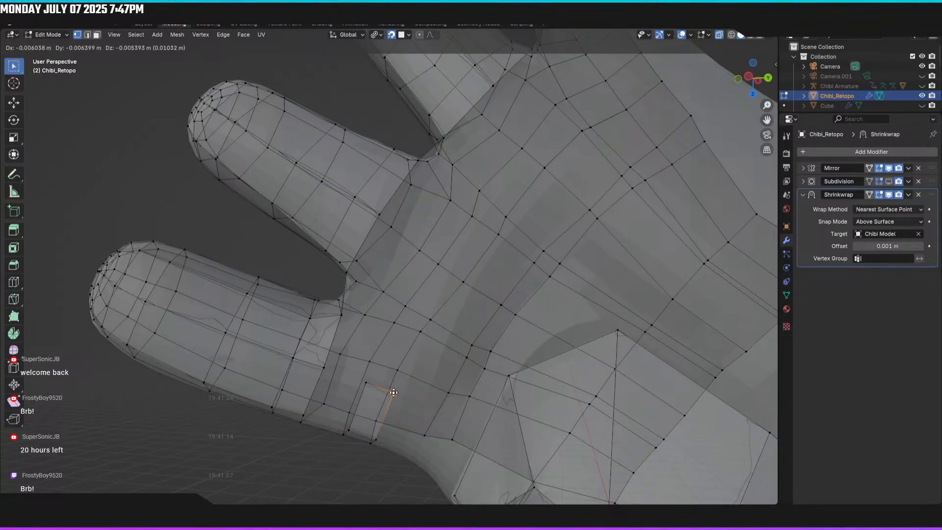
{"action": "left_click", "coordinate": [394, 392]}
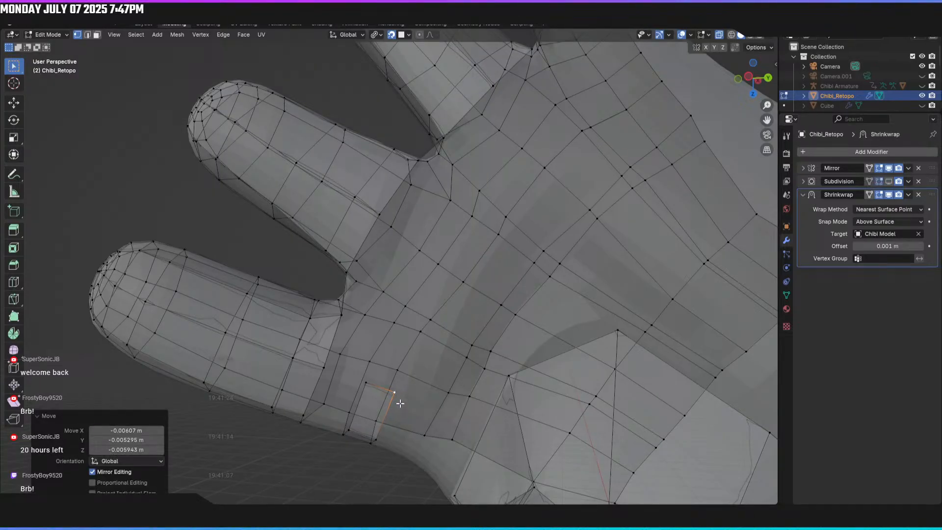
Step: Extrude the strip's end edge farther across the hand, toward the gap between the two outer fingers
{"action": "middle_click_drag", "start_coordinate": [370, 369], "coordinate": [361, 387]}
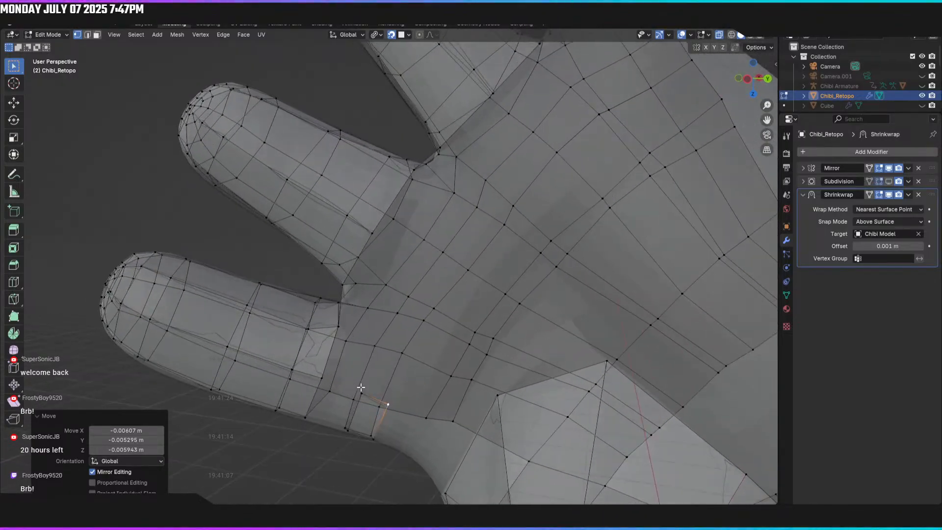
{"action": "key", "text": "2"}
{"action": "left_click", "coordinate": [371, 396]}
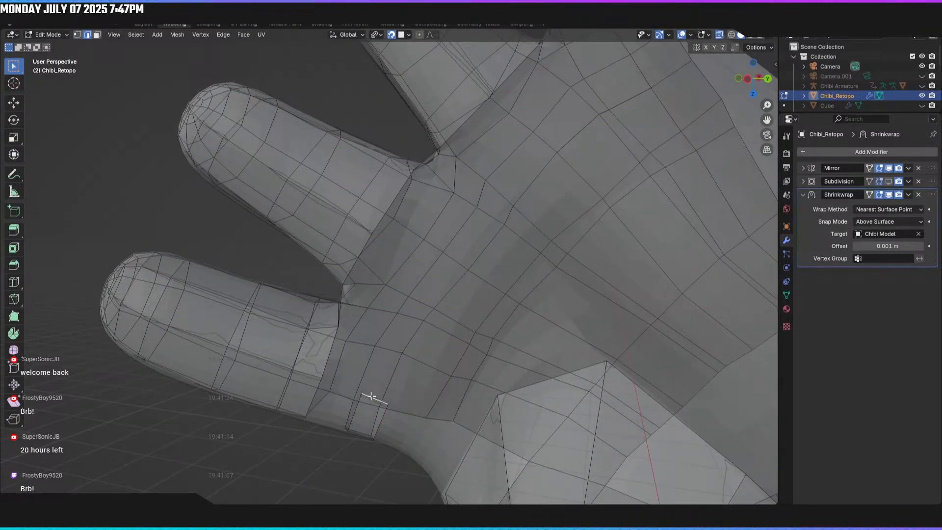
{"action": "key", "text": "g"}
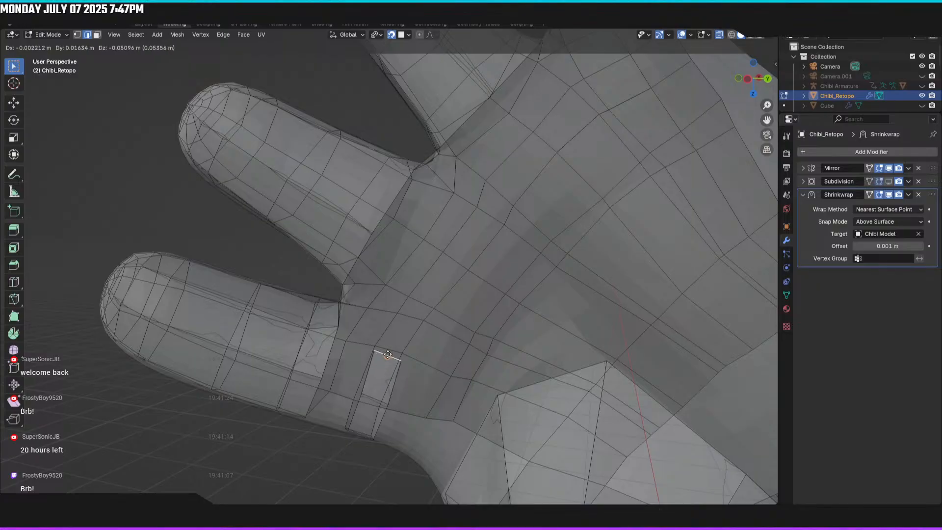
{"action": "left_click", "coordinate": [389, 349]}
Step: Fine-tune both end vertices of the newest strip face near the finger gap
{"action": "key", "text": "1"}
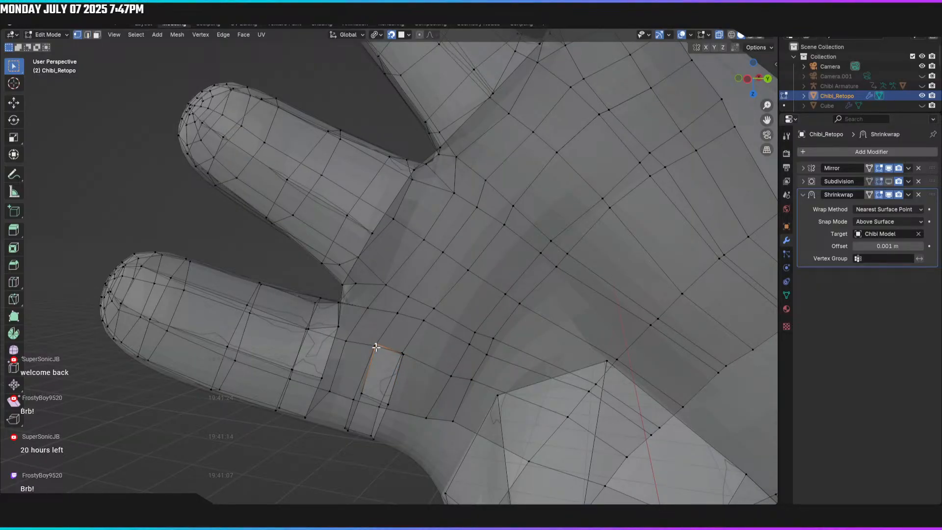
{"action": "key", "text": "g"}
{"action": "left_click", "coordinate": [375, 344]}
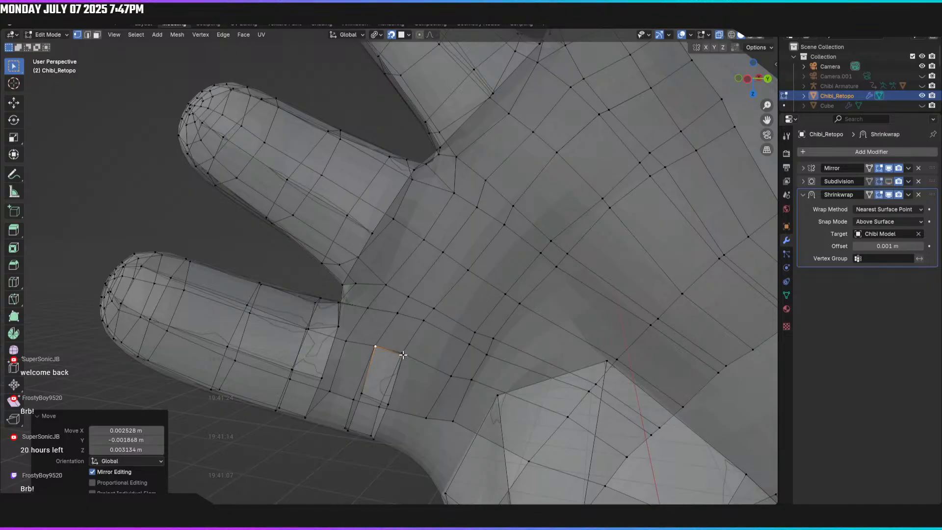
{"action": "key", "text": "g"}
{"action": "left_click", "coordinate": [403, 354]}
{"action": "middle_click_drag", "start_coordinate": [403, 353], "coordinate": [395, 284]}
Step: Fill the gap between the outermost finger's base loop and the new strip with faces
{"action": "key", "text": "2"}
{"action": "mouse_move", "coordinate": [356, 313]}
{"action": "middle_mouse_down"}
{"action": "mouse_move", "coordinate": [374, 301]}
{"action": "mouse_move", "coordinate": [341, 311]}
{"action": "mouse_move", "coordinate": [358, 318]}
{"action": "middle_mouse_up"}
{"action": "left_click", "coordinate": [359, 328]}
{"action": "key", "text": "f"}
{"action": "middle_click_drag", "start_coordinate": [425, 294], "coordinate": [395, 311]}
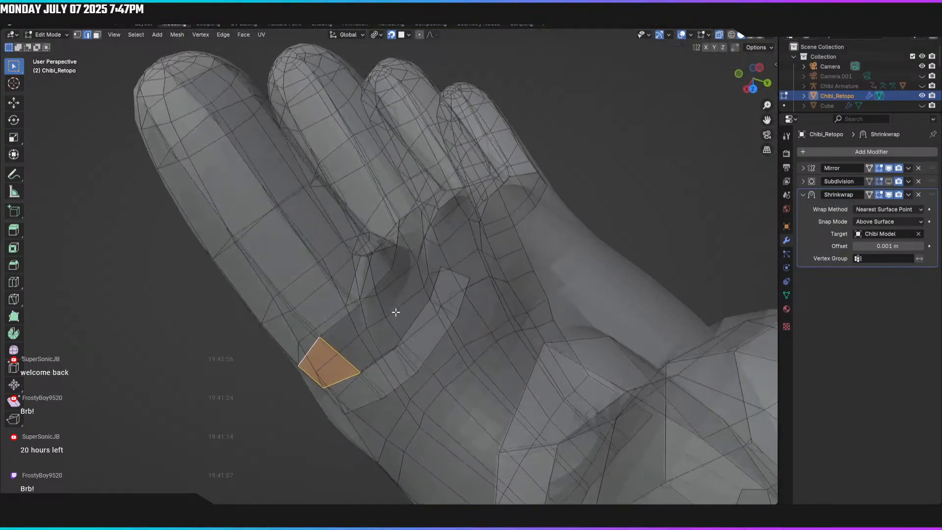
{"action": "left_click", "coordinate": [334, 324]}
{"action": "middle_click_drag", "start_coordinate": [374, 363], "coordinate": [424, 375]}
{"action": "key", "text": "f"}
{"action": "left_click", "coordinate": [368, 371]}
{"action": "key", "text": "f"}
{"action": "left_click", "coordinate": [329, 334]}
{"action": "key", "text": "f"}
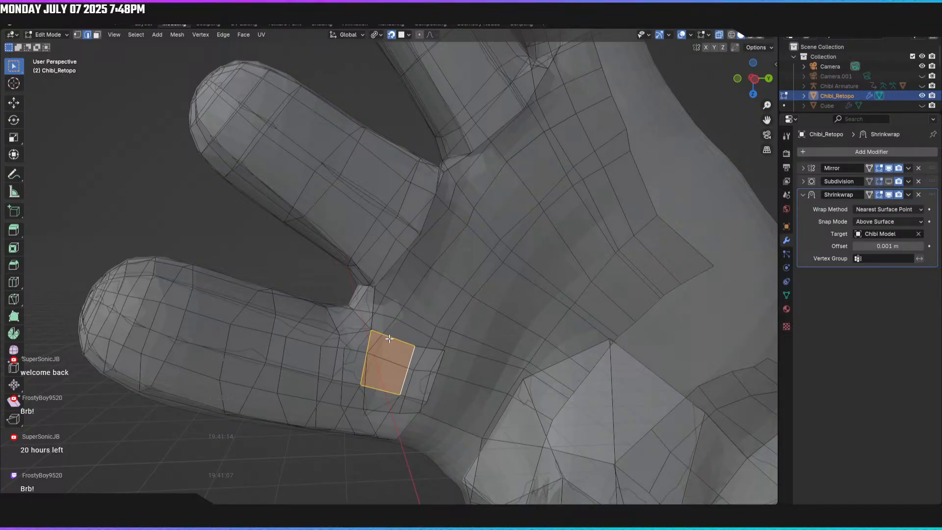
Step: Reposition the outer corner vertex on the strip's end edge beside the filled faces
{"action": "key", "text": "1"}
{"action": "key", "text": "2"}
{"action": "middle_click_drag", "start_coordinate": [430, 349], "coordinate": [411, 329]}
{"action": "left_click", "coordinate": [407, 348]}
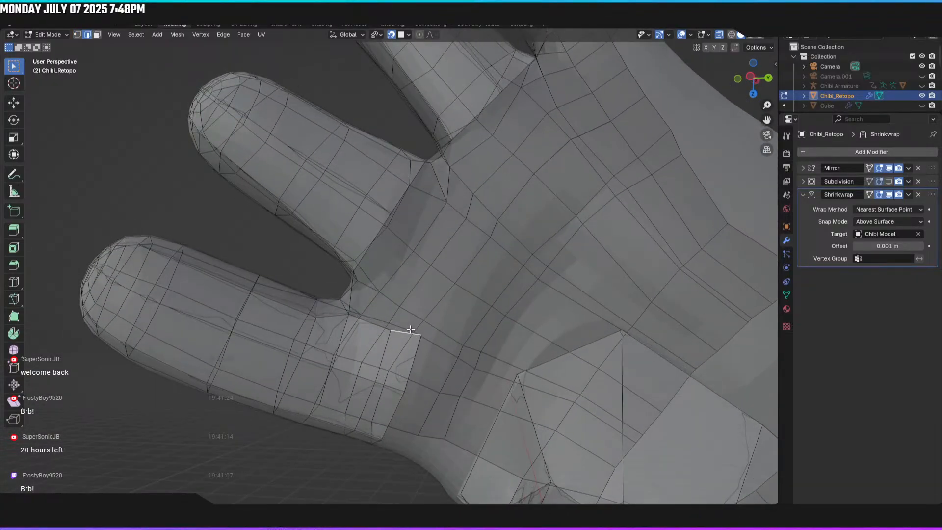
{"action": "key", "text": "1"}
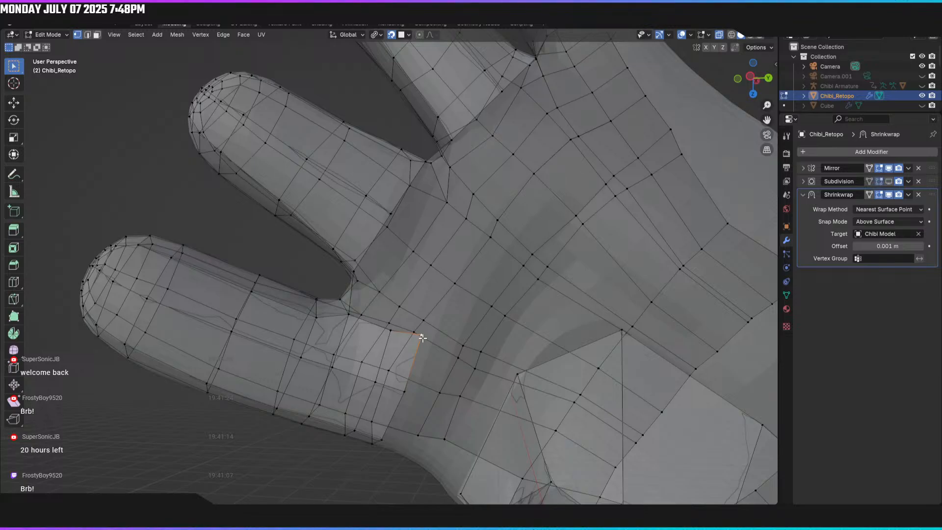
{"action": "key", "text": "g"}
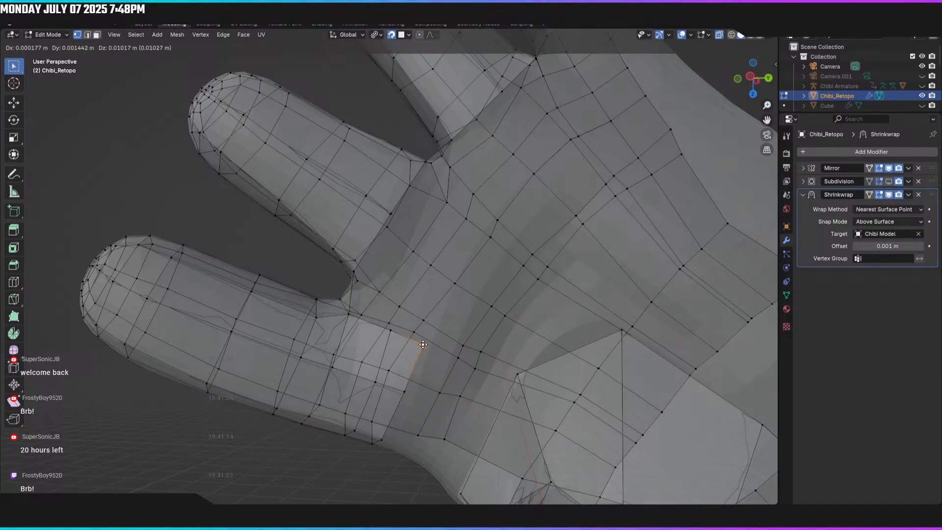
{"action": "left_click", "coordinate": [423, 345]}
Step: Extrude the strip's end edge twice toward the neighbouring finger's base, making the last face about 0.06 m long
{"action": "key", "text": "2"}
{"action": "left_click", "coordinate": [408, 336]}
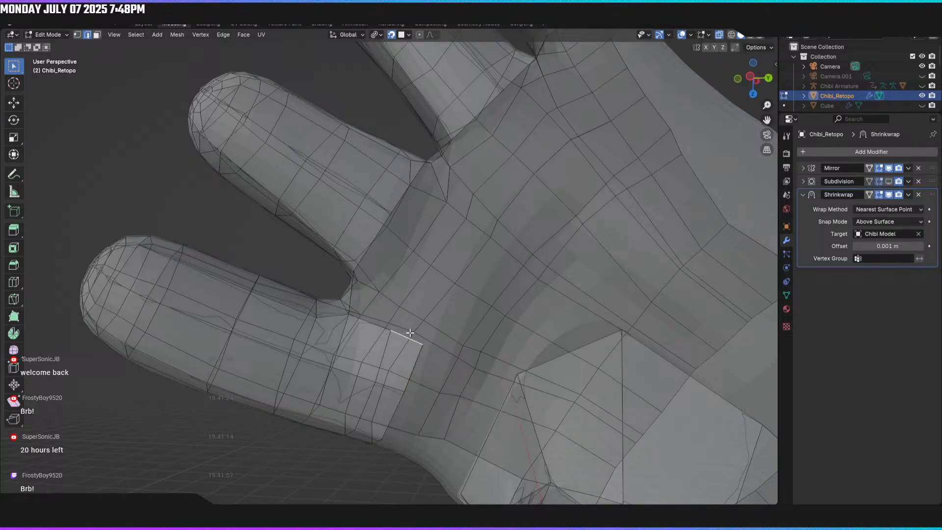
{"action": "middle_click_drag", "start_coordinate": [423, 344], "coordinate": [408, 330]}
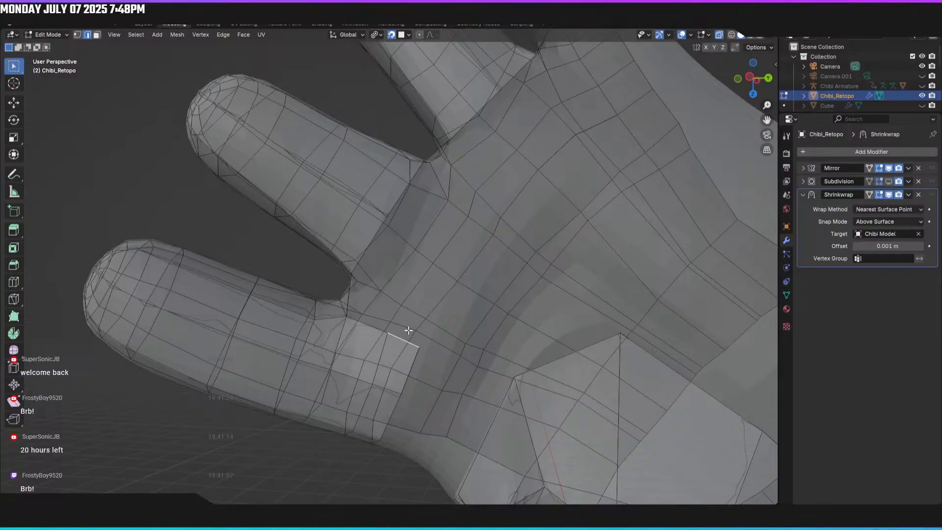
{"action": "key", "text": "g"}
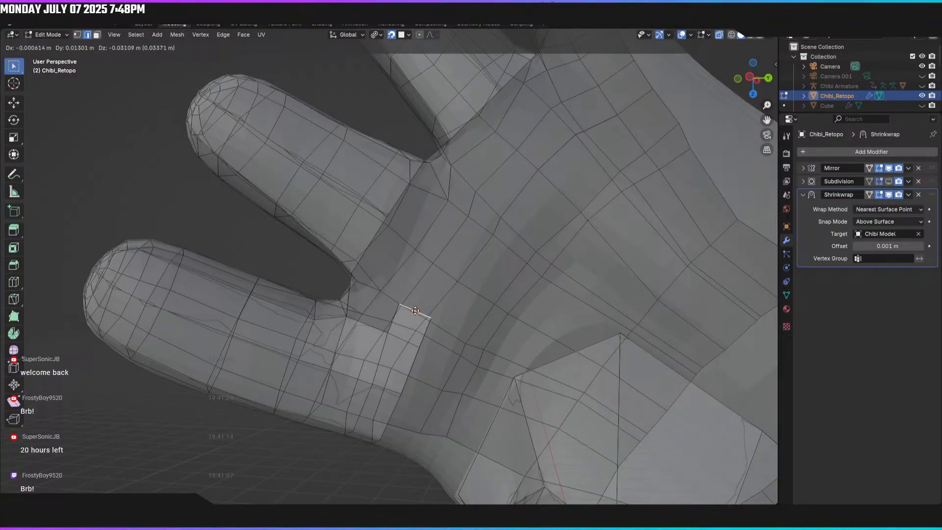
{"action": "left_click", "coordinate": [415, 311]}
{"action": "key", "text": "e"}
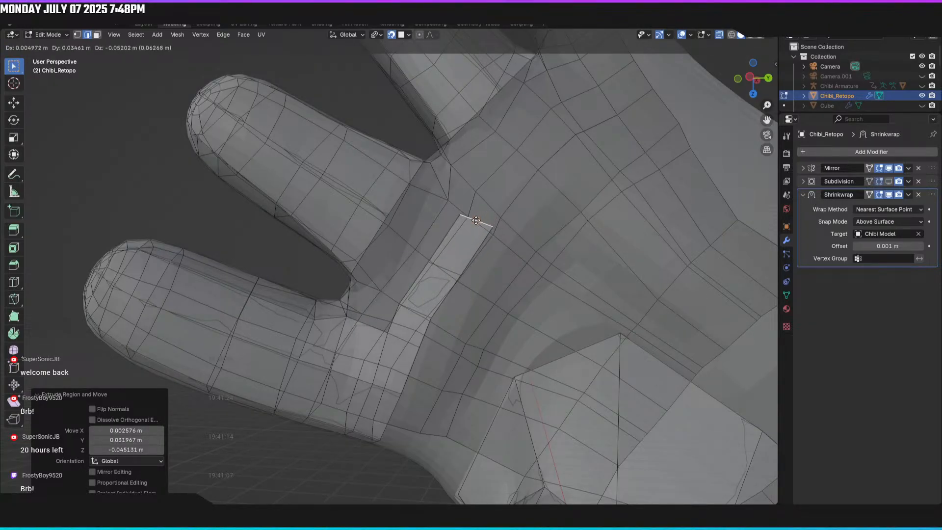
{"action": "left_click", "coordinate": [475, 223]}
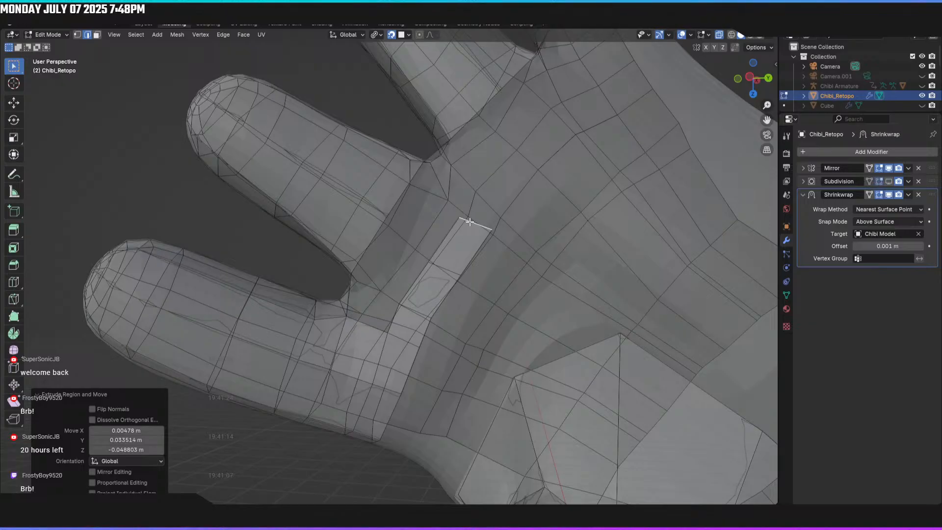
Step: Move both end vertices of the newest strip face slightly toward the neighbouring finger gap
{"action": "key", "text": "1"}
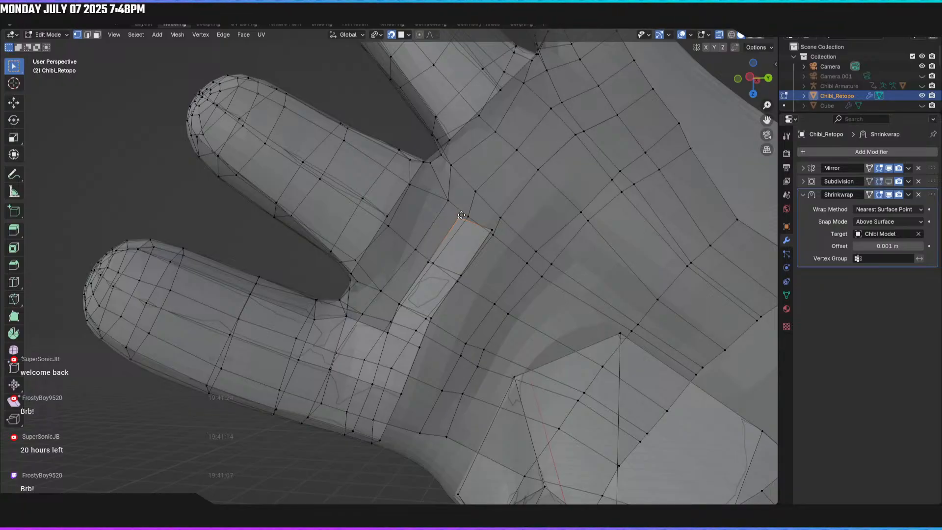
{"action": "key", "text": "g"}
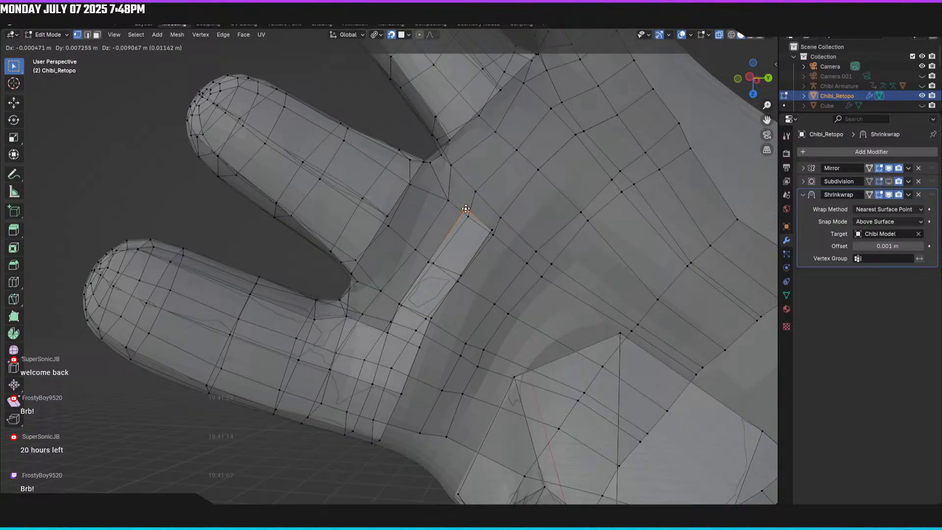
{"action": "left_click", "coordinate": [466, 209]}
{"action": "left_click", "coordinate": [493, 228]}
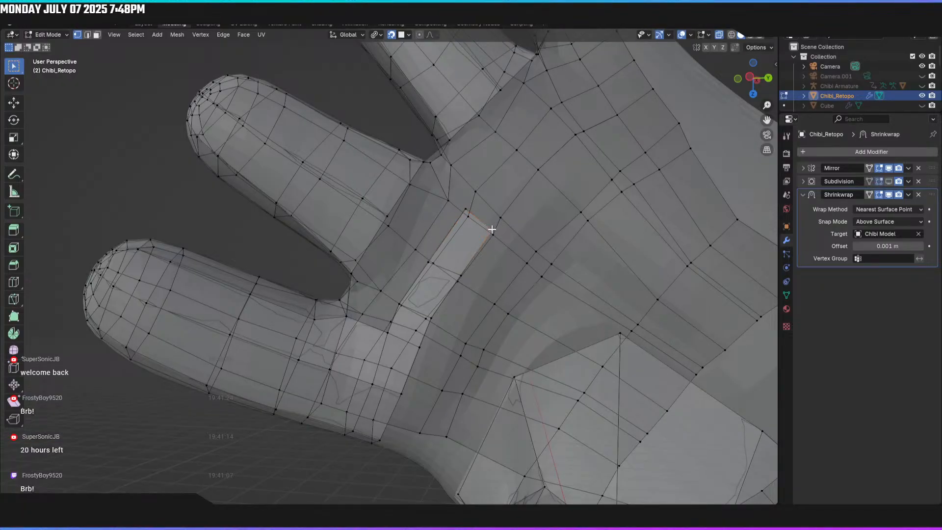
{"action": "key", "text": "g"}
{"action": "left_click", "coordinate": [449, 274]}
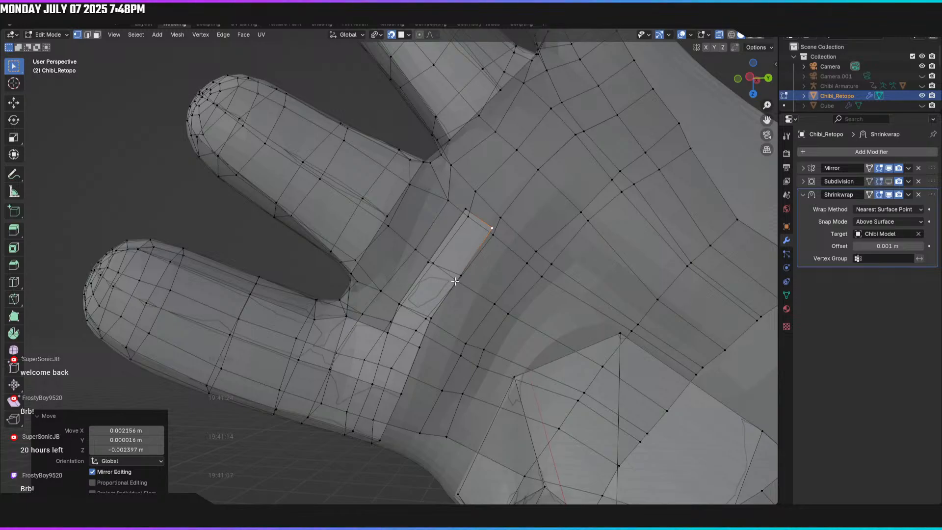
Step: Reposition the two vertices on the cross edge between the last two strip faces, keeping the strip's spacing even
{"action": "middle_click_drag", "start_coordinate": [401, 208], "coordinate": [409, 227]}
{"action": "left_click", "coordinate": [418, 269]}
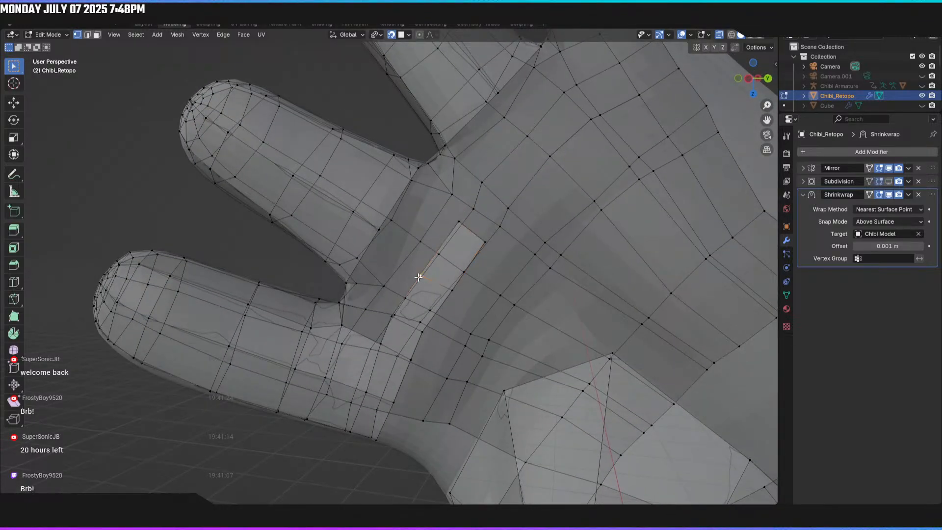
{"action": "key", "text": "g"}
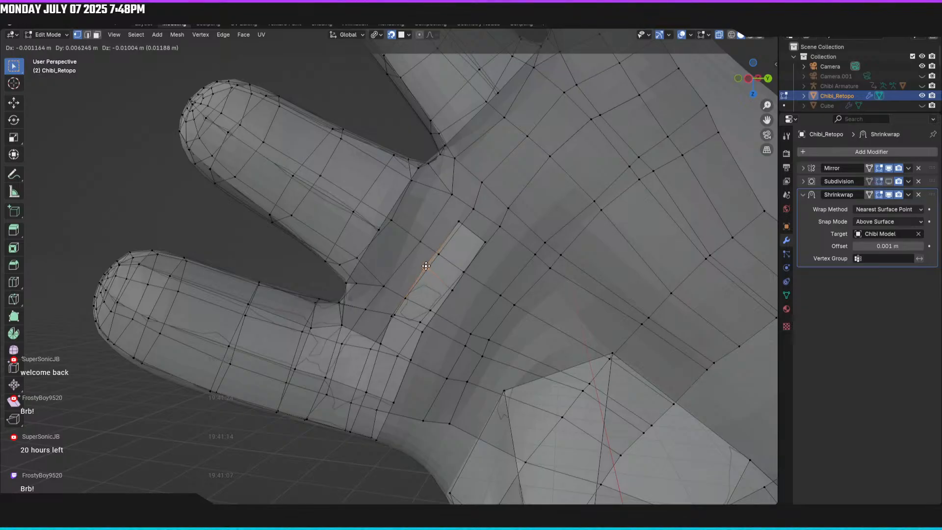
{"action": "left_click", "coordinate": [426, 266]}
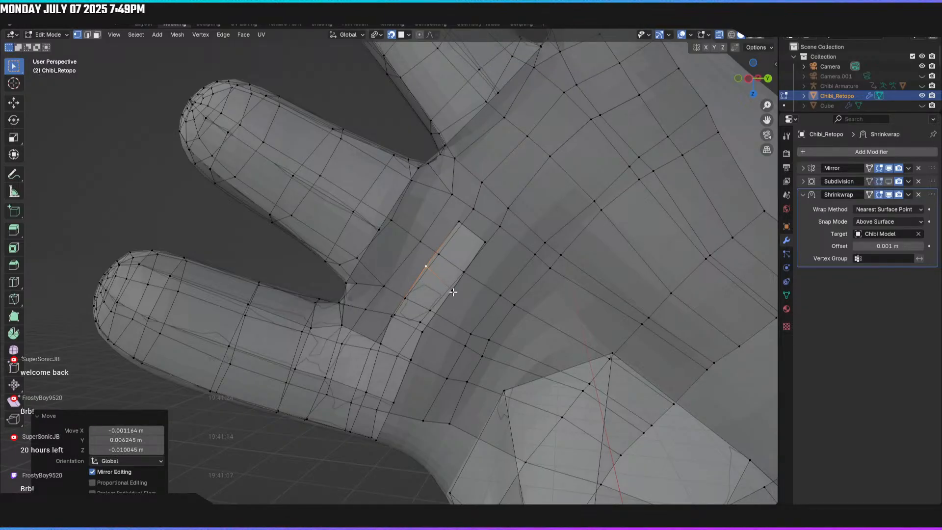
{"action": "key", "text": "g"}
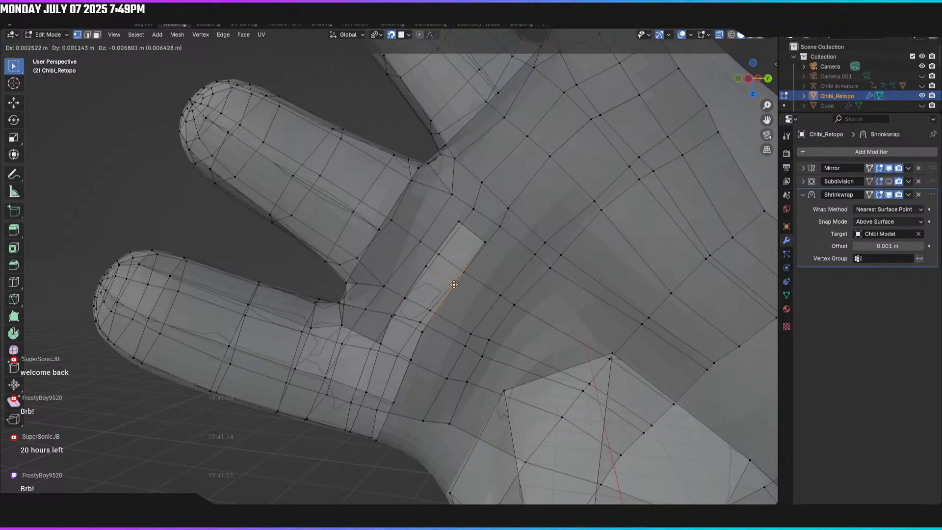
{"action": "left_click", "coordinate": [453, 285]}
Step: Fill two faces between the strip's finger-side edges and the base loop of the second finger
{"action": "middle_click_drag", "start_coordinate": [449, 273], "coordinate": [416, 282]}
{"action": "key", "text": "2"}
{"action": "left_click", "coordinate": [415, 281]}
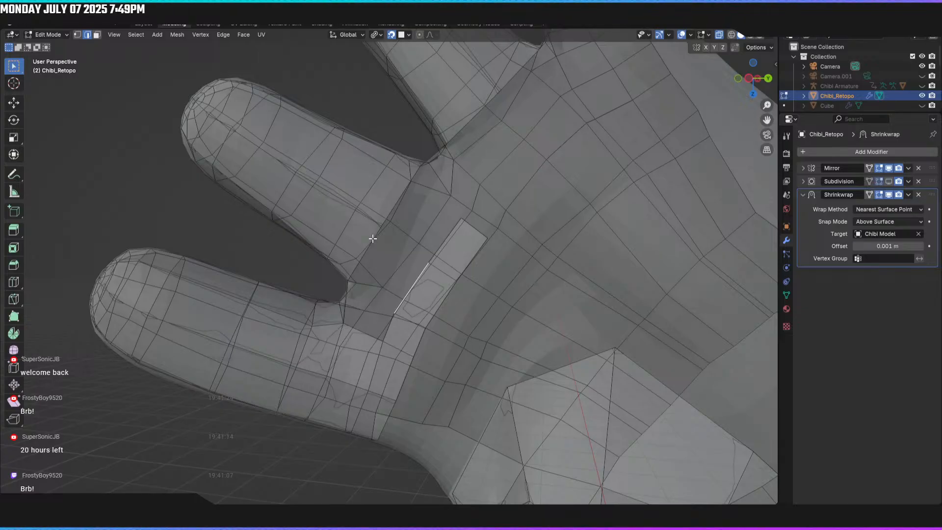
{"action": "left_click", "coordinate": [405, 242]}
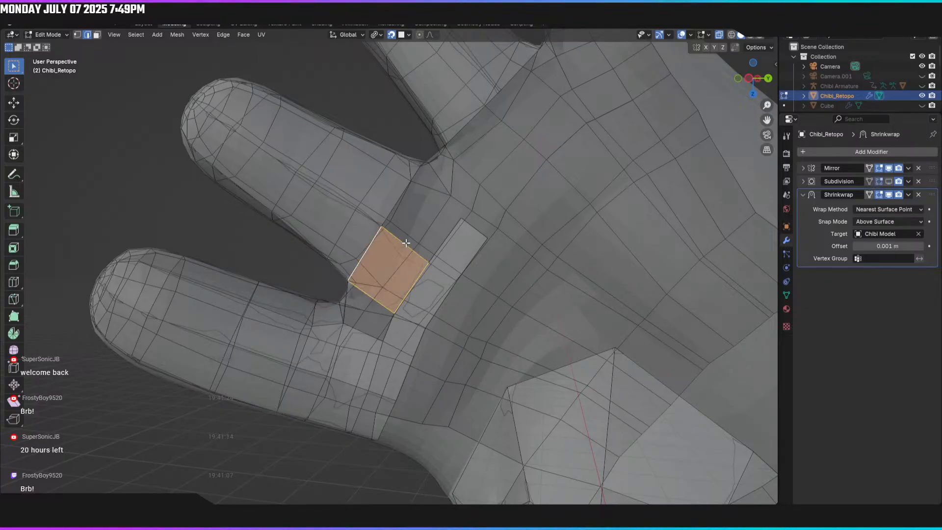
{"action": "left_click", "coordinate": [394, 210]}
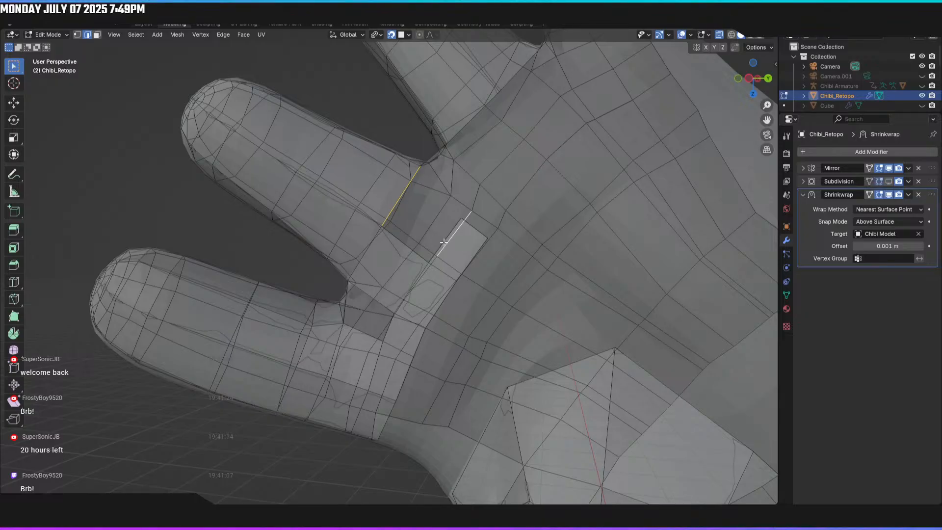
{"action": "key", "text": "f"}
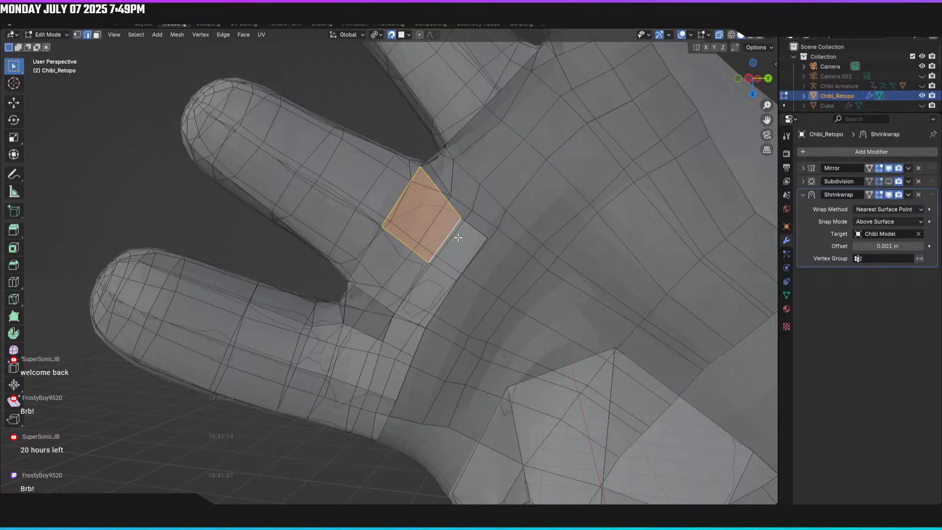
Step: Shift the two corner vertices at the strip's open end farther along the hand, beyond the second finger's base
{"action": "key", "text": "1"}
{"action": "left_click", "coordinate": [461, 216]}
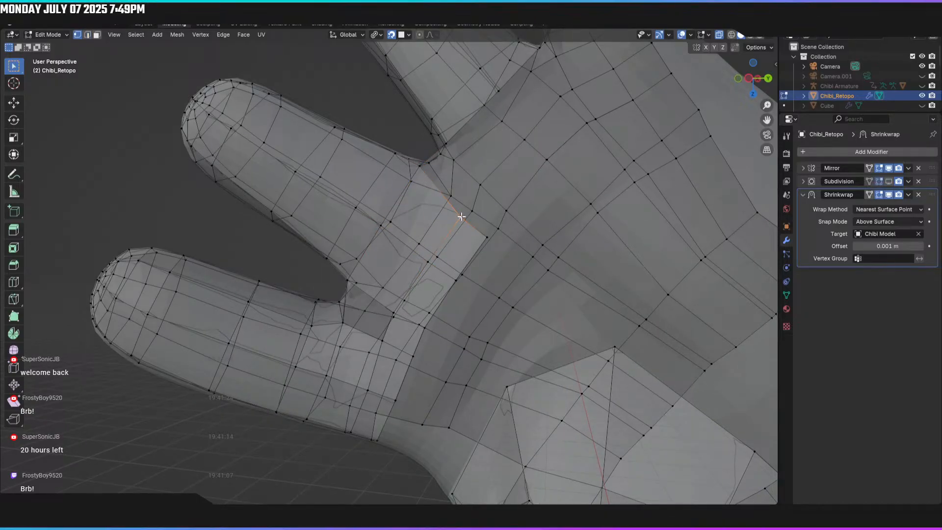
{"action": "key", "text": "g"}
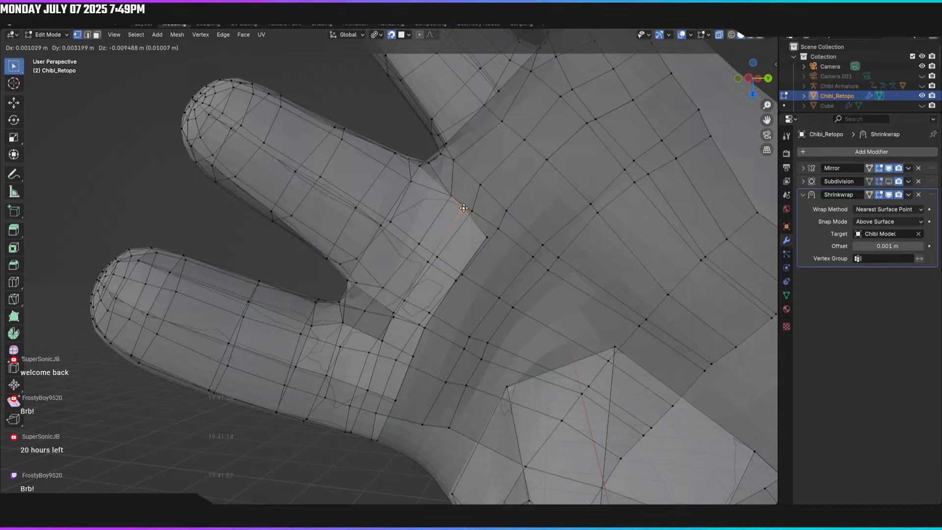
{"action": "left_click", "coordinate": [465, 206]}
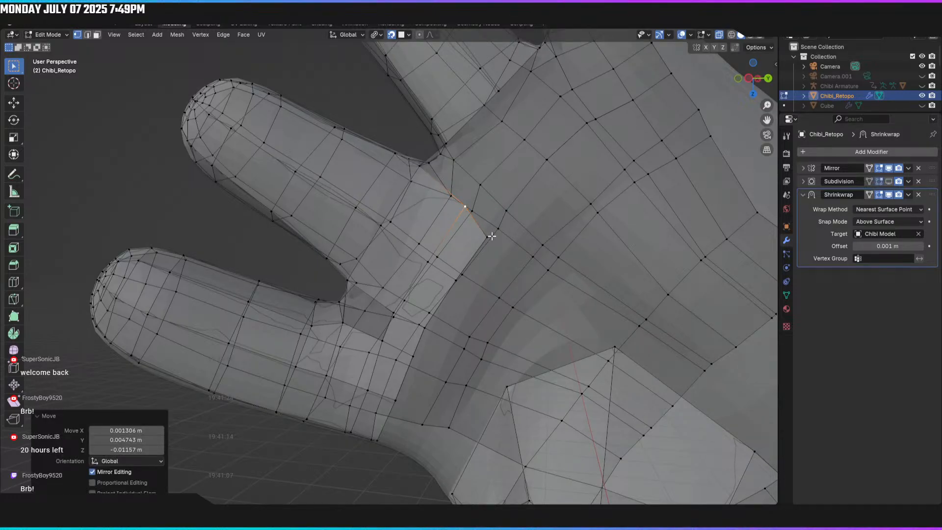
{"action": "key", "text": "g"}
{"action": "left_click", "coordinate": [494, 226]}
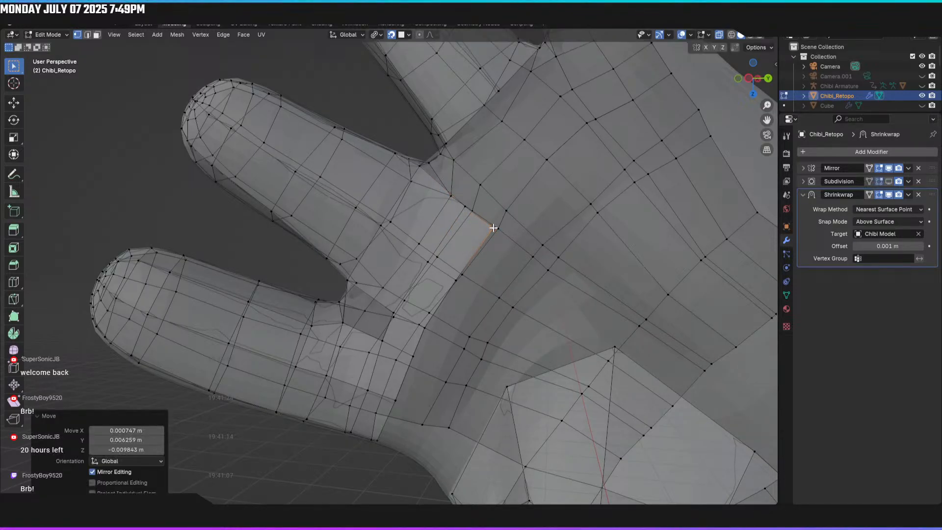
Step: Fill the remaining hole between the two outer fingers' bases and the strip with a face
{"action": "middle_click_drag", "start_coordinate": [406, 248], "coordinate": [422, 260]}
{"action": "key", "text": "2"}
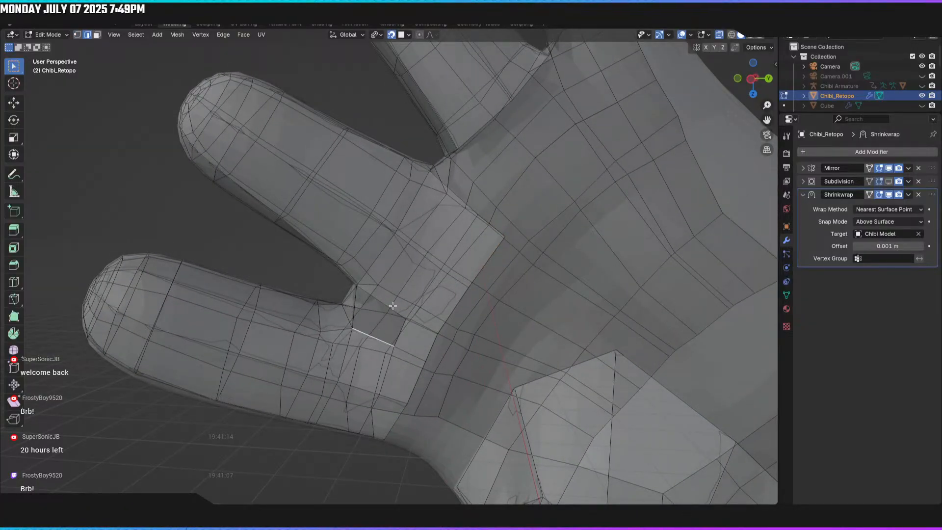
{"action": "middle_click_drag", "start_coordinate": [384, 308], "coordinate": [415, 275]}
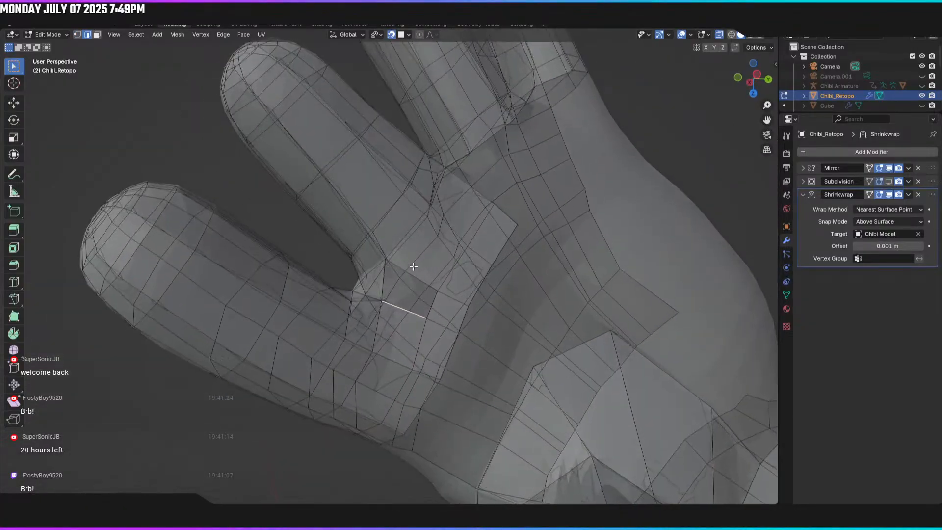
{"action": "key", "text": "f"}
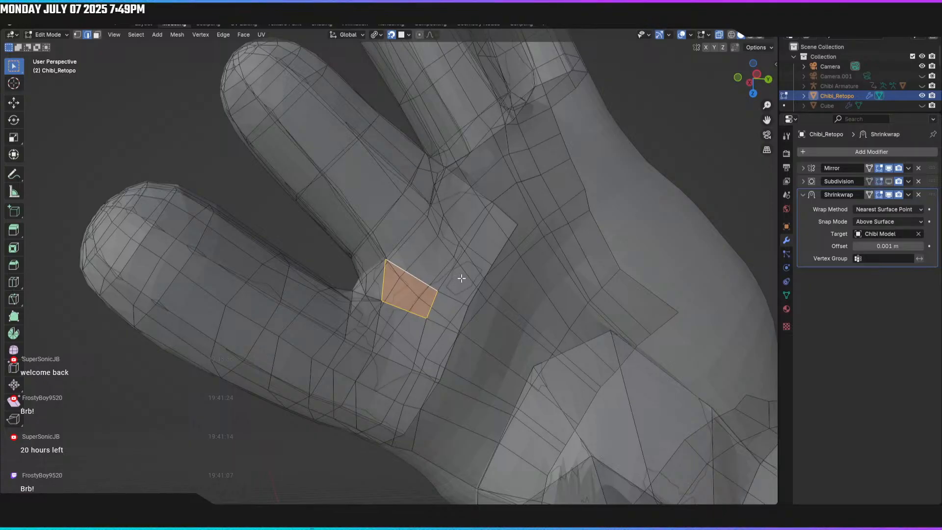
Step: Extrude the strip's end edge three times across the hand below the next finger, making the first two faces about 0.04 m and 0.07 m long
{"action": "middle_click_drag", "start_coordinate": [489, 271], "coordinate": [440, 303]}
{"action": "scroll", "coordinate": [440, 303], "scroll_direction": "down", "scroll_amount": 2}
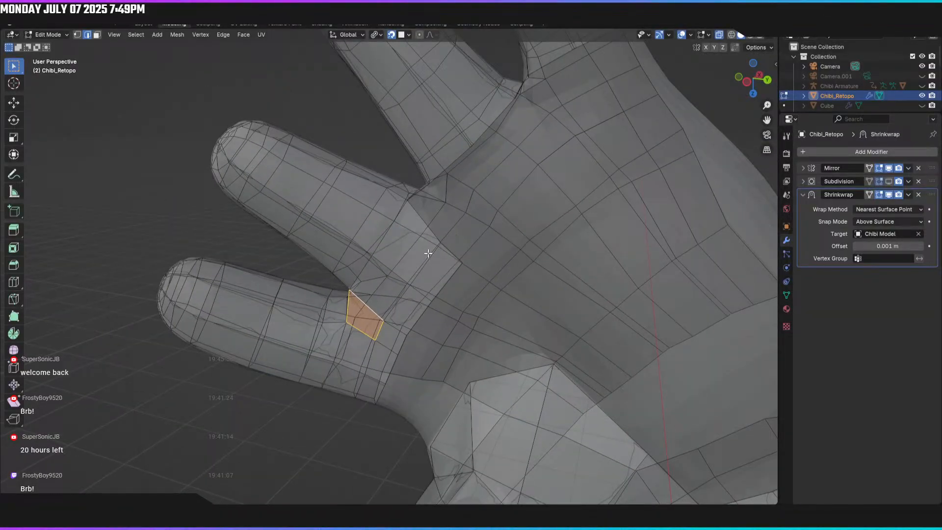
{"action": "left_click", "coordinate": [451, 253]}
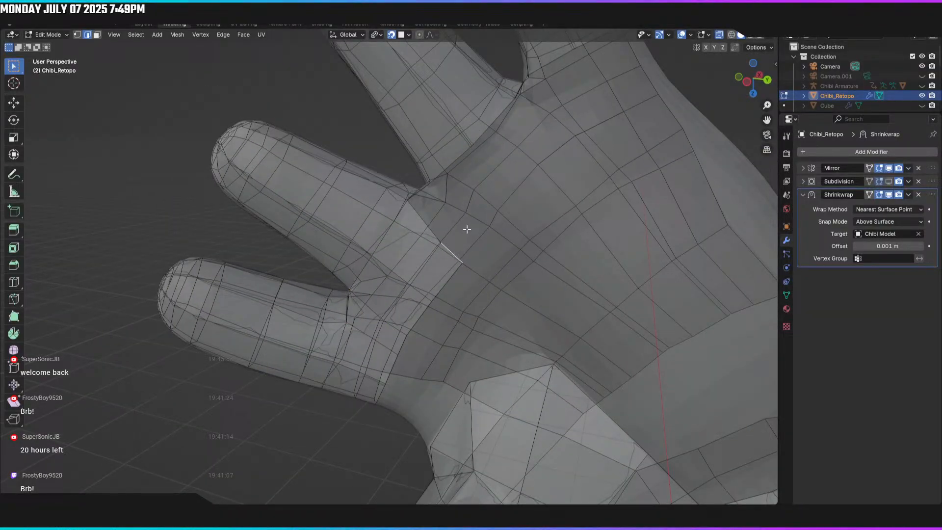
{"action": "middle_click_drag", "start_coordinate": [463, 229], "coordinate": [479, 205]}
{"action": "key", "text": "g"}
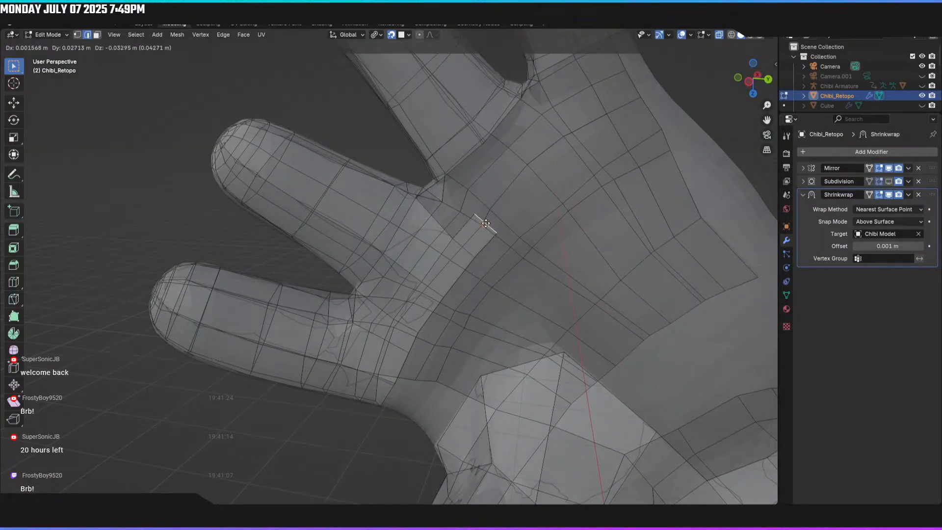
{"action": "left_click", "coordinate": [483, 224]}
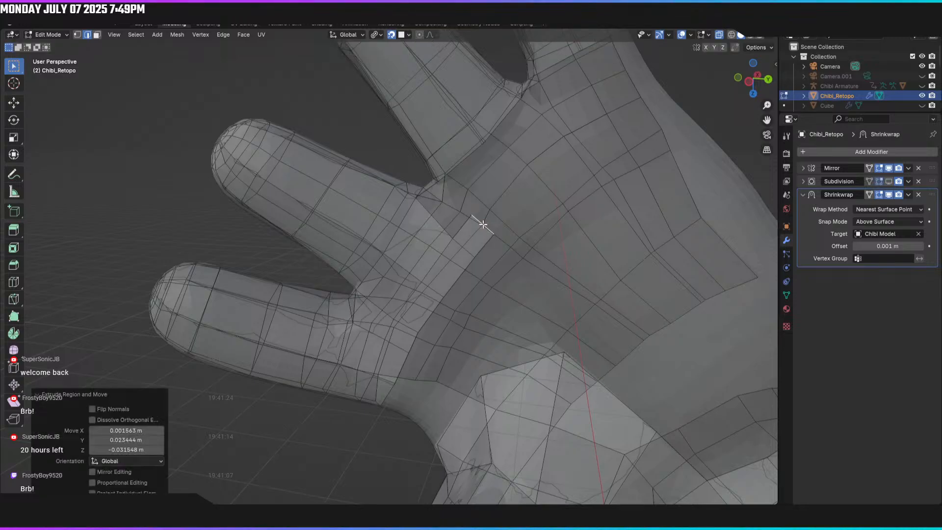
{"action": "key", "text": "e"}
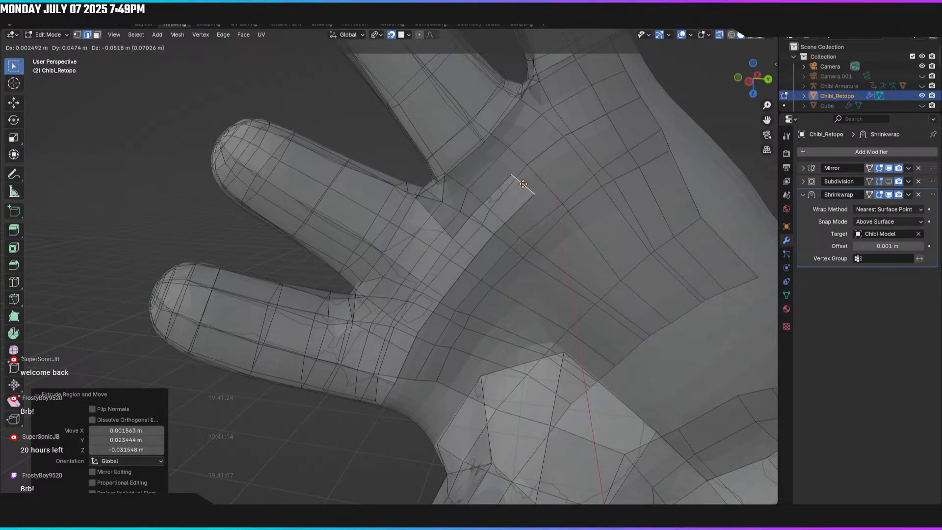
{"action": "left_click", "coordinate": [523, 184]}
{"action": "key", "text": "e"}
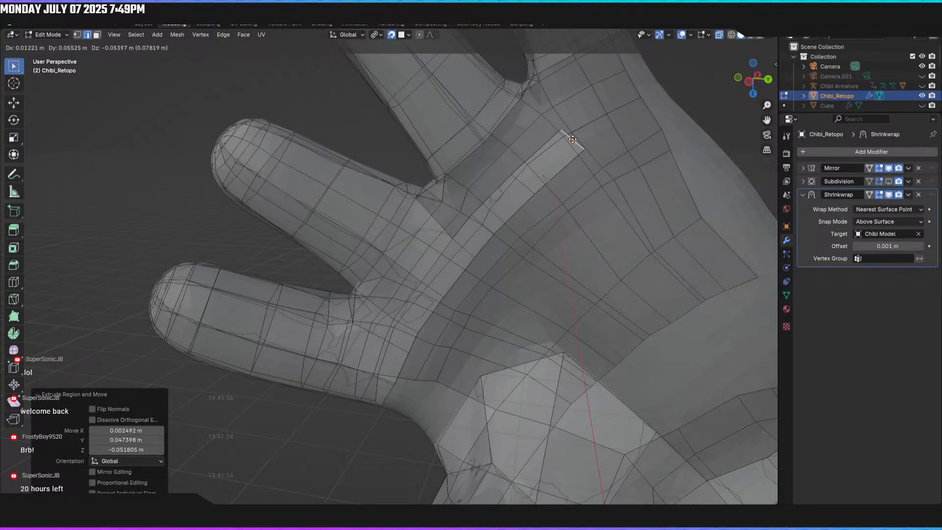
{"action": "left_click", "coordinate": [567, 142]}
Step: Adjust both end vertices of the last extruded strip face below the next finger
{"action": "key", "text": "1"}
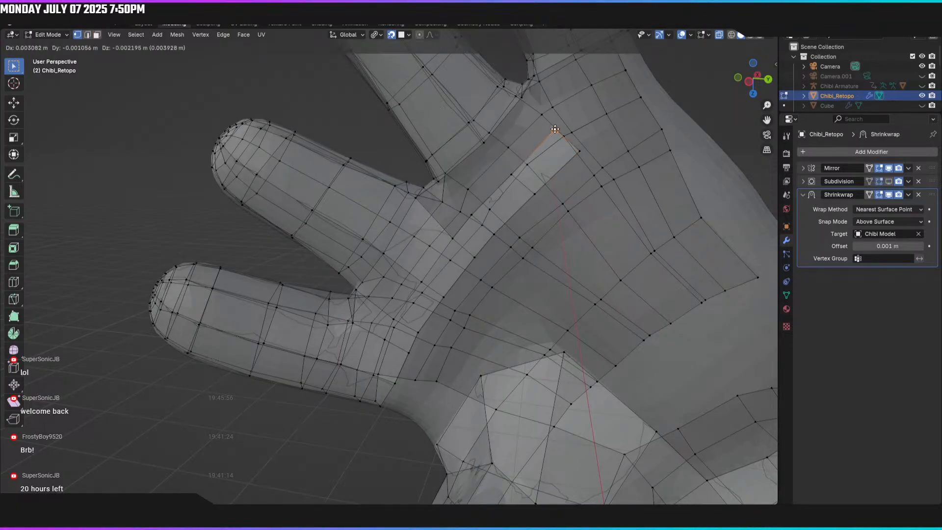
{"action": "left_click_drag", "start_coordinate": [556, 129], "coordinate": [555, 129]}
{"action": "key", "text": "g"}
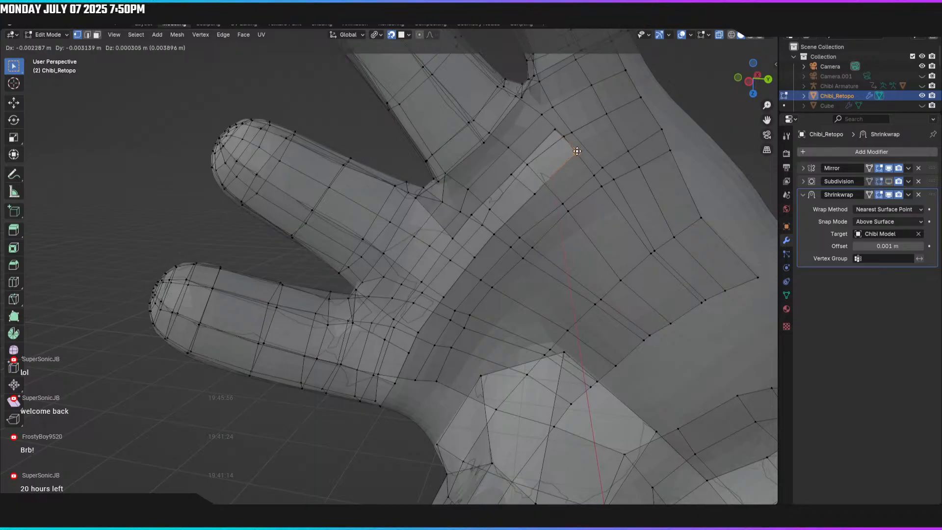
{"action": "left_click", "coordinate": [578, 153]}
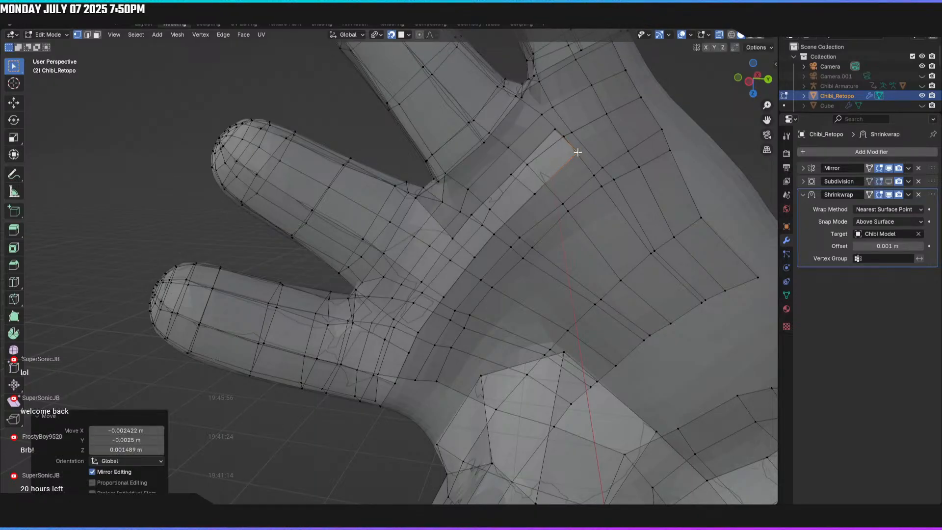
Step: Nudge both vertices of the cross edge between the second and third newly extruded faces
{"action": "left_click", "coordinate": [511, 174]}
{"action": "key", "text": "g"}
{"action": "left_click", "coordinate": [512, 171]}
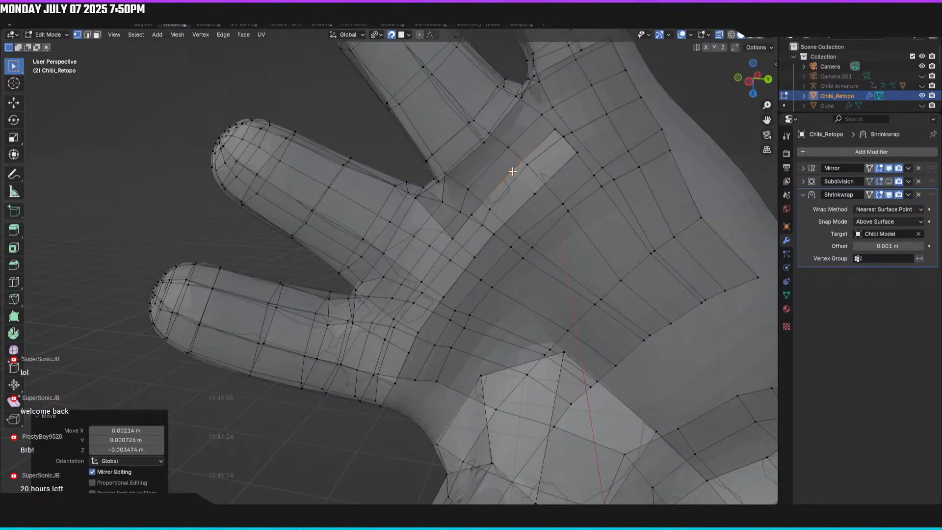
{"action": "key", "text": "g"}
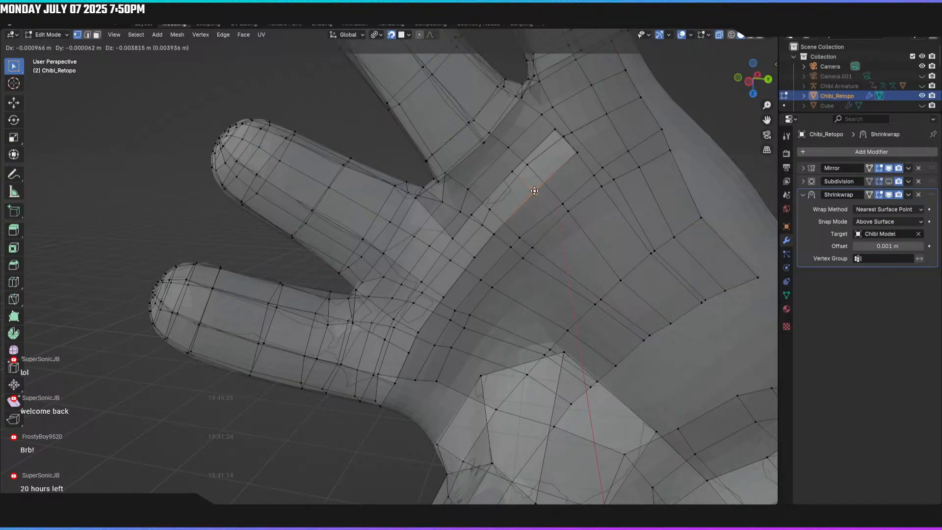
{"action": "left_click", "coordinate": [534, 191]}
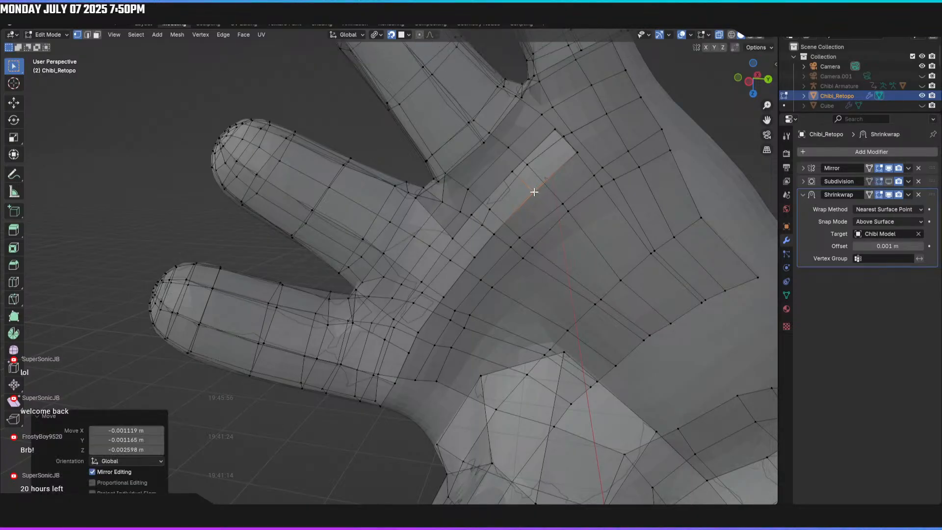
Step: Nudge both vertices of the cross edge between the first and second newly extruded faces
{"action": "left_click", "coordinate": [471, 217]}
{"action": "key", "text": "g"}
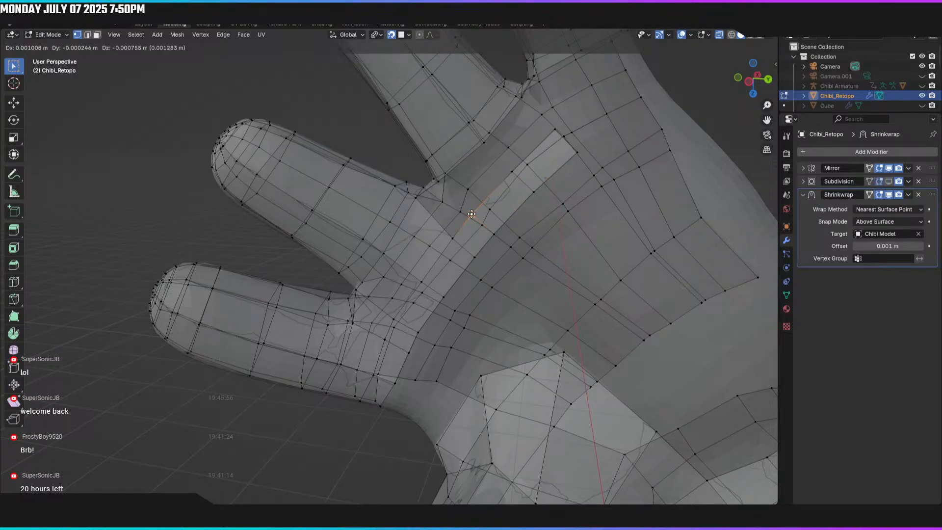
{"action": "left_click", "coordinate": [472, 214]}
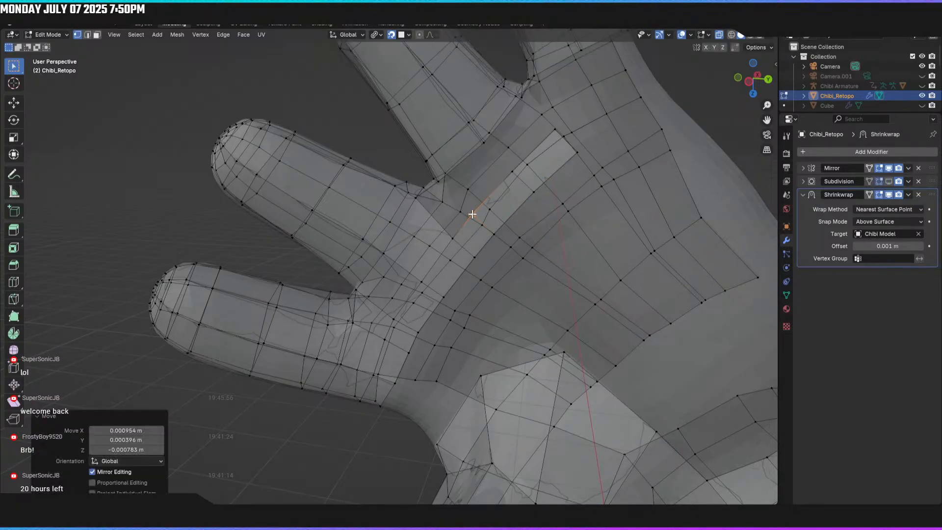
{"action": "key", "text": "g"}
{"action": "left_click", "coordinate": [495, 234]}
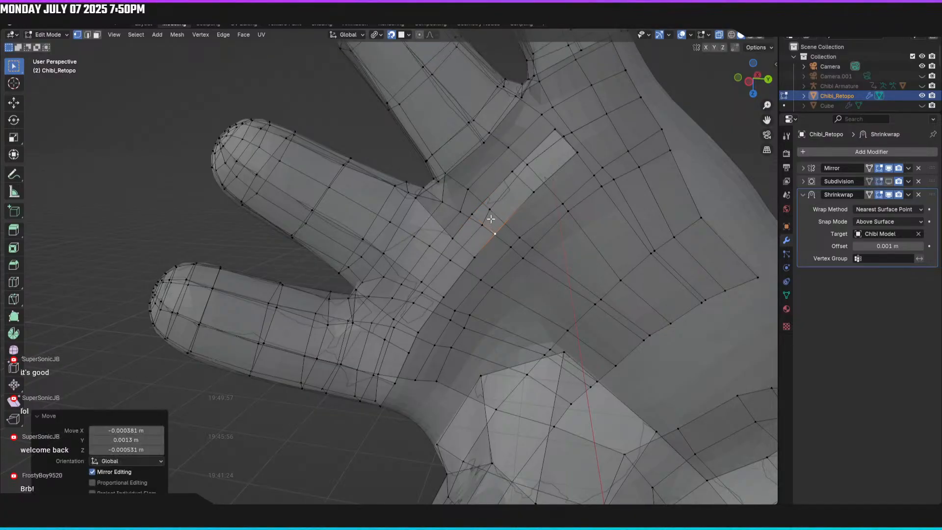
{"action": "key", "text": "2"}
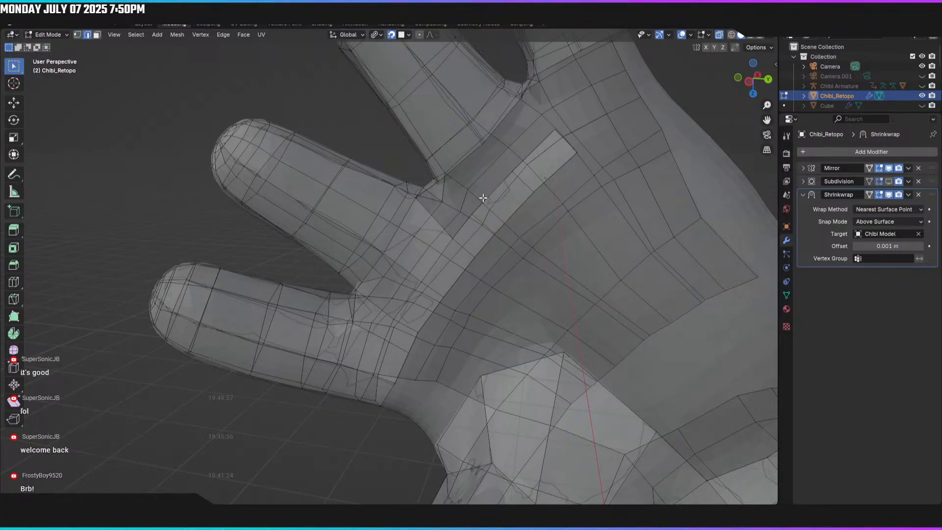
Step: Fill two faces between the palm strip and the base of the ring finger
{"action": "left_click", "coordinate": [462, 160], "text": "shift"}
{"action": "key", "text": "f"}
{"action": "left_click", "coordinate": [500, 123]}
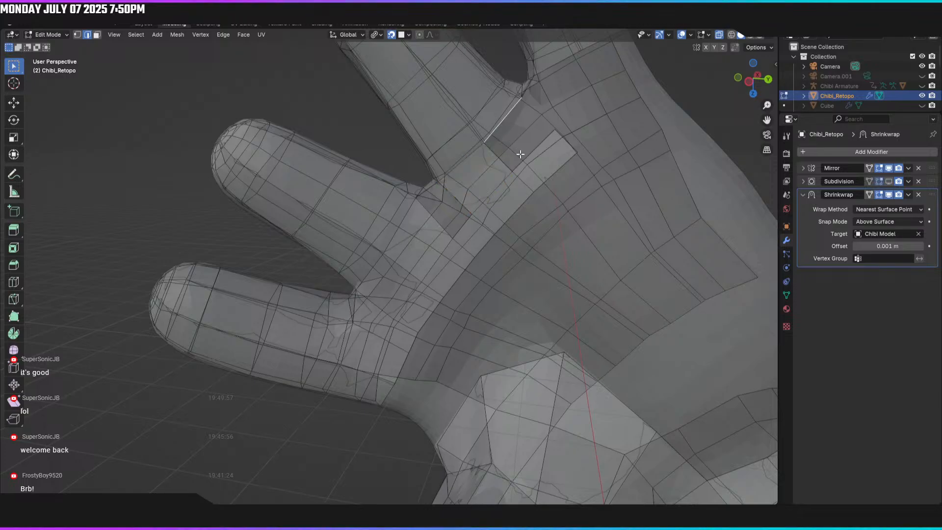
{"action": "key", "text": "f"}
Step: Fill the remaining gap above the palm strip at the web between the middle and ring fingers with a face
{"action": "middle_click_drag", "start_coordinate": [534, 150], "coordinate": [554, 237]}
{"action": "left_click", "coordinate": [465, 216]}
{"action": "left_click", "coordinate": [471, 211]}
{"action": "key", "text": "f"}
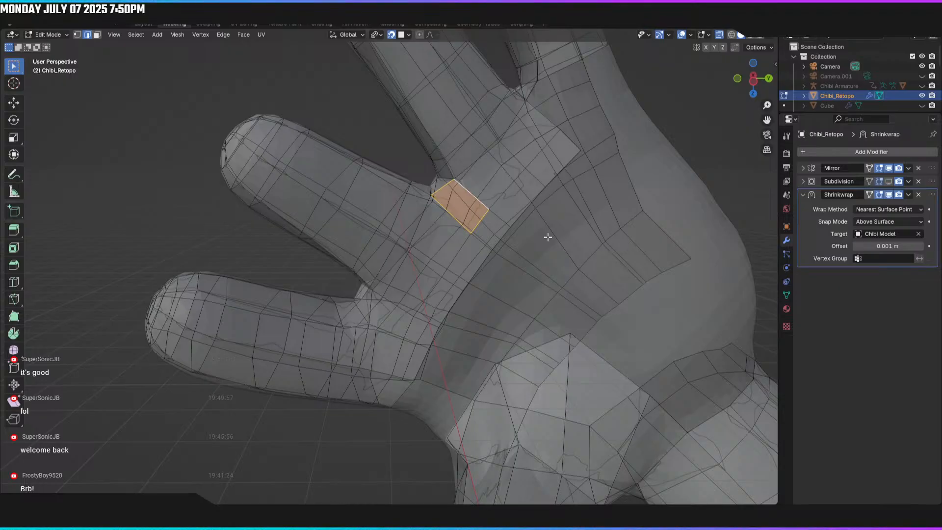
{"action": "middle_click_drag", "start_coordinate": [548, 237], "coordinate": [596, 170]}
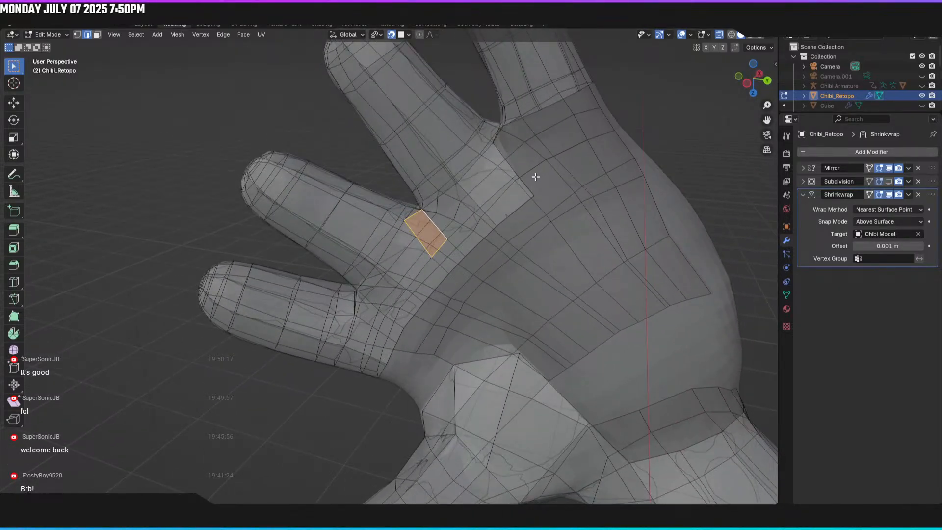
Step: Extrude the strip's end edge three times below the little finger, making the first two faces about 0.036 m and 0.043 m long
{"action": "left_click", "coordinate": [525, 183]}
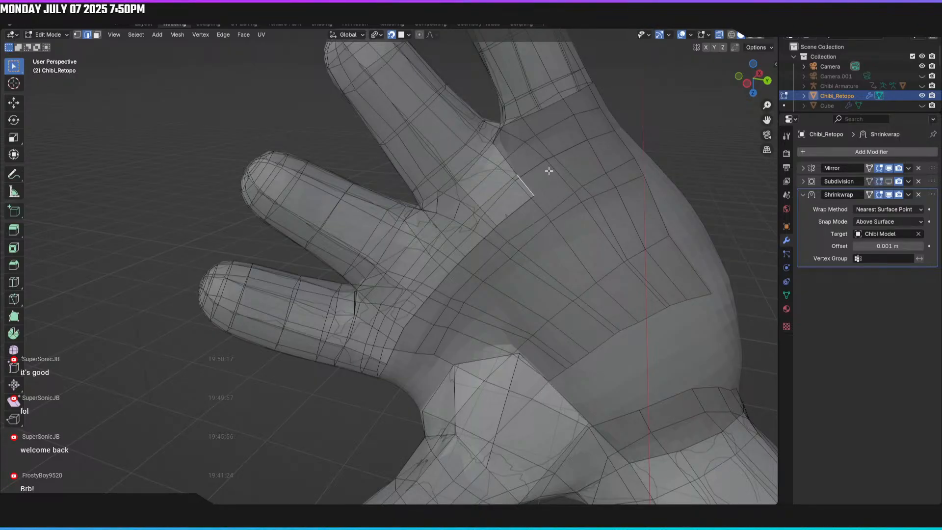
{"action": "key", "text": "g"}
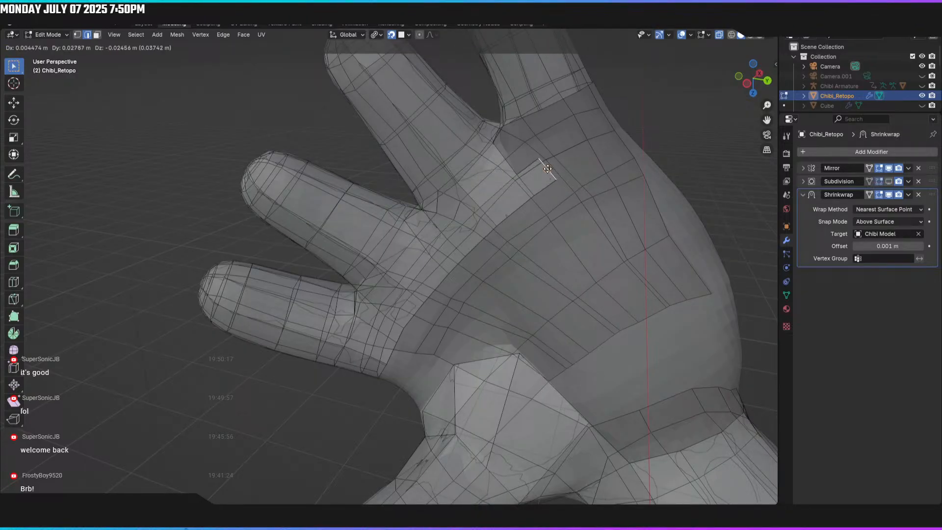
{"action": "left_click", "coordinate": [546, 168]}
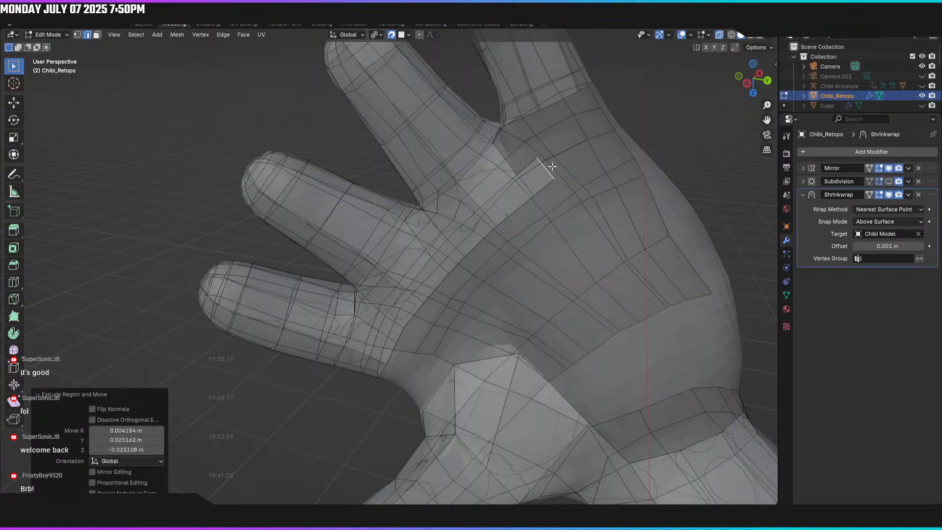
{"action": "key", "text": "e"}
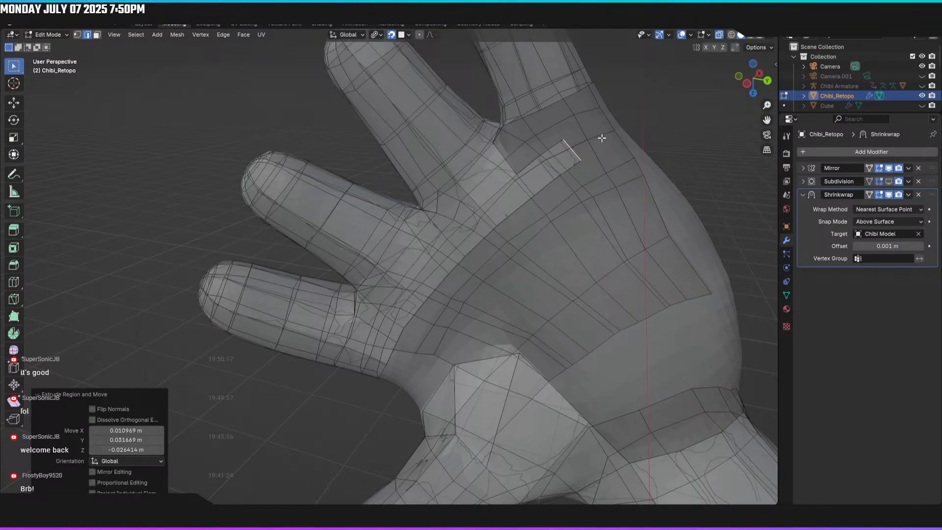
{"action": "left_click", "coordinate": [602, 119]}
Step: Adjust both end vertices of the last extruded strip face below the little finger
{"action": "key", "text": "1"}
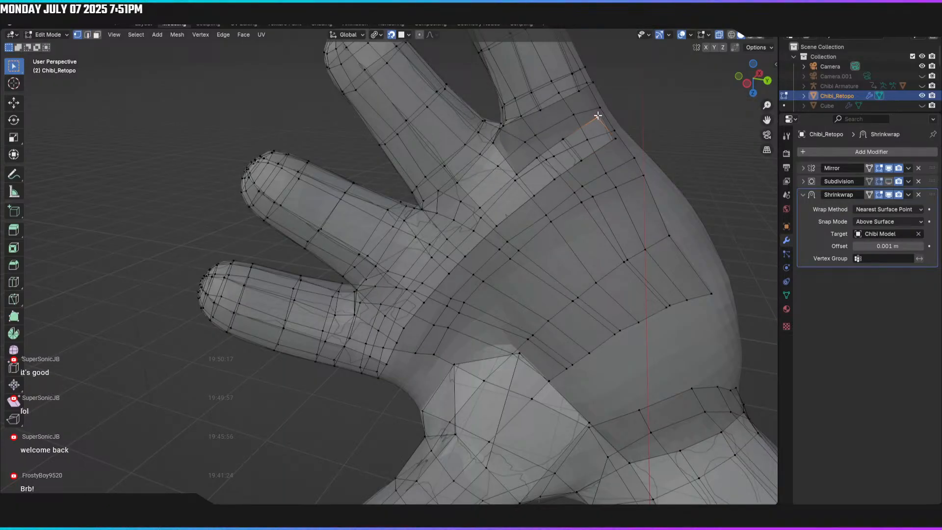
{"action": "left_click_drag", "start_coordinate": [598, 116], "coordinate": [600, 118]}
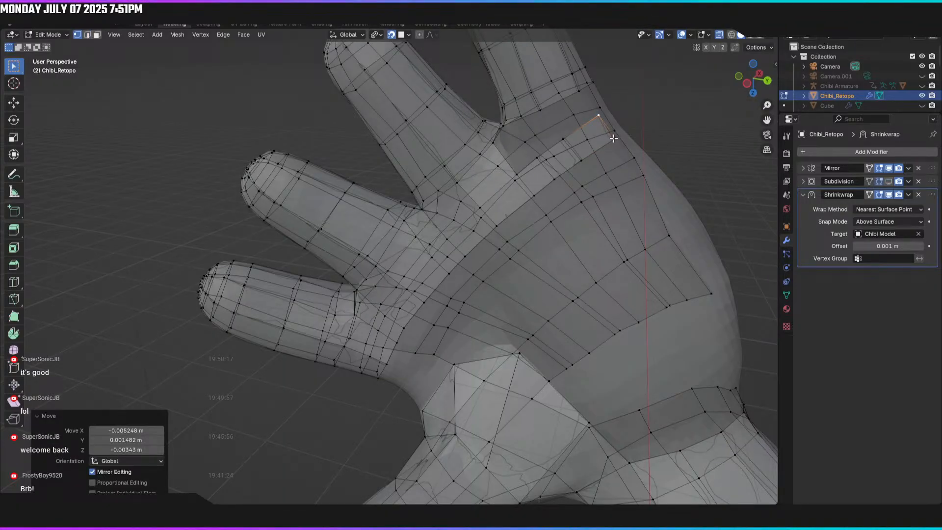
{"action": "left_click", "coordinate": [612, 139]}
{"action": "key", "text": "g"}
{"action": "left_click", "coordinate": [616, 139]}
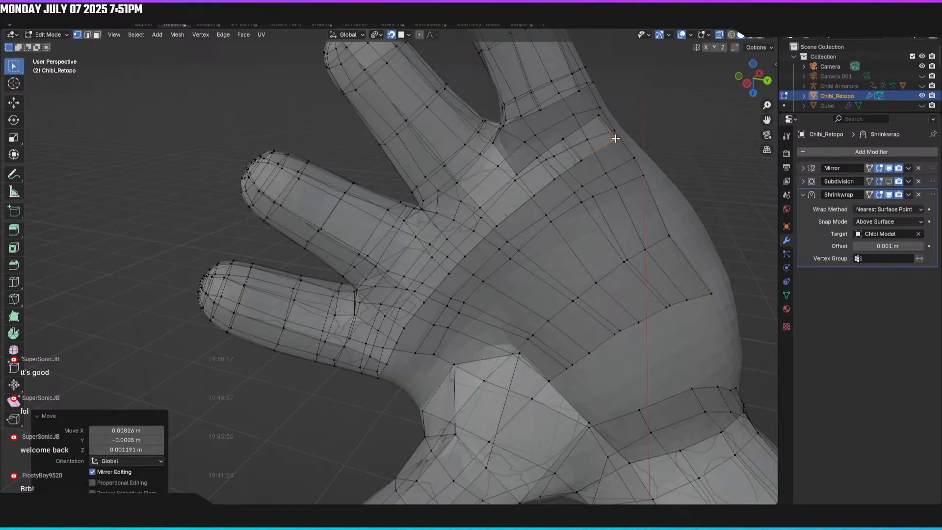
Step: Nudge both vertices of the cross edge between the second and third strip faces below the little finger
{"action": "left_click", "coordinate": [563, 139]}
{"action": "key", "text": "g"}
{"action": "left_click", "coordinate": [563, 138]}
{"action": "key", "text": "g"}
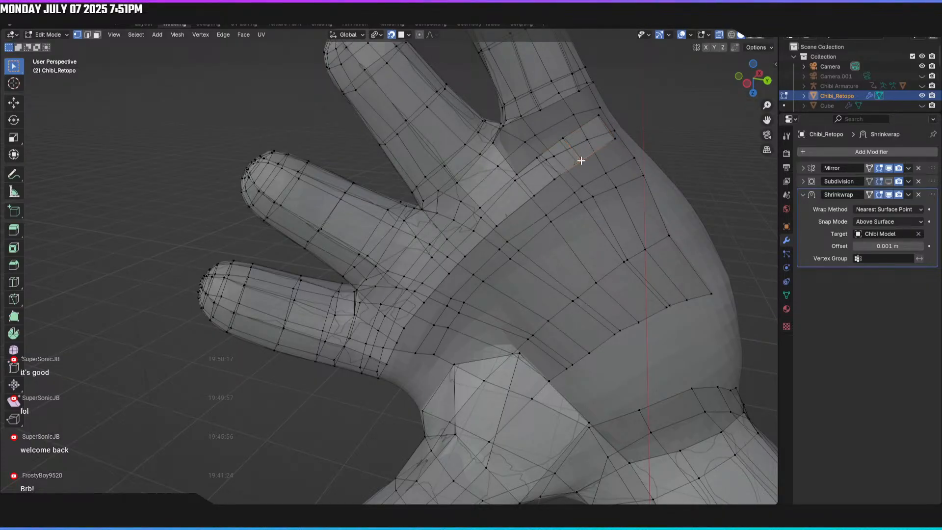
{"action": "left_click", "coordinate": [579, 159]}
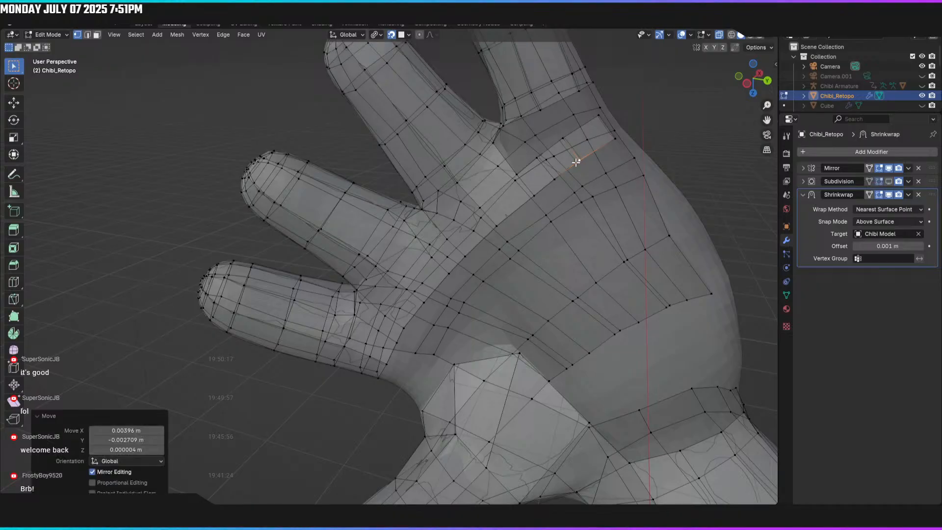
Step: Nudge both vertices of the cross edge between the first and second strip faces below the little finger
{"action": "left_click", "coordinate": [554, 179]}
{"action": "key", "text": "g"}
{"action": "left_click", "coordinate": [555, 179]}
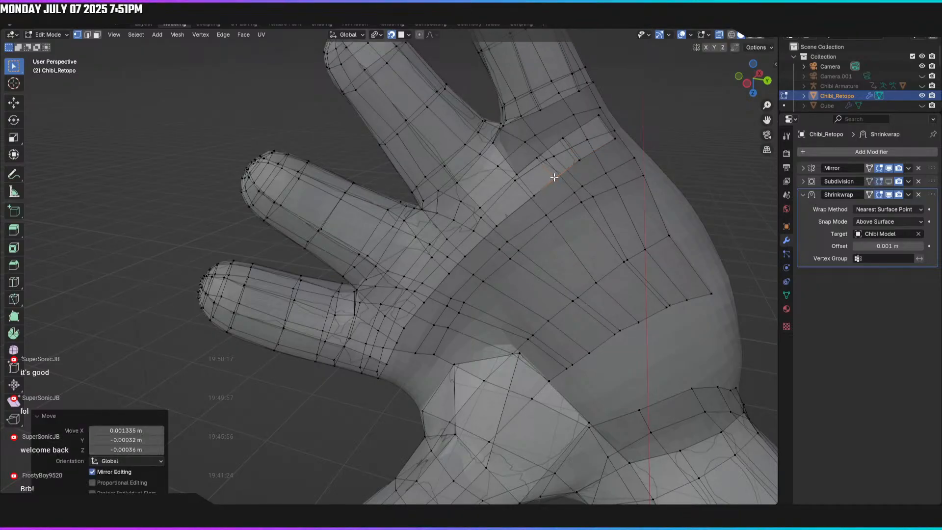
{"action": "left_click", "coordinate": [537, 156]}
{"action": "key", "text": "g"}
{"action": "left_click", "coordinate": [537, 156]}
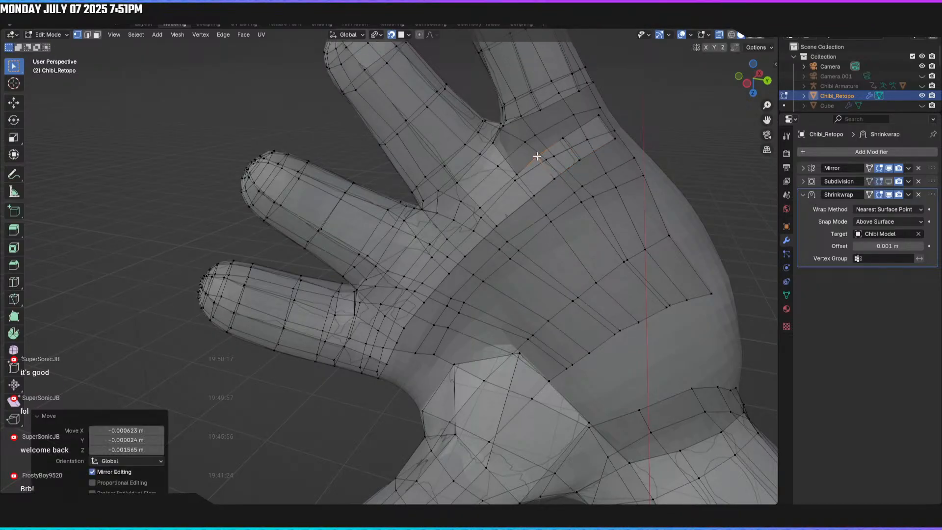
Step: Fill the gap between the outer part of the new palm strip and the little finger's base edge
{"action": "key", "text": "3"}
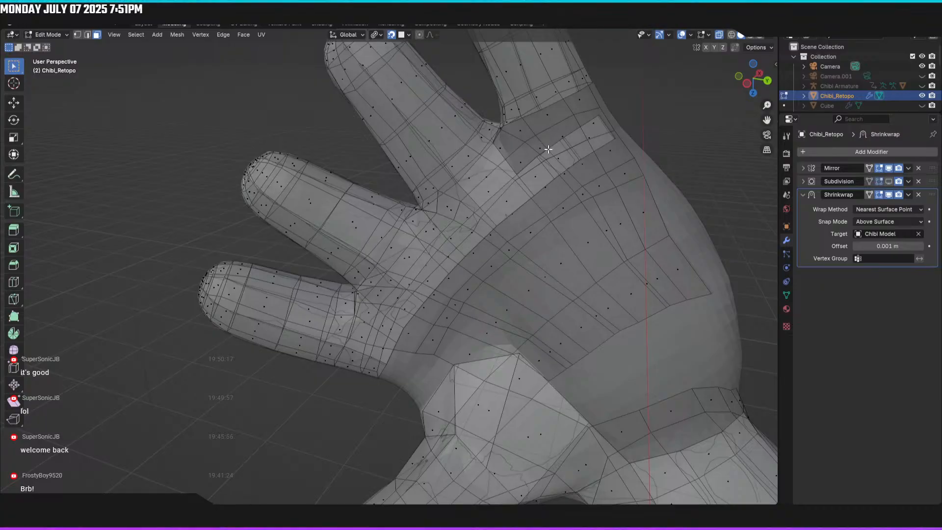
{"action": "key", "text": "2"}
{"action": "middle_click_drag", "start_coordinate": [535, 126], "coordinate": [572, 150]}
{"action": "key", "text": "f"}
{"action": "mouse_move", "coordinate": [563, 118]}
{"action": "middle_mouse_down"}
{"action": "mouse_move", "coordinate": [598, 130]}
{"action": "mouse_move", "coordinate": [576, 130]}
{"action": "middle_mouse_up"}
{"action": "left_click", "coordinate": [566, 191]}
{"action": "middle_click_drag", "start_coordinate": [556, 161], "coordinate": [557, 157]}
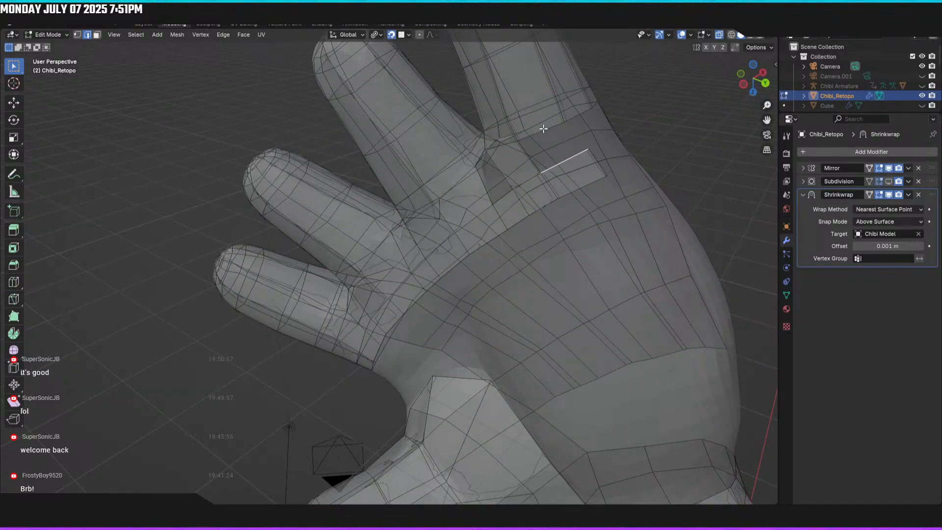
{"action": "key", "text": "1"}
{"action": "key", "text": "f"}
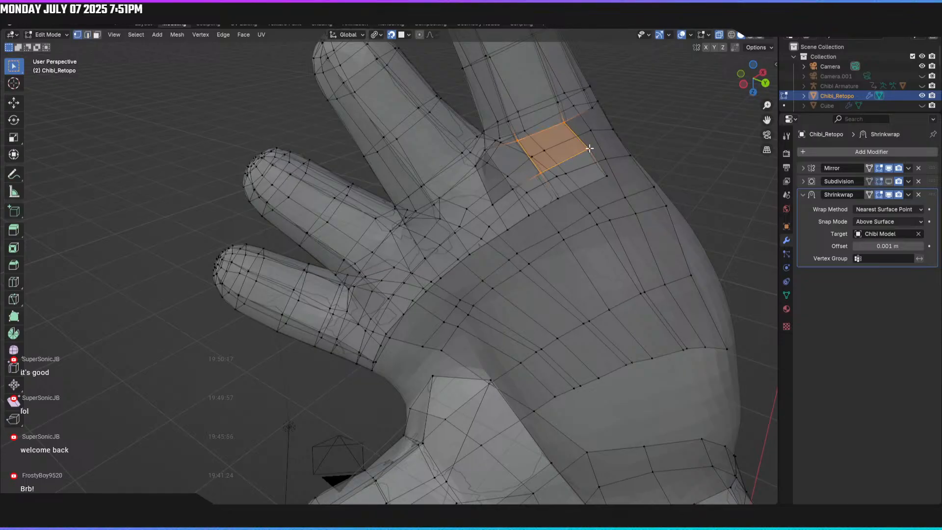
Step: Pull both end vertices of the palm strip slightly inward, in line with the faces below the little finger
{"action": "left_click", "coordinate": [589, 148]}
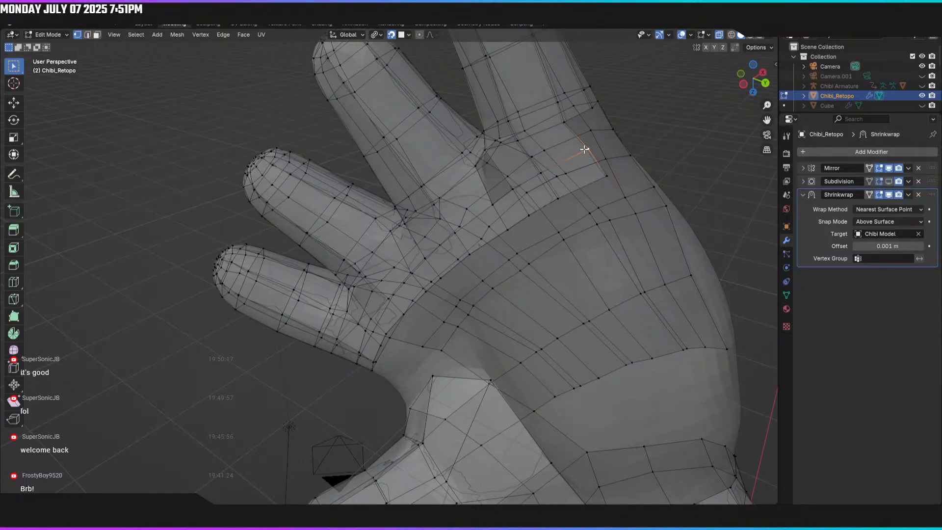
{"action": "key", "text": "g"}
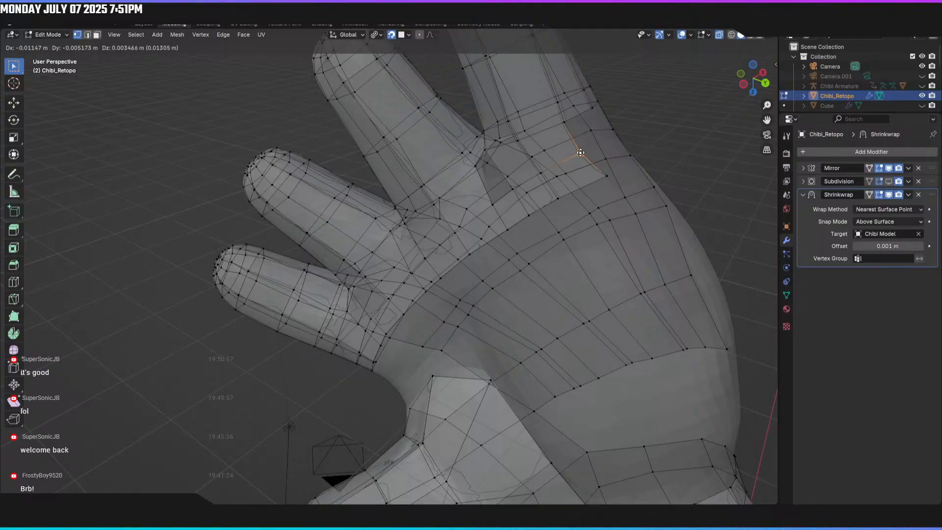
{"action": "left_click", "coordinate": [584, 154]}
{"action": "key", "text": "g"}
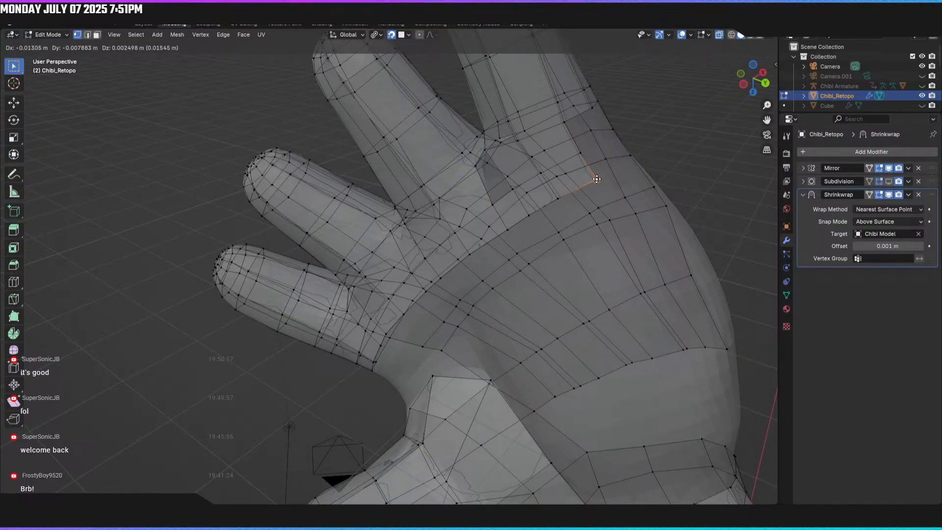
{"action": "left_click", "coordinate": [597, 179]}
{"action": "middle_click_drag", "start_coordinate": [597, 179], "coordinate": [623, 180]}
Step: Fill the open gap between the palm strip and the web between the ring and little fingers
{"action": "key", "text": "2"}
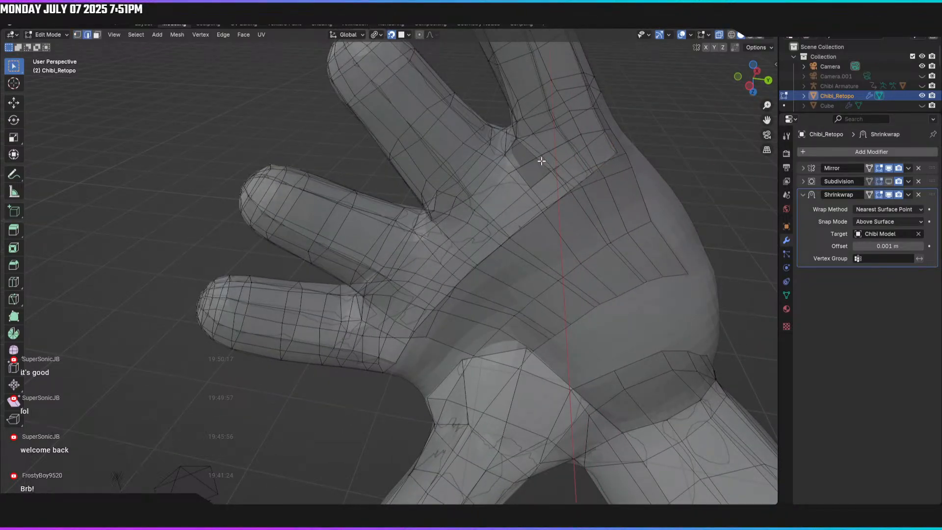
{"action": "left_click", "coordinate": [524, 183], "text": "shift"}
{"action": "key", "text": "f"}
{"action": "middle_click_drag", "start_coordinate": [578, 169], "coordinate": [544, 164]}
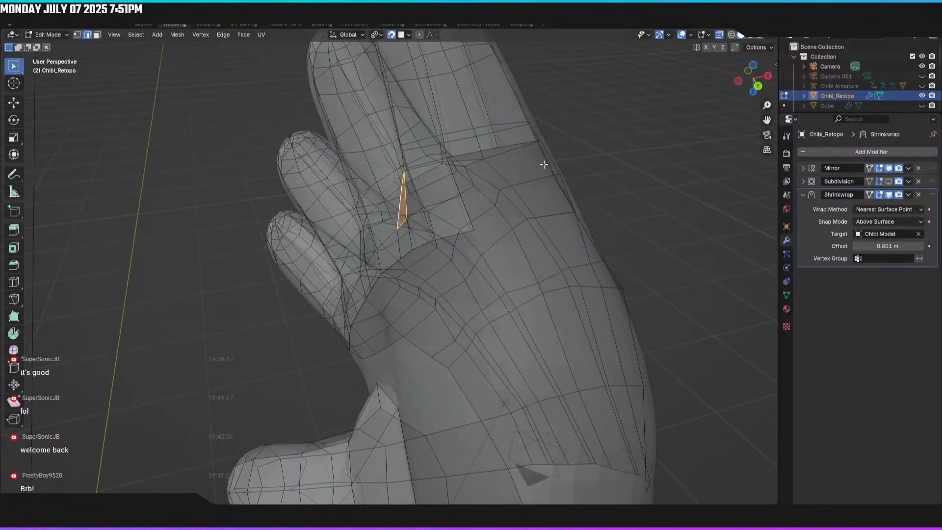
Step: Extrude the strip's end edge about 0.06 m around the hand's outer side and bridge it to the strip on the back with a face
{"action": "middle_click_drag", "start_coordinate": [506, 213], "coordinate": [464, 235]}
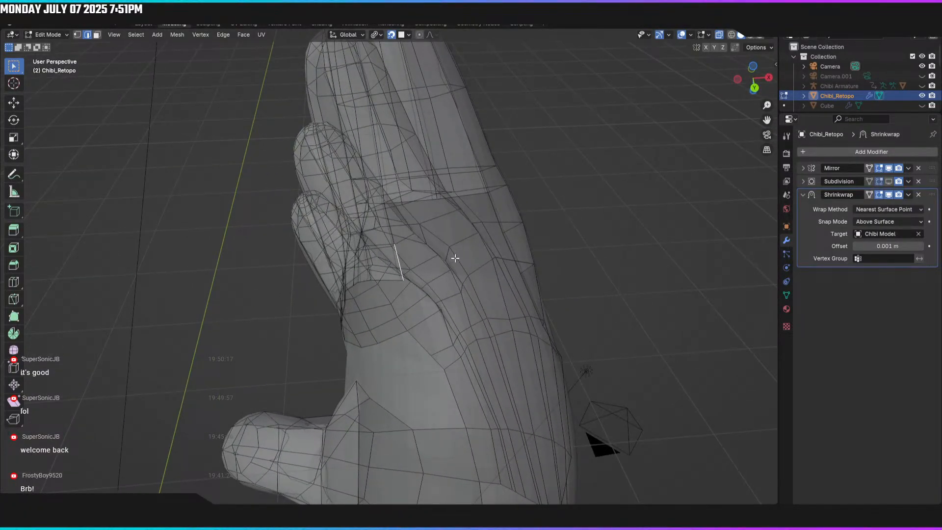
{"action": "key", "text": "e"}
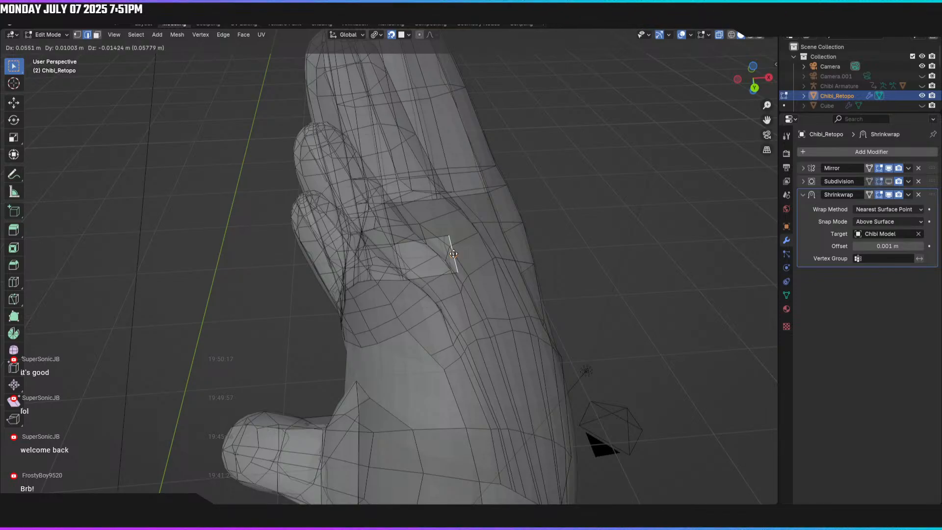
{"action": "left_click", "coordinate": [454, 256]}
{"action": "middle_click_drag", "start_coordinate": [454, 256], "coordinate": [405, 241]}
{"action": "left_click", "coordinate": [415, 260], "text": "shift"}
{"action": "key", "text": "f"}
Step: Nudge both vertices of the new cross edge on the hand's outer side
{"action": "left_click", "coordinate": [395, 239]}
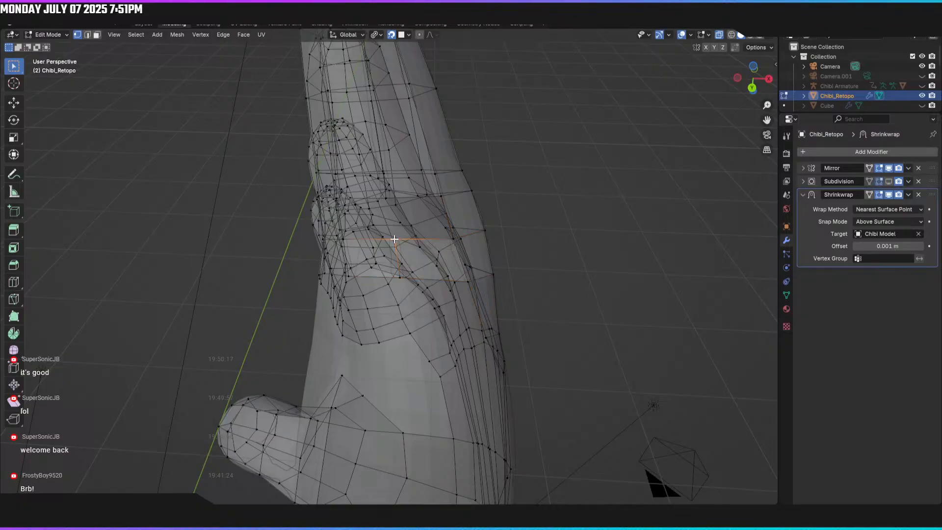
{"action": "key", "text": "g"}
{"action": "left_click", "coordinate": [395, 238]}
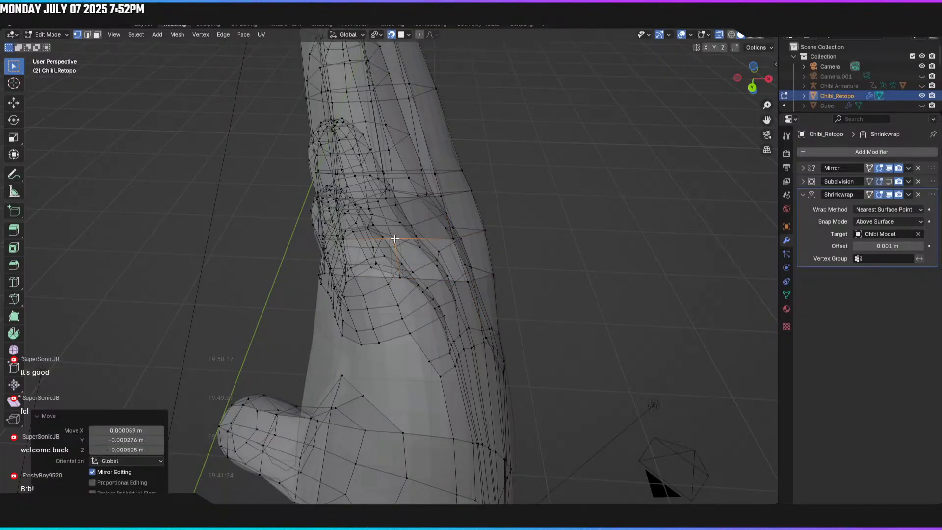
{"action": "left_click", "coordinate": [399, 280]}
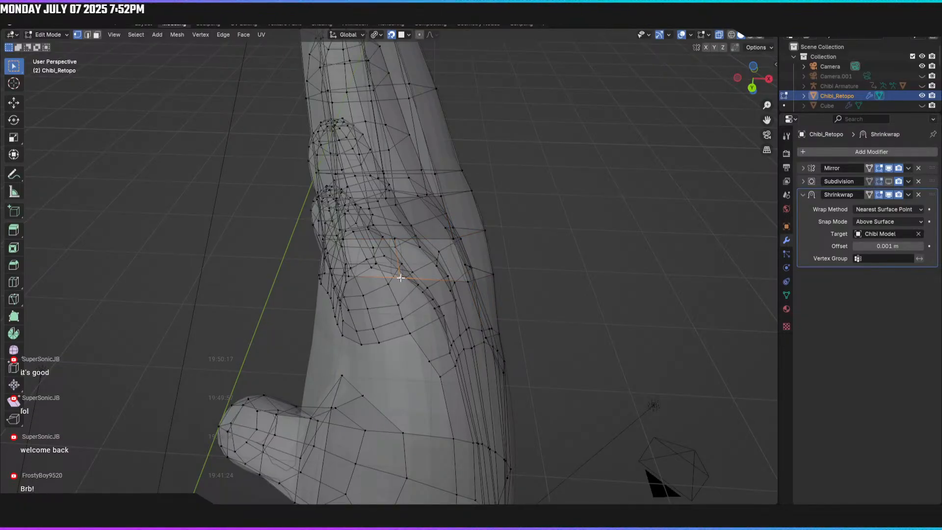
{"action": "left_click", "coordinate": [399, 277]}
{"action": "middle_click_drag", "start_coordinate": [399, 278], "coordinate": [448, 265]}
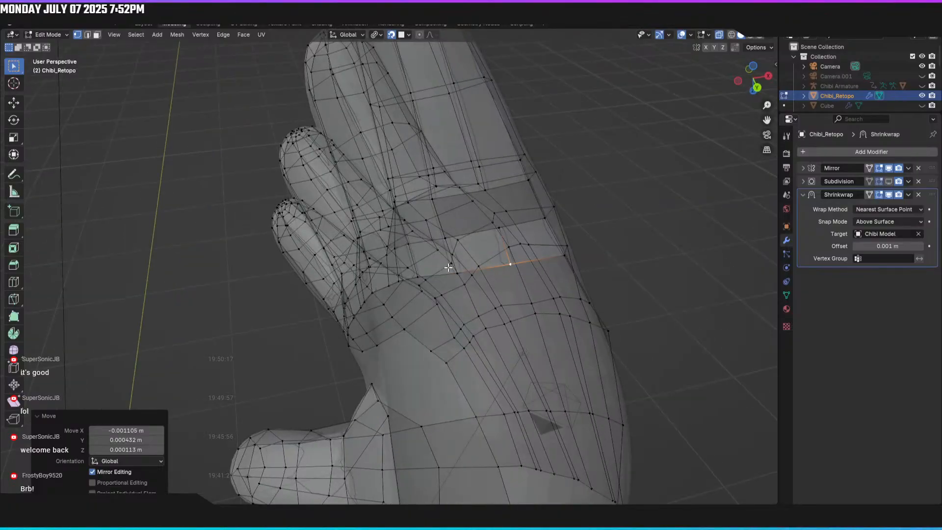
Step: Fill the two gaps between the outer side strip and the little finger's base with faces
{"action": "key", "text": "2"}
{"action": "left_click", "coordinate": [476, 231]}
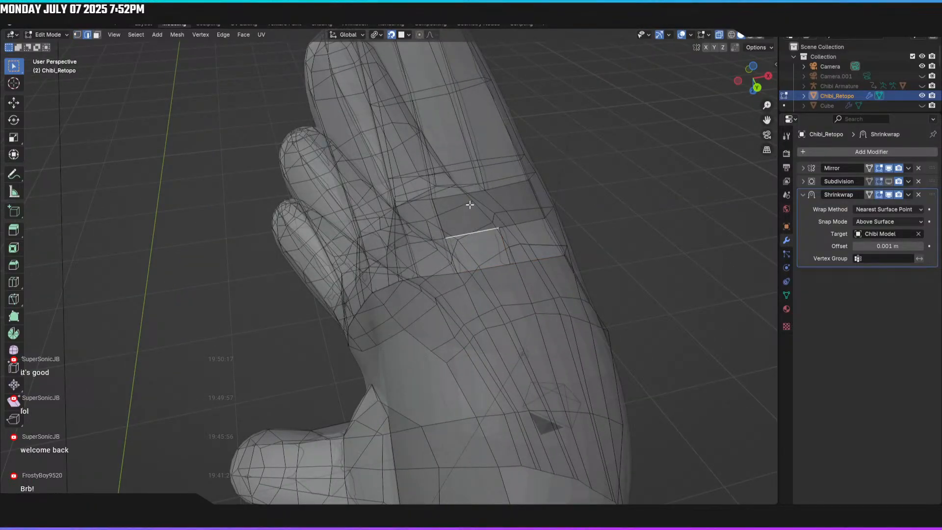
{"action": "key", "text": "f"}
{"action": "left_click", "coordinate": [511, 184]}
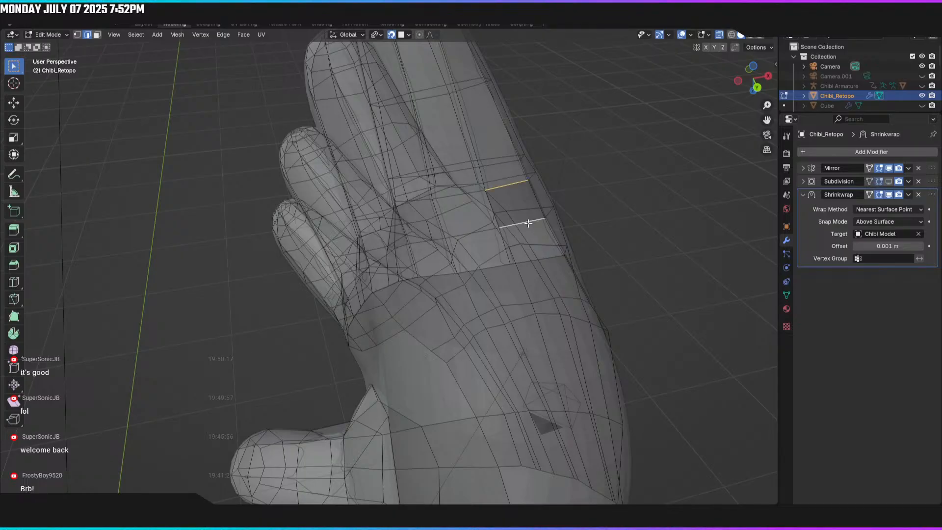
{"action": "key", "text": "f"}
Step: Inspect the hand mesh from the palm and thumb sides, checking the open area around the thumb base
{"action": "scroll", "coordinate": [513, 221], "scroll_direction": "down", "scroll_amount": 4}
{"action": "middle_click_drag", "start_coordinate": [514, 221], "coordinate": [745, 96]}
{"action": "middle_click_drag", "start_coordinate": [612, 185], "coordinate": [431, 364]}
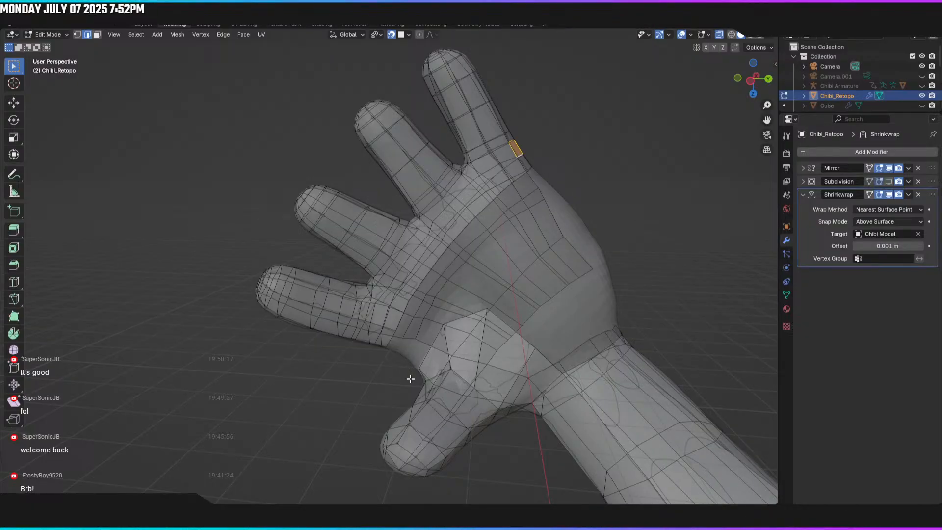
{"action": "left_click", "coordinate": [524, 332]}
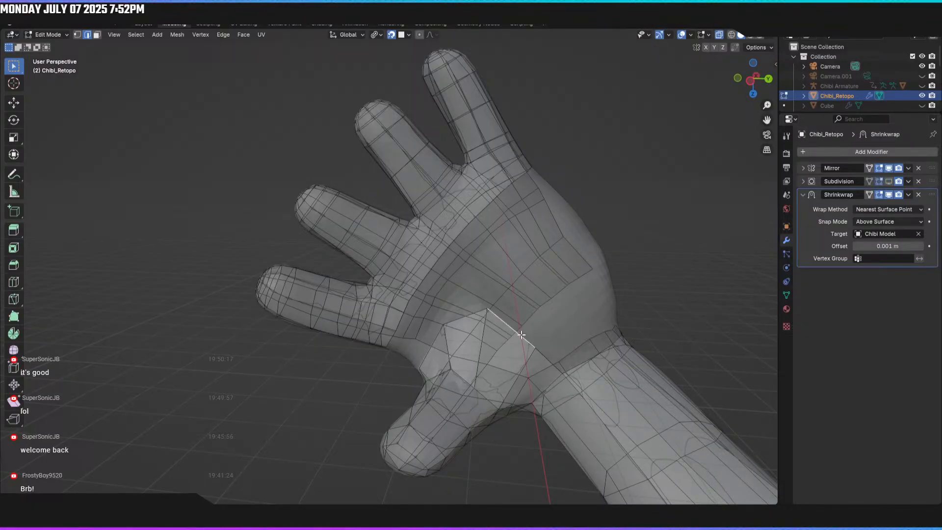
{"action": "middle_click_drag", "start_coordinate": [524, 331], "coordinate": [536, 345]}
{"action": "middle_click_drag", "start_coordinate": [536, 337], "coordinate": [608, 240]}
{"action": "middle_click_drag", "start_coordinate": [445, 257], "coordinate": [323, 354]}
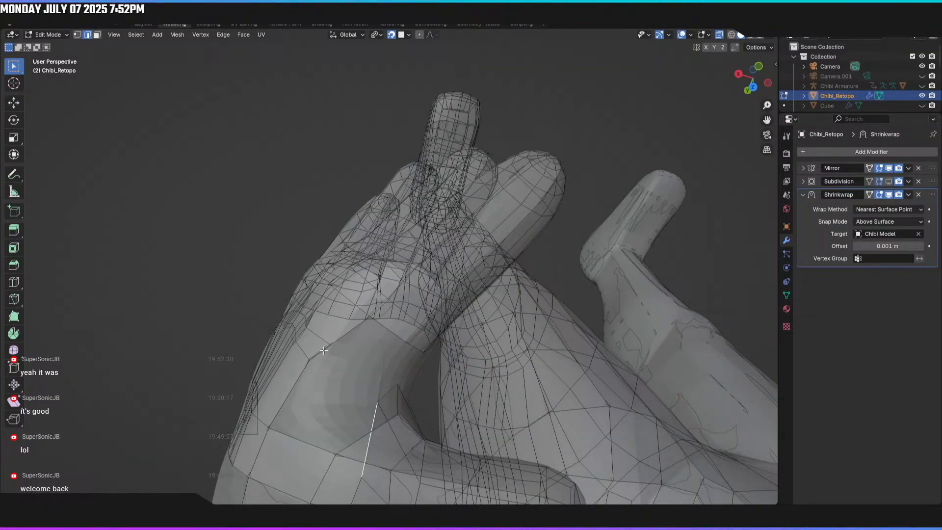
Step: Start an edge chain from the open border vertex near the thumb gap, extruding it toward the index finger's base, the last segment about 0.07 m
{"action": "middle_click_drag", "start_coordinate": [340, 345], "coordinate": [443, 346]}
{"action": "key", "text": "1"}
{"action": "key", "text": "g"}
{"action": "left_click", "coordinate": [397, 367]}
{"action": "key", "text": "e"}
{"action": "left_click", "coordinate": [431, 354]}
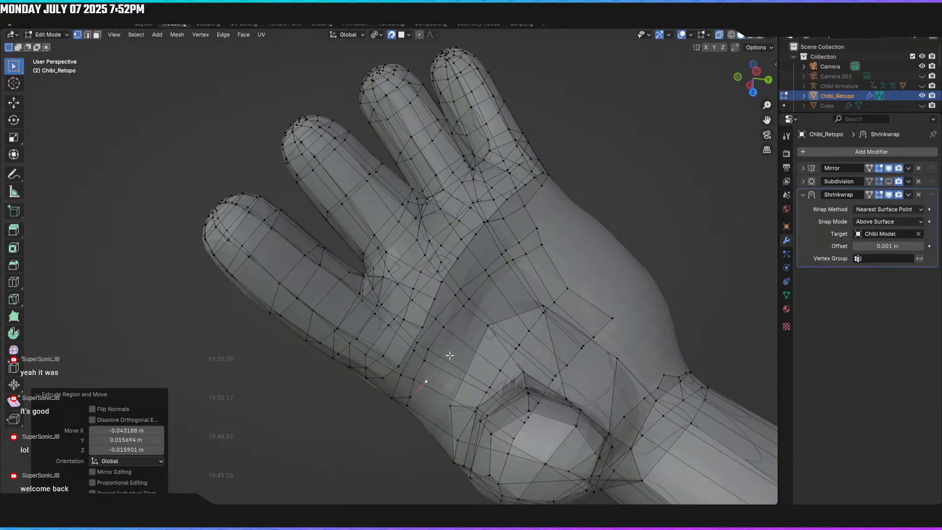
{"action": "key", "text": "e"}
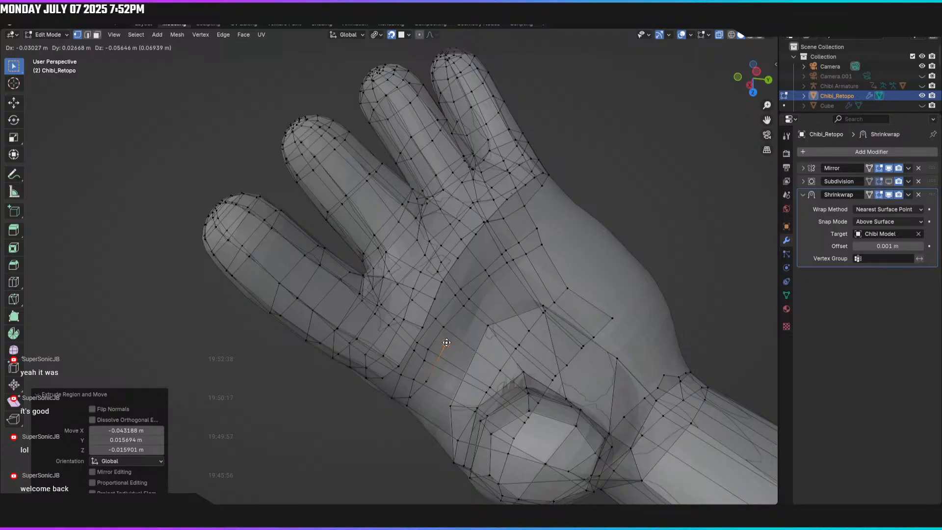
{"action": "left_click", "coordinate": [446, 343]}
Step: Extend the edge chain below the index finger with three extruded vertices, about 0.05, 0.02 and 0.05 m apart
{"action": "middle_click_drag", "start_coordinate": [447, 342], "coordinate": [439, 342]}
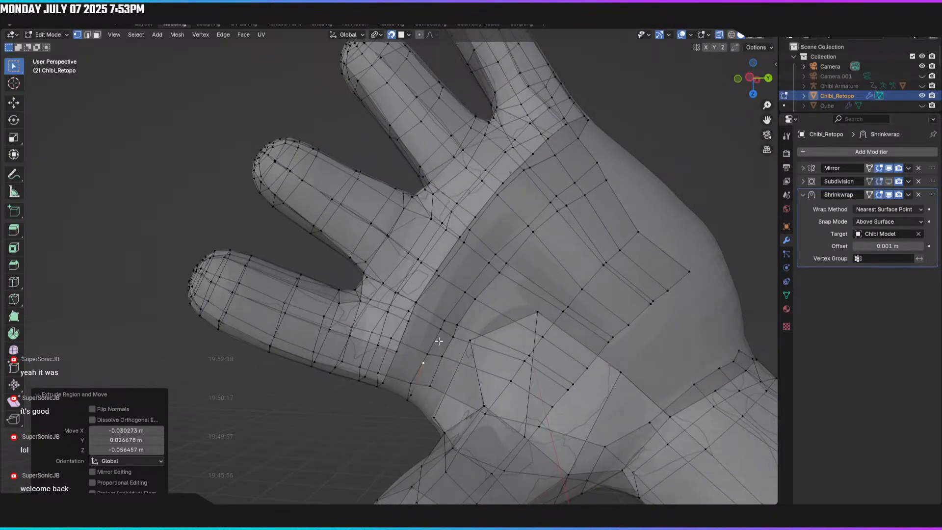
{"action": "key", "text": "e"}
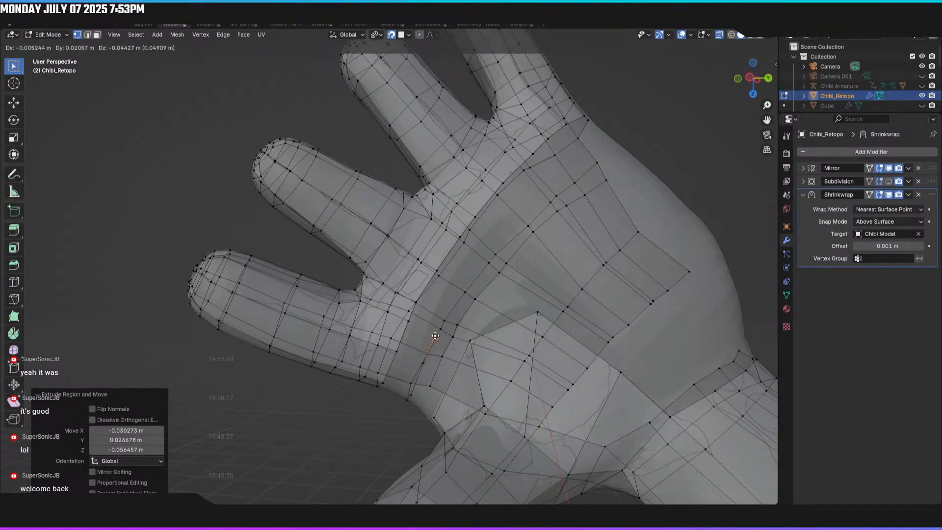
{"action": "left_click", "coordinate": [435, 335]}
{"action": "key", "text": "e"}
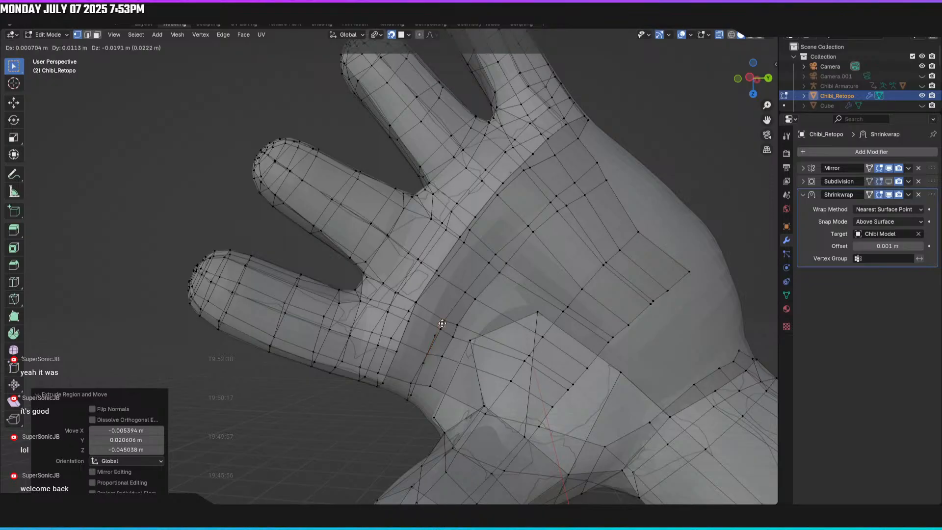
{"action": "left_click", "coordinate": [443, 322]}
{"action": "middle_click_drag", "start_coordinate": [442, 321], "coordinate": [449, 318]}
{"action": "key", "text": "e"}
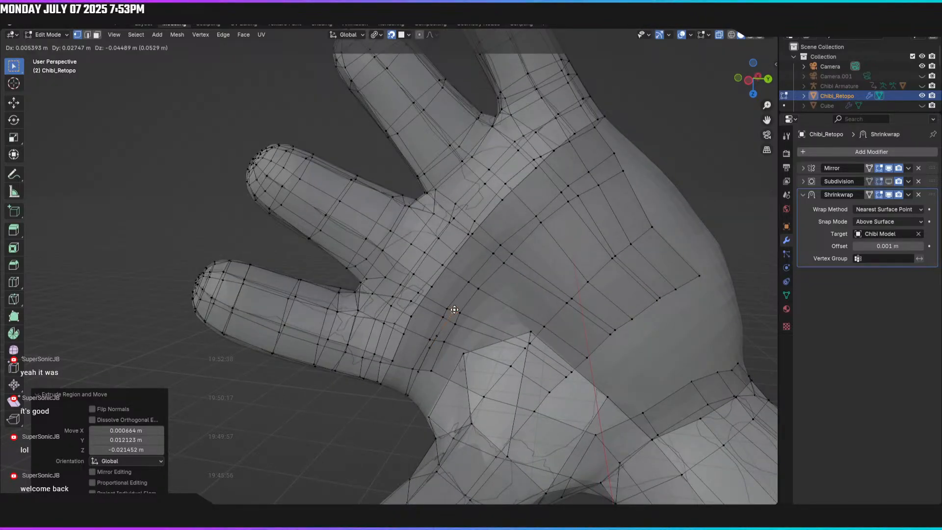
{"action": "left_click", "coordinate": [456, 308]}
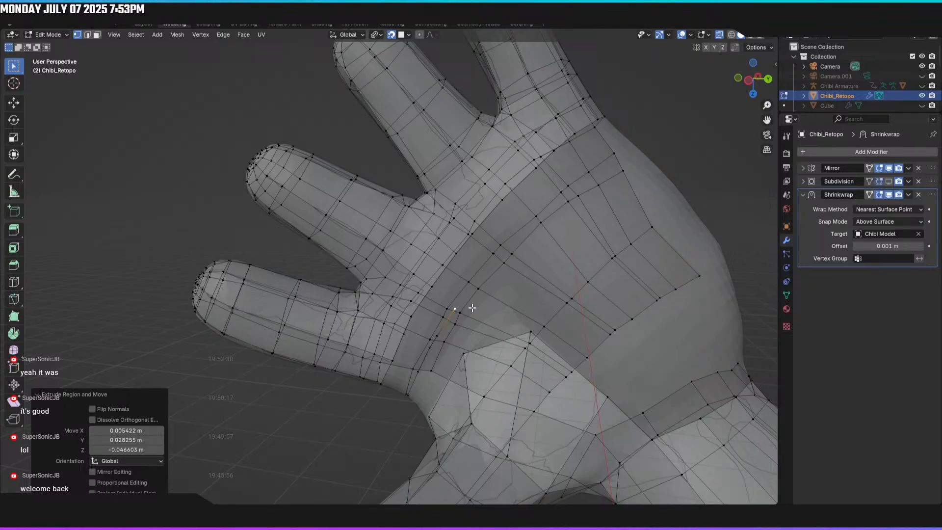
Step: Extrude four more vertices to carry the edge chain across the palm below the middle and ring fingers
{"action": "middle_click_drag", "start_coordinate": [461, 300], "coordinate": [505, 280]}
{"action": "key", "text": "e"}
{"action": "left_click", "coordinate": [473, 286]}
{"action": "key", "text": "e"}
{"action": "left_click", "coordinate": [486, 265]}
{"action": "mouse_move", "coordinate": [504, 253]}
{"action": "middle_mouse_down"}
{"action": "mouse_move", "coordinate": [496, 259]}
{"action": "mouse_move", "coordinate": [518, 243]}
{"action": "middle_mouse_up"}
{"action": "key", "text": "e"}
{"action": "left_click", "coordinate": [512, 242]}
{"action": "key", "text": "e"}
{"action": "left_click", "coordinate": [528, 236]}
Step: Extrude four more vertices to run the edge chain below the little finger to the hand's outer side
{"action": "middle_click_drag", "start_coordinate": [529, 240], "coordinate": [567, 223]}
{"action": "key", "text": "e"}
{"action": "left_click", "coordinate": [562, 212]}
{"action": "key", "text": "e"}
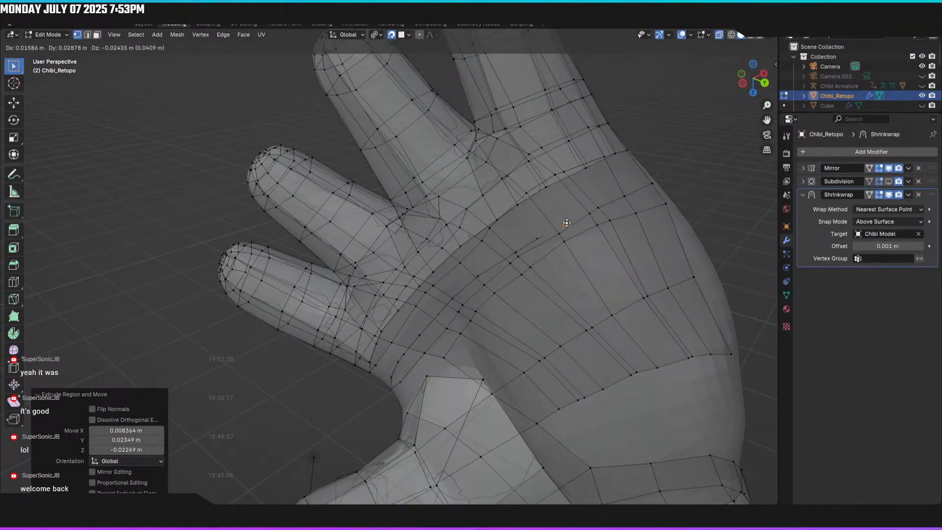
{"action": "left_click", "coordinate": [567, 222]}
{"action": "middle_click_drag", "start_coordinate": [566, 221], "coordinate": [554, 244]}
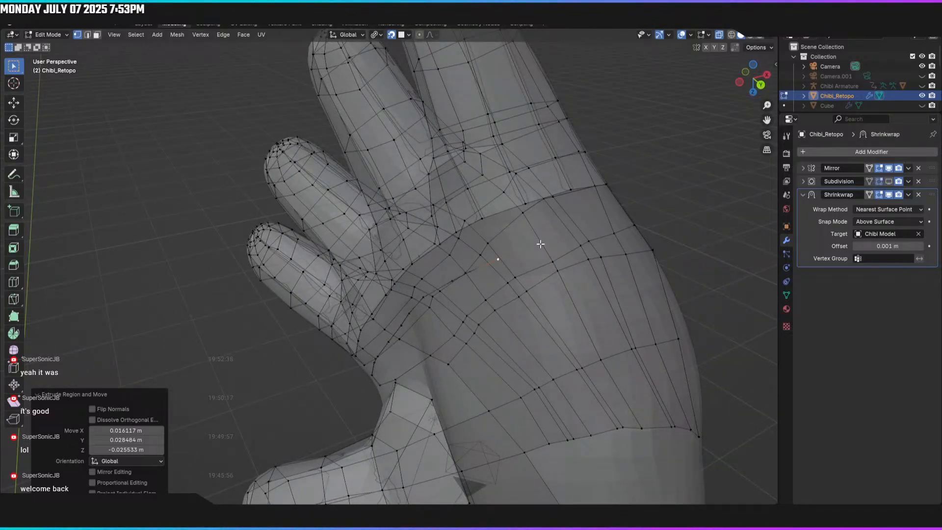
{"action": "key", "text": "e"}
{"action": "left_click", "coordinate": [541, 242]}
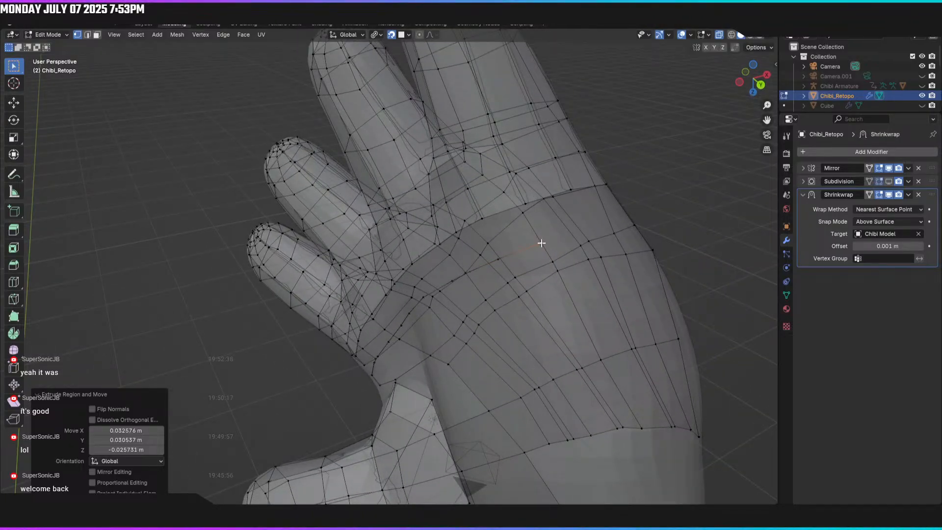
{"action": "middle_click_drag", "start_coordinate": [557, 266], "coordinate": [528, 272]}
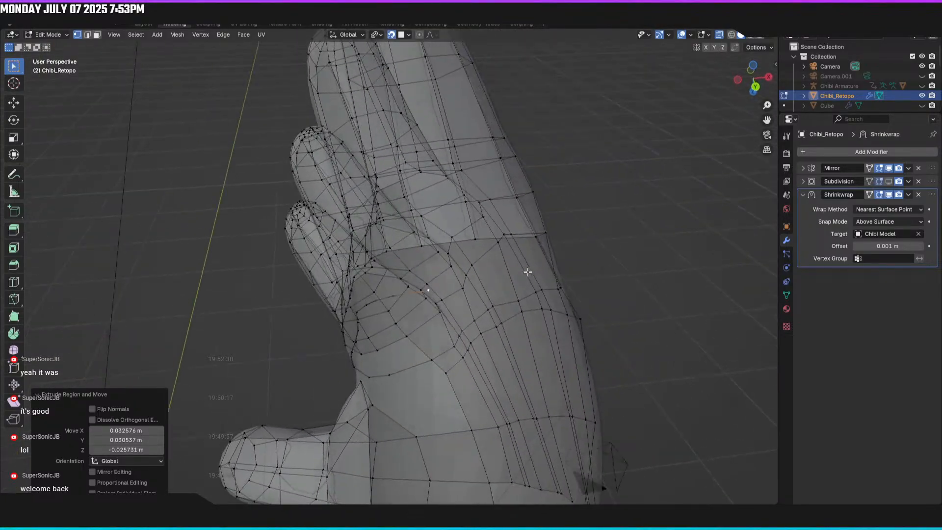
{"action": "key", "text": "e"}
{"action": "left_click", "coordinate": [486, 286]}
Step: Fill a face between the finger base border and the end of the edge chain on the hand's outer side
{"action": "middle_click_drag", "start_coordinate": [486, 286], "coordinate": [330, 322]}
{"action": "left_click", "coordinate": [292, 294]}
{"action": "key", "text": "2"}
{"action": "left_click", "coordinate": [266, 346]}
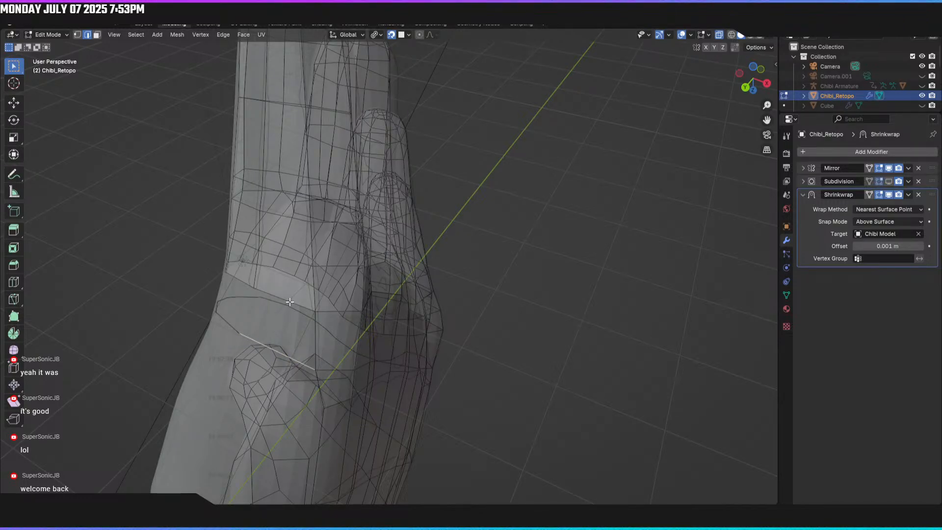
{"action": "key", "text": "f"}
{"action": "middle_click_drag", "start_coordinate": [257, 340], "coordinate": [548, 337]}
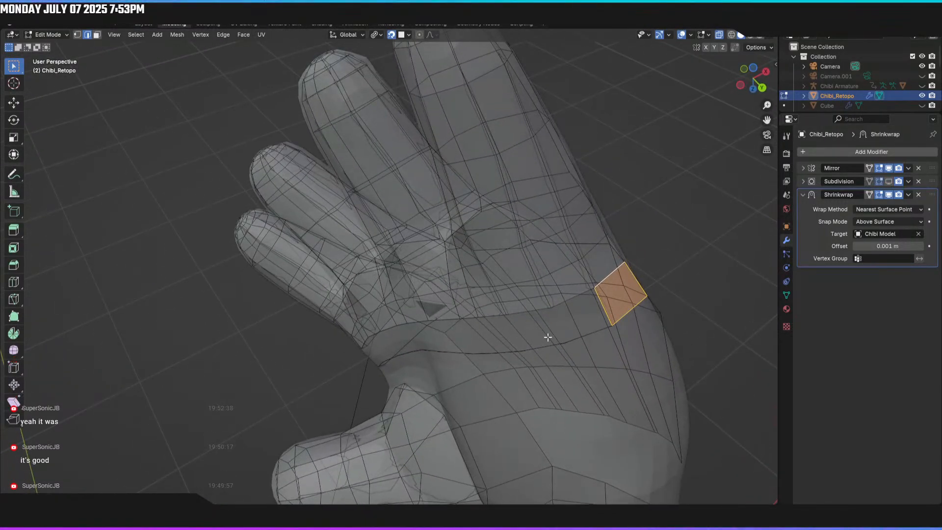
Step: Fill the next three gaps between the little finger's base border and the edge chain with faces
{"action": "left_click", "coordinate": [576, 339]}
{"action": "left_click", "coordinate": [572, 298], "text": "shift"}
{"action": "left_click", "coordinate": [571, 296], "text": "shift"}
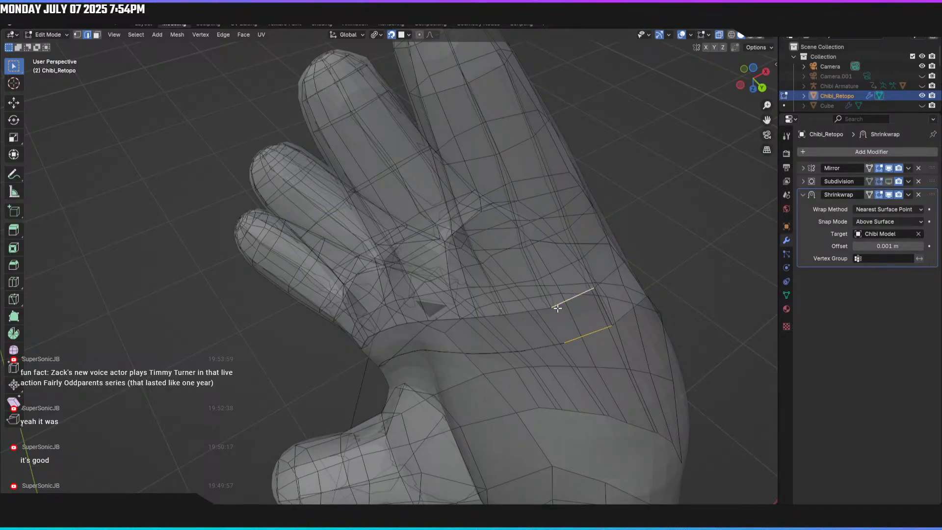
{"action": "key", "text": "f"}
{"action": "left_click", "coordinate": [538, 330]}
{"action": "left_click", "coordinate": [548, 345], "text": "shift"}
{"action": "key", "text": "f"}
{"action": "middle_click_drag", "start_coordinate": [548, 345], "coordinate": [571, 302]}
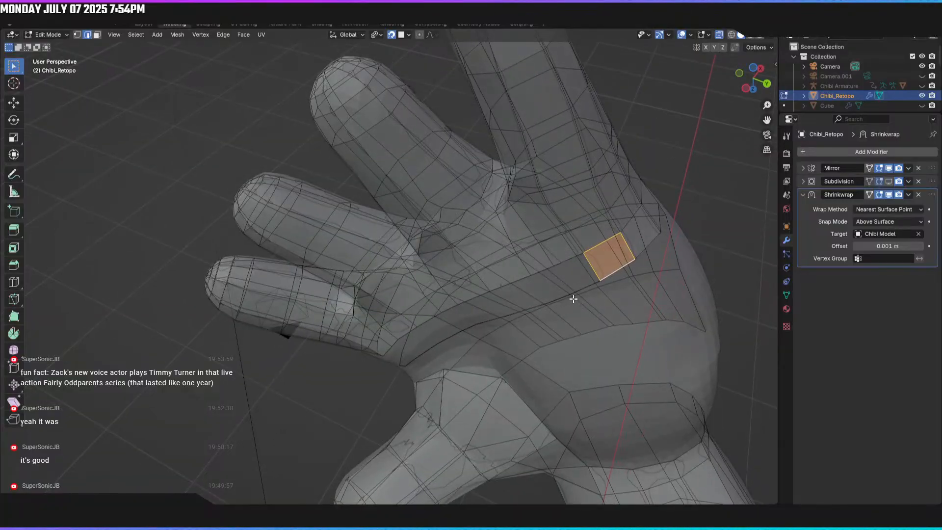
{"action": "left_click", "coordinate": [583, 288]}
{"action": "left_click", "coordinate": [562, 270], "text": "shift"}
{"action": "key", "text": "f"}
{"action": "middle_click_drag", "start_coordinate": [562, 271], "coordinate": [536, 235]}
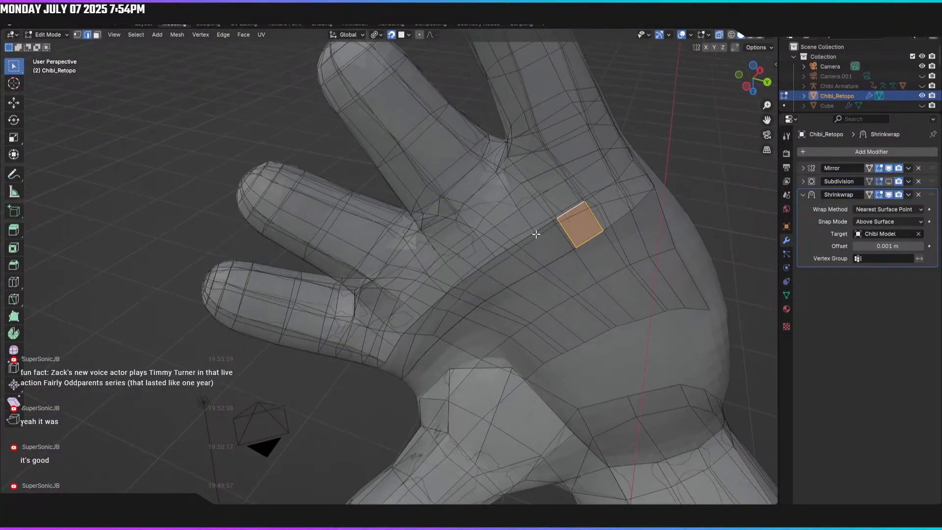
Step: Fill three gaps between the ring finger's base border and the edge chain with faces
{"action": "left_click", "coordinate": [540, 229]}
{"action": "left_click", "coordinate": [562, 254], "text": "shift"}
{"action": "key", "text": "f"}
{"action": "left_click", "coordinate": [549, 264]}
{"action": "left_click", "coordinate": [520, 242], "text": "shift"}
{"action": "key", "text": "f"}
{"action": "middle_click_drag", "start_coordinate": [499, 261], "coordinate": [487, 244]}
{"action": "left_click", "coordinate": [486, 237]}
{"action": "left_click", "coordinate": [510, 258], "text": "shift"}
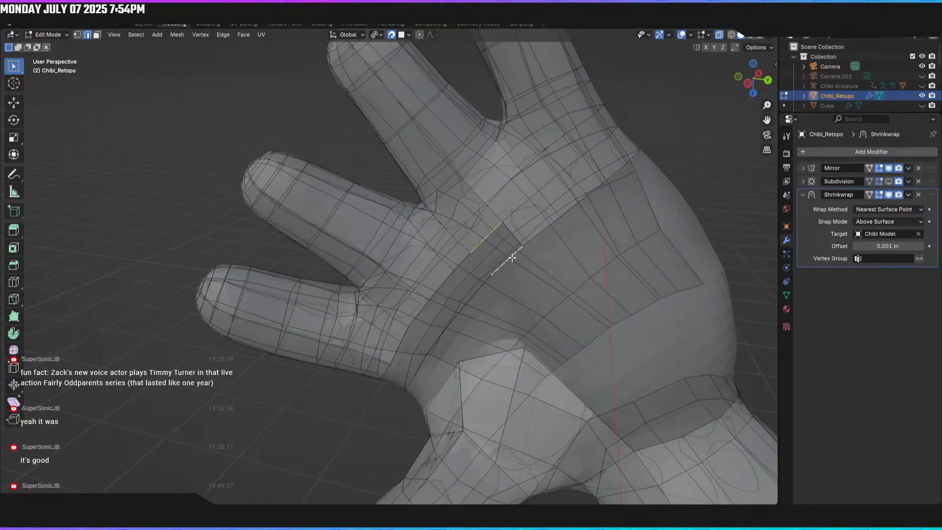
{"action": "key", "text": "f"}
Step: Continue the face strip between the middle finger's base border and the edge chain, undoing any wrong picks
{"action": "left_click", "coordinate": [479, 288]}
{"action": "key", "text": "ctrl+z"}
{"action": "left_click", "coordinate": [463, 263], "text": "shift"}
{"action": "key", "text": "f"}
{"action": "left_click", "coordinate": [446, 278]}
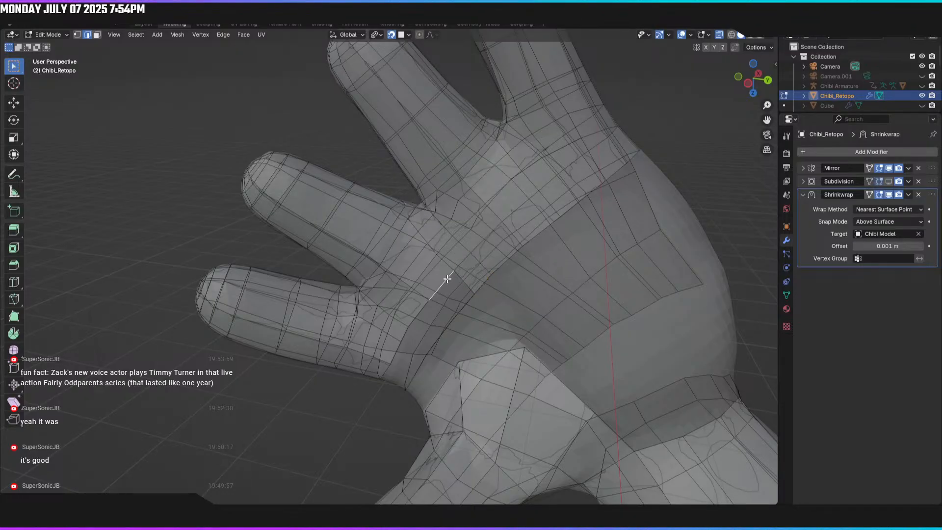
{"action": "key", "text": "ctrl+z"}
{"action": "mouse_move", "coordinate": [463, 303]}
{"action": "middle_mouse_down"}
{"action": "mouse_move", "coordinate": [499, 326]}
{"action": "mouse_move", "coordinate": [469, 312]}
{"action": "mouse_move", "coordinate": [457, 319]}
{"action": "middle_mouse_up"}
{"action": "key", "text": "f"}
{"action": "left_click", "coordinate": [461, 325]}
{"action": "left_click", "coordinate": [436, 308], "text": "shift"}
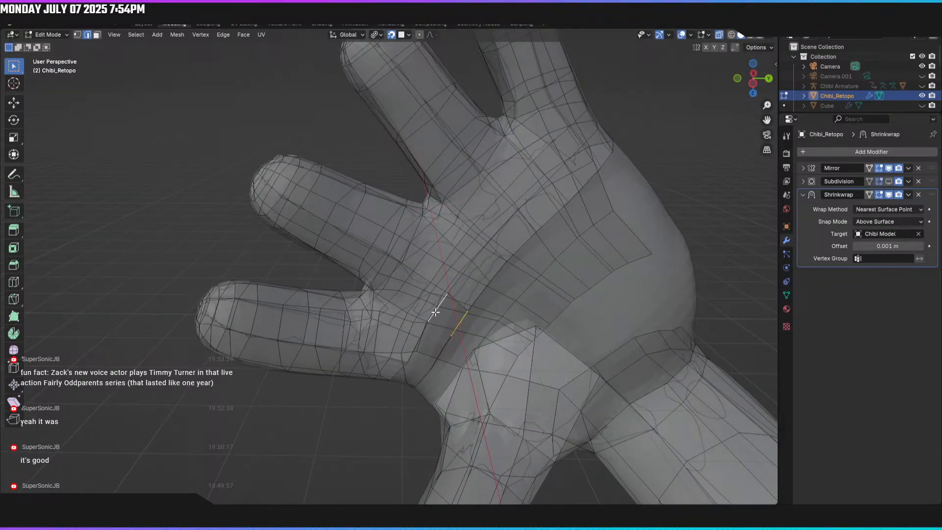
{"action": "key", "text": "f"}
Step: Fill three gaps between the index finger's base border and the edge chain with faces
{"action": "left_click", "coordinate": [420, 335]}
{"action": "left_click", "coordinate": [442, 337], "text": "shift"}
{"action": "key", "text": "f"}
{"action": "left_click", "coordinate": [439, 356]}
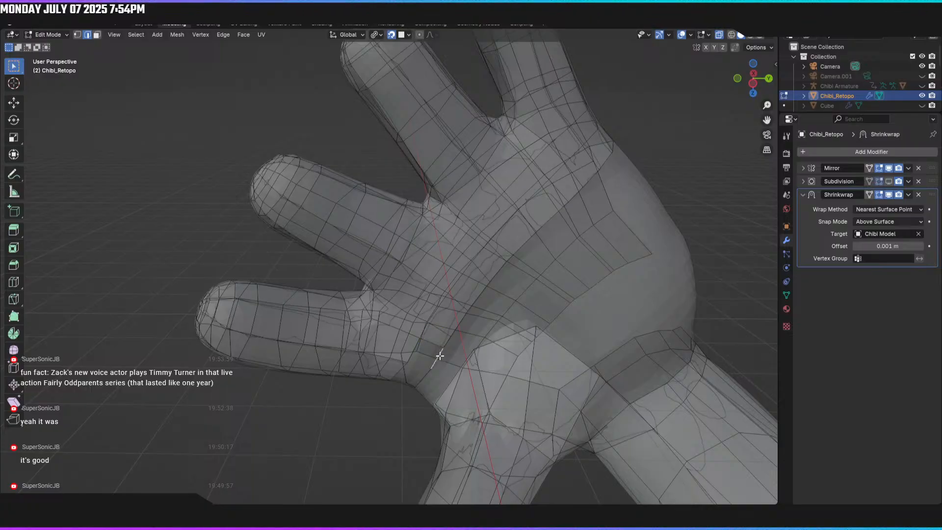
{"action": "left_click", "coordinate": [416, 352], "text": "shift"}
{"action": "key", "text": "f"}
{"action": "middle_click_drag", "start_coordinate": [416, 351], "coordinate": [447, 327]}
{"action": "left_click", "coordinate": [429, 338]}
{"action": "left_click", "coordinate": [446, 359], "text": "shift"}
{"action": "key", "text": "f"}
Step: Close the last two gaps of the face strip on the thumb side of the index finger's base
{"action": "middle_click_drag", "start_coordinate": [446, 360], "coordinate": [414, 374]}
{"action": "left_click", "coordinate": [402, 340], "text": "shift"}
{"action": "key", "text": "f"}
{"action": "left_click", "coordinate": [377, 349]}
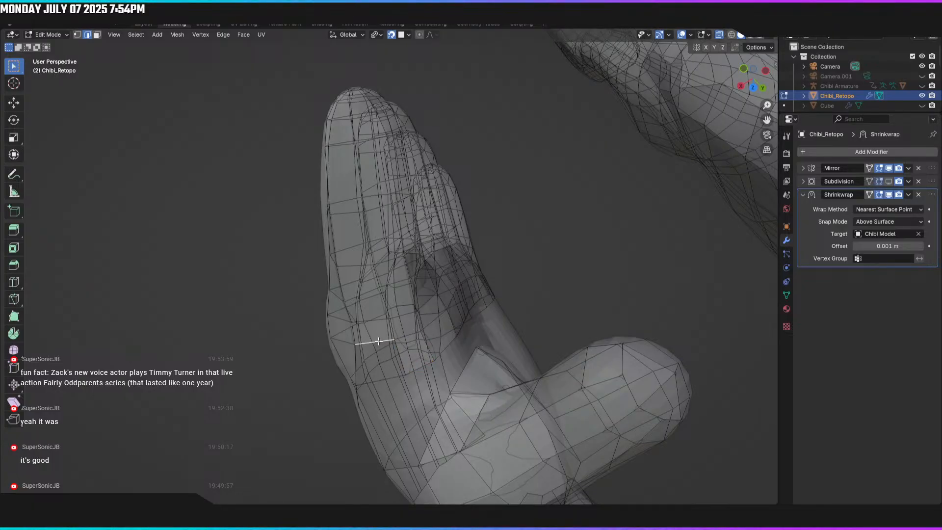
{"action": "left_click", "coordinate": [390, 374], "text": "shift"}
{"action": "key", "text": "f"}
{"action": "mouse_move", "coordinate": [390, 376]}
{"action": "middle_mouse_down"}
{"action": "mouse_move", "coordinate": [481, 340]}
{"action": "mouse_move", "coordinate": [540, 374]}
{"action": "mouse_move", "coordinate": [510, 383]}
{"action": "mouse_move", "coordinate": [343, 374]}
{"action": "mouse_move", "coordinate": [389, 374]}
{"action": "mouse_move", "coordinate": [479, 351]}
{"action": "mouse_move", "coordinate": [498, 378]}
{"action": "mouse_move", "coordinate": [437, 354]}
{"action": "mouse_move", "coordinate": [400, 354]}
{"action": "mouse_move", "coordinate": [379, 360]}
{"action": "mouse_move", "coordinate": [375, 383]}
{"action": "middle_mouse_up"}
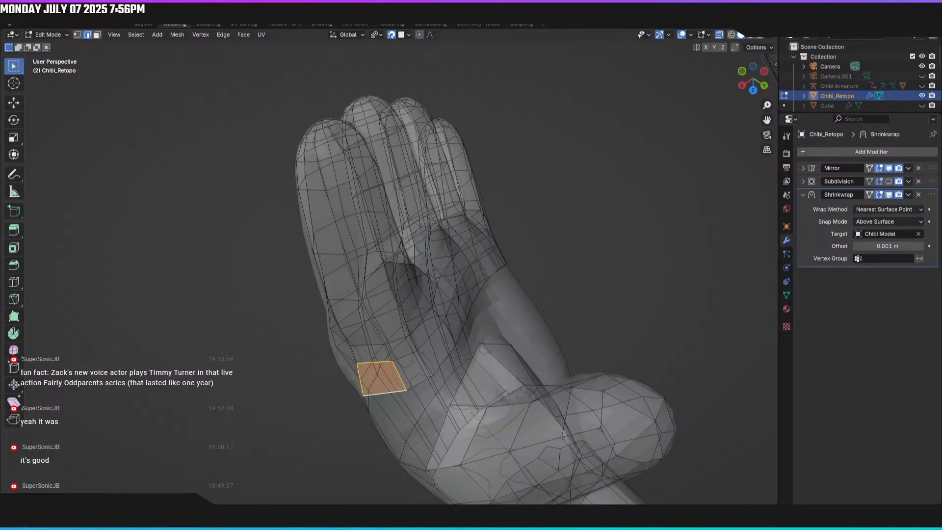
Step: Start a second edge chain from the next open border vertex near the thumb gap with two extrusions of about 0.11 and 0.05 m
{"action": "middle_click_drag", "start_coordinate": [530, 196], "coordinate": [568, 185]}
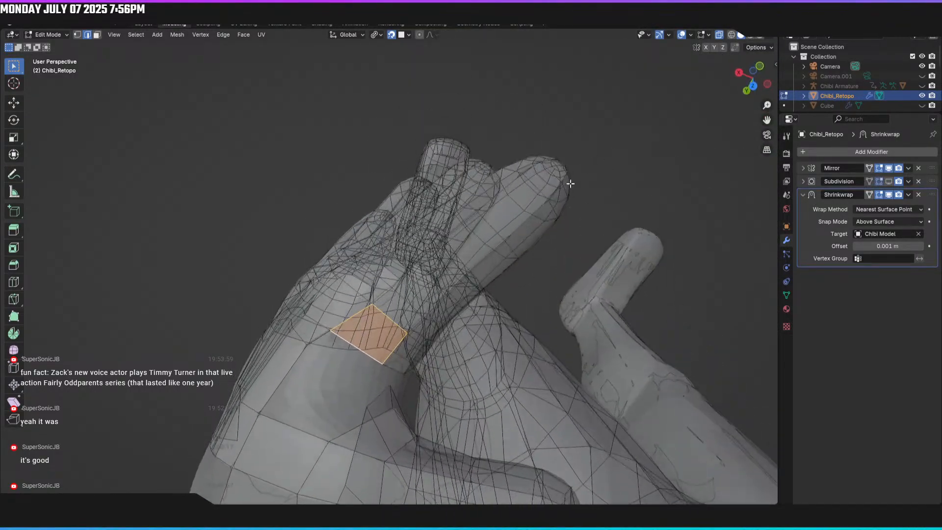
{"action": "left_click", "coordinate": [309, 361]}
{"action": "key", "text": "1"}
{"action": "middle_click_drag", "start_coordinate": [309, 361], "coordinate": [431, 365]}
{"action": "key", "text": "g"}
{"action": "left_click", "coordinate": [386, 371]}
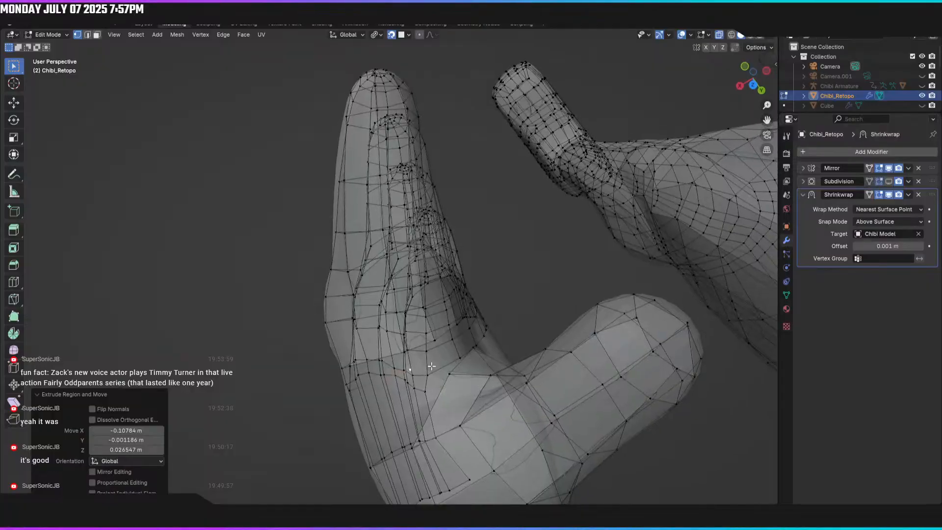
{"action": "key", "text": "e"}
{"action": "left_click", "coordinate": [466, 347]}
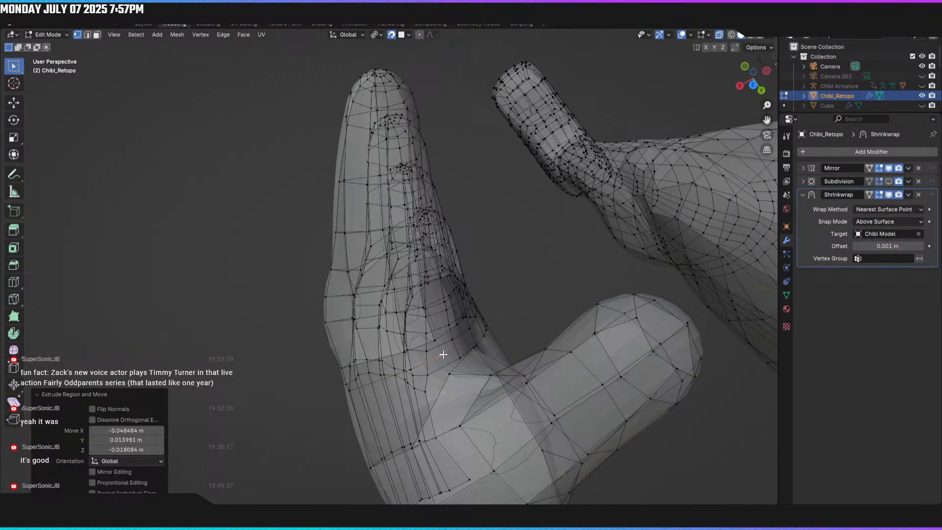
Step: Continue the second edge chain along the new strip below the index finger, extruding vertices about 0.02 to 0.08 m apart
{"action": "middle_click_drag", "start_coordinate": [466, 348], "coordinate": [464, 346]}
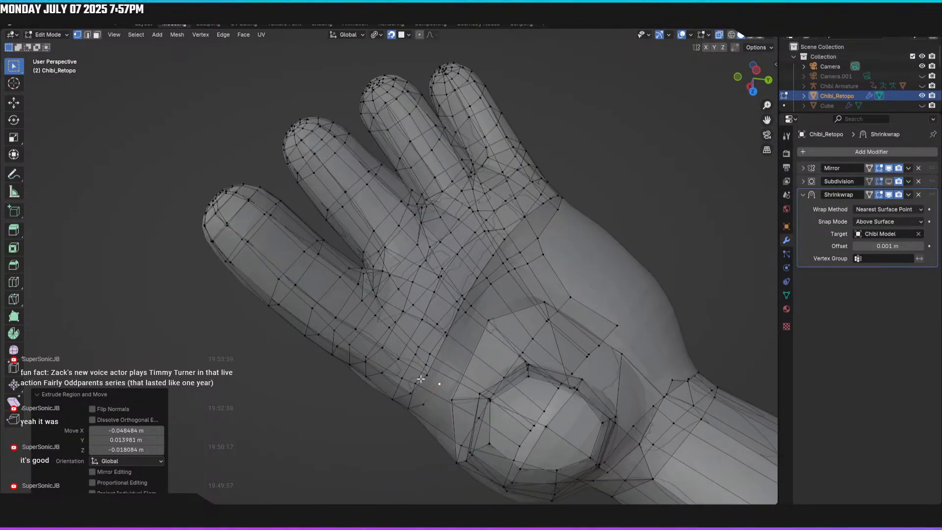
{"action": "key", "text": "e"}
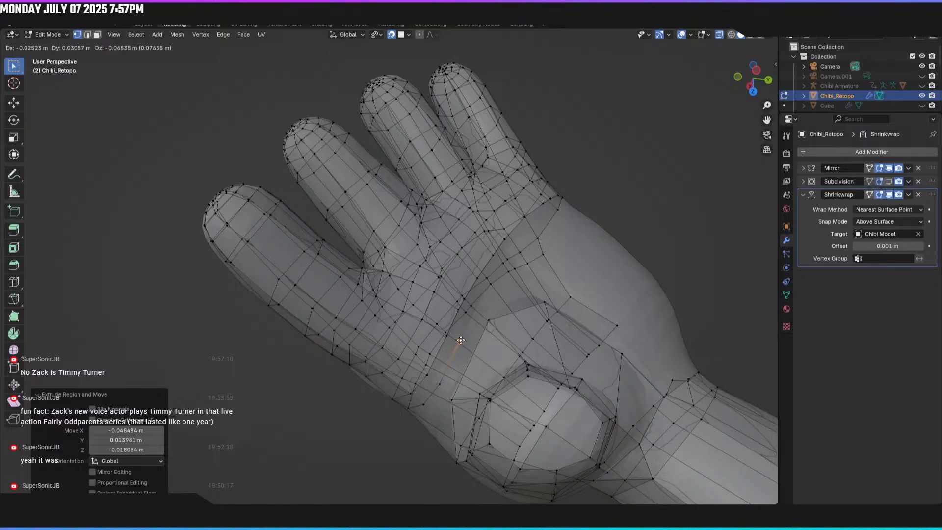
{"action": "left_click", "coordinate": [462, 339]}
{"action": "middle_click_drag", "start_coordinate": [462, 340], "coordinate": [458, 342]}
{"action": "key", "text": "e"}
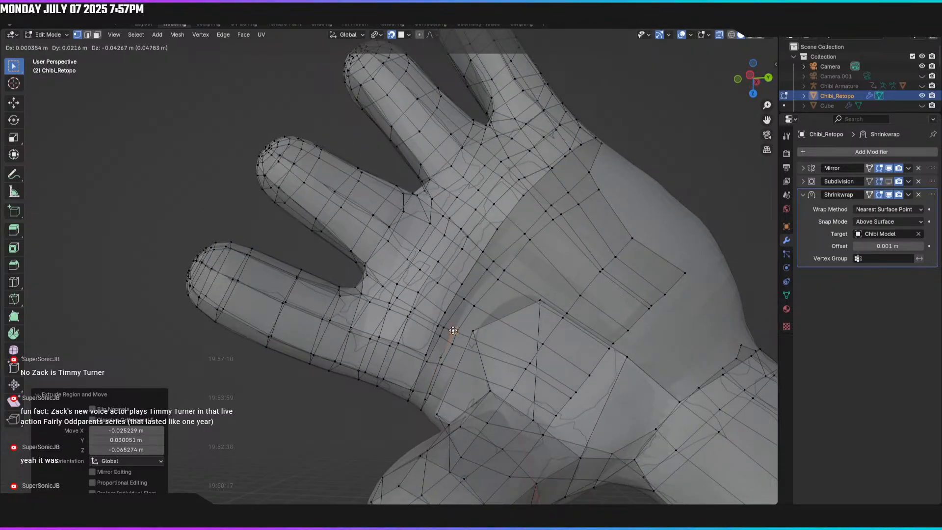
{"action": "left_click", "coordinate": [450, 320]}
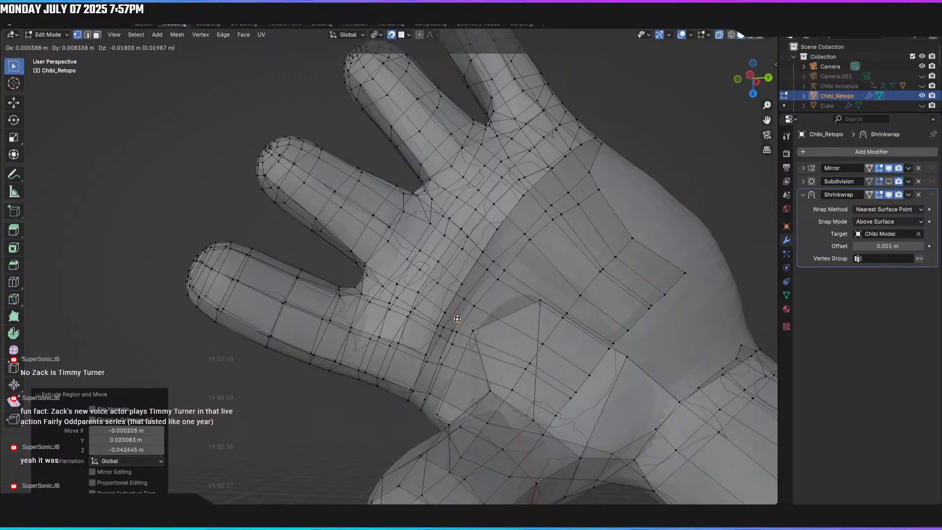
{"action": "middle_click_drag", "start_coordinate": [459, 319], "coordinate": [475, 316]}
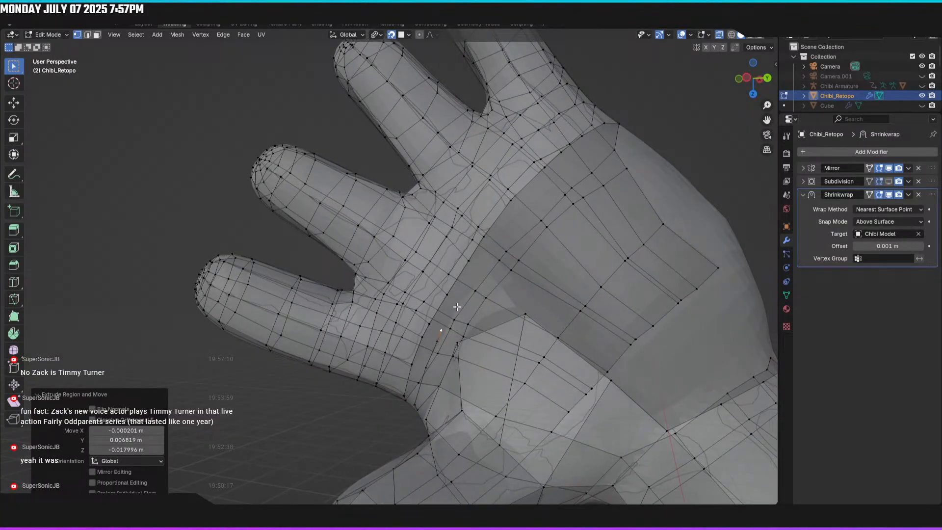
{"action": "key", "text": "g"}
{"action": "left_click", "coordinate": [458, 306]}
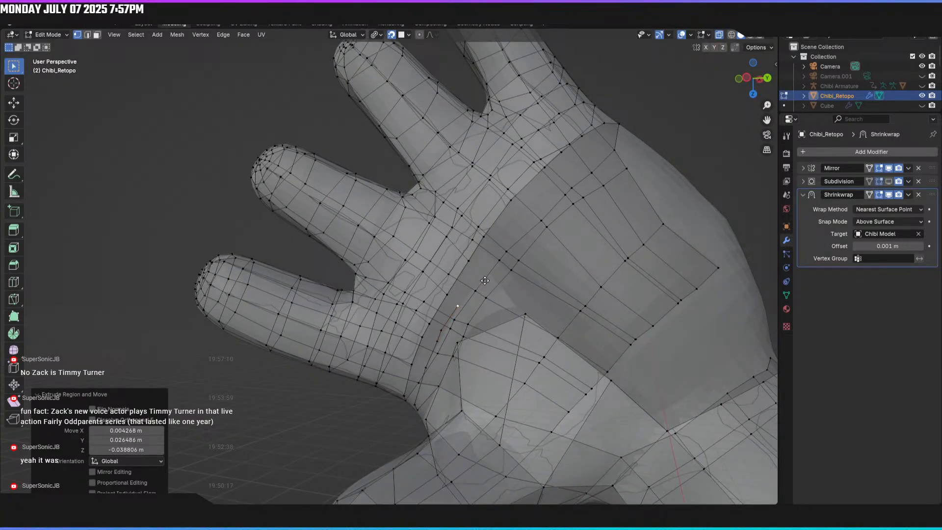
Step: Continue the second edge chain across the palm below the middle and ring fingers, extruding three vertices about 0.05 to 0.07 m apart
{"action": "key", "text": "g"}
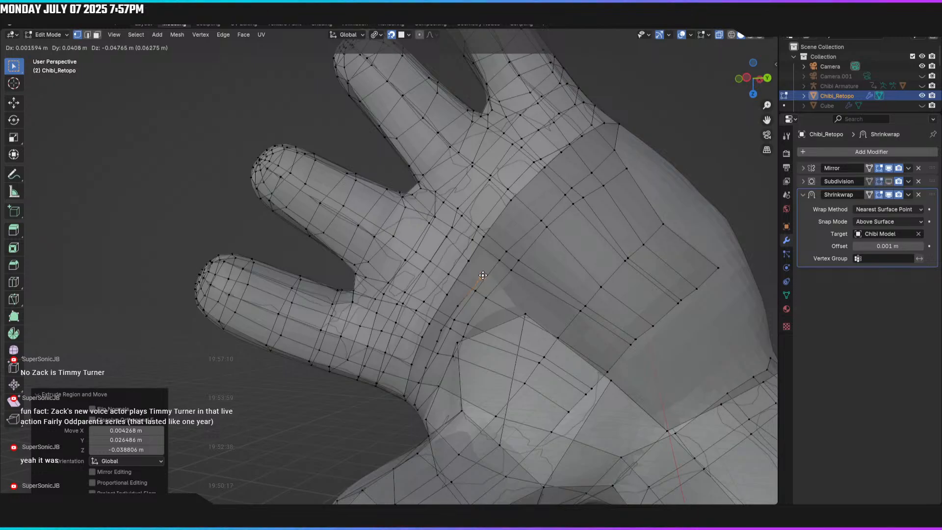
{"action": "left_click", "coordinate": [483, 275]}
{"action": "middle_click_drag", "start_coordinate": [496, 265], "coordinate": [493, 269]}
{"action": "key", "text": "g"}
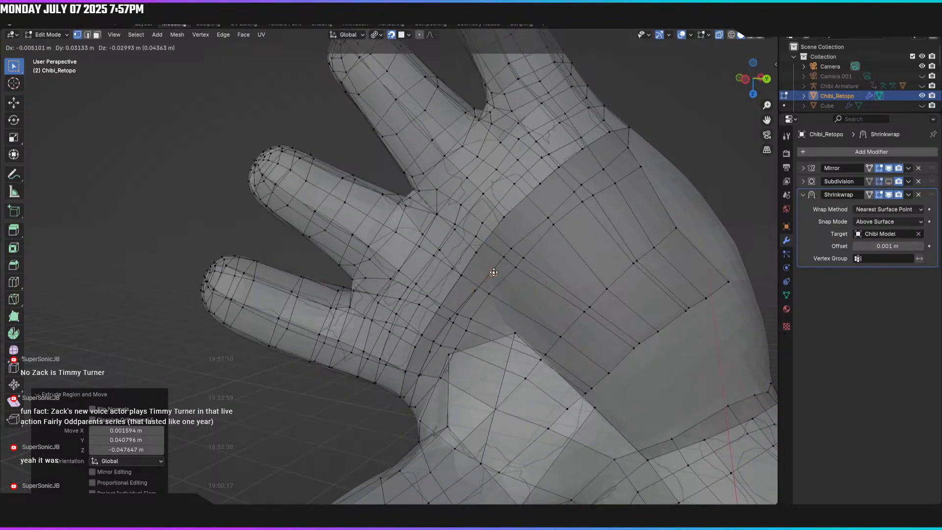
{"action": "left_click", "coordinate": [493, 268]}
{"action": "middle_click_drag", "start_coordinate": [496, 260], "coordinate": [524, 255]}
{"action": "key", "text": "g"}
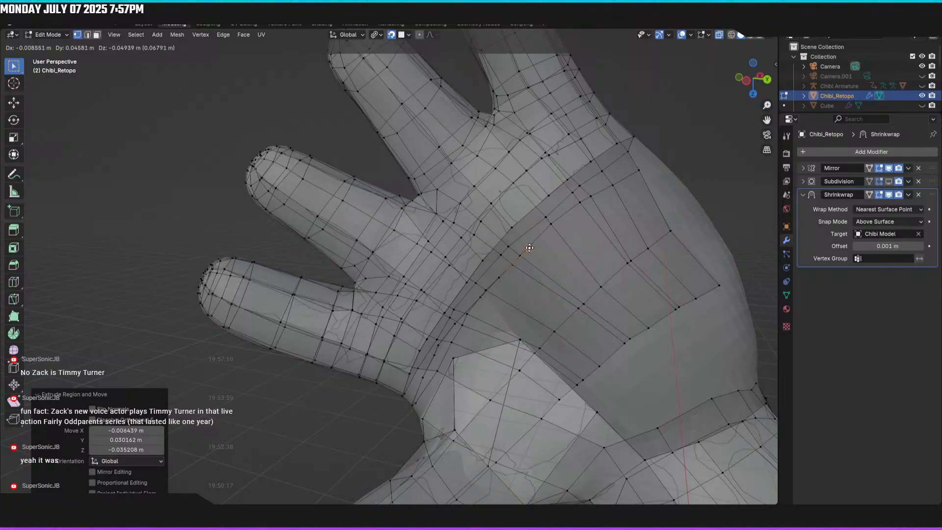
{"action": "left_click", "coordinate": [578, 243]}
Step: Extend the edge chain to the little-finger side of the hand, extruding further vertices about 0.03 to 0.06 m apart
{"action": "middle_click_drag", "start_coordinate": [578, 244], "coordinate": [557, 249]}
{"action": "key", "text": "g"}
{"action": "left_click", "coordinate": [545, 253]}
{"action": "key", "text": "g"}
{"action": "left_click", "coordinate": [535, 258]}
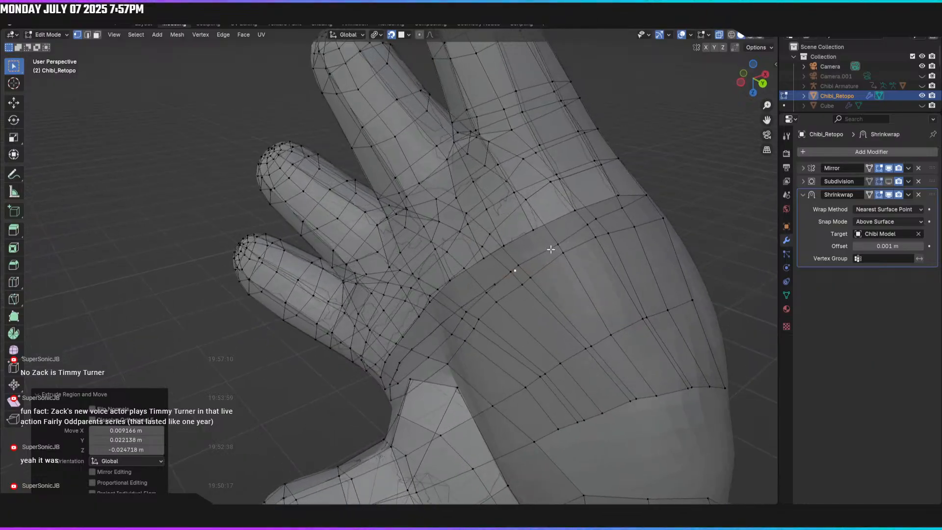
{"action": "key", "text": "g"}
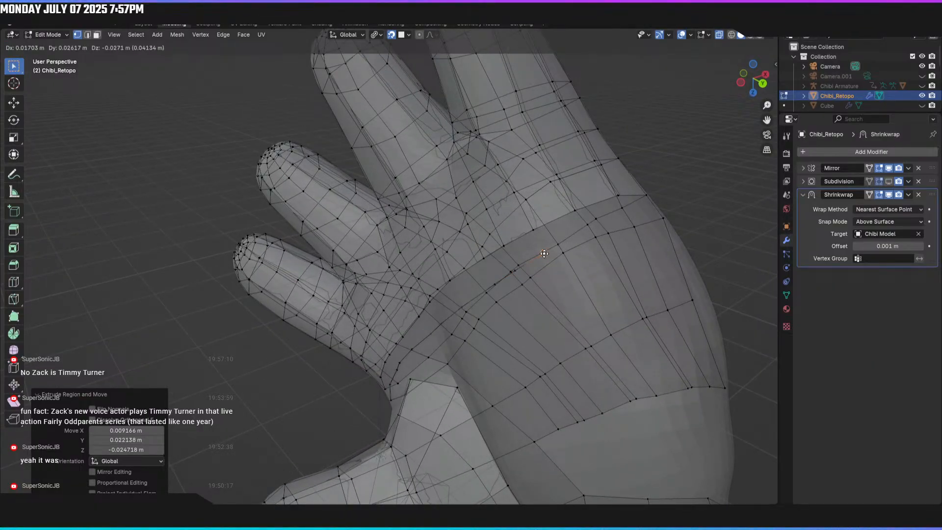
{"action": "left_click", "coordinate": [545, 254]}
{"action": "middle_click_drag", "start_coordinate": [544, 254], "coordinate": [510, 261]}
{"action": "key", "text": "g"}
{"action": "left_click", "coordinate": [573, 249]}
{"action": "key", "text": "g"}
{"action": "left_click", "coordinate": [569, 270]}
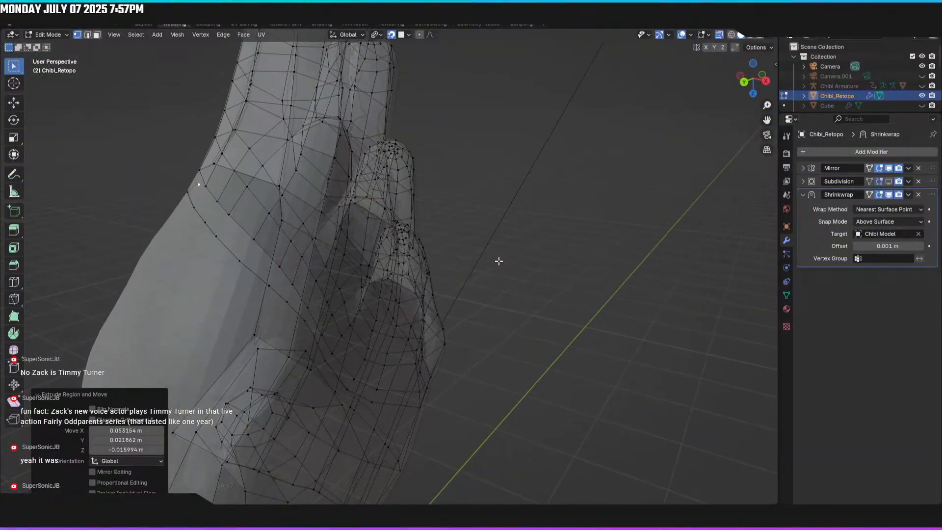
Step: Fill the first gap between the finger-base border and the second edge chain on the little-finger side with a face
{"action": "left_click", "coordinate": [282, 221]}
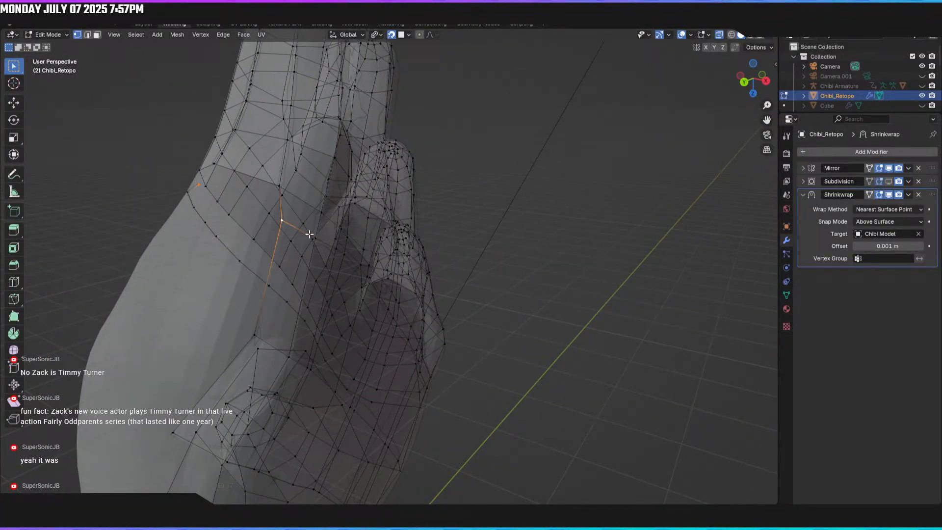
{"action": "middle_click_drag", "start_coordinate": [317, 235], "coordinate": [354, 280]}
{"action": "key", "text": "2"}
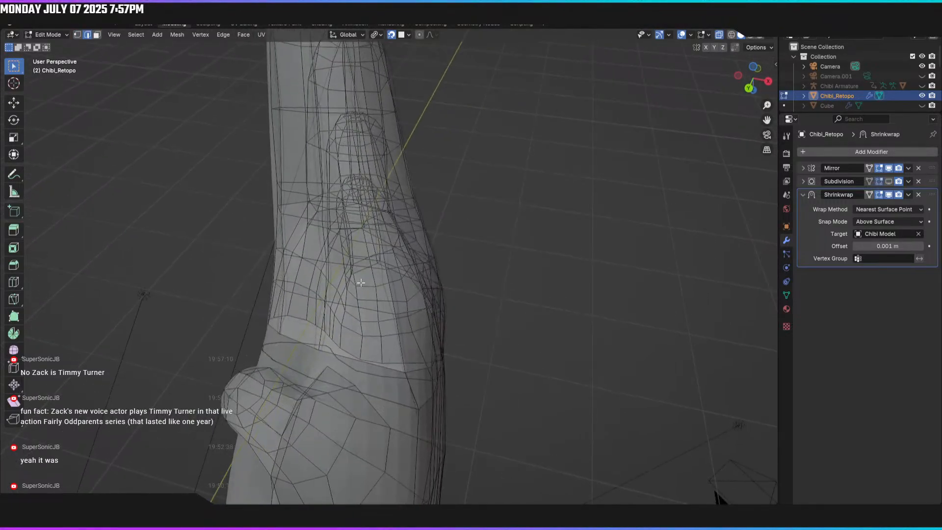
{"action": "left_click", "coordinate": [385, 358]}
{"action": "left_click", "coordinate": [370, 401], "text": "shift"}
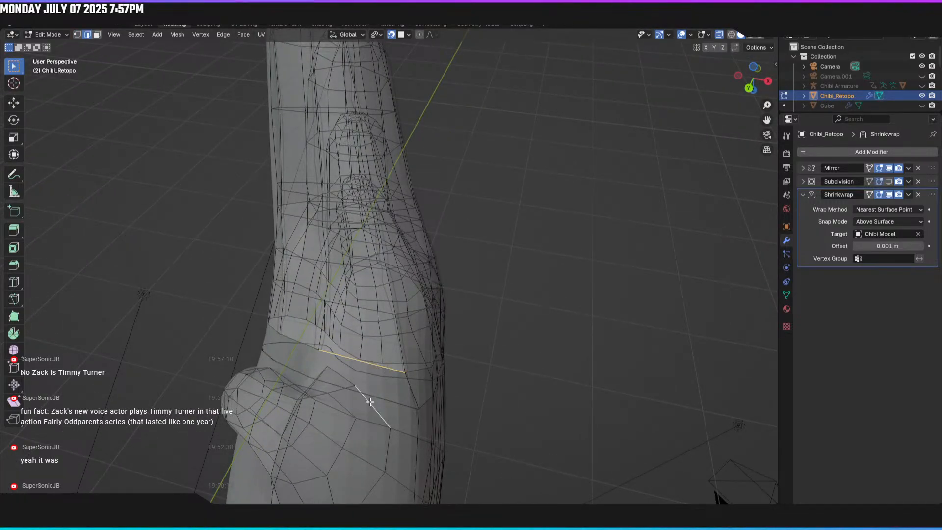
{"action": "key", "text": "ctrl+z"}
{"action": "left_click", "coordinate": [385, 395], "text": "shift"}
{"action": "key", "text": "f"}
Step: Fill the next gaps between the border and the chain, working from the little finger toward the middle of the palm
{"action": "middle_click_drag", "start_coordinate": [330, 366], "coordinate": [365, 367]}
{"action": "key", "text": "ctrl+z"}
{"action": "key", "text": "f"}
{"action": "middle_click_drag", "start_coordinate": [466, 346], "coordinate": [506, 355]}
{"action": "key", "text": "ctrl+z"}
{"action": "key", "text": "f"}
{"action": "key", "text": "ctrl+z"}
{"action": "key", "text": "f"}
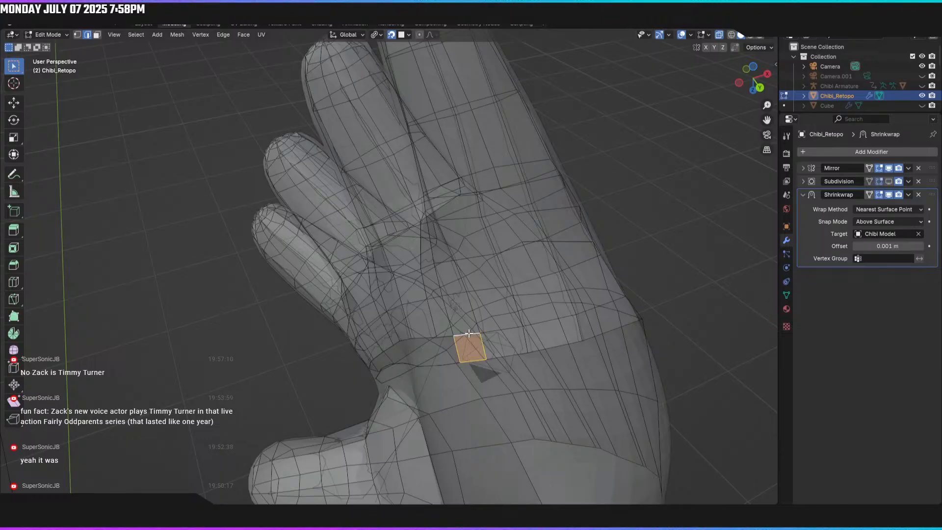
Step: Fill three gaps of the palm strip below the ring and middle fingers with faces
{"action": "middle_click_drag", "start_coordinate": [469, 333], "coordinate": [526, 314]}
{"action": "left_click", "coordinate": [537, 286]}
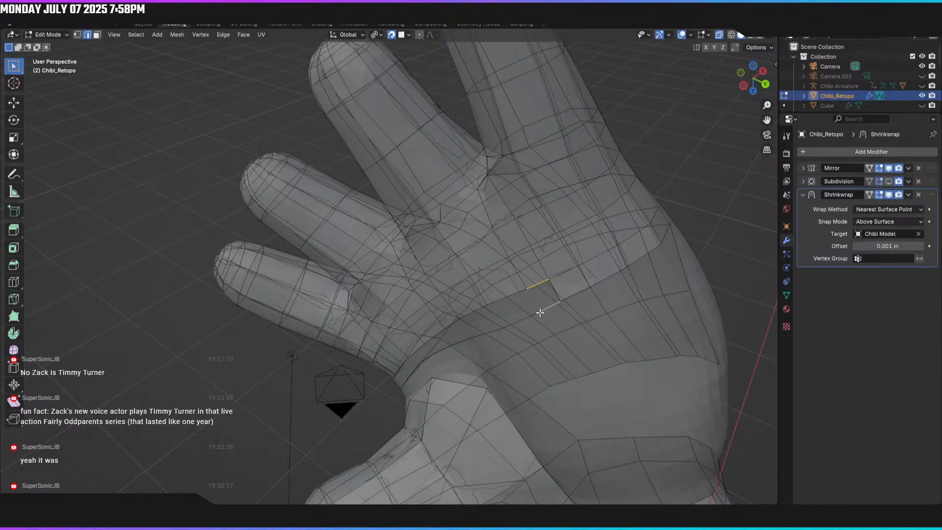
{"action": "key", "text": "f"}
{"action": "middle_click_drag", "start_coordinate": [529, 314], "coordinate": [501, 286]}
{"action": "left_click", "coordinate": [496, 277]}
{"action": "left_click", "coordinate": [519, 293], "text": "shift"}
{"action": "key", "text": "f"}
{"action": "left_click", "coordinate": [491, 308]}
{"action": "left_click", "coordinate": [472, 293], "text": "shift"}
{"action": "left_click", "coordinate": [477, 293], "text": "shift"}
{"action": "key", "text": "f"}
Step: Fill three more gaps of the strip from the middle finger toward the index finger's base
{"action": "middle_click_drag", "start_coordinate": [481, 293], "coordinate": [472, 299]}
{"action": "left_click", "coordinate": [472, 299]}
{"action": "key", "text": "f"}
{"action": "left_click", "coordinate": [462, 328]}
{"action": "left_click", "coordinate": [453, 324], "text": "shift"}
{"action": "key", "text": "f"}
{"action": "mouse_move", "coordinate": [452, 322]}
{"action": "middle_mouse_down"}
{"action": "mouse_move", "coordinate": [452, 303]}
{"action": "mouse_move", "coordinate": [449, 319]}
{"action": "middle_mouse_up"}
{"action": "left_click", "coordinate": [446, 332]}
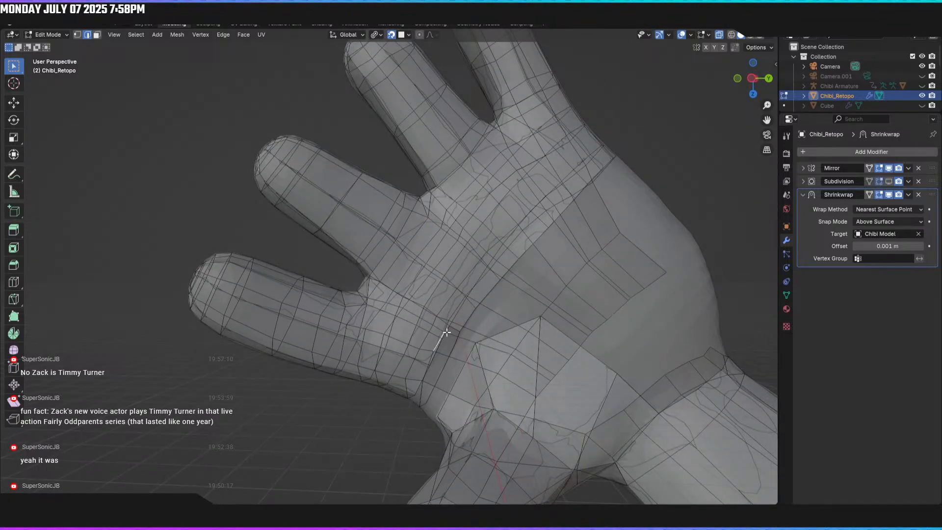
{"action": "scroll", "coordinate": [447, 334], "scroll_direction": "up", "scroll_amount": 5}
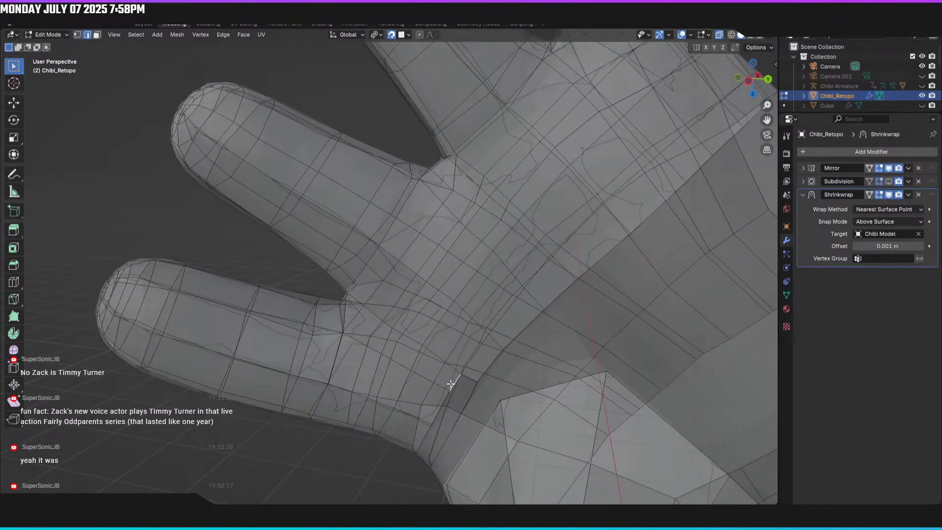
{"action": "left_click", "coordinate": [466, 406]}
{"action": "left_click", "coordinate": [442, 400], "text": "shift"}
{"action": "key", "text": "f"}
Step: Close the last gaps of the strip below the index finger, joining it to the mesh at the thumb's base
{"action": "middle_click_drag", "start_coordinate": [442, 353], "coordinate": [478, 408]}
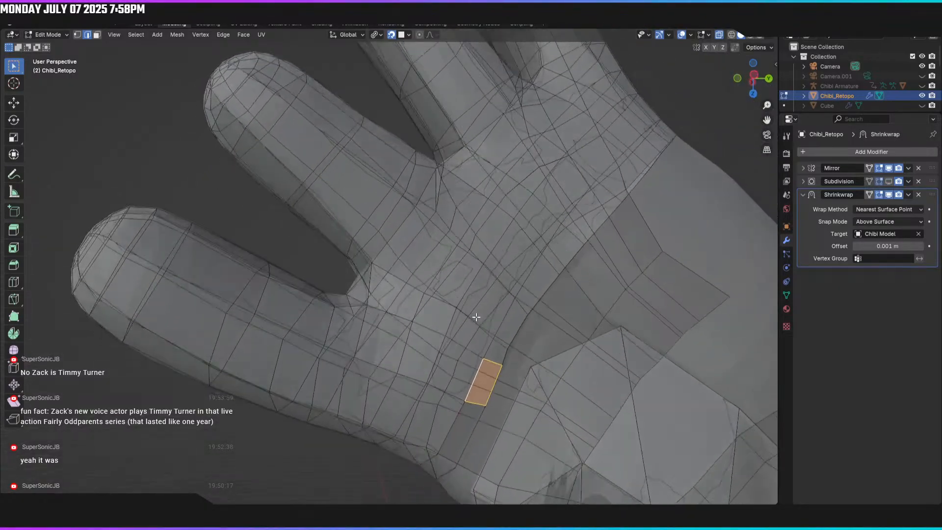
{"action": "left_click", "coordinate": [467, 435]}
{"action": "left_click", "coordinate": [453, 431]}
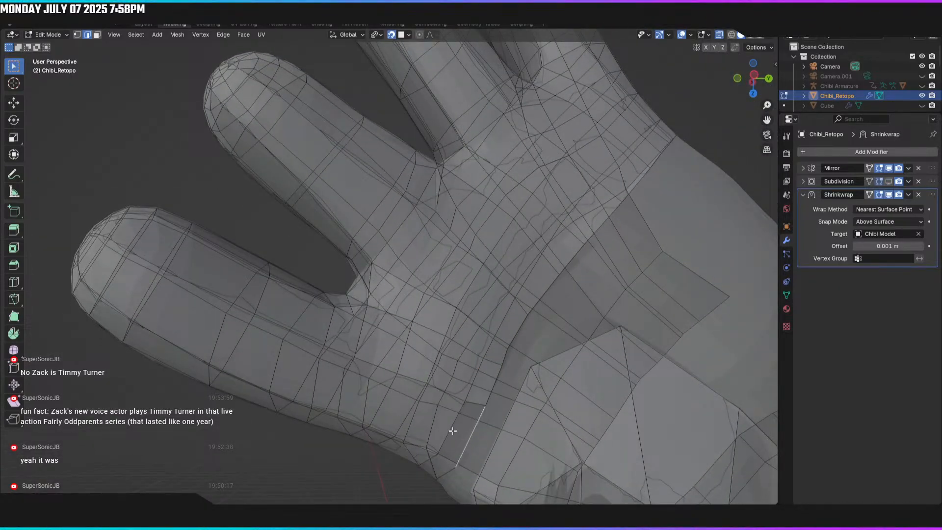
{"action": "key", "text": "f"}
{"action": "middle_click_drag", "start_coordinate": [471, 407], "coordinate": [435, 367]}
{"action": "left_click", "coordinate": [426, 373]}
{"action": "left_click", "coordinate": [449, 390], "text": "shift"}
{"action": "key", "text": "f"}
{"action": "left_click", "coordinate": [404, 408]}
{"action": "left_click", "coordinate": [403, 388], "text": "shift"}
{"action": "key", "text": "f"}
{"action": "middle_click_drag", "start_coordinate": [402, 382], "coordinate": [476, 400]}
{"action": "key", "text": "f"}
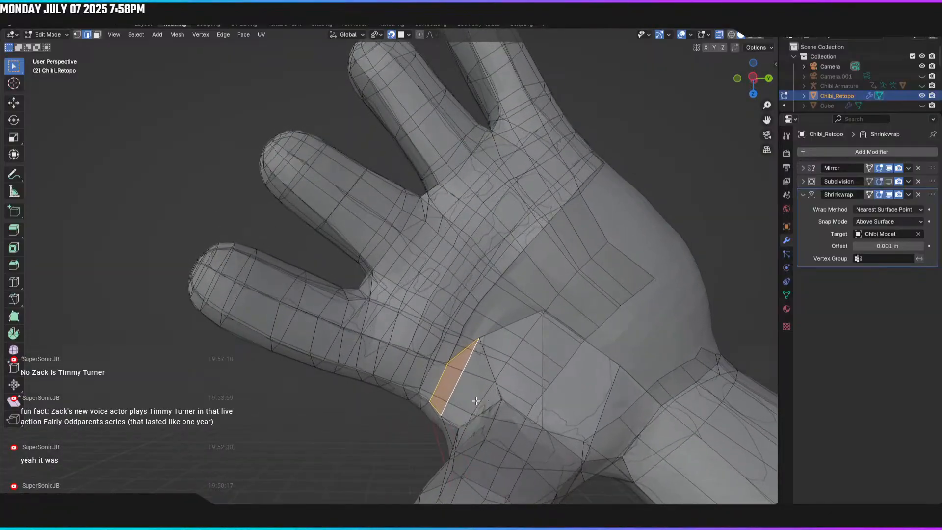
Step: Move the thumb base's corner vertex about 0.04 m toward the webbing between the thumb and index finger
{"action": "key", "text": "1"}
{"action": "left_click", "coordinate": [479, 339]}
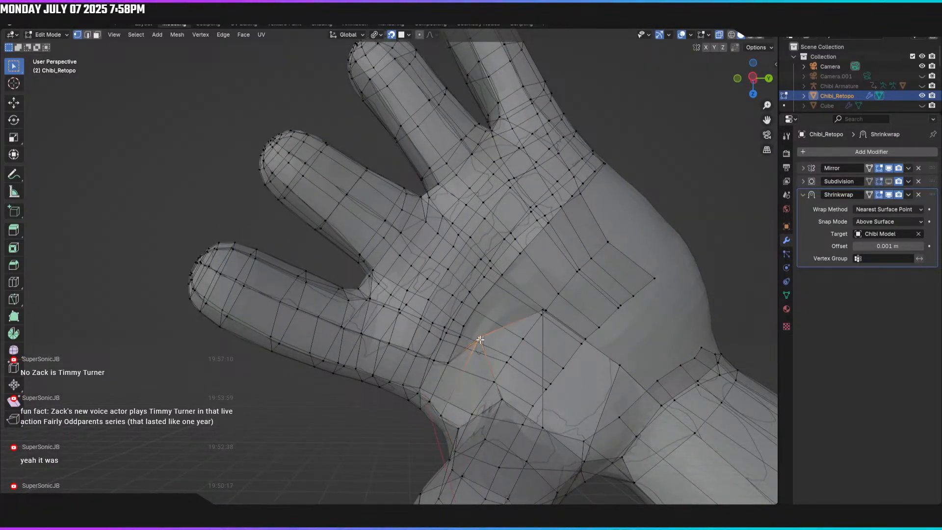
{"action": "key", "text": "g"}
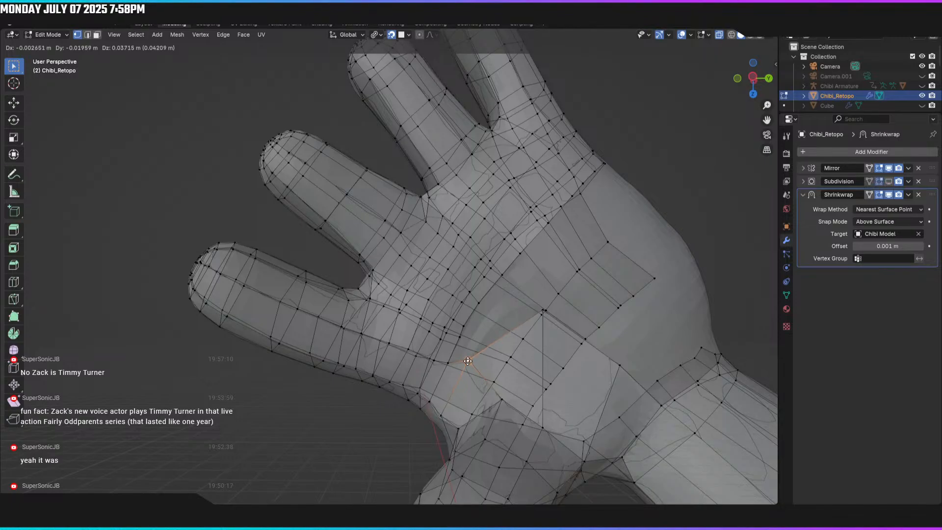
{"action": "left_click", "coordinate": [468, 363]}
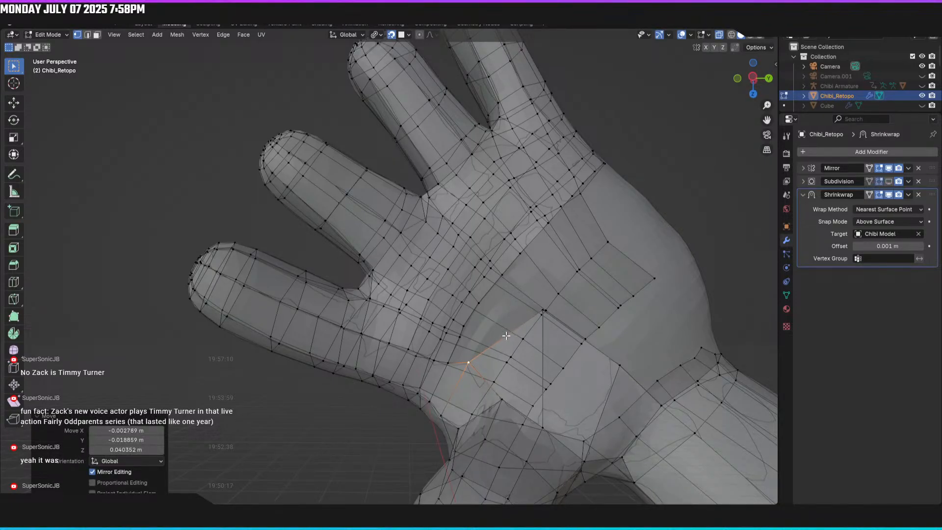
{"action": "middle_click_drag", "start_coordinate": [547, 311], "coordinate": [517, 240]}
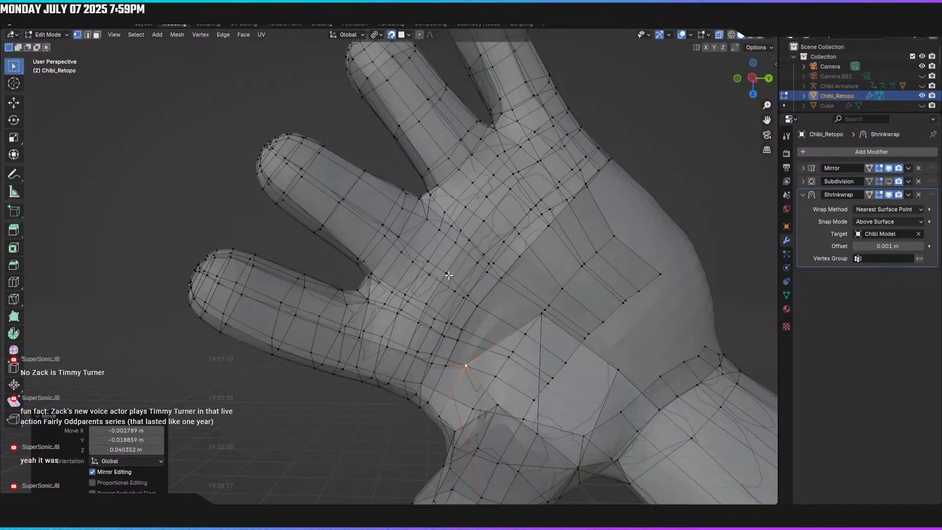
Step: Switch to the Layout workspace and hide the Chibi Model sculpt so only the retopology mesh is shown
{"action": "scroll", "coordinate": [449, 275], "scroll_direction": "down", "scroll_amount": 5}
{"action": "middle_click_drag", "start_coordinate": [493, 352], "coordinate": [466, 273]}
{"action": "scroll", "coordinate": [456, 294], "scroll_direction": "up", "scroll_amount": 4}
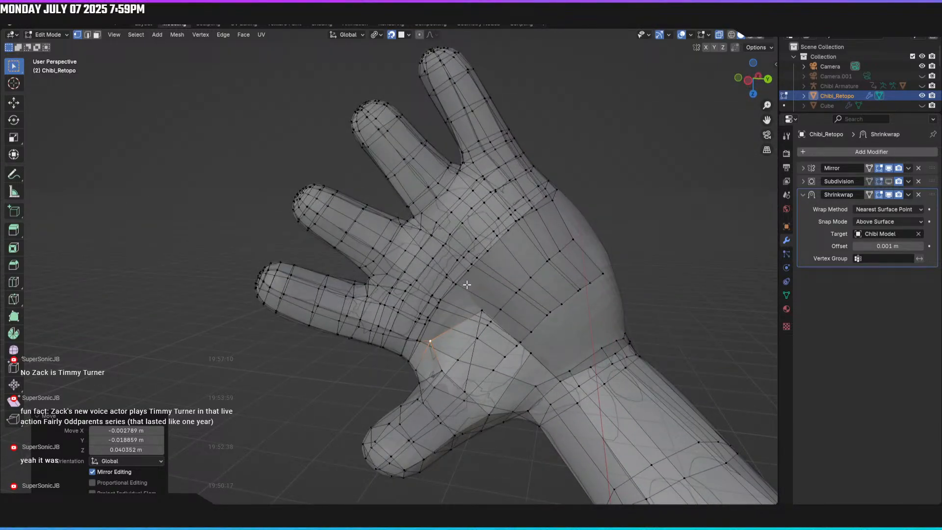
{"action": "left_click", "coordinate": [143, 23]}
{"action": "middle_click_drag", "start_coordinate": [417, 199], "coordinate": [364, 204]}
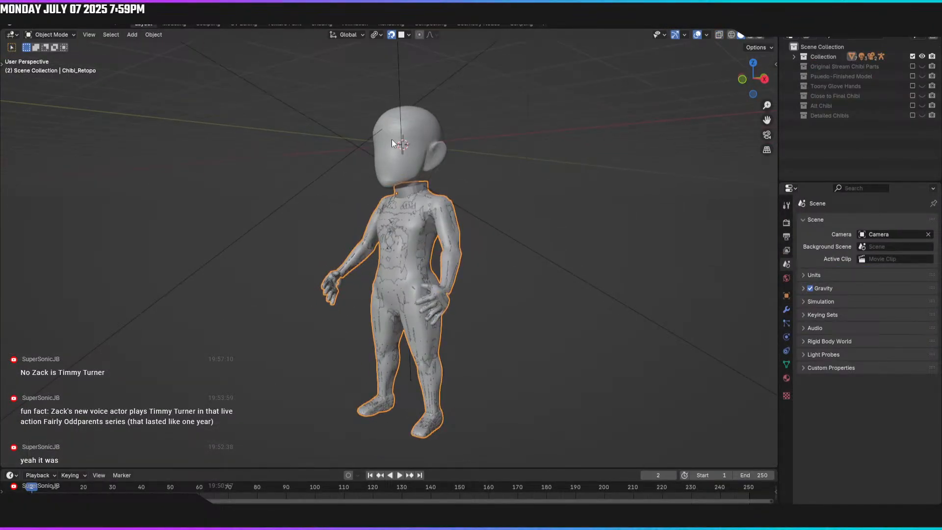
{"action": "key", "text": "h"}
Step: Examine the bare retopology body from several sides, checking the arms, hands and wrist
{"action": "middle_click_drag", "start_coordinate": [451, 182], "coordinate": [619, 245]}
{"action": "scroll", "coordinate": [560, 231], "scroll_direction": "up", "scroll_amount": 5}
{"action": "scroll", "coordinate": [608, 249], "scroll_direction": "up", "scroll_amount": 2}
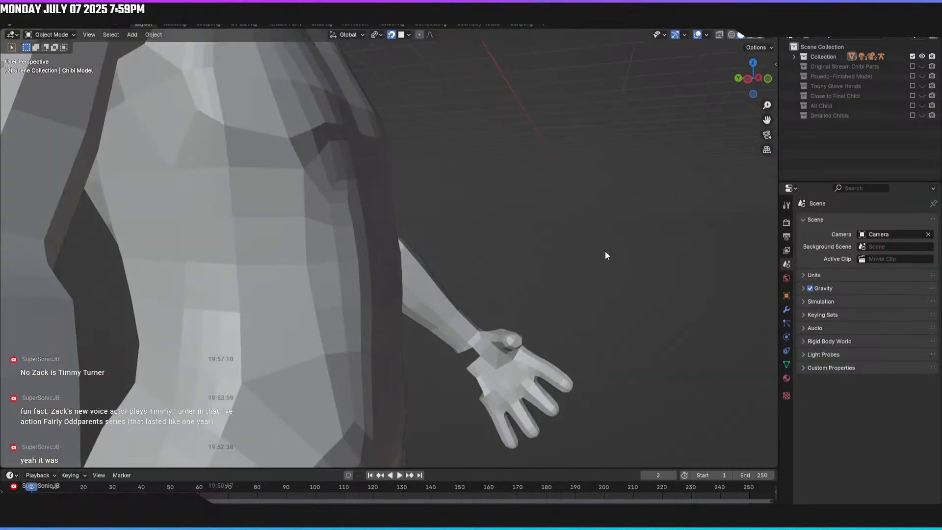
{"action": "scroll", "coordinate": [600, 243], "scroll_direction": "down", "scroll_amount": 3}
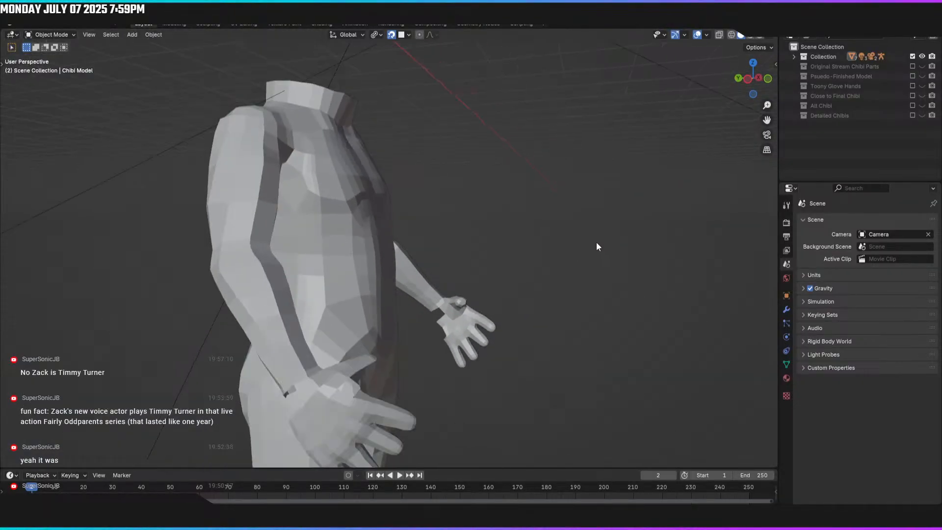
{"action": "scroll", "coordinate": [597, 240], "scroll_direction": "down", "scroll_amount": 2}
{"action": "middle_click_drag", "start_coordinate": [599, 233], "coordinate": [443, 254]}
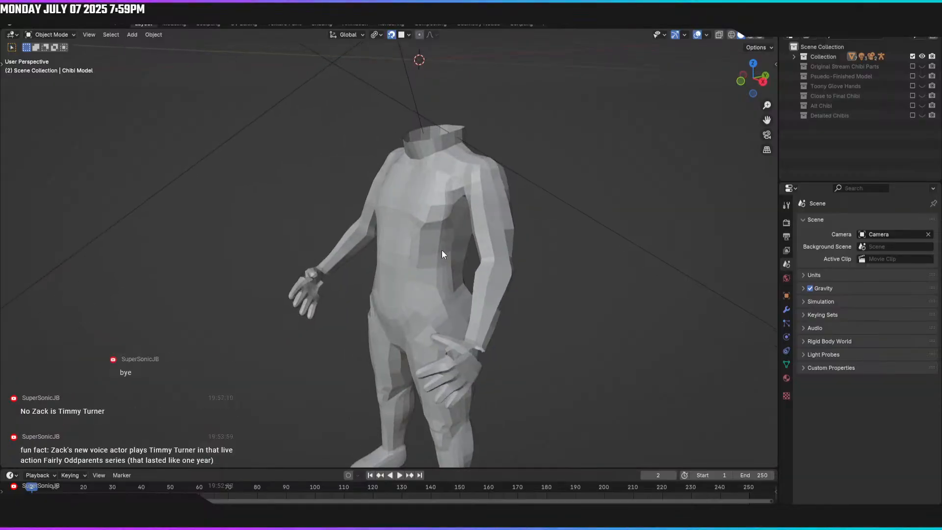